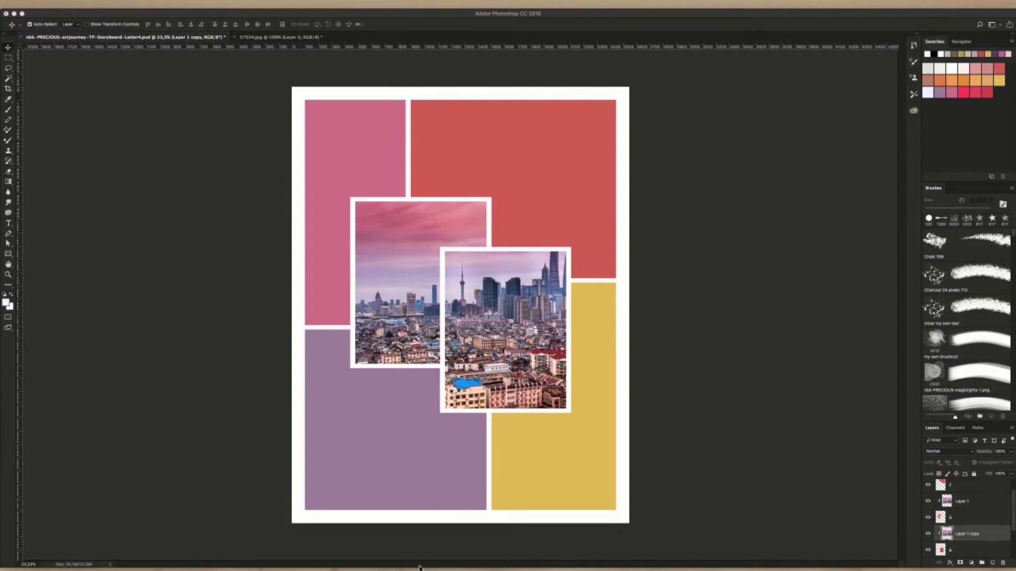
- Switch to Adobe Bridge, open the nbk-PRECIOUS-PT-brushmix folder and look through all of its brush stamp images
left_click(421, 570)
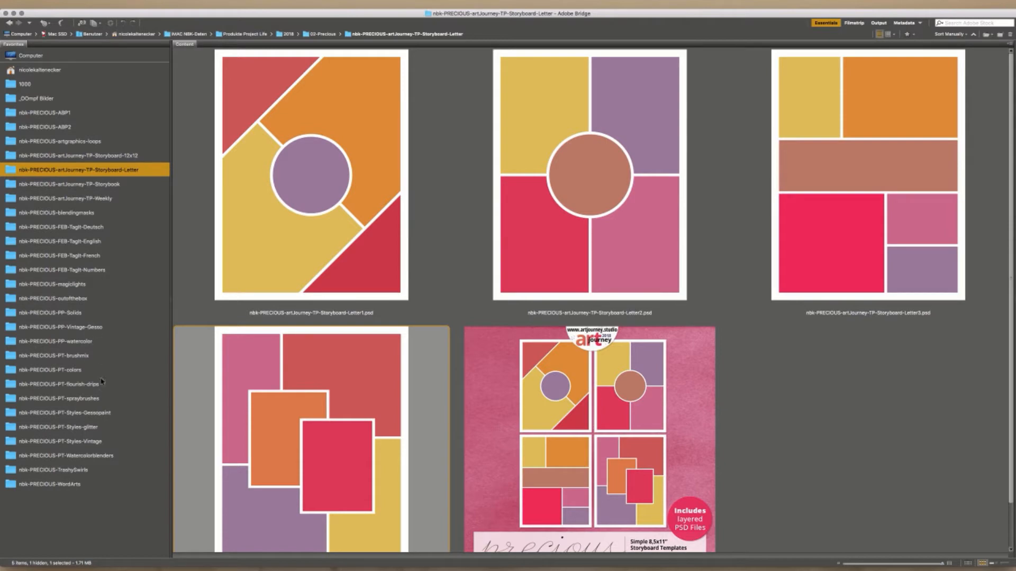
left_click(85, 355)
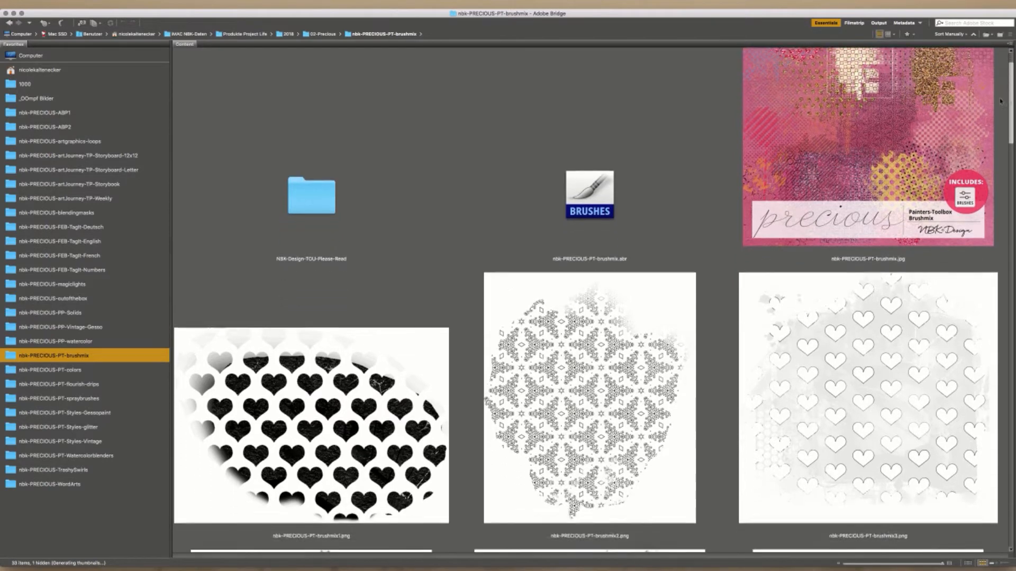
scroll(950, 147, "down", 5)
scroll(950, 146, "up", 1)
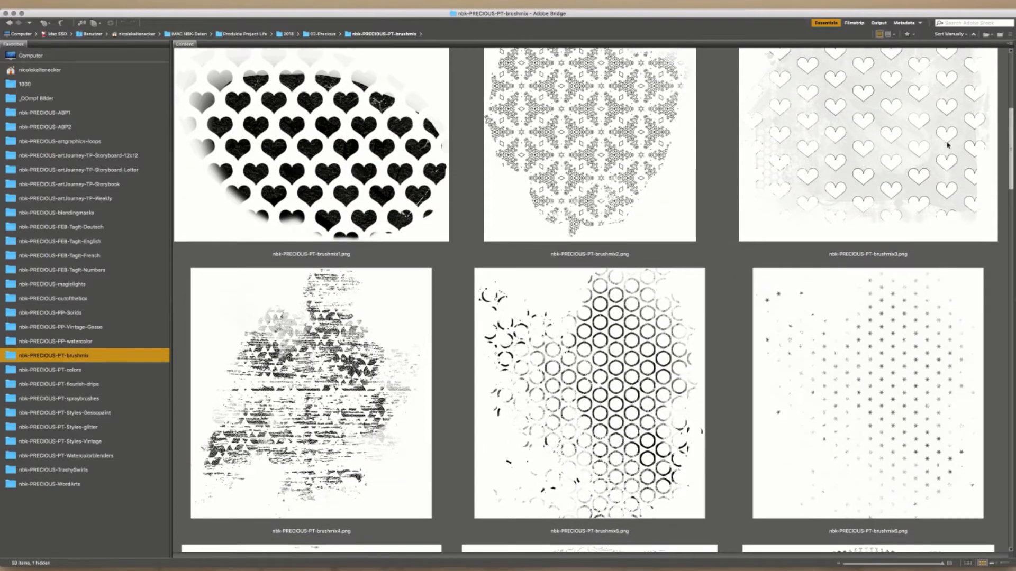
scroll(947, 143, "up", 5)
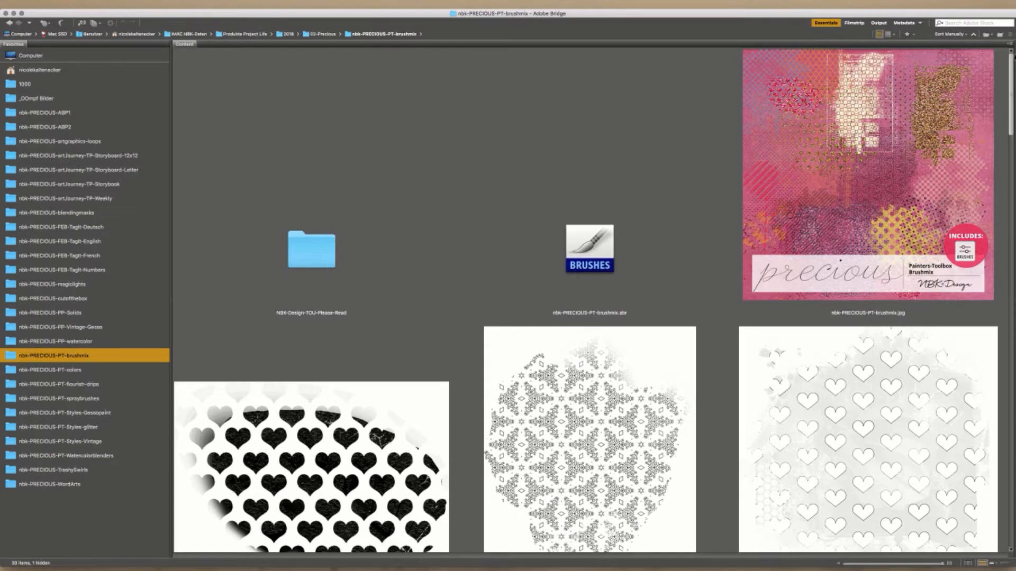
scroll(801, 158, "down", 15)
scroll(704, 510, "down", 12)
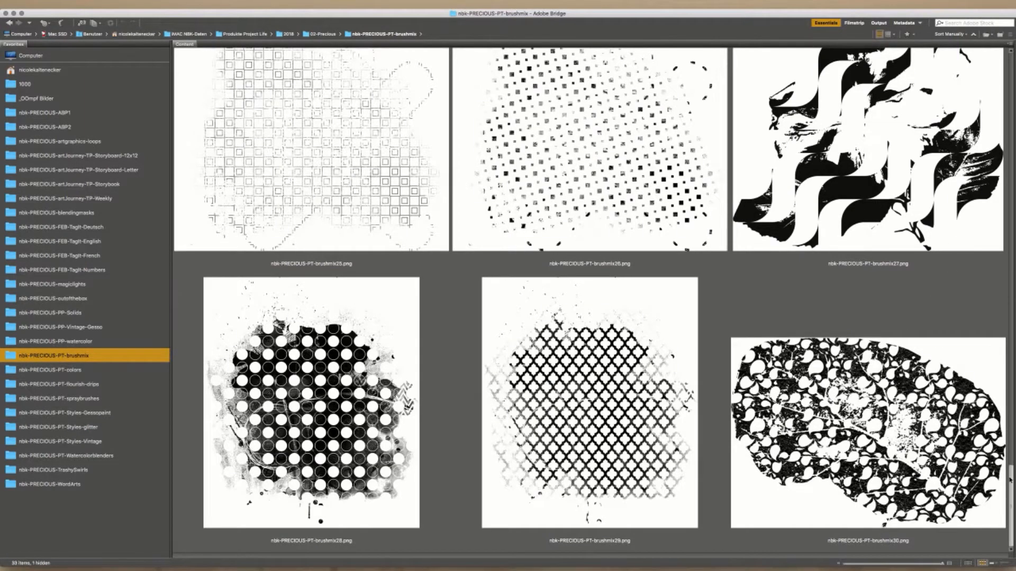
mouse_move(1011, 479)
left_mouse_down()
mouse_move(998, 372)
mouse_move(867, 163)
mouse_move(824, 59)
left_mouse_up()
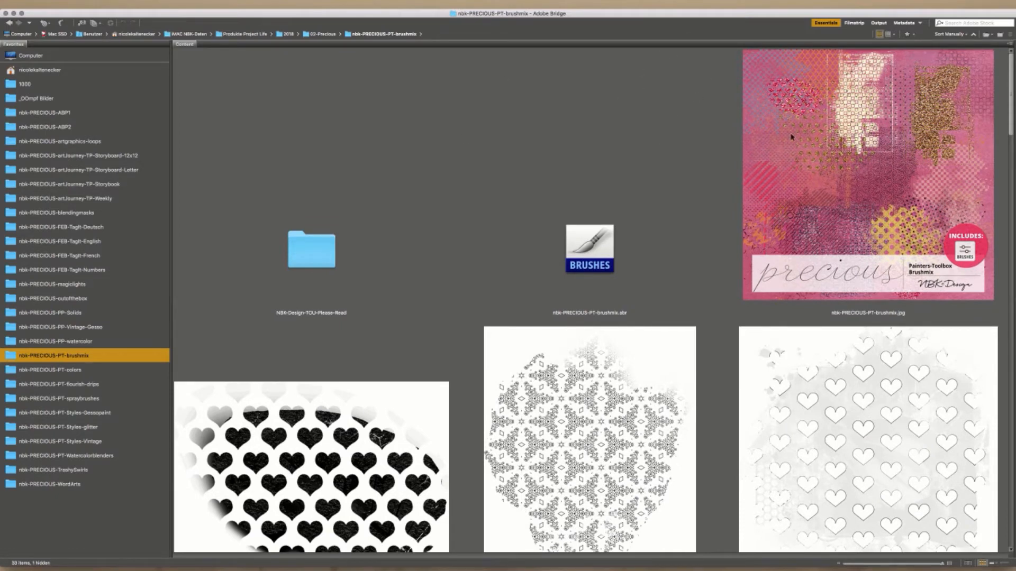
- Examine the brushmix preview image and the nbk-PRECIOUS-PT-brushmix.abr brush file, along with the first stamp images
double_click(815, 157)
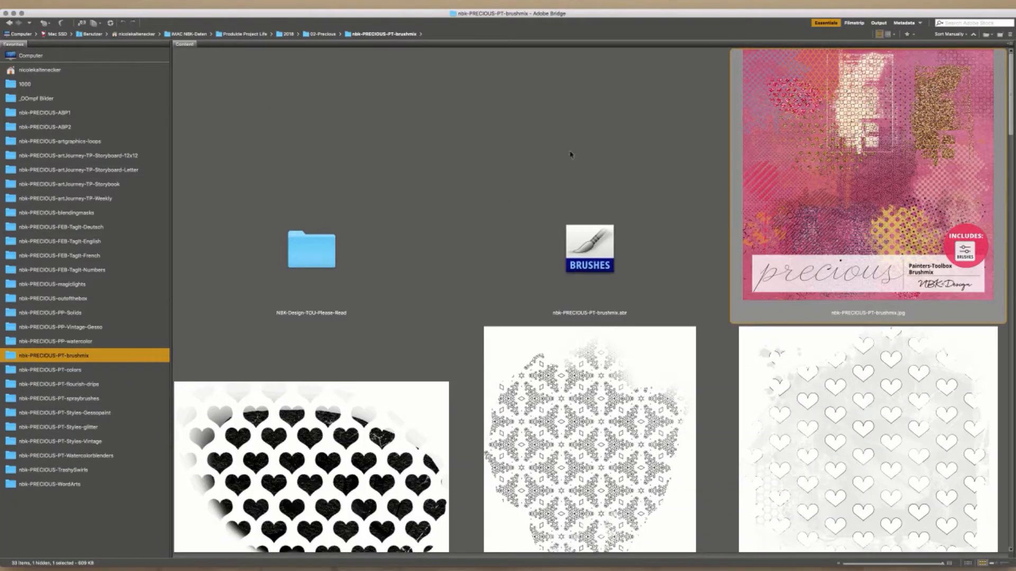
left_click(655, 101)
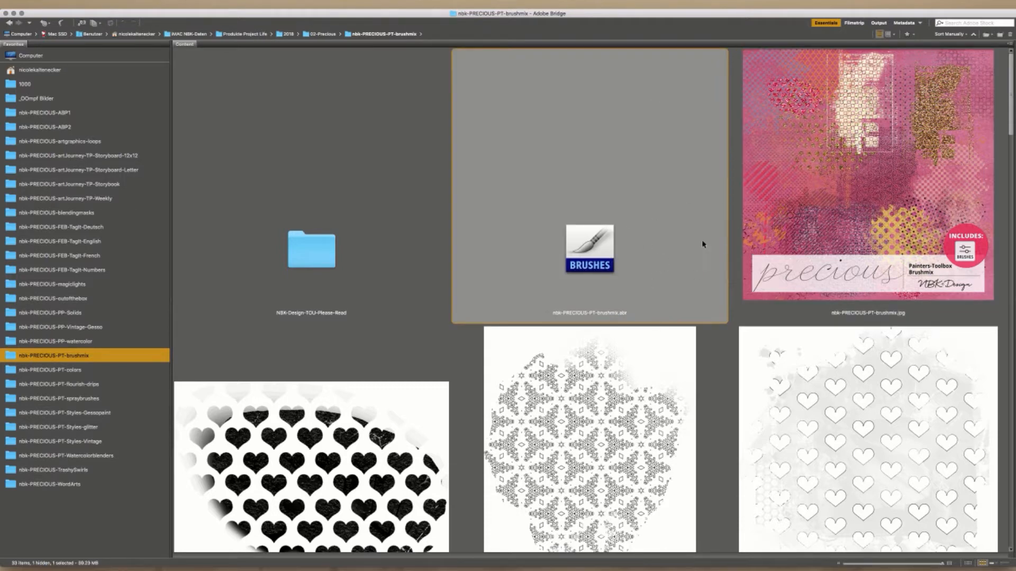
scroll(973, 117, "down", 10)
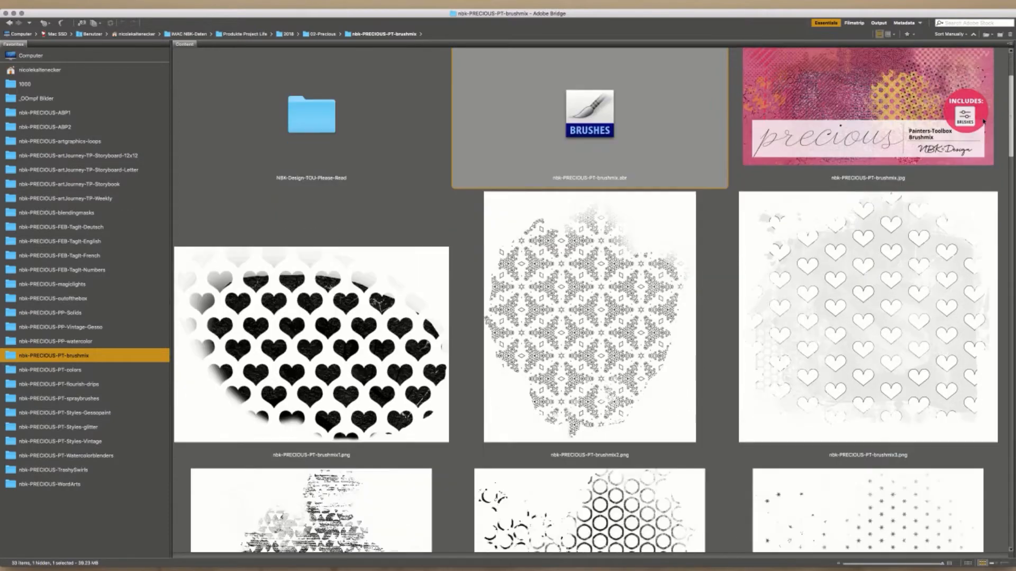
scroll(972, 132, "up", 2)
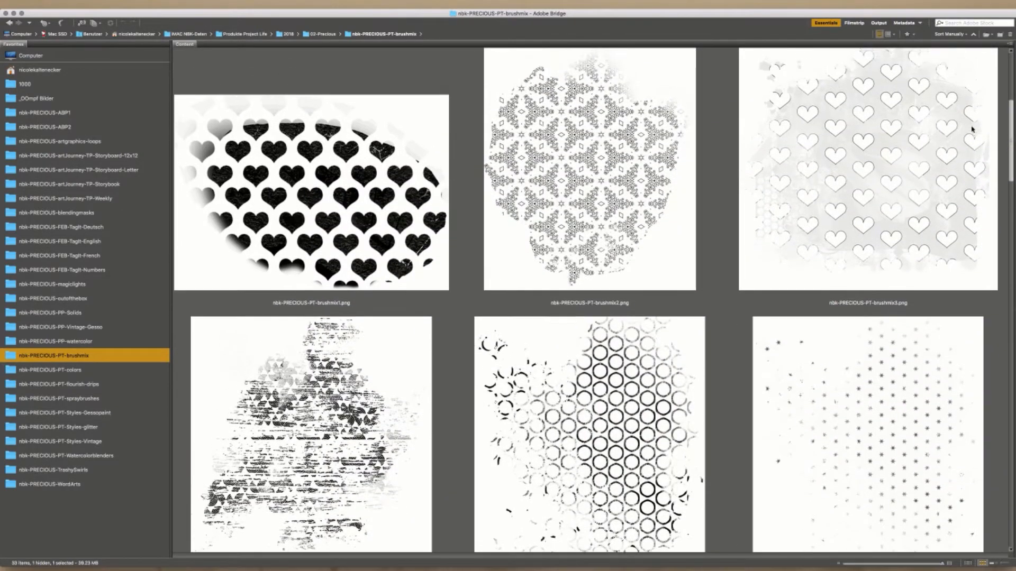
scroll(973, 128, "up", 10)
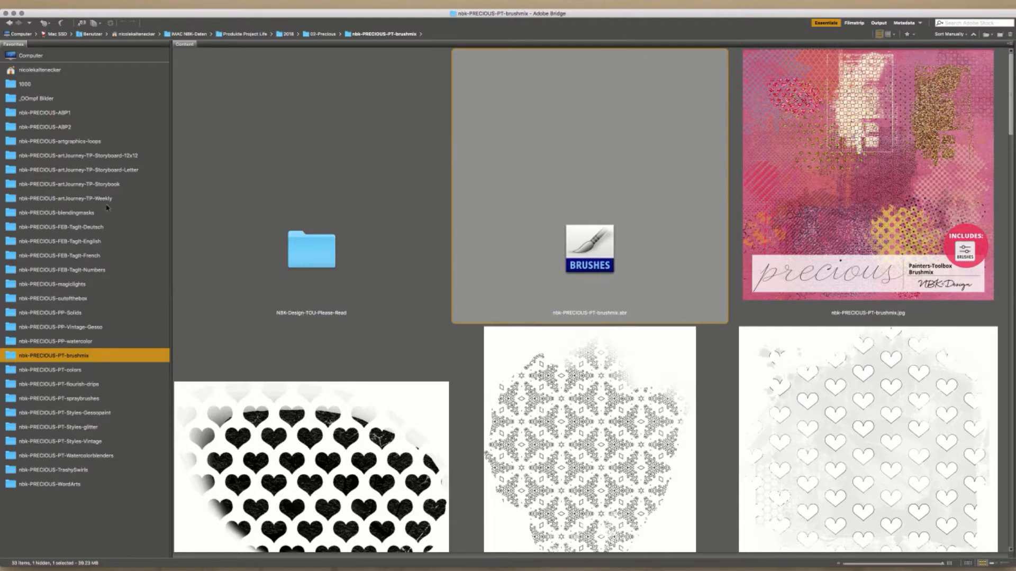
- Open the nbk-PRECIOUS-PT-colors folder and inspect its color and recolor style files
left_click(74, 370)
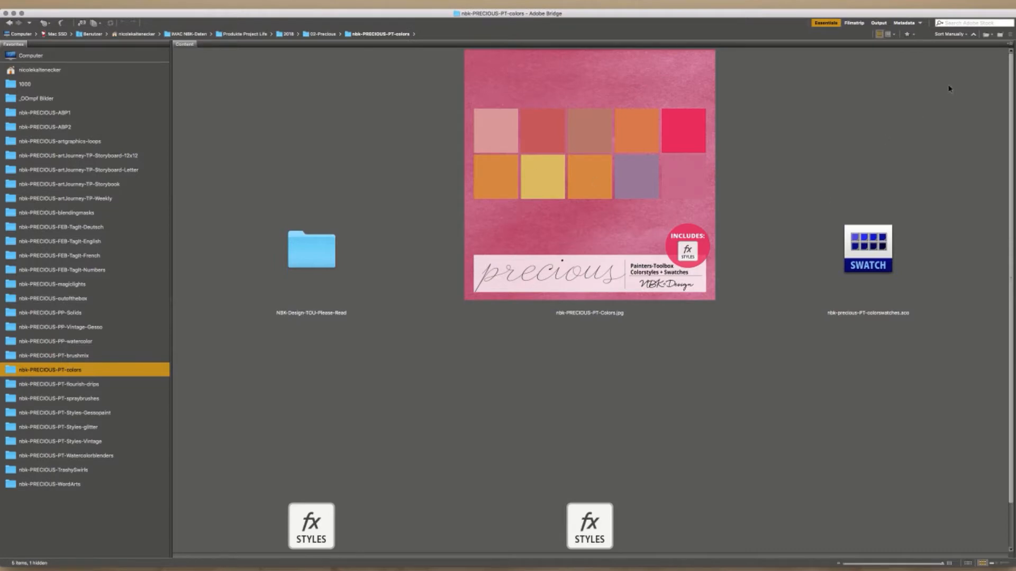
scroll(958, 116, "down", 3)
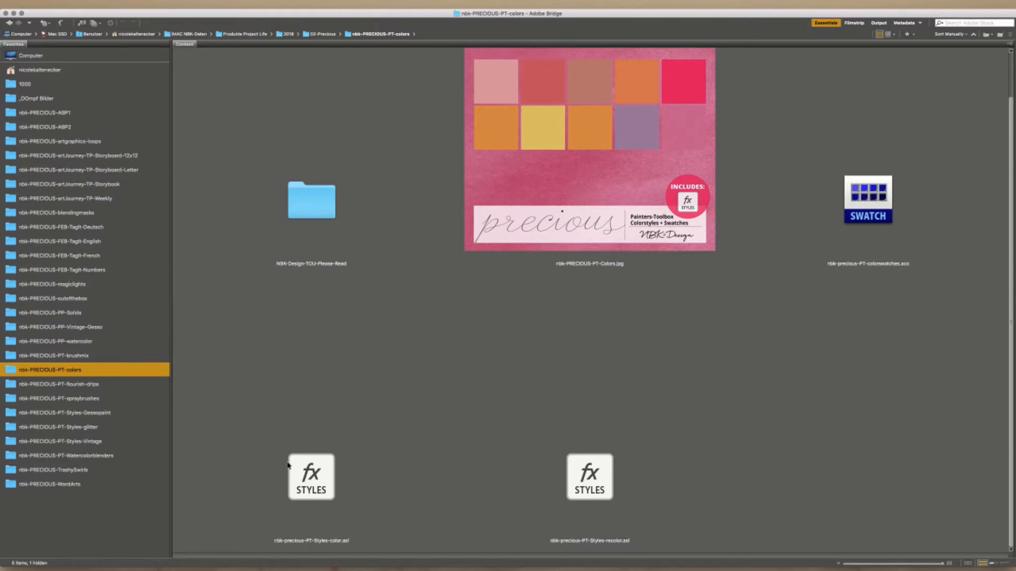
left_click(316, 482)
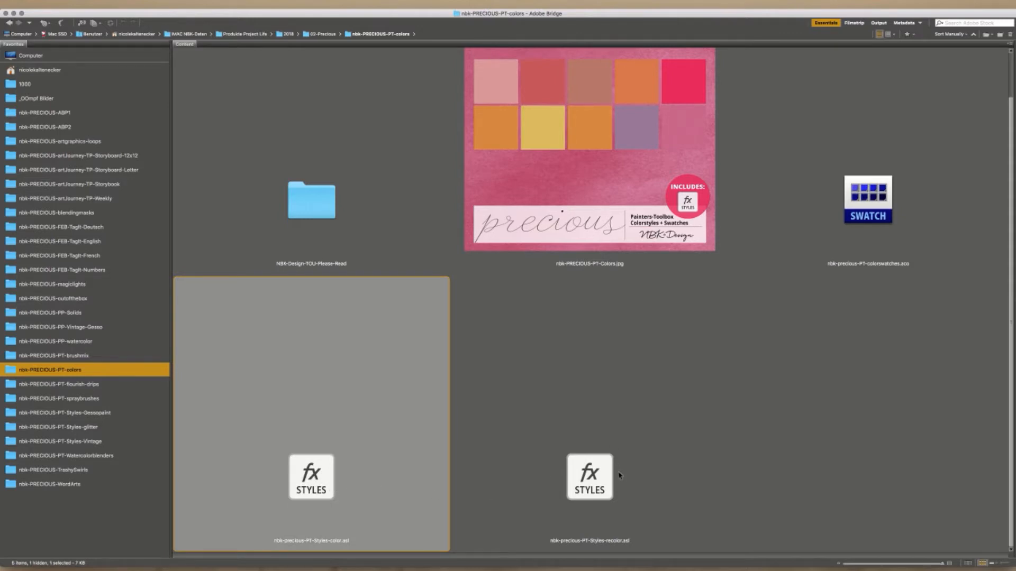
left_click(600, 482)
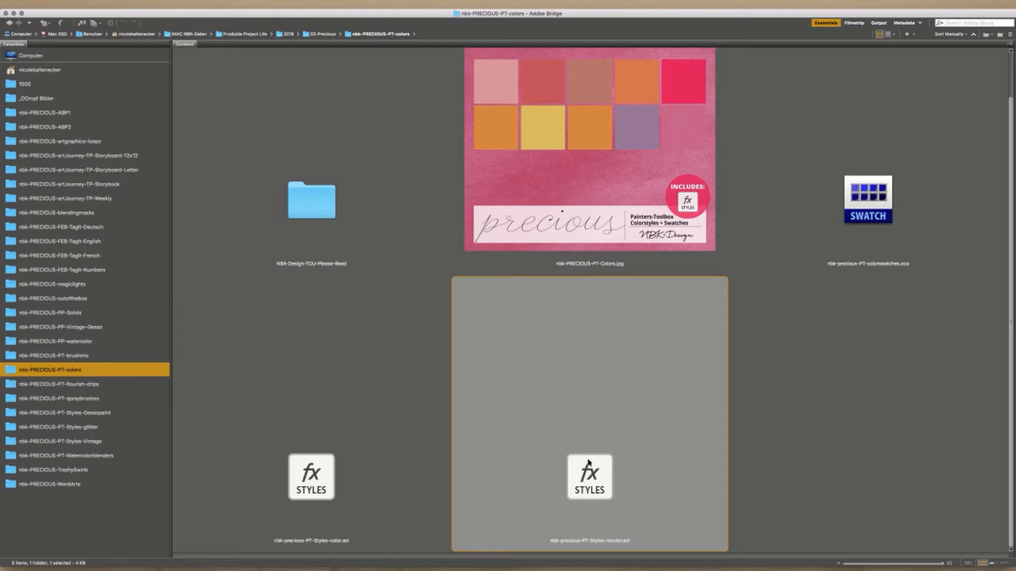
left_click(776, 455)
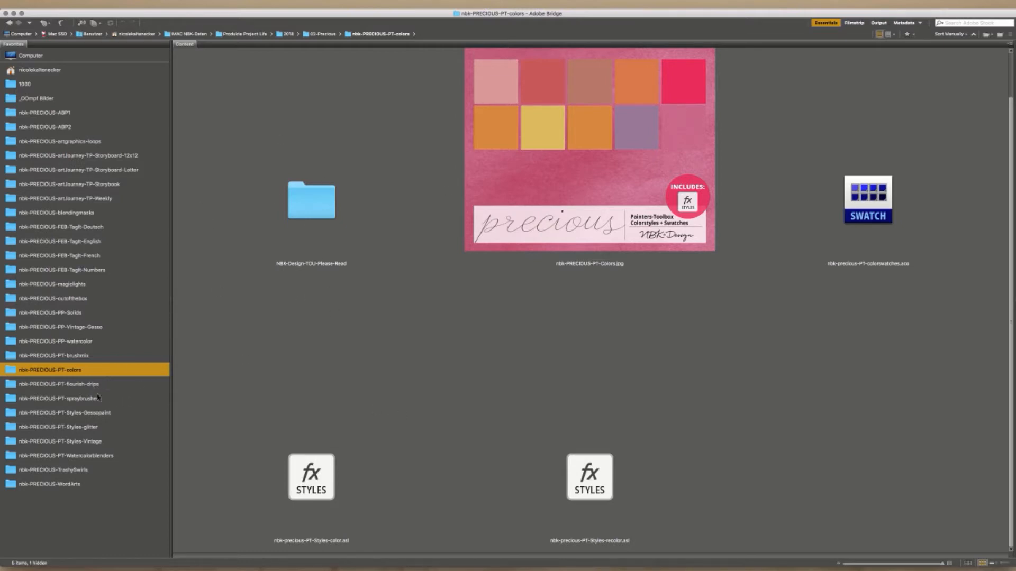
- Open the nbk-PRECIOUS-PT-flourish-drips folder and look through the dripping flourish images down to the preview and styles file
left_click(121, 385)
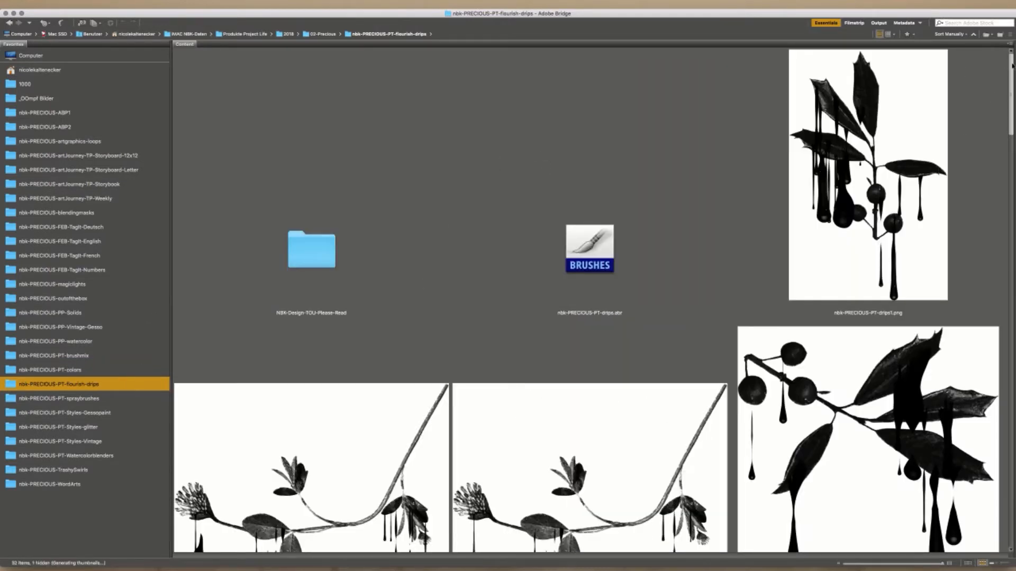
scroll(992, 111, "down", 5)
scroll(992, 111, "up", 1)
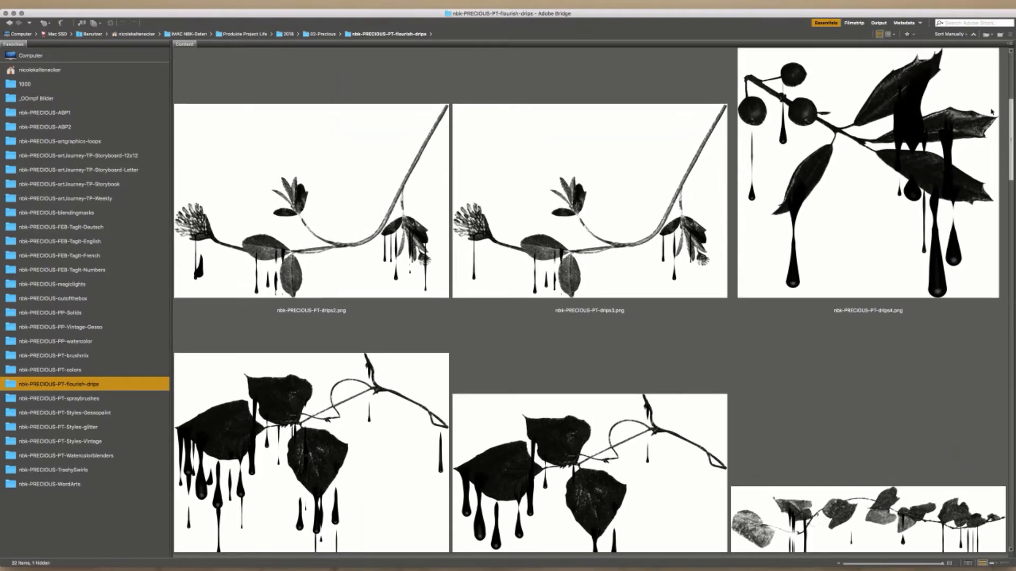
scroll(991, 111, "down", 7)
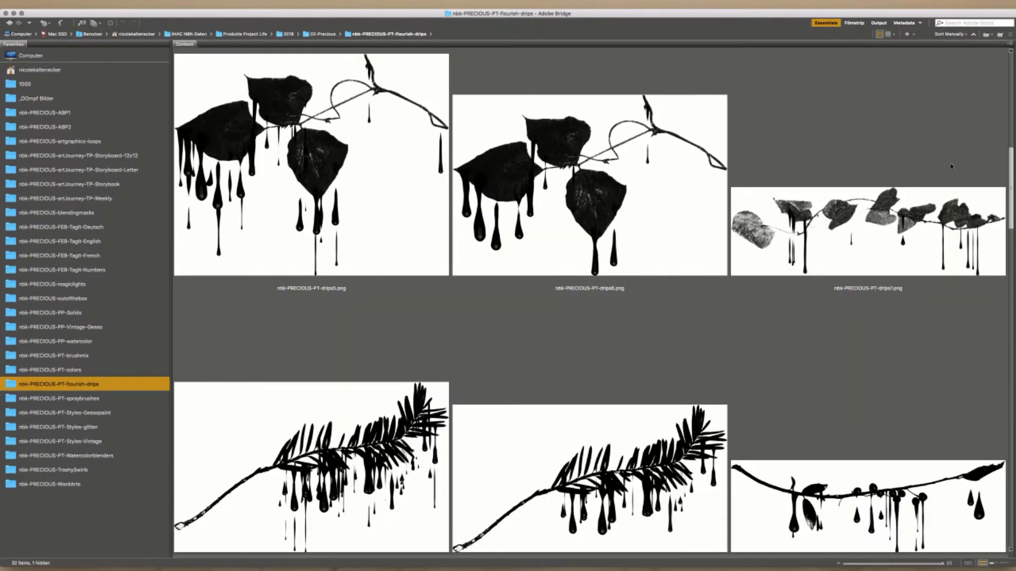
scroll(944, 170, "down", 11)
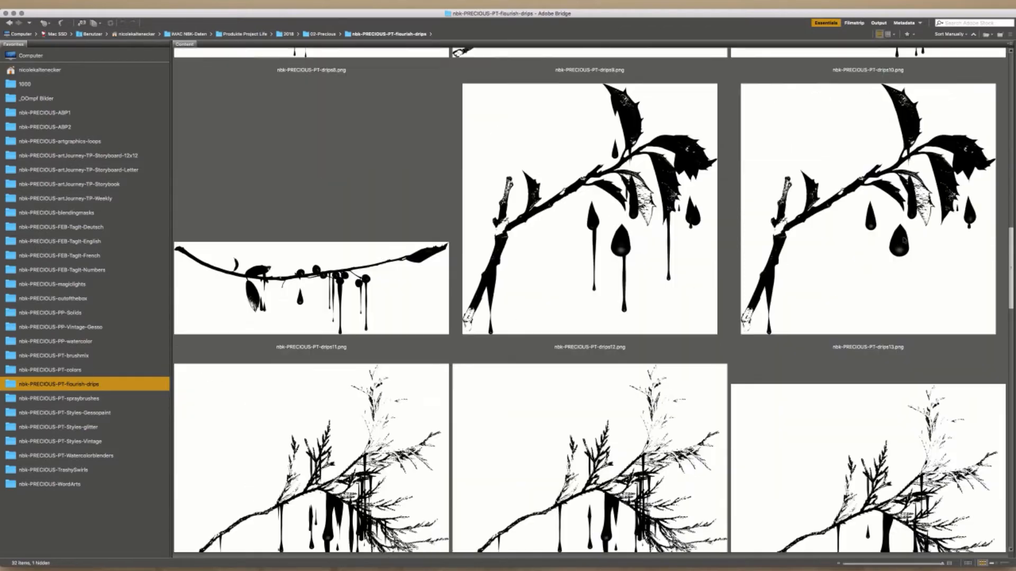
scroll(880, 267, "down", 3)
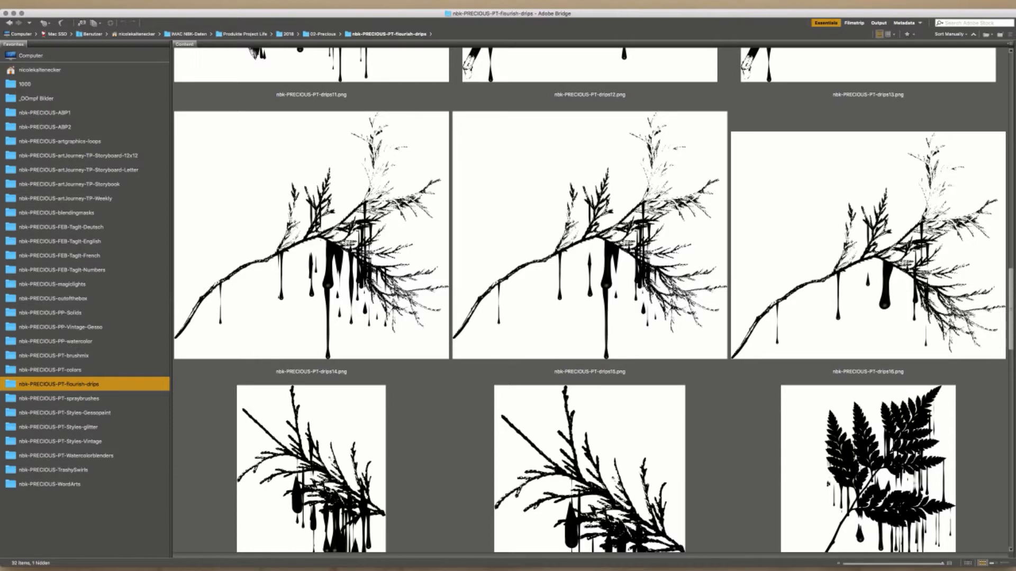
left_click(1005, 280)
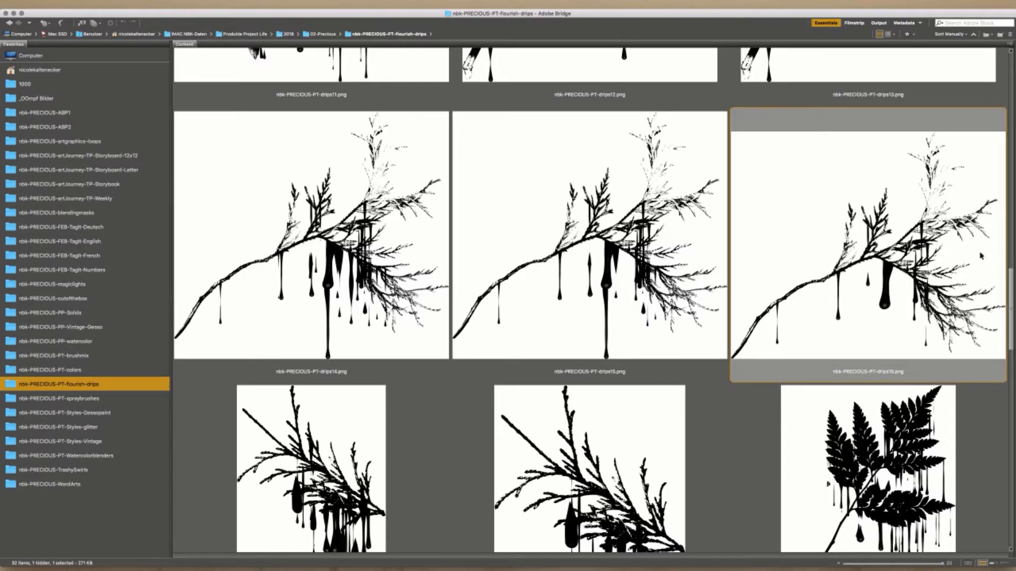
scroll(1005, 275, "down", 3)
scroll(968, 287, "down", 10)
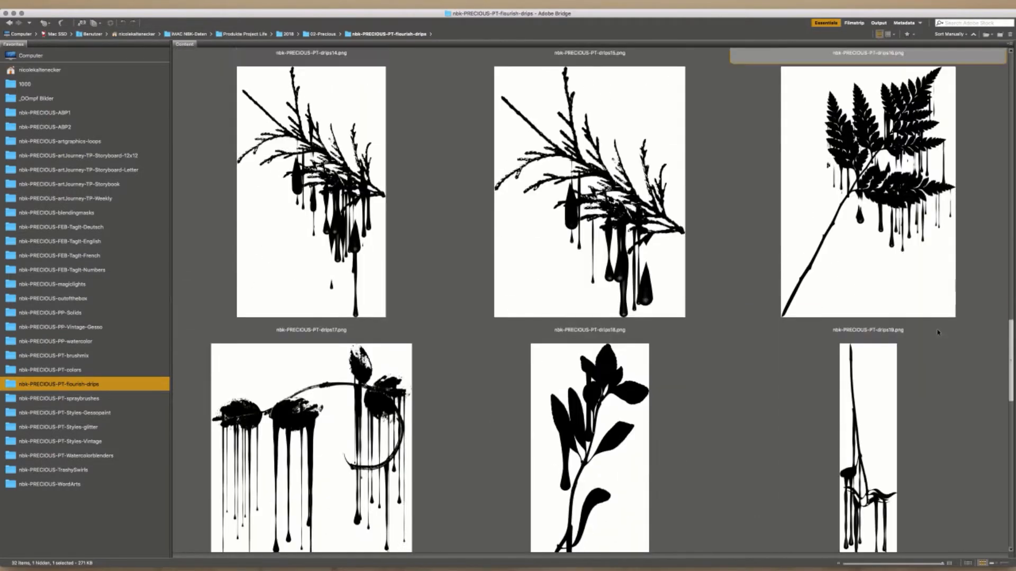
scroll(872, 403, "down", 8)
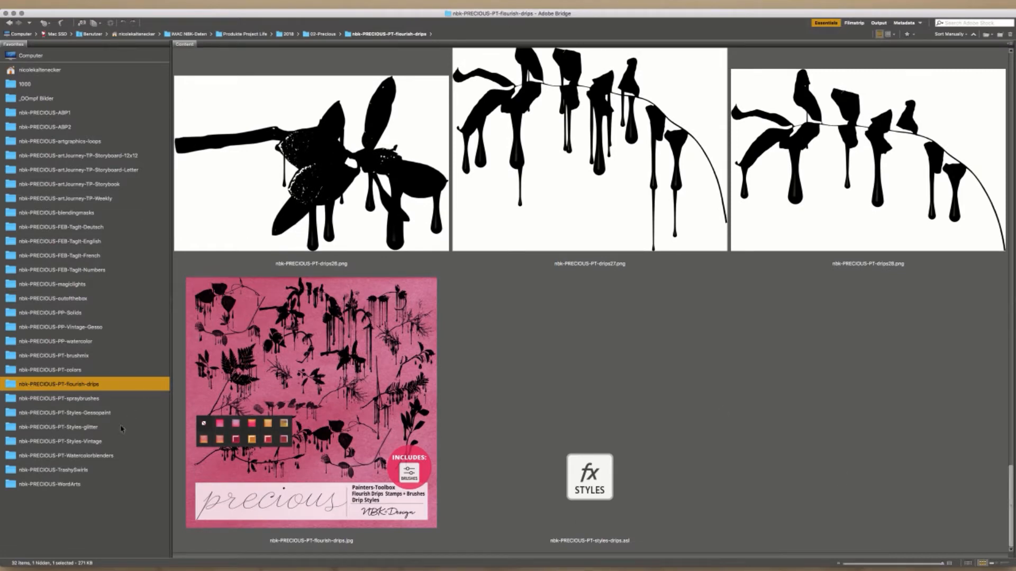
- Open the nbk-PRECIOUS-PT-spraybrushes folder and go into its subfolder of the same name
left_click(98, 400)
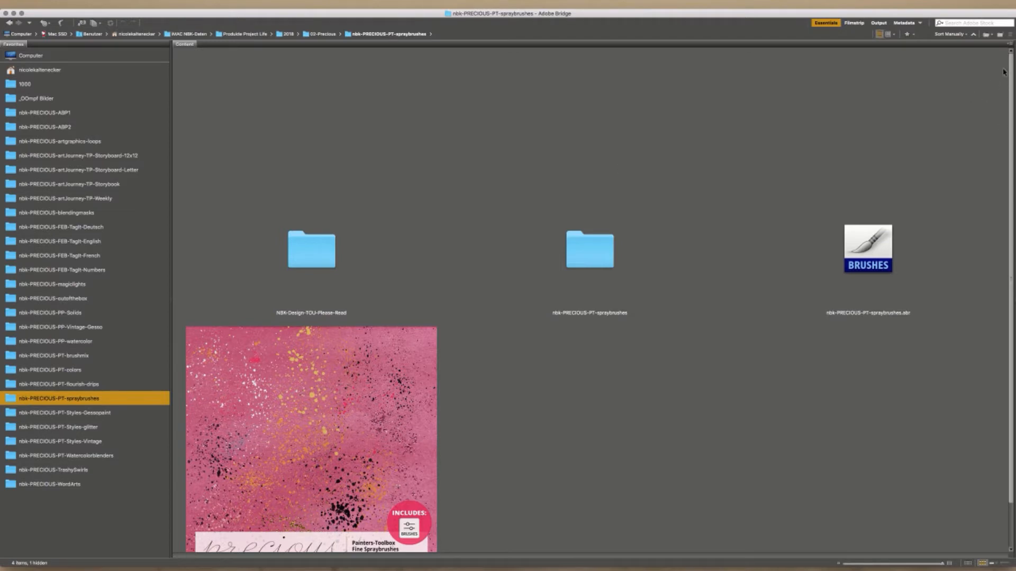
scroll(970, 140, "down", 2)
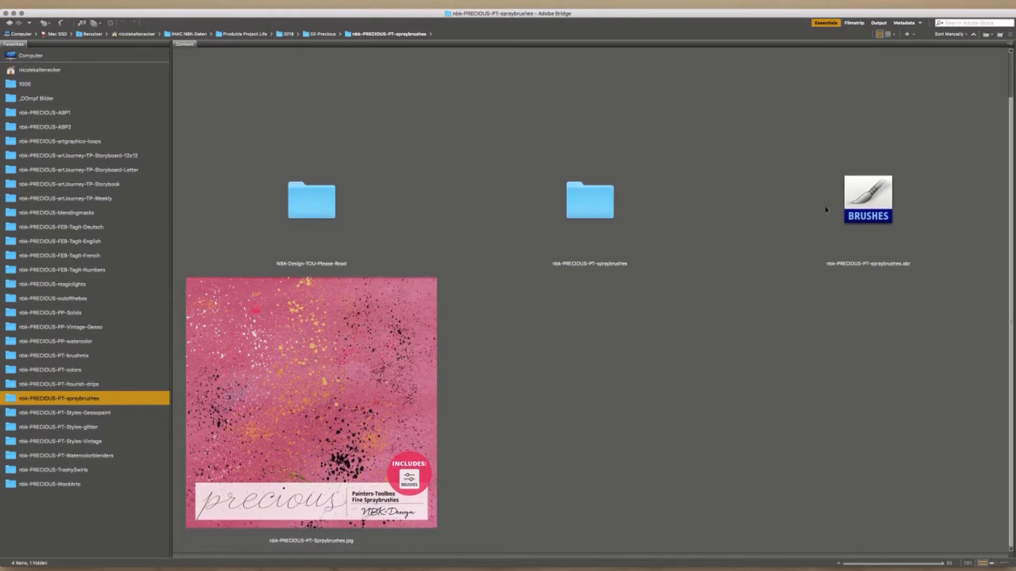
left_click(670, 150)
double_click(606, 211)
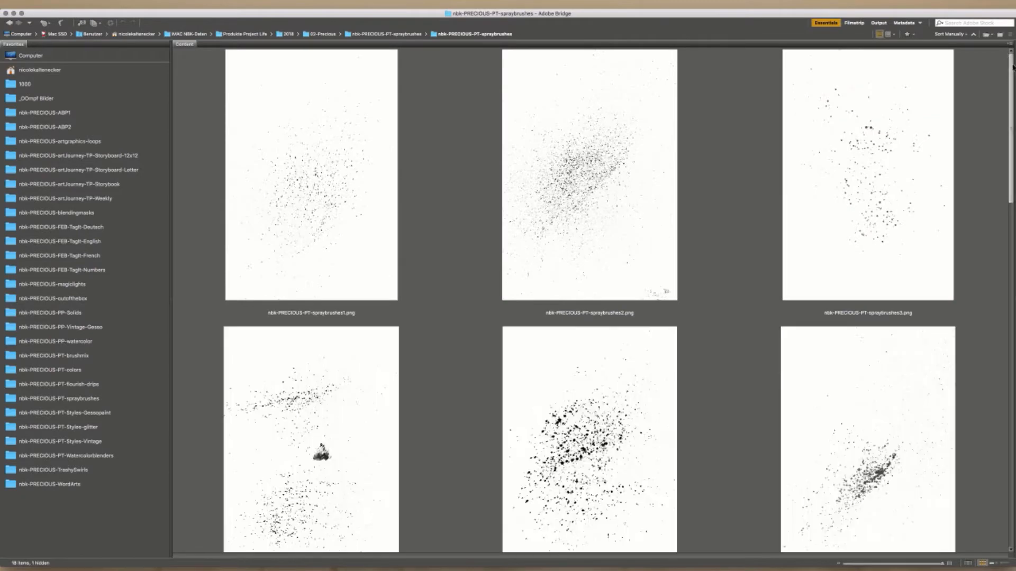
- Look through all the spray brush PNG images in the subfolder and return to the first ones
scroll(1010, 70, "down", 10)
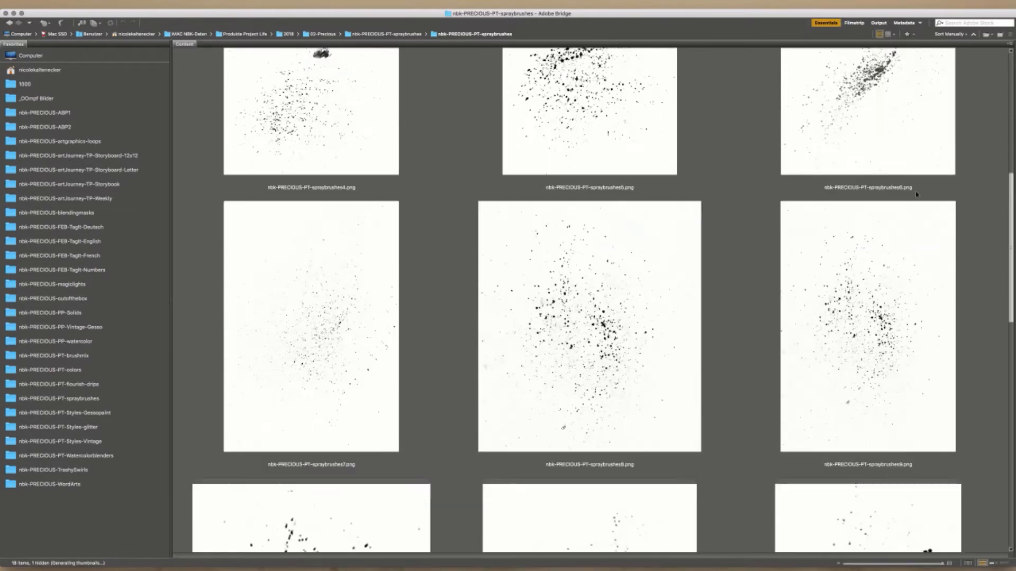
scroll(811, 440, "down", 10)
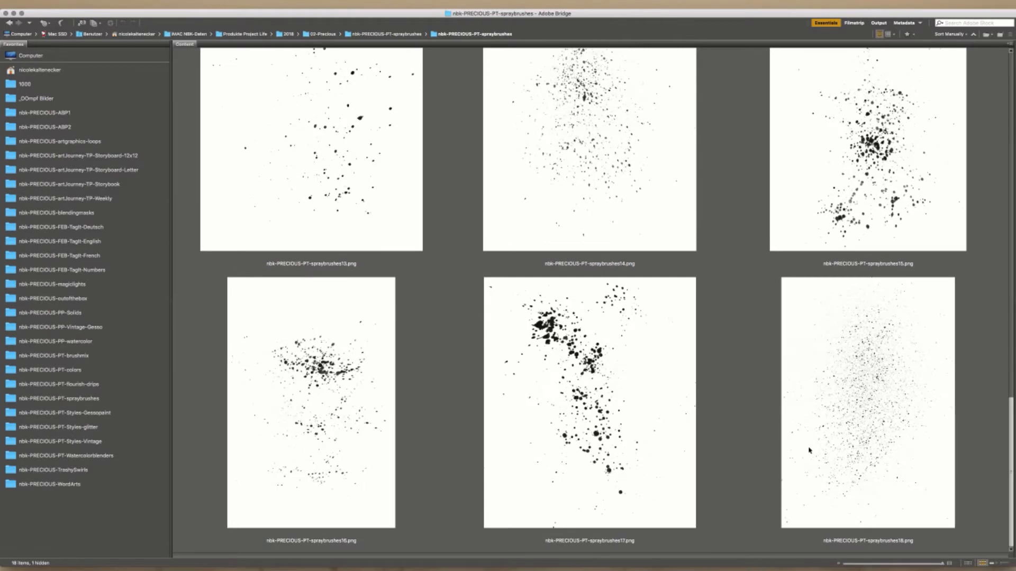
scroll(808, 449, "up", 15)
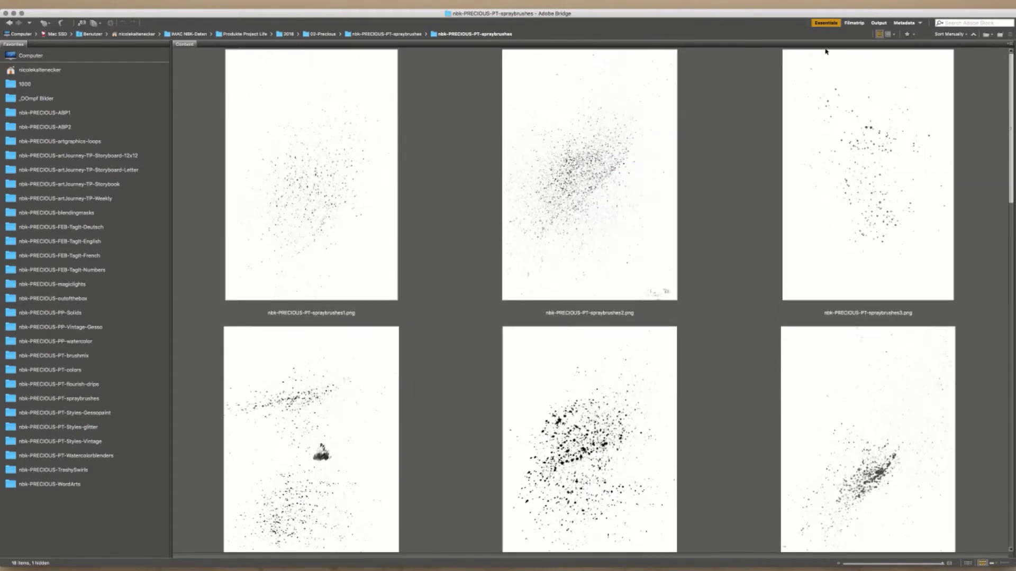
scroll(811, 95, "down", 8)
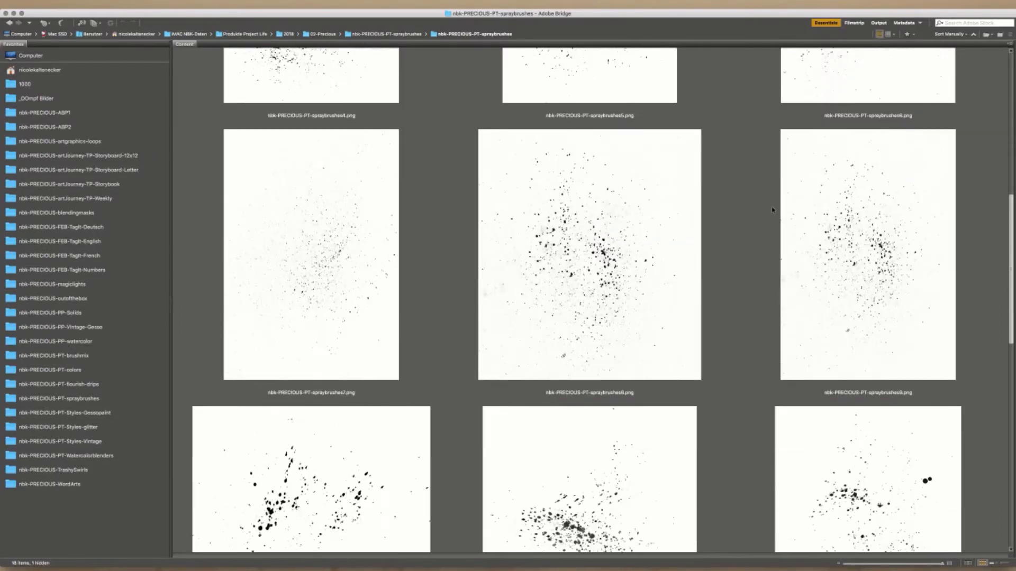
scroll(772, 210, "down", 10)
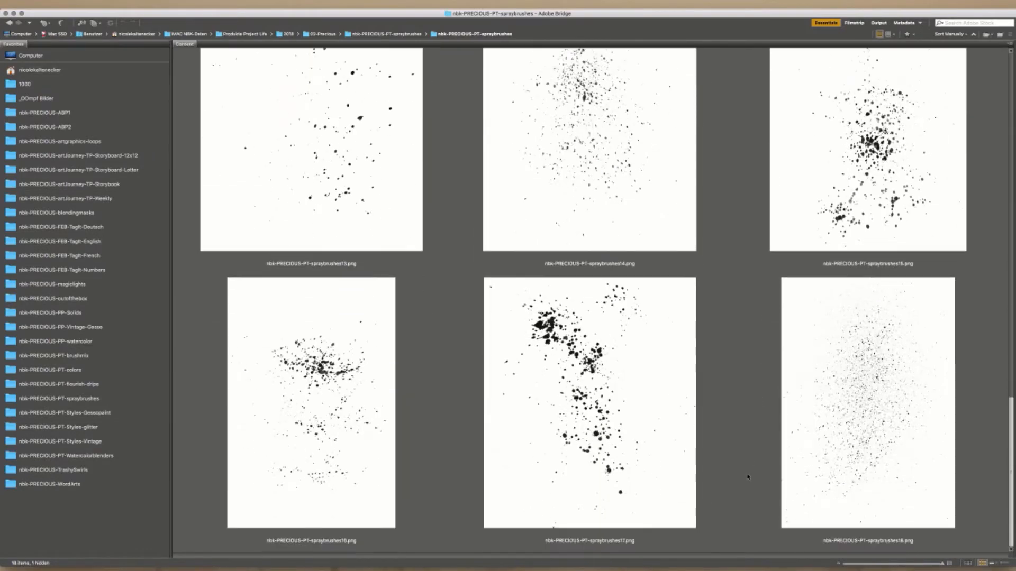
scroll(749, 478, "up", 15)
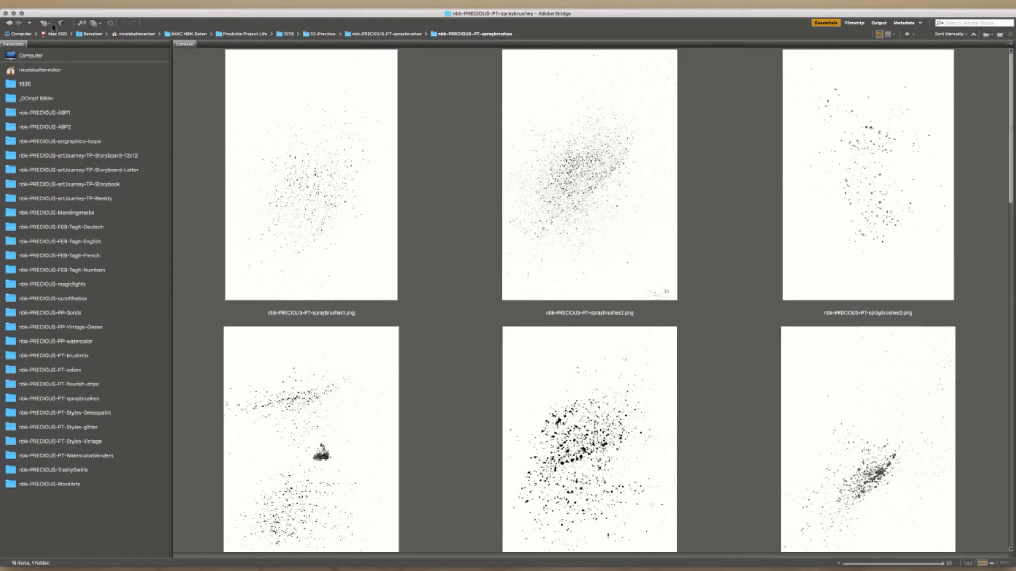
- Go back to the parent spraybrushes folder and select its preview image
left_click(9, 23)
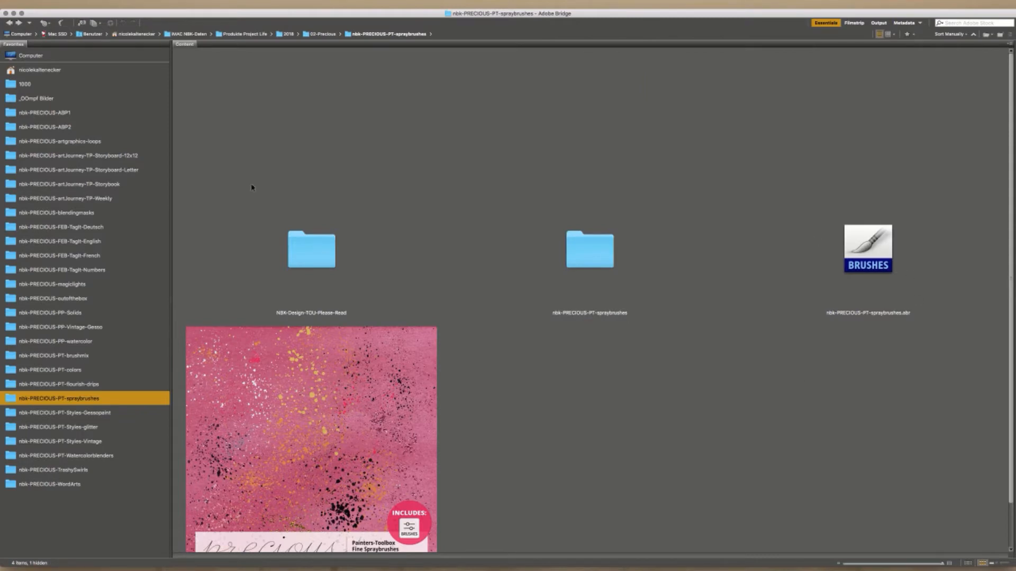
left_click(268, 408)
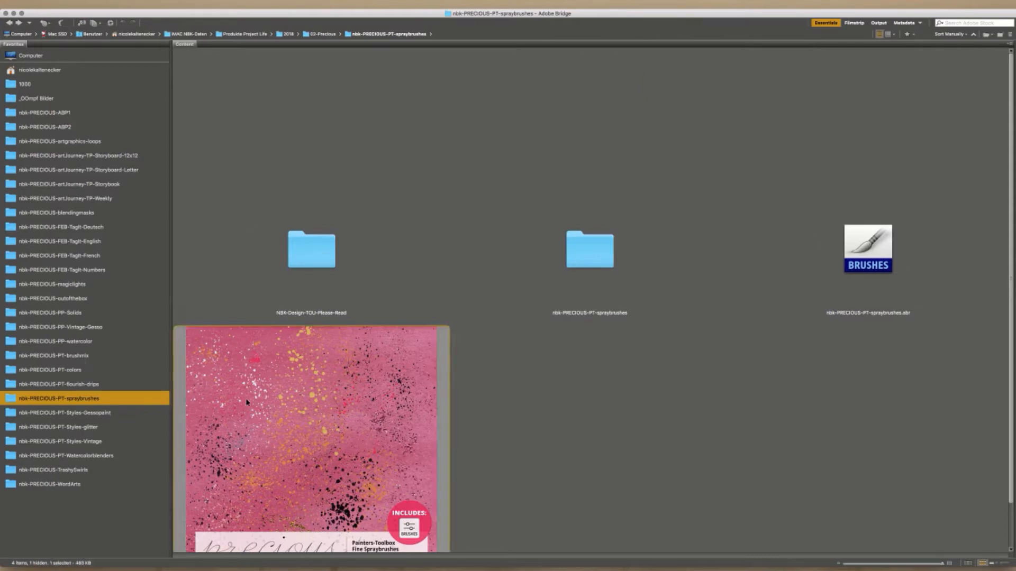
- Open the nbk-PRECIOUS-PT-Styles-Gessopaint folder and view its preview image nbk-PRECIOUS-PT-Gessopaint.jpg at full size in Photoshop
left_click(139, 413)
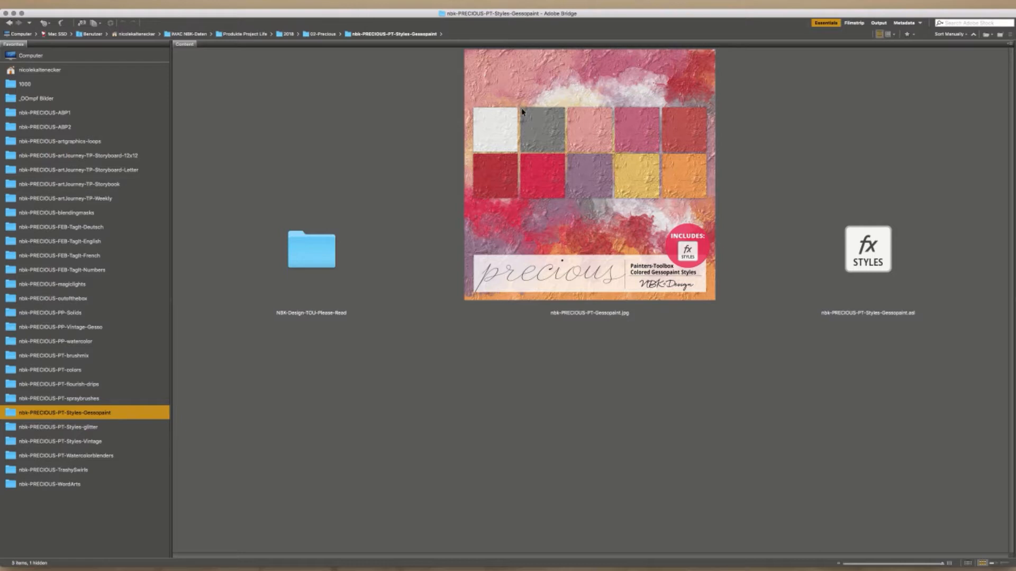
left_click(594, 147)
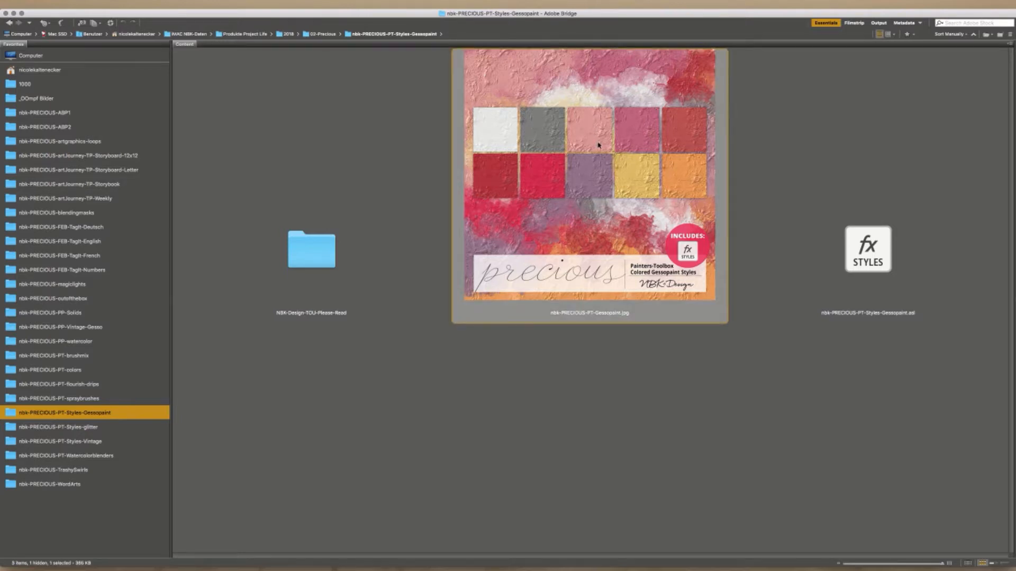
double_click(598, 145)
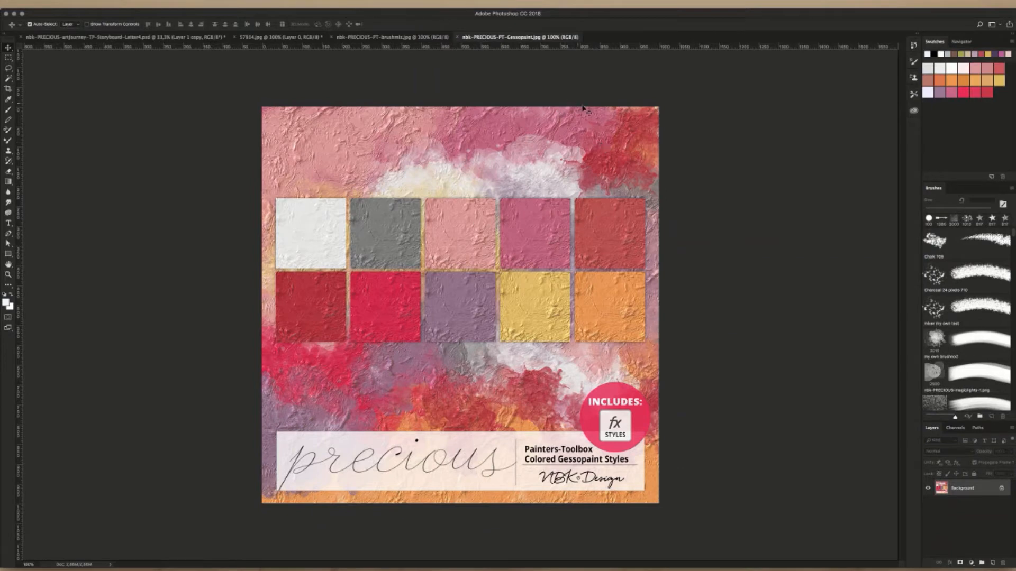
key("w")
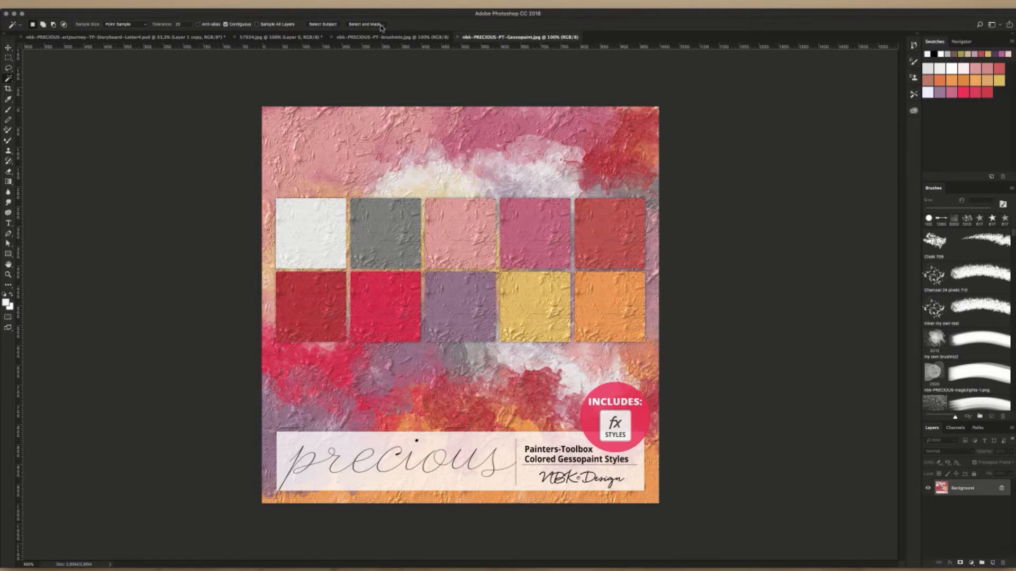
- Switch back to Bridge and select the Gessopaint styles file, then clear the selection
left_click(423, 566)
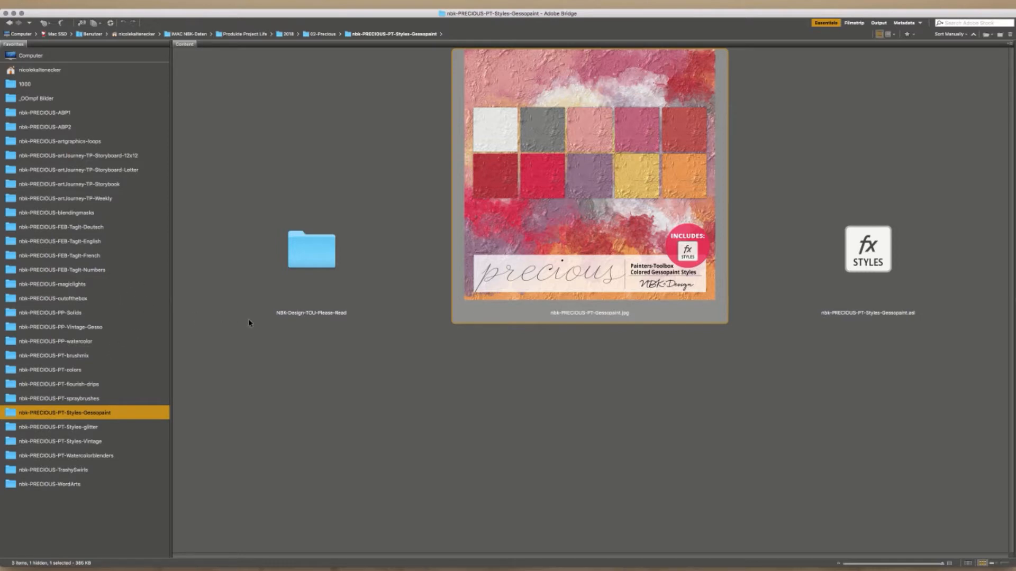
left_click(881, 208)
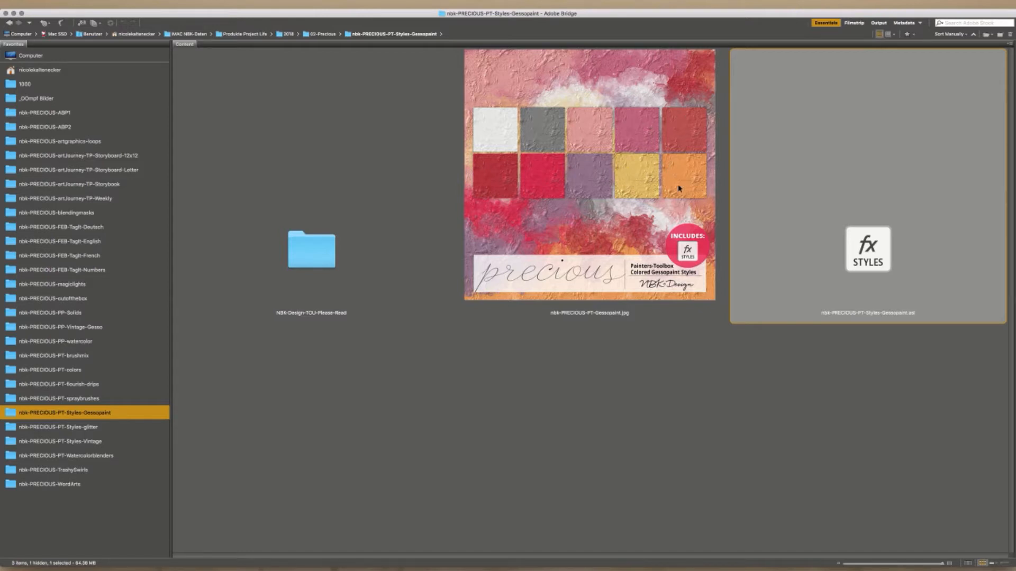
left_click(533, 338)
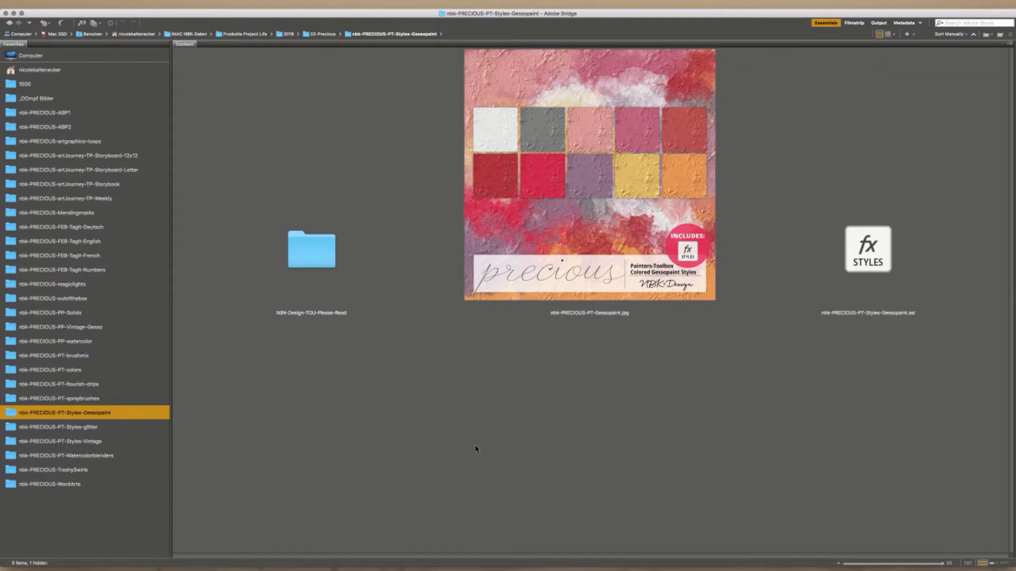
- Open the nbk-PRECIOUS-PT-Styles-glitter folder and examine its scattered brushes file, glitter preview image and styles file
left_click(85, 428)
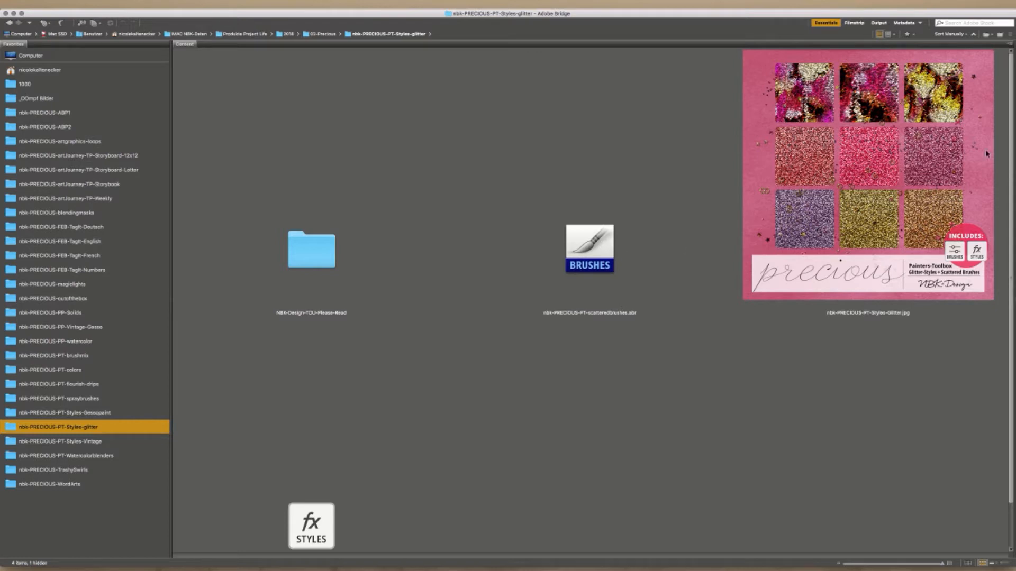
scroll(957, 181, "down", 3)
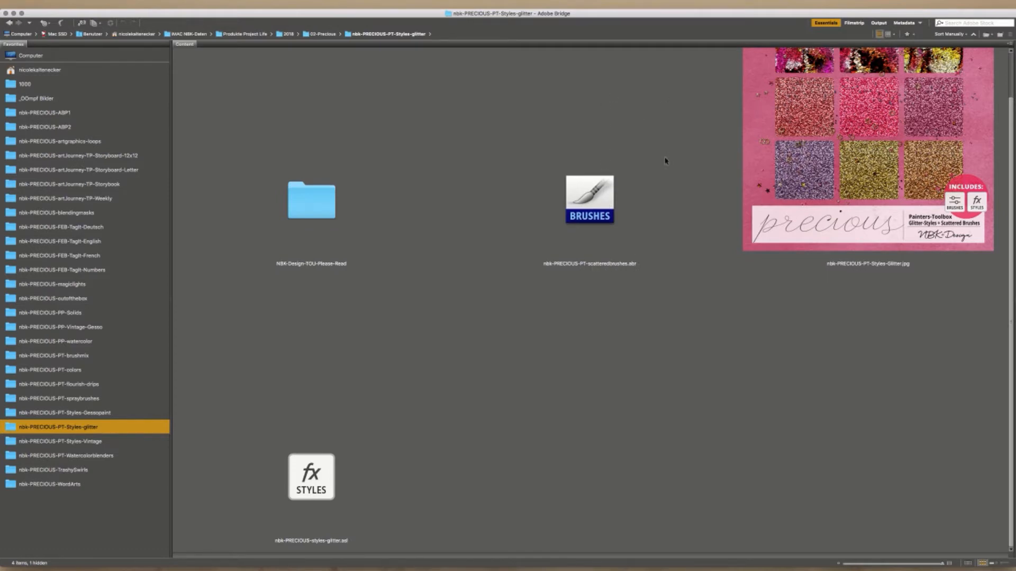
left_click(614, 120)
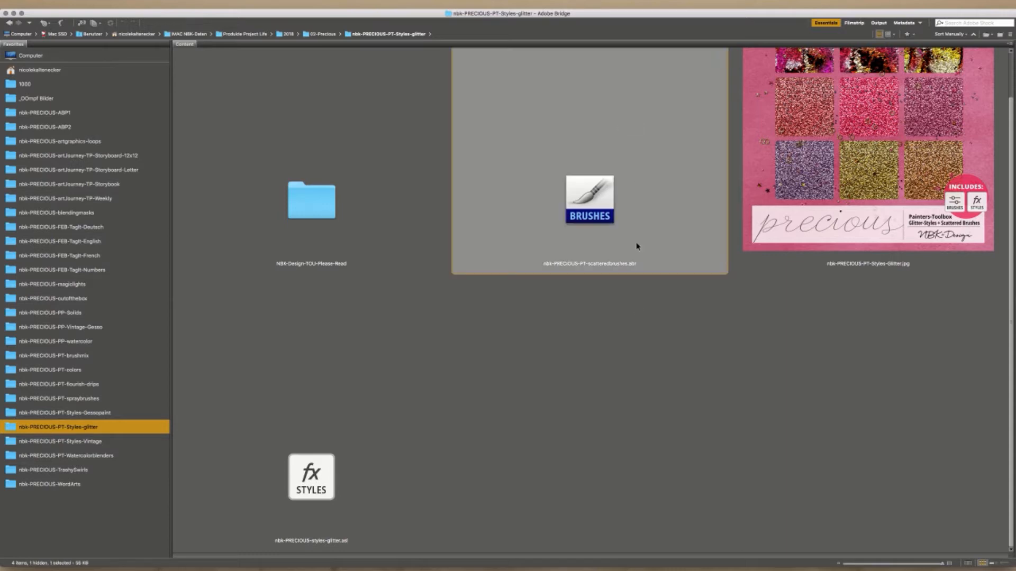
left_click(668, 214)
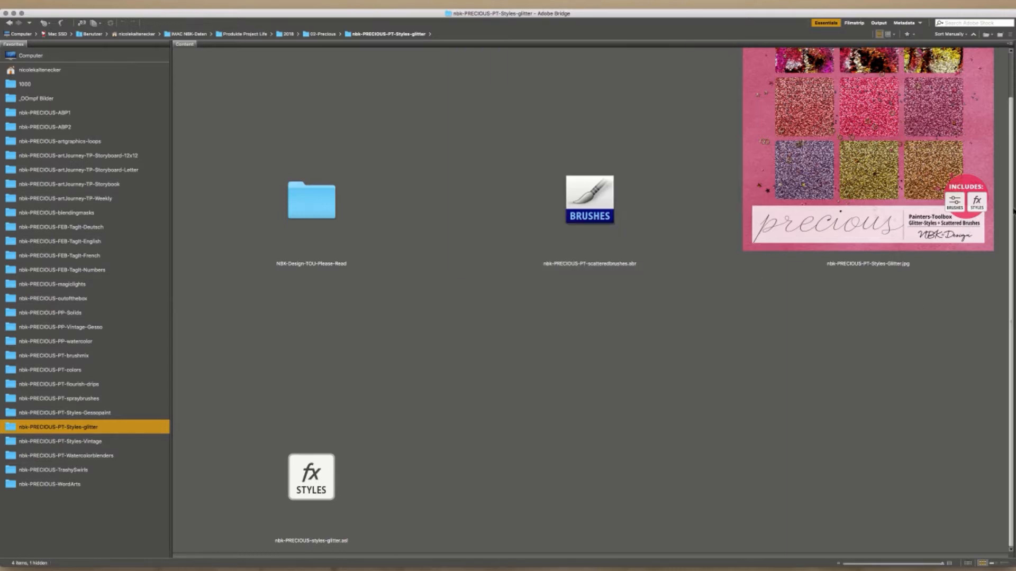
scroll(1014, 158, "up", 3)
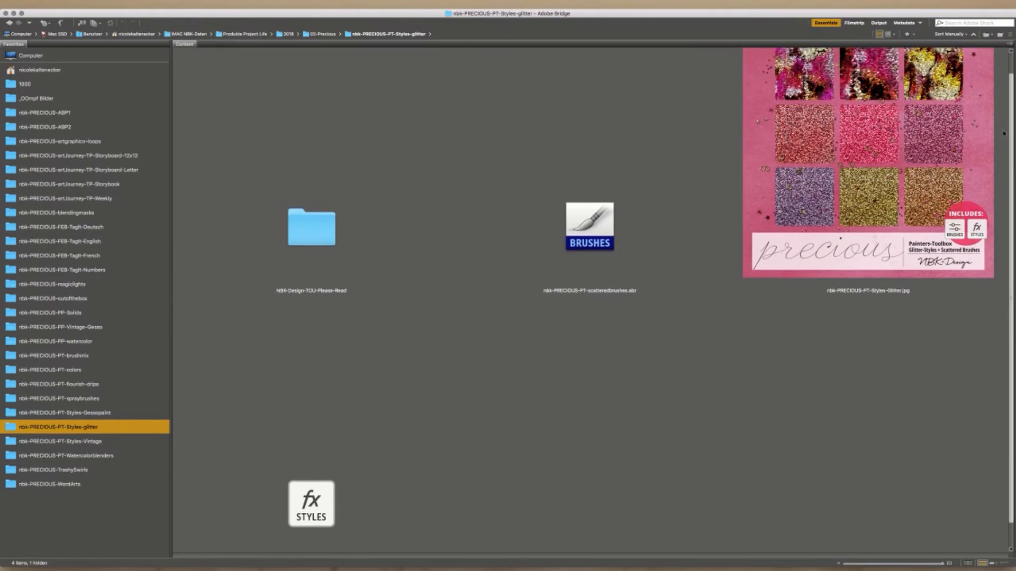
scroll(992, 129, "down", 2)
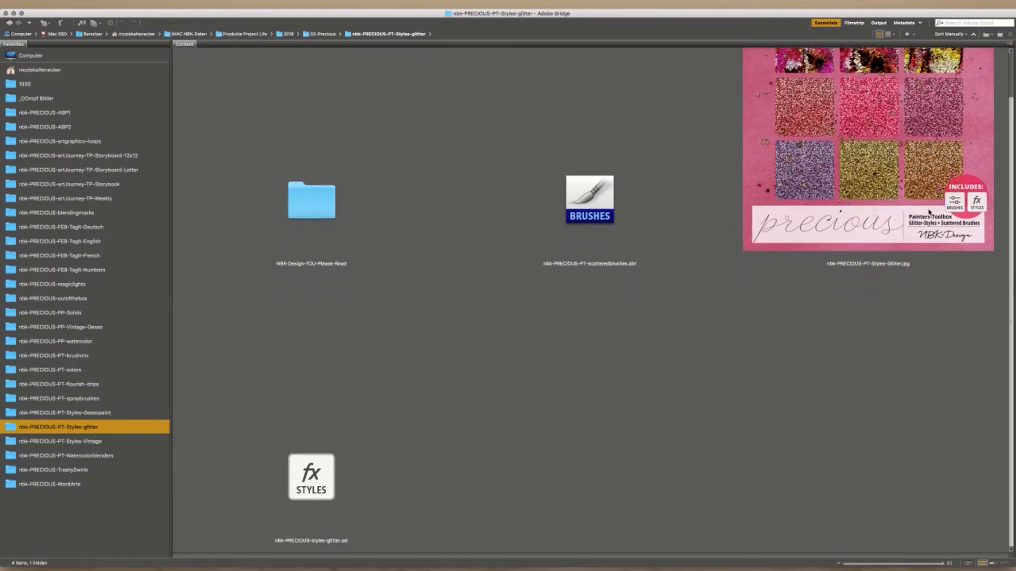
scroll(822, 176, "up", 3)
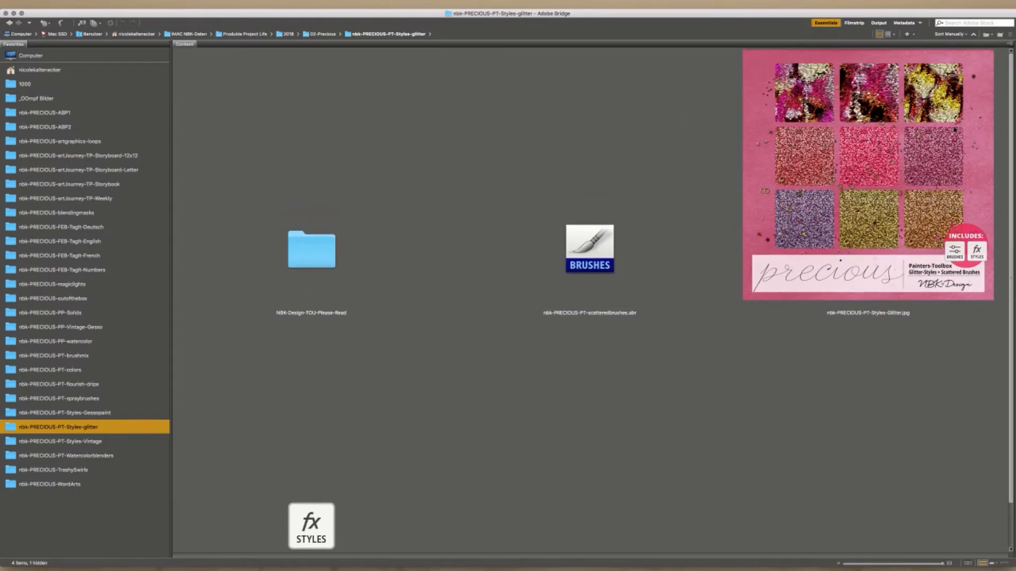
scroll(1012, 111, "down", 1)
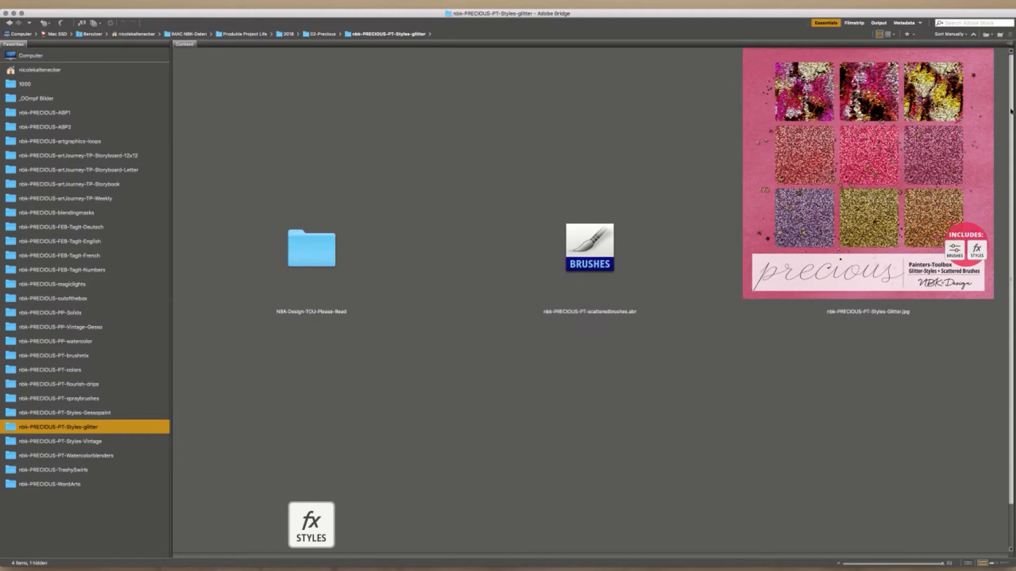
scroll(1012, 111, "down", 4)
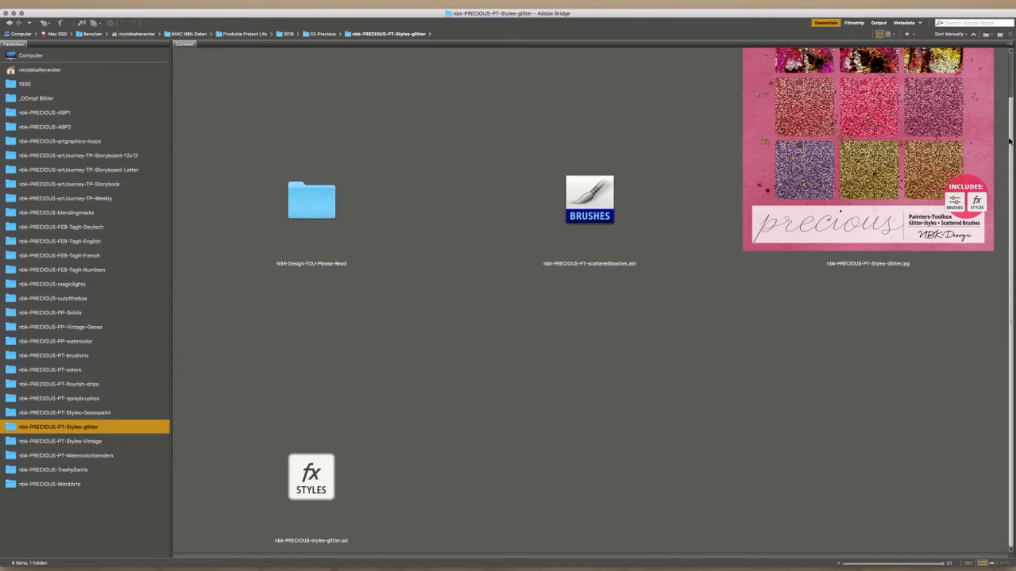
scroll(609, 116, "up", 2)
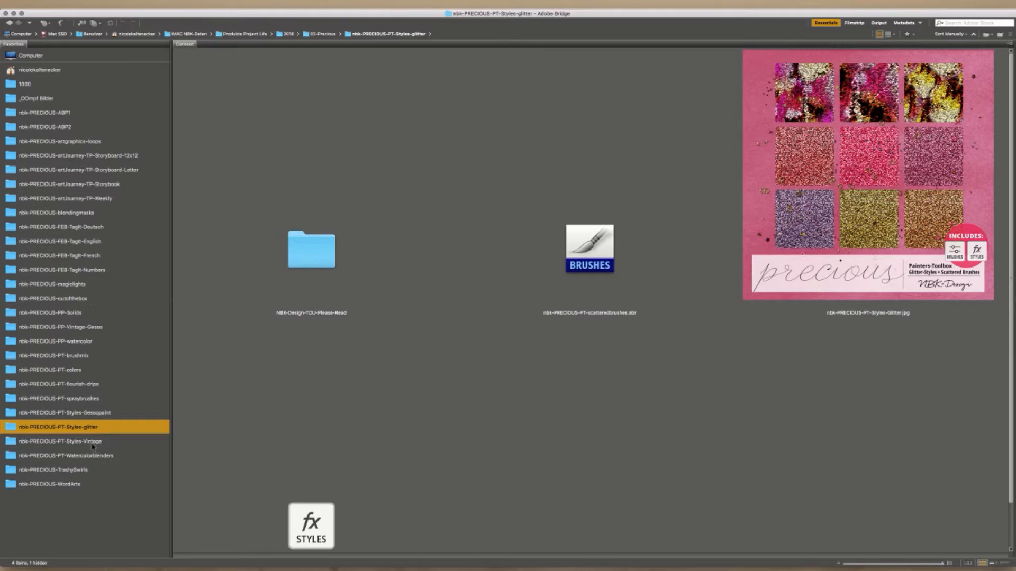
- Open the nbk-PRECIOUS-PT-Styles-Vintage folder, view its preview image in Photoshop, and compare it with the open brushmix preview
left_click(96, 445)
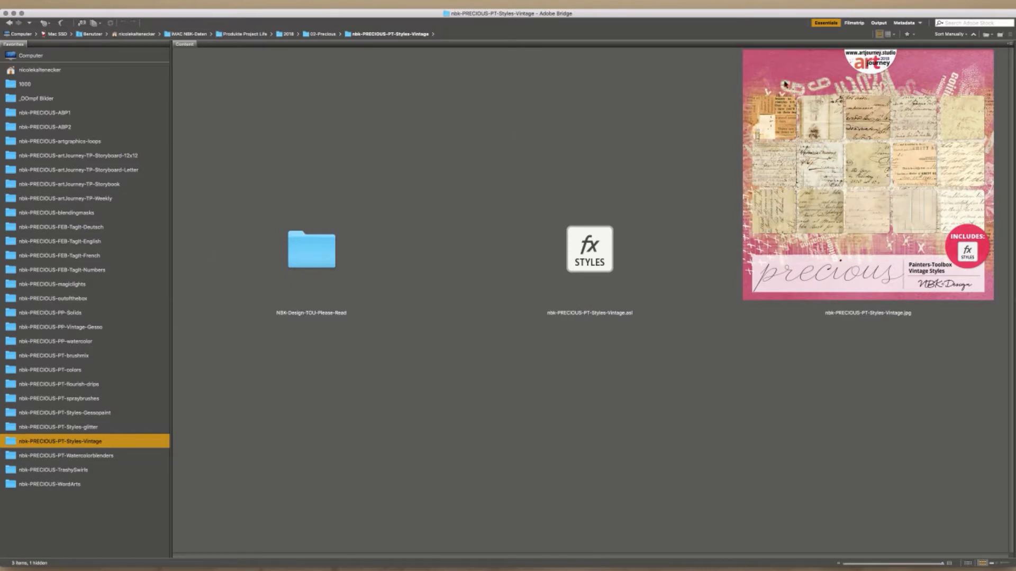
left_click(841, 98)
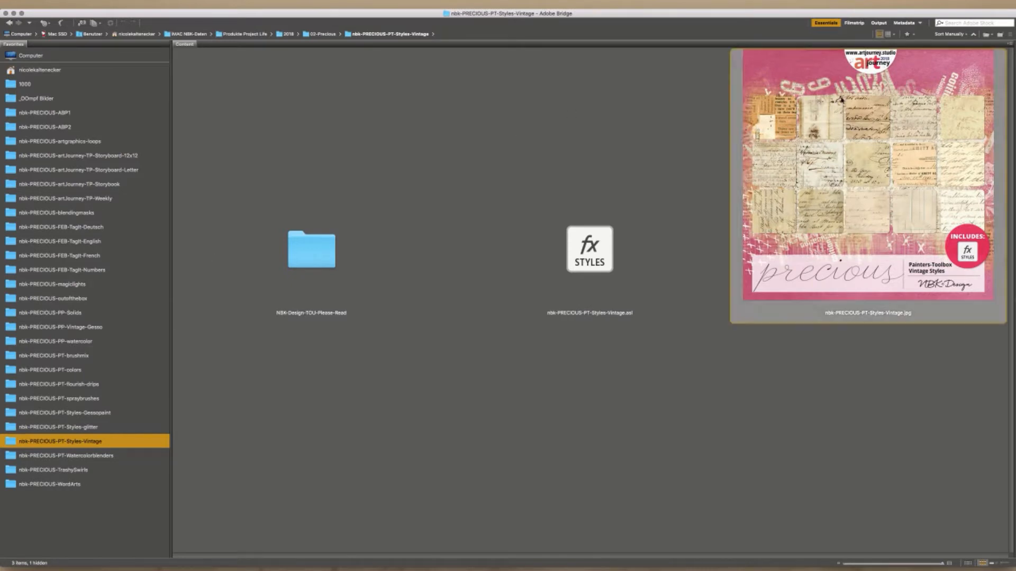
double_click(840, 100)
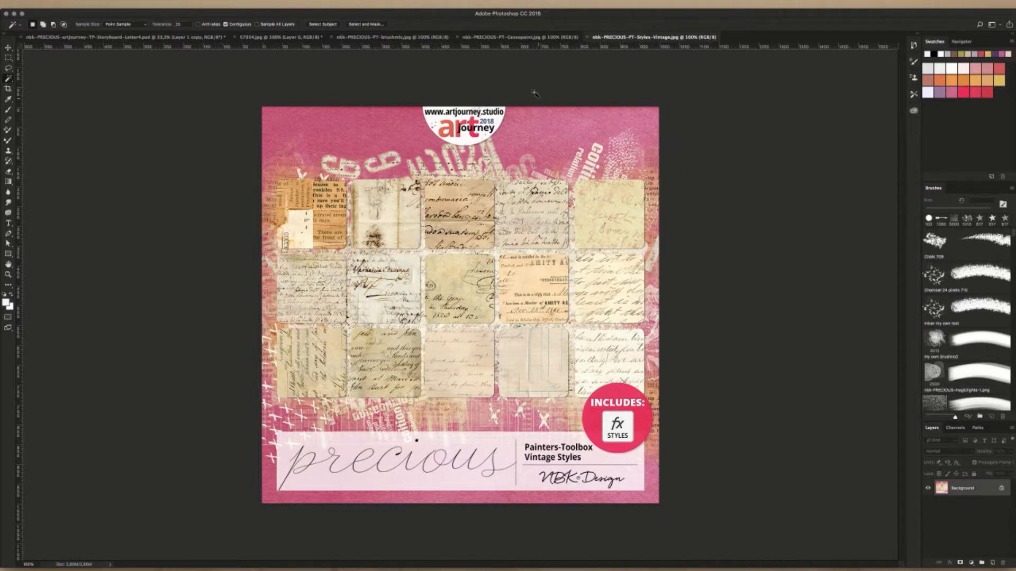
left_click(395, 37)
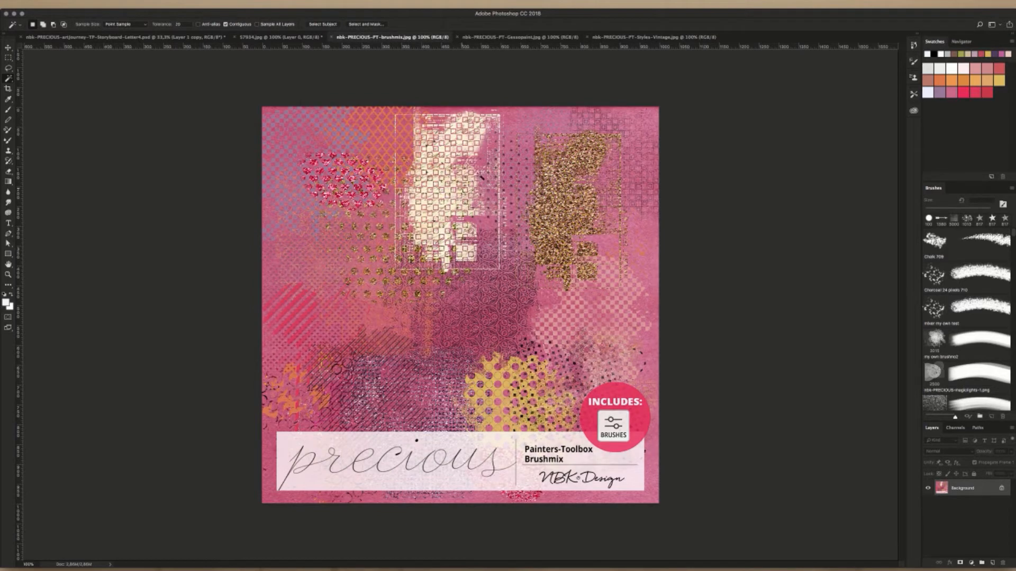
left_click(628, 38)
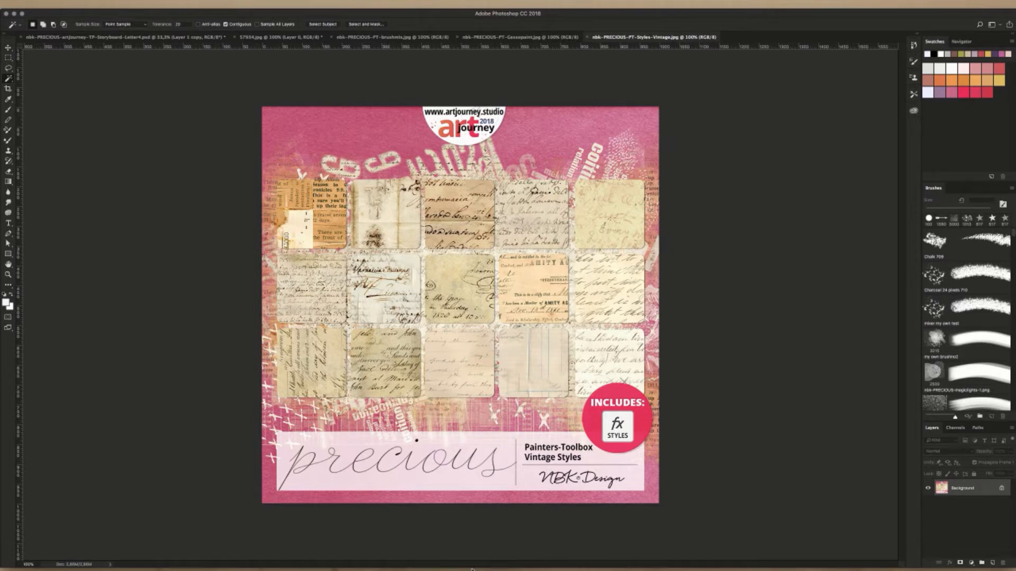
- Switch back to Bridge and open the nbk-PRECIOUS-PT-Watercolorblenders folder
left_click(420, 568)
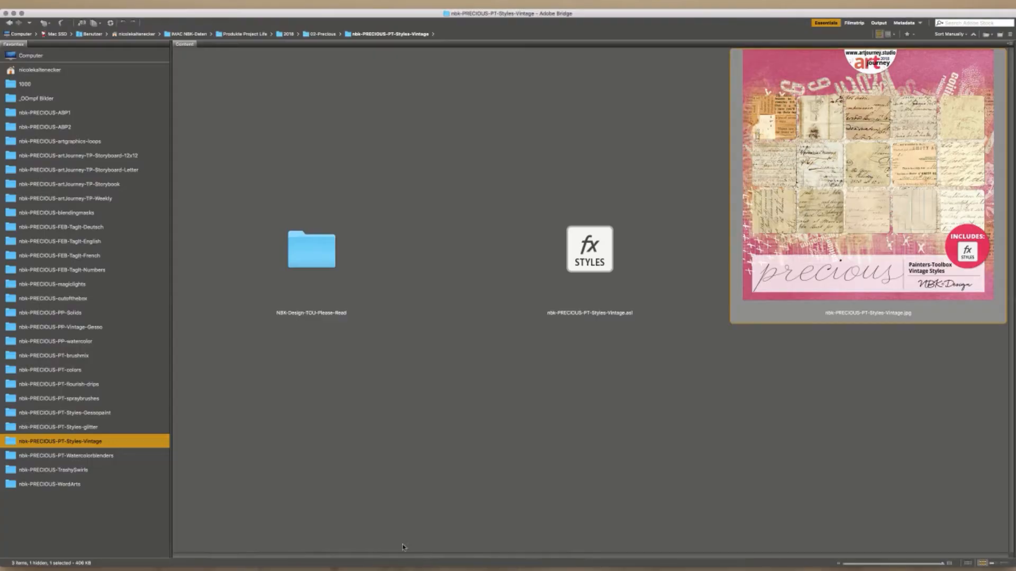
left_click(110, 455)
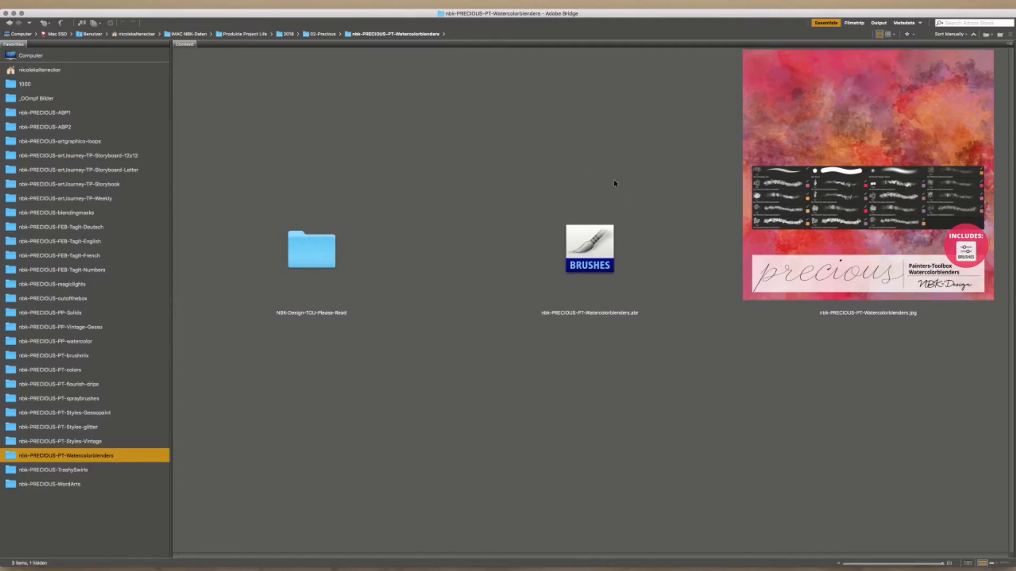
- Switch to Photoshop, open the Preset Manager and look through the loaded brushes
left_click(472, 569)
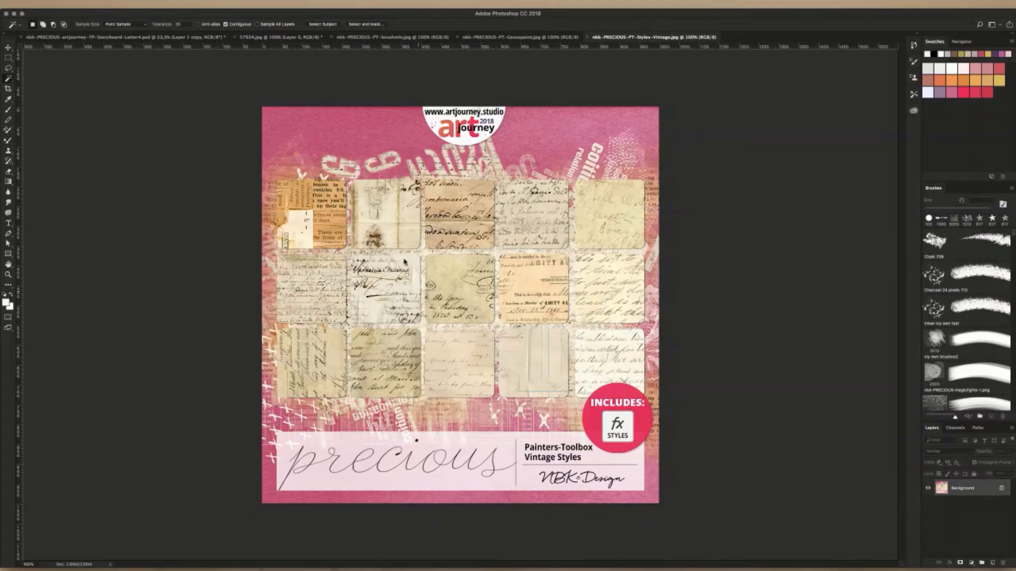
left_click(110, 4)
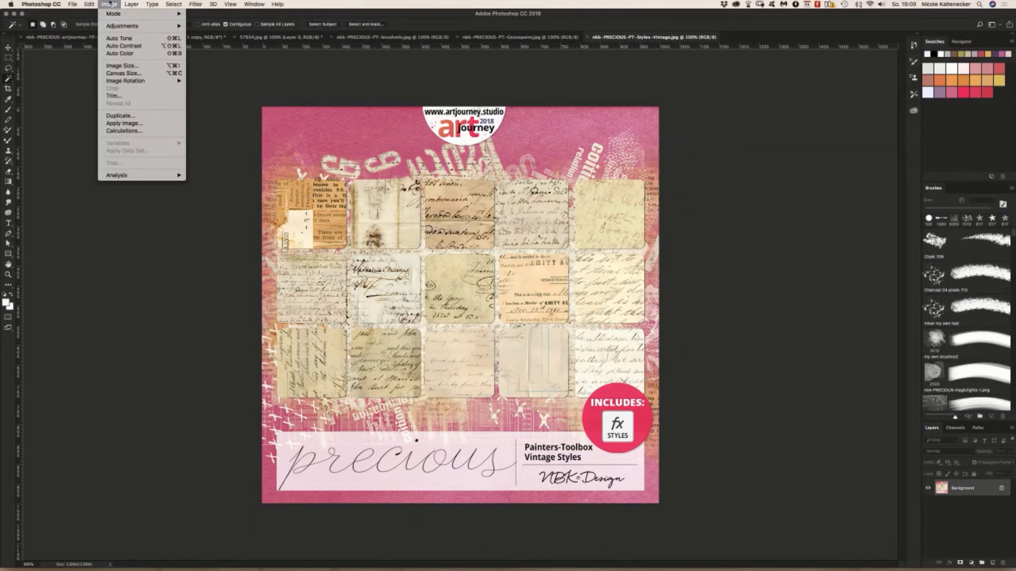
mouse_move(89, 4)
mouse_move(132, 256)
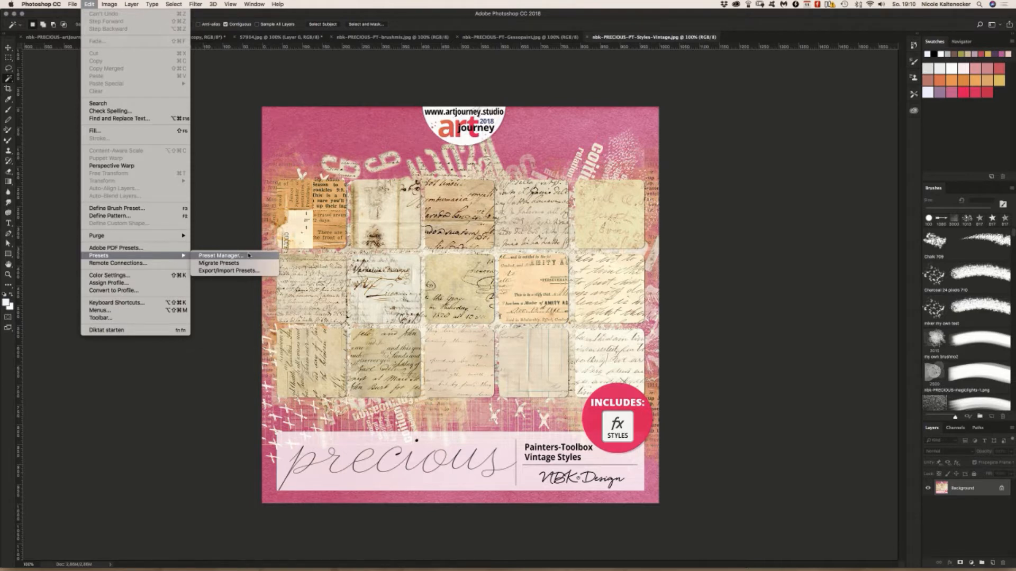
left_click(249, 256)
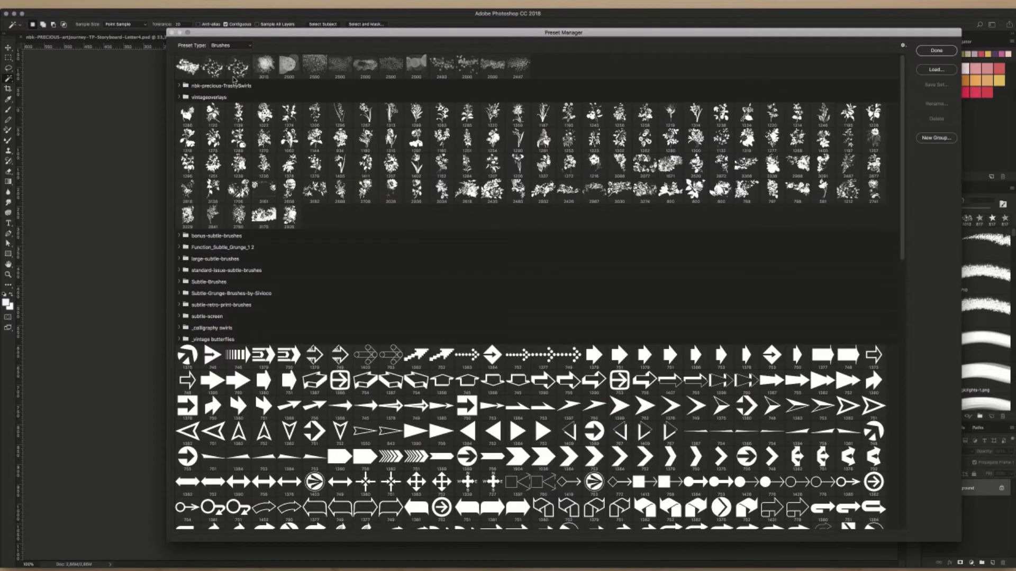
scroll(233, 79, "down", 10)
scroll(197, 94, "up", 10)
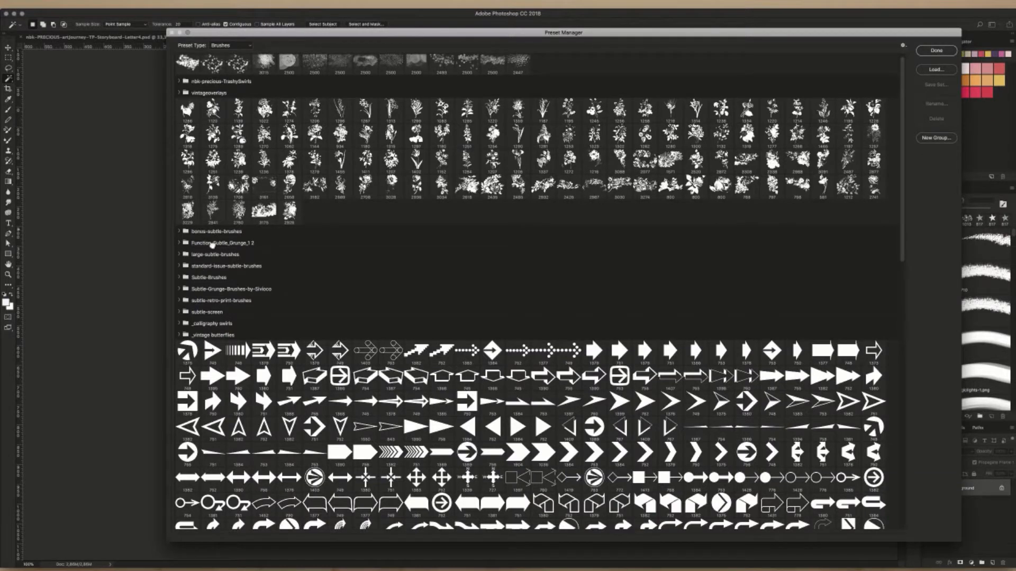
- Delete the brush groups from bonus-subtle-brushes through _vintage butterflies in the Preset Manager
left_click(211, 242)
left_click(225, 335, "shift")
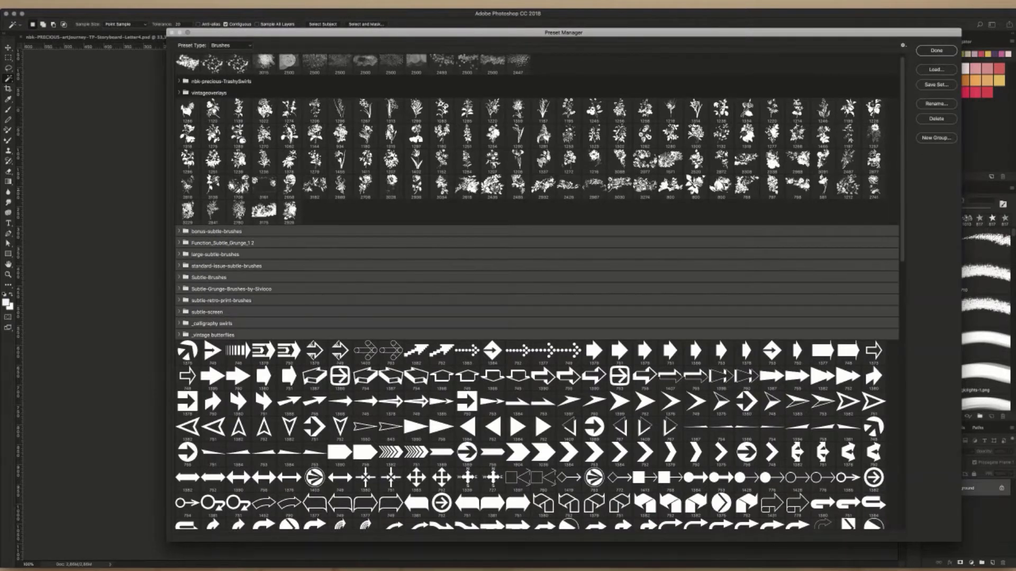
left_click(936, 118)
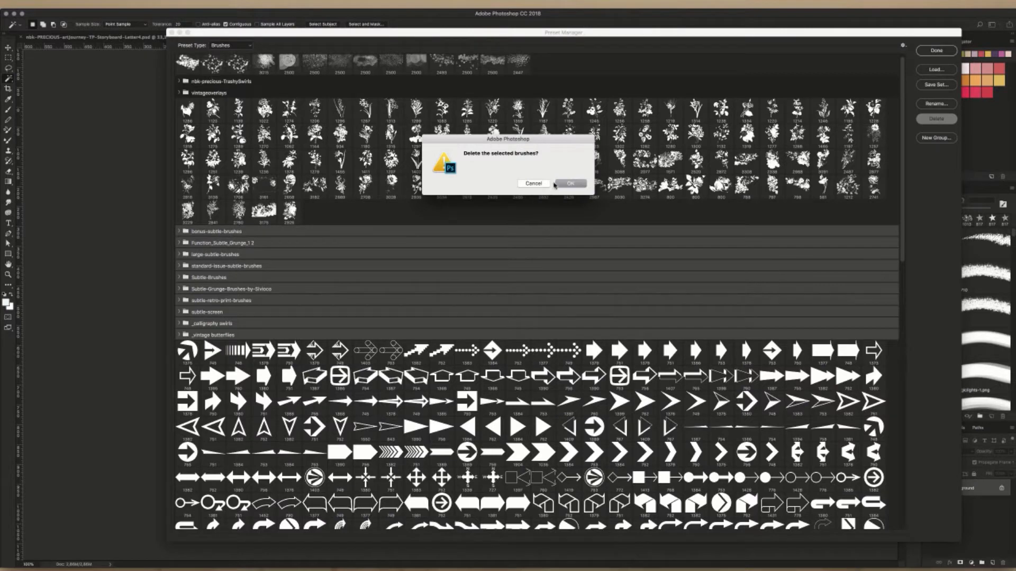
key("Return")
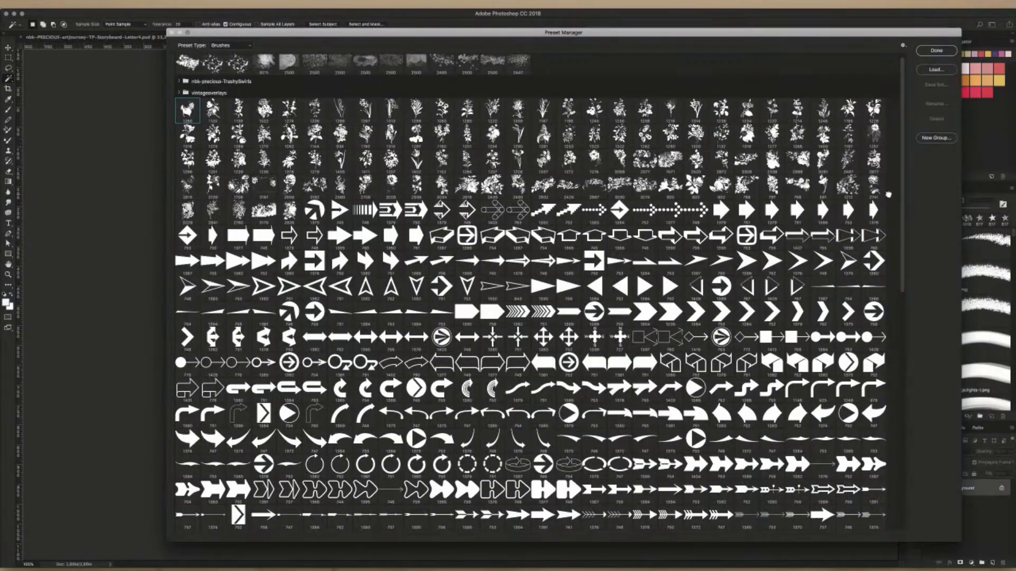
- Delete the loose brushes from the arrows through the newspaper titles and stamps, plus the swirls, stars and _texture scratches groups
left_click(903, 514)
left_click(732, 341, "shift")
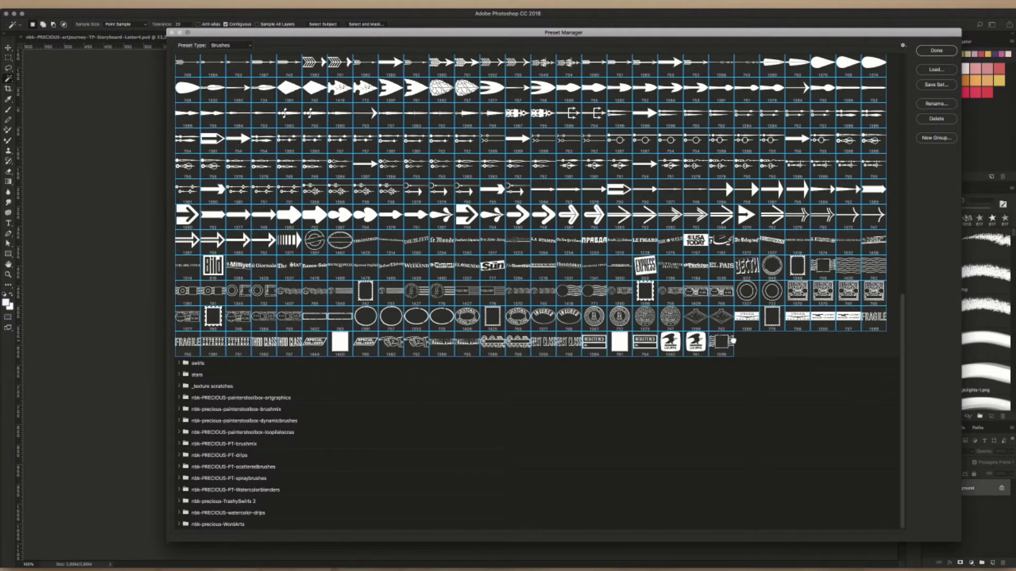
left_click(580, 377, "shift")
left_click(590, 387, "shift")
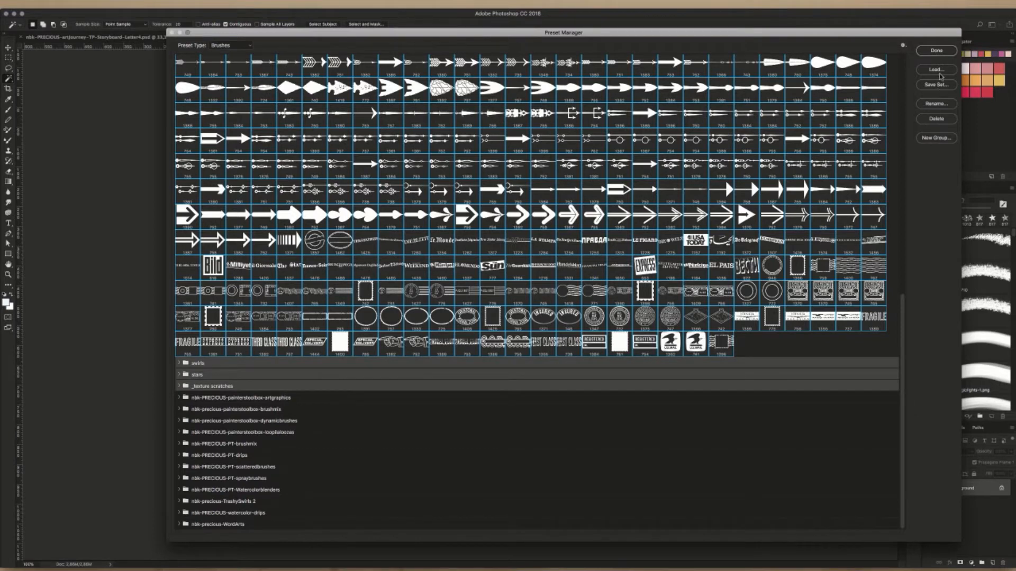
left_click(936, 119)
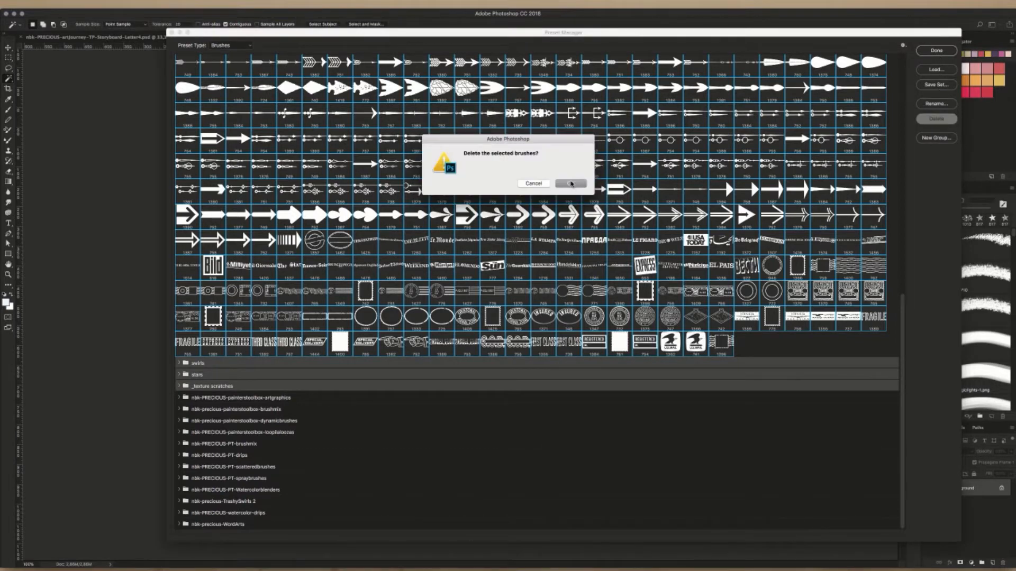
left_click(575, 185)
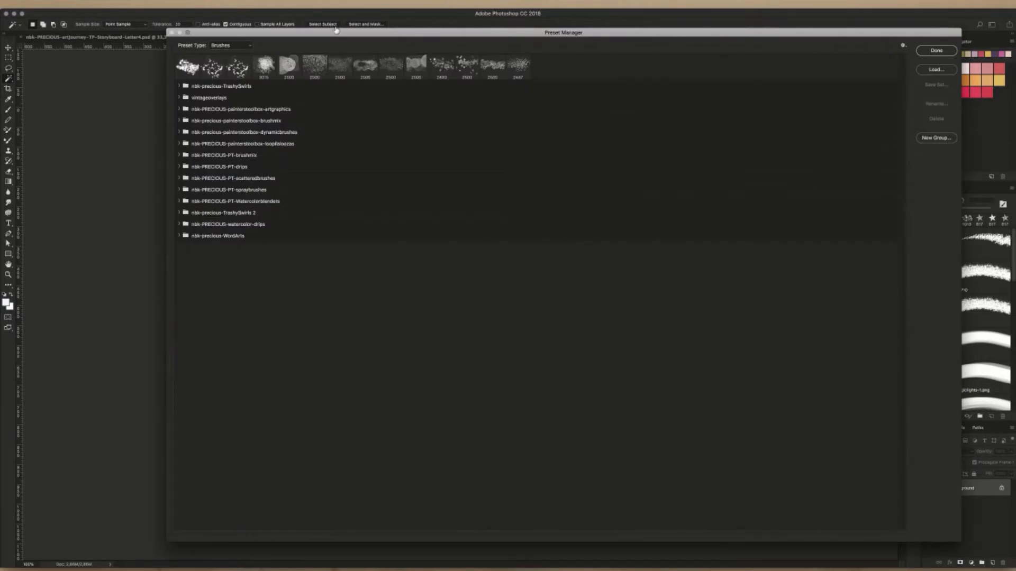
- Move the Preset Manager window clear of the document tabs and close it
left_click_drag(374, 32, 373, 41)
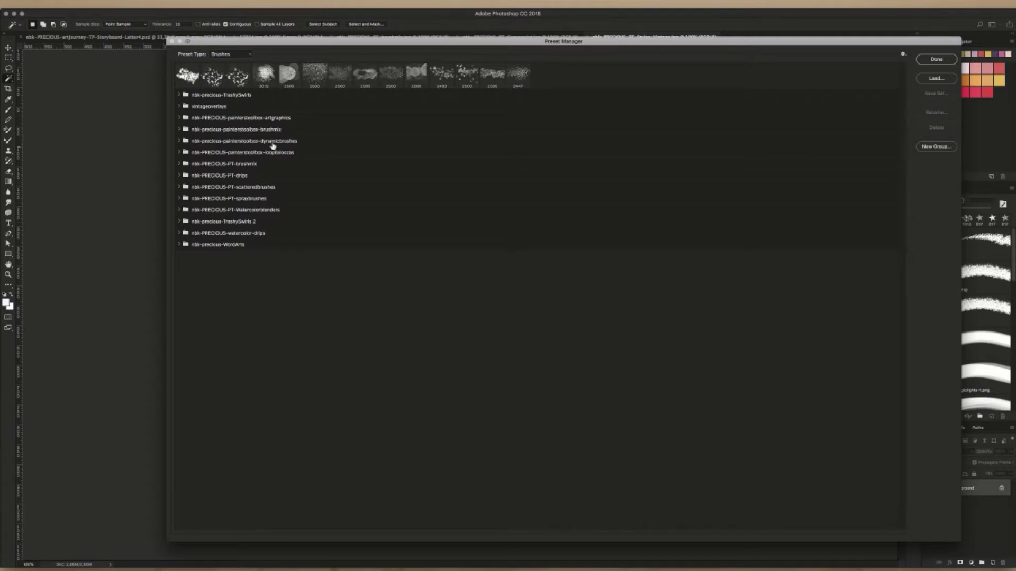
left_click_drag(338, 41, 338, 51)
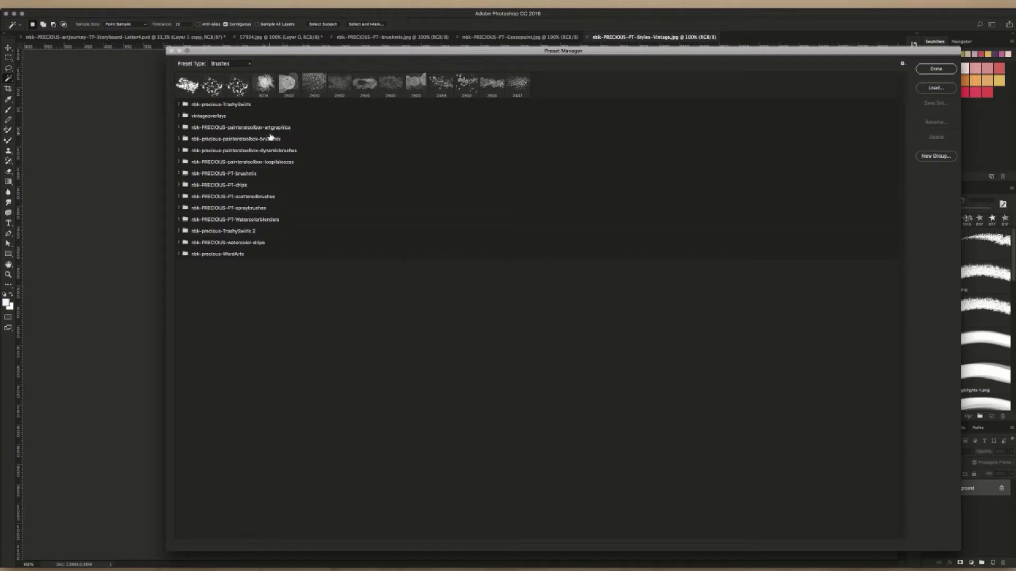
left_click(933, 69)
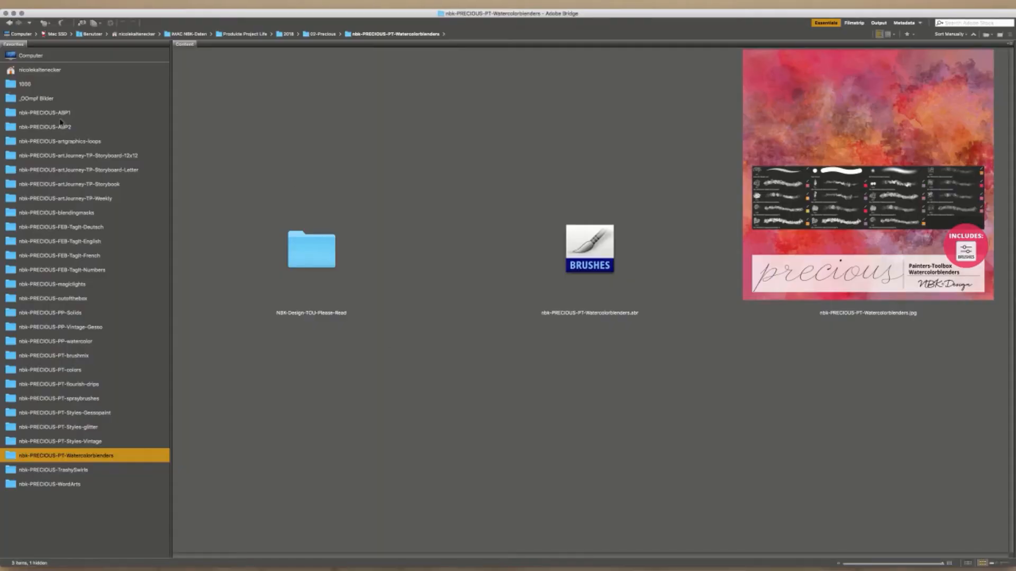
- Switch to Bridge, open the nbk-PRECIOUS-artgraphics-loops folder and look through its graphics and brush files
left_click(67, 142)
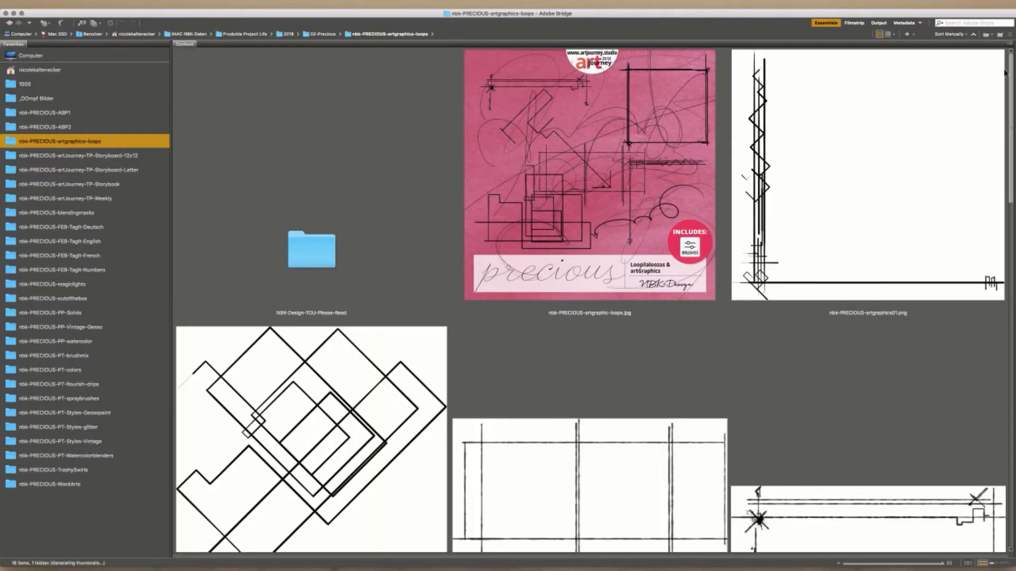
scroll(835, 385, "down", 10)
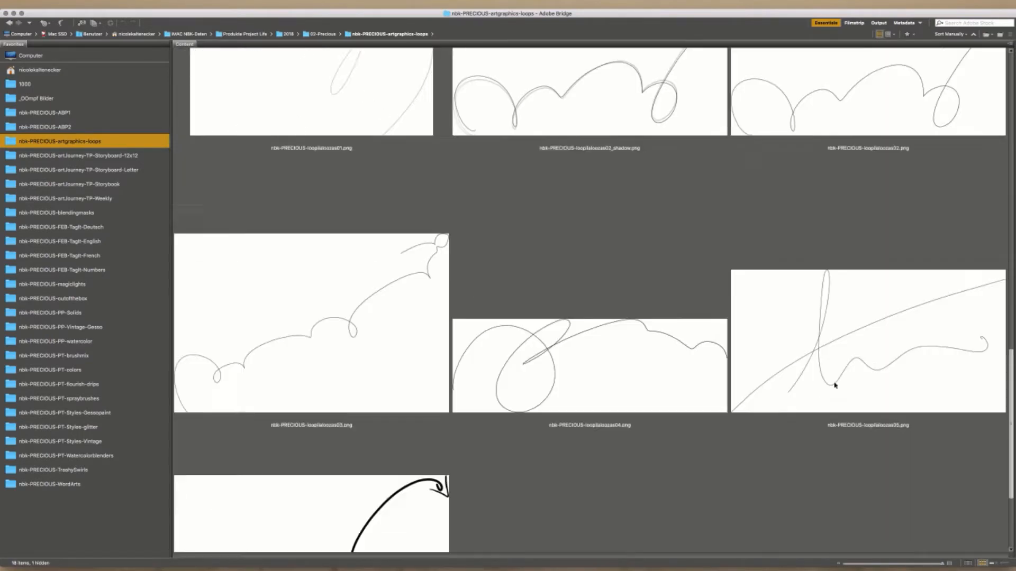
scroll(835, 386, "down", 3)
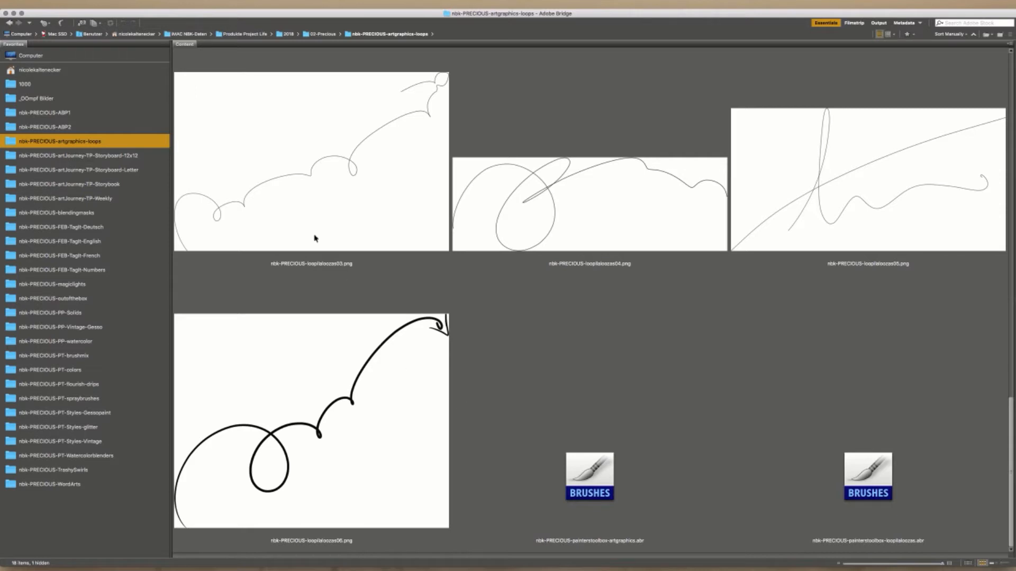
left_click(233, 164)
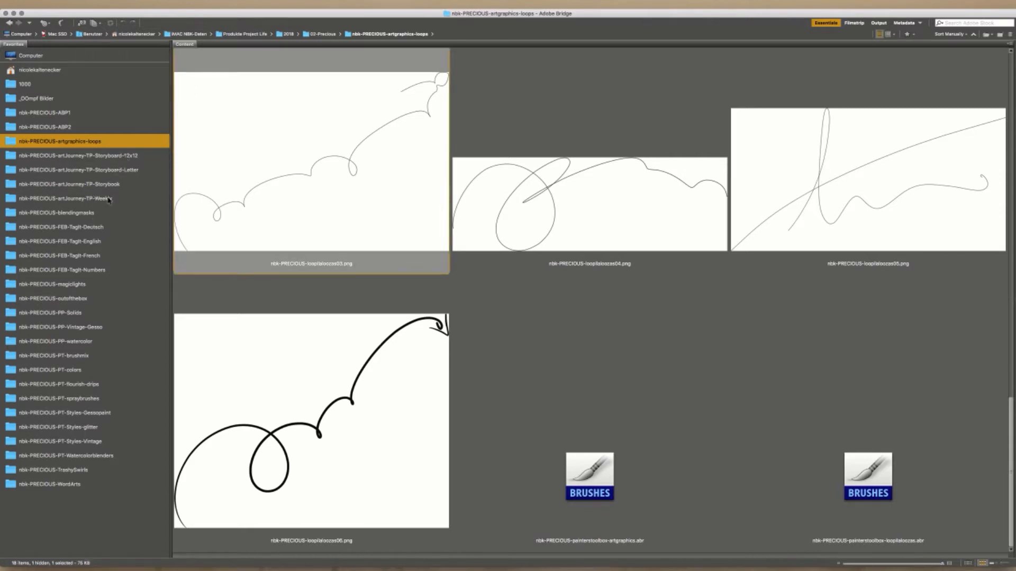
- Browse the blendingmasks, FEB-TagIt-Deutsch and magiclights folders, and look through the pngs subfolder of nbk-PRECIOUS-TrashySwirls
left_click(93, 212)
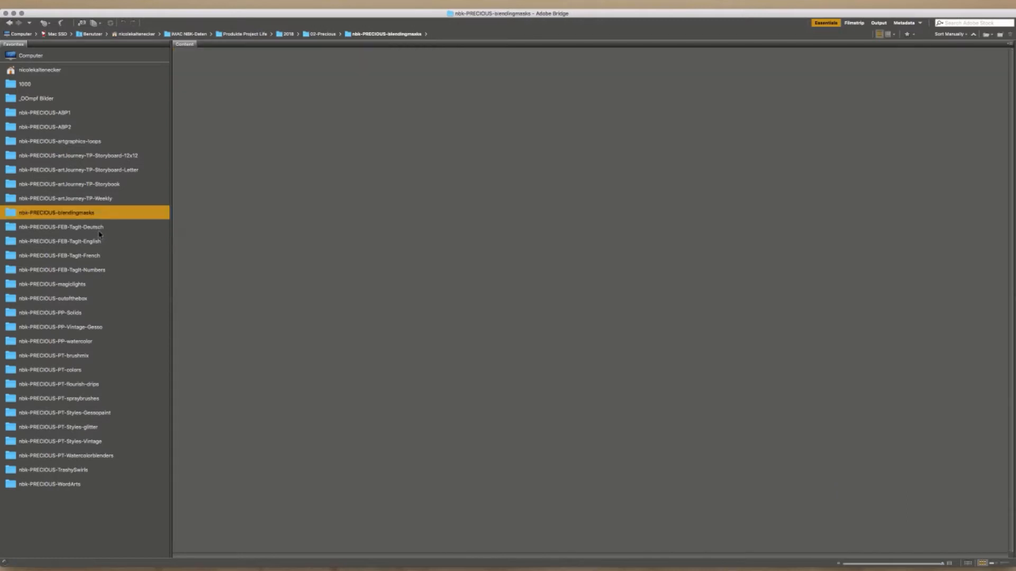
left_click(95, 227)
left_click(97, 286)
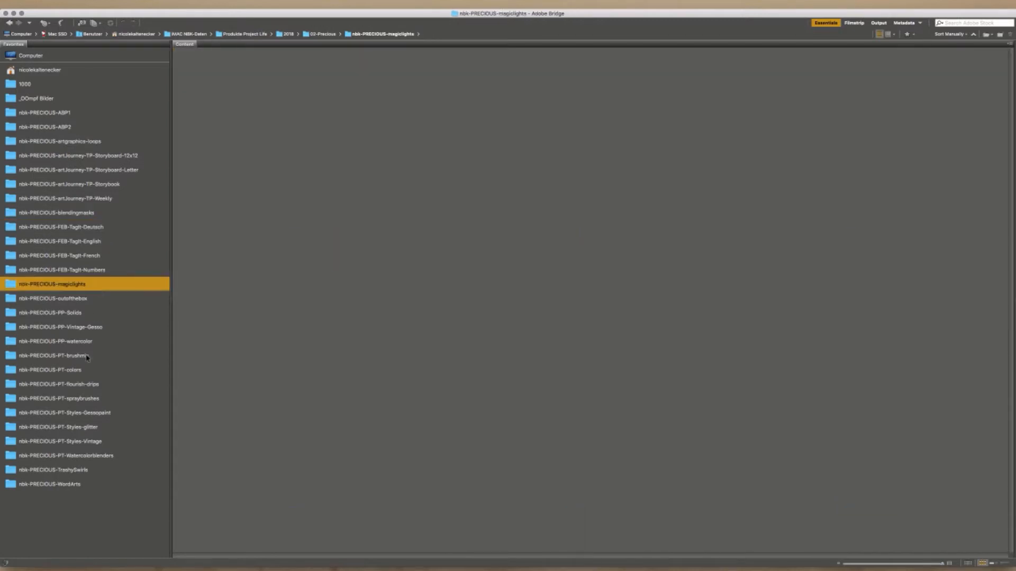
left_click(100, 470)
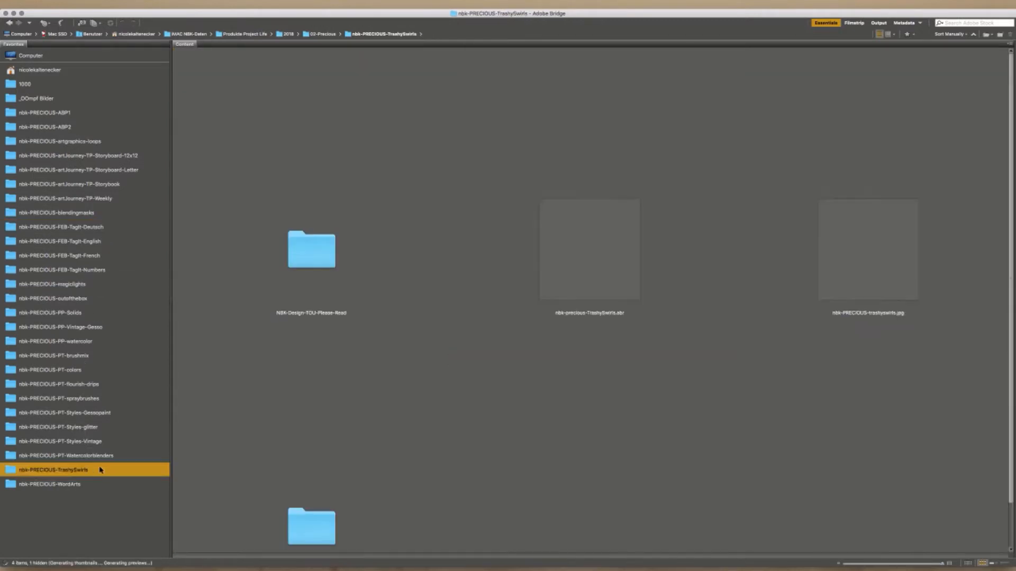
double_click(314, 520)
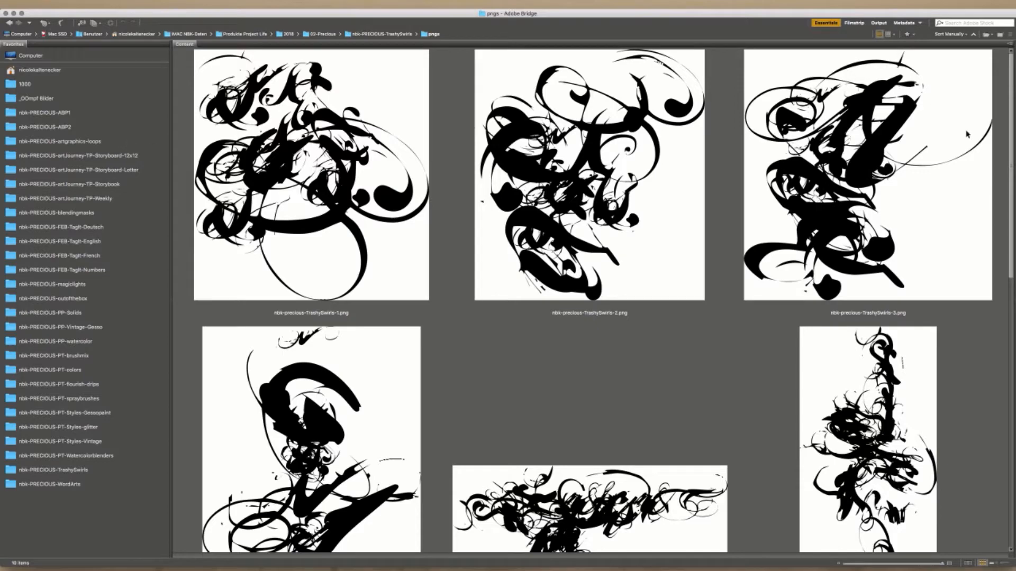
left_click_drag(1011, 90, 875, 280)
scroll(875, 280, "up", 10)
- Switch to Photoshop and close the Styles-Vintage, brushmix and Gessopaint preview images
key("super+Tab")
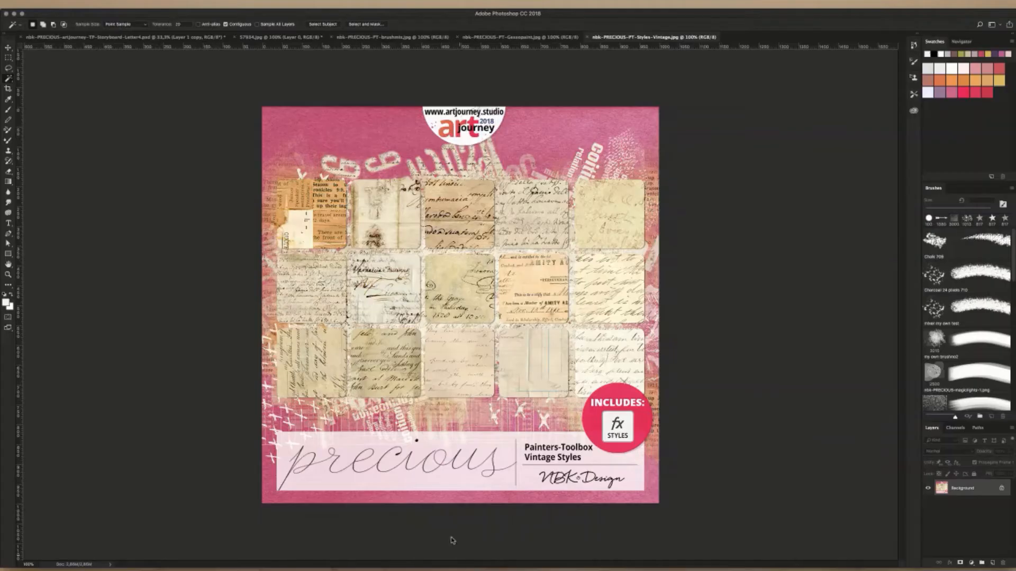
key("super+w")
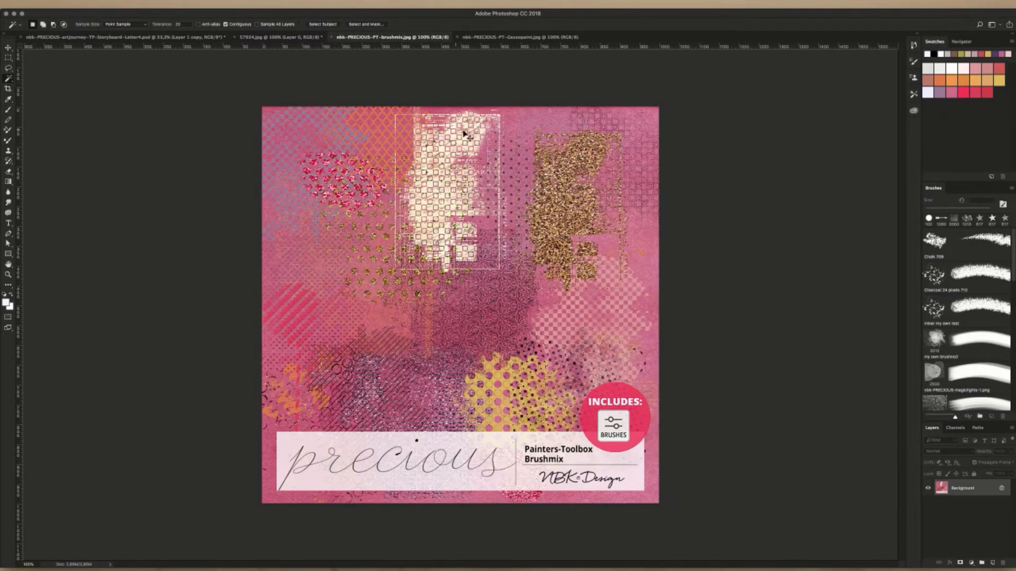
key("super+w")
key("super+w")
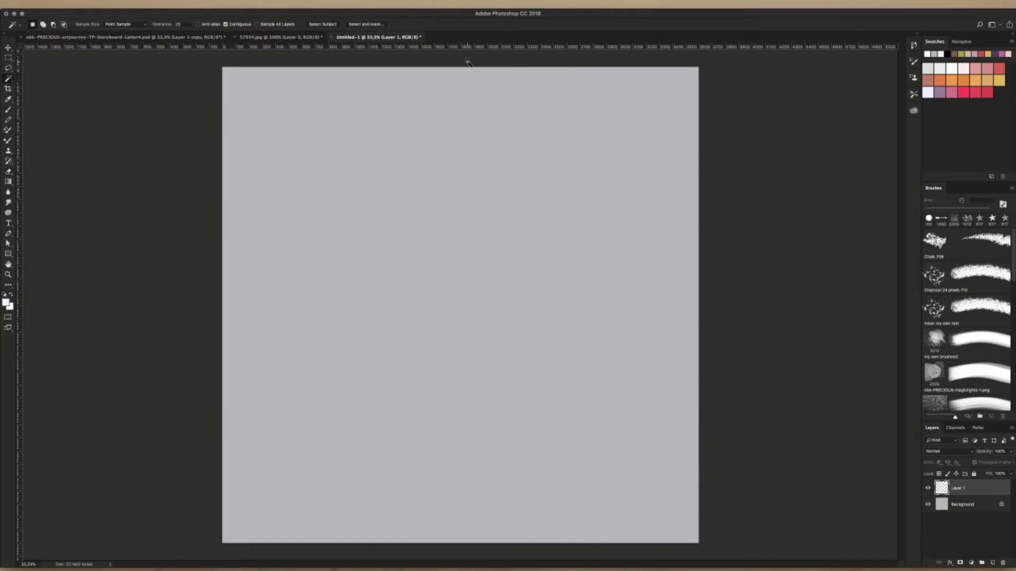
- Fill Layer 1 of Untitled-1 with white, merge it into the Background, and add a new empty layer
key("alt+BackSpace")
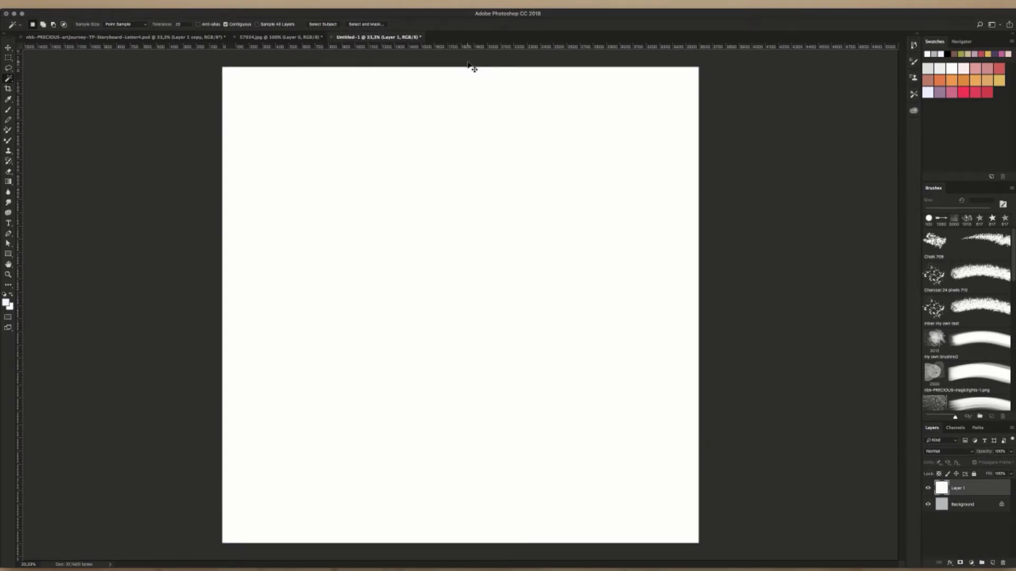
key("super+e")
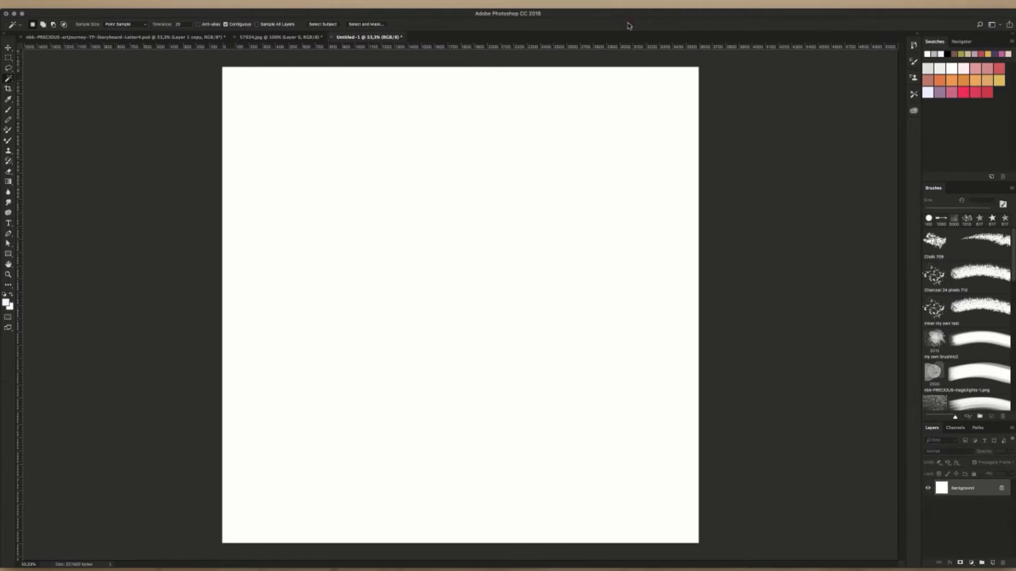
key("super+shift+n")
key("Return")
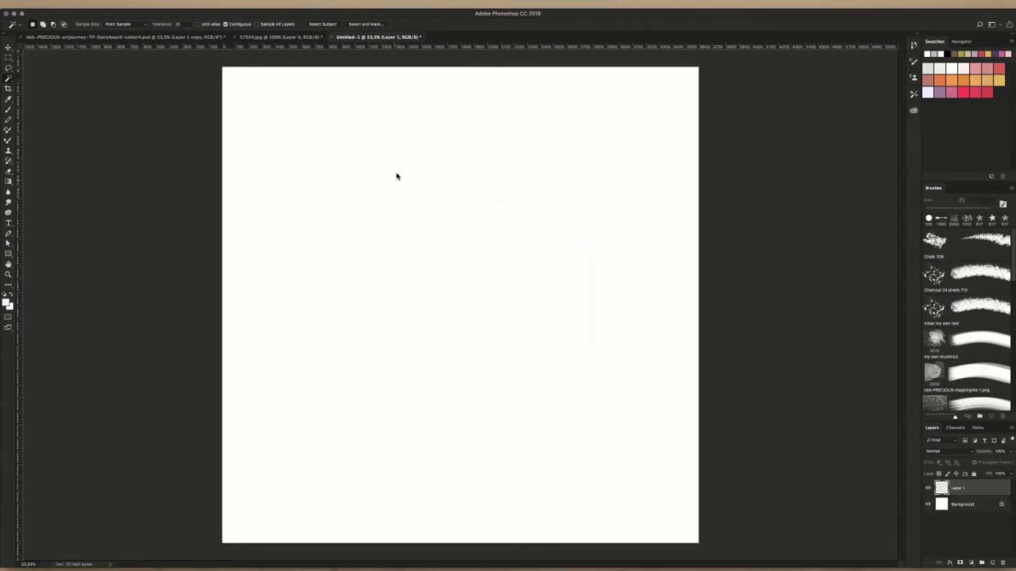
- Choose the Brush tool with the Watercolorblender1 preset from the nbk-PRECIOUS-PT-Watercolorblenders group
left_click(8, 110)
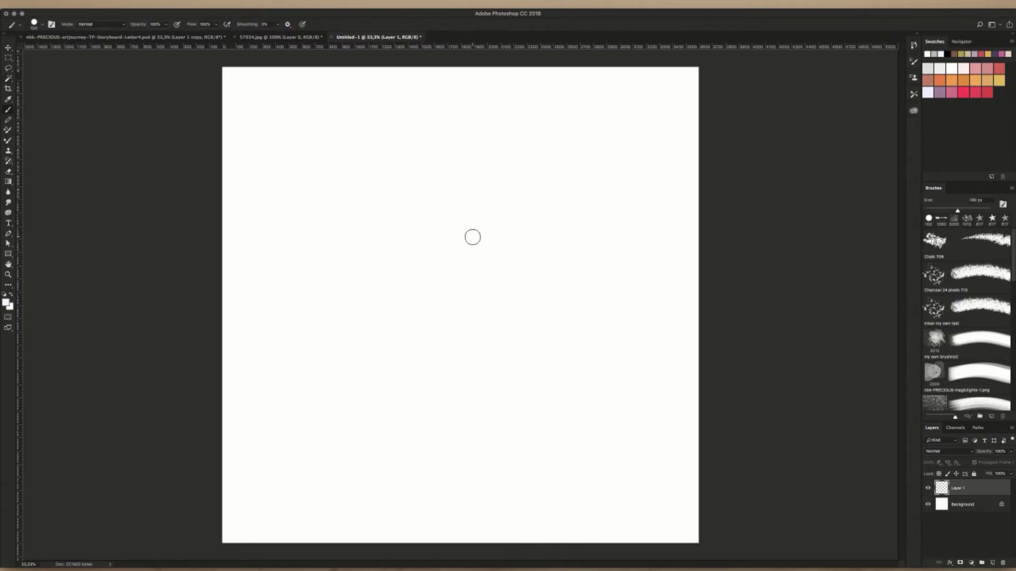
right_click(467, 241)
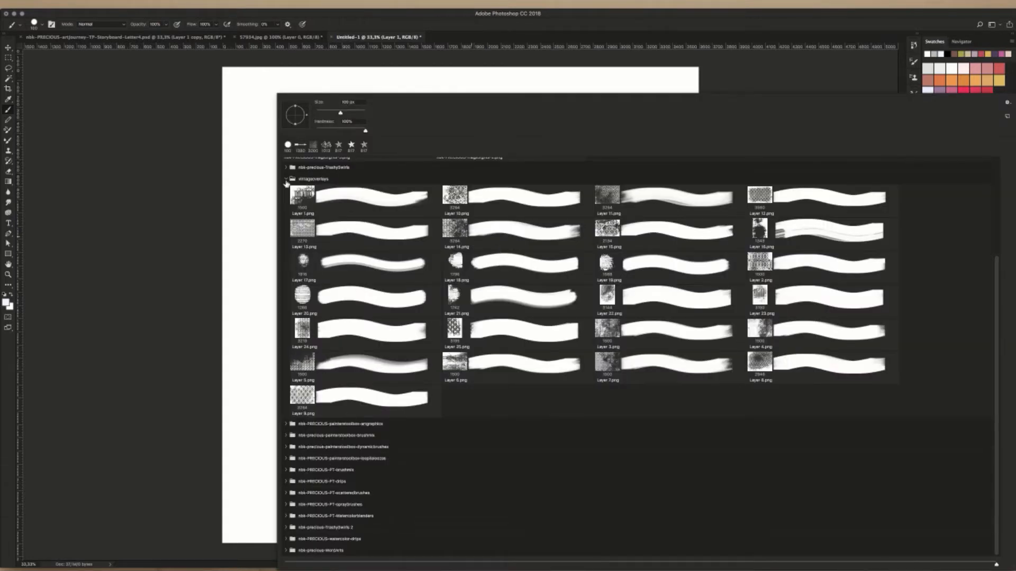
left_click(286, 180)
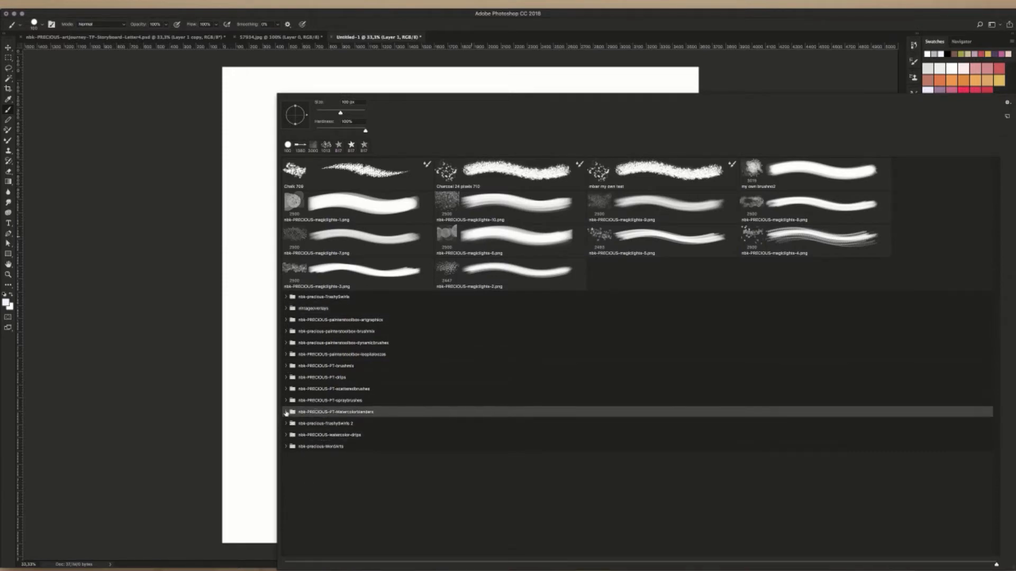
left_click(286, 413)
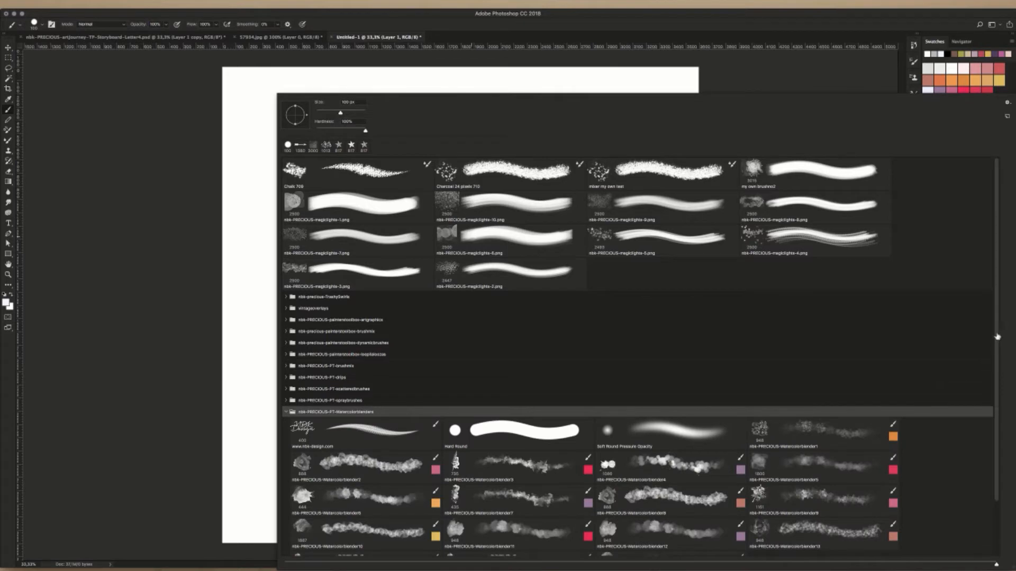
scroll(965, 479, "down", 3)
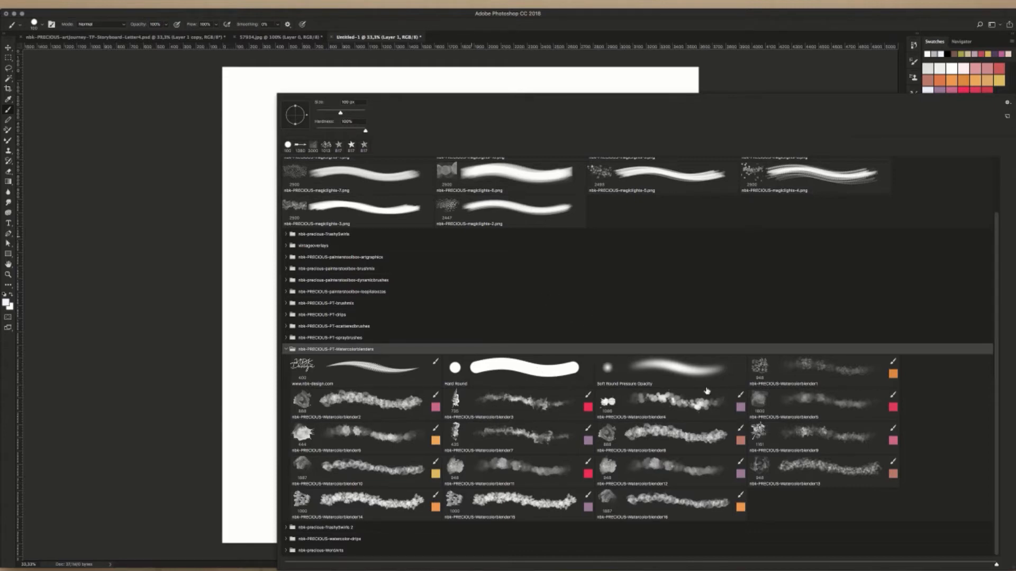
left_click(796, 367)
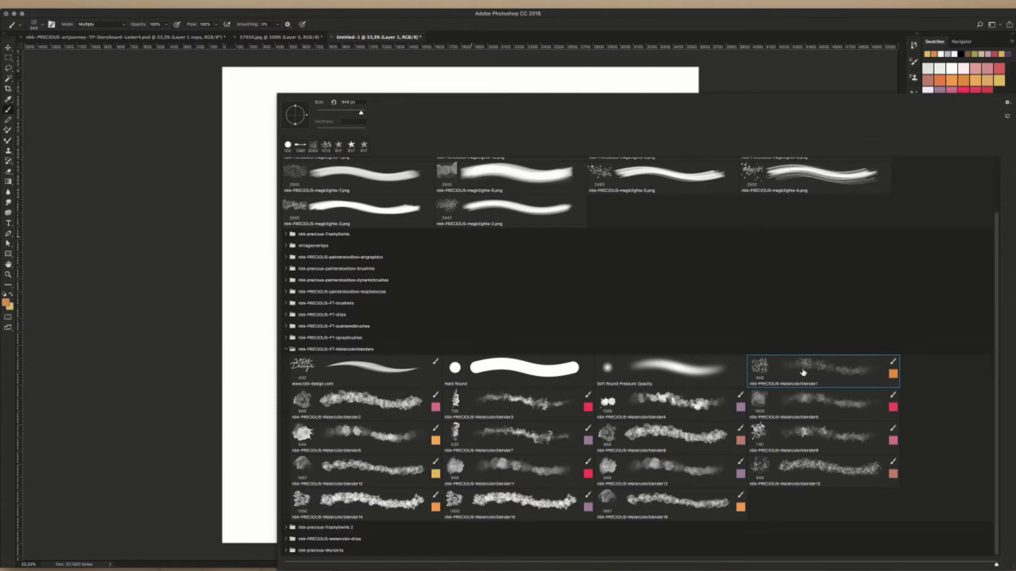
double_click(834, 374)
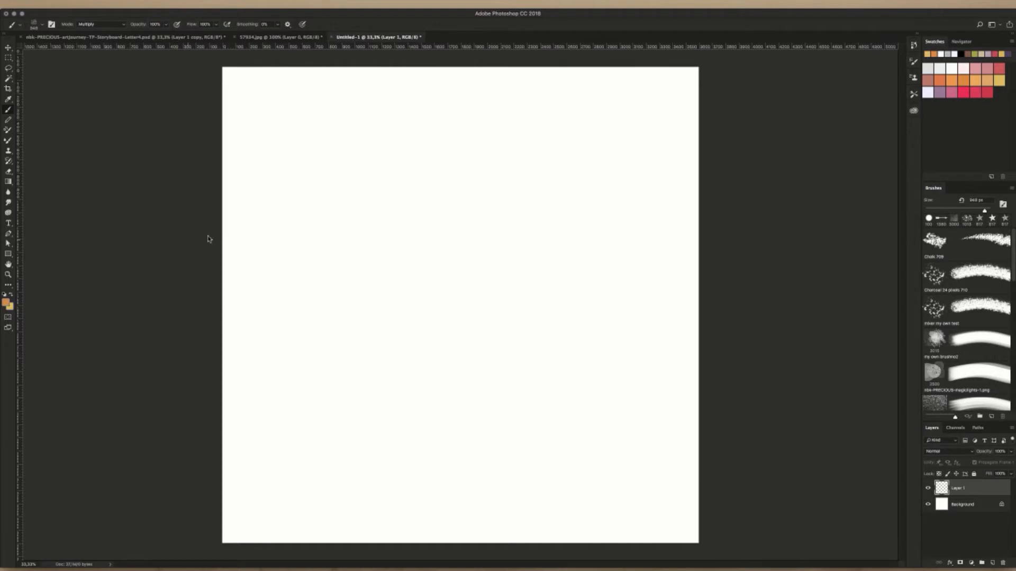
- Paint a wide band of orange watercolor strokes across the middle of the canvas on Layer 1
mouse_move(328, 276)
left_mouse_down()
mouse_move(299, 262)
mouse_move(312, 267)
mouse_move(391, 238)
mouse_move(423, 251)
mouse_move(462, 312)
left_mouse_up()
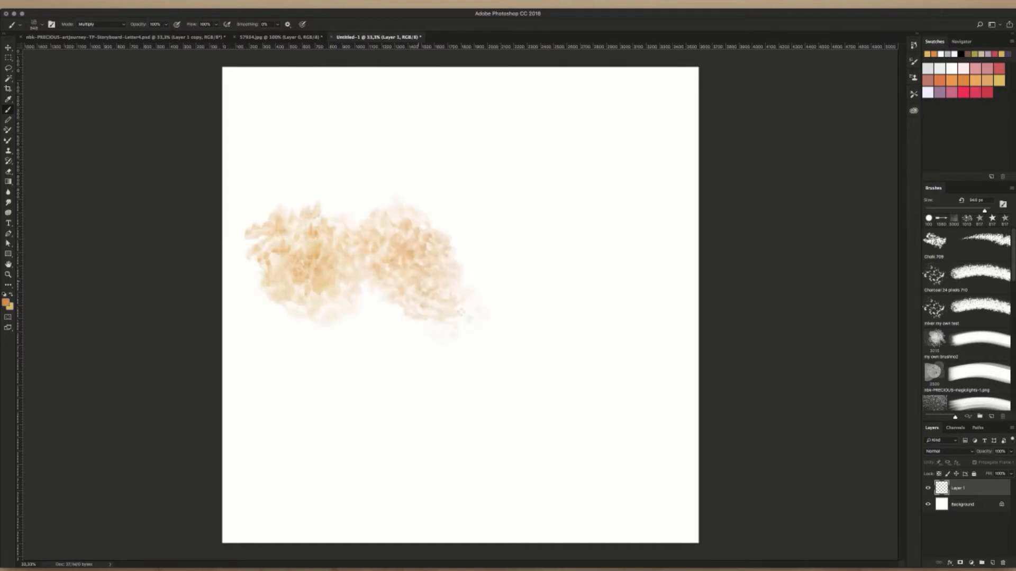
mouse_move(456, 259)
left_mouse_down()
mouse_move(496, 261)
mouse_move(514, 277)
mouse_move(419, 267)
mouse_move(454, 300)
mouse_move(297, 299)
mouse_move(344, 293)
mouse_move(401, 308)
mouse_move(332, 322)
mouse_move(250, 245)
mouse_move(275, 270)
mouse_move(274, 328)
mouse_move(288, 321)
mouse_move(339, 200)
mouse_move(436, 197)
mouse_move(449, 245)
mouse_move(509, 267)
mouse_move(603, 175)
mouse_move(515, 222)
mouse_move(534, 248)
mouse_move(653, 227)
mouse_move(654, 288)
mouse_move(667, 283)
mouse_move(624, 263)
mouse_move(520, 306)
mouse_move(563, 335)
left_mouse_up()
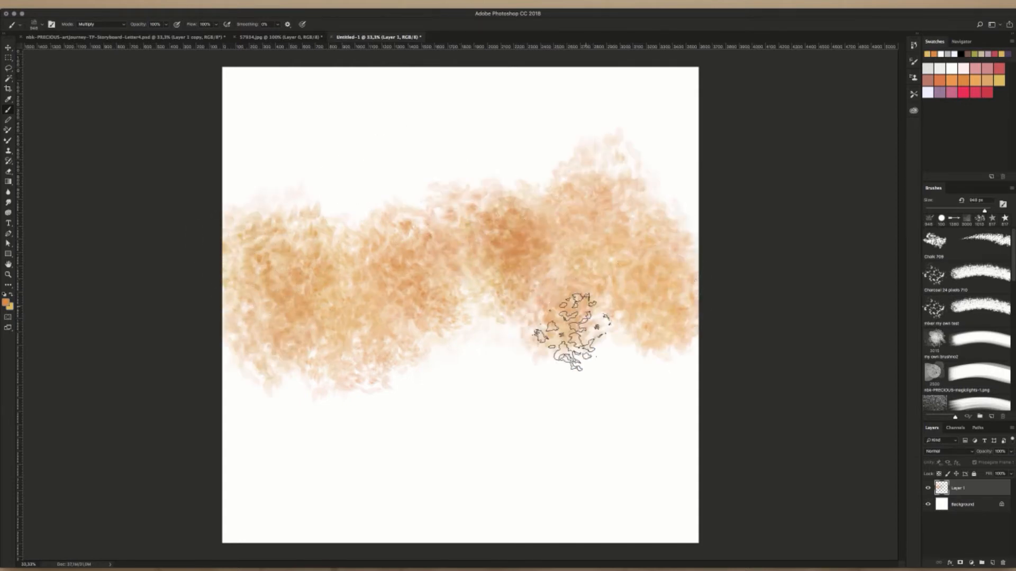
- Try strokes over the orange band with a green foreground color, and undo them
left_click(6, 302)
left_click(526, 499)
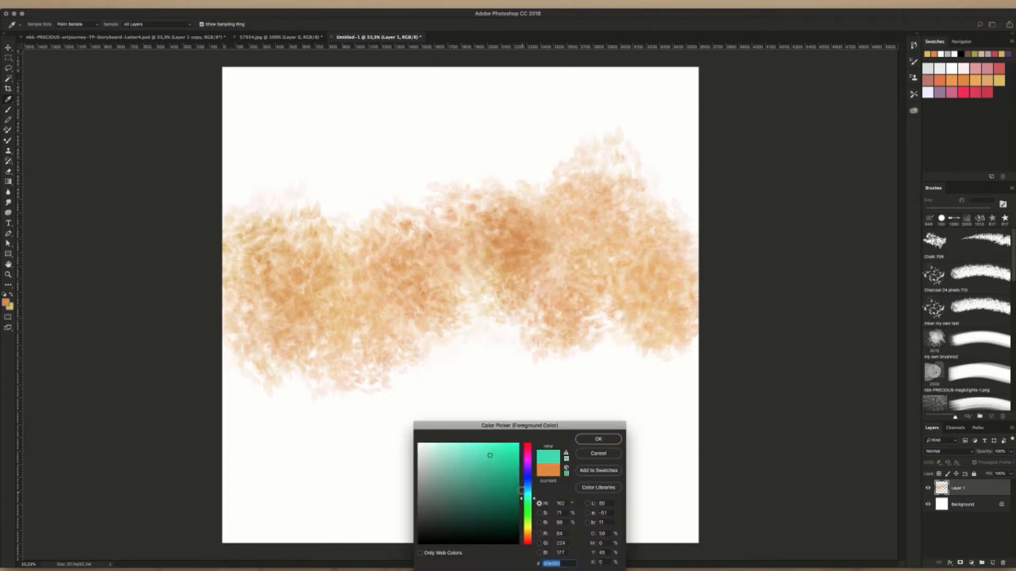
left_click(598, 439)
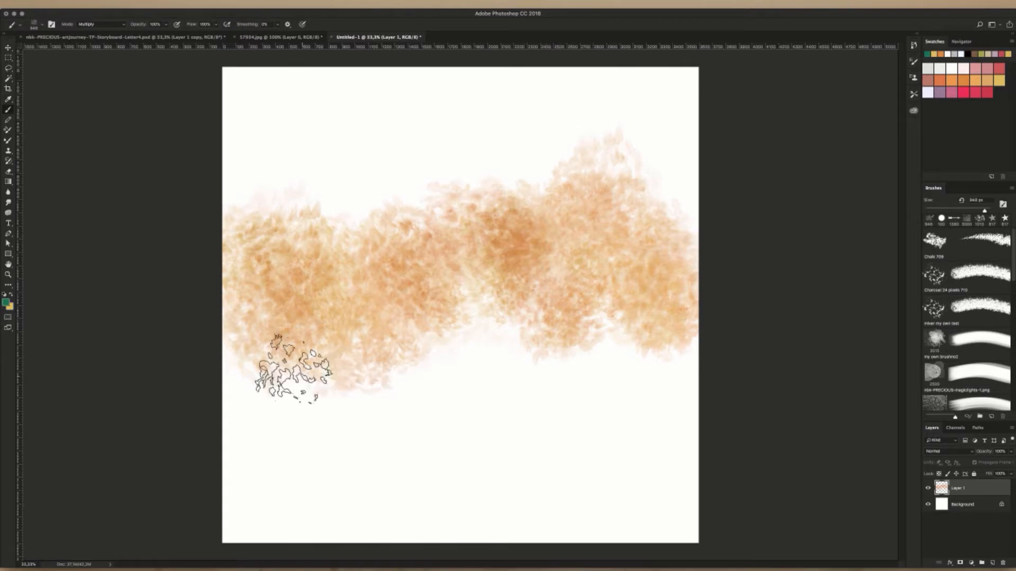
mouse_move(385, 227)
left_mouse_down()
mouse_move(435, 234)
mouse_move(444, 307)
mouse_move(483, 335)
mouse_move(524, 320)
mouse_move(533, 339)
mouse_move(624, 286)
left_mouse_up()
key("ctrl+z")
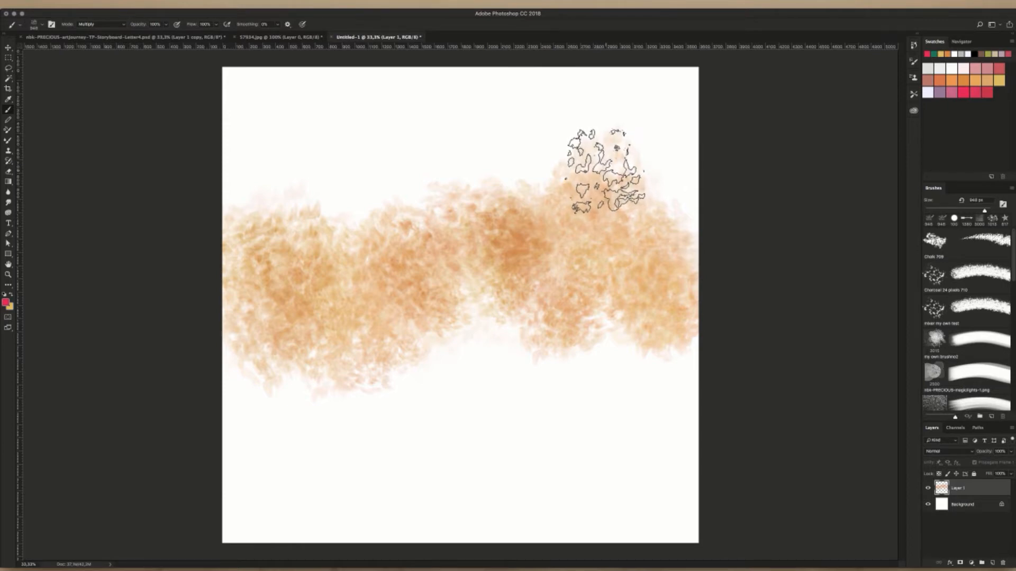
- Paint watercolor strokes over and along the edges of the orange band, using purple as foreground and crimson as background color
key("x")
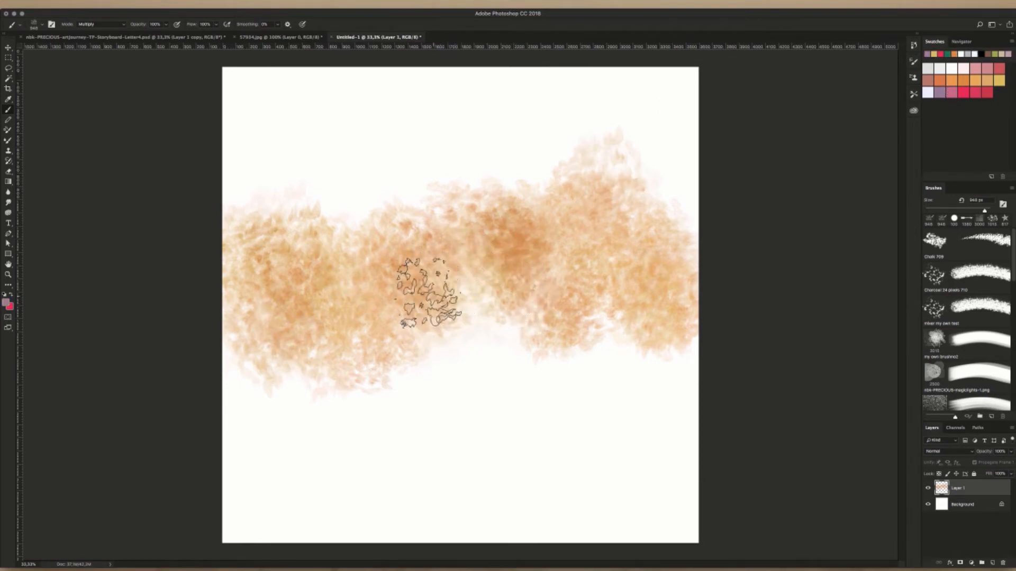
mouse_move(420, 295)
left_mouse_down()
mouse_move(498, 306)
mouse_move(509, 350)
mouse_move(570, 347)
mouse_move(621, 327)
mouse_move(643, 293)
mouse_move(677, 278)
mouse_move(677, 198)
mouse_move(587, 232)
mouse_move(543, 223)
mouse_move(525, 236)
mouse_move(394, 246)
mouse_move(419, 228)
mouse_move(243, 190)
mouse_move(357, 242)
mouse_move(346, 251)
mouse_move(286, 223)
mouse_move(254, 265)
mouse_move(231, 243)
mouse_move(265, 256)
mouse_move(245, 350)
mouse_move(292, 365)
mouse_move(342, 336)
mouse_move(370, 368)
mouse_move(458, 359)
mouse_move(459, 381)
mouse_move(432, 342)
mouse_move(532, 384)
mouse_move(572, 333)
mouse_move(653, 351)
mouse_move(634, 352)
mouse_move(617, 337)
mouse_move(680, 347)
mouse_move(693, 329)
mouse_move(683, 209)
mouse_move(640, 225)
mouse_move(449, 249)
left_mouse_up()
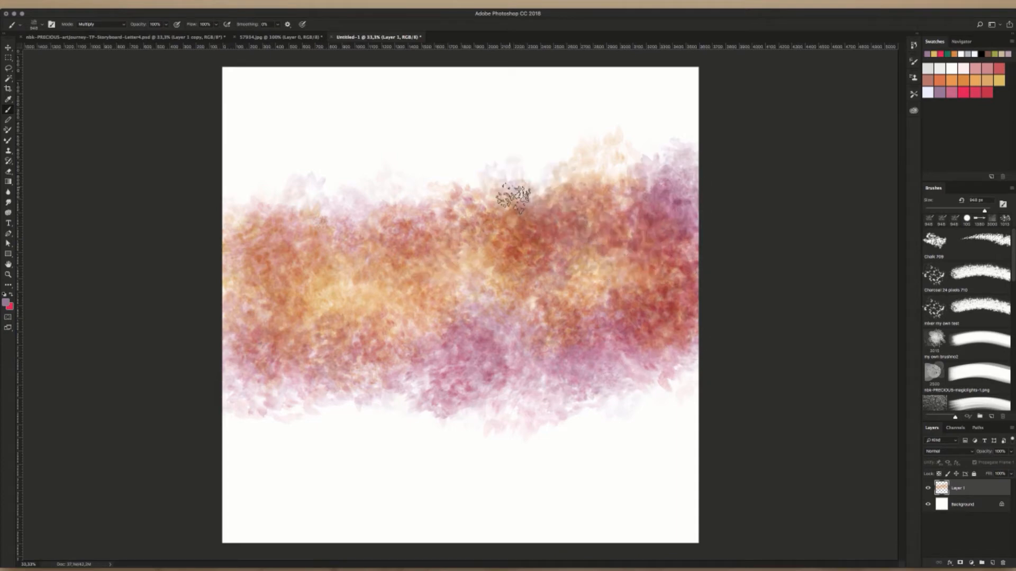
- Paint more purple and crimson watercolor strokes over the orange band, along its upper-left and lower-right edges
mouse_move(513, 199)
left_mouse_down()
mouse_move(349, 303)
mouse_move(267, 278)
mouse_move(405, 249)
left_mouse_up()
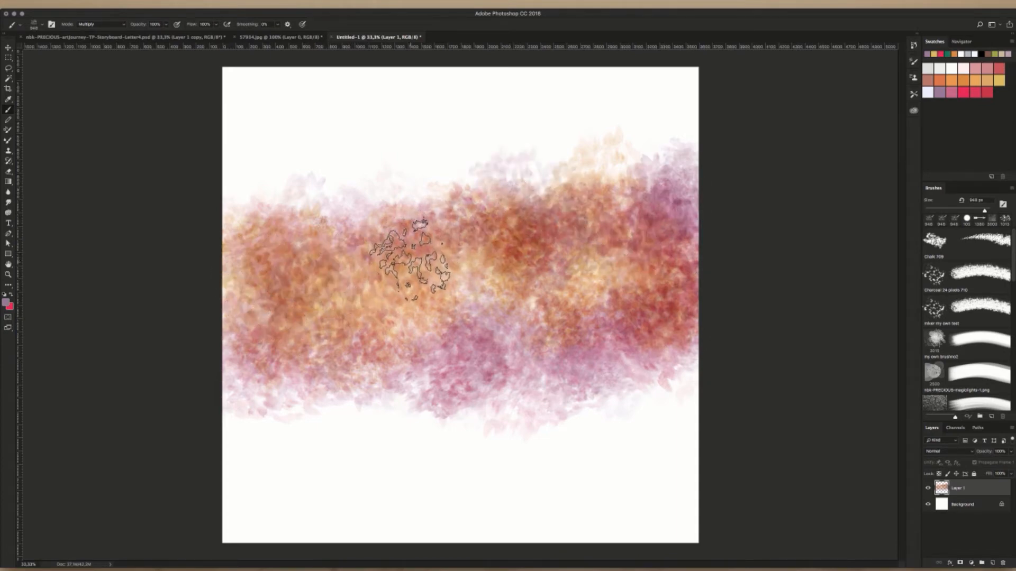
mouse_move(410, 257)
left_mouse_down()
mouse_move(450, 252)
mouse_move(479, 216)
mouse_move(464, 232)
mouse_move(408, 220)
mouse_move(413, 230)
mouse_move(338, 236)
mouse_move(308, 226)
mouse_move(228, 227)
mouse_move(213, 212)
mouse_move(300, 203)
mouse_move(253, 210)
mouse_move(283, 214)
mouse_move(366, 184)
mouse_move(336, 204)
mouse_move(386, 307)
mouse_move(446, 317)
mouse_move(474, 275)
mouse_move(531, 289)
mouse_move(586, 257)
mouse_move(659, 243)
mouse_move(692, 367)
mouse_move(680, 402)
mouse_move(612, 378)
left_mouse_up()
mouse_move(447, 249)
left_mouse_down()
mouse_move(466, 285)
mouse_move(492, 297)
left_mouse_up()
- Reselect the nbk-PRECIOUS-Watercolorblender1 preset and paint orange and yellow strokes over the middle and lower edge of the band
right_click(470, 277)
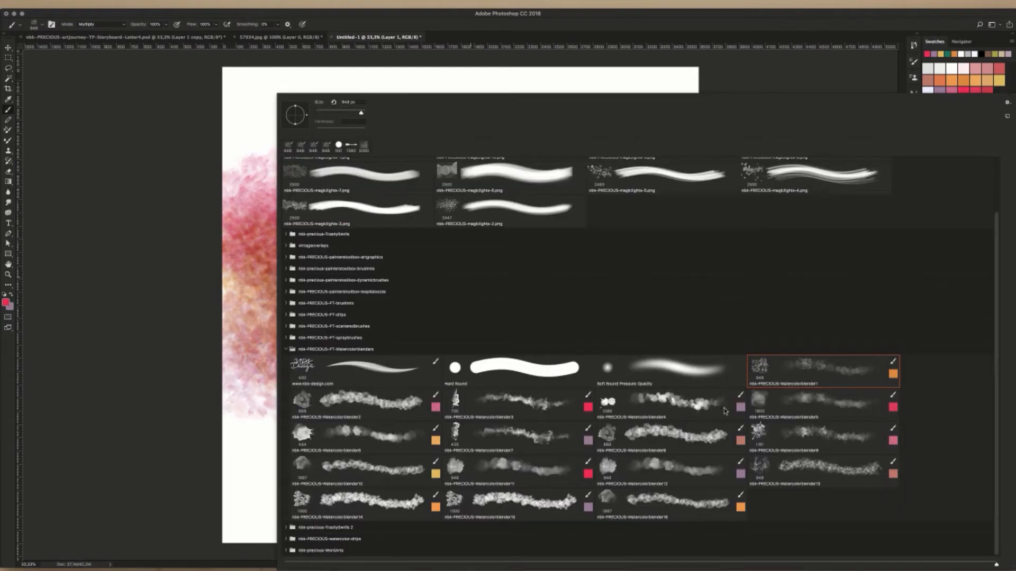
double_click(835, 368)
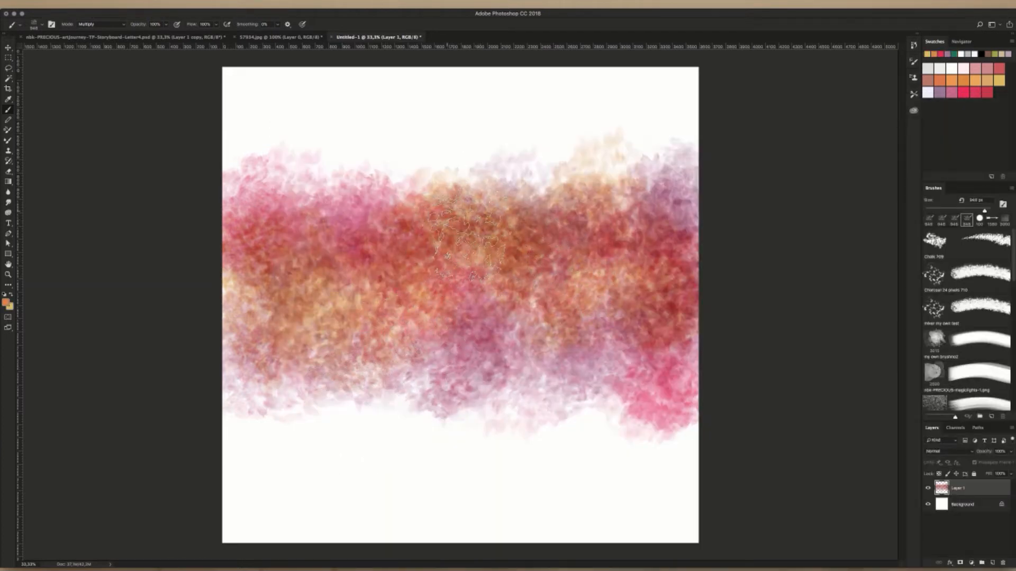
mouse_move(466, 238)
left_mouse_down()
mouse_move(542, 209)
mouse_move(553, 230)
mouse_move(577, 236)
mouse_move(558, 469)
mouse_move(598, 397)
mouse_move(674, 407)
left_mouse_up()
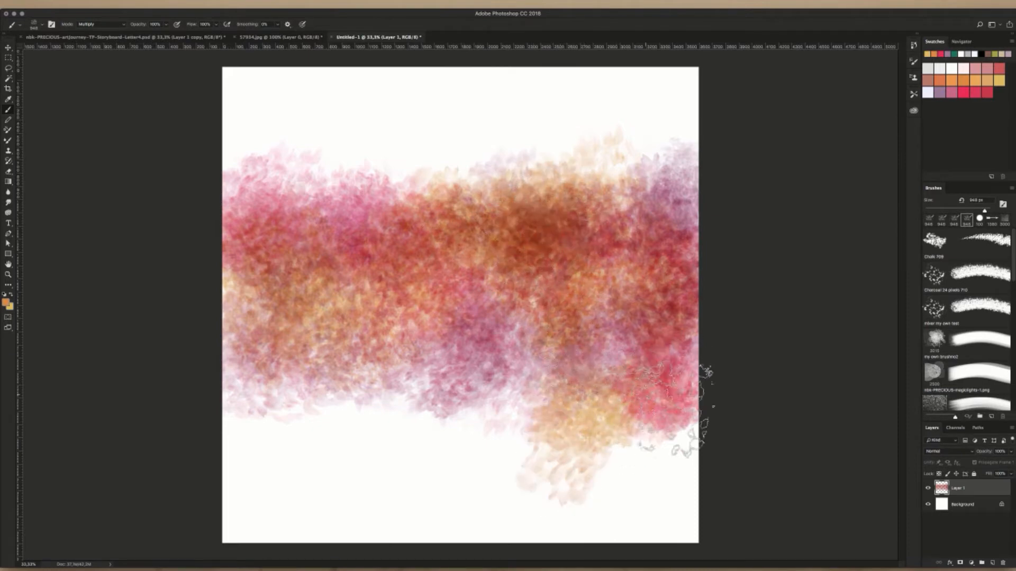
mouse_move(500, 407)
left_mouse_down()
mouse_move(500, 374)
mouse_move(565, 324)
mouse_move(543, 331)
mouse_move(531, 276)
mouse_move(521, 361)
mouse_move(404, 381)
left_mouse_up()
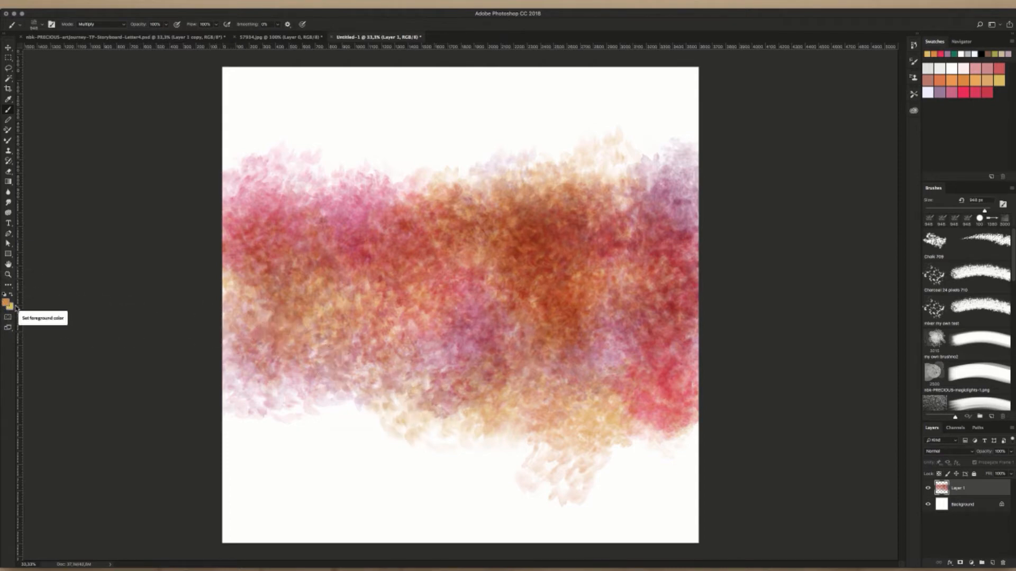
mouse_move(363, 427)
left_mouse_down()
mouse_move(329, 387)
mouse_move(343, 375)
mouse_move(333, 392)
mouse_move(265, 339)
mouse_move(246, 309)
mouse_move(232, 343)
mouse_move(276, 413)
mouse_move(342, 415)
mouse_move(446, 373)
mouse_move(505, 402)
left_mouse_up()
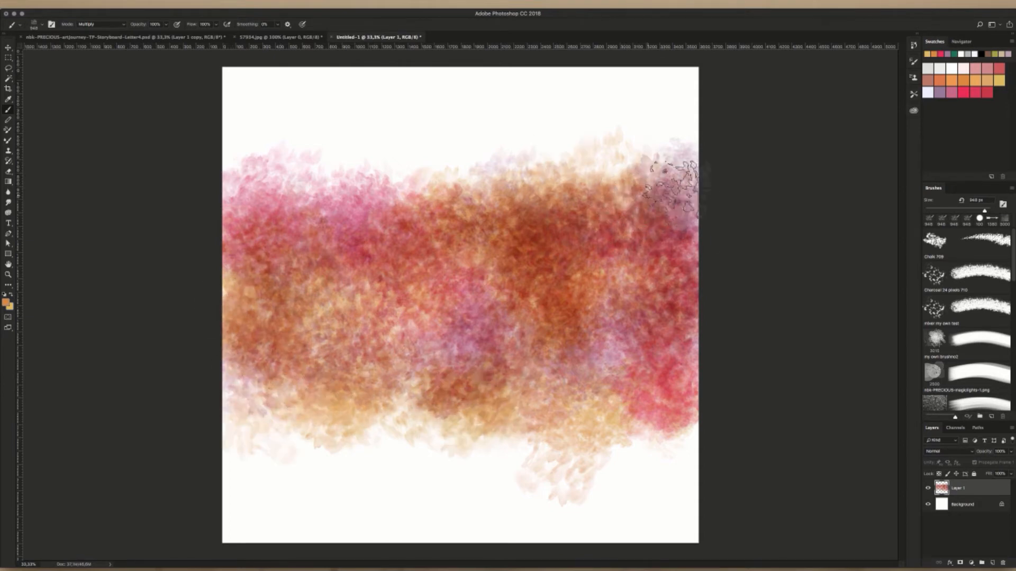
left_click_drag(643, 421, 697, 384)
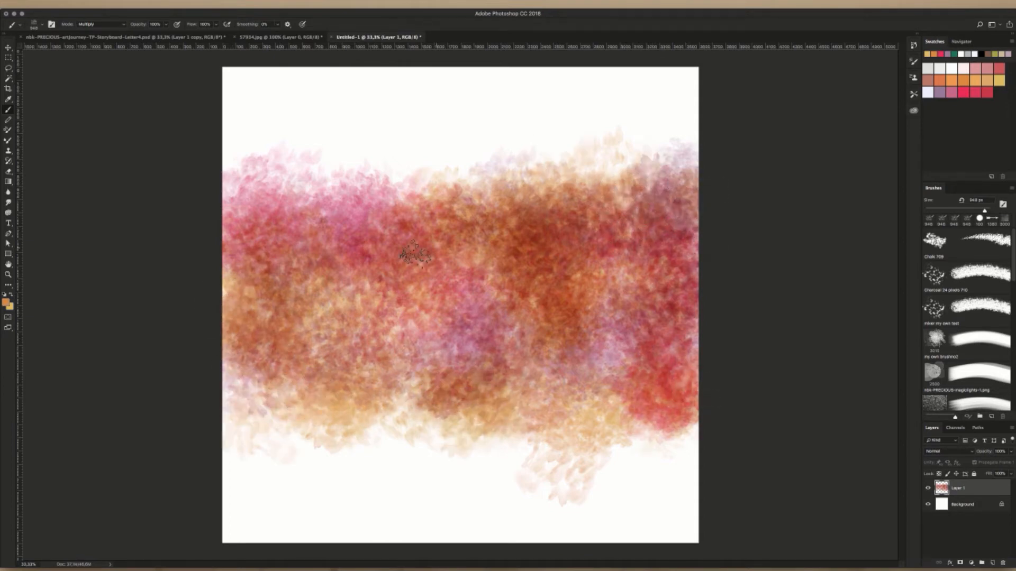
mouse_move(415, 255)
left_mouse_down()
mouse_move(489, 339)
mouse_move(443, 323)
mouse_move(383, 366)
mouse_move(316, 349)
mouse_move(239, 288)
left_mouse_up()
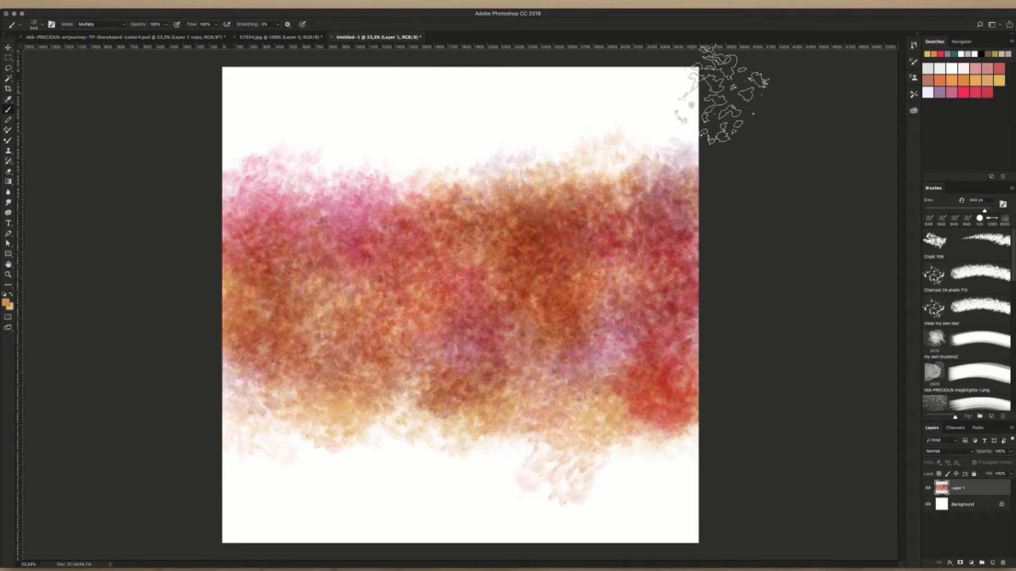
- Choose the nbk-PRECIOUS-Watercolorblender2 preset and try pink strokes over the upper part of the band
right_click(667, 217)
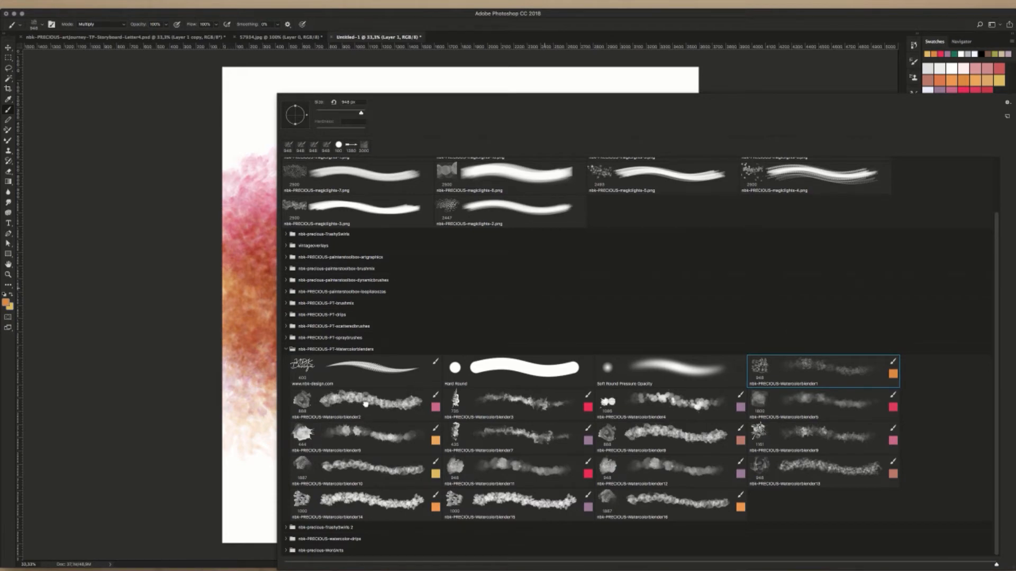
double_click(369, 404)
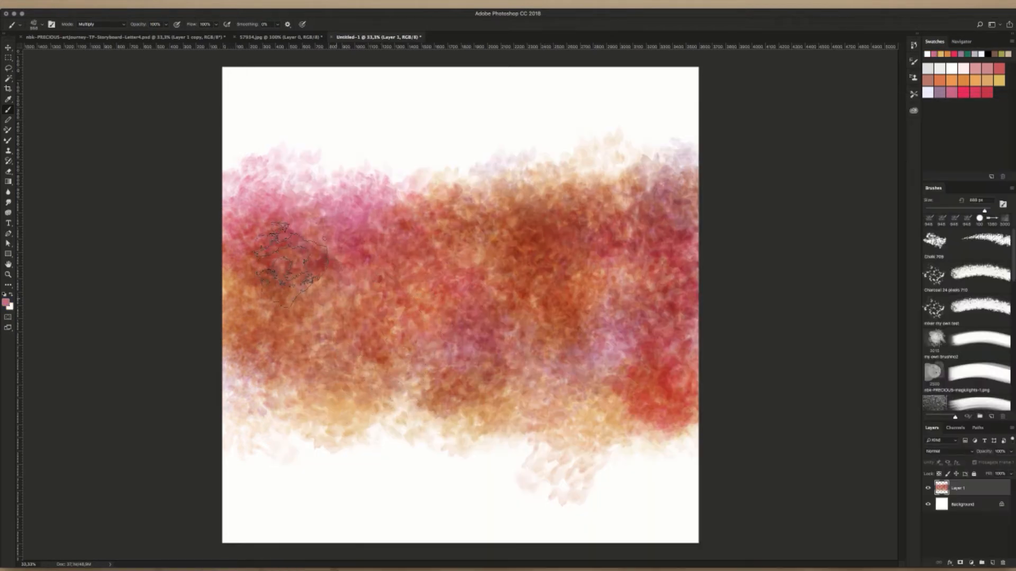
mouse_move(339, 249)
left_mouse_down()
mouse_move(382, 314)
mouse_move(542, 206)
left_mouse_up()
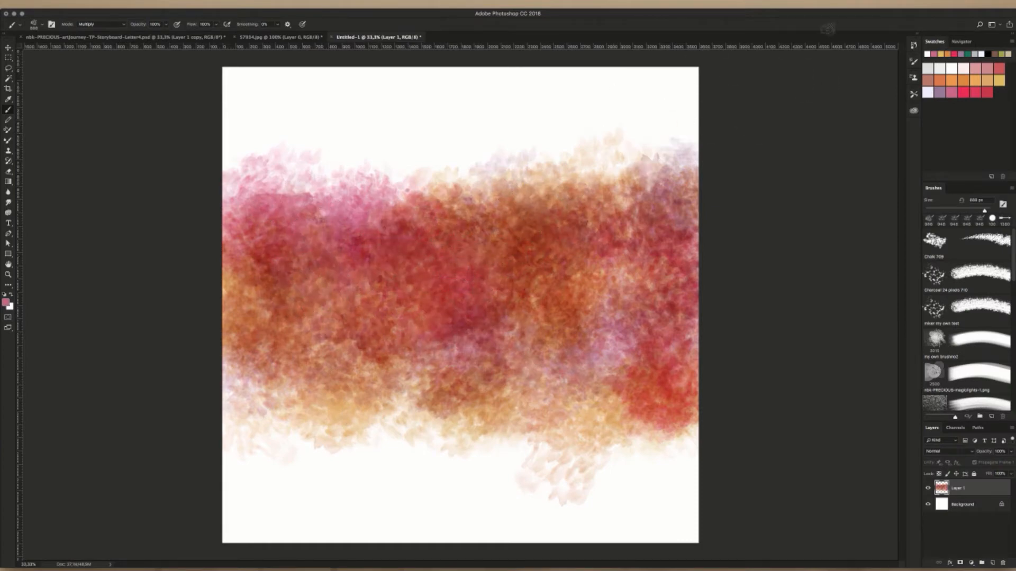
- Clear everything on Layer 1 and paint a wide band of pink watercolor strokes across the middle of the canvas
key("super+a")
key("BackSpace")
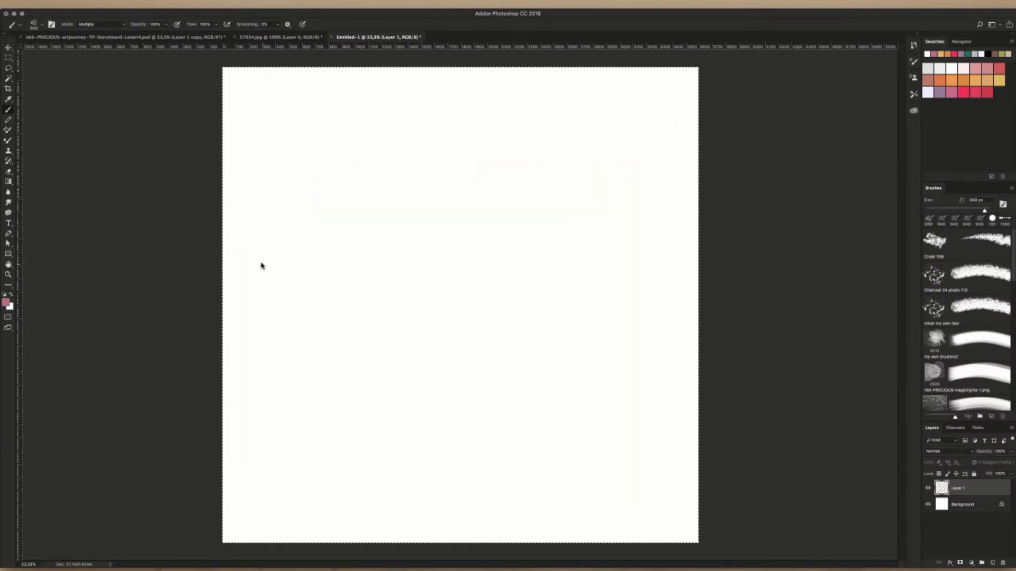
mouse_move(261, 265)
left_mouse_down()
mouse_move(243, 254)
mouse_move(258, 246)
mouse_move(272, 287)
mouse_move(296, 299)
mouse_move(360, 243)
mouse_move(357, 223)
mouse_move(317, 231)
mouse_move(328, 246)
mouse_move(413, 232)
mouse_move(431, 250)
mouse_move(382, 330)
mouse_move(372, 273)
mouse_move(360, 294)
mouse_move(324, 310)
mouse_move(335, 348)
mouse_move(500, 308)
mouse_move(476, 299)
mouse_move(490, 295)
mouse_move(483, 230)
mouse_move(335, 256)
mouse_move(432, 271)
mouse_move(532, 331)
mouse_move(566, 313)
mouse_move(553, 278)
mouse_move(568, 219)
mouse_move(610, 231)
mouse_move(571, 228)
mouse_move(659, 270)
mouse_move(616, 221)
mouse_move(515, 217)
mouse_move(598, 243)
mouse_move(588, 306)
mouse_move(559, 296)
mouse_move(582, 347)
mouse_move(629, 365)
mouse_move(457, 335)
mouse_move(365, 357)
mouse_move(530, 344)
mouse_move(521, 246)
mouse_move(523, 330)
mouse_move(501, 370)
mouse_move(476, 384)
mouse_move(558, 375)
mouse_move(578, 285)
mouse_move(634, 273)
mouse_move(671, 229)
mouse_move(671, 180)
mouse_move(579, 243)
mouse_move(621, 265)
mouse_move(676, 219)
mouse_move(653, 324)
mouse_move(540, 321)
mouse_move(481, 271)
mouse_move(418, 241)
mouse_move(365, 294)
mouse_move(304, 290)
mouse_move(194, 357)
mouse_move(245, 333)
mouse_move(253, 310)
mouse_move(234, 295)
mouse_move(358, 338)
mouse_move(339, 360)
mouse_move(447, 366)
mouse_move(442, 215)
mouse_move(539, 296)
mouse_move(681, 318)
mouse_move(688, 206)
mouse_move(502, 397)
mouse_move(579, 385)
mouse_move(612, 397)
mouse_move(598, 334)
mouse_move(643, 364)
left_mouse_up()
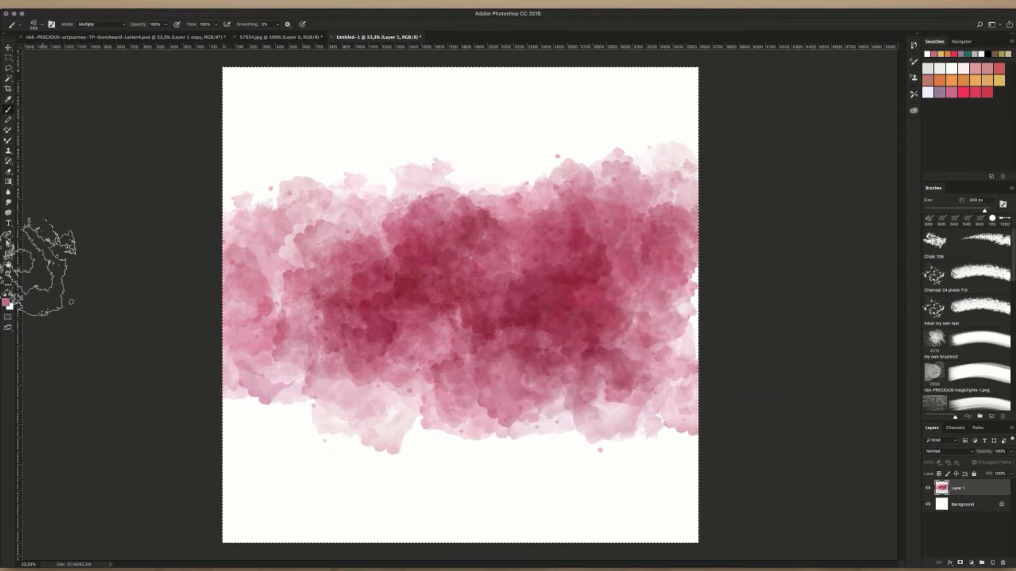
- Set the foreground color to orange and paint watercolor strokes over and along the edges of the pink band
left_click(7, 303)
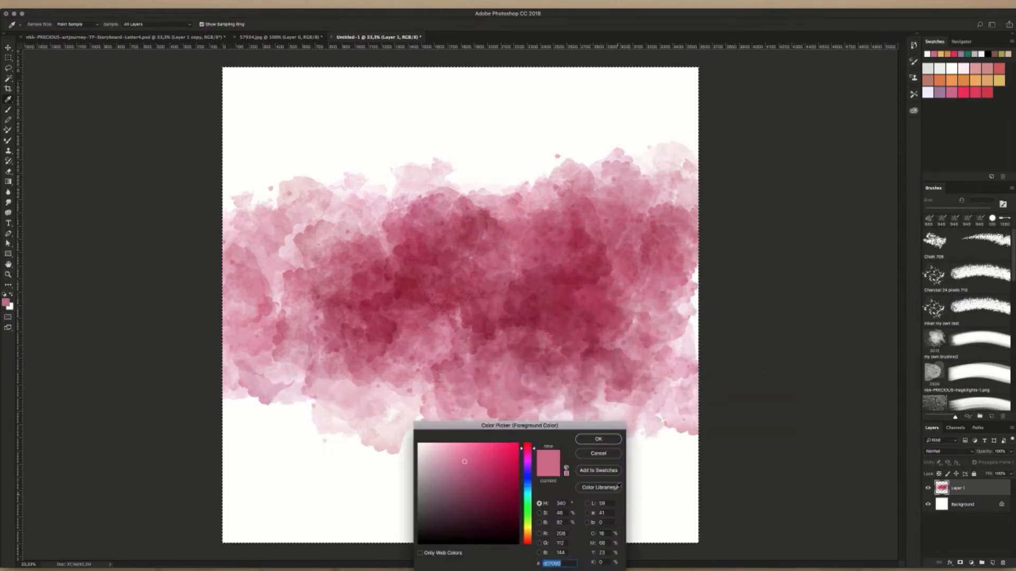
left_click(602, 453)
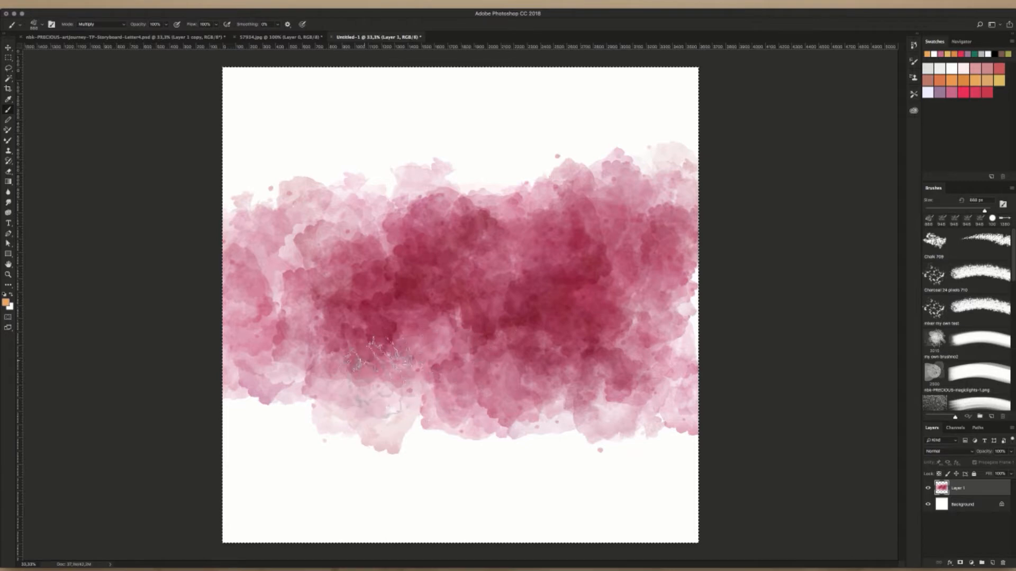
mouse_move(380, 354)
left_mouse_down()
mouse_move(382, 388)
mouse_move(317, 360)
mouse_move(337, 372)
mouse_move(305, 393)
mouse_move(247, 354)
mouse_move(269, 359)
mouse_move(224, 345)
mouse_move(190, 354)
mouse_move(239, 407)
mouse_move(234, 421)
mouse_move(377, 368)
mouse_move(412, 377)
mouse_move(423, 404)
mouse_move(385, 406)
mouse_move(346, 388)
mouse_move(518, 361)
mouse_move(530, 344)
mouse_move(452, 386)
mouse_move(502, 423)
mouse_move(644, 396)
mouse_move(691, 284)
mouse_move(686, 333)
mouse_move(689, 255)
mouse_move(709, 329)
mouse_move(667, 406)
mouse_move(683, 439)
mouse_move(607, 402)
mouse_move(628, 332)
mouse_move(565, 399)
mouse_move(538, 397)
left_mouse_up()
mouse_move(642, 166)
left_mouse_down()
mouse_move(694, 166)
mouse_move(626, 207)
mouse_move(552, 209)
mouse_move(477, 189)
mouse_move(322, 215)
mouse_move(281, 211)
mouse_move(275, 177)
mouse_move(231, 167)
mouse_move(234, 154)
mouse_move(281, 170)
mouse_move(379, 172)
mouse_move(380, 218)
mouse_move(516, 194)
mouse_move(488, 177)
mouse_move(578, 187)
left_mouse_up()
mouse_move(651, 186)
left_mouse_down()
mouse_move(561, 206)
mouse_move(582, 178)
mouse_move(672, 235)
mouse_move(693, 262)
mouse_move(617, 289)
mouse_move(640, 296)
left_mouse_up()
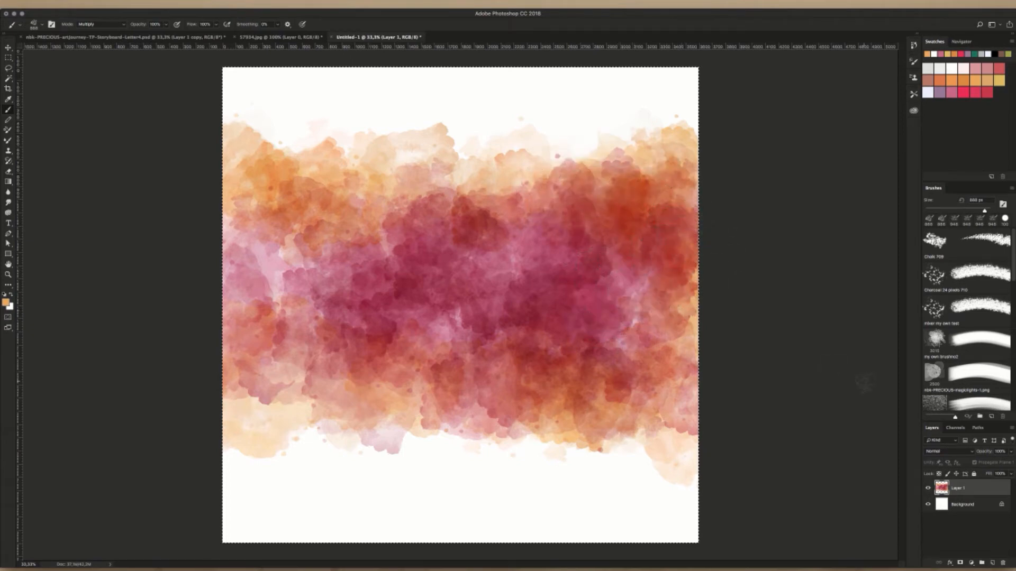
- Add a new layer above Layer 1 and choose the nbk-PRECIOUS-Watercolorblender12 brush preset
key("super+shift+n")
key("Return")
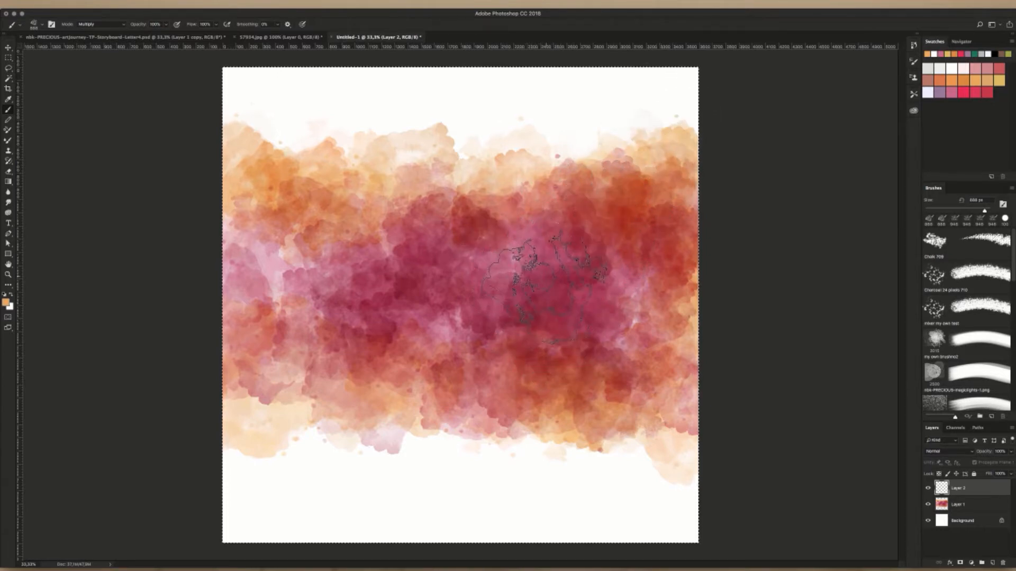
right_click(549, 278)
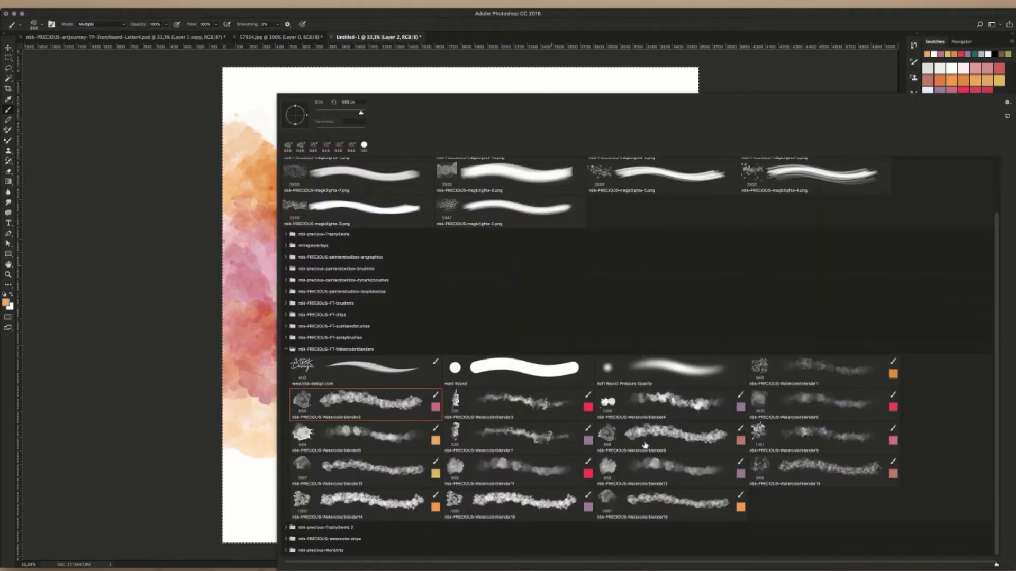
double_click(614, 466)
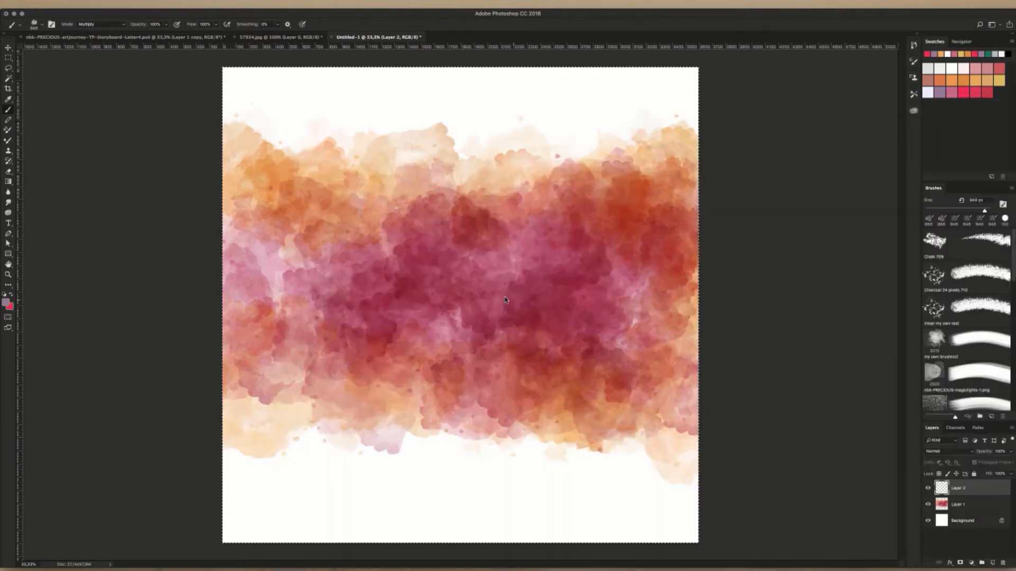
- Paint a large dark watercolor blot over the center of the band on Layer 2, using the default black foreground color
left_click(493, 248)
mouse_move(447, 203)
left_mouse_down()
mouse_move(464, 249)
mouse_move(524, 269)
mouse_move(568, 217)
mouse_move(603, 259)
mouse_move(615, 341)
mouse_move(605, 381)
mouse_move(535, 357)
mouse_move(466, 299)
mouse_move(528, 299)
mouse_move(519, 333)
mouse_move(423, 318)
mouse_move(413, 333)
mouse_move(392, 296)
mouse_move(447, 263)
mouse_move(446, 332)
mouse_move(532, 336)
mouse_move(560, 259)
mouse_move(604, 249)
mouse_move(667, 264)
mouse_move(553, 196)
mouse_move(527, 199)
mouse_move(476, 302)
mouse_move(402, 259)
mouse_move(384, 267)
mouse_move(492, 187)
mouse_move(471, 182)
mouse_move(481, 262)
mouse_move(550, 370)
left_mouse_up()
key("d")
mouse_move(471, 315)
left_mouse_down()
mouse_move(381, 275)
mouse_move(328, 312)
mouse_move(333, 238)
mouse_move(408, 338)
mouse_move(434, 349)
mouse_move(566, 254)
mouse_move(529, 360)
mouse_move(635, 264)
left_mouse_up()
mouse_move(614, 201)
left_mouse_down()
mouse_move(577, 249)
mouse_move(476, 328)
mouse_move(540, 365)
left_mouse_up()
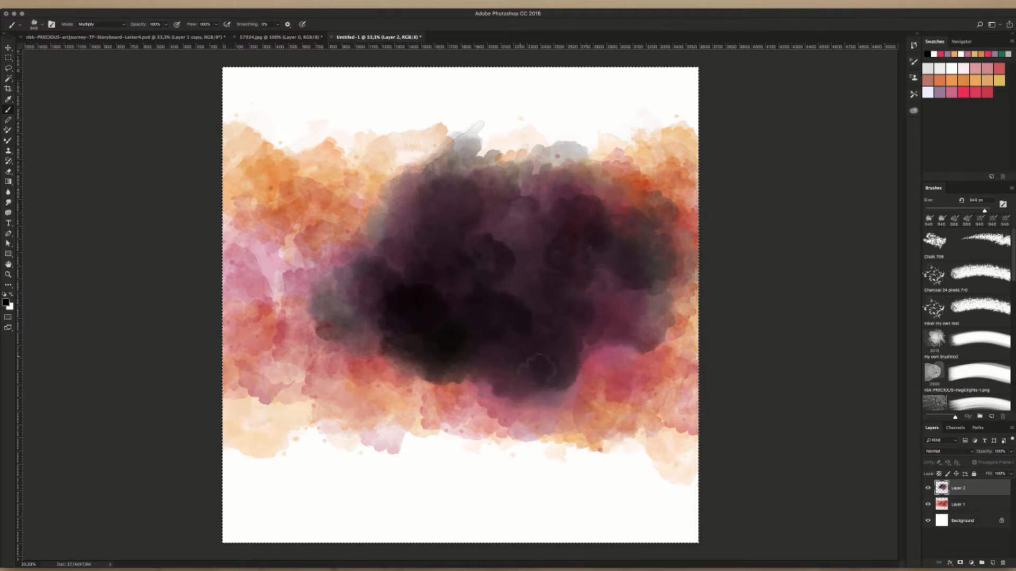
- Copy the cityscape photo from 57934.jpg and paste it into Untitled-1 above Layer 2
left_click(267, 38)
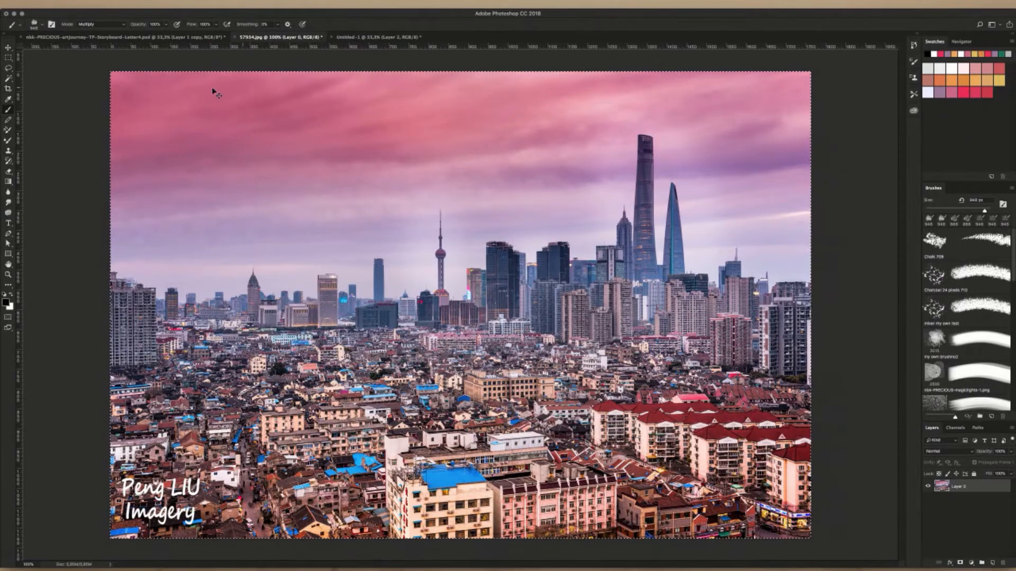
left_click(378, 37)
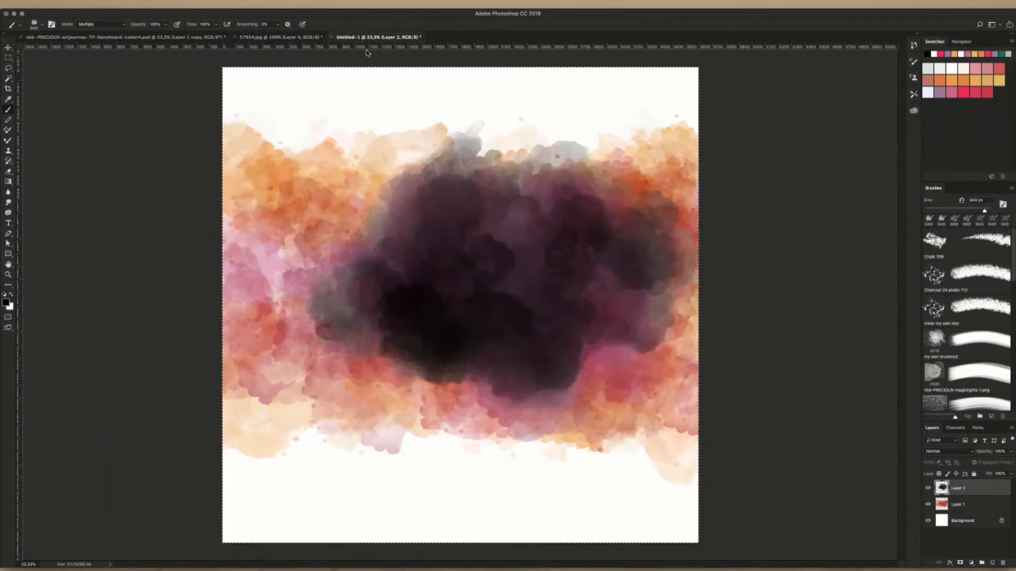
key("super+v")
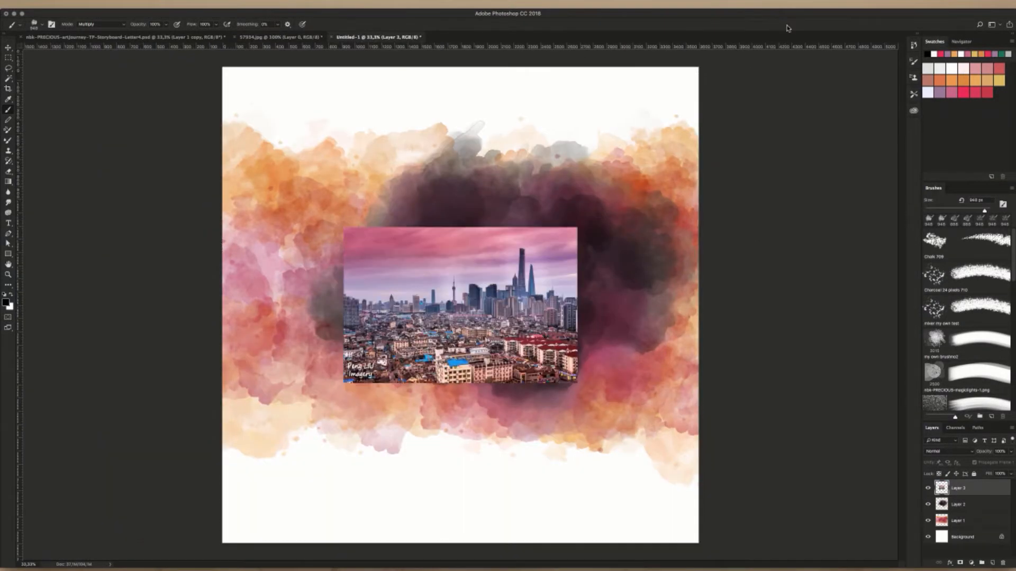
- Enlarge the pasted cityscape photo to cover the whole dark blot, and clip it to Layer 2
key("super+t")
left_click_drag(577, 226, 786, 88)
left_click_drag(344, 384, 248, 446)
key("Return")
key("b")
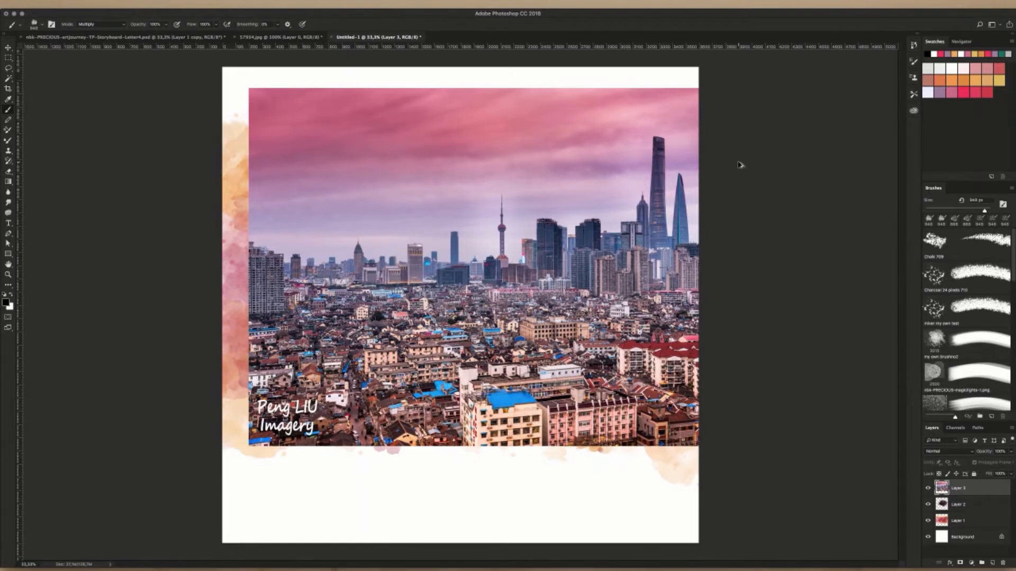
key("super+alt+g")
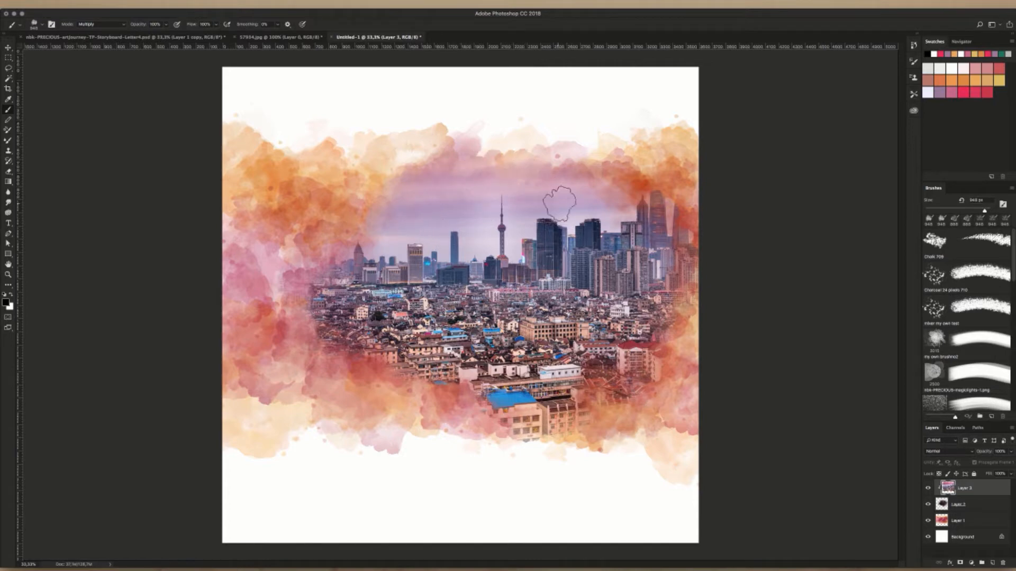
- Add a new layer directly above Layer 1 and choose the nbk-PRECIOUS-Watercolorblender10 brush preset
double_click(959, 522)
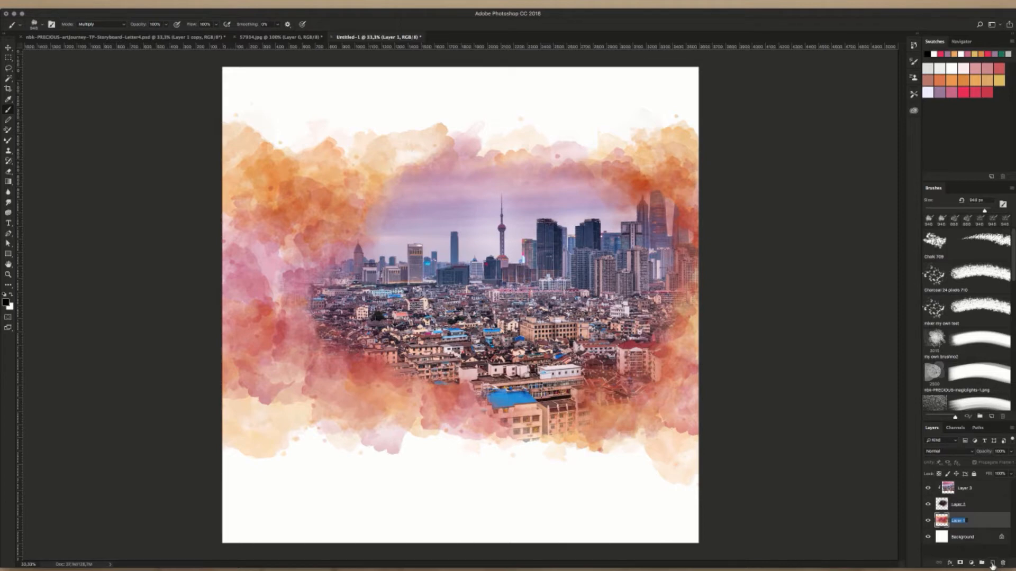
left_click(993, 563)
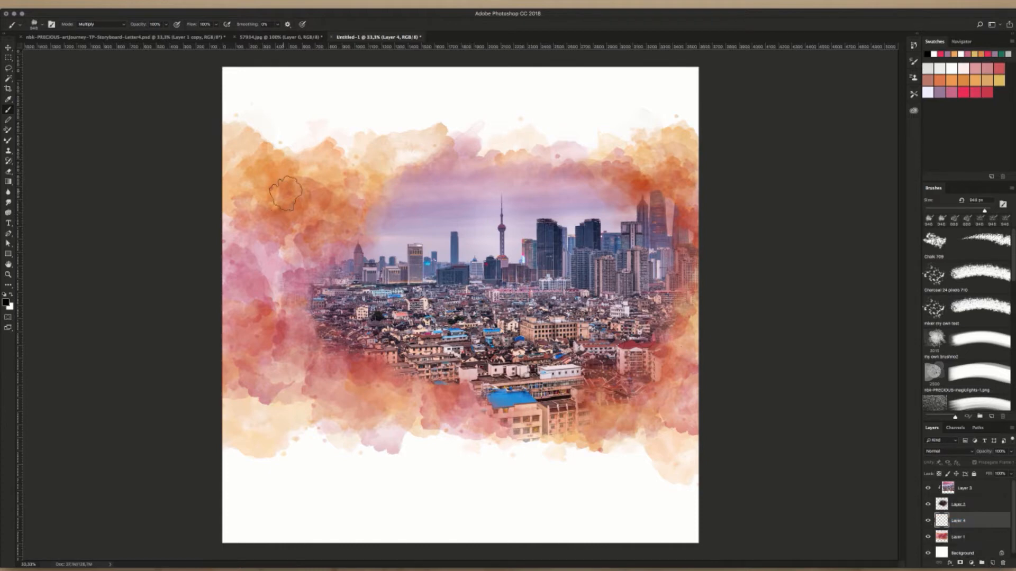
right_click(542, 215)
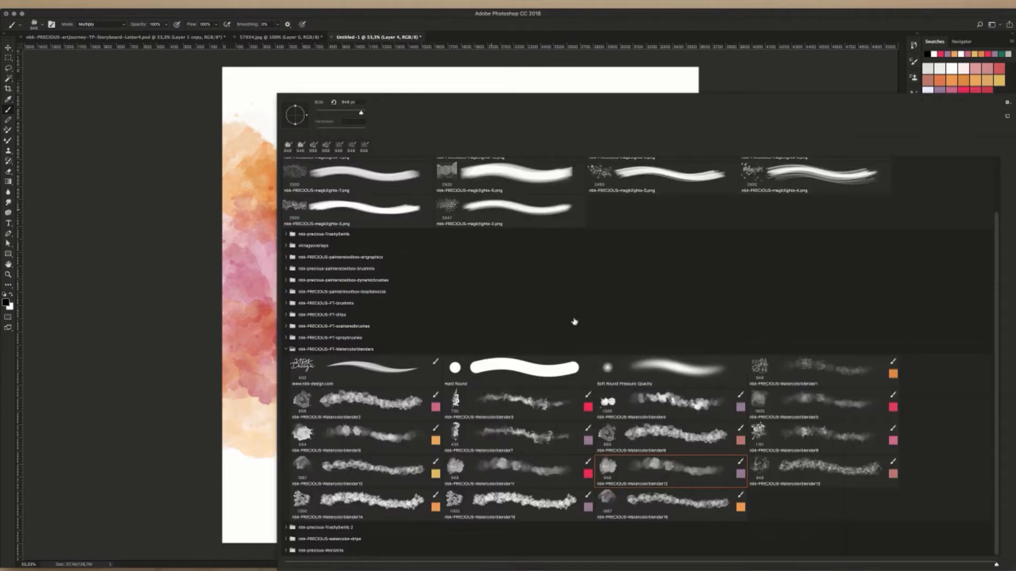
left_click(347, 469)
key("Return")
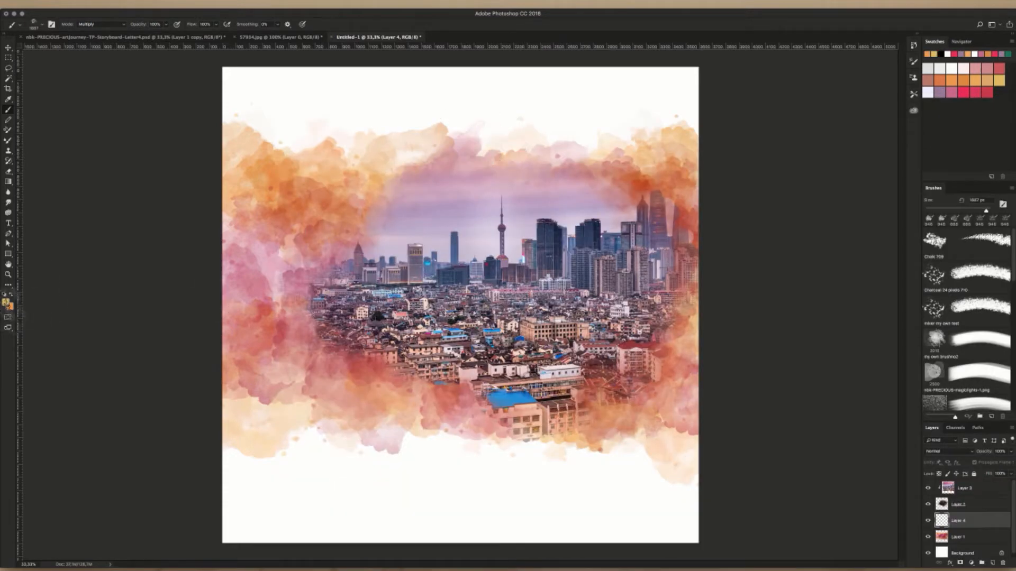
- Set the foreground color to the muted purple swatch (RGB 160, 128, 160) and return to the Brush tool
left_click(5, 303)
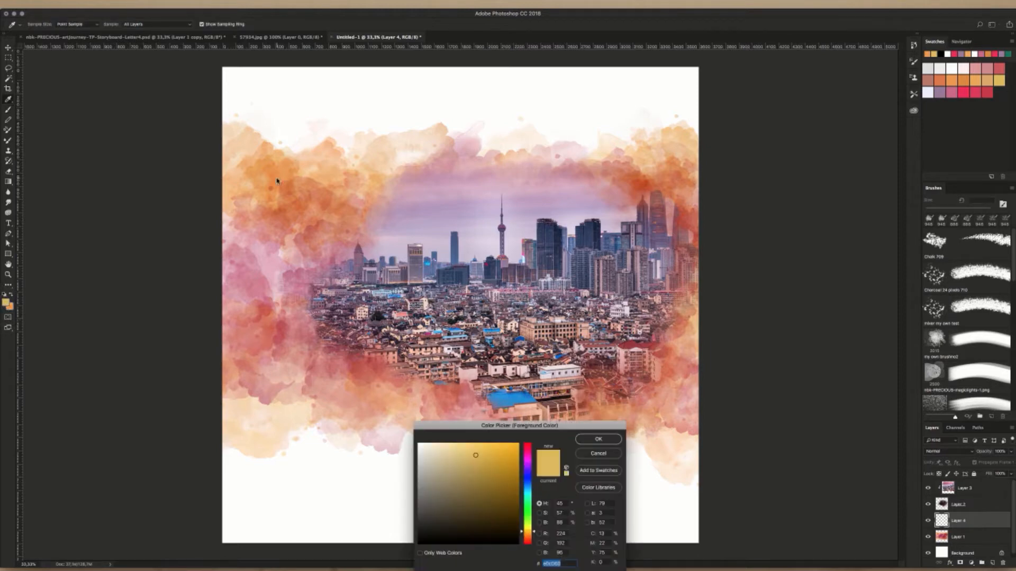
left_click(944, 92)
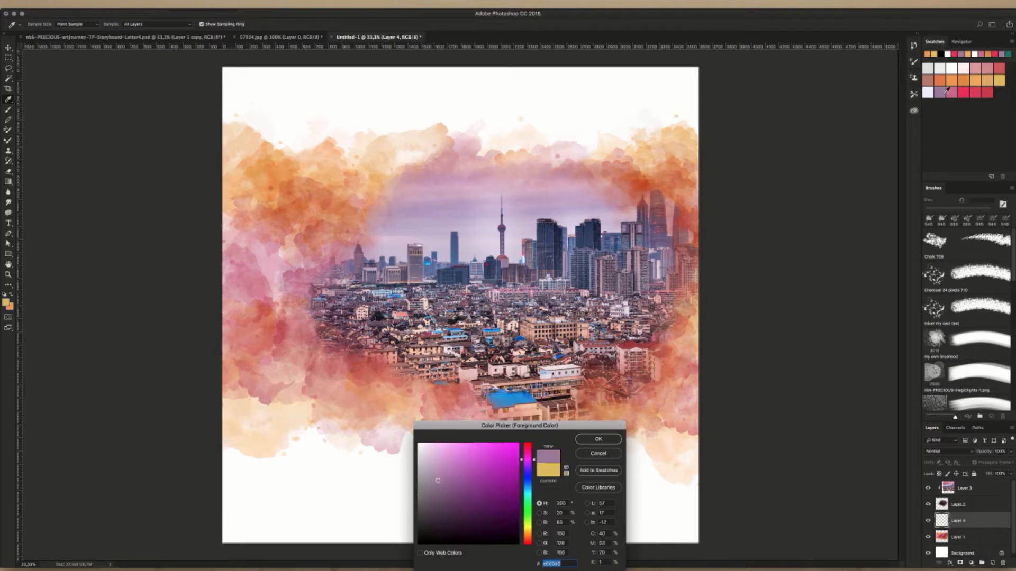
left_click(591, 435)
key("b")
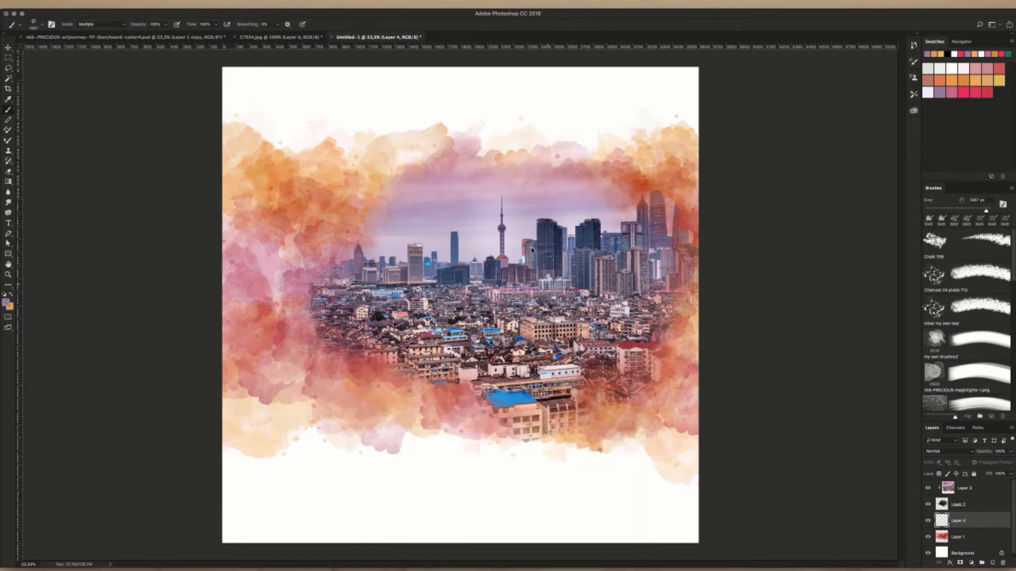
- Sample light lilac tones from the photo's sky as foreground and background colors, and paint strokes around the sky on Layer 4
left_click(449, 181, "alt")
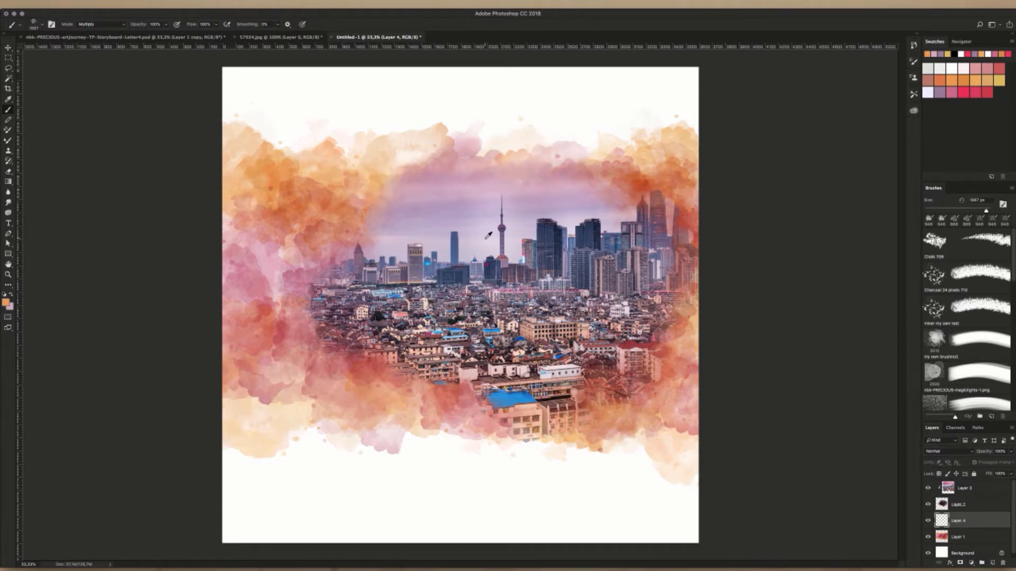
left_click(483, 244, "alt")
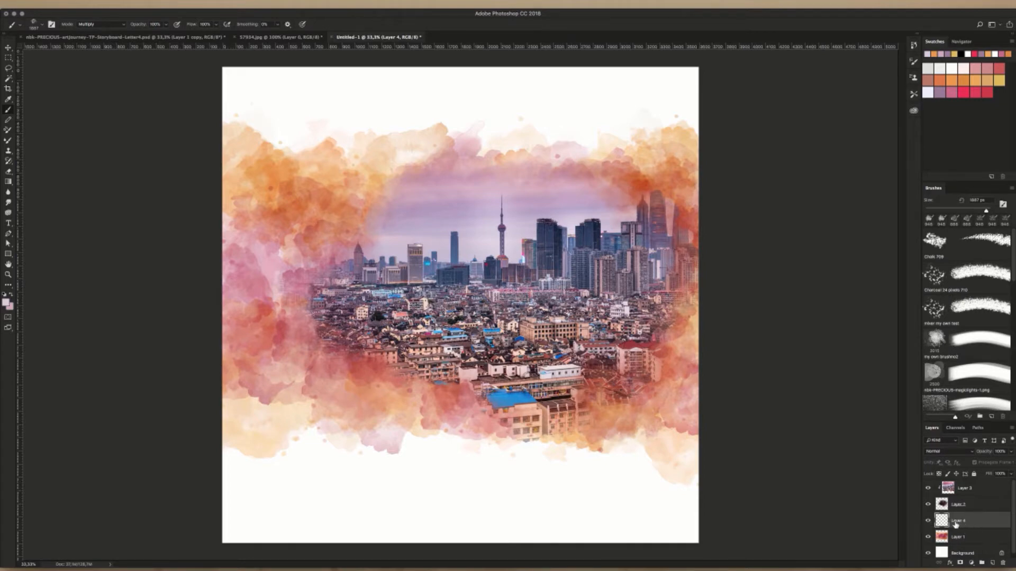
mouse_move(351, 198)
left_mouse_down()
mouse_move(375, 181)
mouse_move(381, 207)
mouse_move(331, 195)
mouse_move(410, 173)
mouse_move(428, 183)
left_mouse_up()
left_click_drag(510, 182, 588, 196)
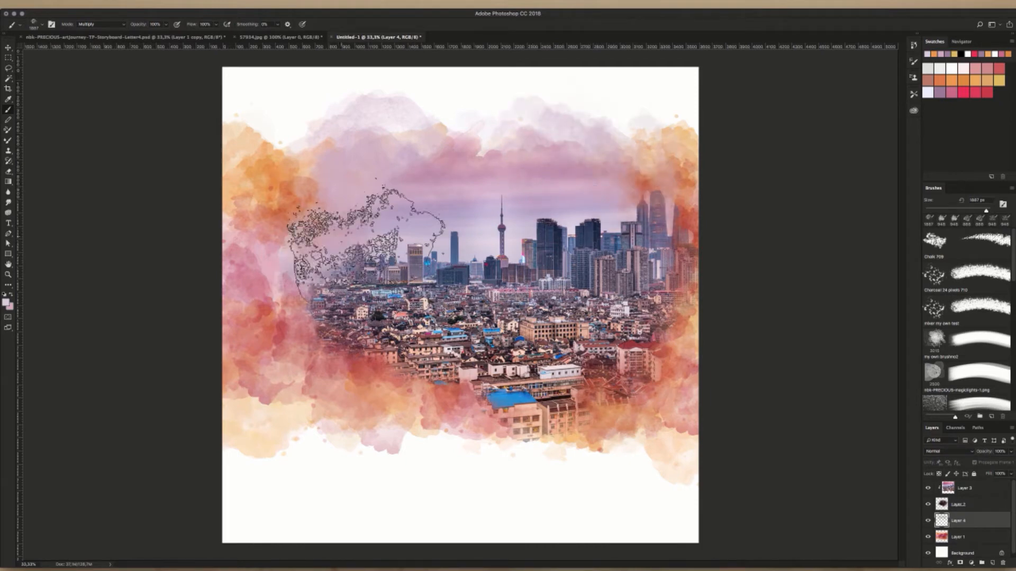
- Paint more purple watercolor dabs around the photo's sky and both side edges on Layer 4
left_click(383, 207)
left_click(548, 205)
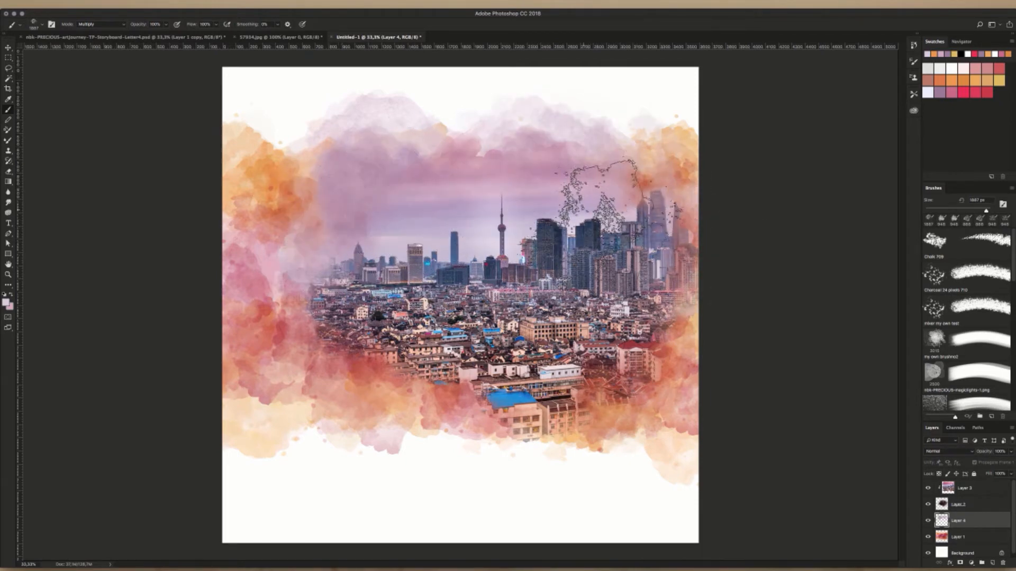
left_click(586, 195)
left_click(659, 220)
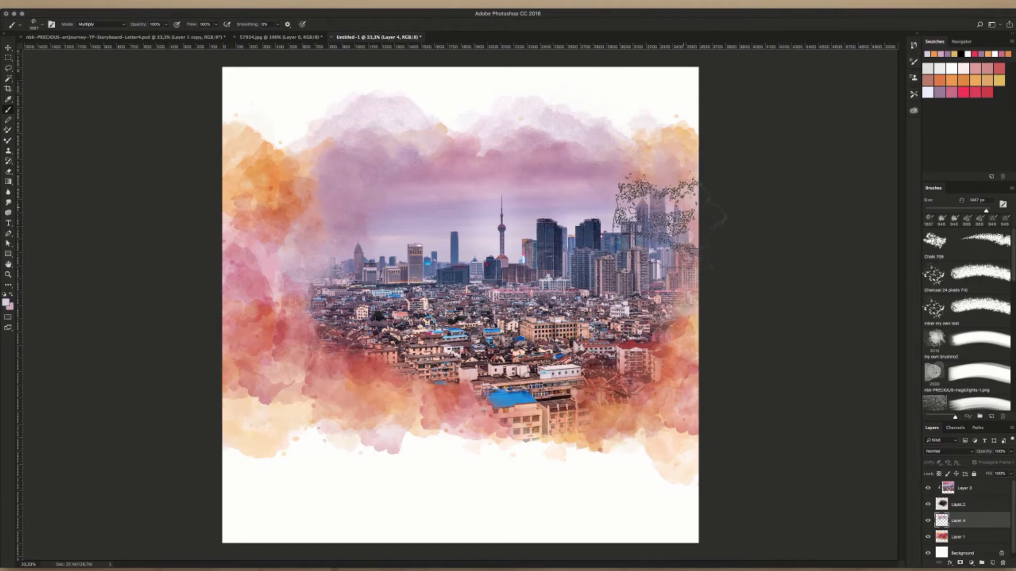
left_click(323, 199)
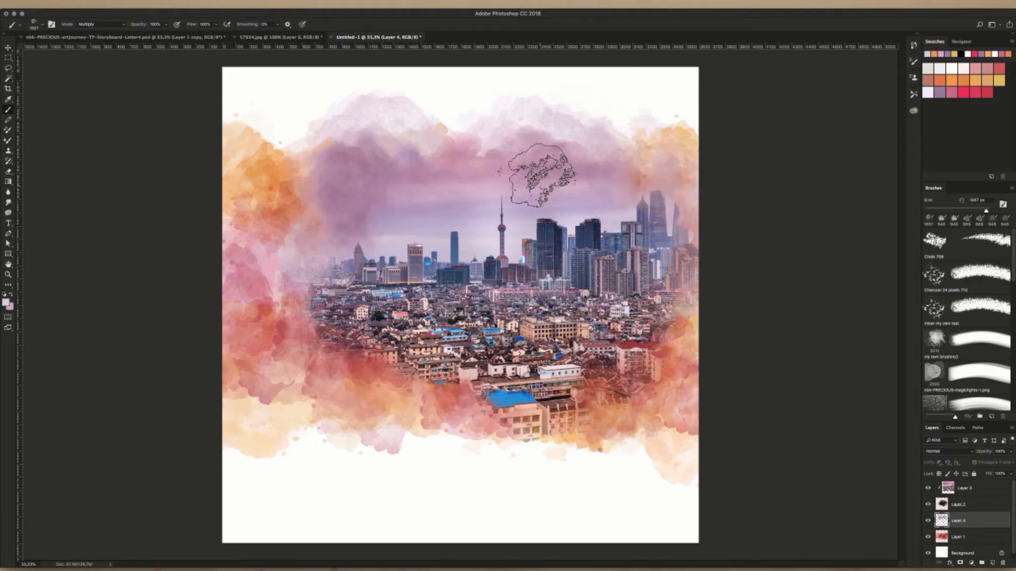
left_click(655, 204)
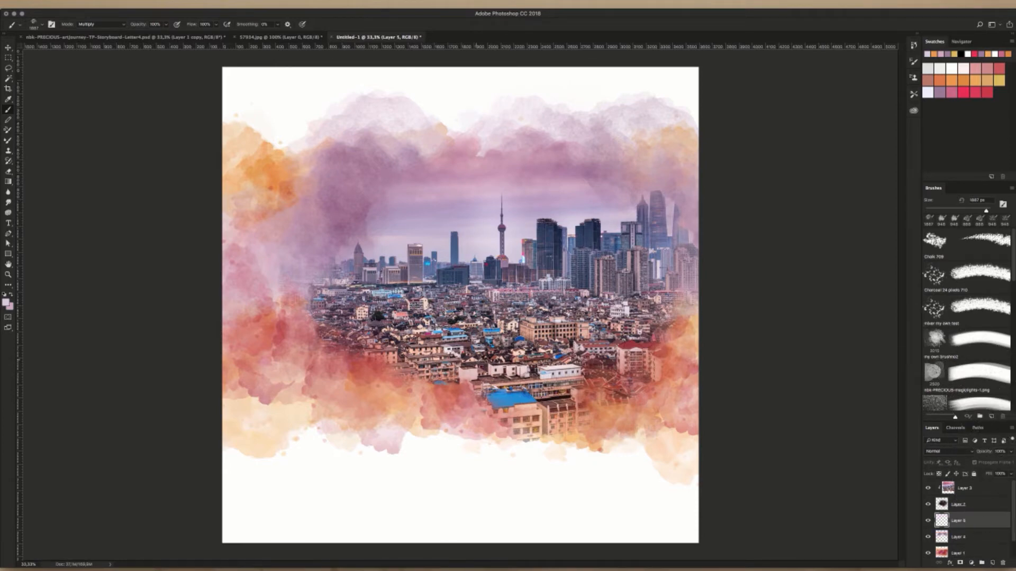
- Try blue sampled from the rooftop, blended along the photo's lower edge on Layer 5, and clear that layer
left_click(508, 392, "alt")
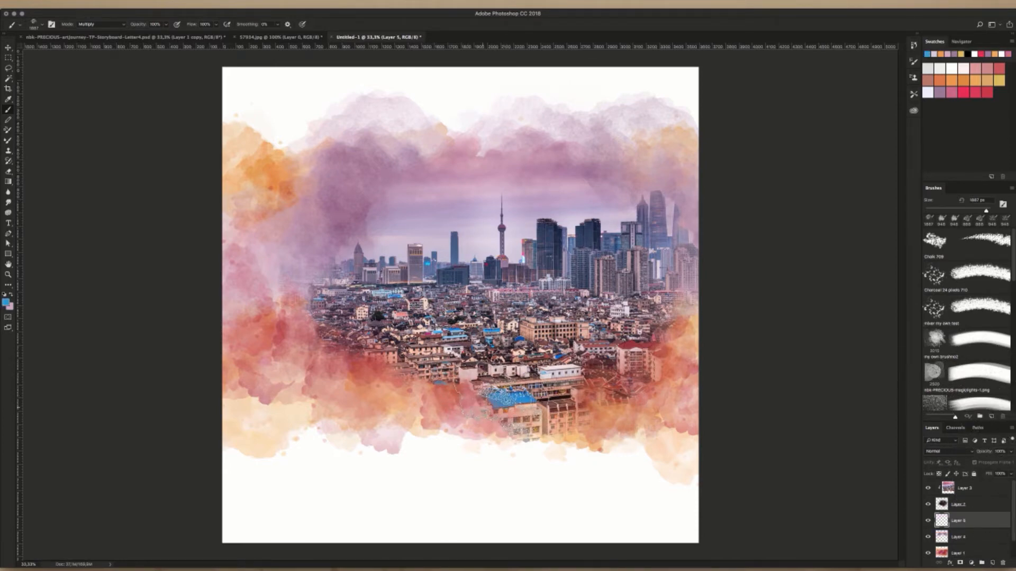
key("x")
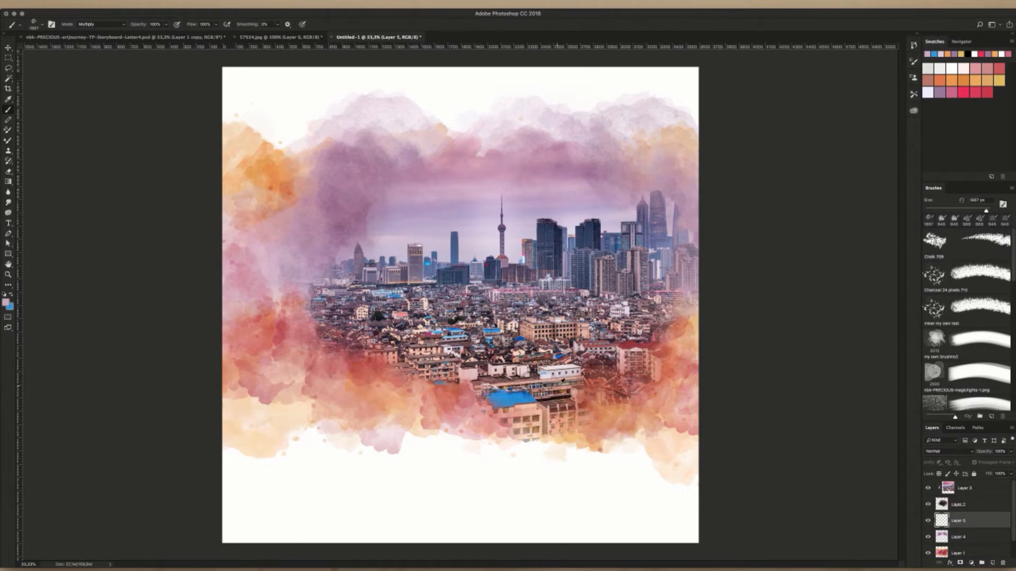
mouse_move(506, 402)
left_mouse_down()
mouse_move(360, 370)
mouse_move(439, 397)
mouse_move(582, 381)
mouse_move(474, 424)
mouse_move(550, 400)
left_mouse_up()
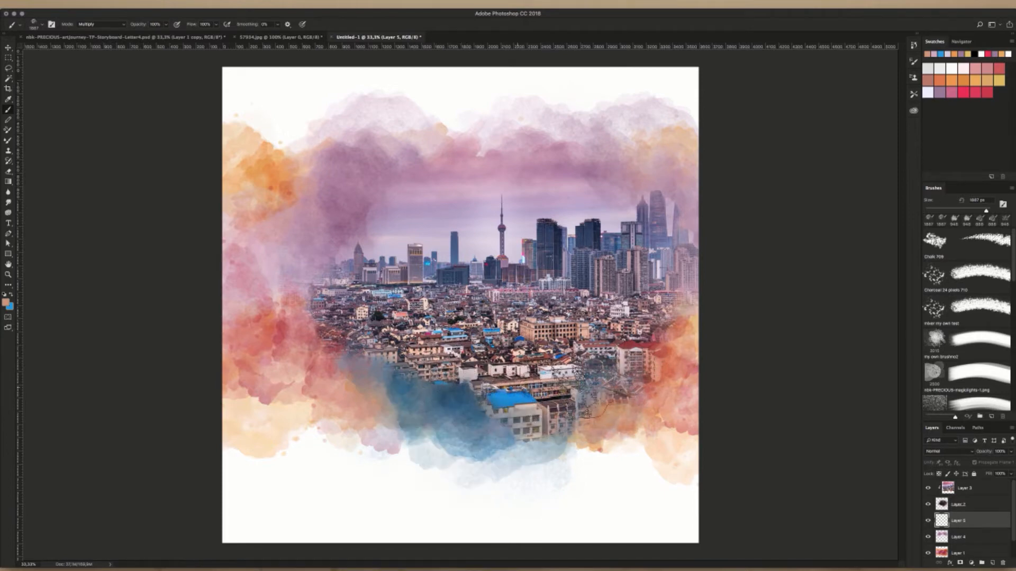
mouse_move(473, 372)
left_mouse_down()
mouse_move(436, 428)
mouse_move(387, 408)
left_mouse_up()
key("super+a")
key("Delete")
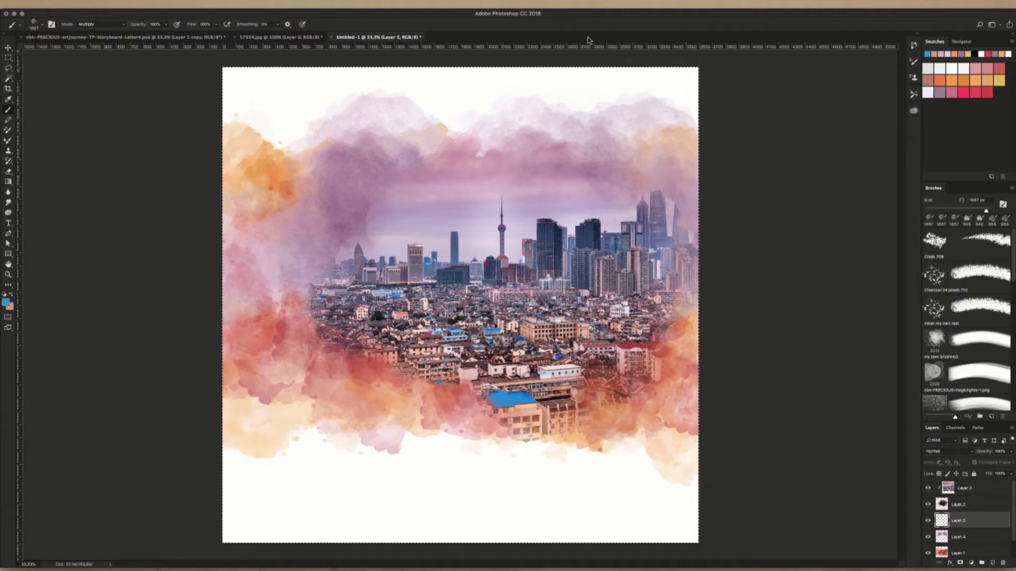
- Add a new layer on top of the stack and choose the nbk-PRECIOUS-Watercolorblender4 brush preset
key("super+shift+n")
key("Return")
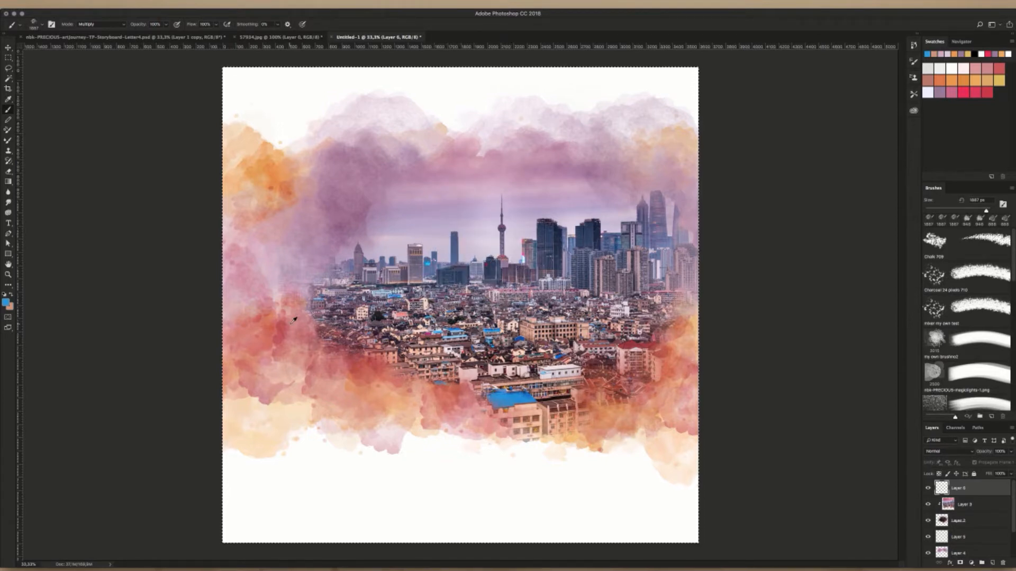
right_click(474, 255)
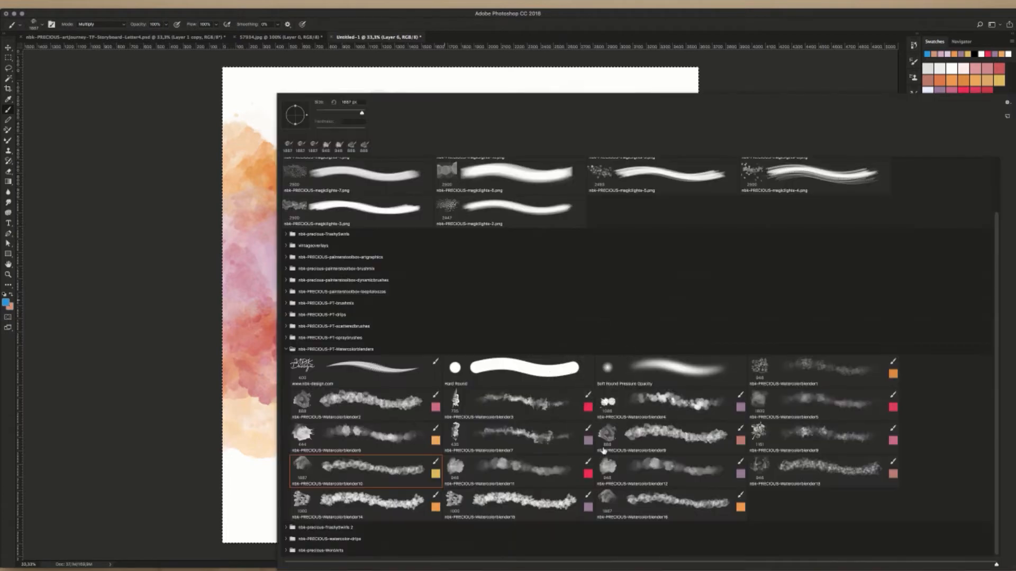
left_click(627, 408)
key("Return")
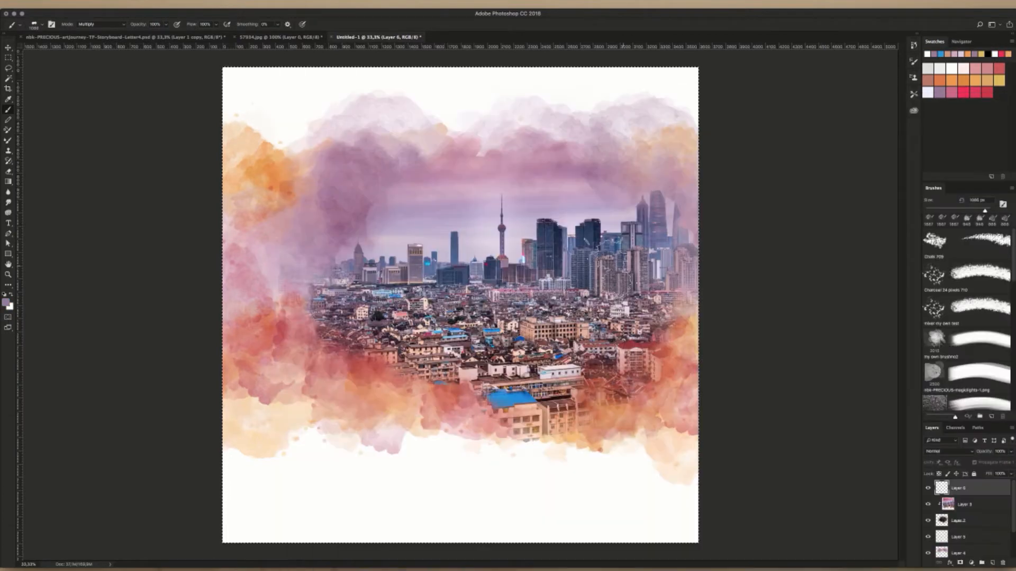
- Paint a muted purple dab over the photo's right edge and crimson splatters around its right, lower and left edges on Layer 6
left_click(687, 357)
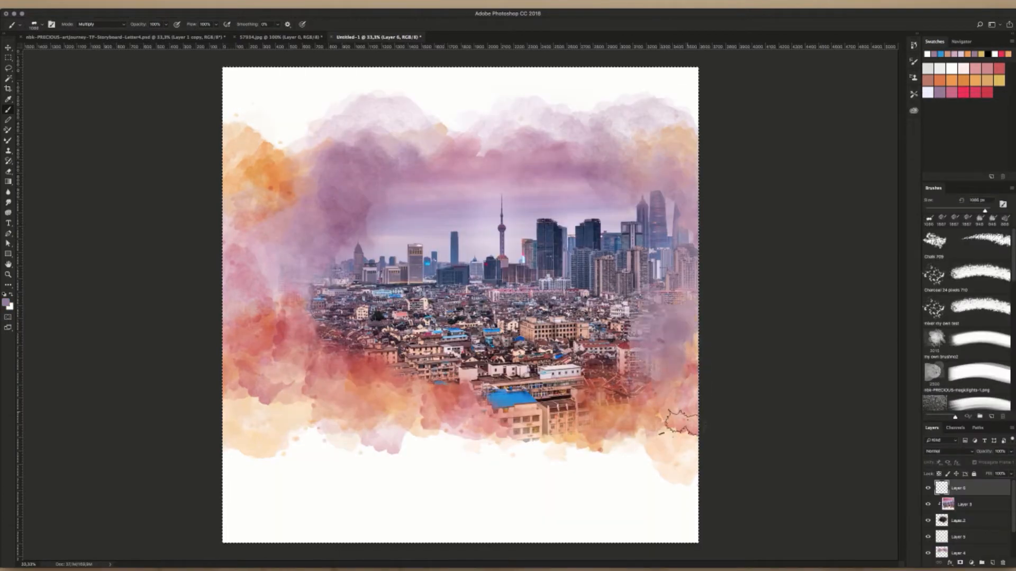
left_click(964, 92)
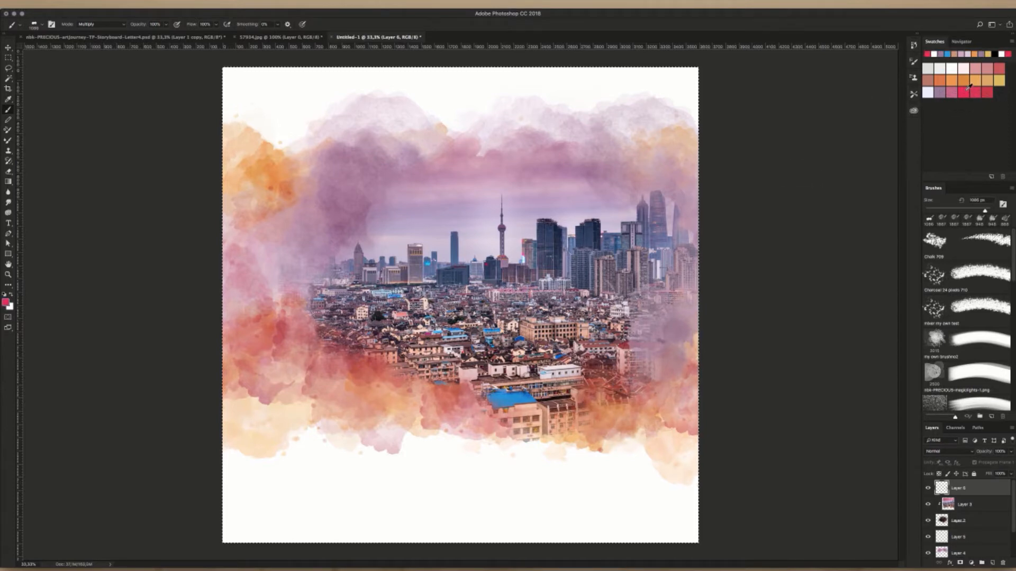
left_click(649, 382)
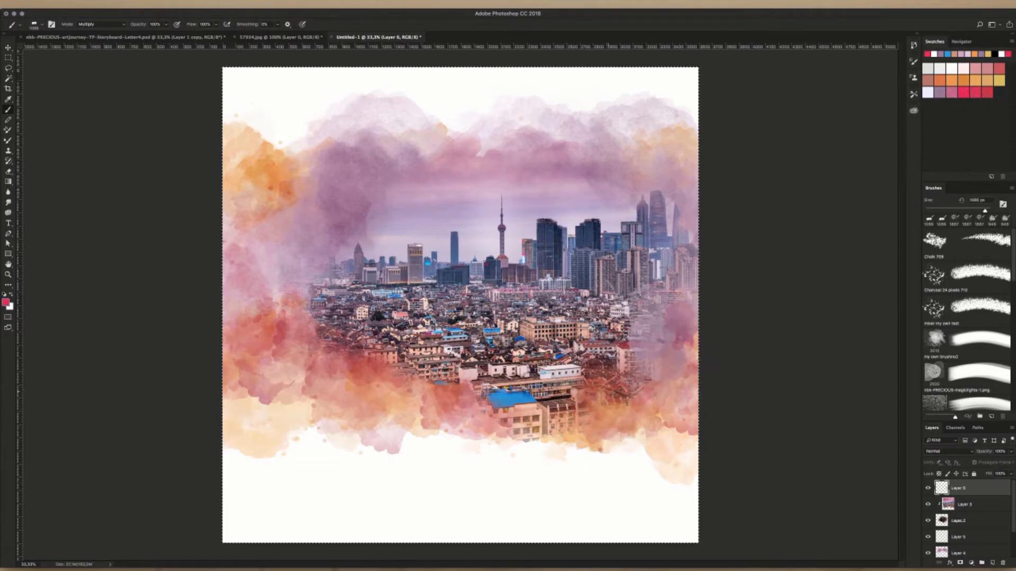
left_click(593, 423)
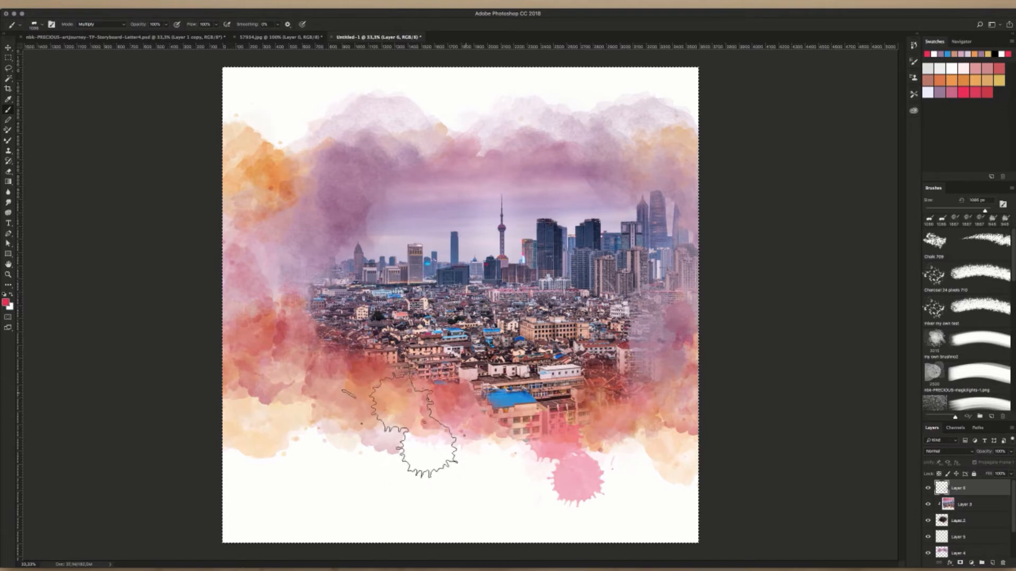
left_click(397, 381)
key("super+z")
left_click(300, 365)
left_click(279, 344)
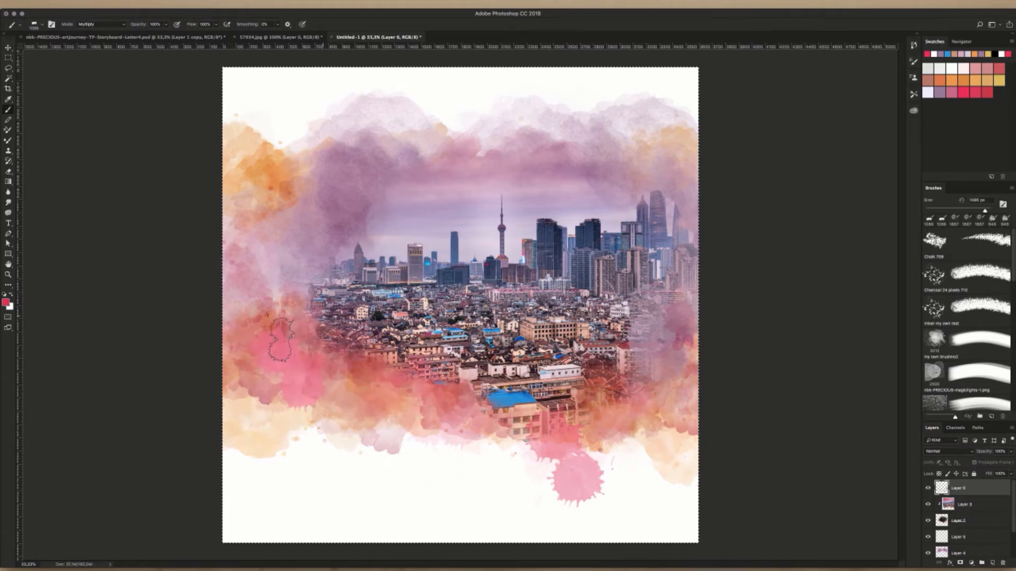
left_click(309, 296)
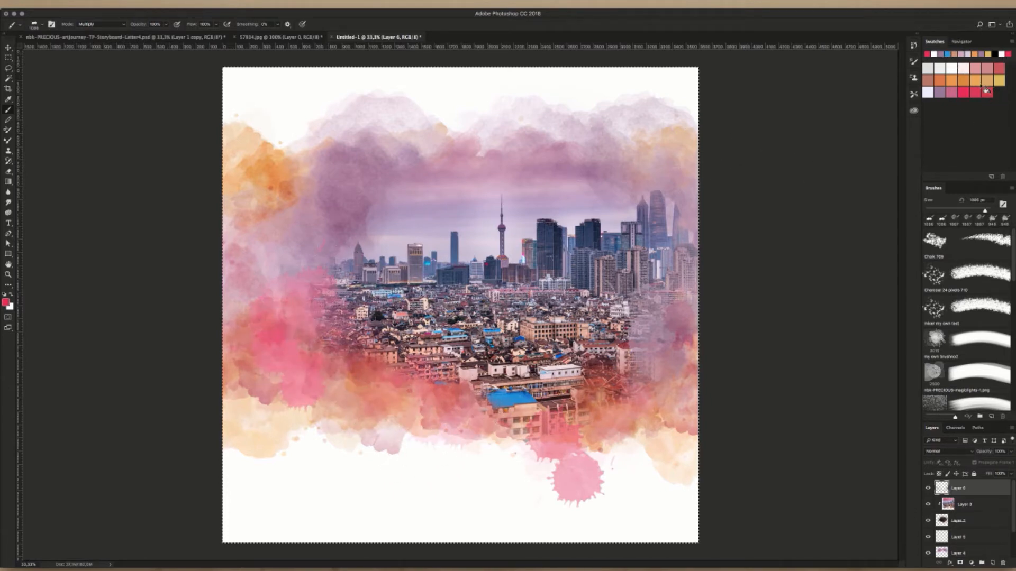
- Paint light orange splatters along the lower and right edges of the watercolor on Layer 6
left_click(956, 80)
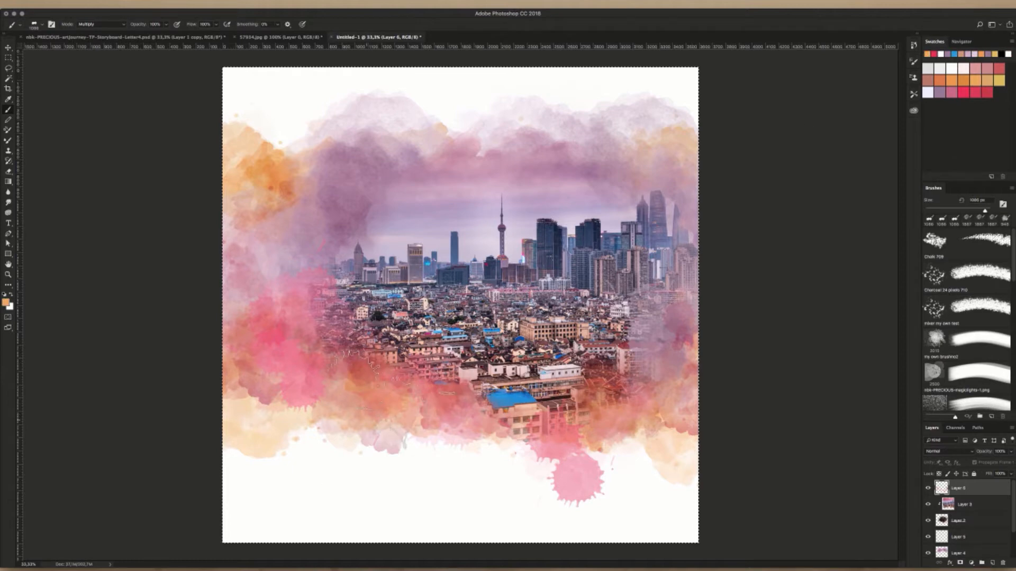
left_click(338, 402)
mouse_move(402, 452)
left_mouse_down()
mouse_move(463, 455)
mouse_move(467, 474)
mouse_move(522, 475)
left_mouse_up()
left_click_drag(630, 416, 668, 357)
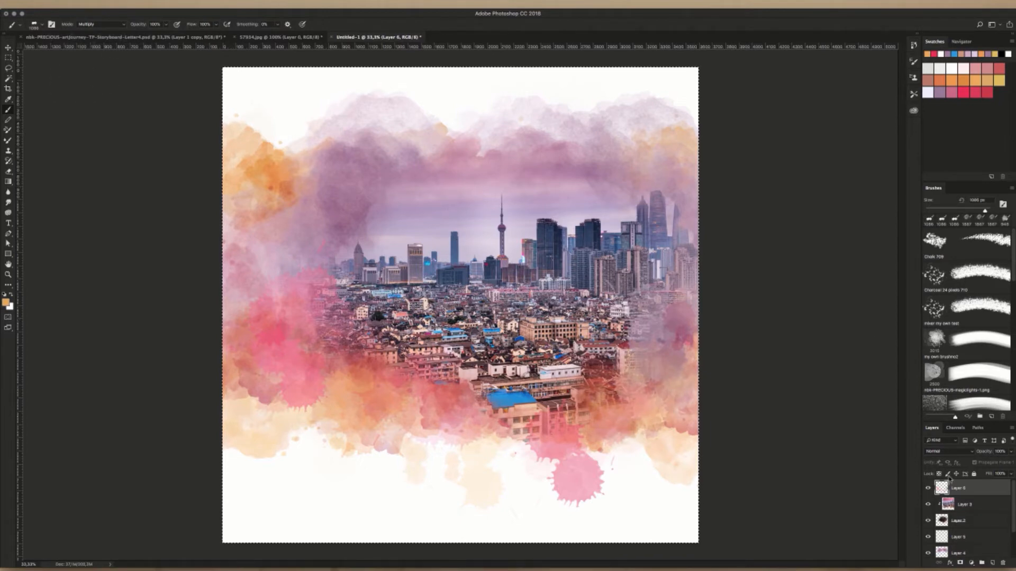
- Try the Multiply, Color Burn, Linear Burn and Lighten blend modes on Layer 6
left_click(946, 453)
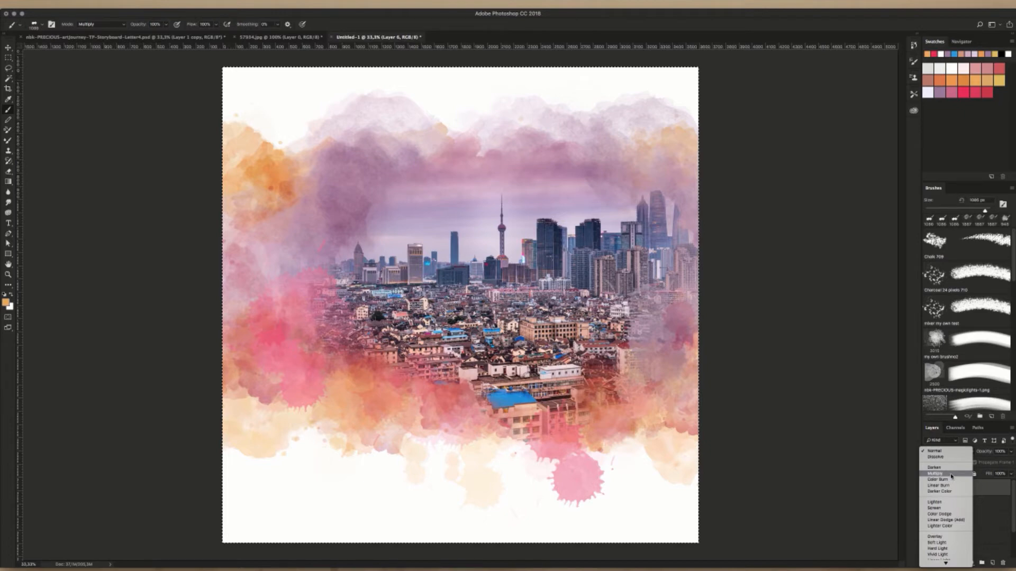
left_click(952, 476)
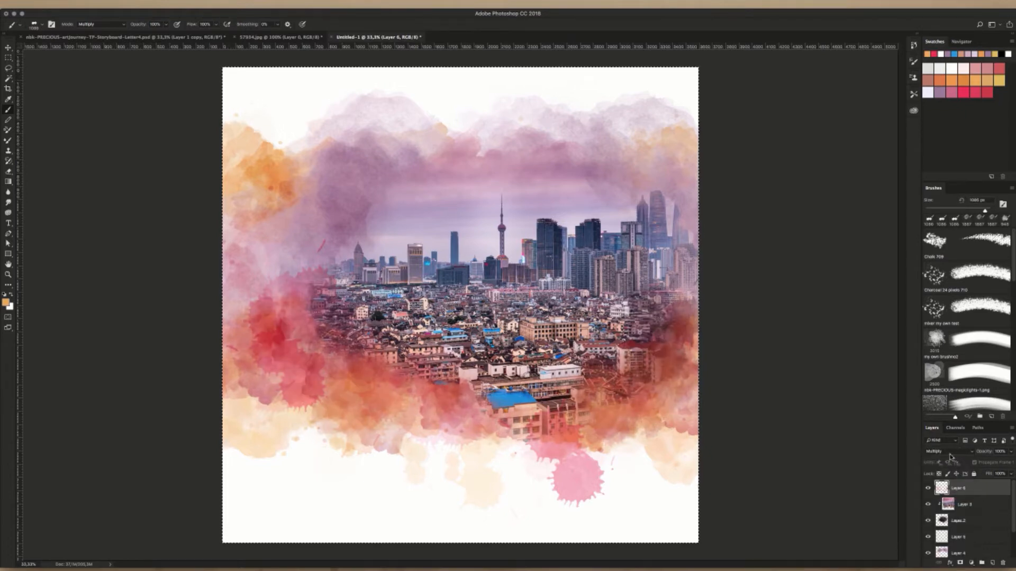
left_click(948, 453)
left_click(948, 457)
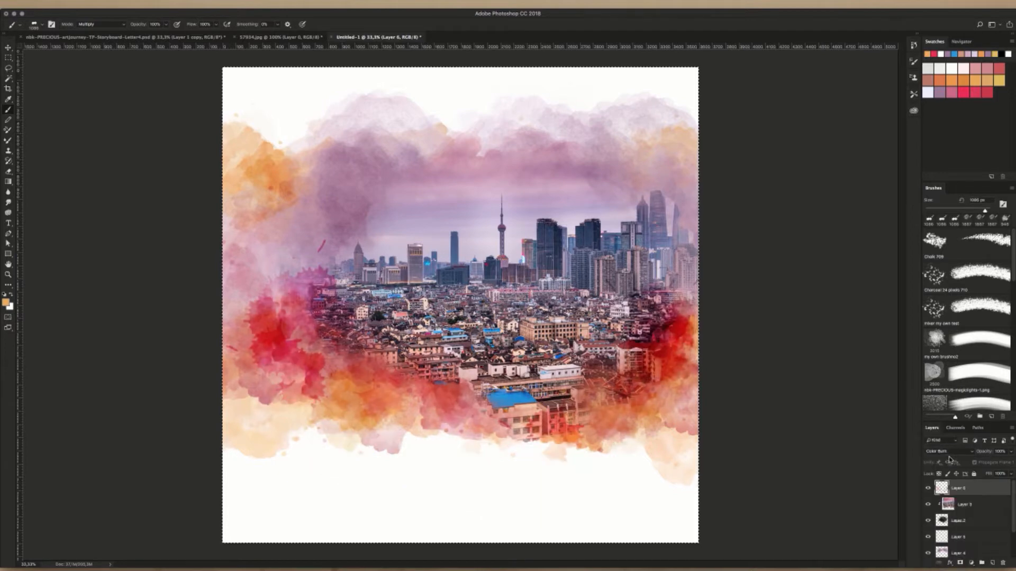
left_click(948, 453)
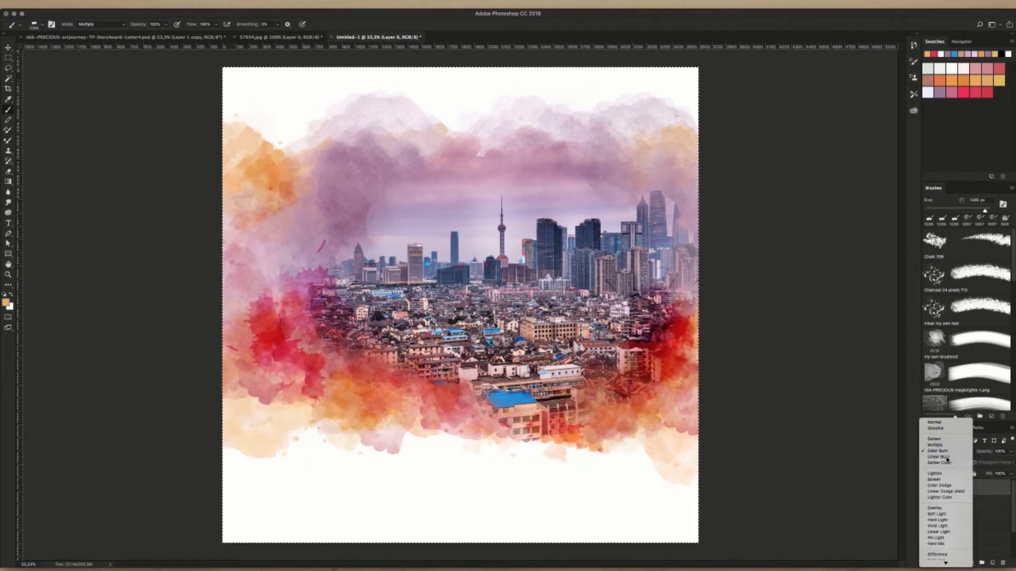
left_click(948, 459)
left_click(947, 453)
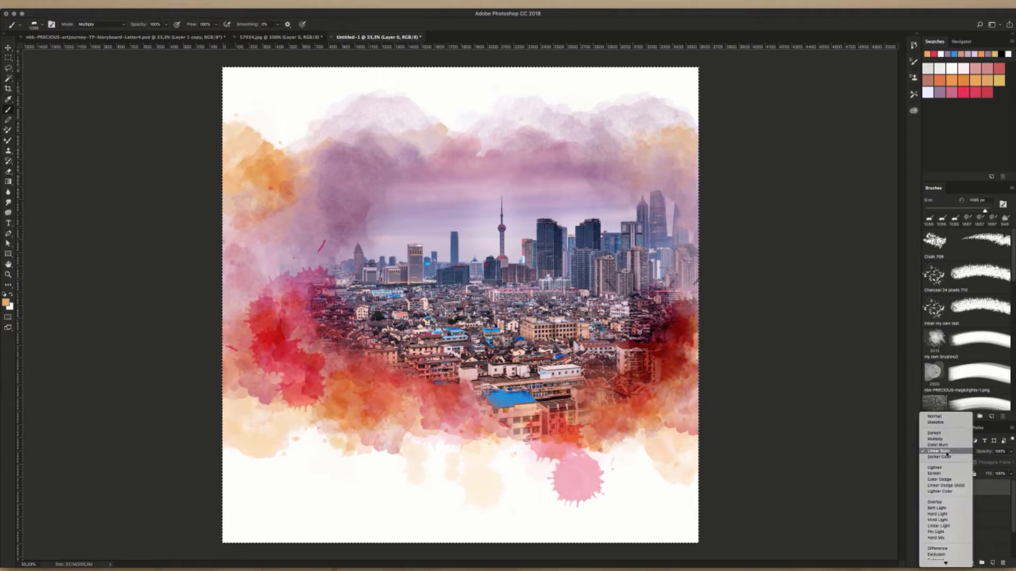
left_click(952, 468)
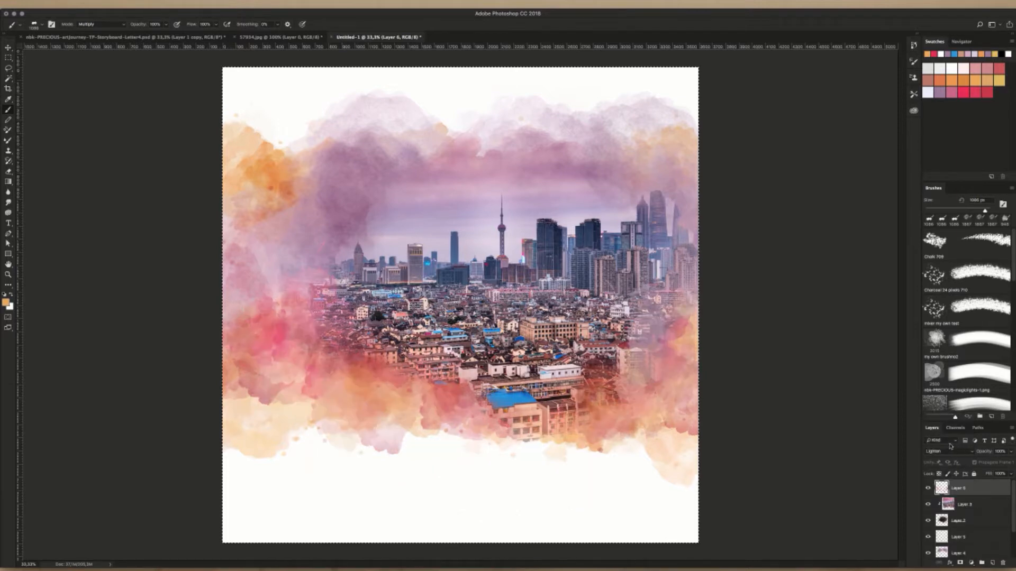
- Set Layer 6 to the Overlay blend mode and paint orange over the photo's right, lower and left edges
left_click(952, 454)
left_click(957, 486)
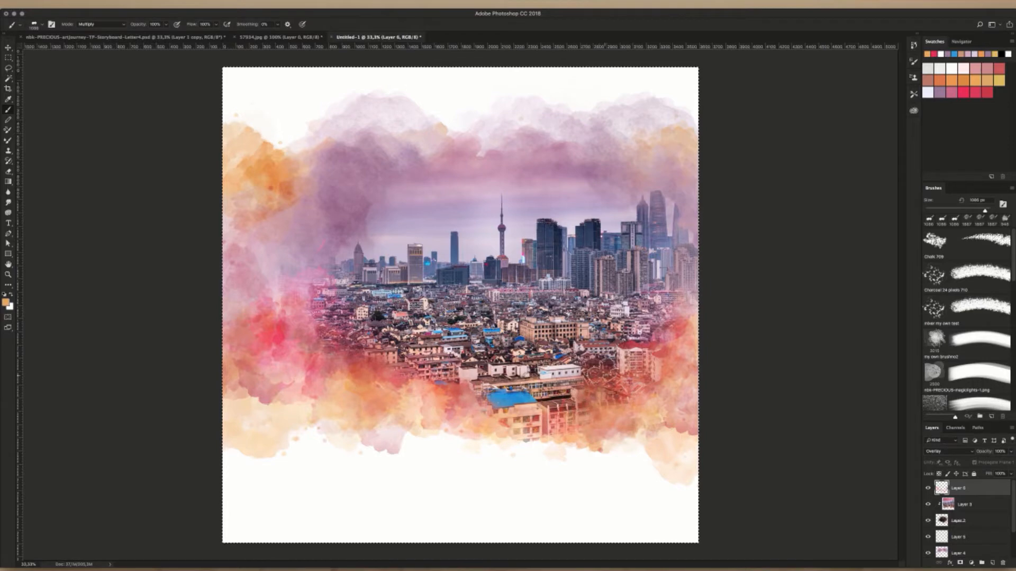
left_click_drag(608, 379, 616, 373)
mouse_move(700, 283)
left_mouse_down()
mouse_move(690, 275)
mouse_move(661, 360)
mouse_move(643, 378)
left_mouse_up()
left_click(540, 415)
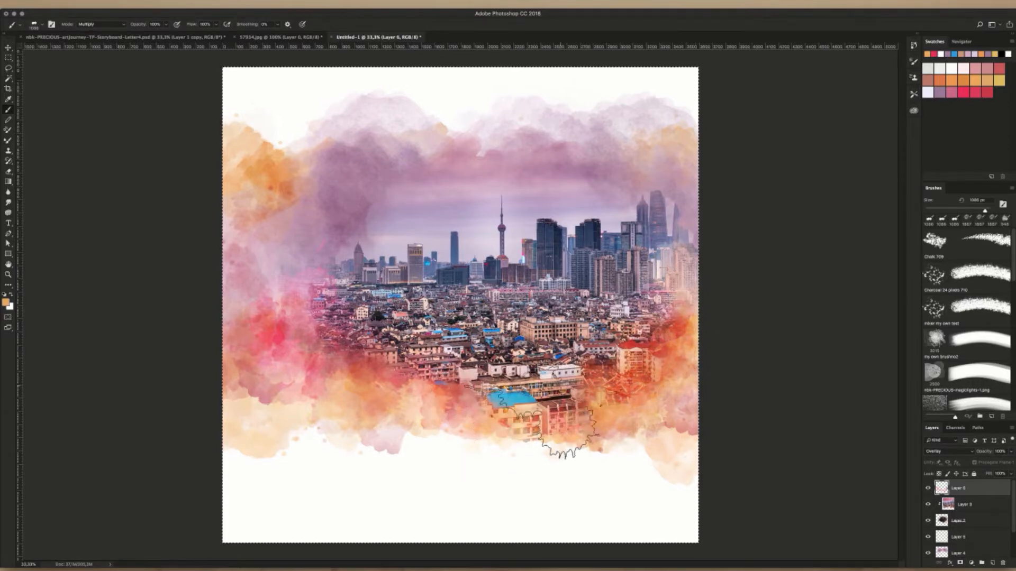
left_click(272, 313)
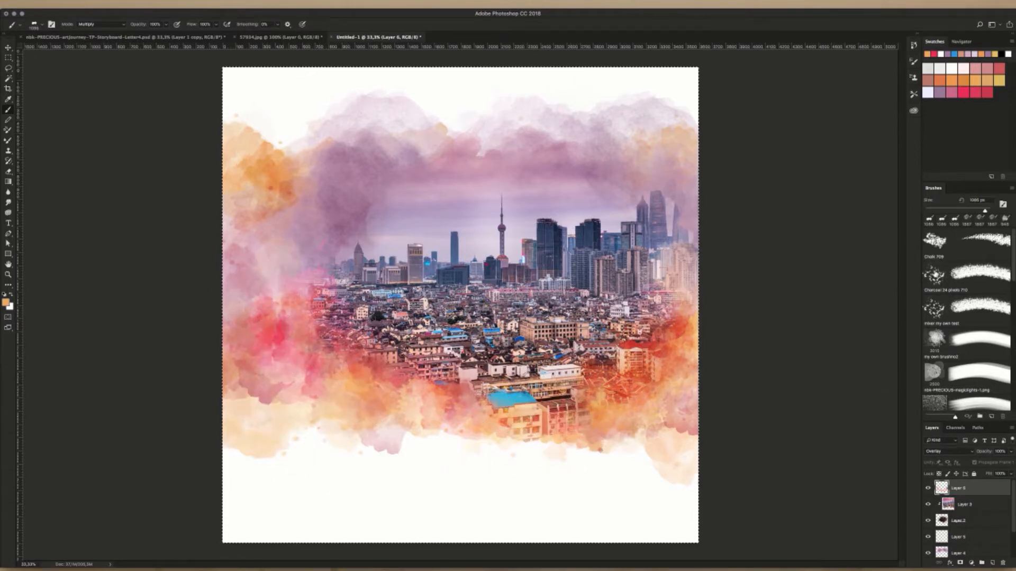
- Add a new layer on top and dab light orange splatters in the white area below the watercolor
key("super+shift+n")
key("Return")
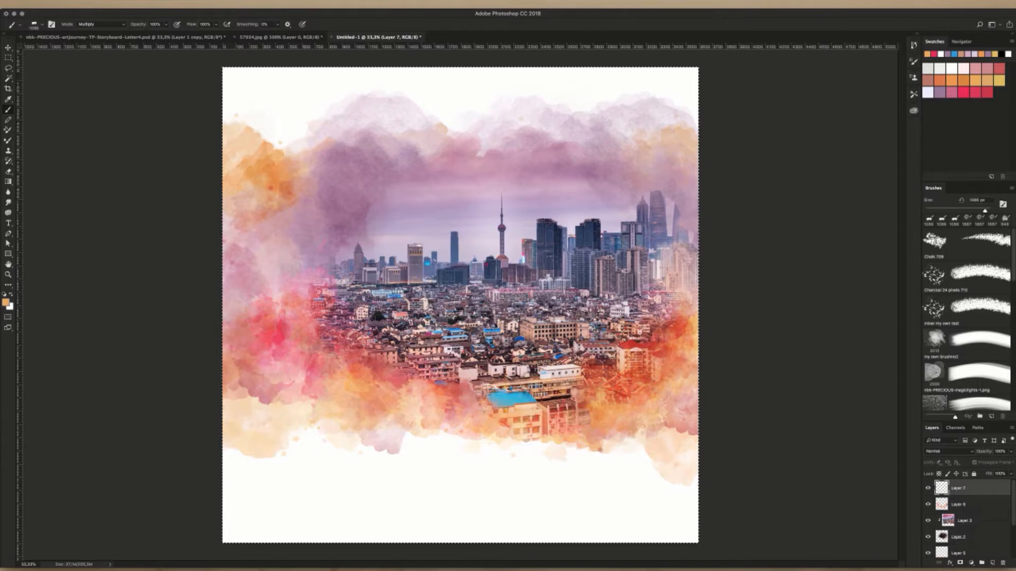
left_click(312, 477)
left_click(498, 486)
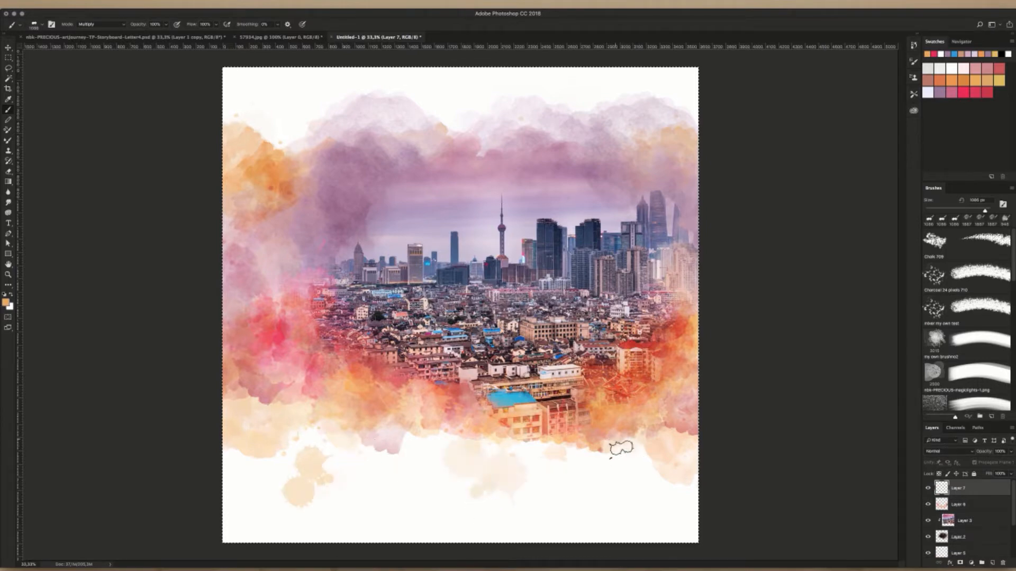
left_click(617, 470)
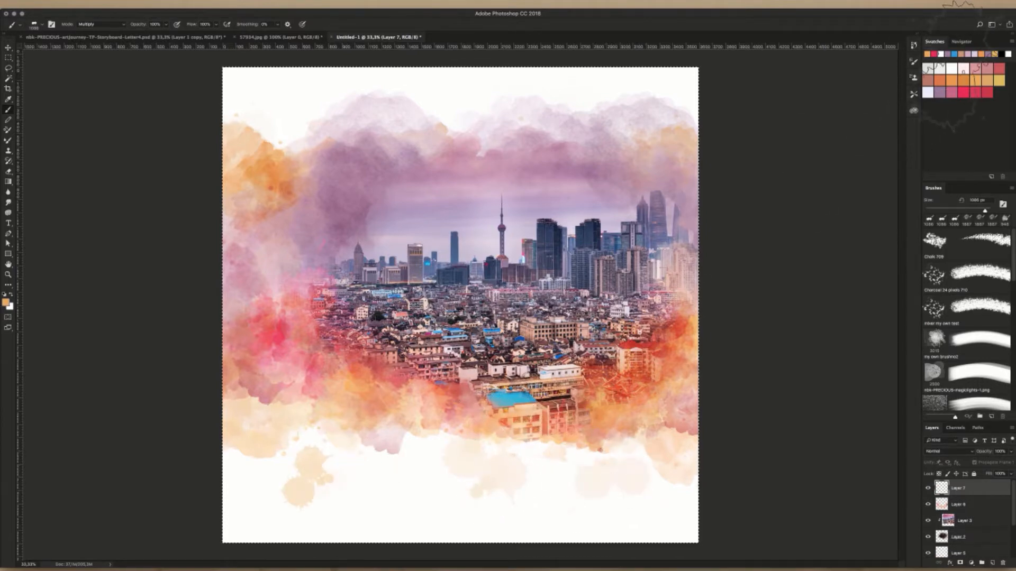
- Reduce the brush size to 400 px and dab crimson and muted purple splatters along the watercolor's lower edge on Layer 7
left_click(967, 96)
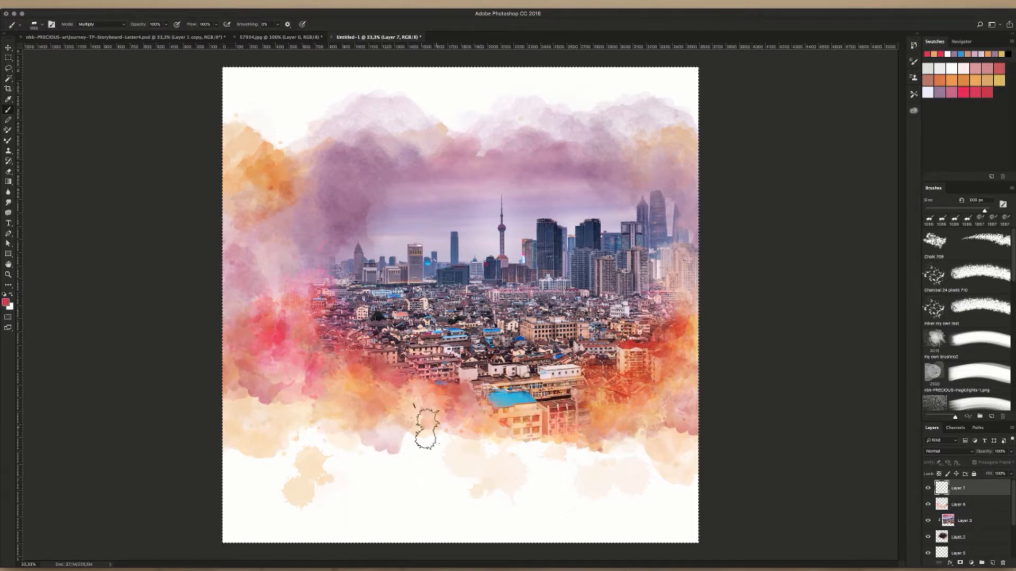
left_click(420, 444)
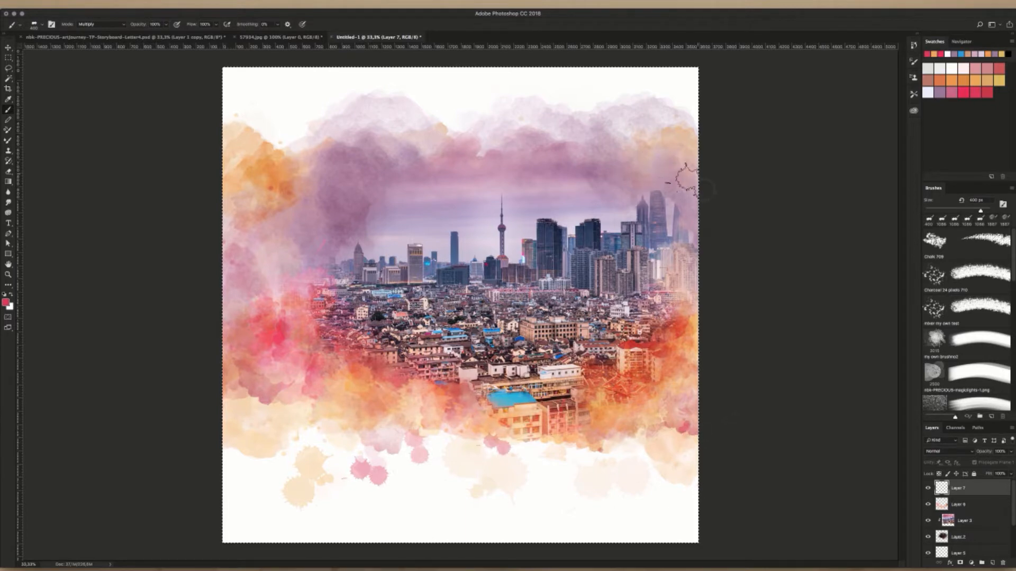
left_click(942, 90)
left_click(430, 468)
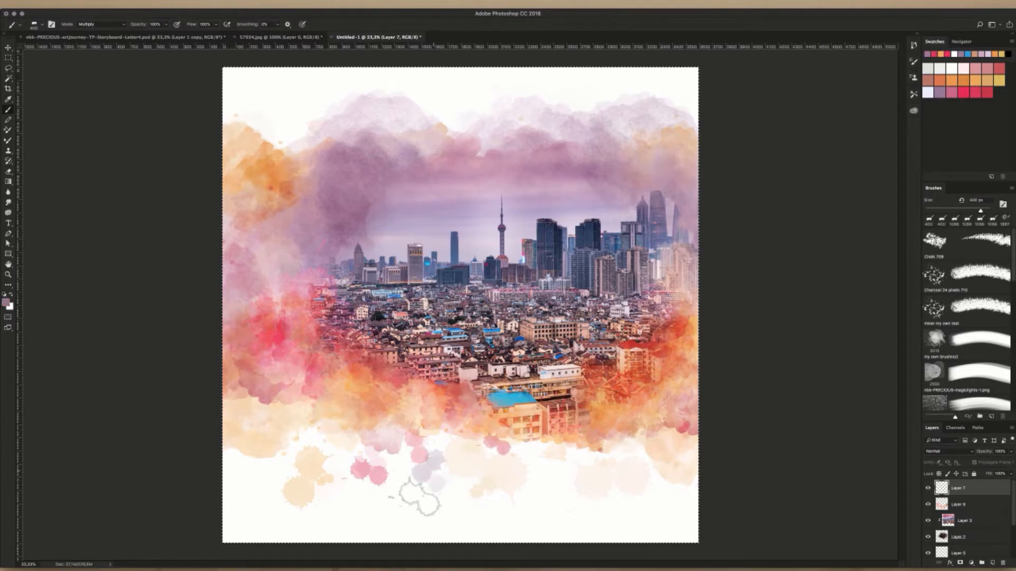
left_click(613, 470)
left_click(679, 400)
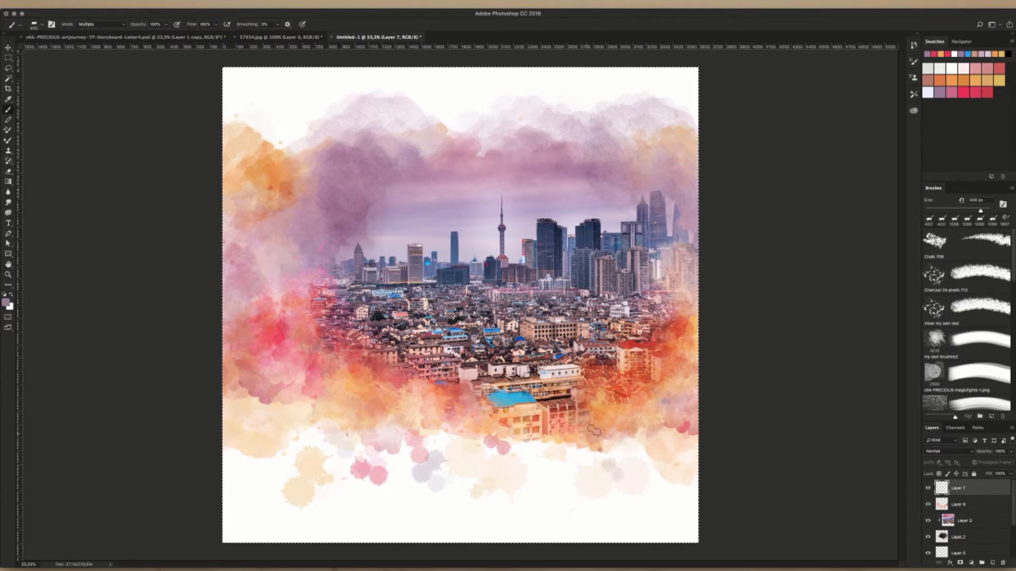
- Dab muted purple splatters at the watercolor's lower left and set Layer 7 to the Multiply blend mode
left_click(293, 412)
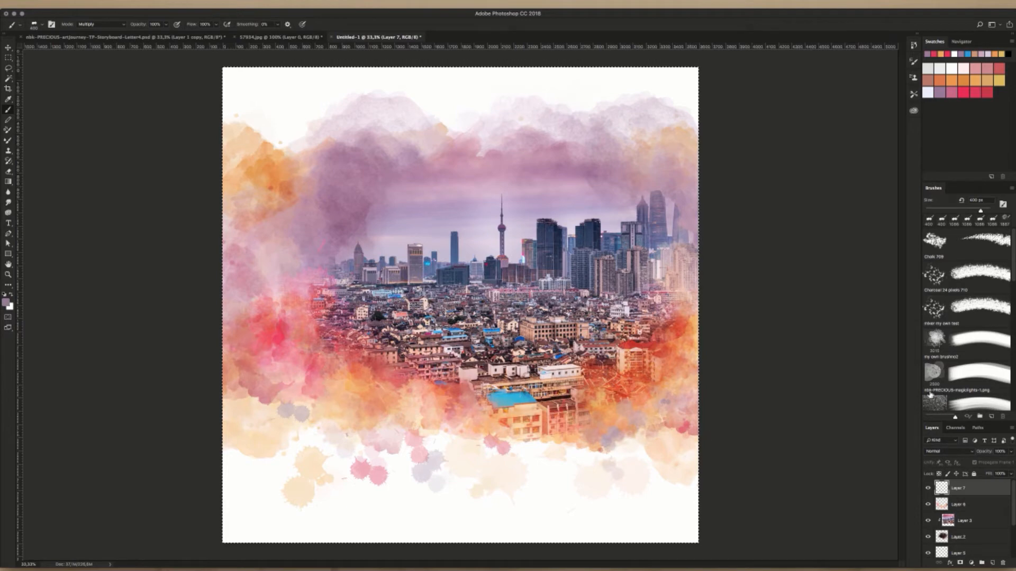
left_click(947, 452)
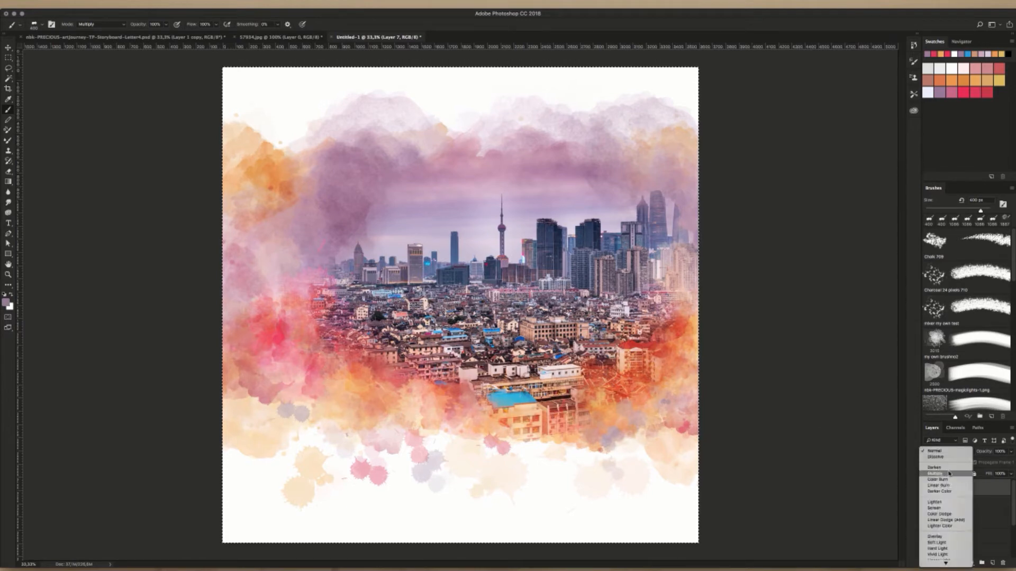
left_click(948, 474)
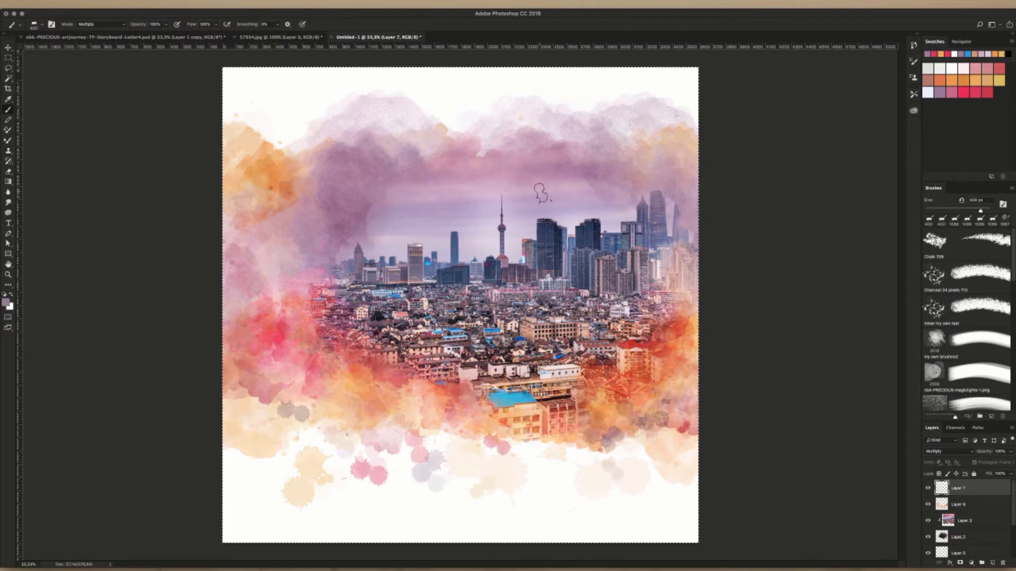
- Choose the Watercolorblender13 brush and add a new layer directly above the Background
right_click(523, 211)
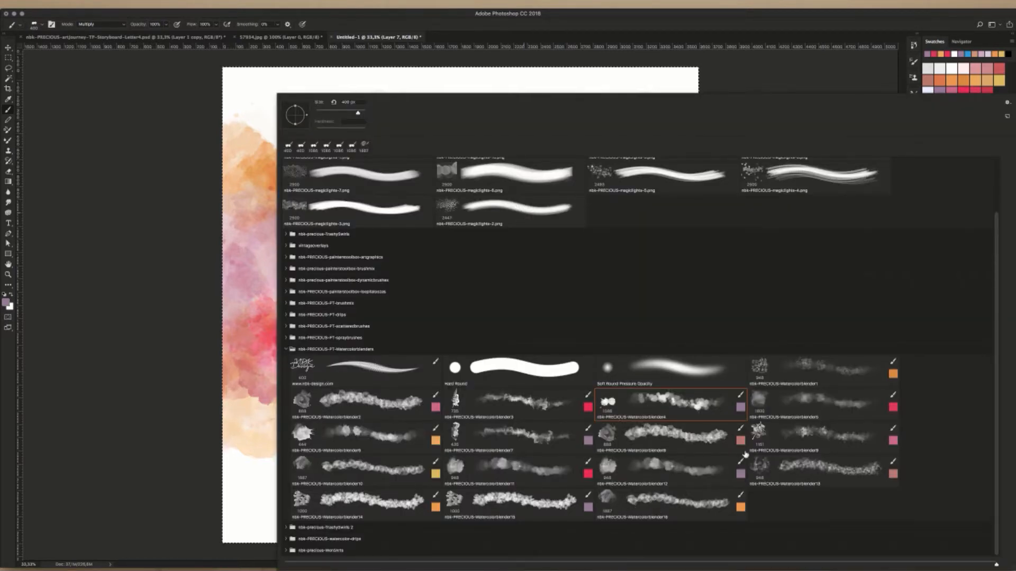
left_click(763, 467)
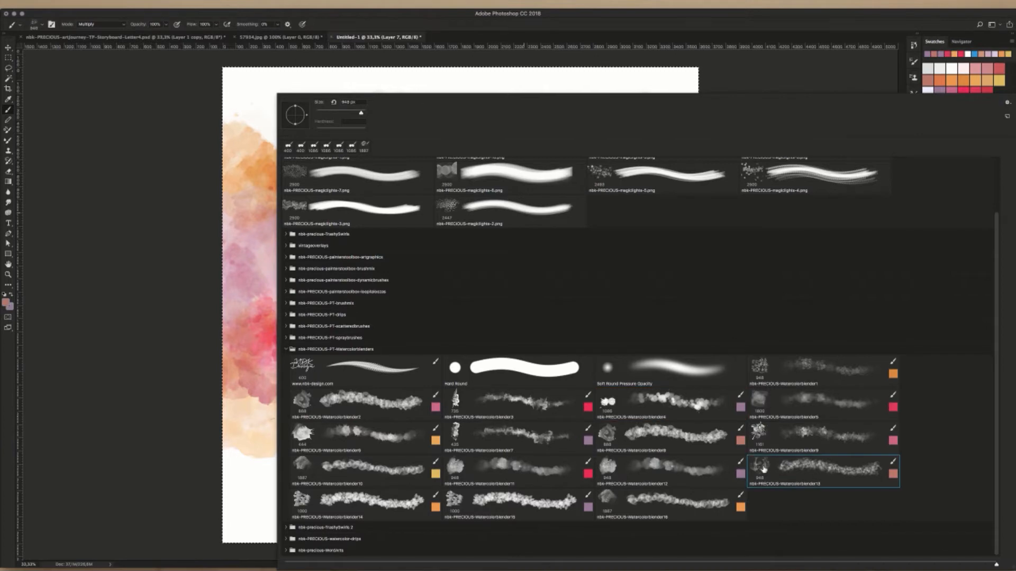
double_click(763, 468)
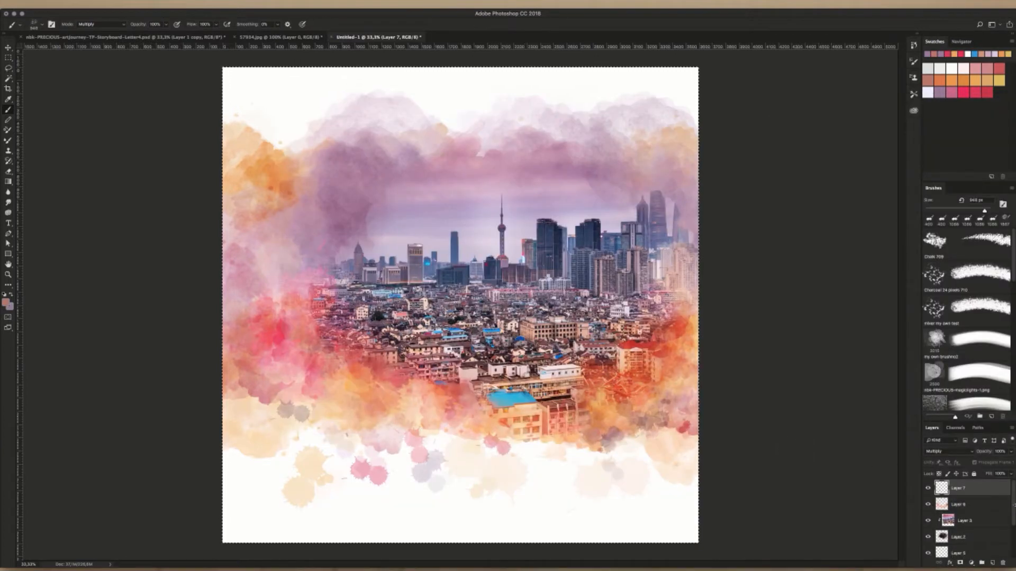
scroll(963, 518, "down", 3)
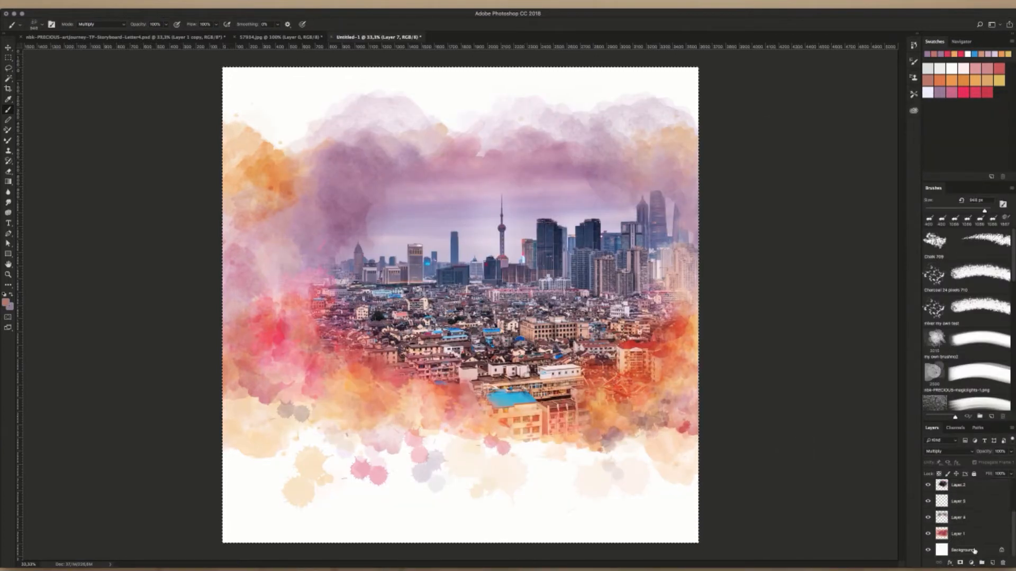
left_click(974, 551)
left_click(992, 563)
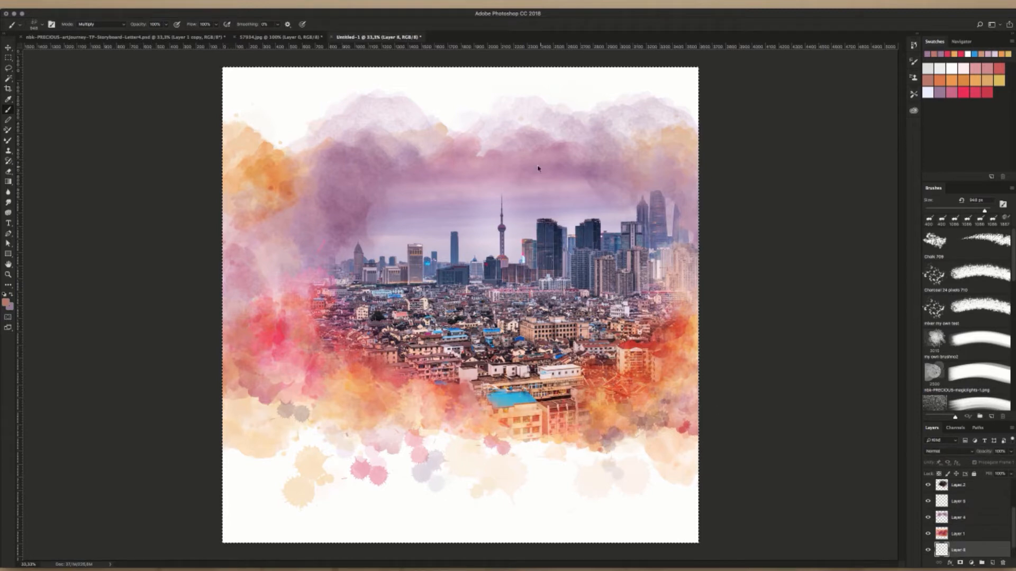
- Paint grainy brown and purple texture along the watercolor's upper edge and lower-left edge on the new bottom layer
mouse_move(538, 168)
left_mouse_down()
mouse_move(316, 172)
mouse_move(405, 170)
left_mouse_up()
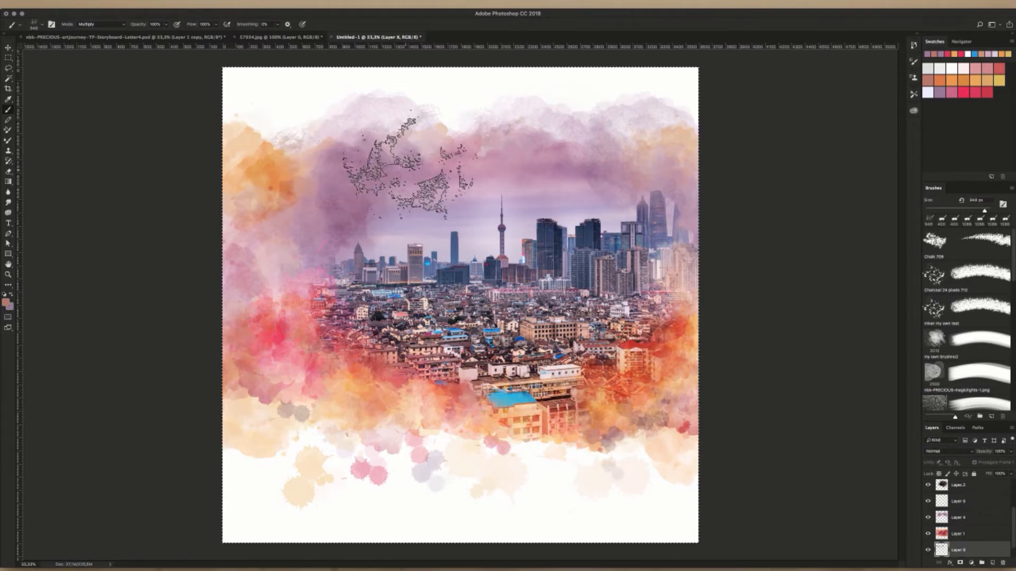
mouse_move(370, 434)
left_mouse_down()
mouse_move(340, 419)
mouse_move(374, 420)
mouse_move(306, 408)
mouse_move(299, 394)
left_mouse_up()
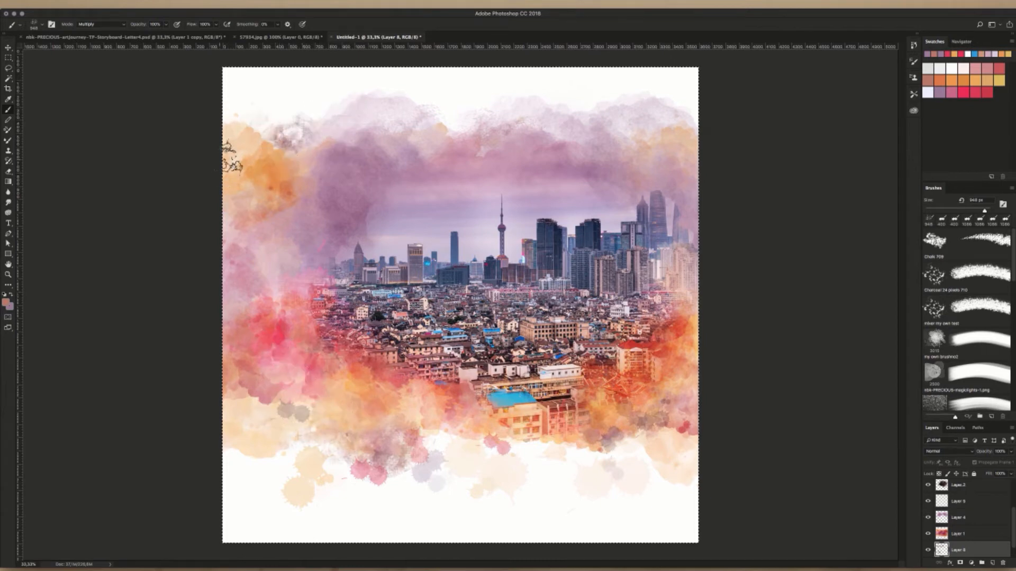
left_click_drag(465, 147, 478, 121)
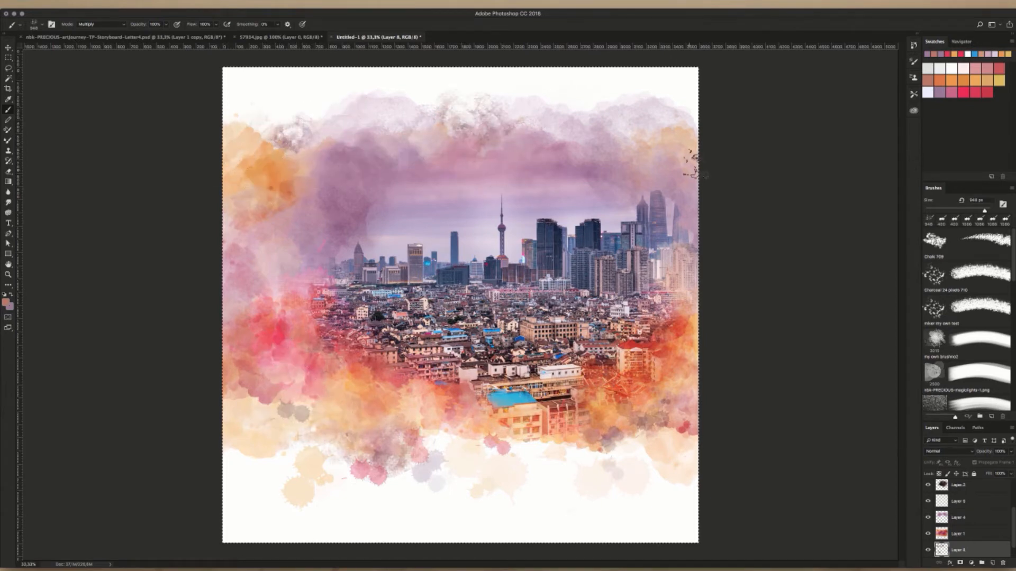
left_click_drag(585, 147, 680, 113)
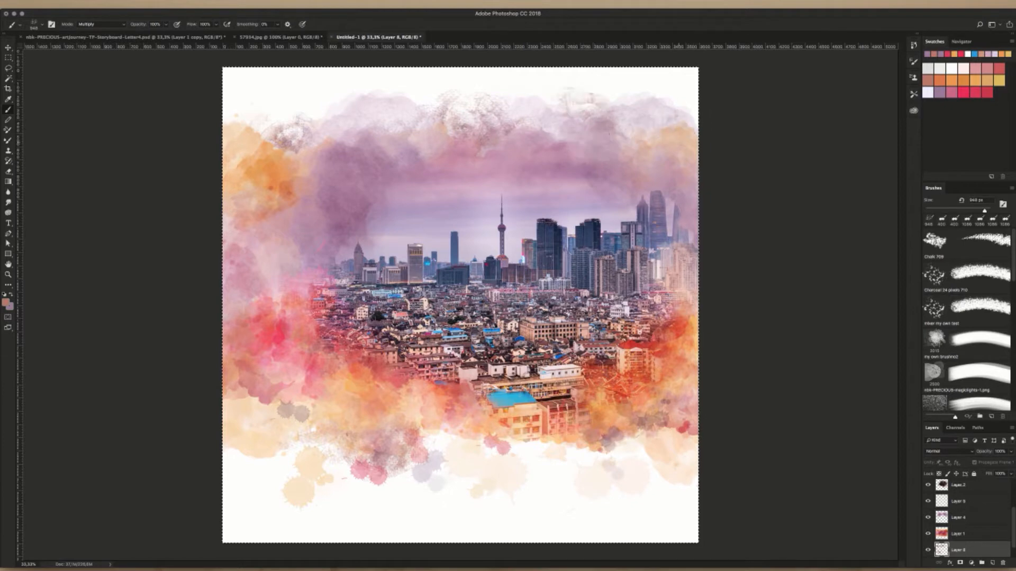
left_click(701, 153)
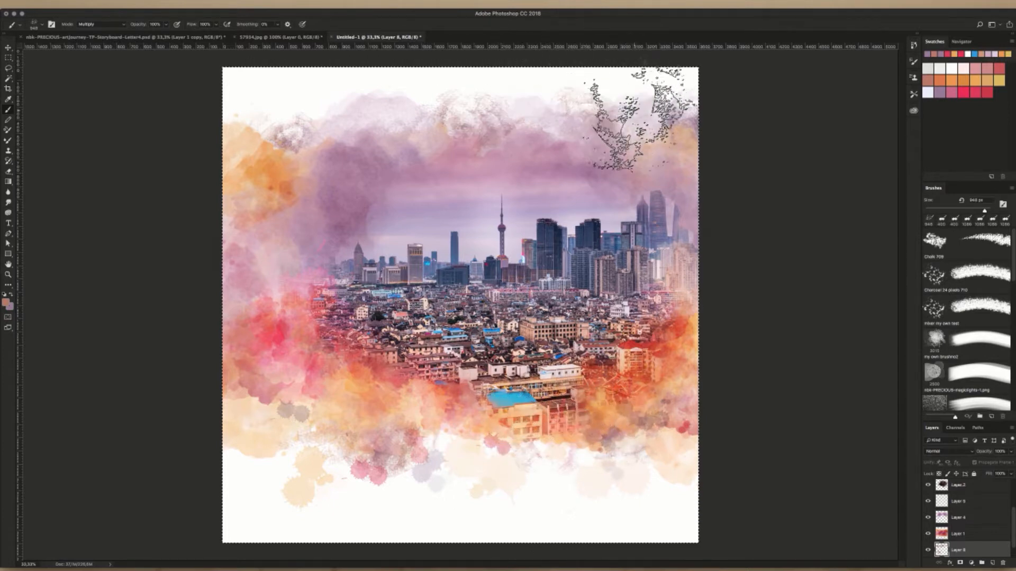
- Switch to the Watercolorblender16 brush and paint orange and crimson patches below the photo's lower edge
right_click(563, 320)
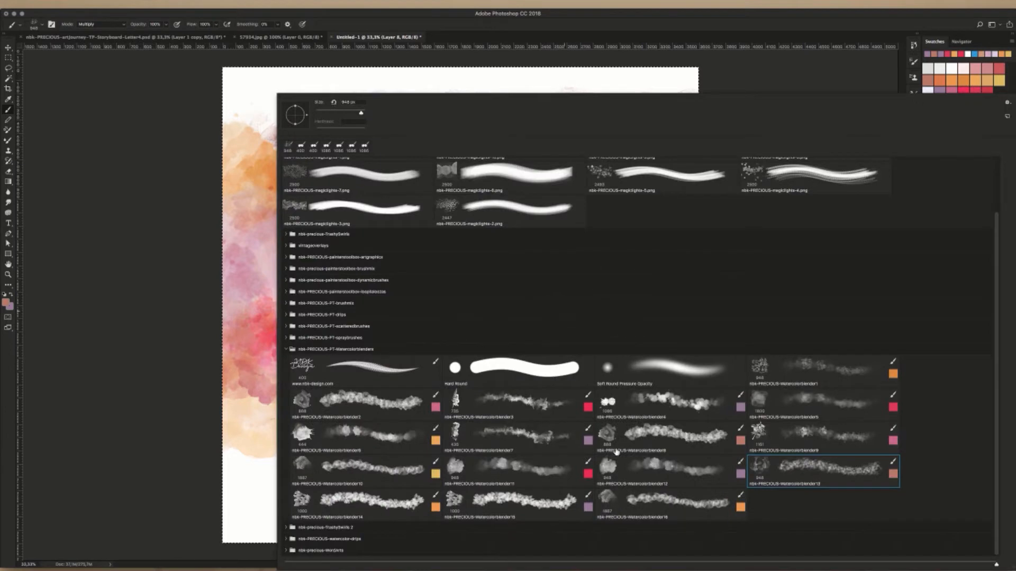
double_click(611, 503)
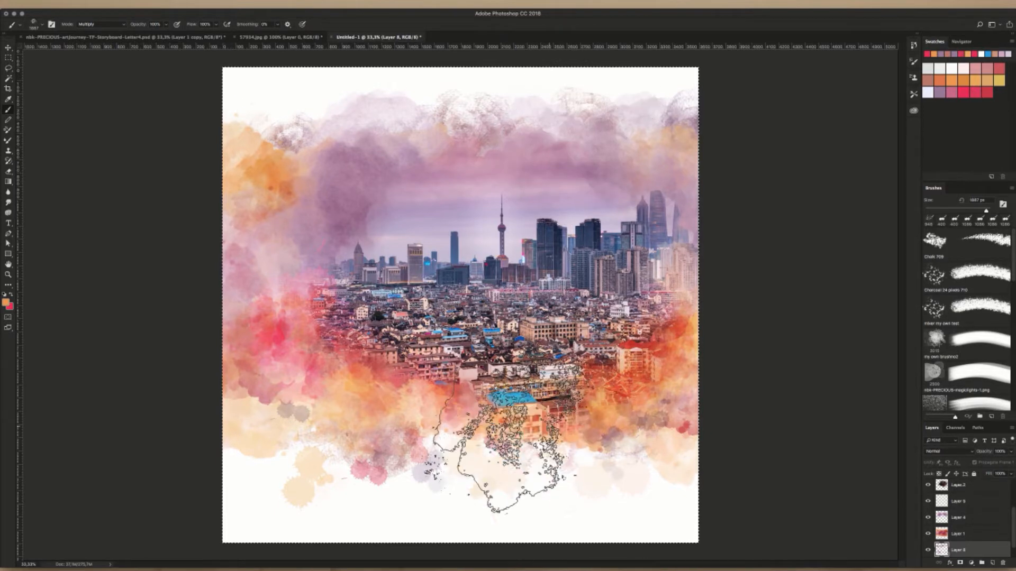
left_click(511, 429)
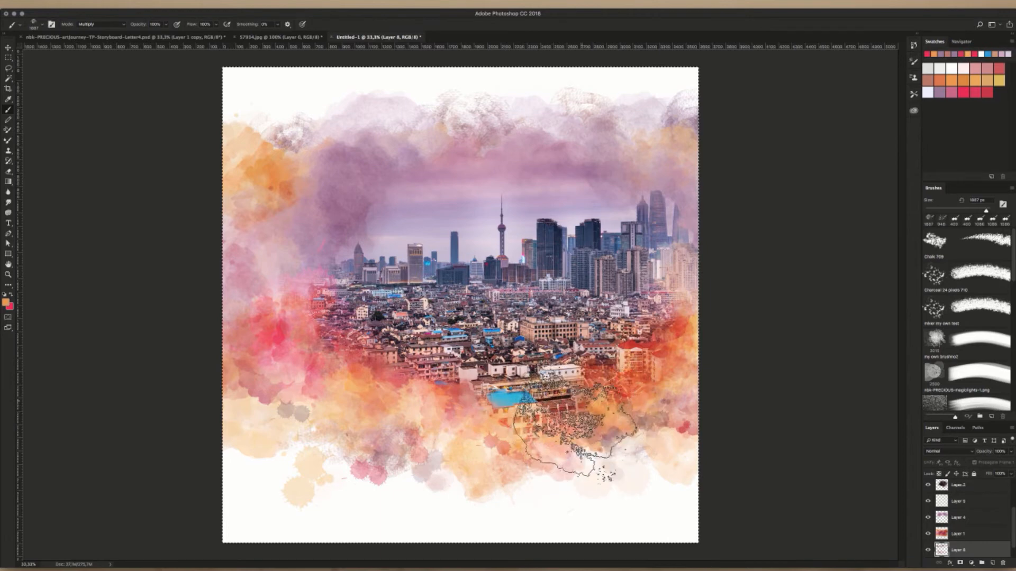
left_click(576, 435)
left_click(607, 416)
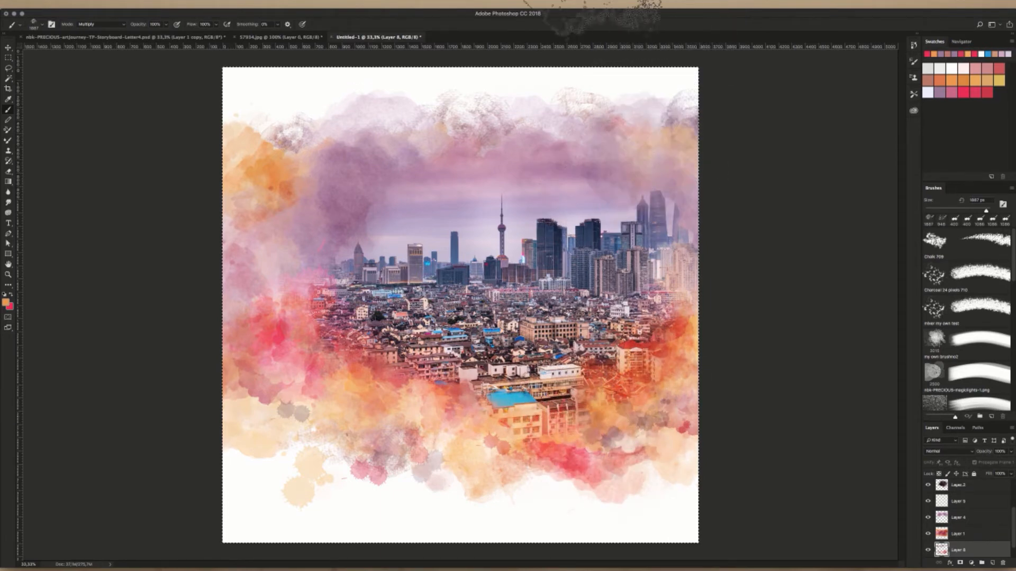
- Sample dark blue from a skyscraper and paint crimson and purple clouds along the watercolor's upper edge and left side
left_click(554, 228, "alt")
left_click(606, 131)
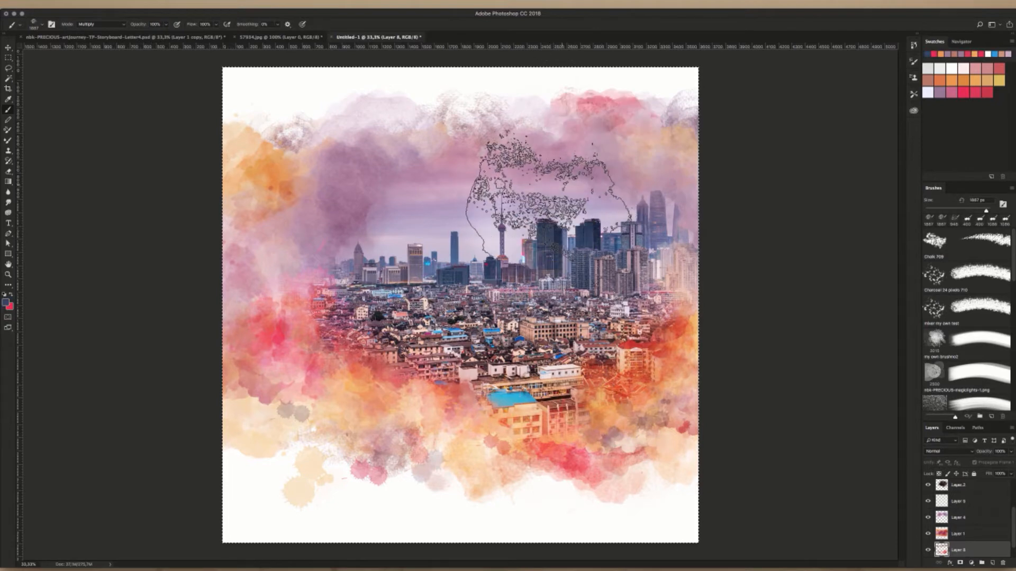
left_click(578, 160)
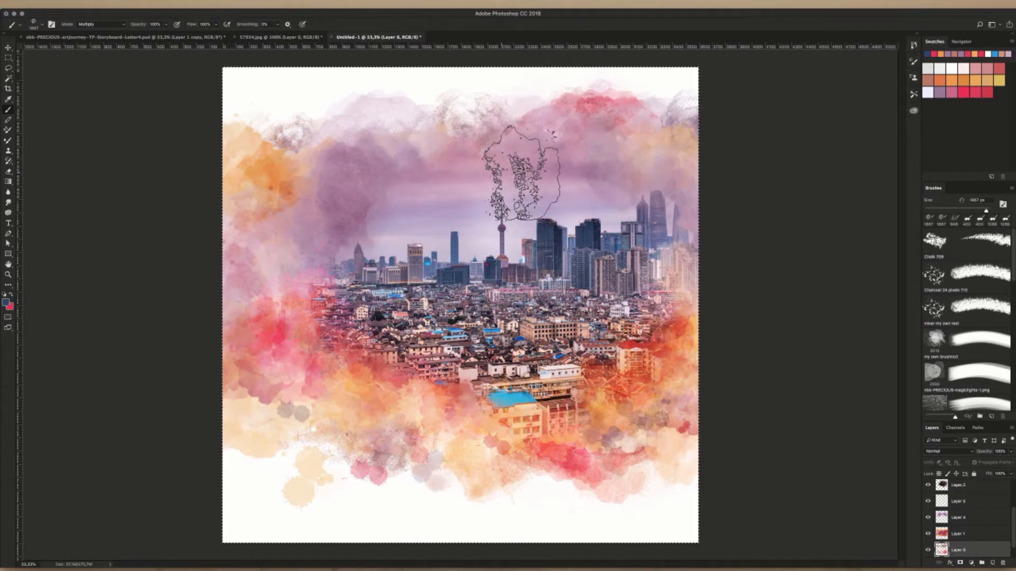
left_click(463, 140)
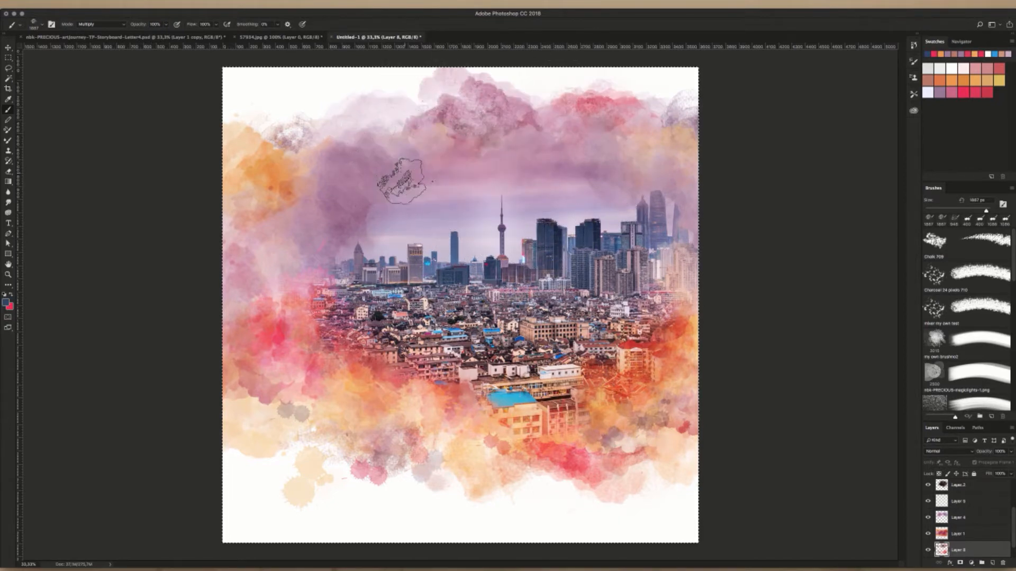
left_click(275, 201)
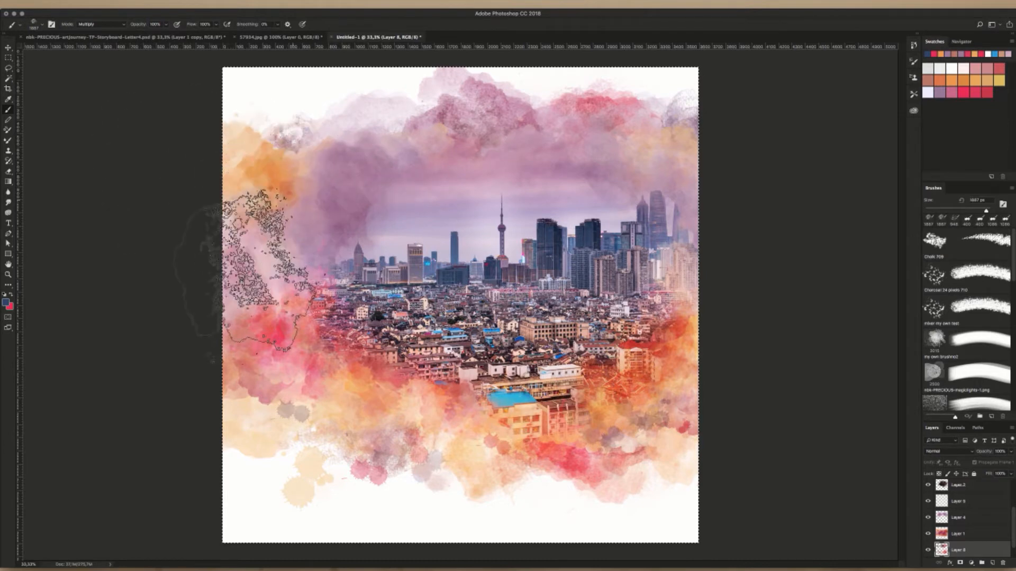
- Sample light peach tones from the painting and build up pink and crimson patches across the canvas's lower-left area
left_click(254, 423, "alt")
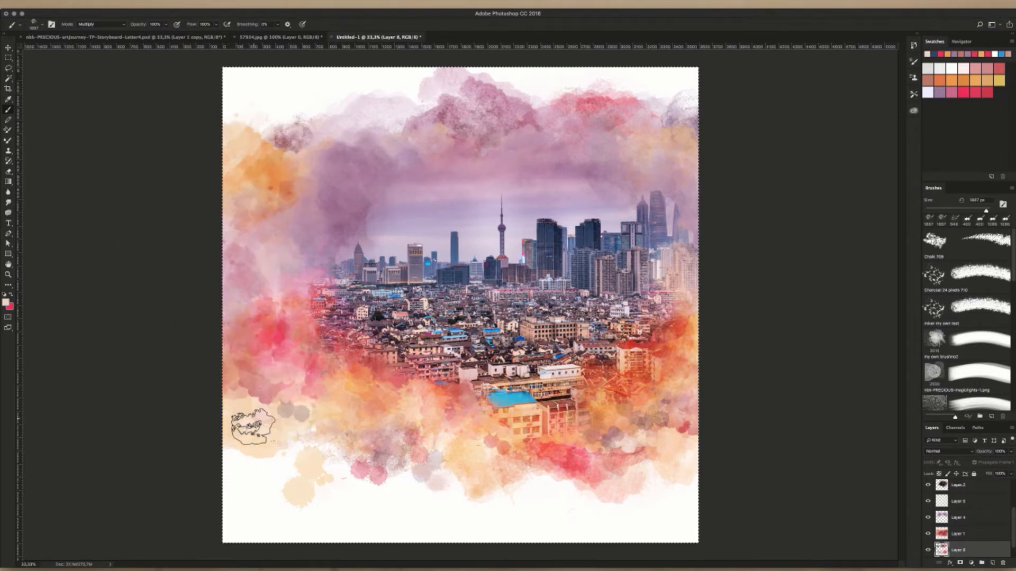
left_click(244, 453)
left_click(303, 431)
left_click(332, 426, "alt")
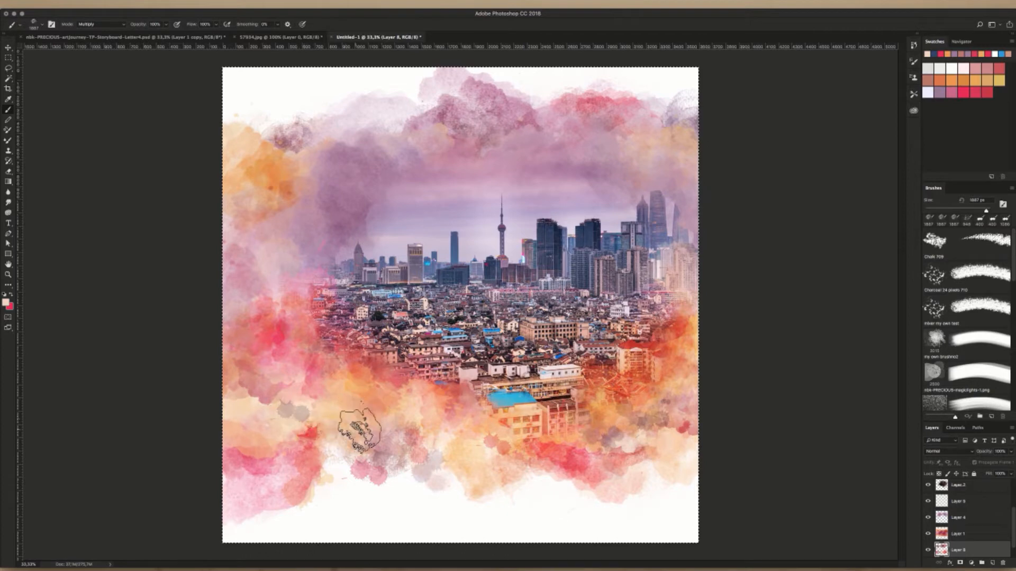
left_click(363, 431)
left_click(365, 465)
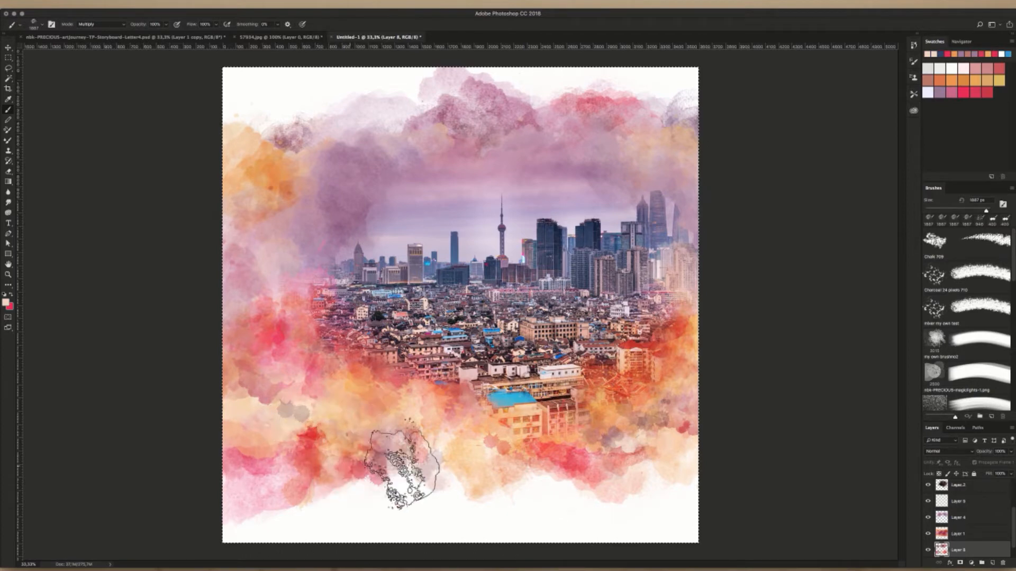
left_click(371, 477)
left_click(359, 402)
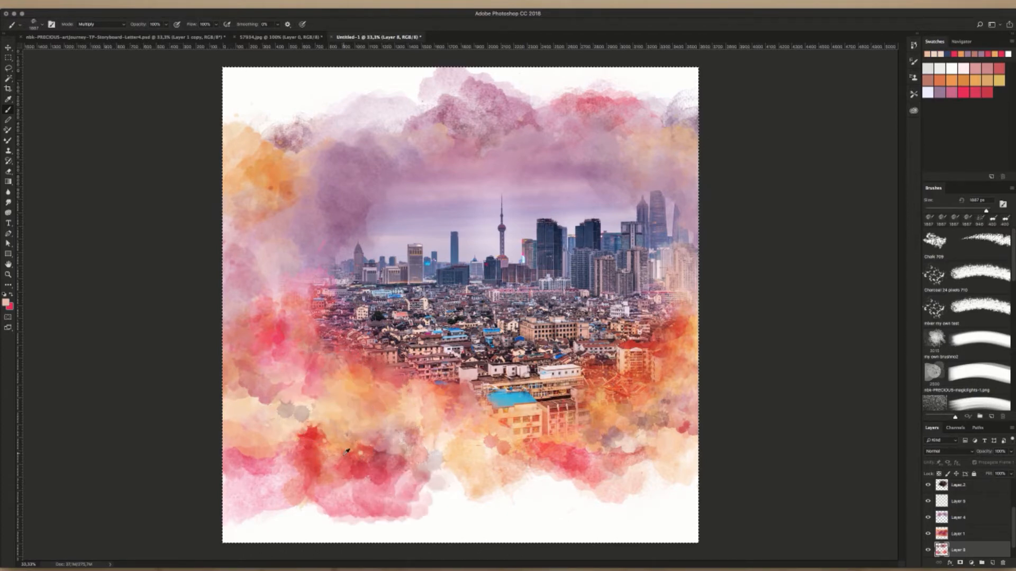
- Swap the brush colors, sample a light peach tone and paint peach wash across the white area below the watercolor
key("x")
left_click(445, 437)
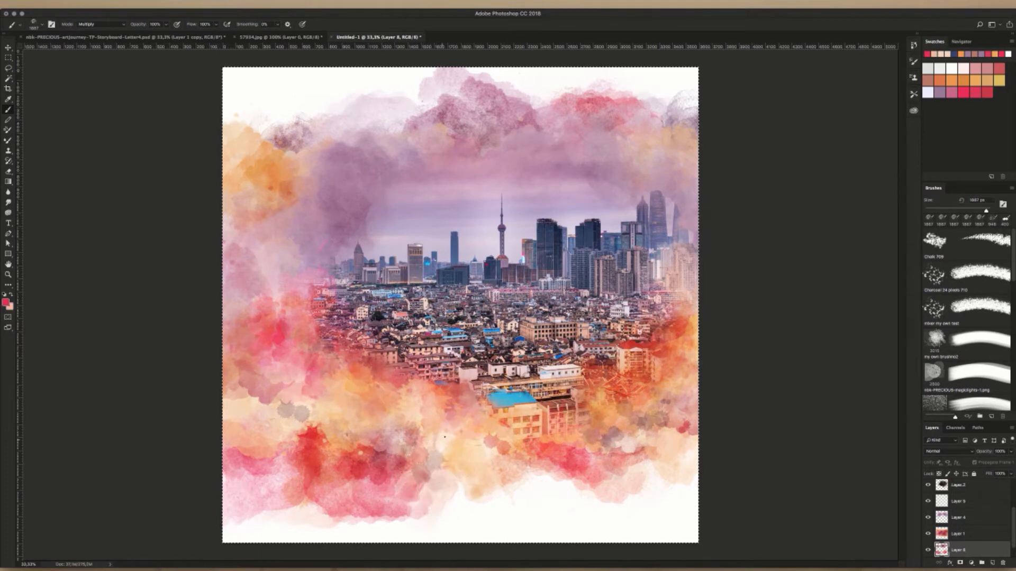
left_click(415, 413, "alt")
mouse_move(392, 460)
left_mouse_down()
mouse_move(379, 489)
mouse_move(474, 511)
mouse_move(456, 505)
left_mouse_up()
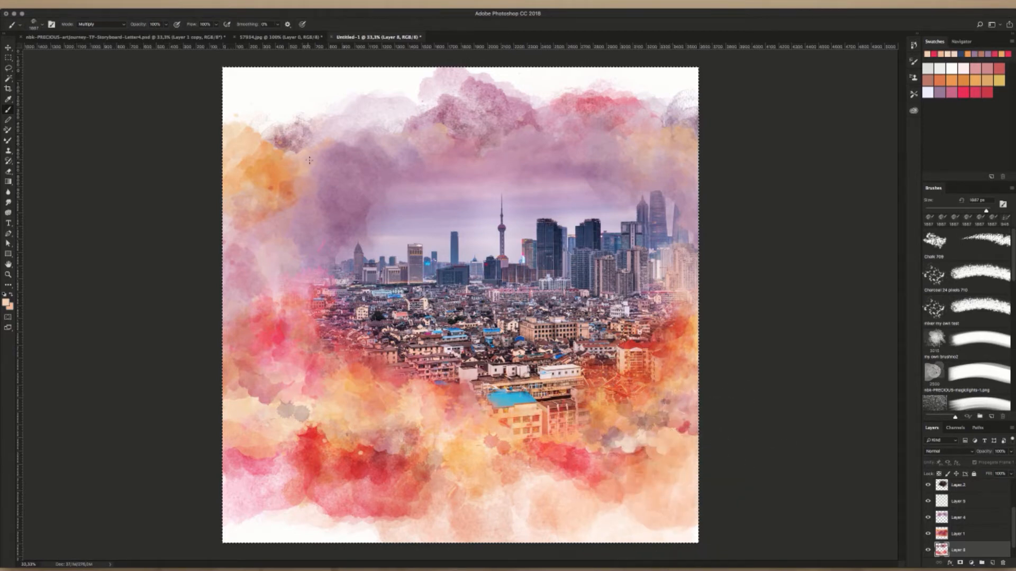
- Sample purple from the cloud beside the photo and paint brownish-purple wash across the canvas's upper-left corner and upper edge
left_click(335, 170, "alt")
mouse_move(286, 127)
left_mouse_down()
mouse_move(293, 117)
mouse_move(262, 148)
mouse_move(296, 98)
mouse_move(231, 95)
mouse_move(238, 116)
left_mouse_up()
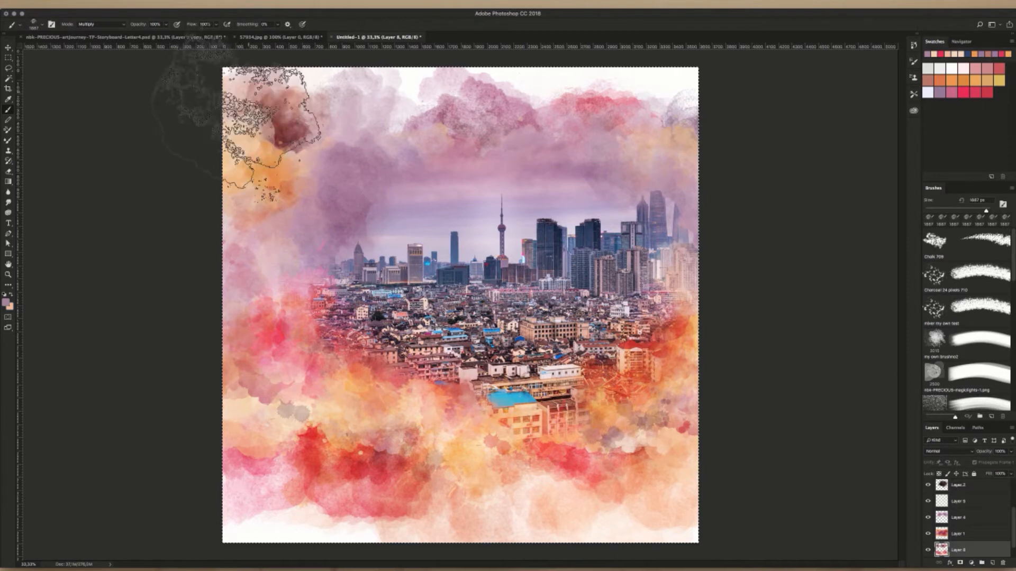
left_click_drag(394, 108, 415, 82)
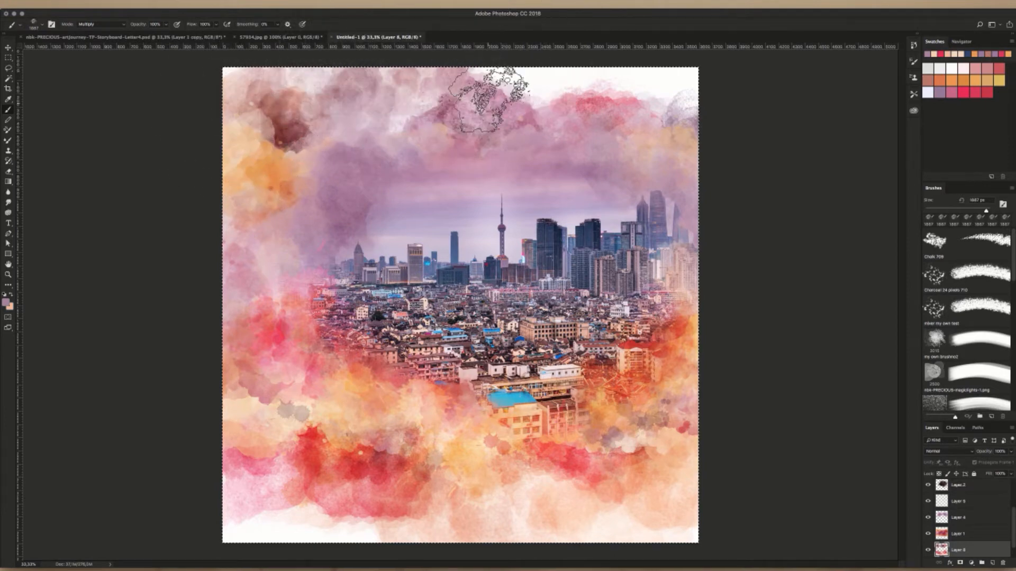
mouse_move(489, 98)
left_mouse_down()
mouse_move(646, 80)
mouse_move(658, 90)
mouse_move(637, 115)
mouse_move(658, 114)
mouse_move(532, 79)
left_mouse_up()
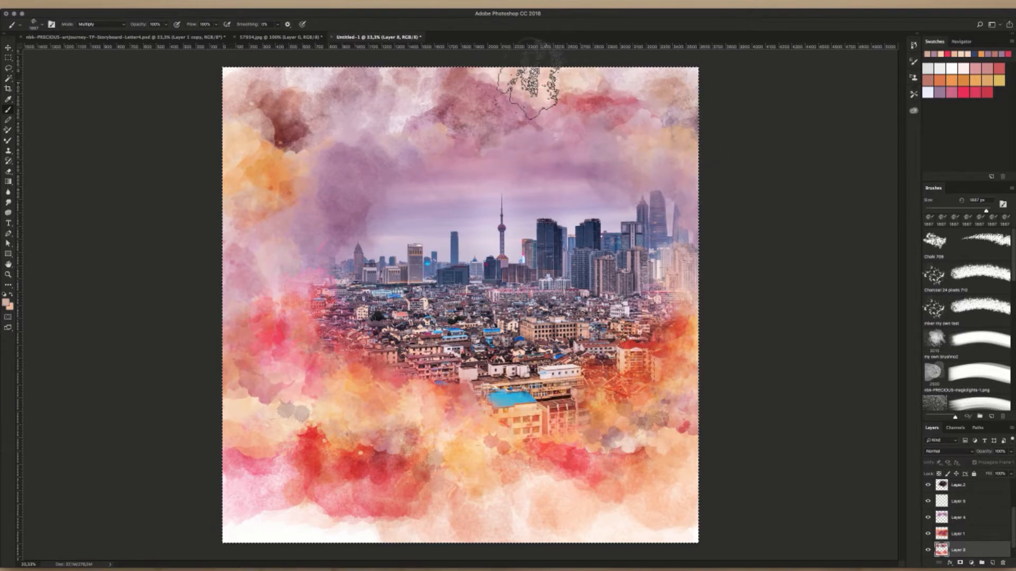
- Fill the remaining white areas along the upper edge and lower-left corner with beige and brown strokes, finishing with the Move tool
mouse_move(416, 97)
left_mouse_down()
mouse_move(394, 98)
mouse_move(438, 91)
mouse_move(263, 77)
mouse_move(296, 104)
left_mouse_up()
mouse_move(286, 481)
left_mouse_down()
mouse_move(283, 510)
mouse_move(275, 492)
mouse_move(340, 506)
left_mouse_up()
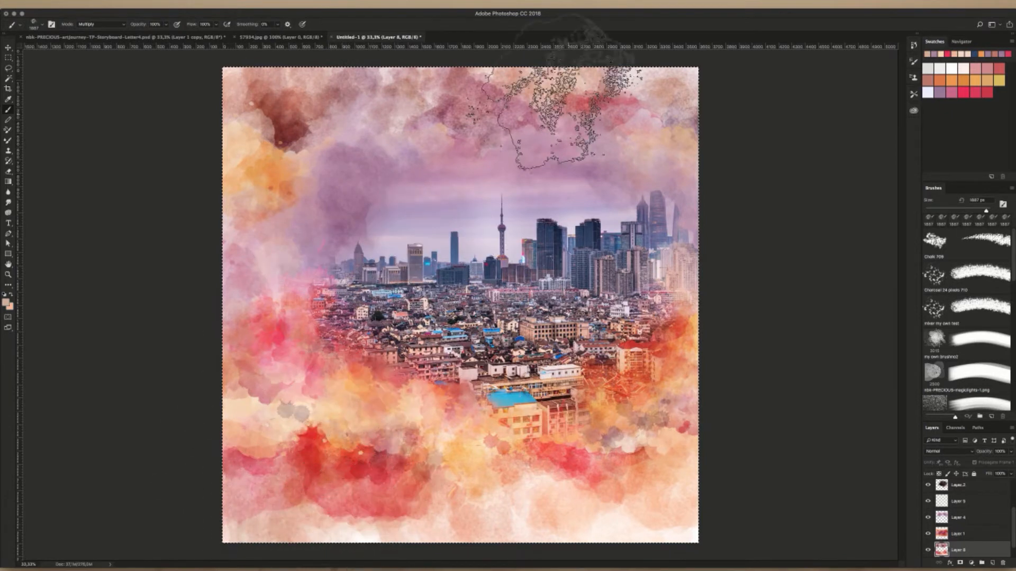
mouse_move(638, 87)
left_mouse_down()
mouse_move(664, 69)
mouse_move(692, 88)
mouse_move(666, 63)
mouse_move(708, 71)
mouse_move(625, 95)
left_mouse_up()
left_click(477, 98)
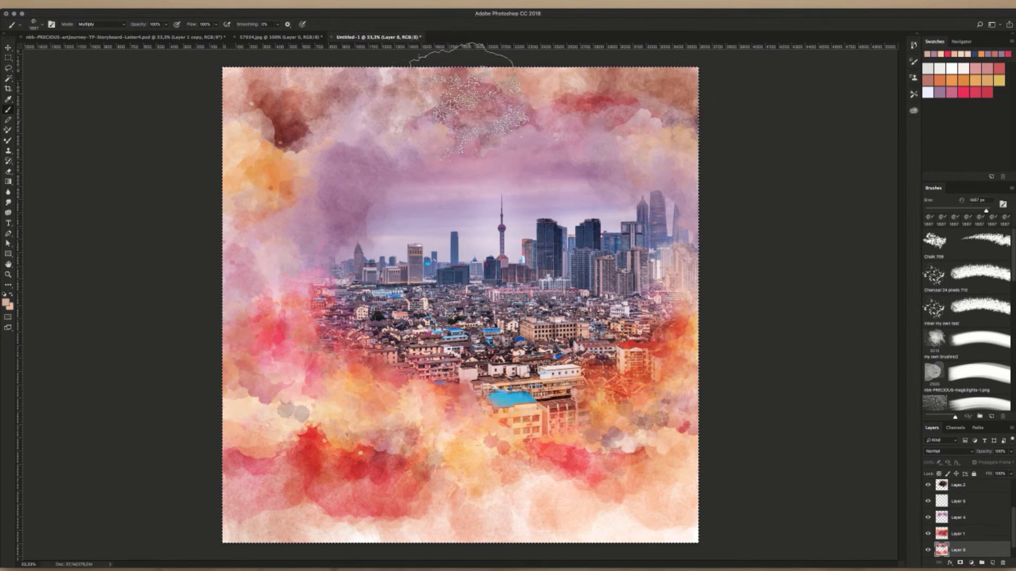
left_click(403, 74)
left_click(376, 93)
left_click(278, 108)
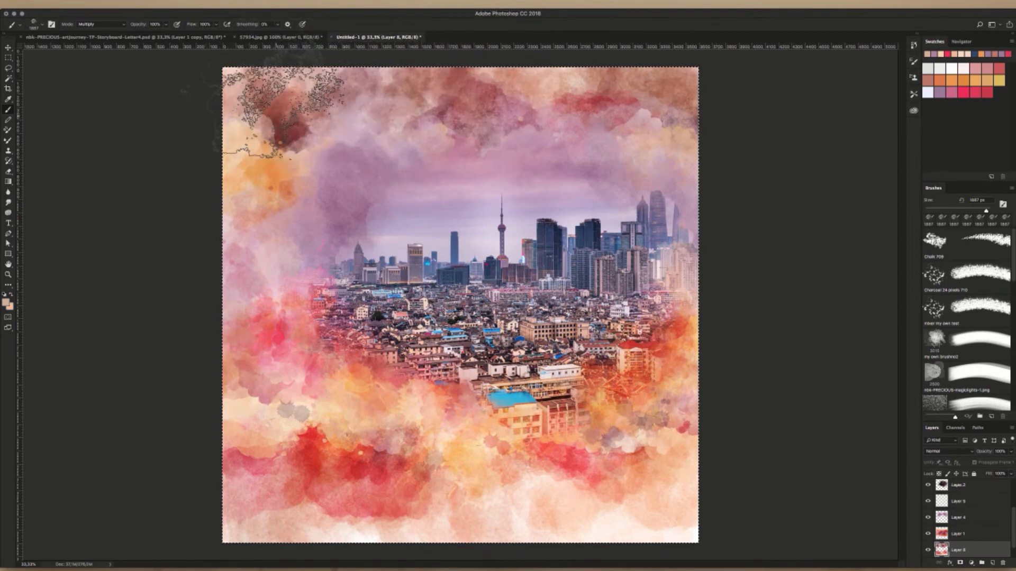
left_click(259, 195)
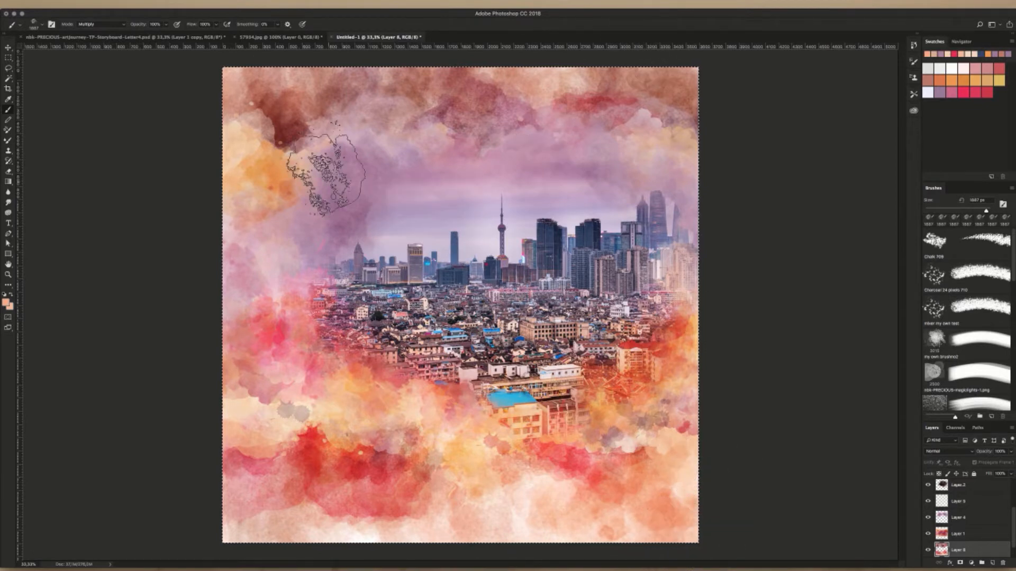
key("v")
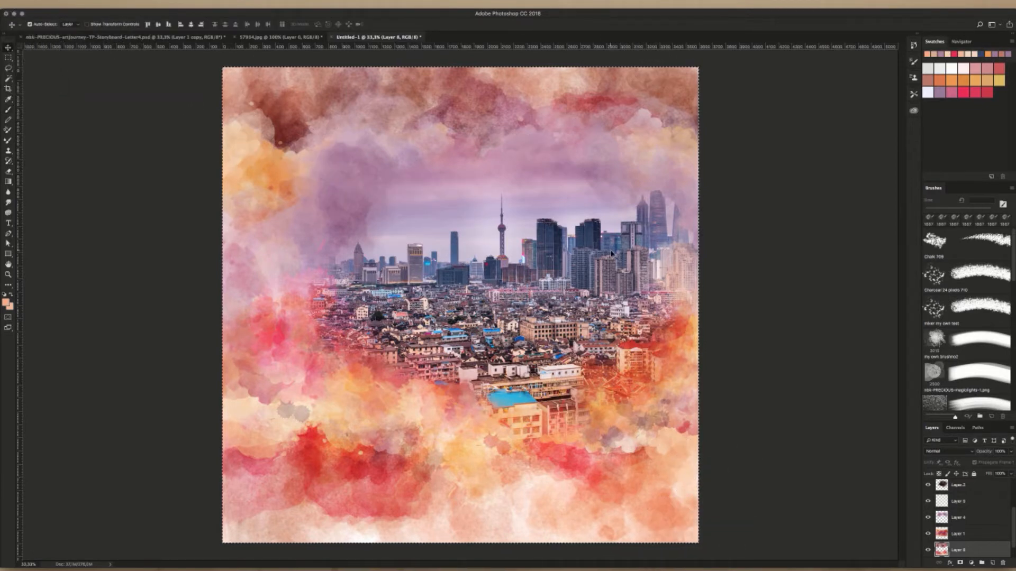
- Clear the selection around the full canvas
key("super+Up")
key("super+Down")
key("super+d")
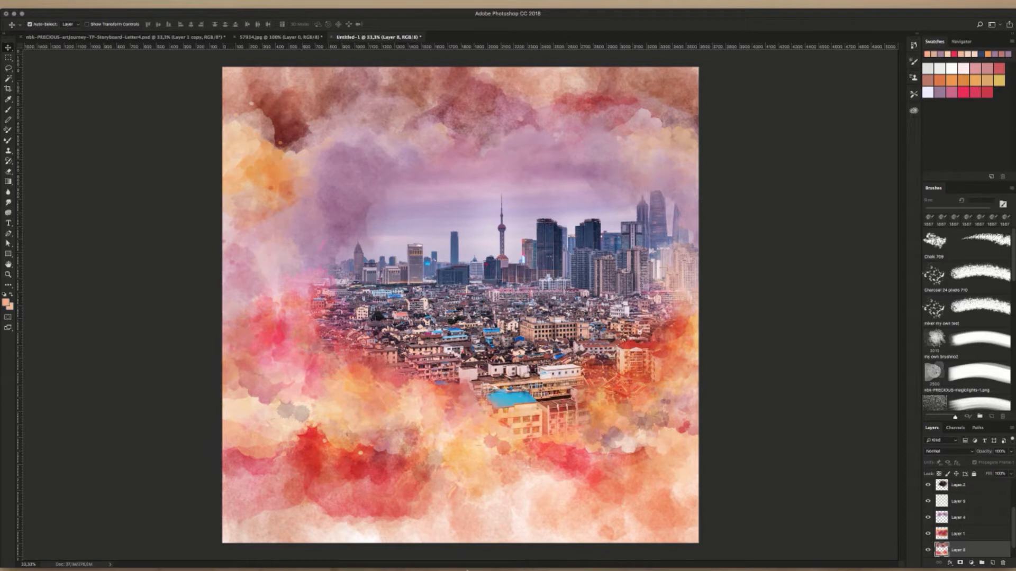
- Switch to Adobe Bridge and open nbk-PRECIOUS-artgraphics06.png from the nbk-PRECIOUS-artgraphics-loops folder in Photoshop
left_click(420, 570)
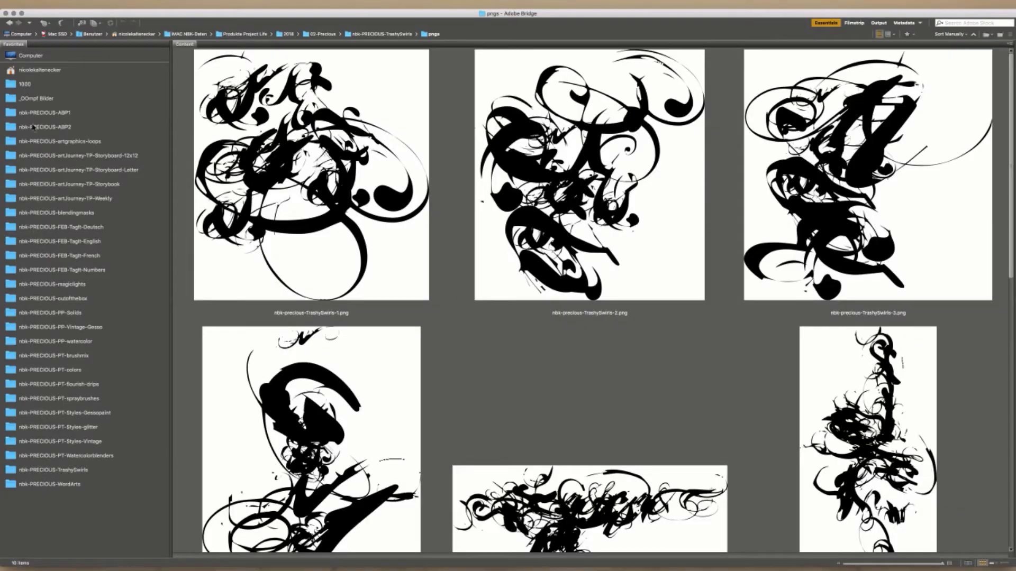
left_click(106, 141)
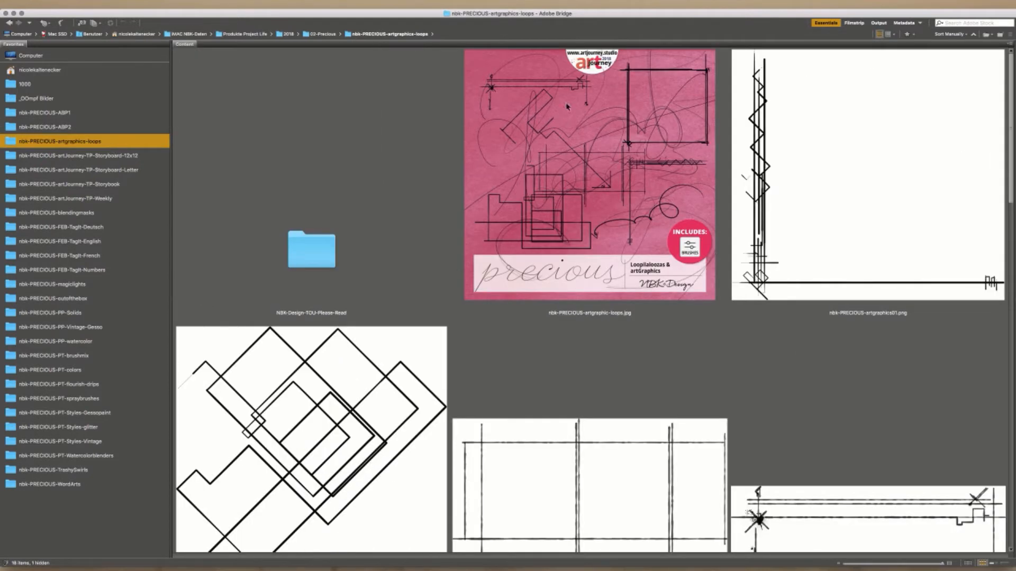
scroll(918, 209, "down", 10)
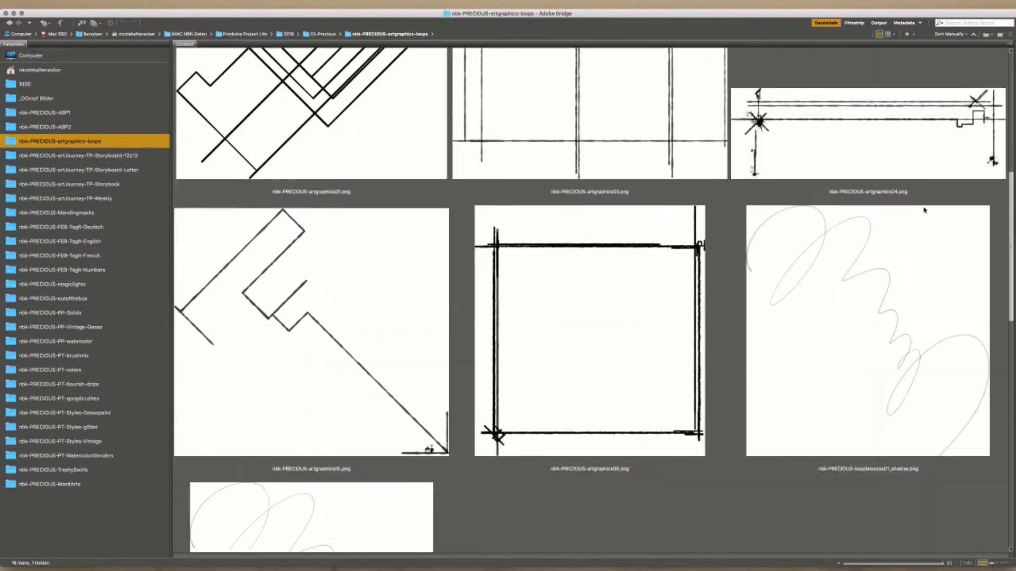
scroll(825, 215, "down", 4)
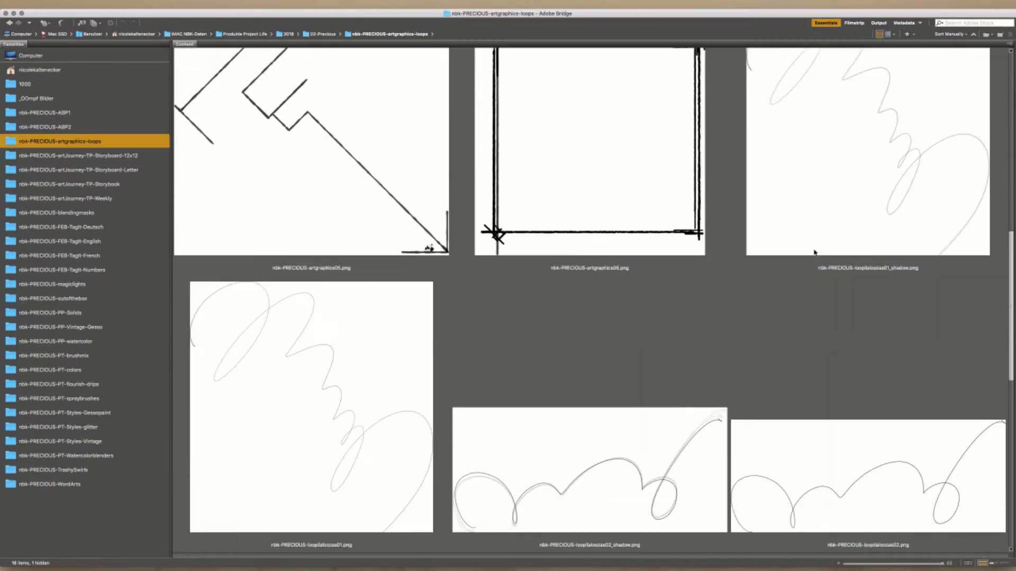
double_click(658, 191)
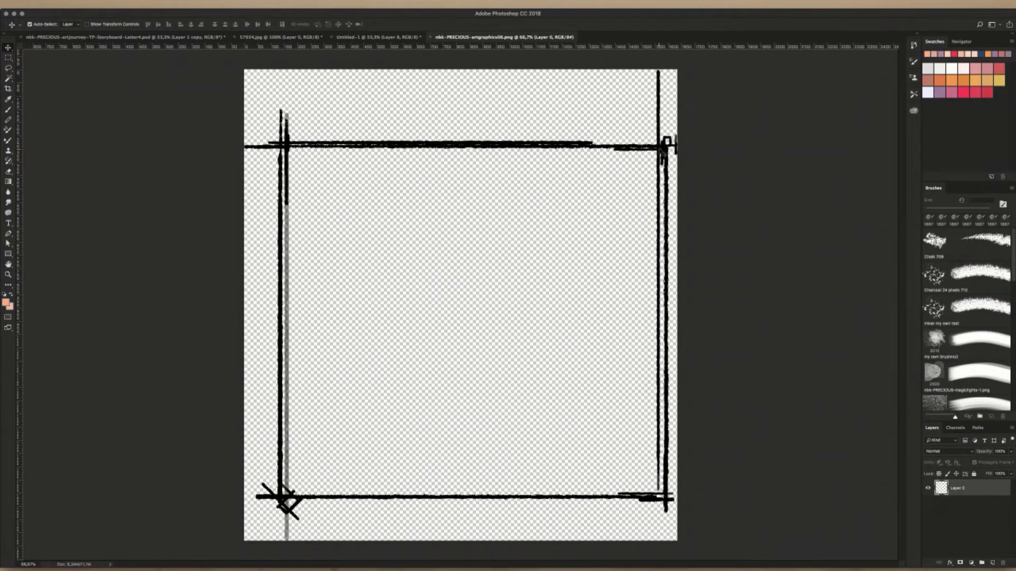
- Bring the sketched black frame into the Untitled-1 document, place it over the cityscape and rotate it slightly counterclockwise
left_click_drag(658, 147, 469, 44)
left_click_drag(365, 149, 401, 150)
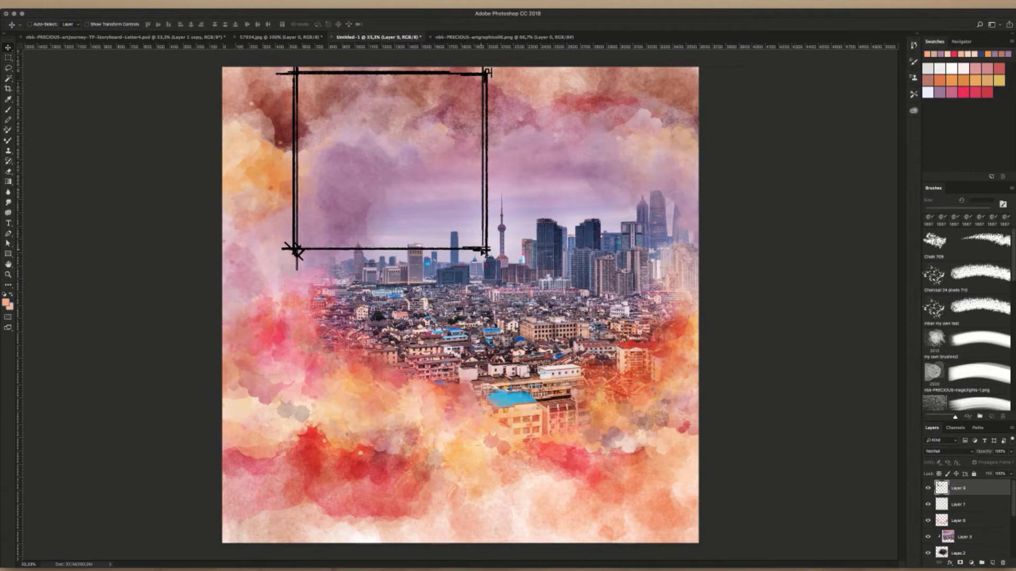
mouse_move(485, 253)
left_mouse_down()
mouse_move(584, 424)
mouse_move(582, 360)
left_mouse_up()
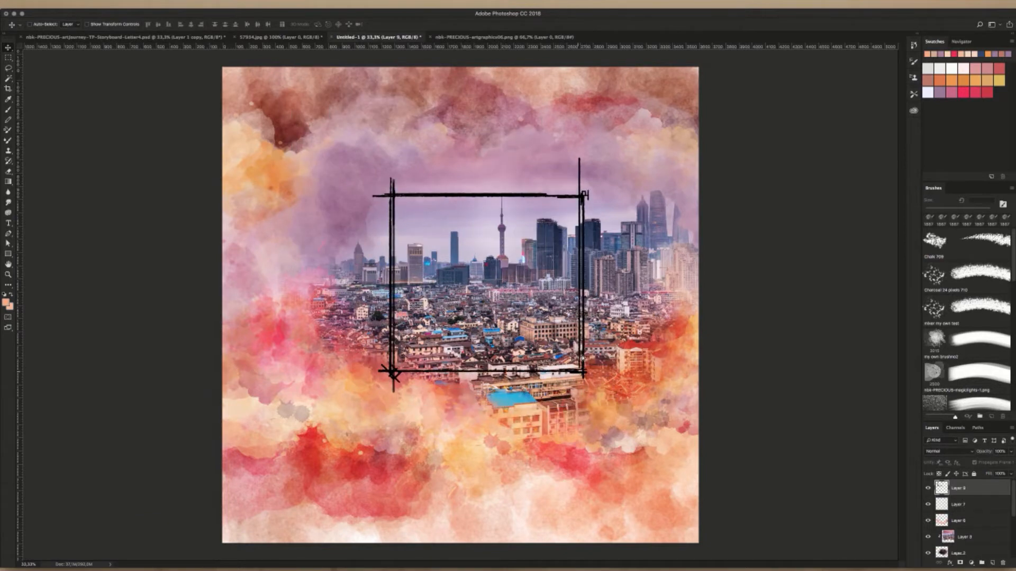
key("ctrl+t")
mouse_move(647, 159)
left_mouse_down()
mouse_move(616, 115)
mouse_move(572, 153)
mouse_move(555, 153)
mouse_move(578, 167)
left_mouse_up()
key("Return")
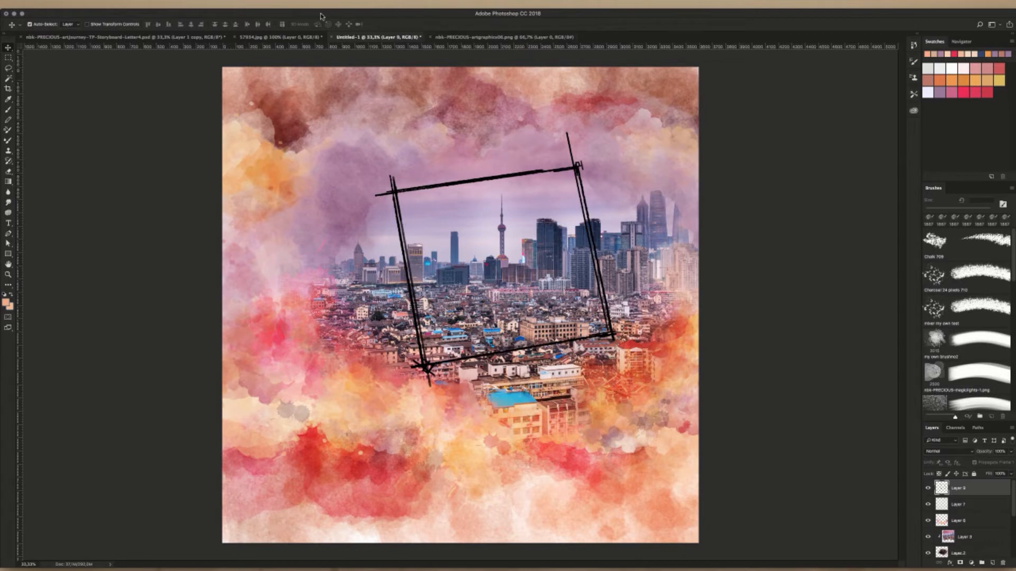
- Display the layer styles collection and enlarge it to show all style presets
left_click(258, 6)
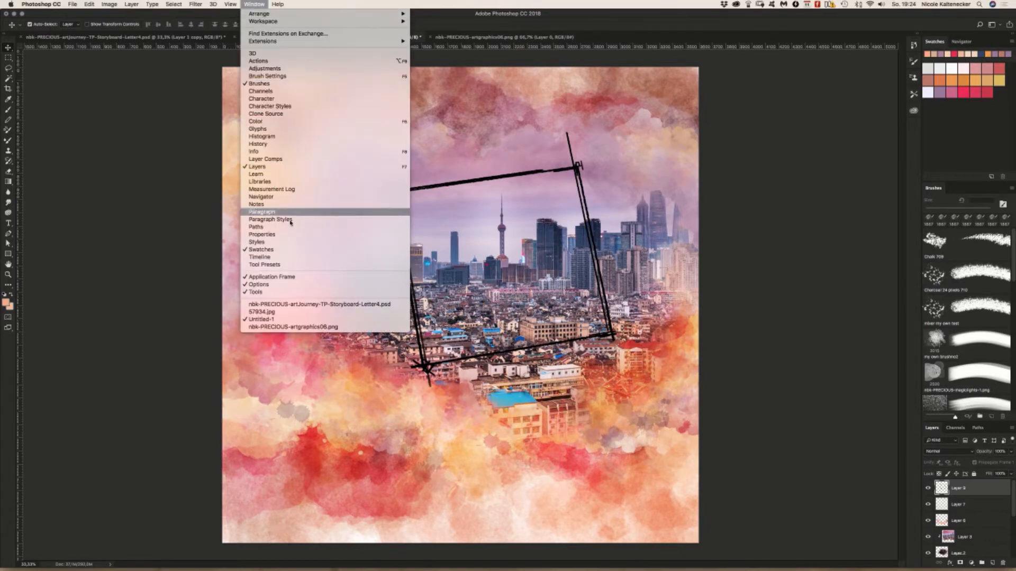
left_click(330, 244)
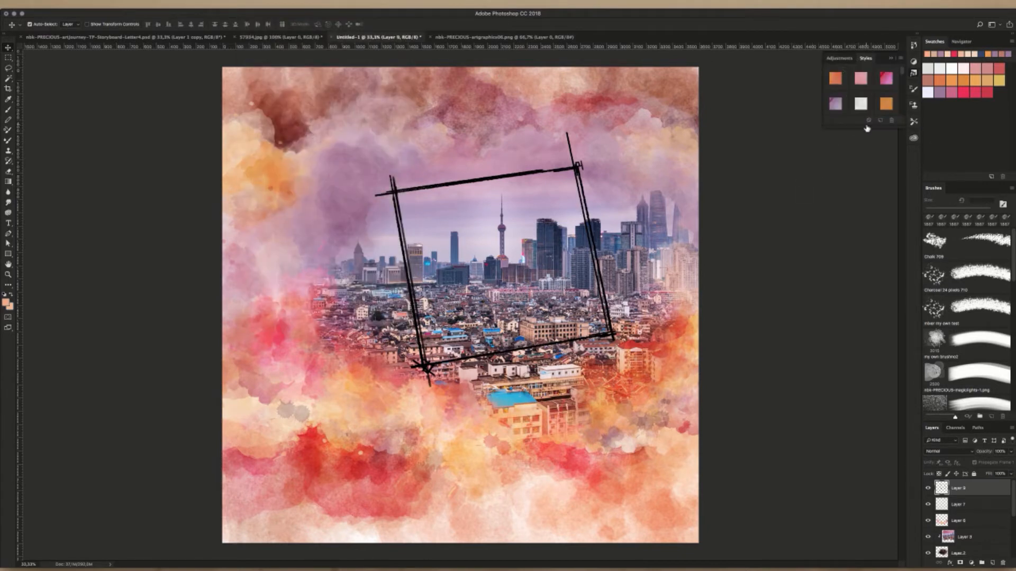
left_click_drag(862, 127, 849, 532)
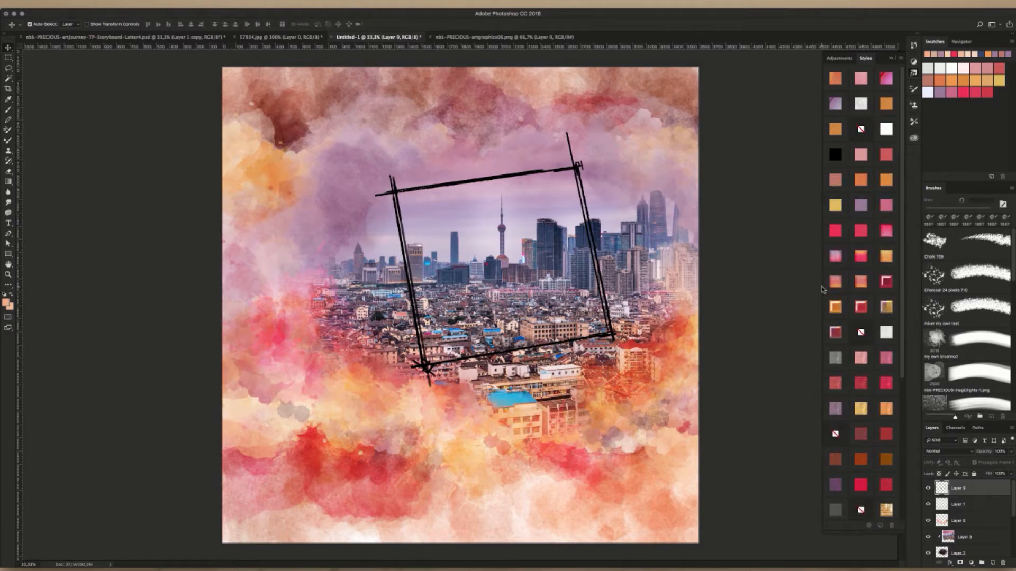
left_click_drag(822, 289, 756, 328)
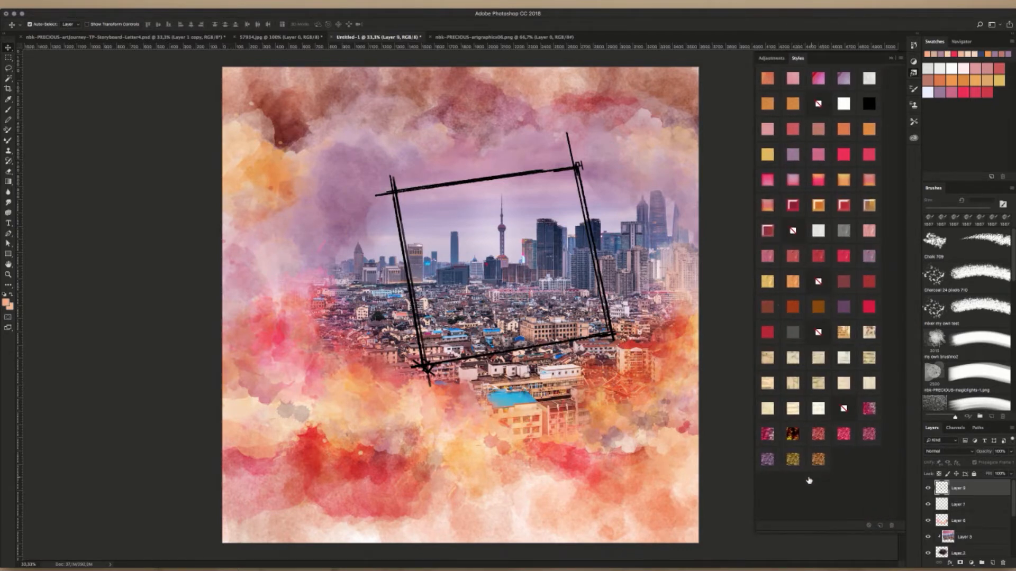
- Try several glitter styles on the frame layer and settle on the gold glitter style
left_click(792, 434)
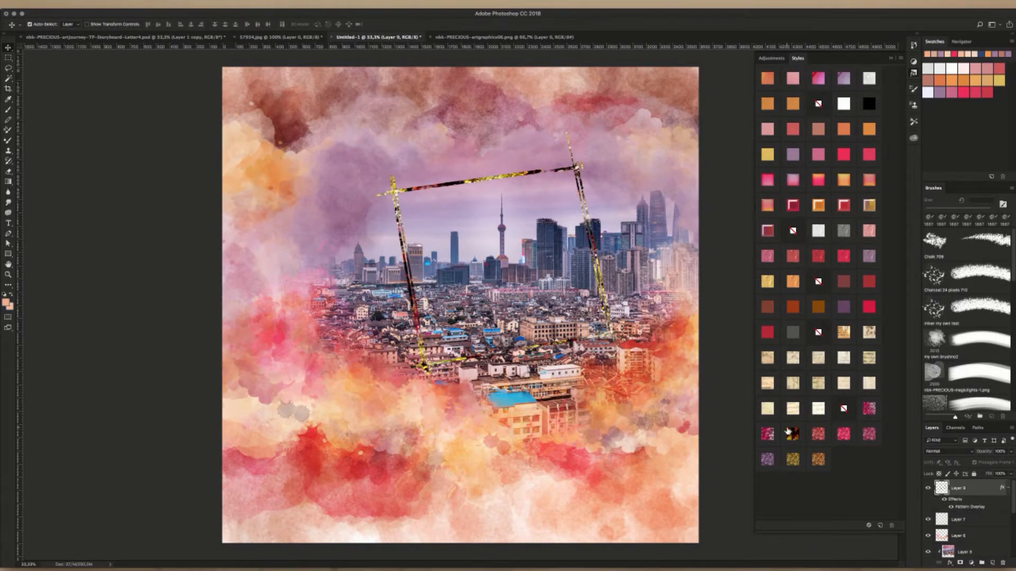
left_click(775, 436)
left_click(768, 459)
left_click(788, 460)
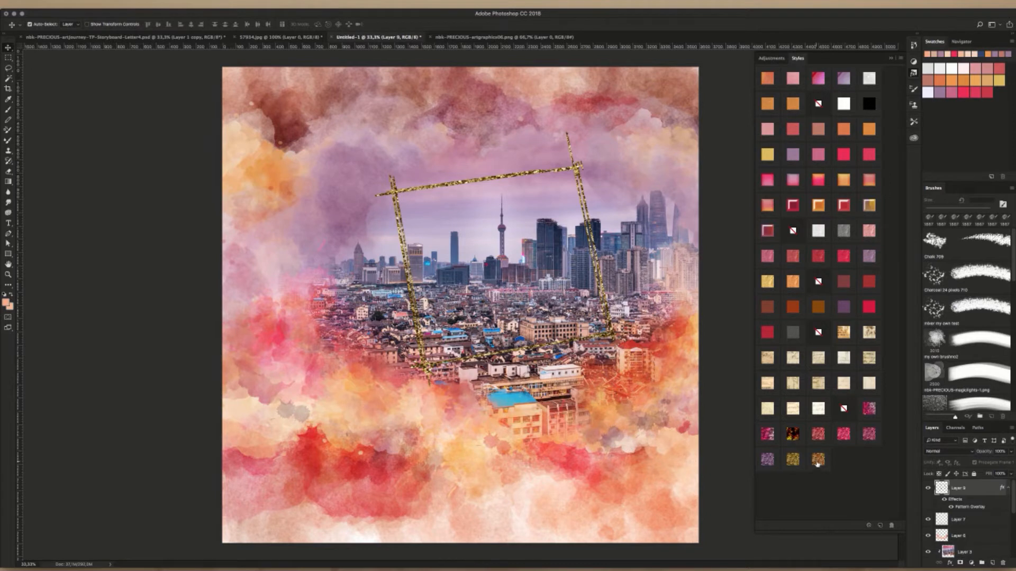
left_click(868, 435)
left_click(795, 458)
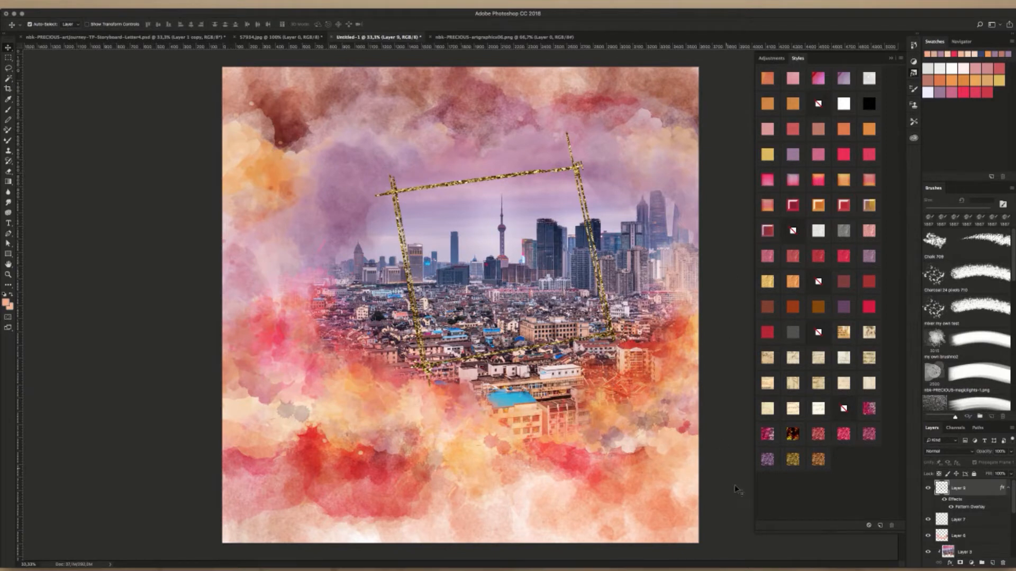
- Add a new layer with default settings directly above Layer 1
scroll(1014, 506, "down", 5)
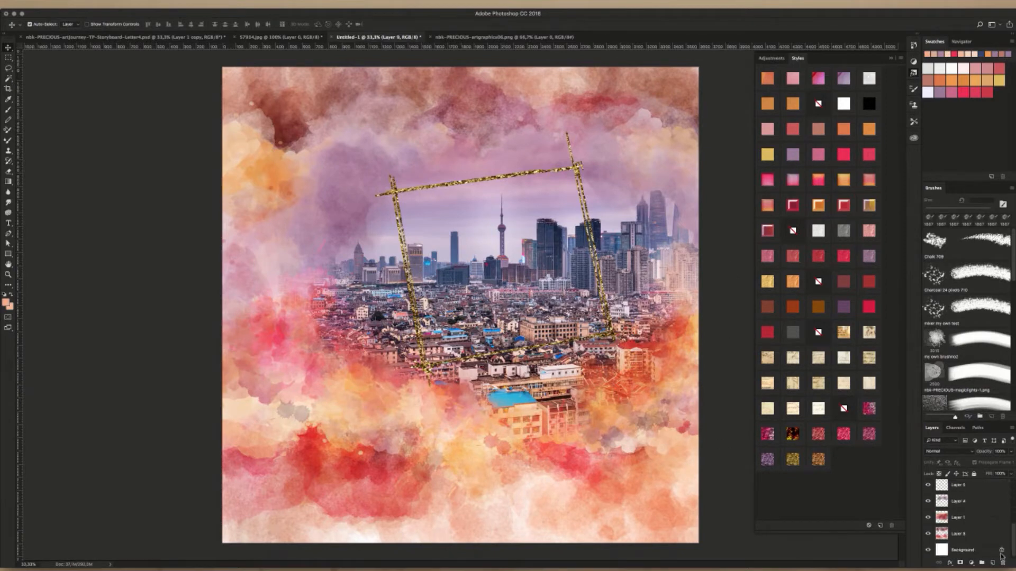
left_click(972, 520)
key("super+shift+n")
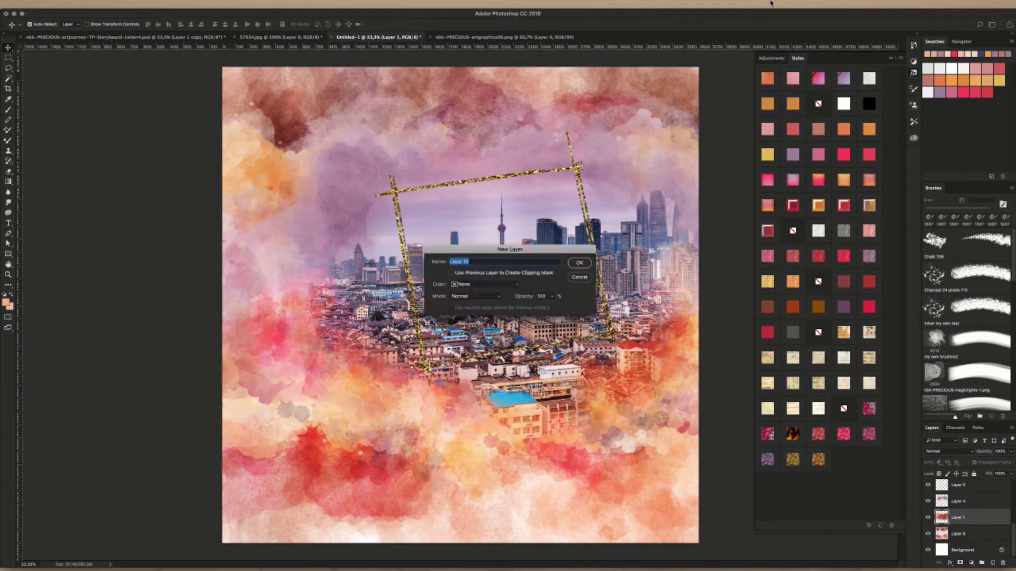
key("Return")
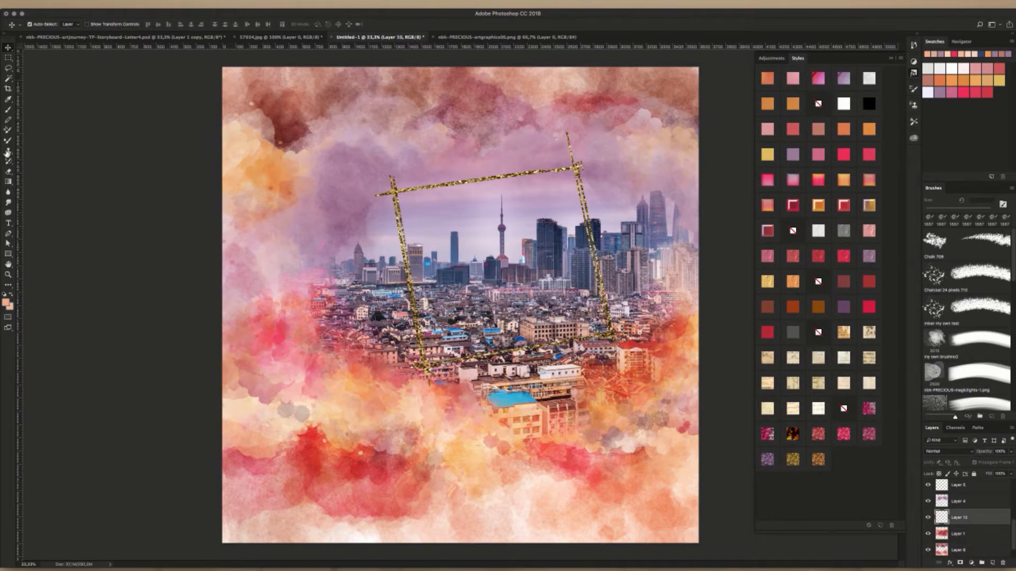
- Choose the nbk-PRECIOUS-Watercolorblender7 brush and paint purple strokes in the sky clouds and the watercolor below the photo
left_click(8, 110)
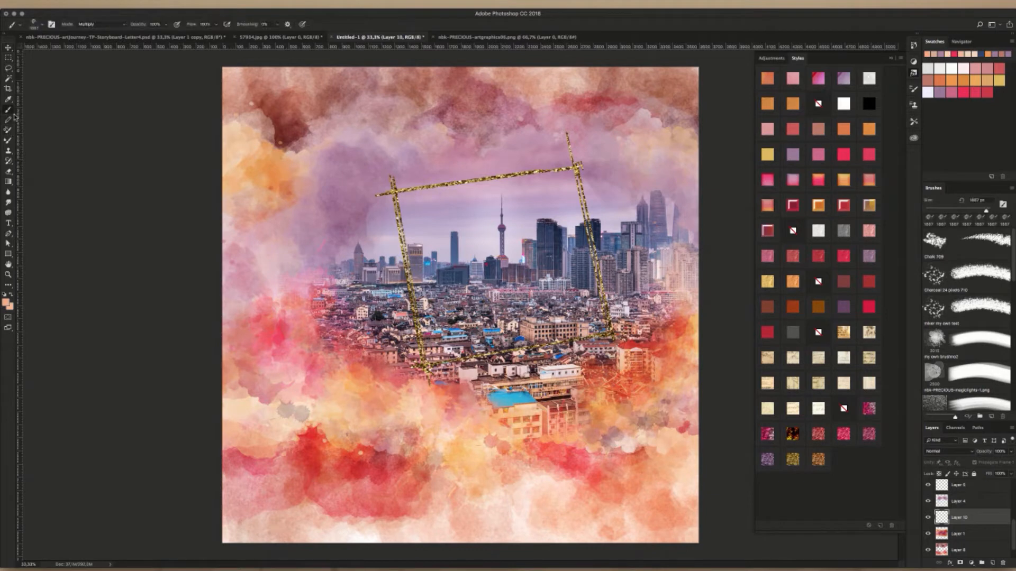
right_click(520, 316)
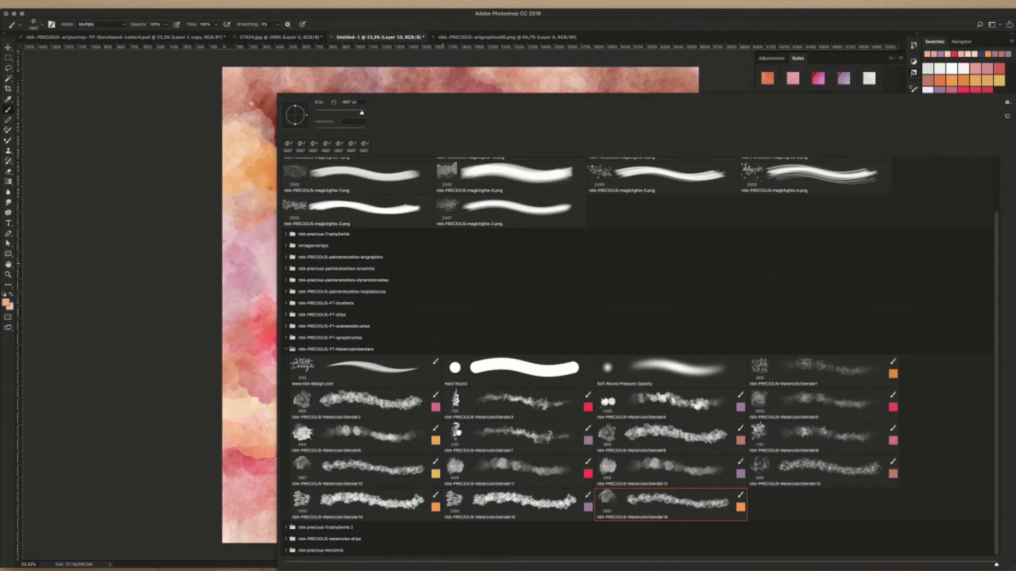
double_click(458, 433)
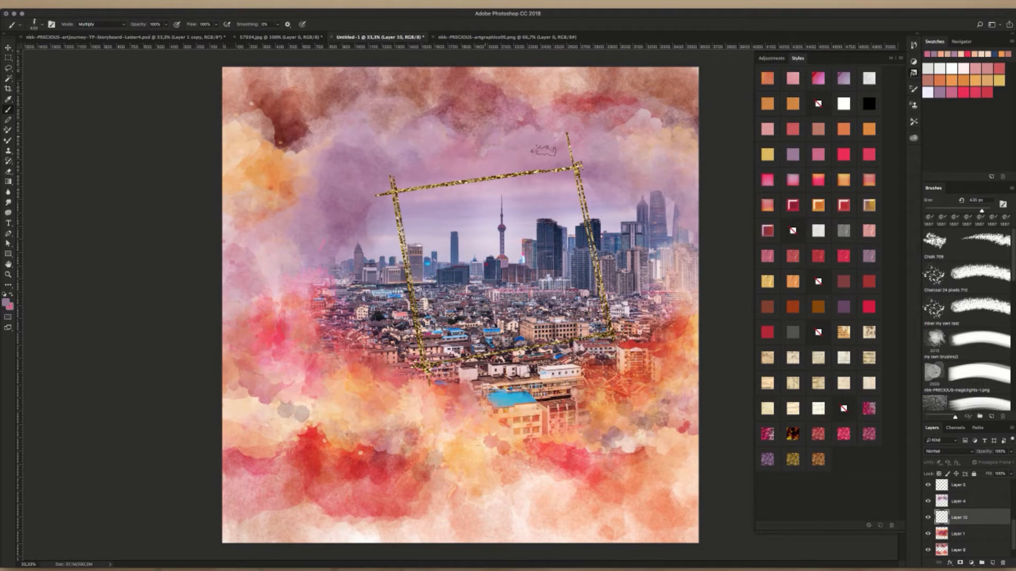
left_click_drag(630, 133, 680, 159)
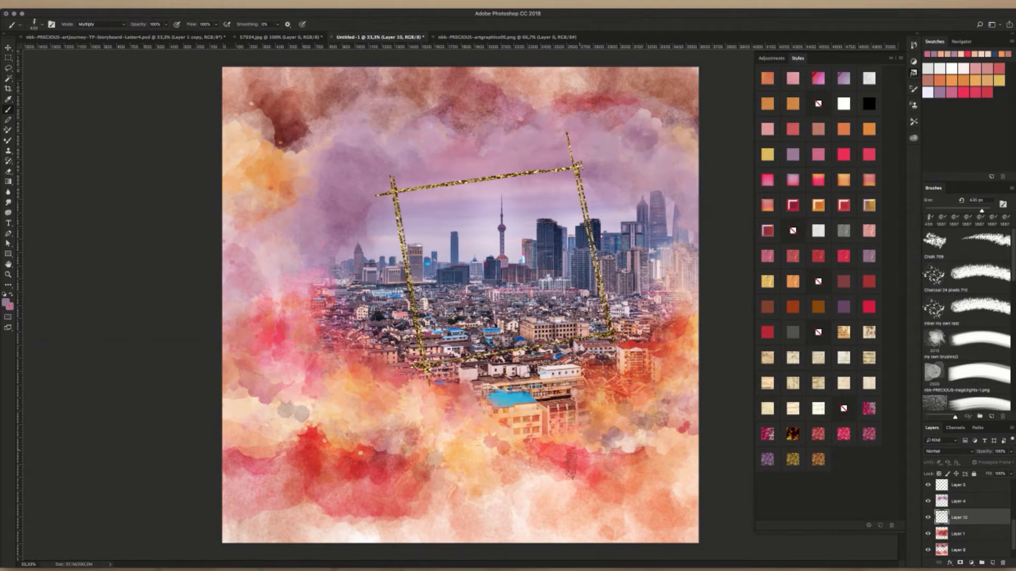
mouse_move(568, 463)
left_mouse_down()
mouse_move(494, 466)
mouse_move(442, 424)
mouse_move(365, 407)
mouse_move(328, 370)
mouse_move(365, 392)
mouse_move(360, 418)
mouse_move(490, 473)
mouse_move(561, 465)
left_mouse_up()
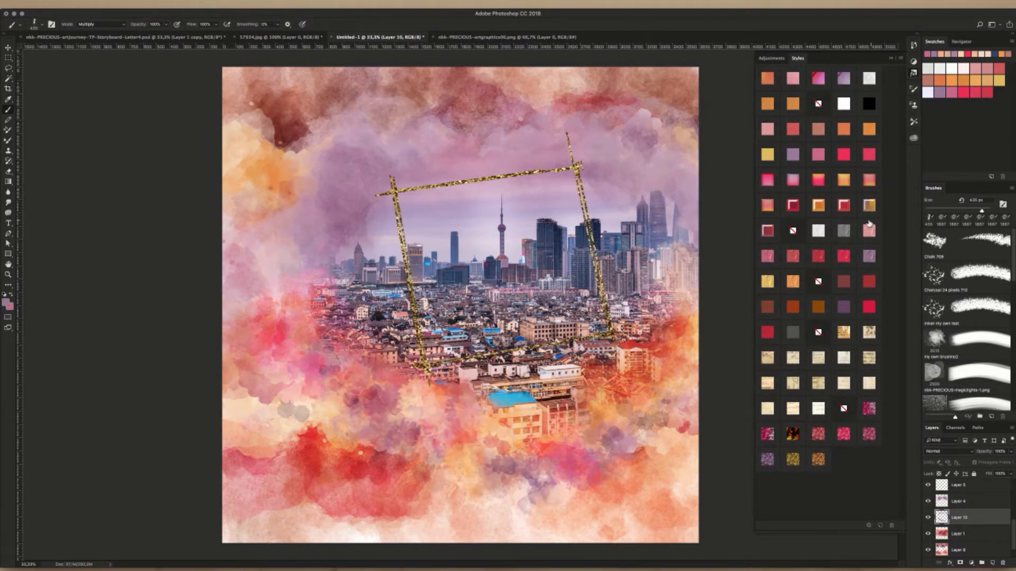
- Try the gray and white texture styles on the new paint layer, settling on the pink gesso texture style
left_click(845, 230)
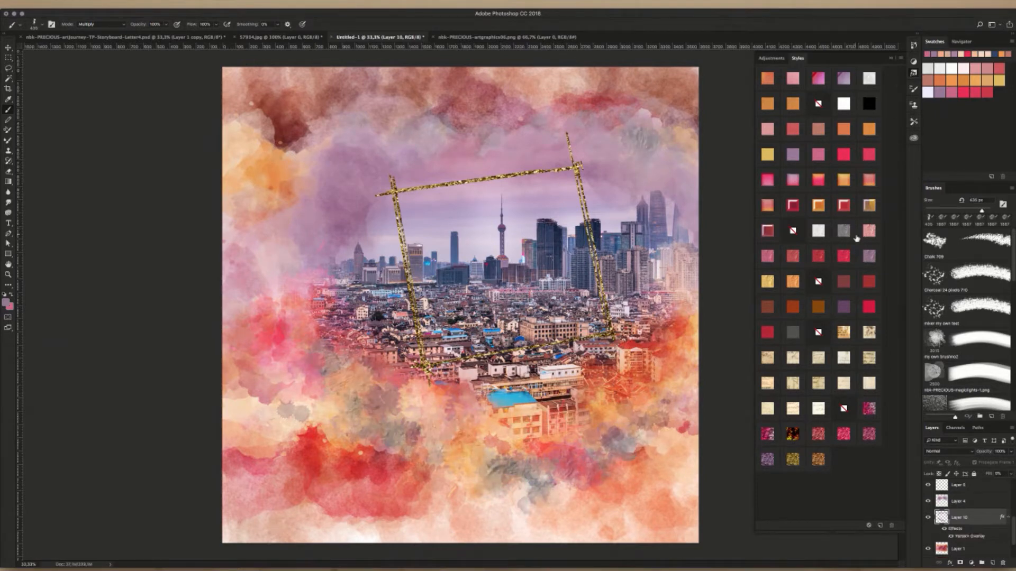
left_click(818, 233)
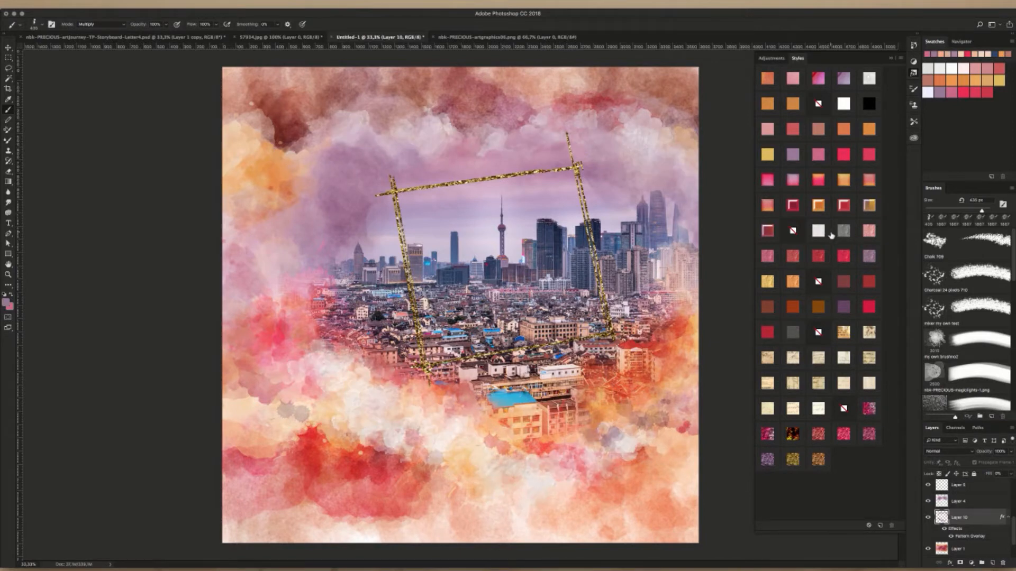
left_click(869, 231)
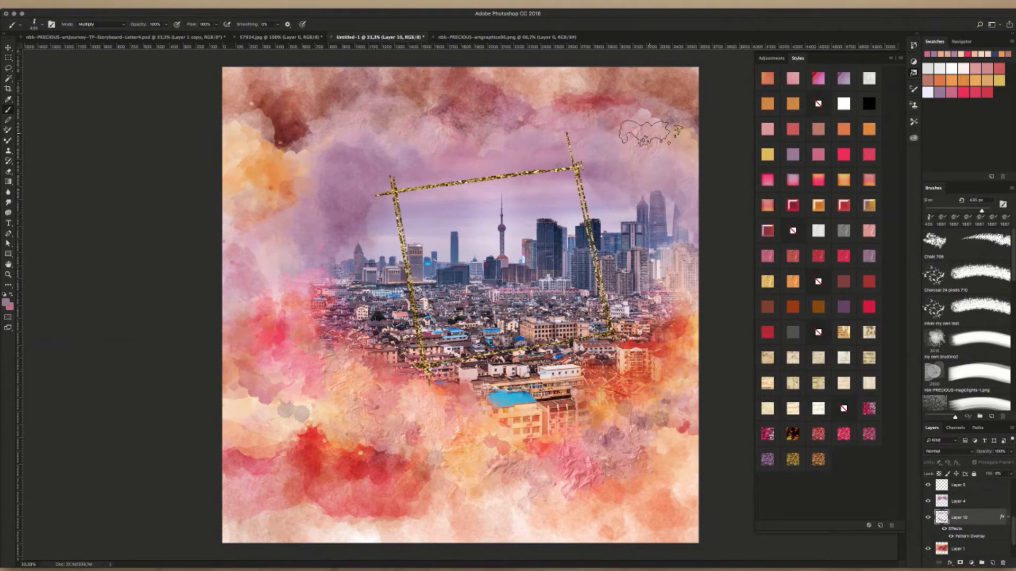
- Paint more pink gesso-textured strokes through the clouds above the skyline and toward the upper-left area
mouse_move(633, 162)
left_mouse_down()
mouse_move(670, 100)
mouse_move(447, 218)
left_mouse_up()
key("super+r")
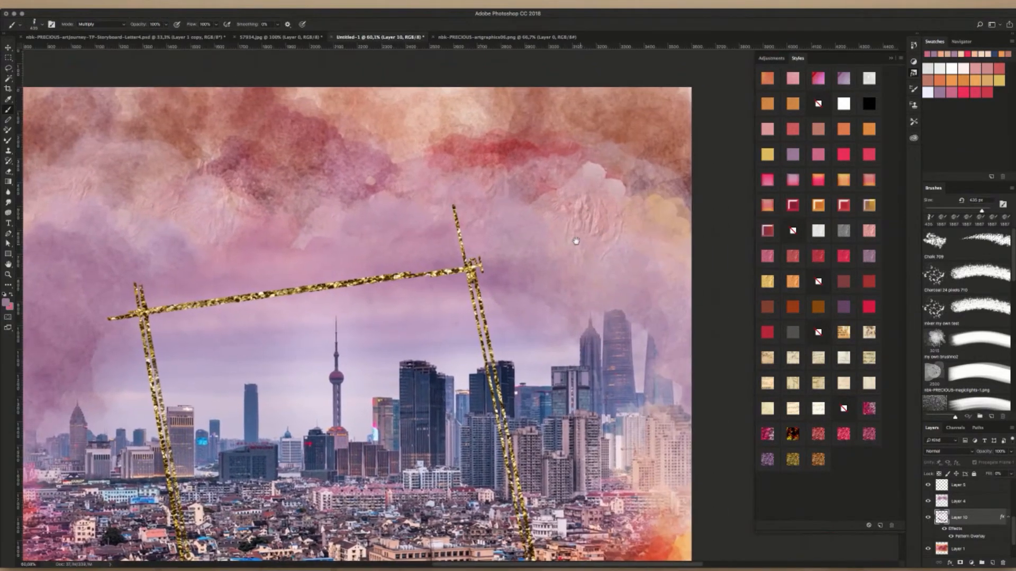
mouse_move(602, 225)
left_mouse_down()
mouse_move(559, 220)
mouse_move(520, 186)
mouse_move(528, 218)
mouse_move(602, 223)
mouse_move(575, 244)
mouse_move(655, 181)
left_mouse_up()
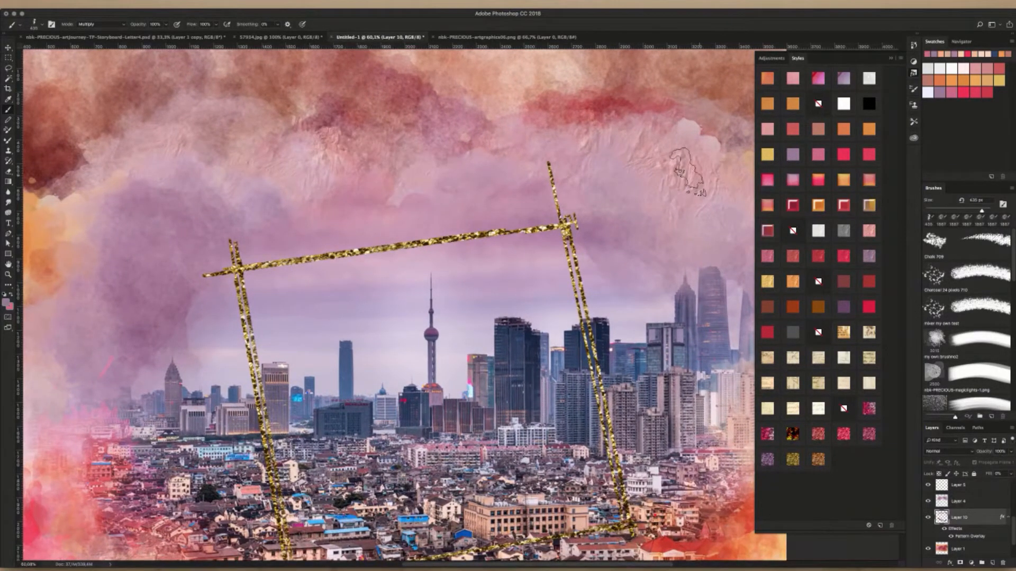
left_click_drag(393, 237, 631, 216)
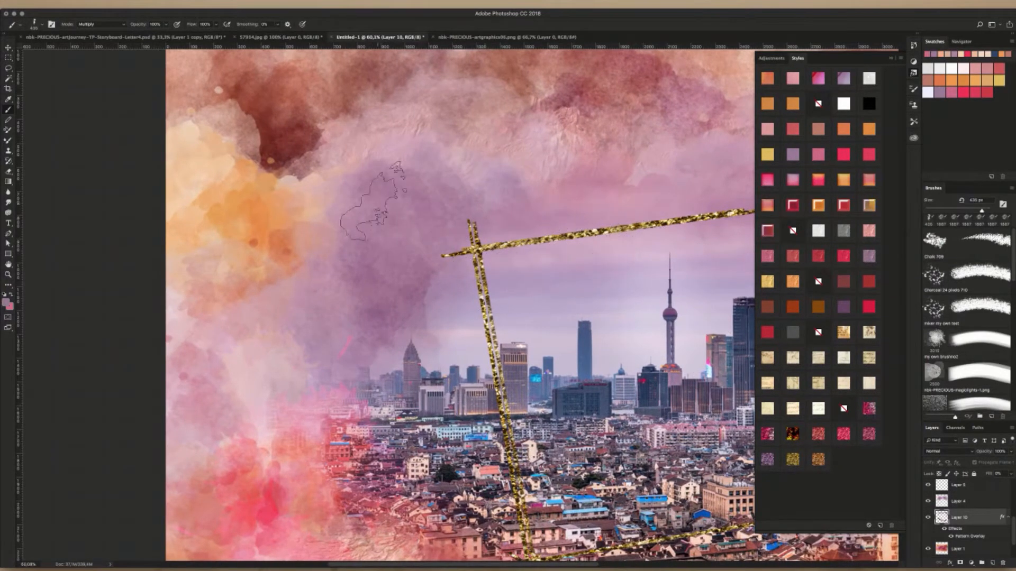
- Add a new layer above Layer 10 and paint purple strokes over the orange and purple clouds beside the photo
key("super+shift+n")
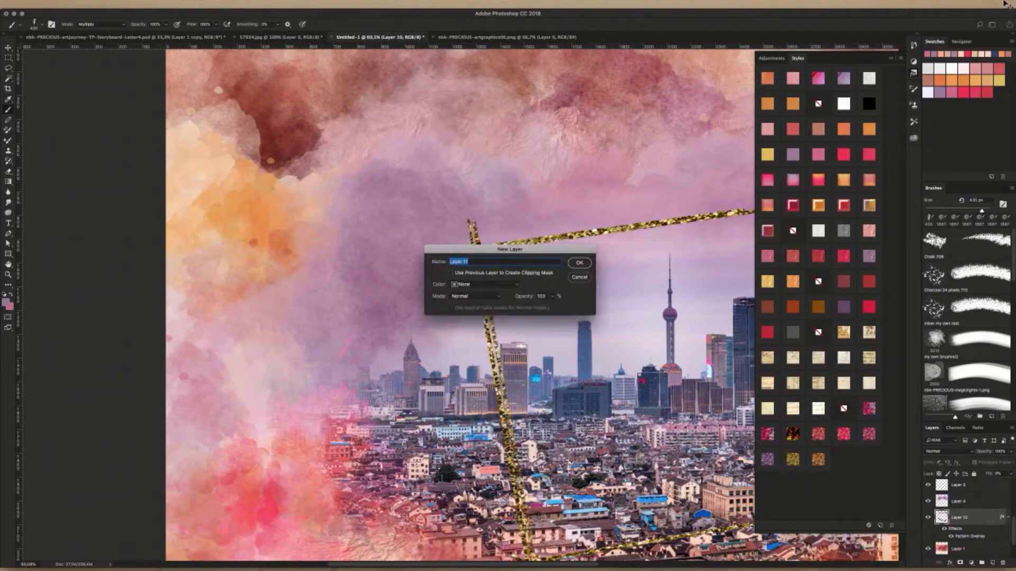
key("Return")
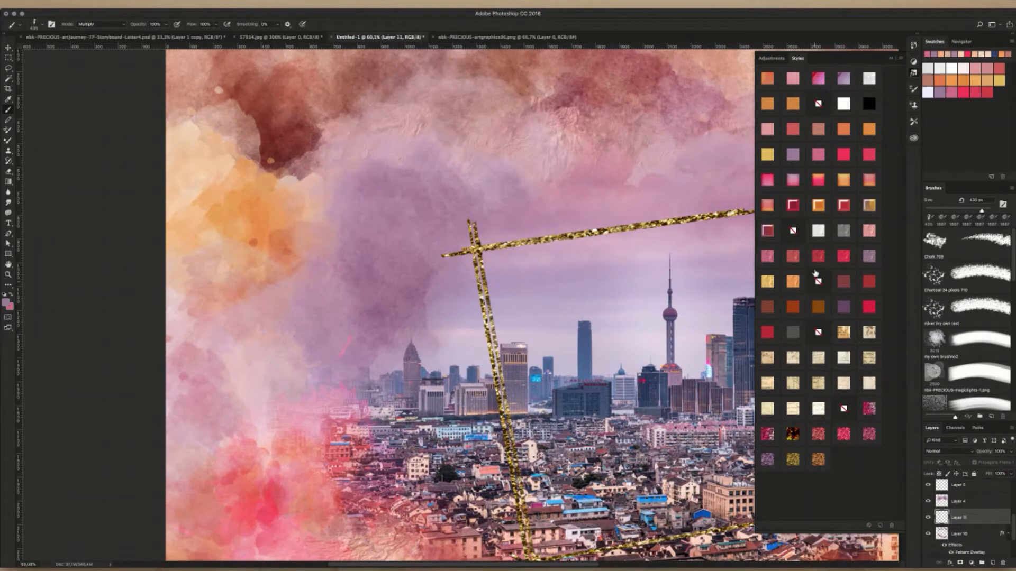
mouse_move(371, 122)
left_mouse_down()
mouse_move(286, 175)
mouse_move(297, 222)
mouse_move(336, 227)
mouse_move(286, 259)
mouse_move(275, 244)
mouse_move(228, 347)
mouse_move(217, 339)
mouse_move(227, 365)
mouse_move(265, 294)
mouse_move(264, 307)
left_mouse_up()
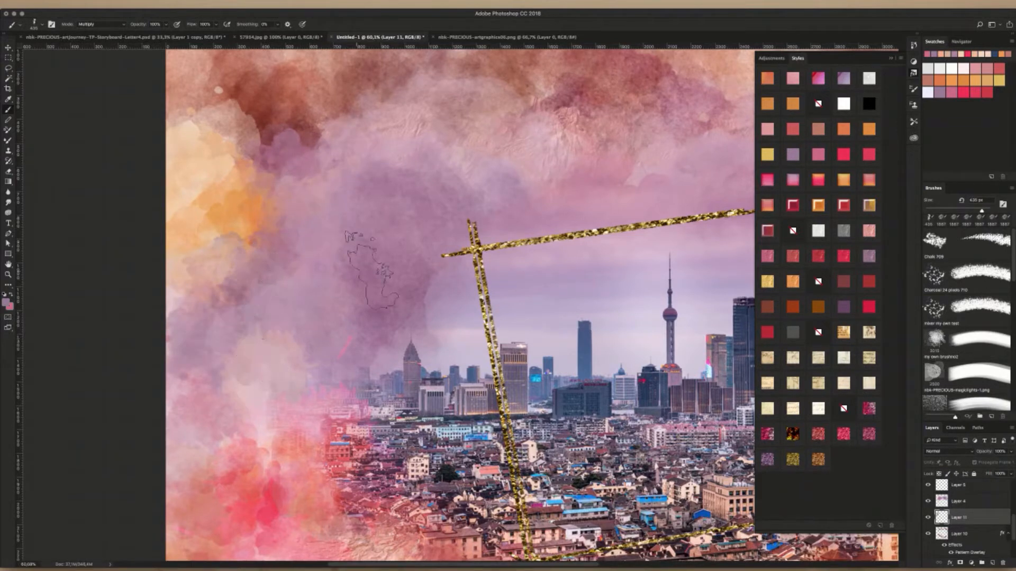
- Try a vintage printed-text style on the new stroke layer and replace it with a vintage handwriting style
left_click_drag(845, 334, 282, 272)
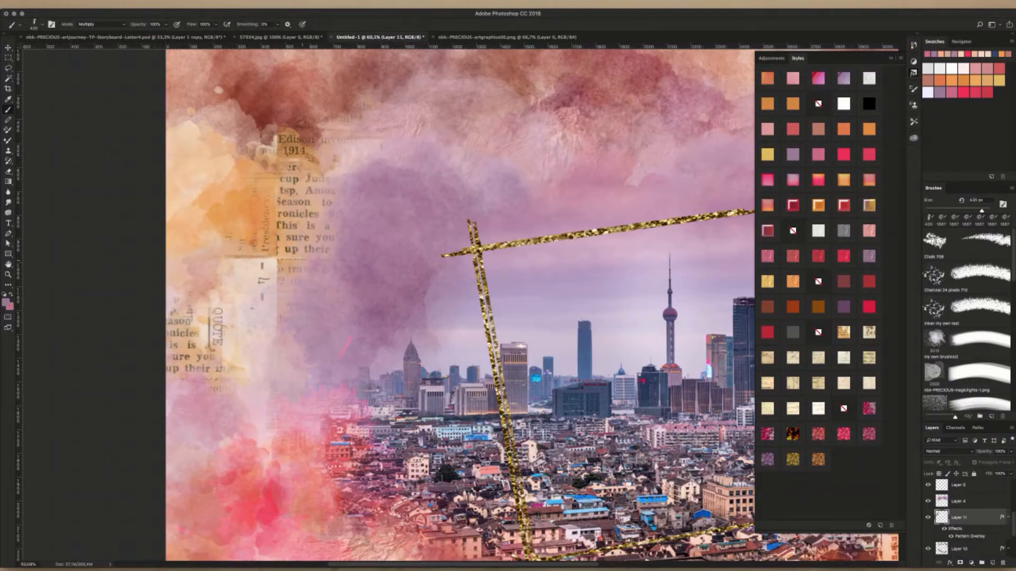
left_click_drag(845, 357, 584, 344)
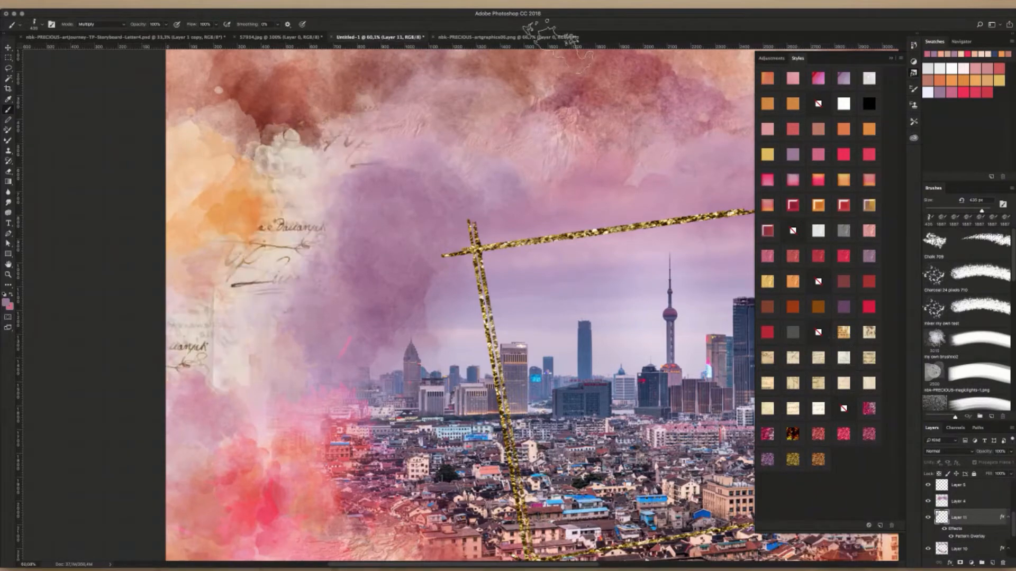
- Paint more vintage-handwriting strokes across the pink and orange clouds along the lower edge of the city photo
key("super+minus")
key("super+minus")
key("super+minus")
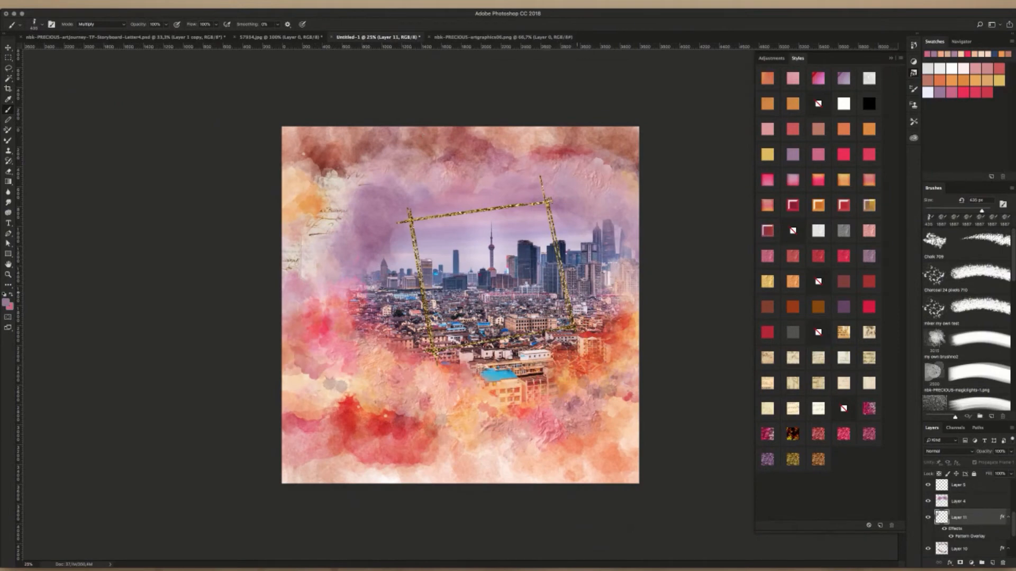
mouse_move(582, 357)
left_mouse_down()
mouse_move(526, 383)
mouse_move(518, 405)
mouse_move(532, 413)
mouse_move(500, 391)
left_mouse_up()
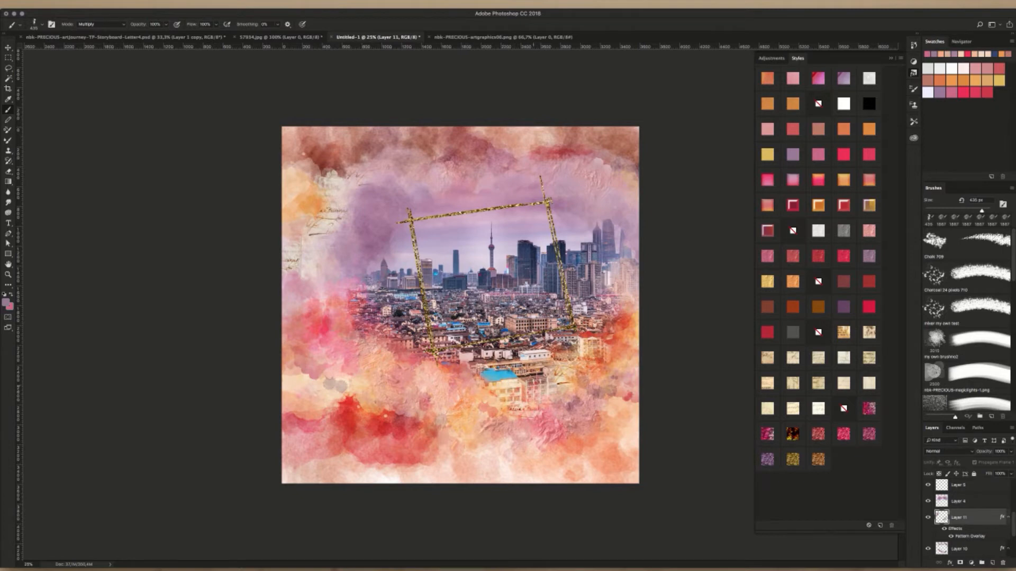
scroll(468, 385, "up", 5)
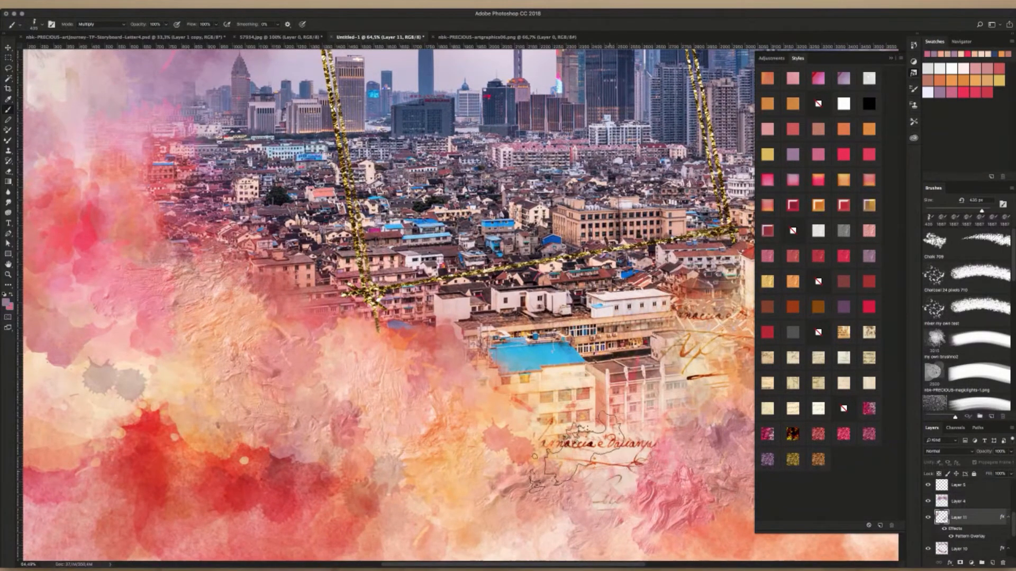
mouse_move(577, 452)
left_mouse_down()
mouse_move(530, 423)
mouse_move(504, 439)
mouse_move(407, 336)
mouse_move(324, 319)
mouse_move(309, 332)
mouse_move(318, 348)
mouse_move(282, 339)
mouse_move(302, 348)
mouse_move(314, 372)
mouse_move(293, 470)
left_mouse_up()
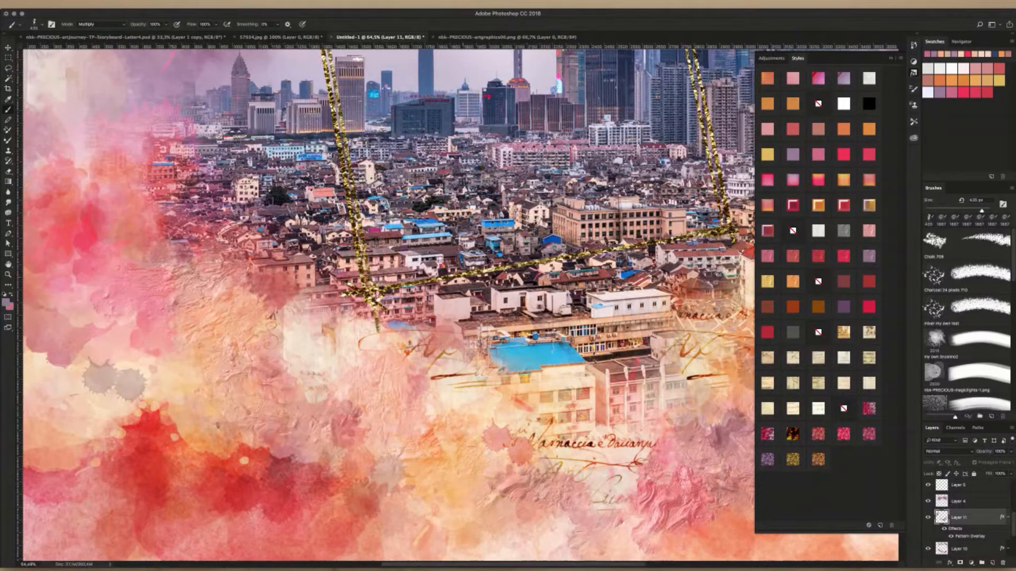
mouse_move(267, 323)
left_mouse_down()
mouse_move(277, 278)
mouse_move(217, 265)
left_mouse_up()
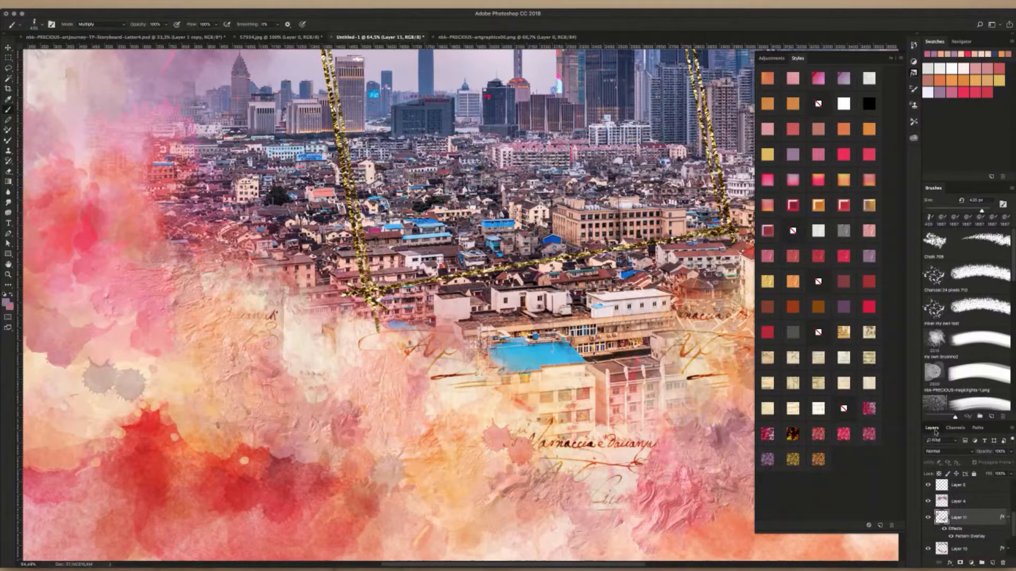
- Float the layer list over the workspace, enlarge it to show the whole stack, and fit the canvas in view
left_click_drag(932, 429, 847, 62)
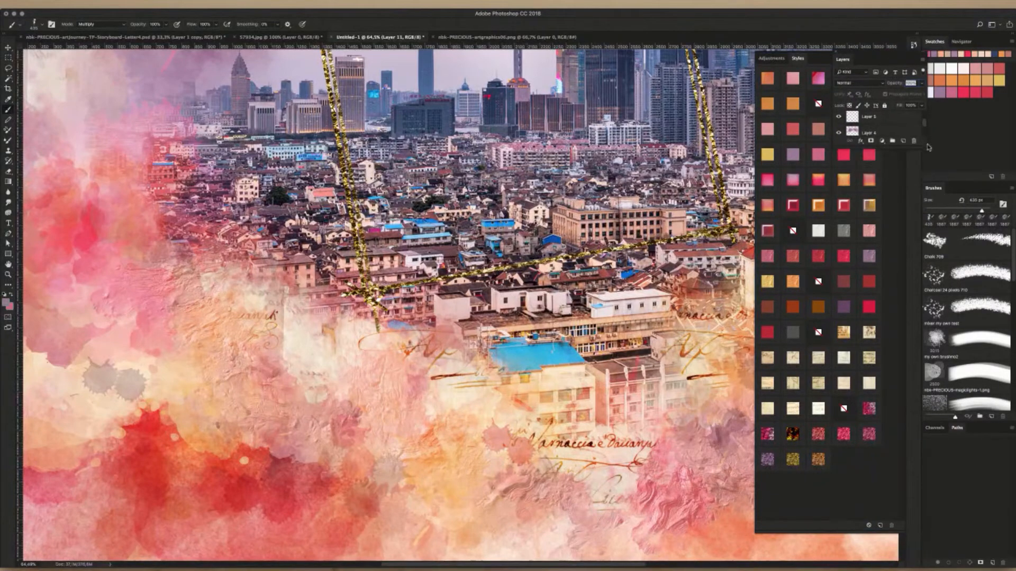
left_click_drag(927, 147, 973, 493)
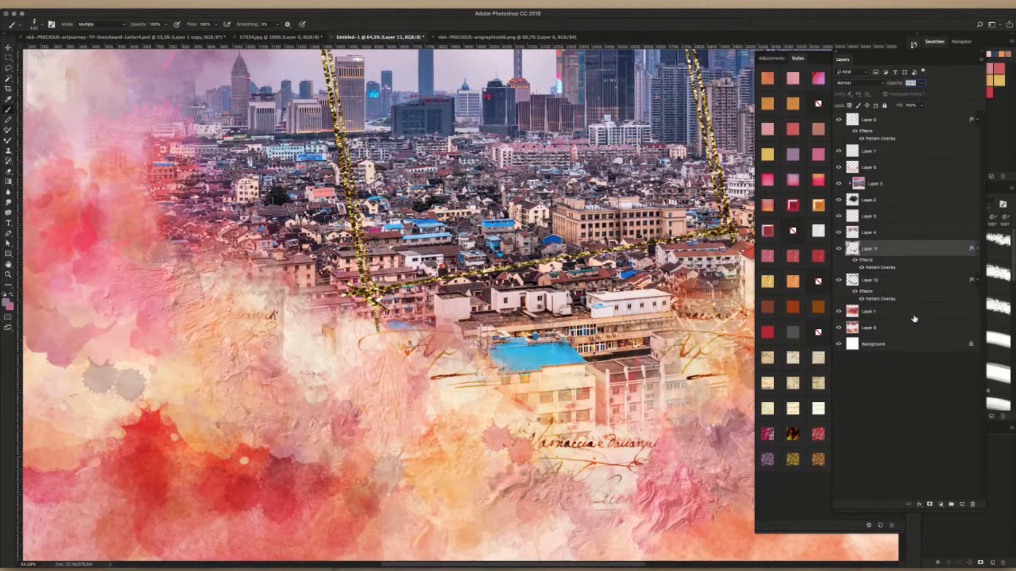
key("super+0")
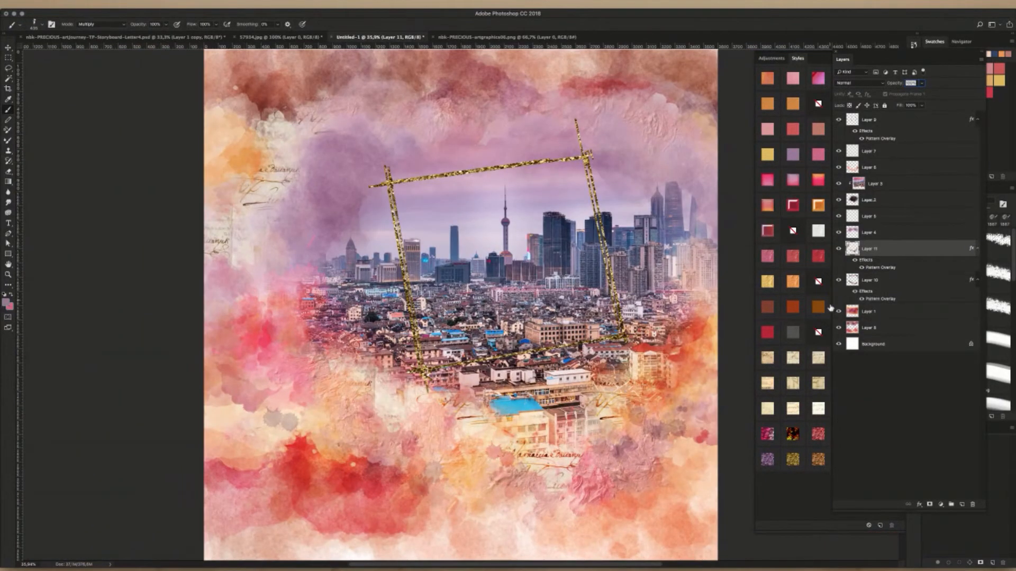
- Add a new layer above Layer 11 and paint purple splotches over the lower-left clouds of the composition
left_click(881, 313)
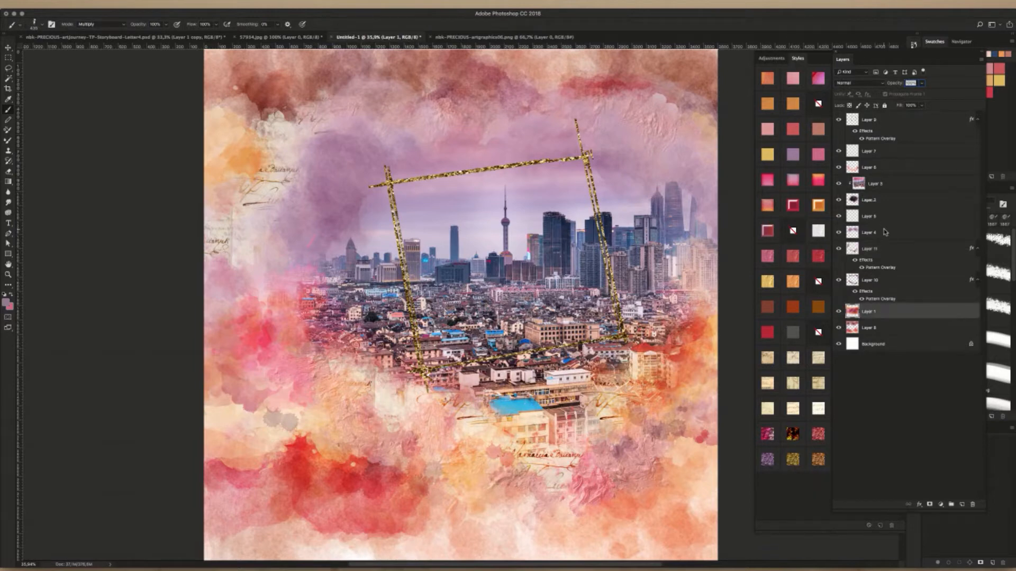
left_click(892, 250)
key("super+shift+n")
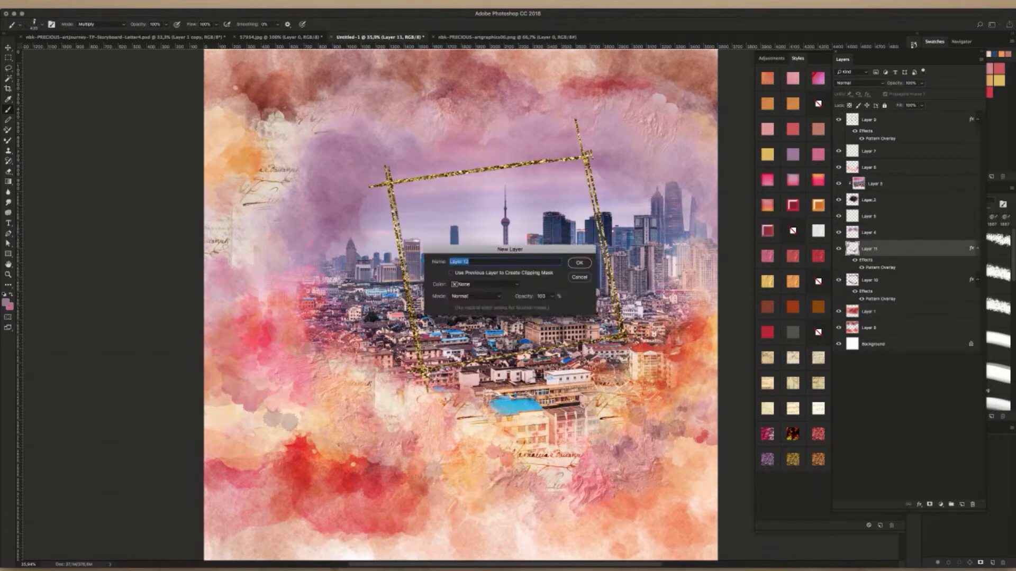
key("Return")
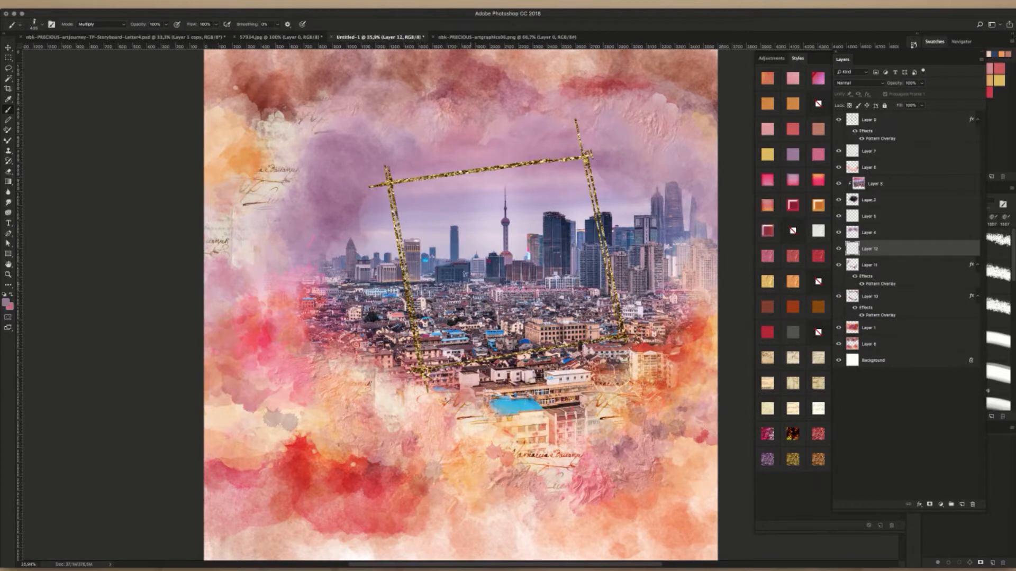
left_click(286, 450)
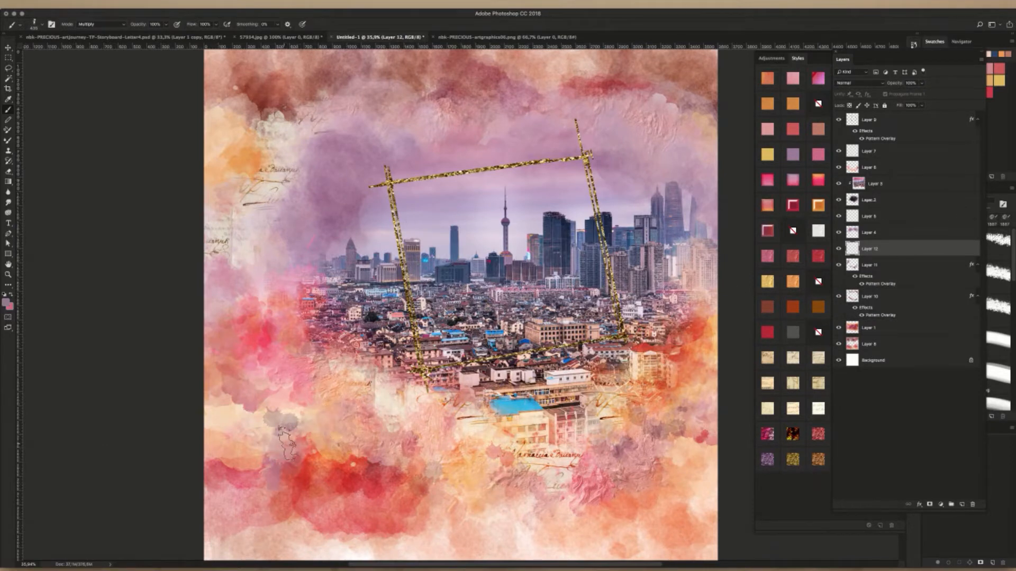
left_click(258, 455)
left_click(255, 458)
left_click(236, 451)
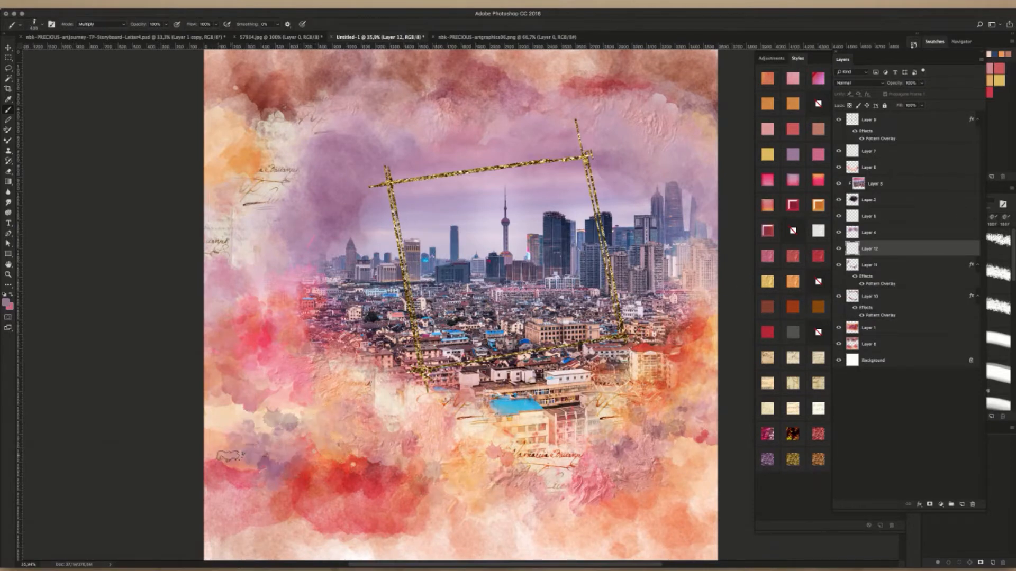
left_click(222, 457)
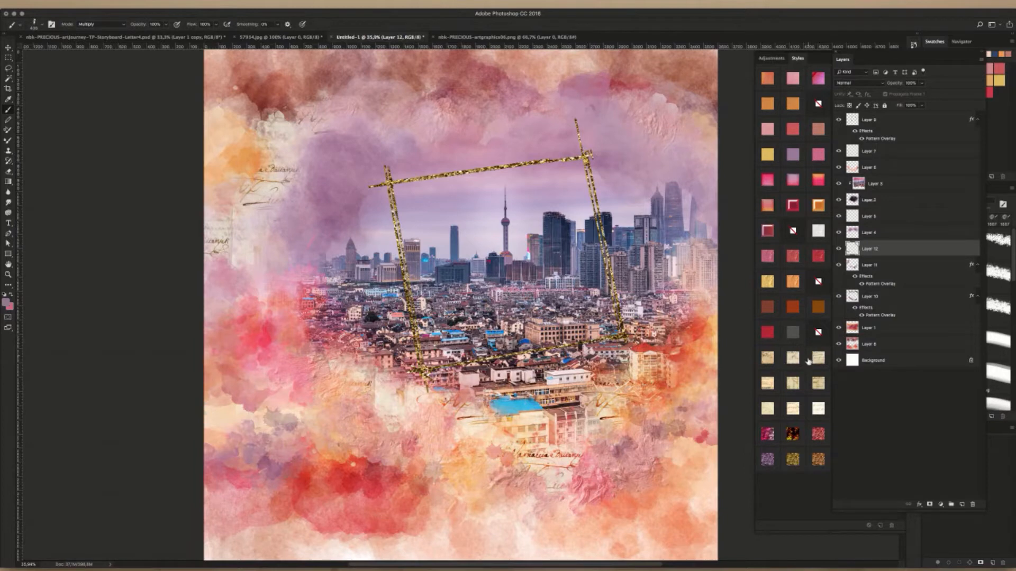
- Try the purple glitter style on the new layer and extend its strokes above the frame and in the lower-left clouds
left_click(768, 458)
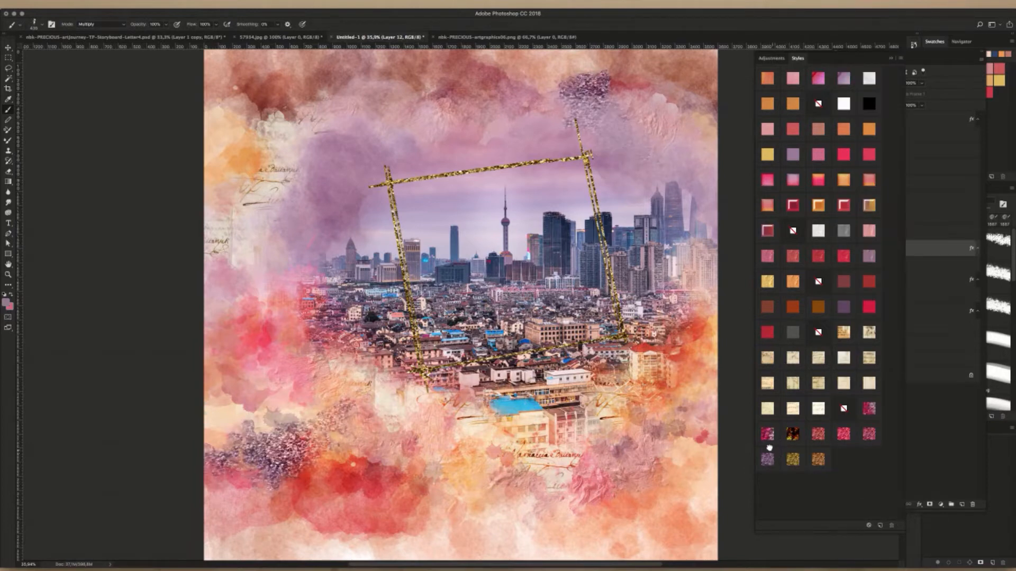
left_click(566, 109)
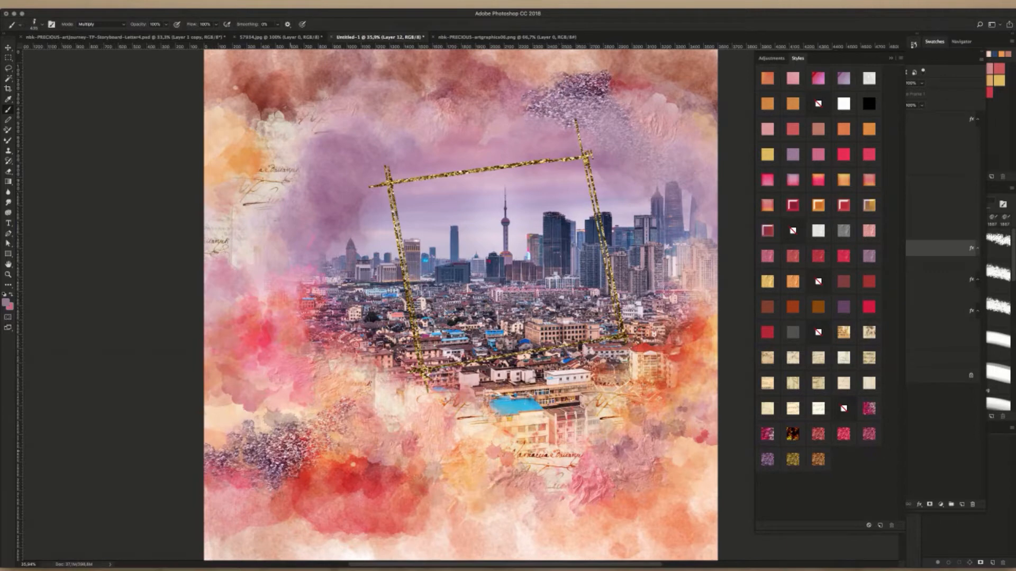
left_click_drag(288, 461, 337, 394)
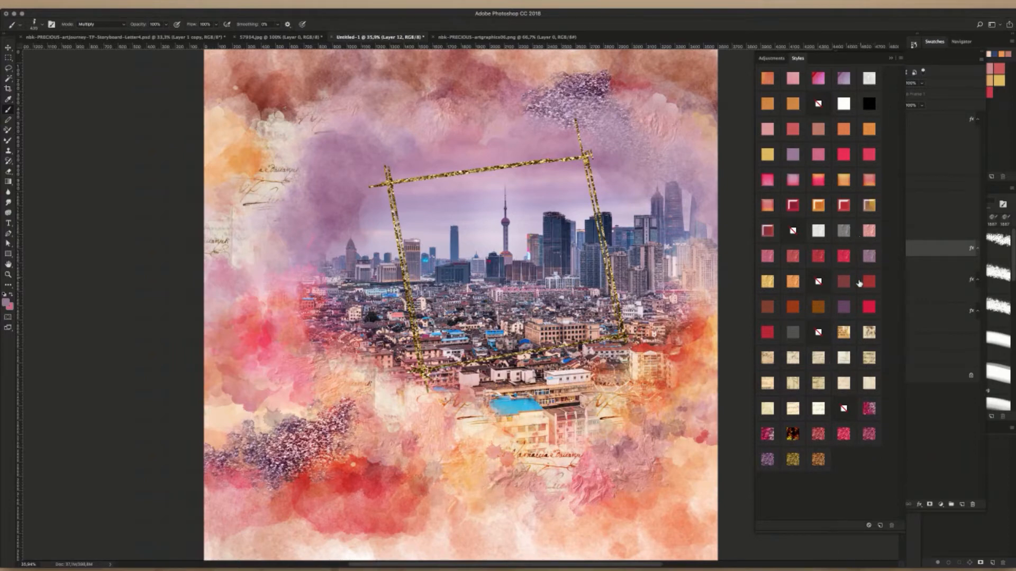
- Switch the layer to the yellow-orange gesso style and extend its strokes along the lower-left edge and above the frame
left_click(794, 283)
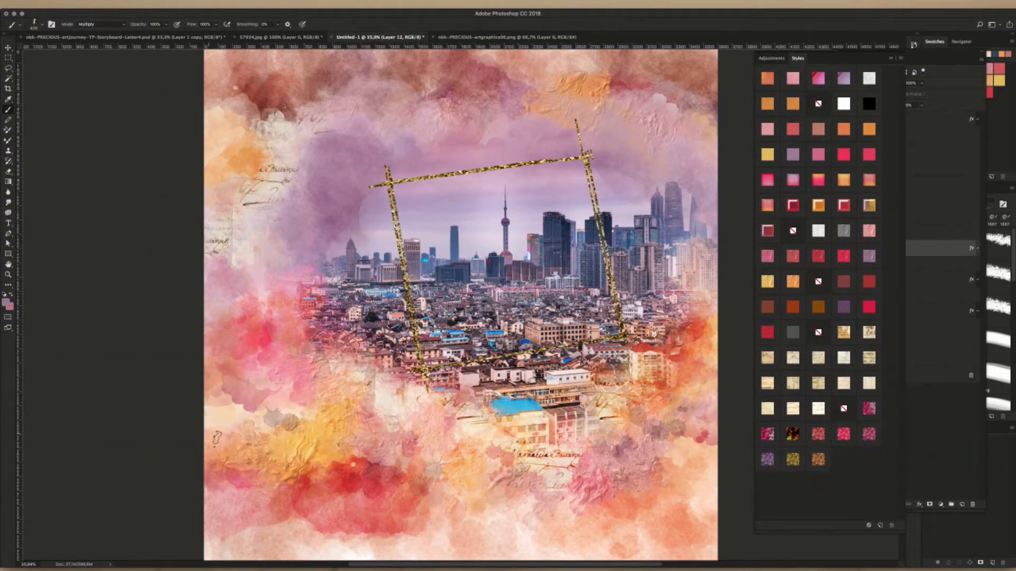
mouse_move(258, 459)
left_mouse_down()
mouse_move(236, 437)
mouse_move(212, 420)
left_mouse_up()
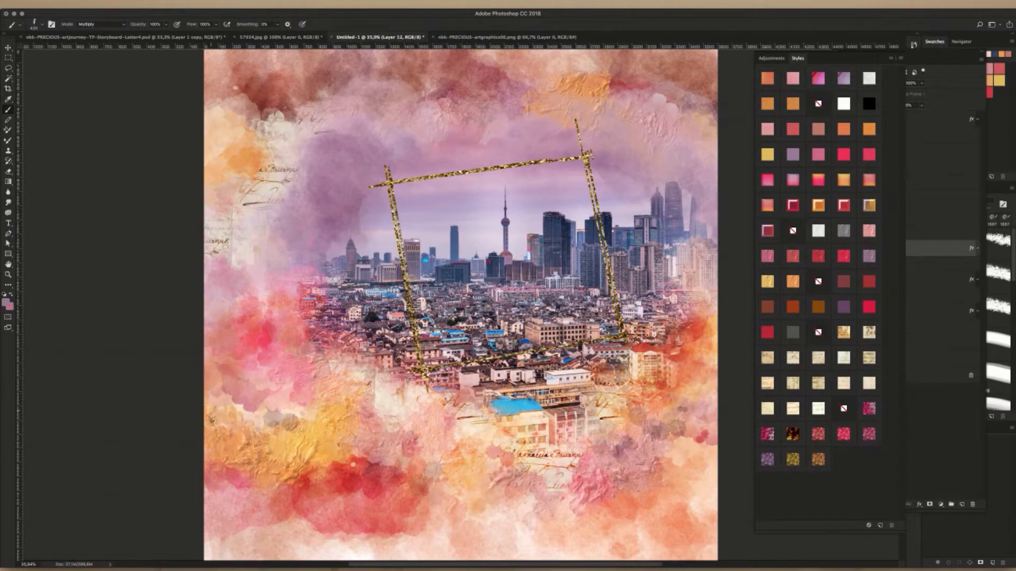
mouse_move(207, 382)
left_mouse_down()
mouse_move(221, 430)
mouse_move(219, 476)
mouse_move(208, 465)
mouse_move(215, 505)
mouse_move(216, 484)
mouse_move(246, 460)
mouse_move(293, 471)
left_mouse_up()
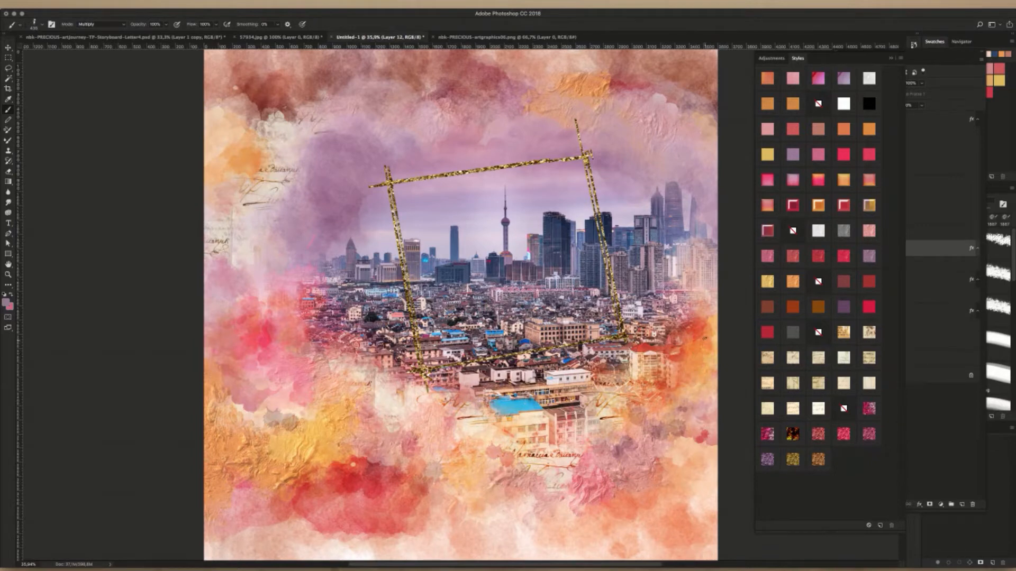
mouse_move(554, 81)
left_mouse_down()
mouse_move(562, 89)
mouse_move(485, 65)
mouse_move(516, 93)
mouse_move(521, 119)
mouse_move(513, 114)
mouse_move(577, 127)
left_mouse_up()
- Add a new layer above Layer 12 and paint large pink and purple strokes with another brush below the photo
key("super+shift+n")
key("Return")
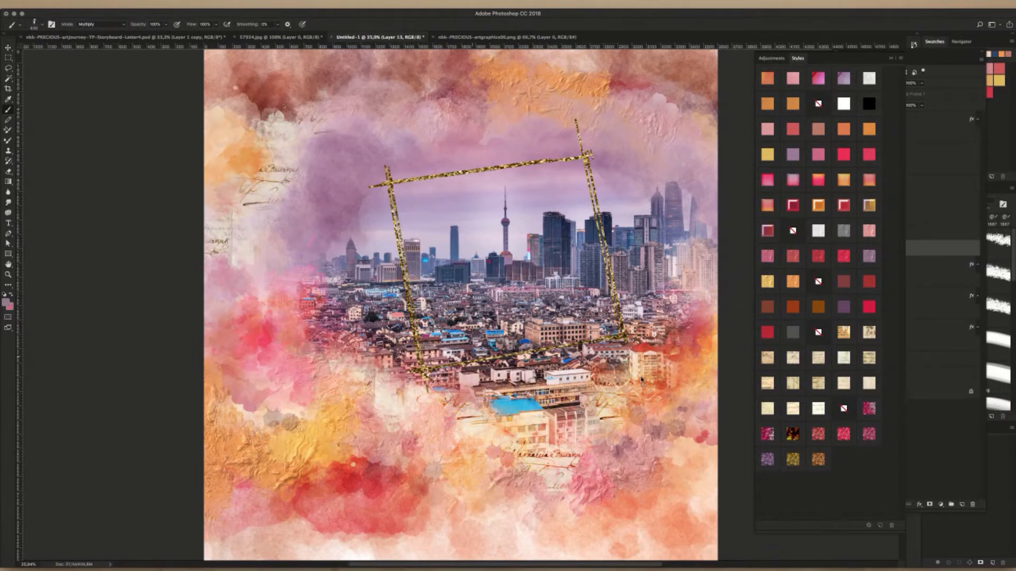
right_click(528, 364)
double_click(652, 466)
mouse_move(693, 312)
left_mouse_down()
mouse_move(698, 344)
mouse_move(656, 375)
mouse_move(580, 474)
mouse_move(529, 476)
mouse_move(492, 492)
mouse_move(508, 524)
mouse_move(578, 495)
mouse_move(508, 492)
mouse_move(440, 444)
left_mouse_up()
mouse_move(597, 461)
left_mouse_down()
mouse_move(384, 410)
mouse_move(394, 407)
left_mouse_up()
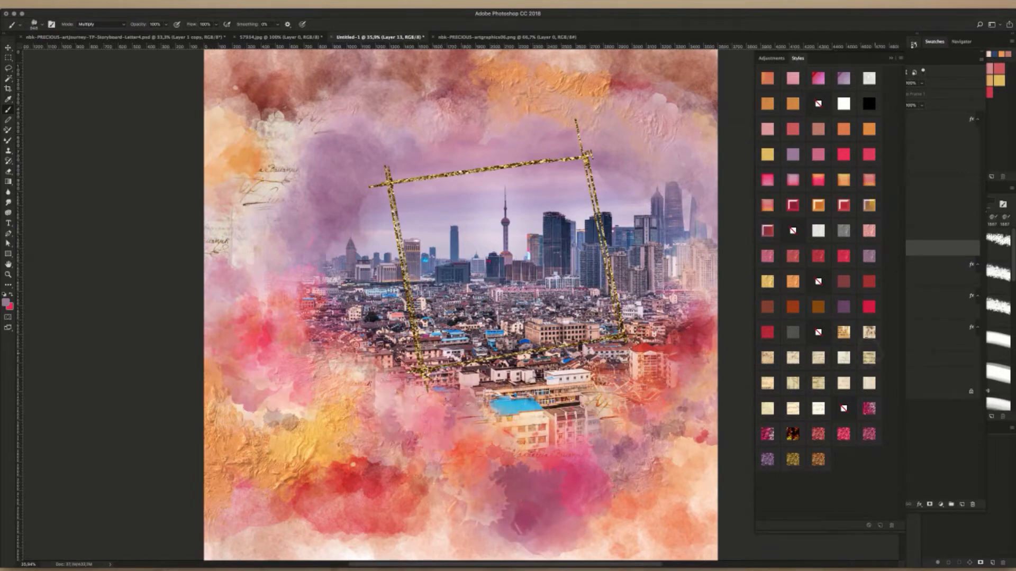
- Apply a cream vintage handwriting style to Layer 13 and move the layer below Layer 1
left_click(816, 408)
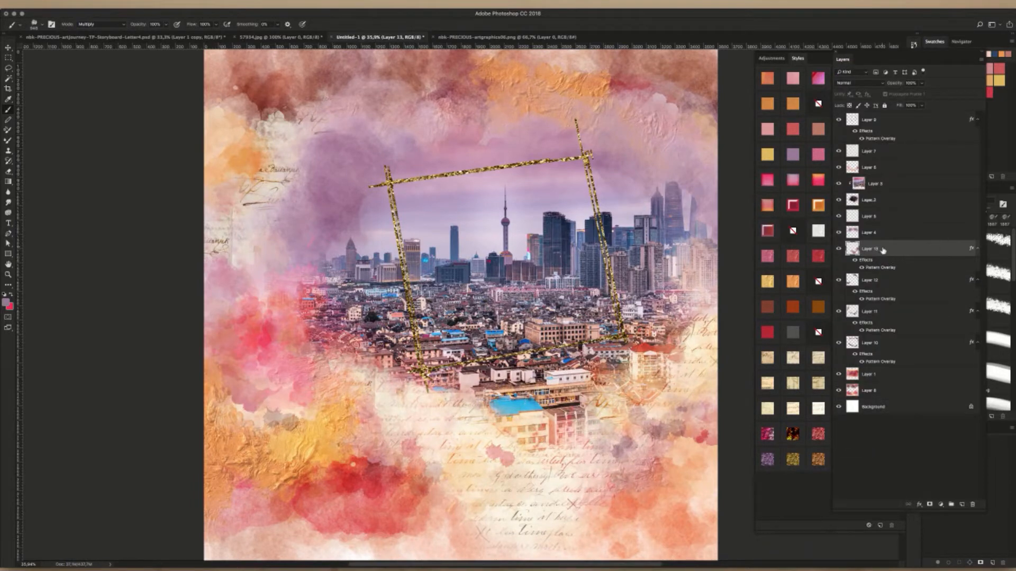
left_click_drag(885, 254, 875, 382)
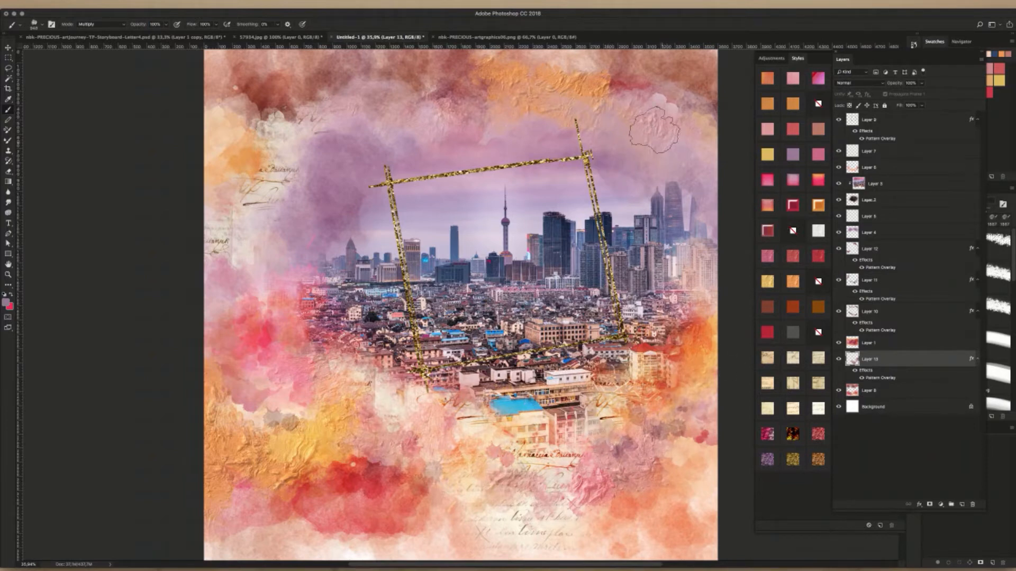
- Paint additional strokes on Layer 13 in the upper-right and upper-left clouds around the frame
mouse_move(654, 129)
left_mouse_down()
mouse_move(614, 104)
mouse_move(635, 112)
mouse_move(616, 114)
left_mouse_up()
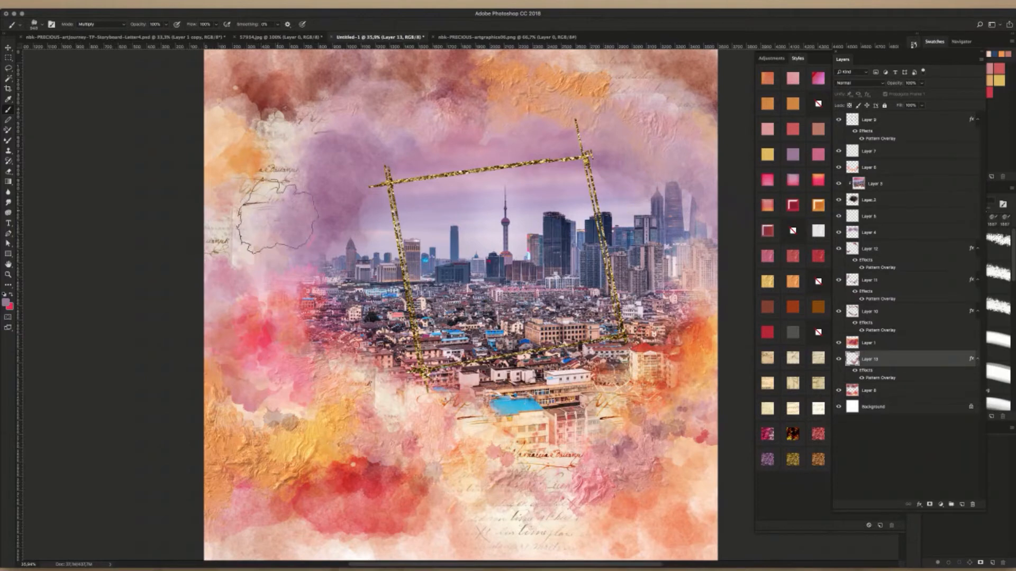
left_click_drag(271, 112, 284, 112)
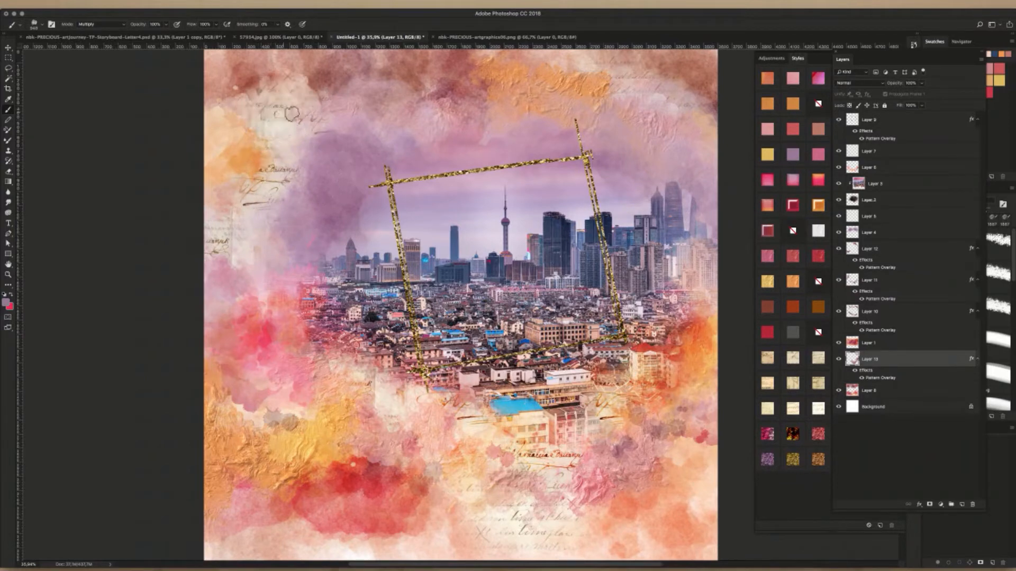
left_click(275, 129)
- Try several vintage paper styles on Layer 13 and settle on the vintage newspaper print style
left_click(764, 392)
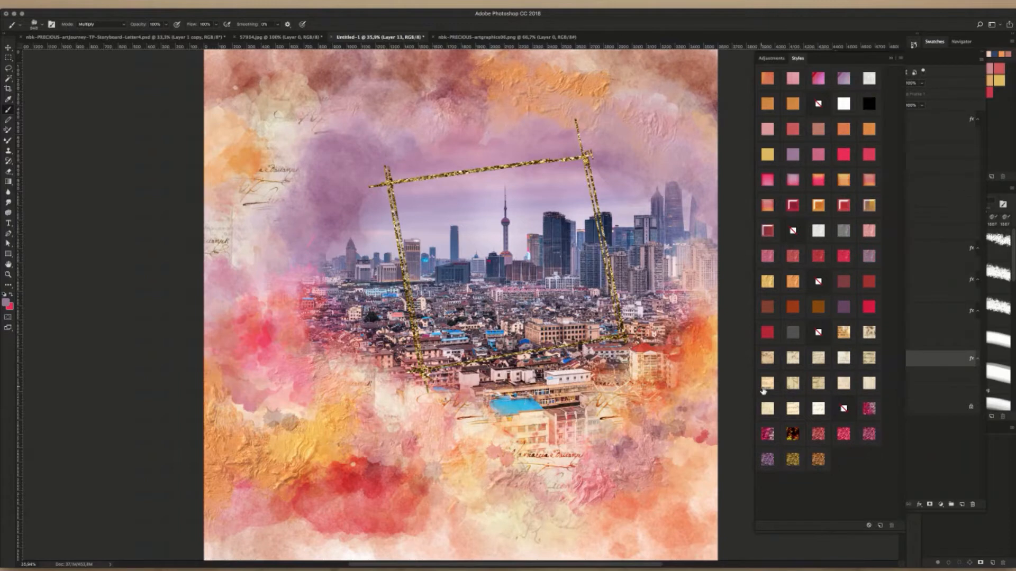
left_click(817, 410)
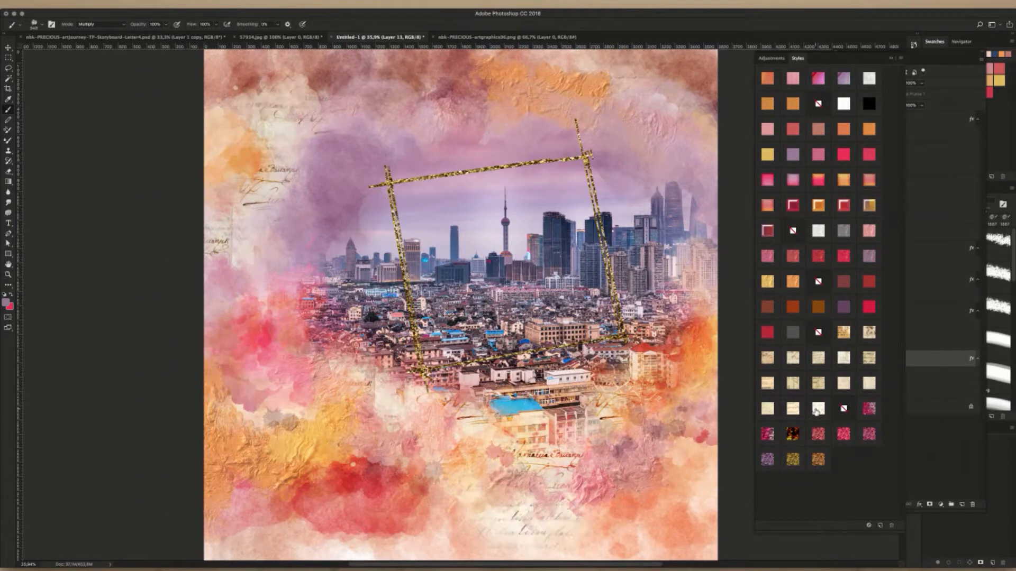
left_click(868, 384)
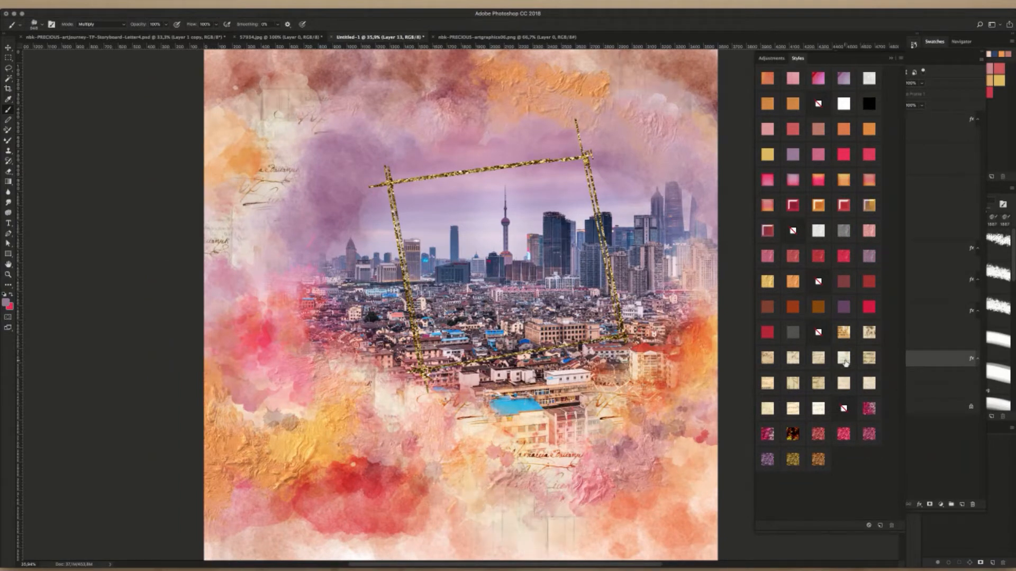
left_click(844, 360)
left_click(843, 333)
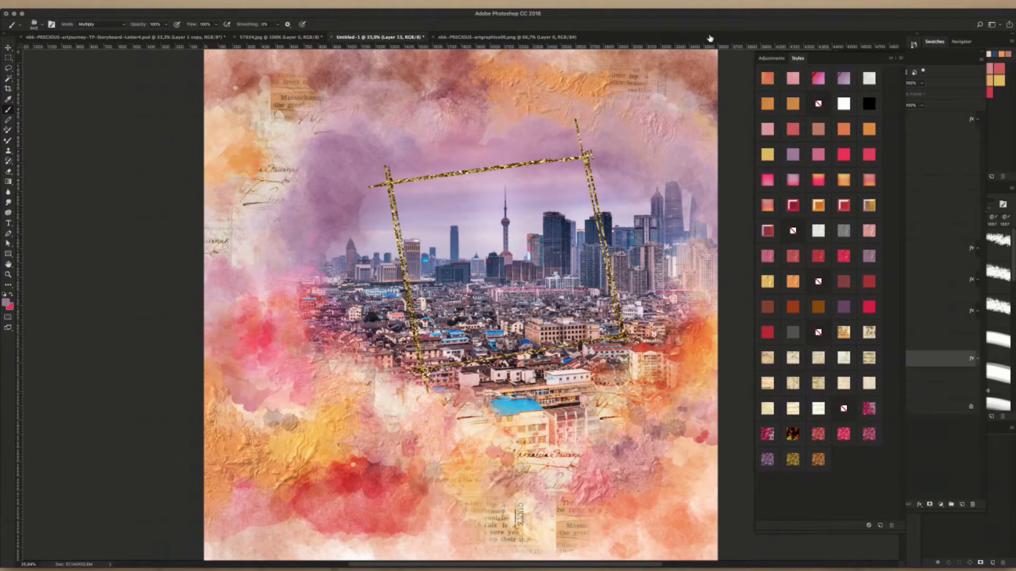
- Create a new Layer 14, then bring nbk-PRECIOUS-loopilaloosas02_shadow.png from Adobe Bridge into the cityscape composition as the topmost layer
key("super+shift+n")
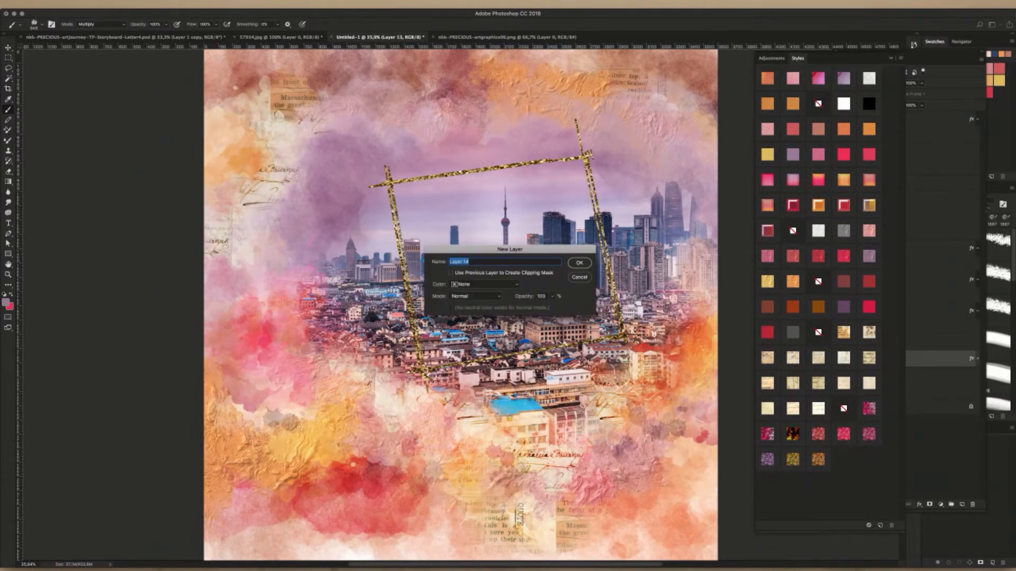
key("Return")
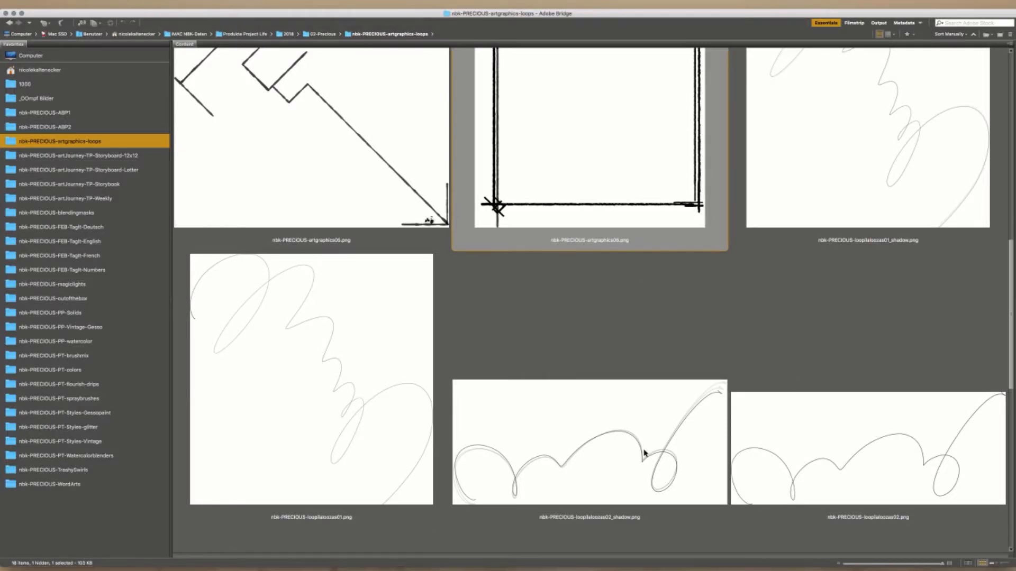
double_click(645, 454)
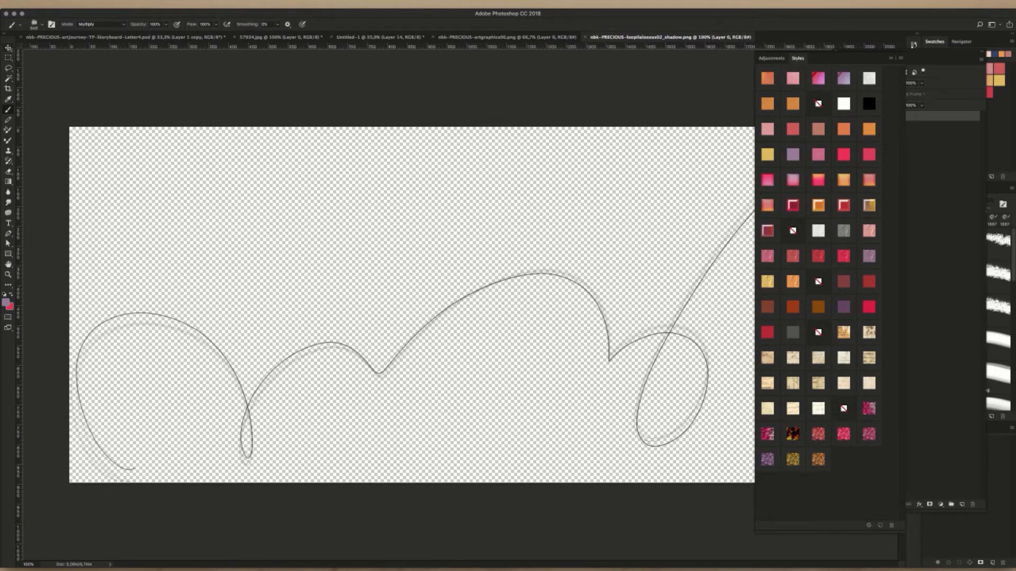
key("v")
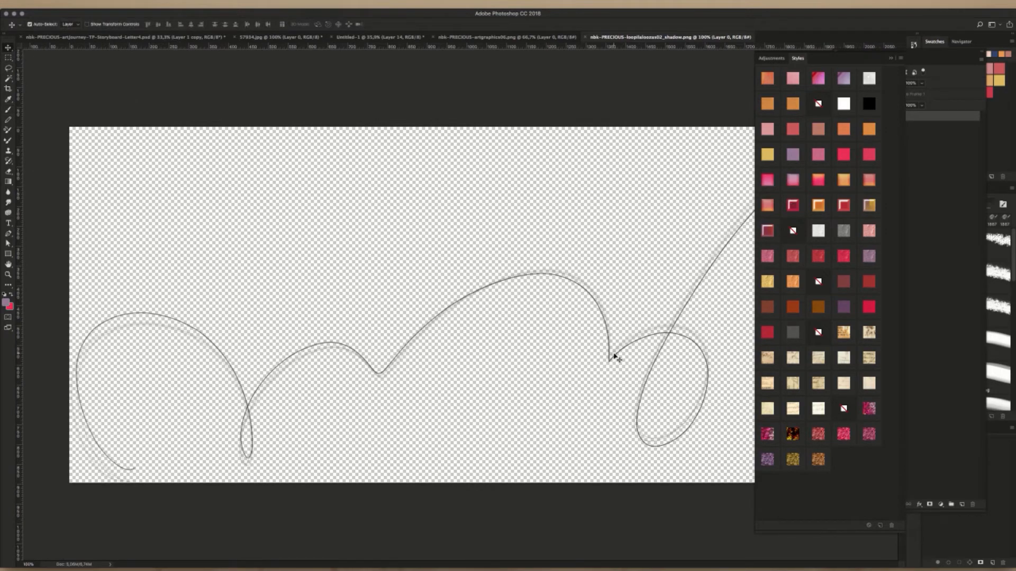
left_click_drag(626, 333, 379, 40)
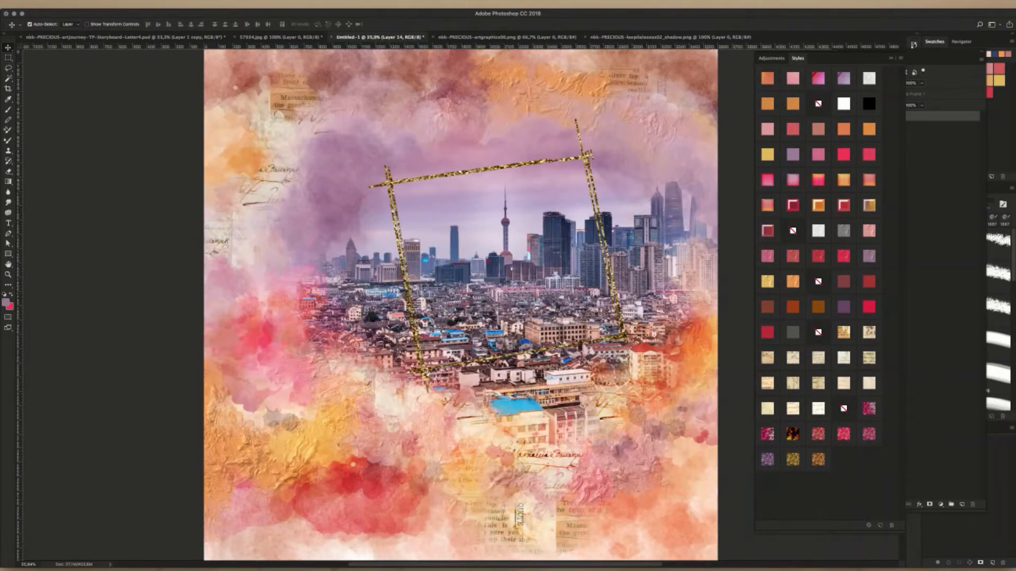
left_click_drag(511, 269, 563, 207)
key("shift+super+bracketright")
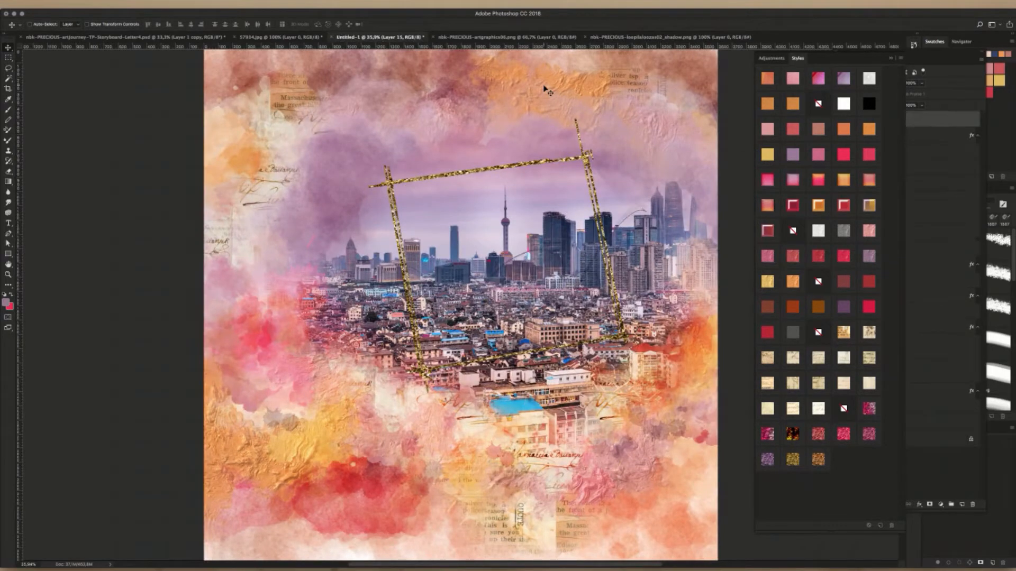
- Enlarge the loop artwork and position it across the lower part of the photo, just below the glitter frame
left_click_drag(547, 269, 624, 404)
key("ctrl+t")
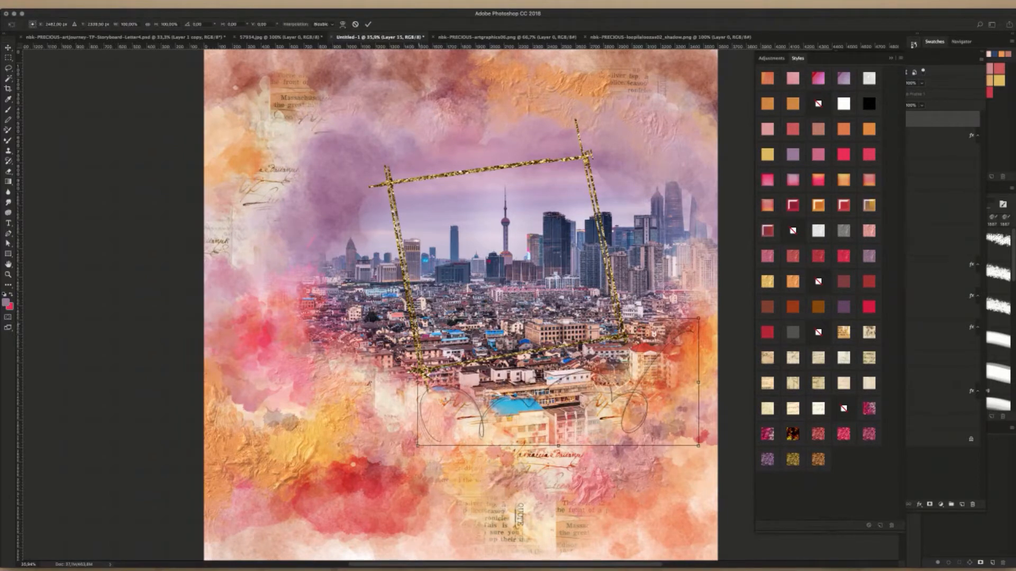
left_click_drag(418, 319, 319, 273)
key("Return")
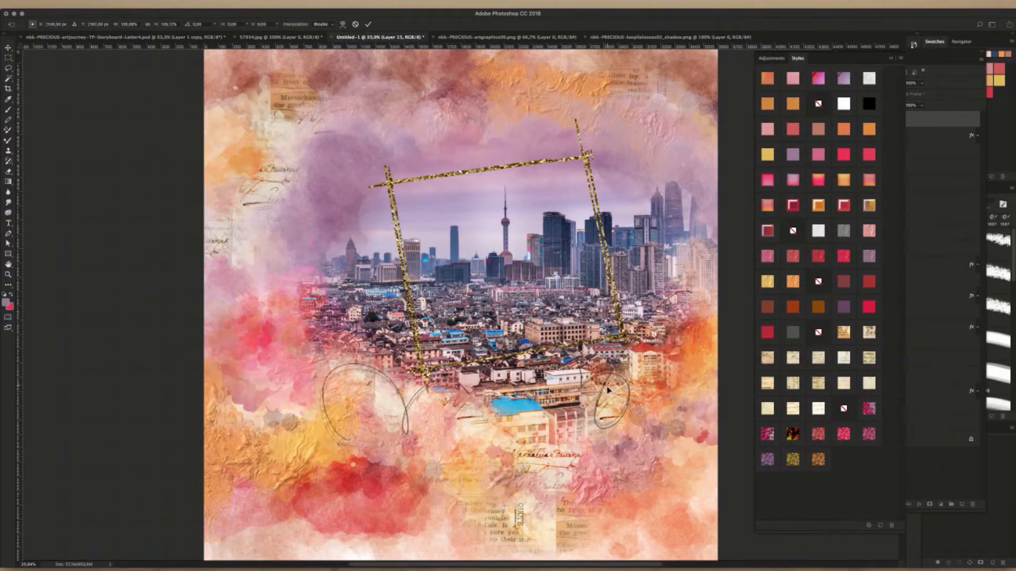
left_click_drag(606, 394, 627, 383)
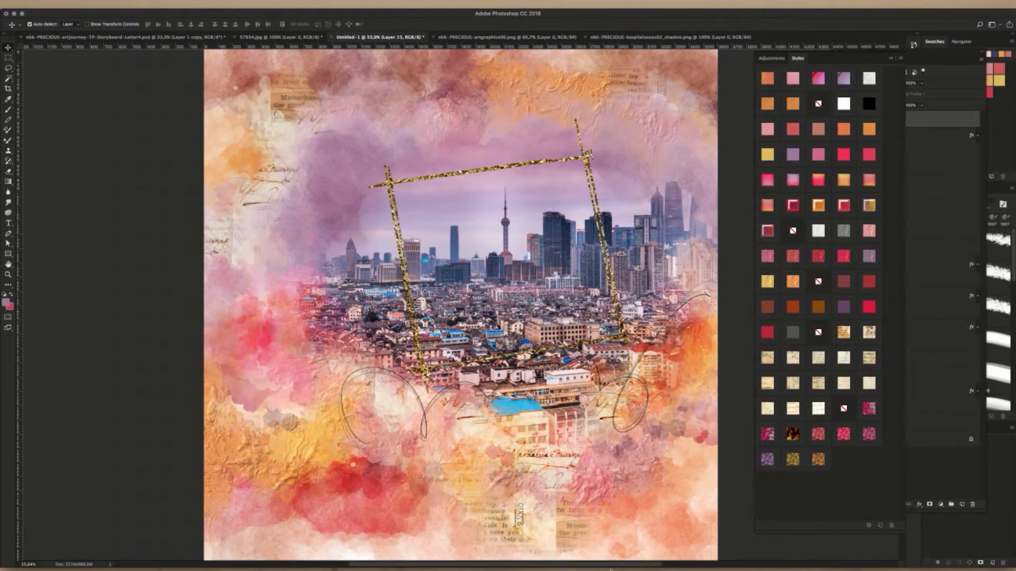
- Open nbk-PRECIOUS-ABP1-ARTSYBIT-4.png from the nbk-PRECIOUS-ABP1 folder in Adobe Bridge and copy the artwork into the cityscape composition
left_click(425, 570)
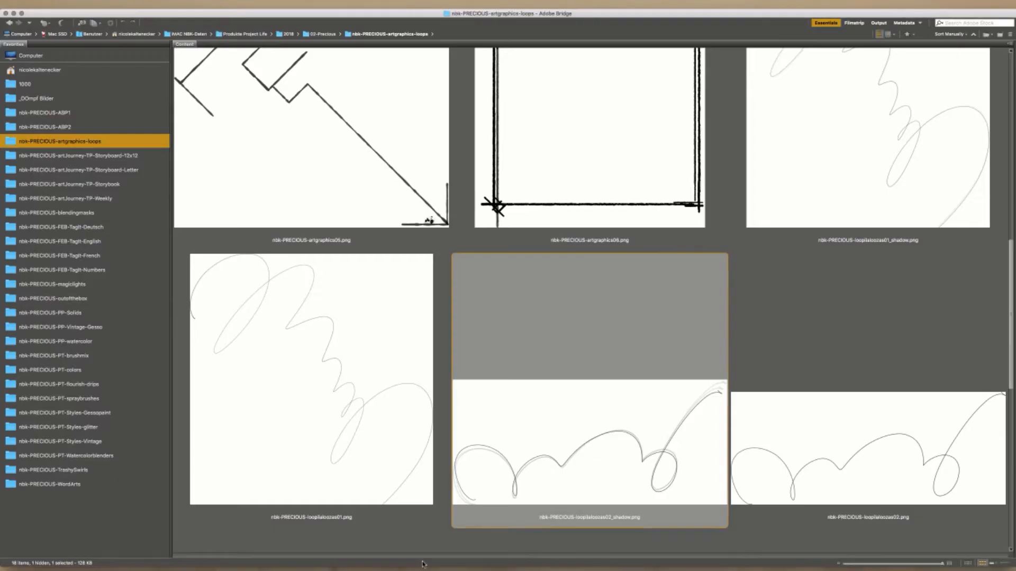
left_click(75, 114)
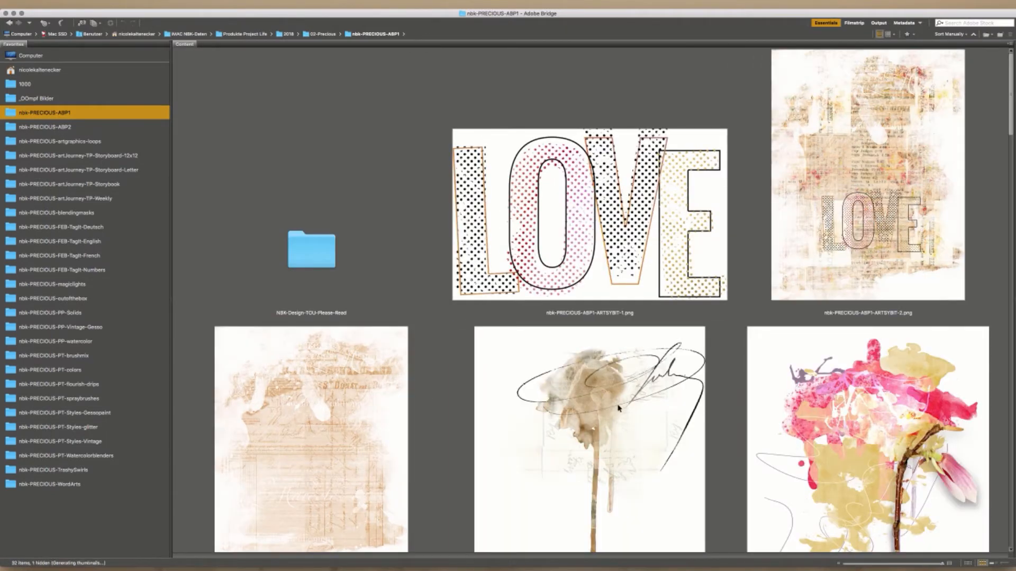
left_click(619, 407)
key("super+Tab")
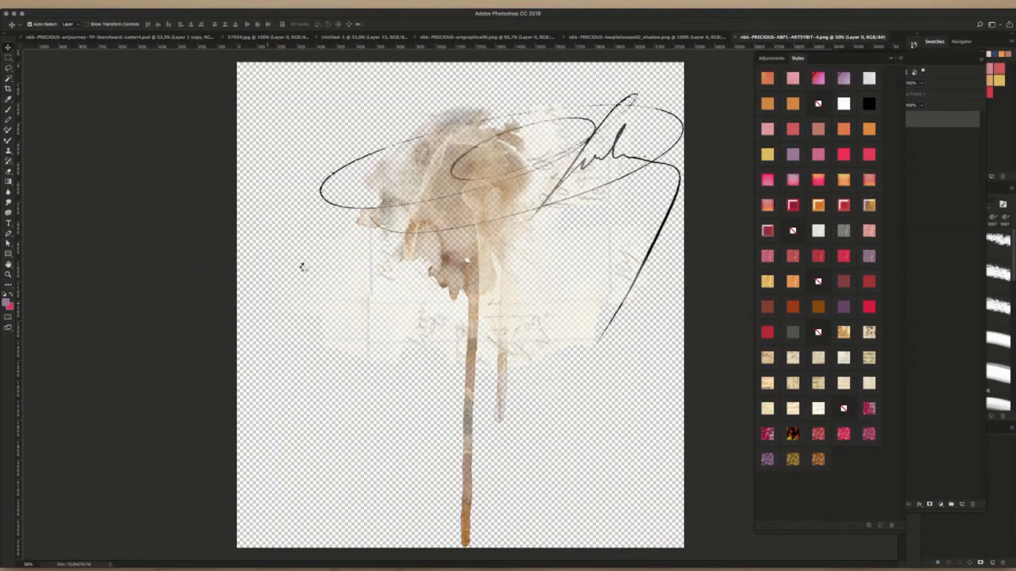
left_click_drag(471, 182, 343, 38)
left_click_drag(363, 83, 465, 183)
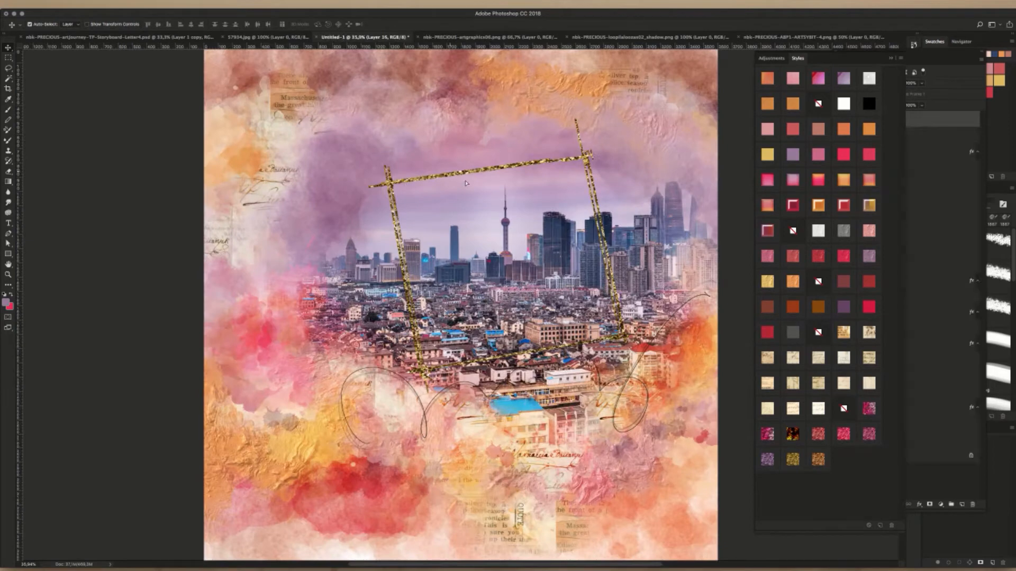
- Scale down the brown splatter artwork and position it below the frame's lower-right corner, over the loop
key("ctrl+t")
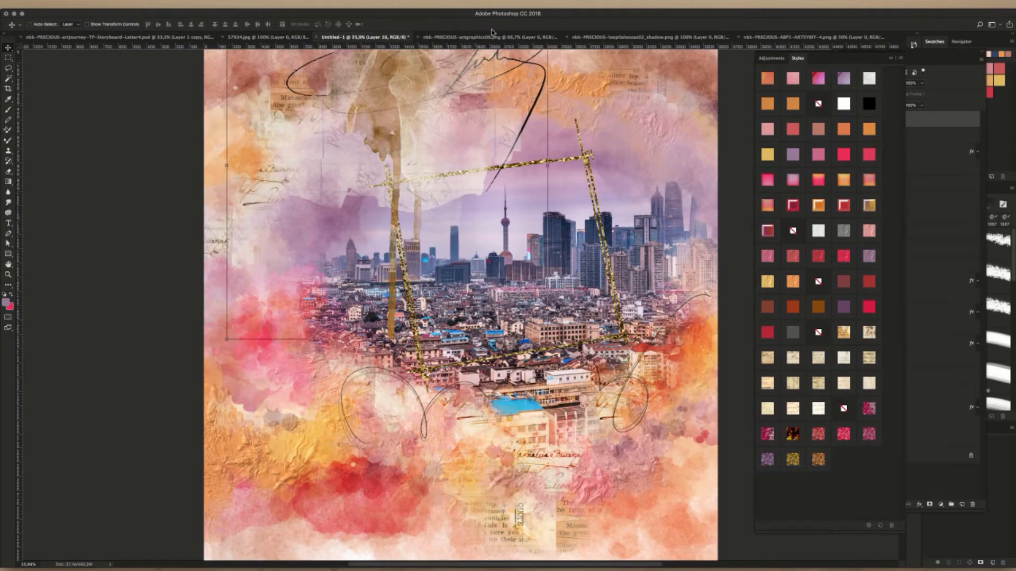
left_click_drag(395, 91, 453, 209)
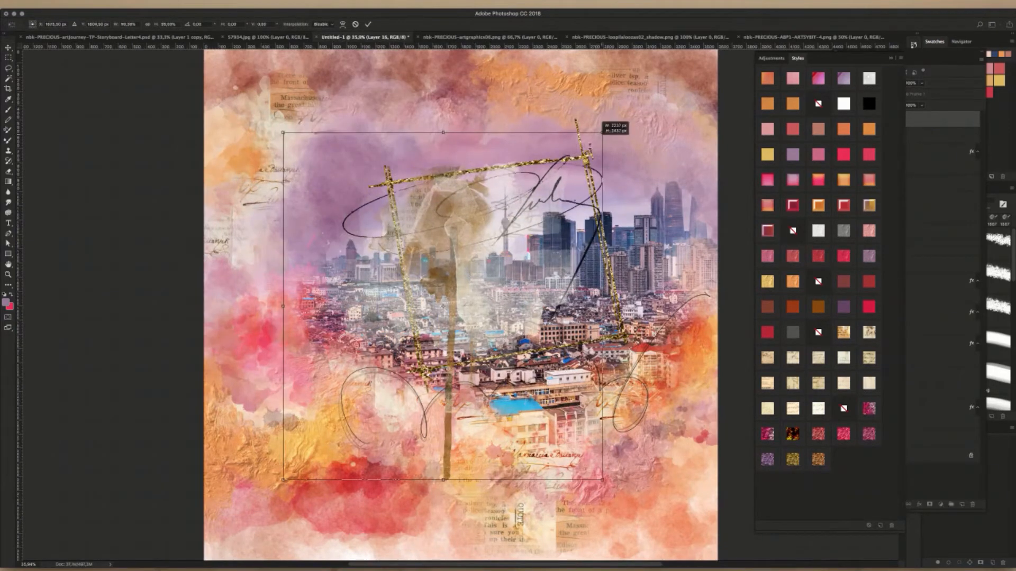
left_click_drag(607, 128, 498, 247)
key("Return")
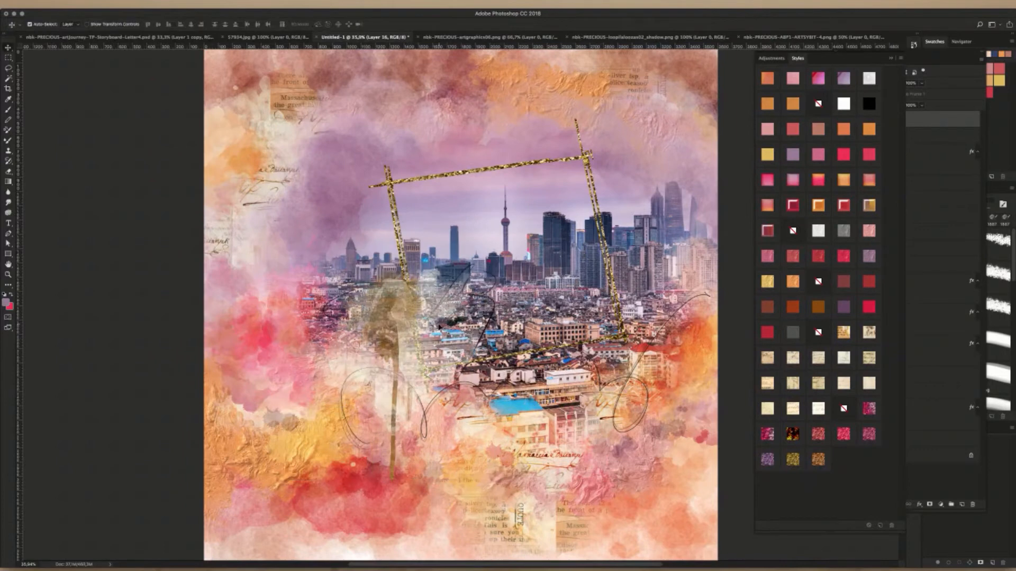
left_click_drag(445, 323, 626, 394)
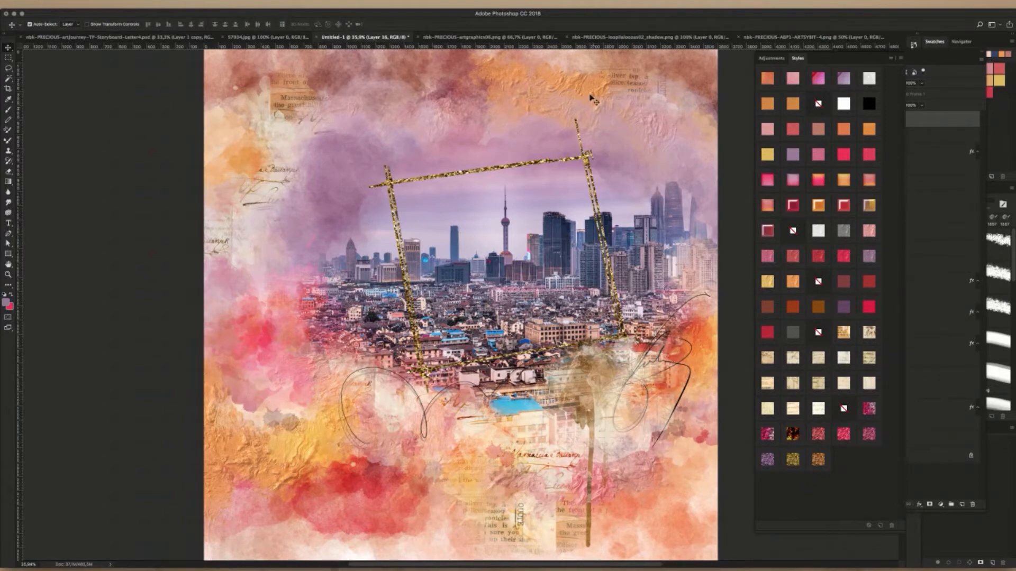
- Close the loopilaloosas02_shadow.png and ARTSYBIT-4.png source documents
left_click(640, 37)
key("super+w")
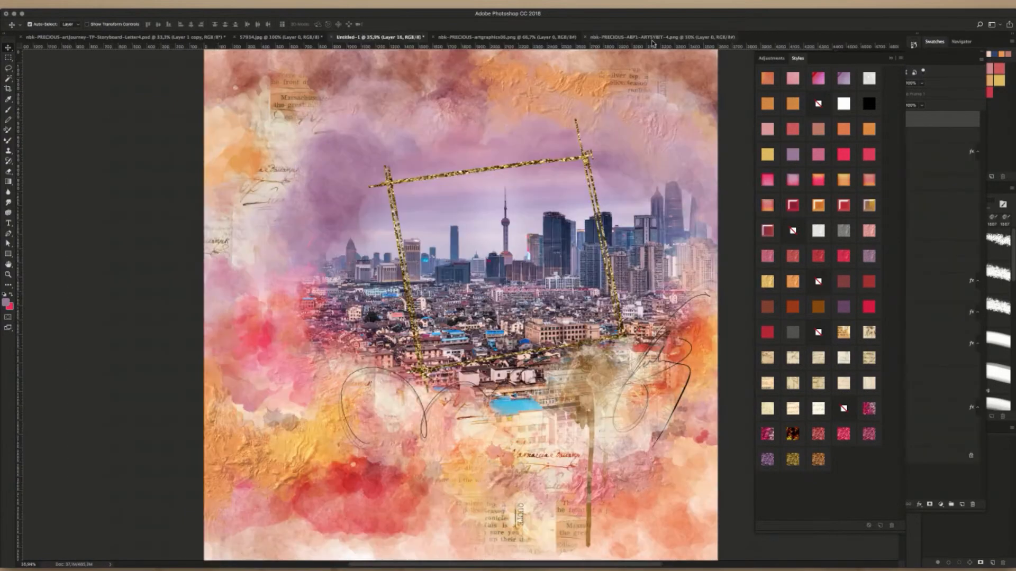
left_click(690, 39)
key("super+w")
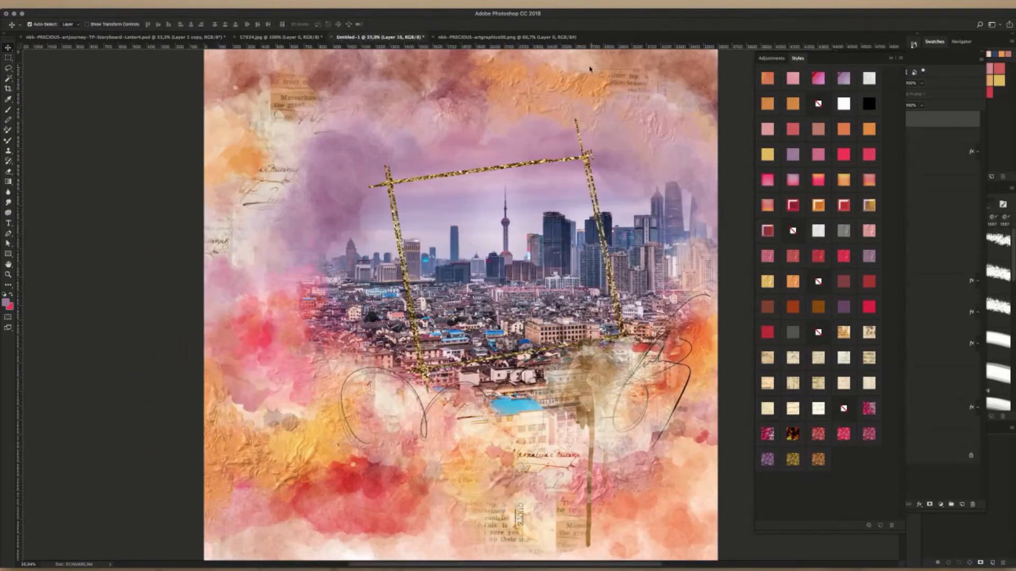
- Save the composition as LIVE.psd in Photoshop format in the 02-Precious folder
key("super+s")
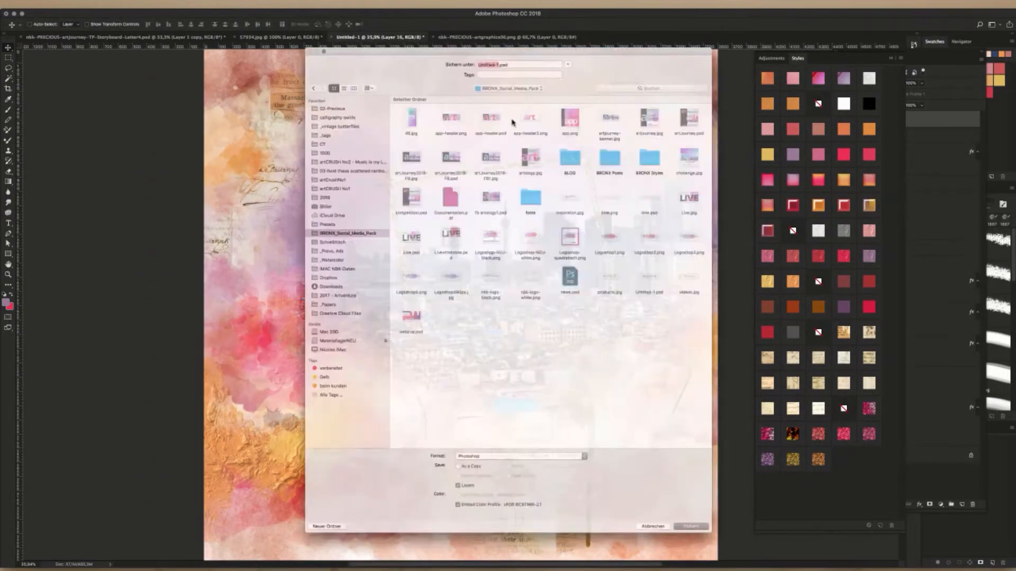
left_click(323, 82)
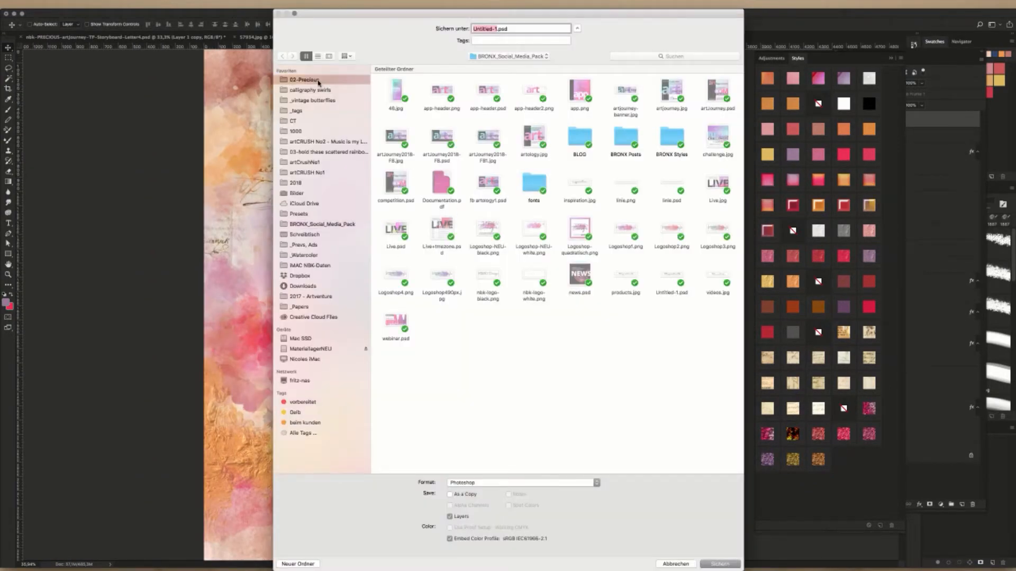
type("LIVE")
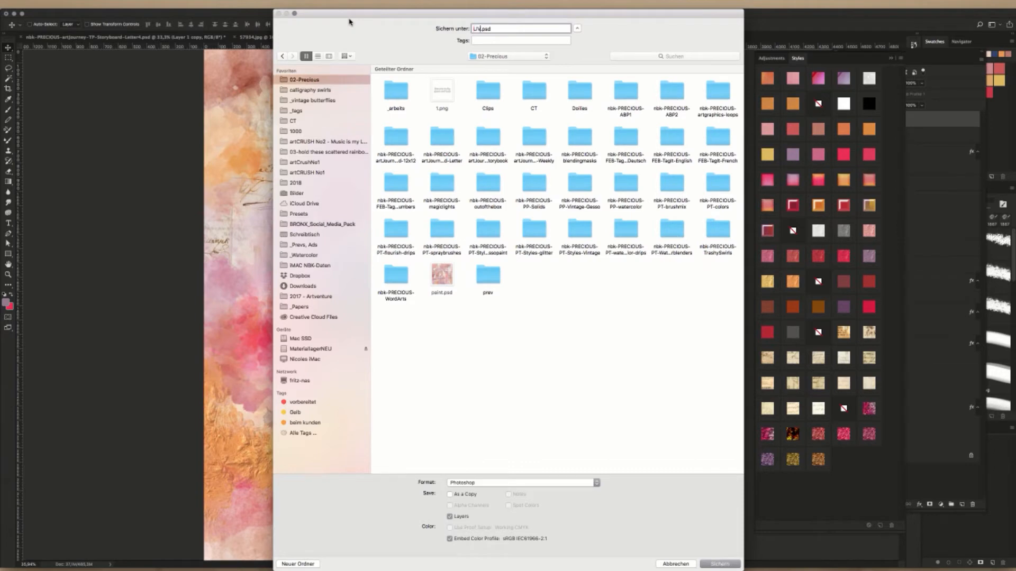
key("Return")
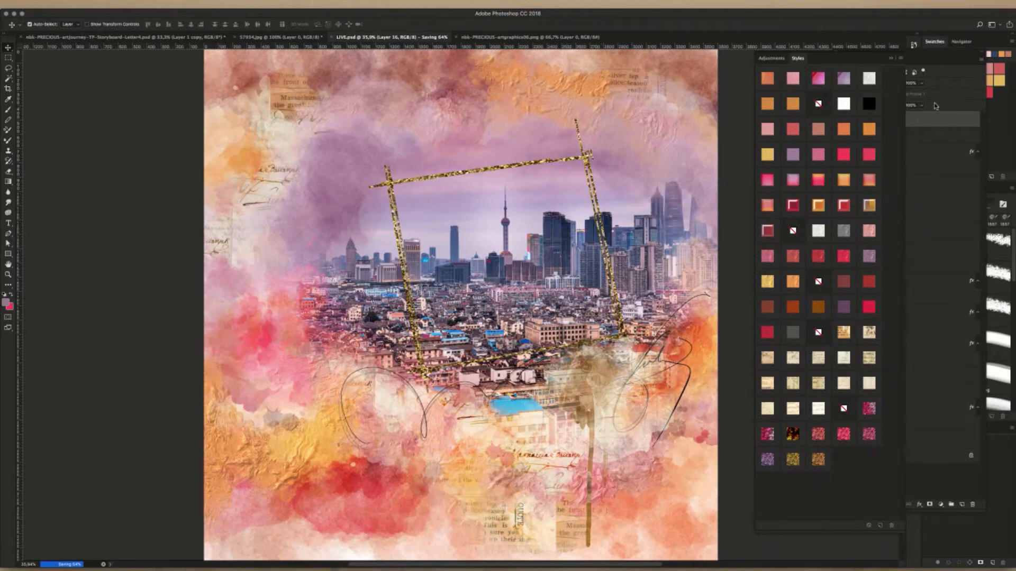
- Move Layer 16 below Layer 15 and nudge the brown splatter slightly up and left
left_click(936, 119)
left_click_drag(906, 124, 904, 137)
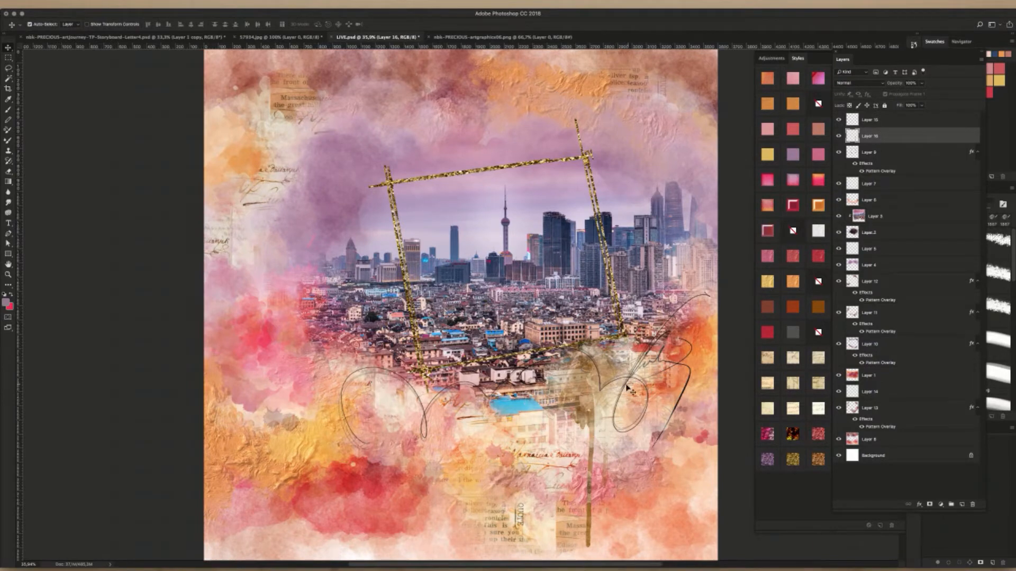
mouse_move(587, 415)
left_mouse_down()
mouse_move(601, 399)
mouse_move(580, 397)
left_mouse_up()
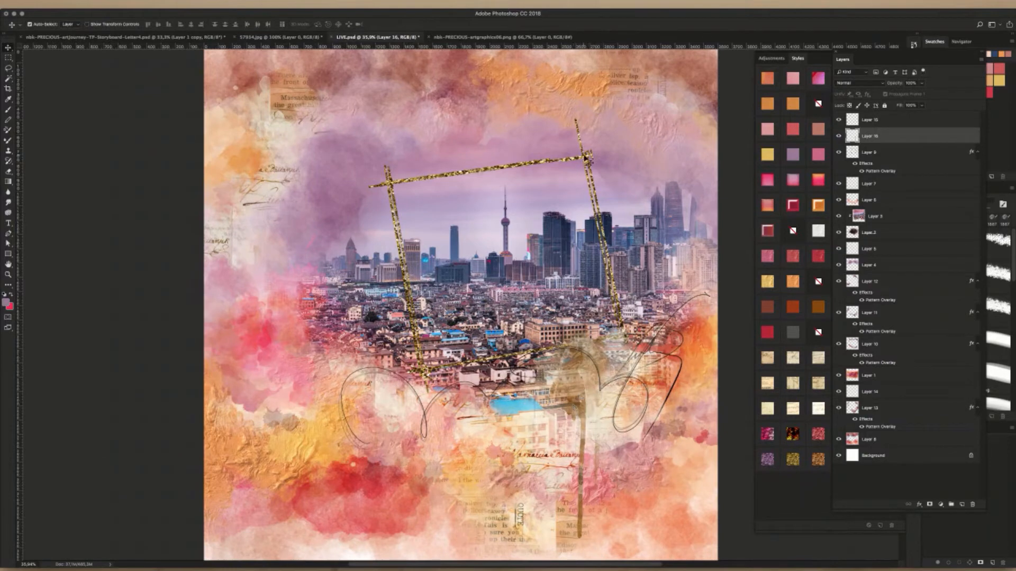
left_click(584, 158)
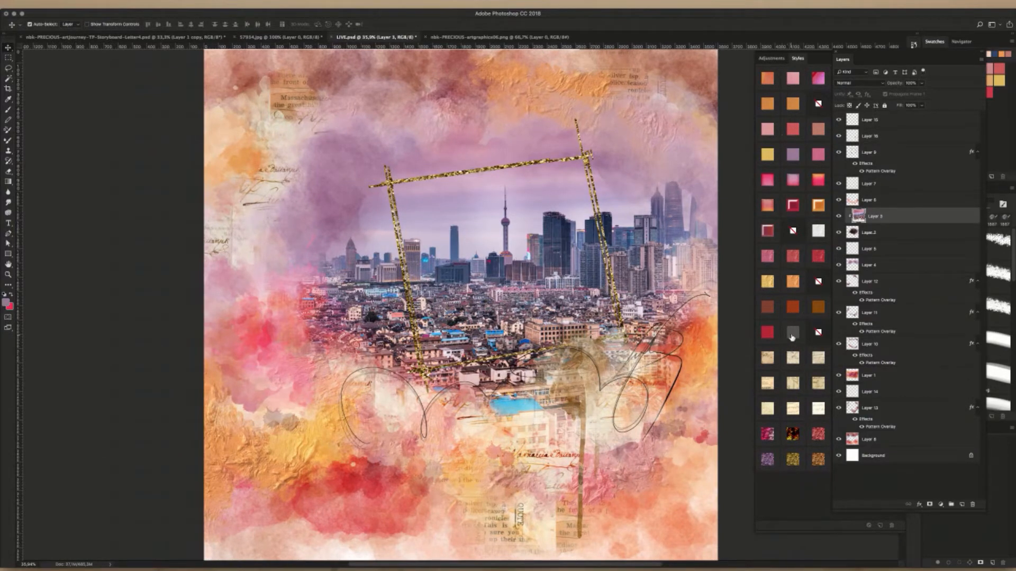
left_click(795, 352)
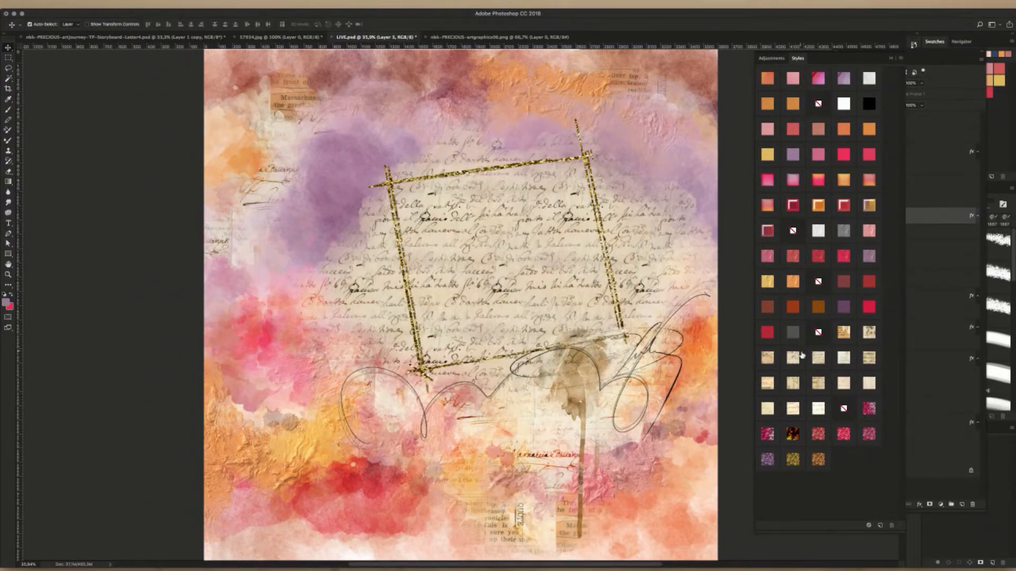
key("ctrl+z")
- Clear the glitter style from the frame layer, bring the frame to the top of the layer stack and apply the solid white style
left_click(575, 161)
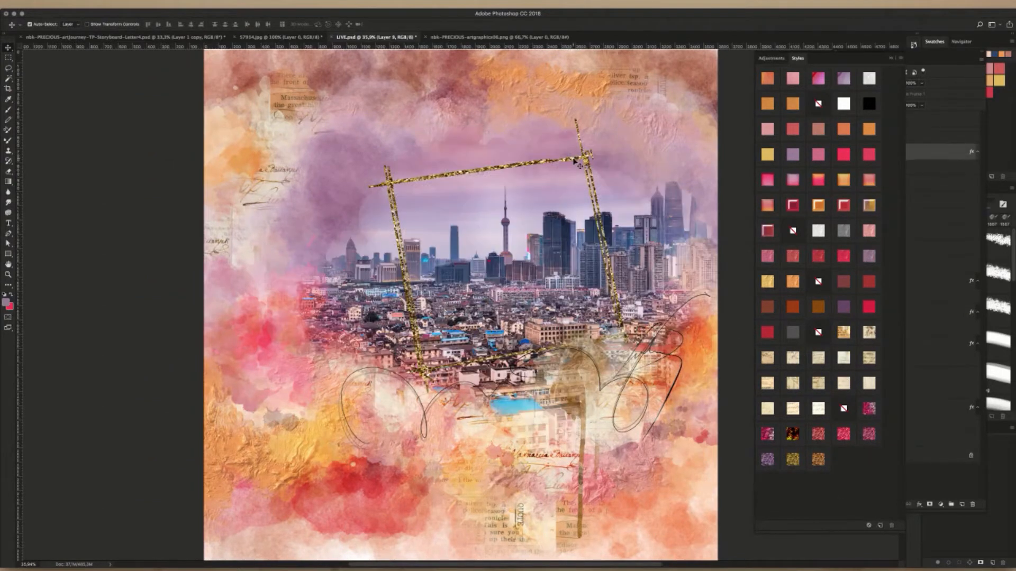
left_click(793, 231)
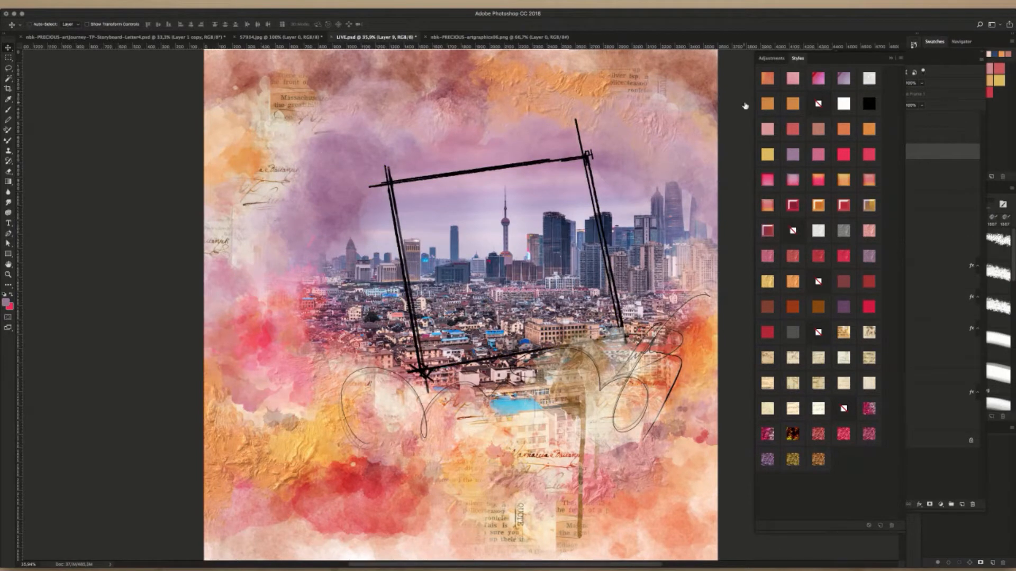
key("shift+super+bracketright")
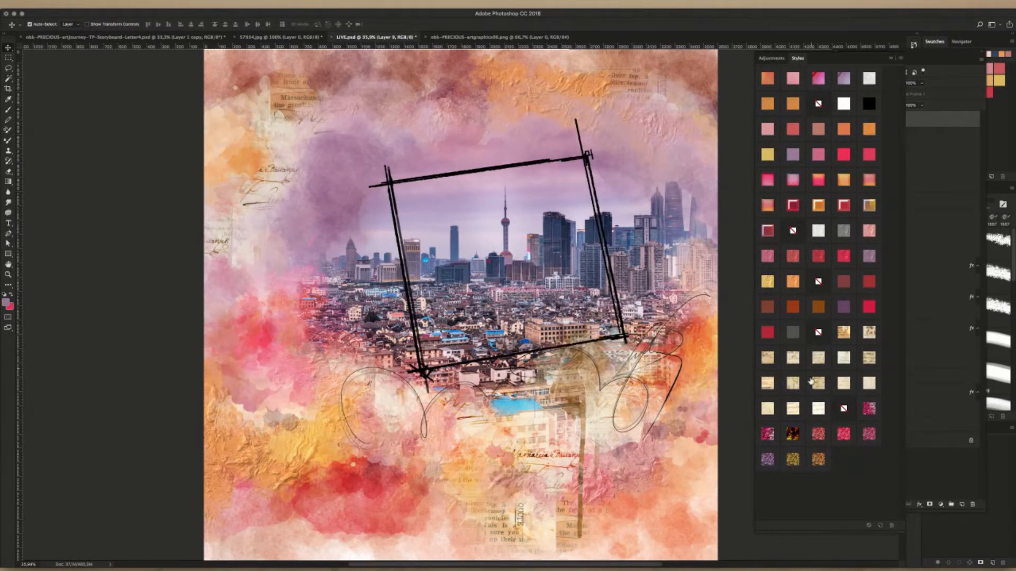
left_click(842, 105)
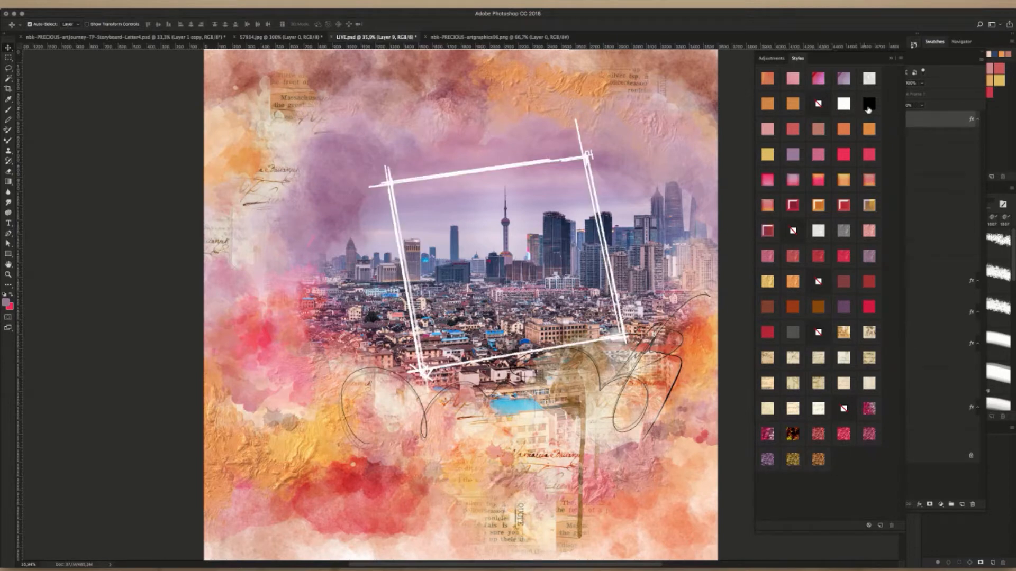
- Add a drop shadow to the white frame layer with 11 px distance, 22 px size, a small spread and an upper-left light angle
left_click(945, 120)
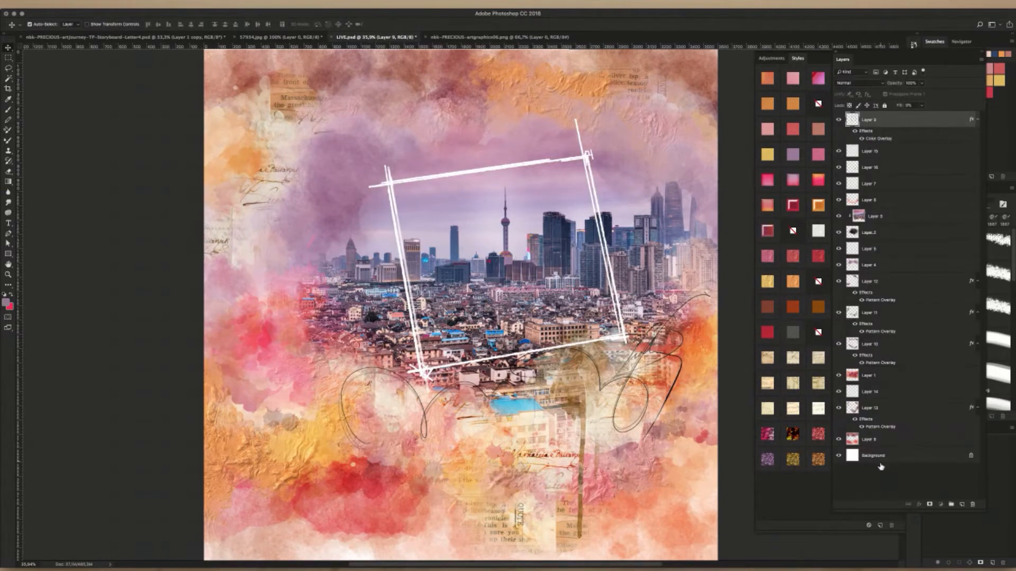
left_click(919, 506)
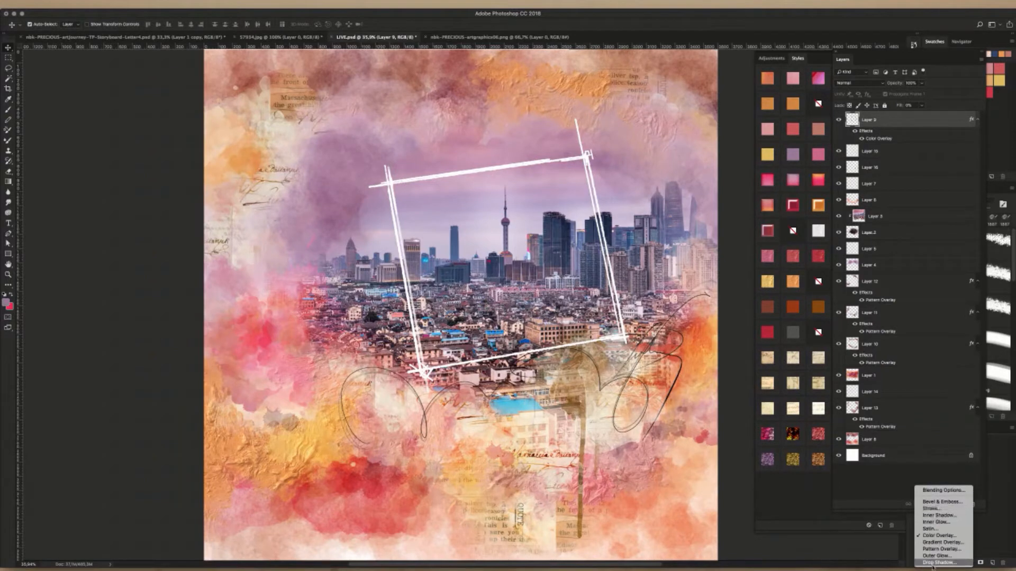
left_click(933, 563)
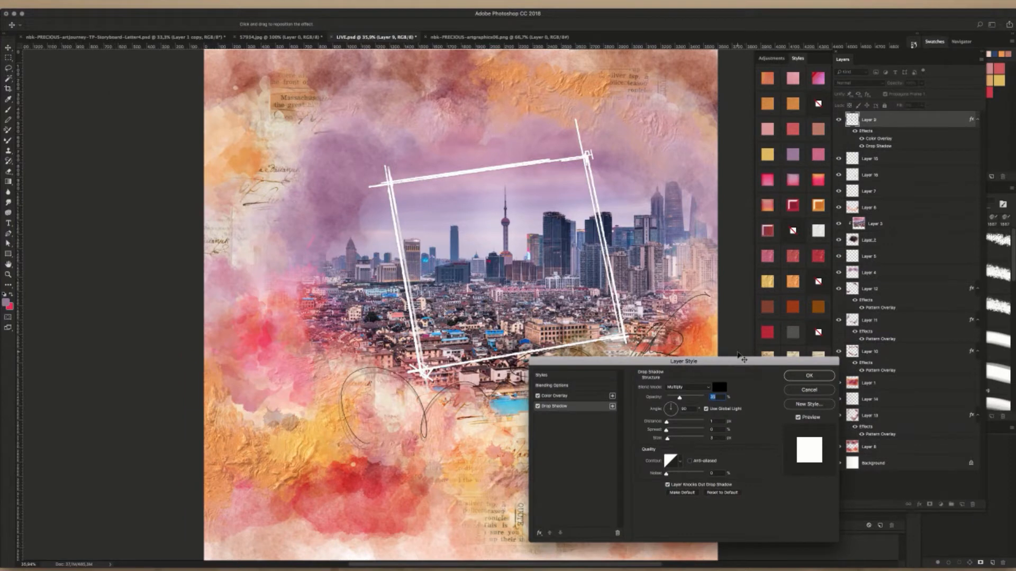
left_click_drag(739, 354, 726, 226)
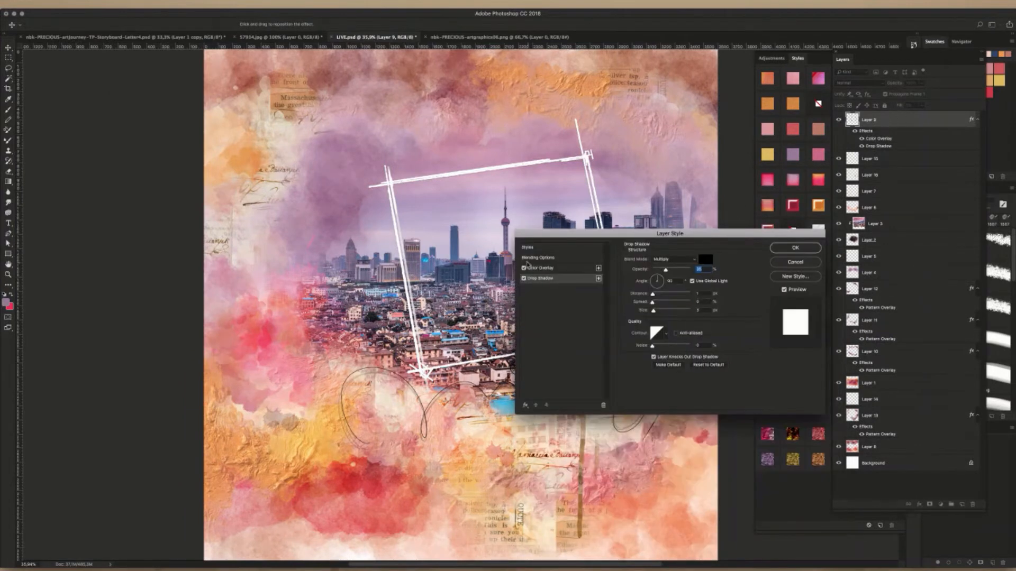
left_click_drag(606, 237, 586, 380)
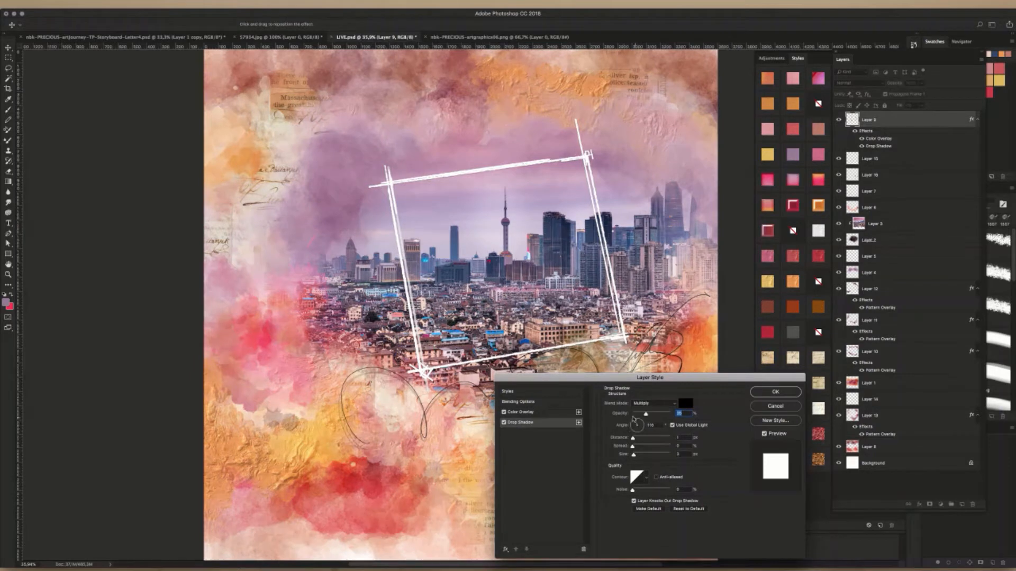
left_click(633, 419)
left_click_drag(632, 438, 636, 458)
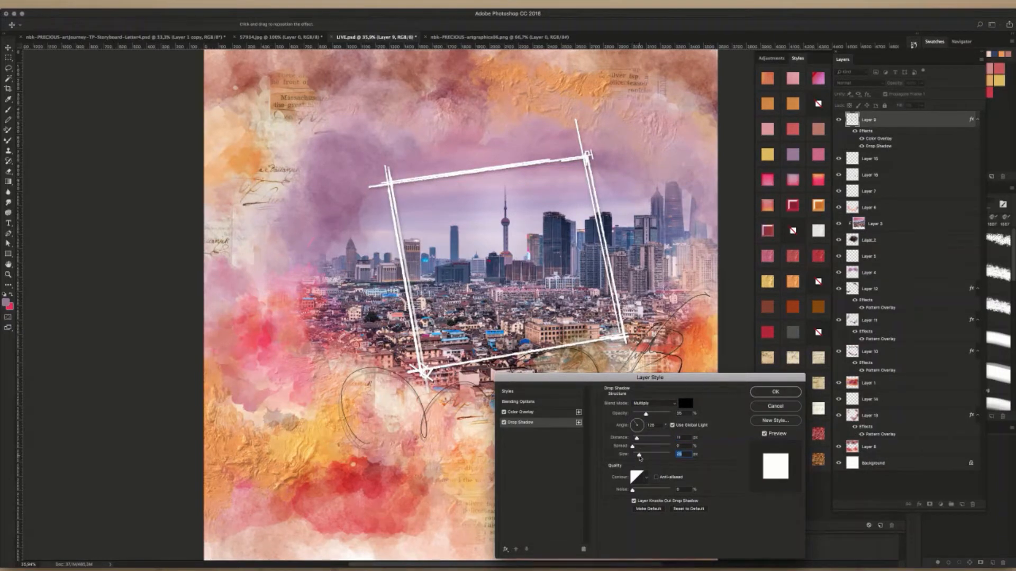
left_click_drag(633, 447, 637, 448)
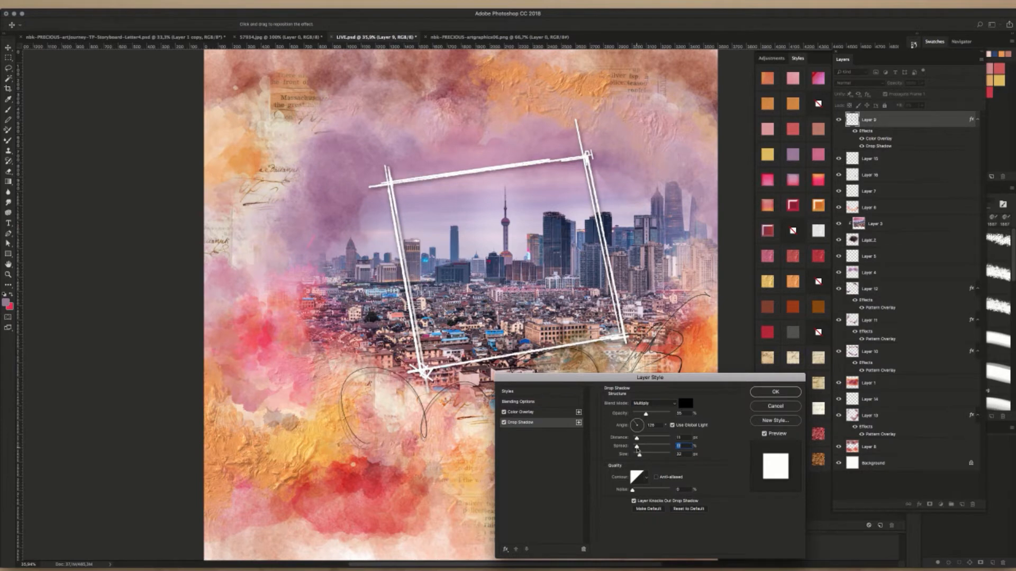
key("Return")
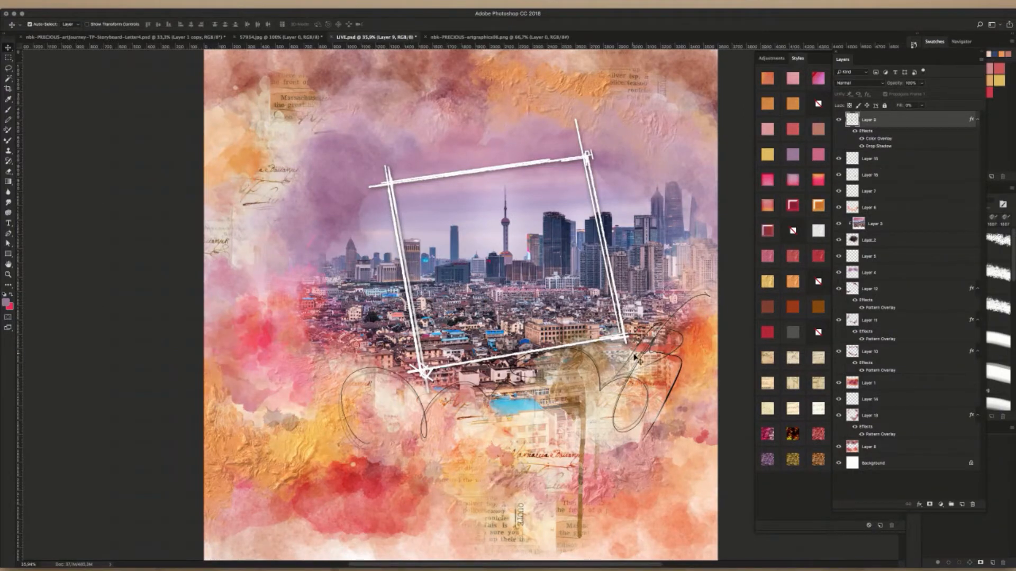
- Bring the loop scribble on Layer 15 above the frame layer and nudge it slightly to the right
left_click_drag(630, 382, 631, 342)
key("super+bracketright")
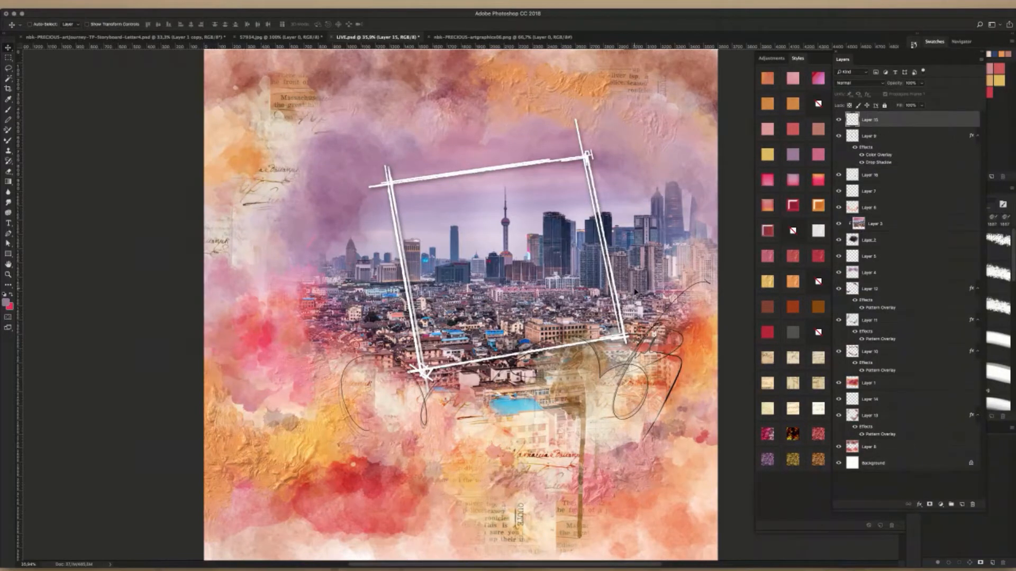
left_click_drag(611, 371, 619, 340)
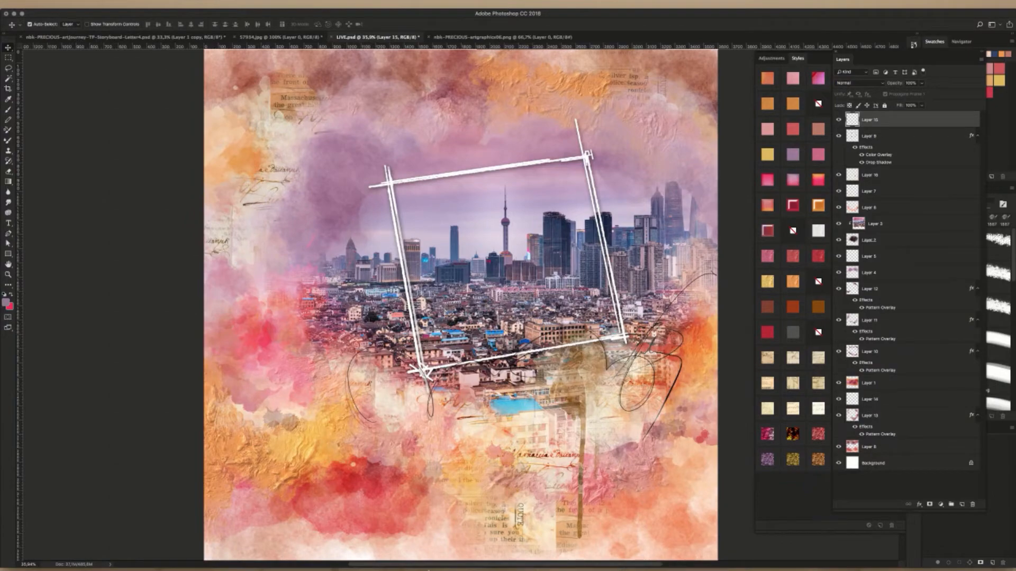
- Switch to Adobe Bridge, browse the nbk-PRECIOUS-ABP1 folder and open nbk-PRECIOUS-ABP1-gesso2.png in Photoshop
left_click(423, 566)
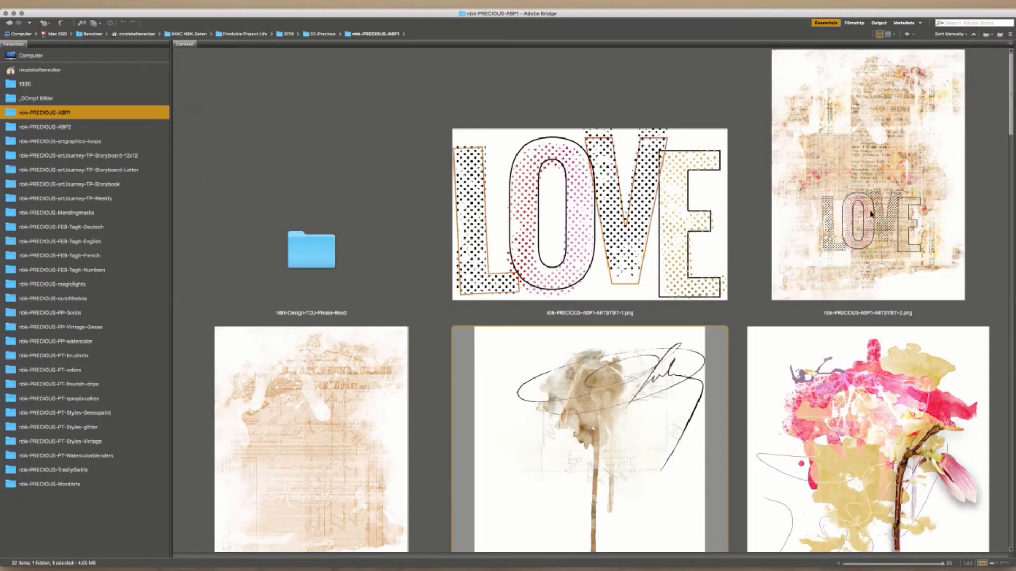
scroll(932, 184, "down", 10)
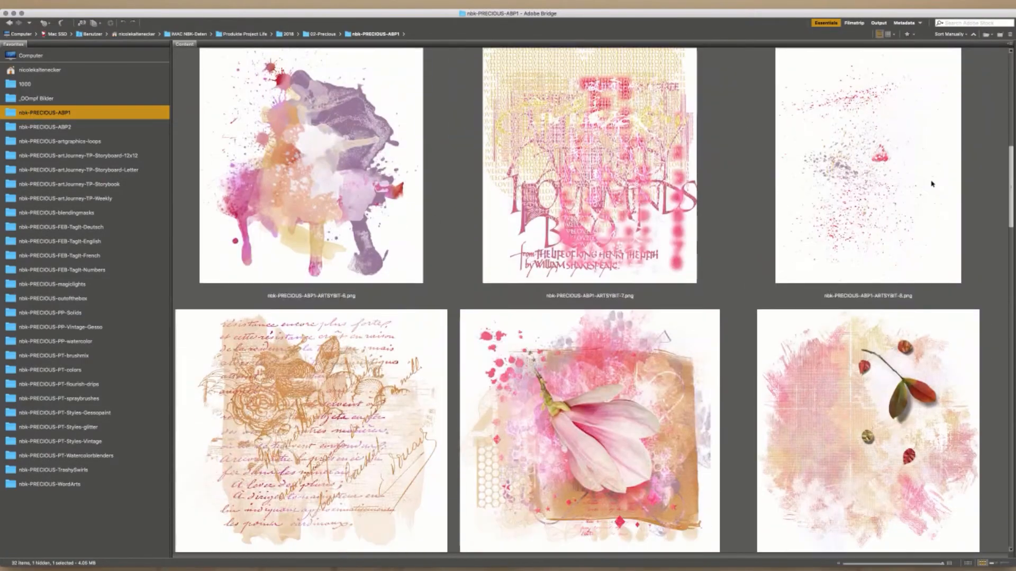
scroll(932, 184, "down", 8)
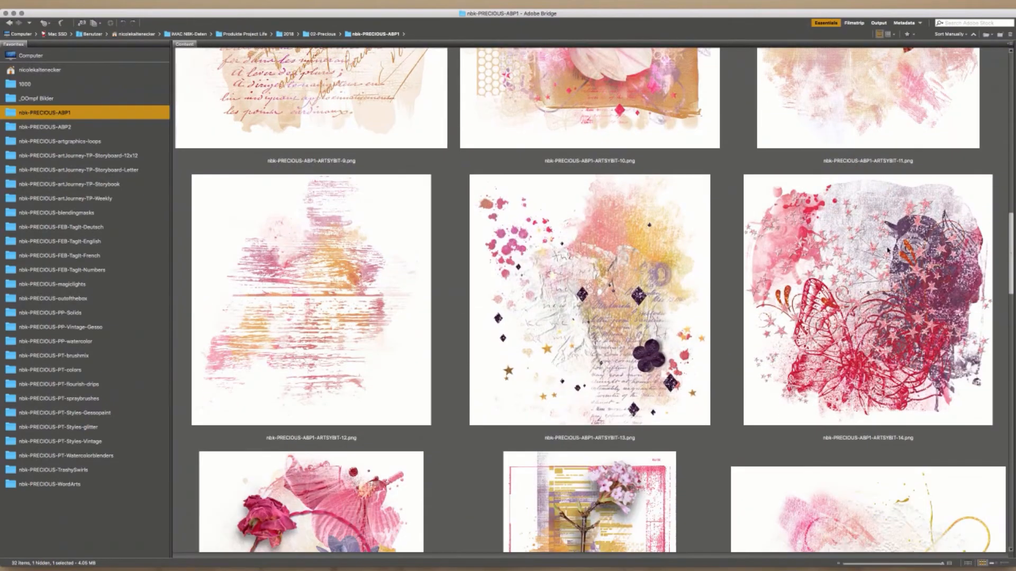
scroll(846, 331, "down", 11)
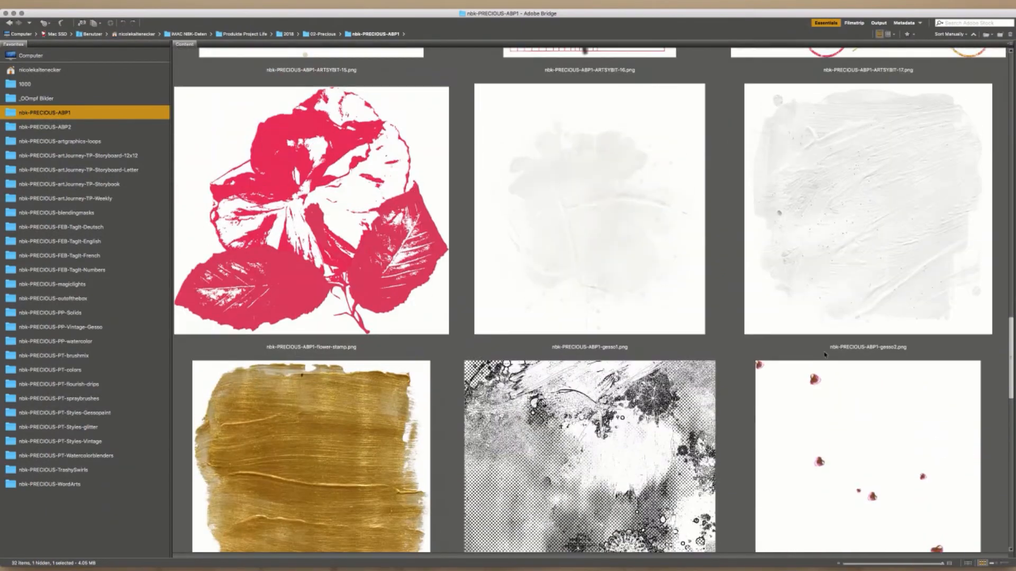
left_click(853, 229)
key("super+Tab")
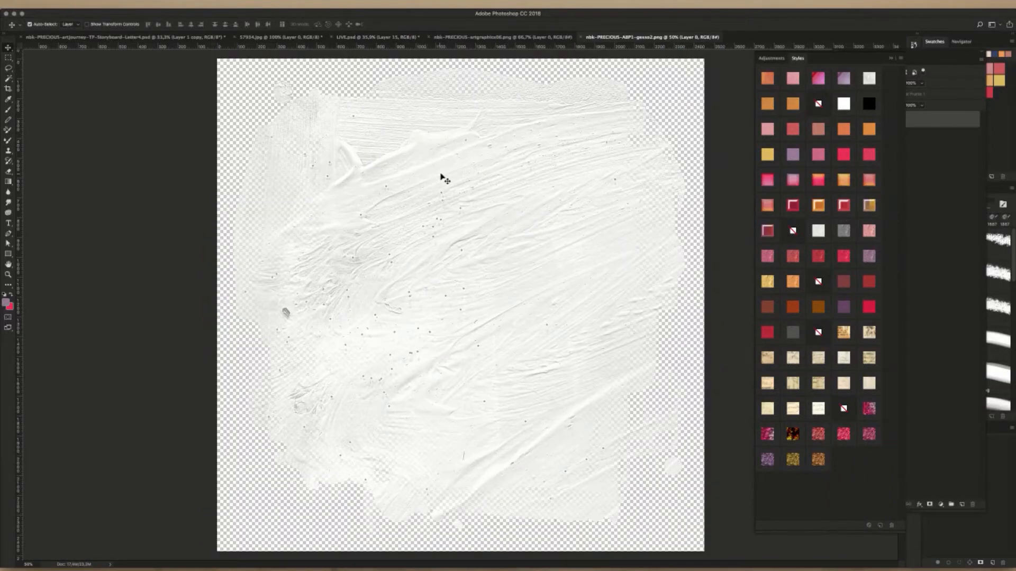
- Try to move the white gesso artwork from the gesso2.png document into LIVE.psd
left_click_drag(442, 177, 319, 44)
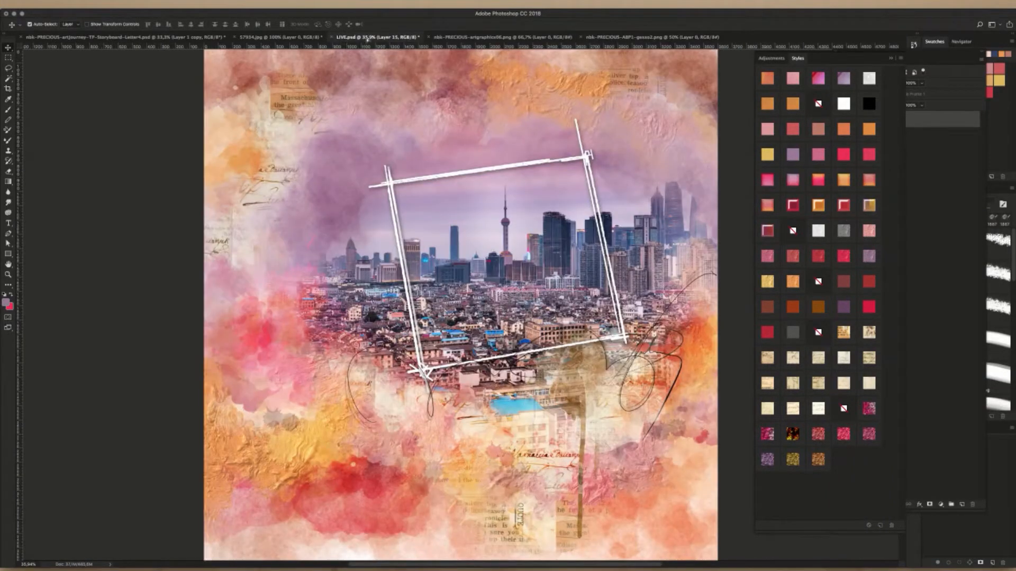
left_click(586, 38)
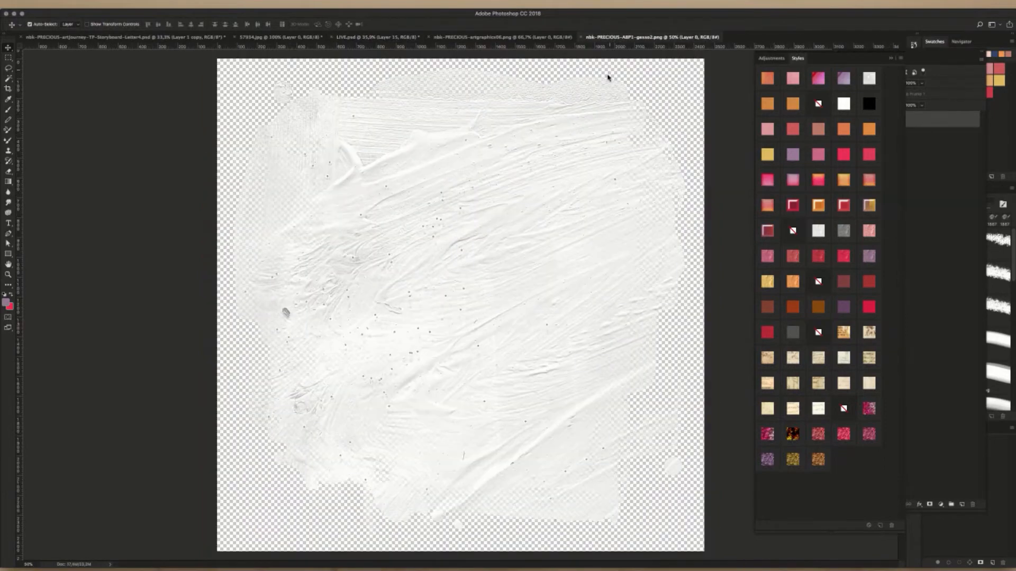
left_click_drag(607, 78, 424, 66)
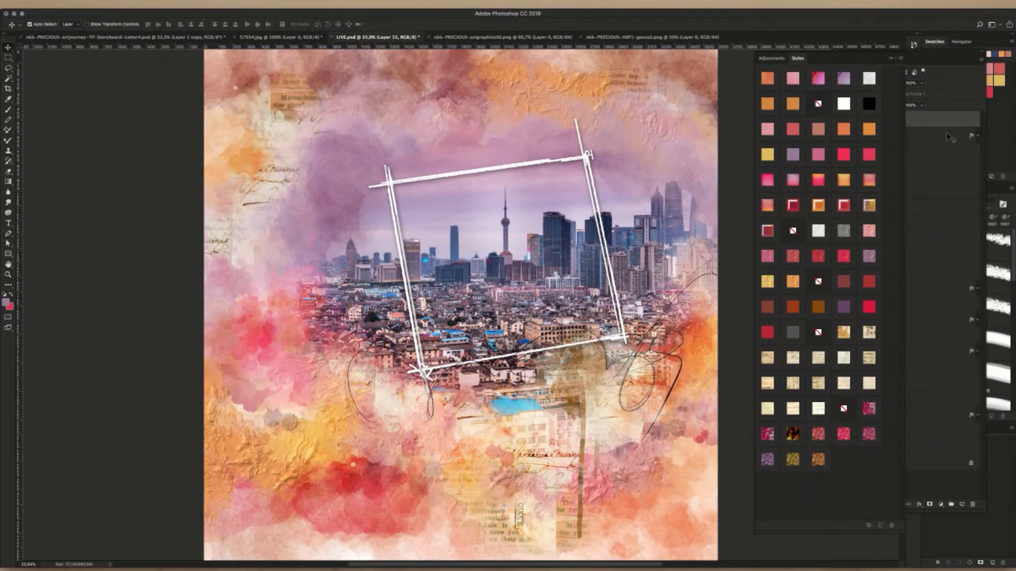
left_click(617, 38)
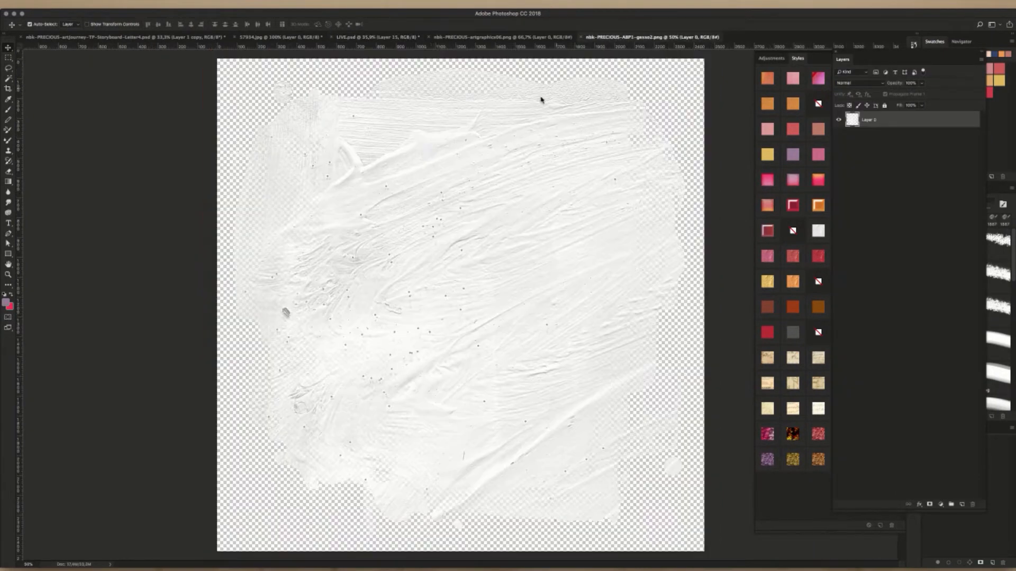
left_click_drag(429, 154, 422, 53)
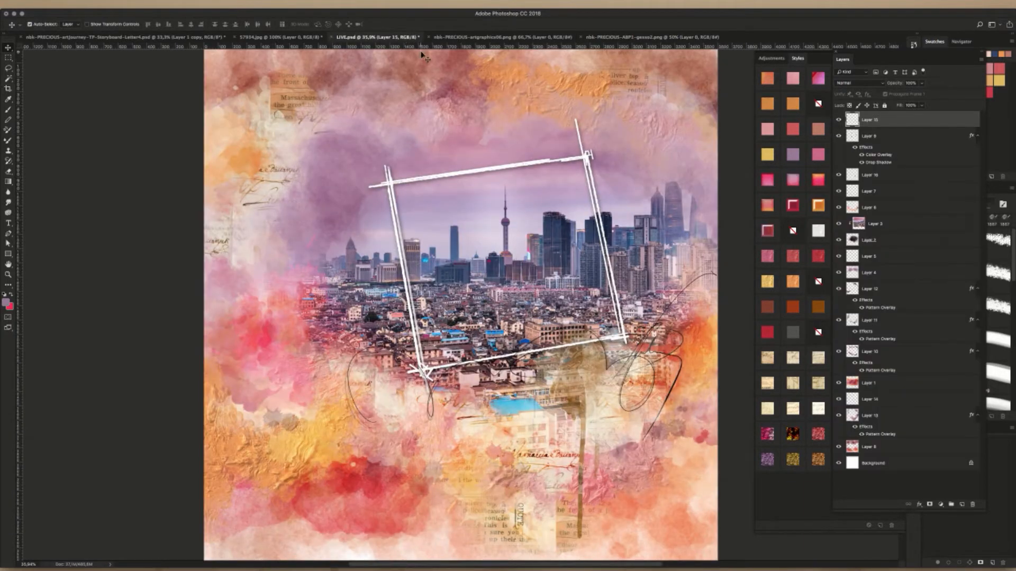
- Transfer the gesso2.png artwork into LIVE.psd as a new top layer and shift it up and right over the frame
left_click(594, 38)
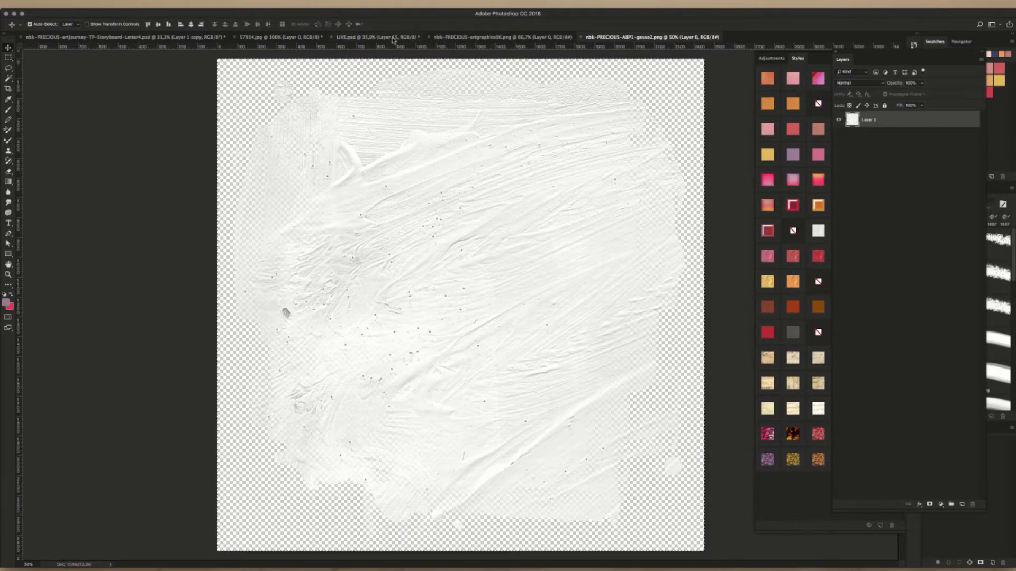
left_click_drag(394, 40, 564, 195)
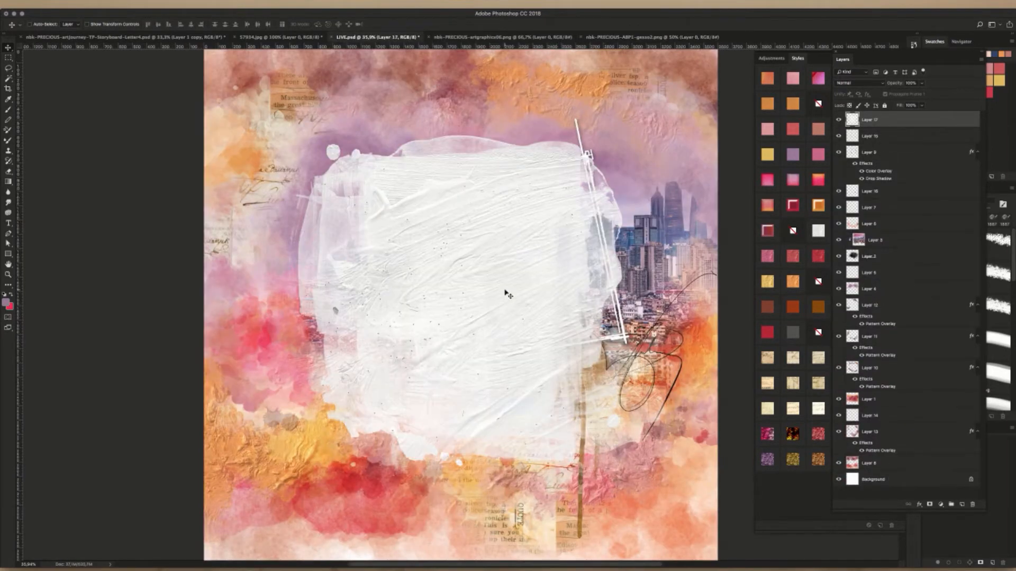
left_click_drag(506, 294, 562, 276)
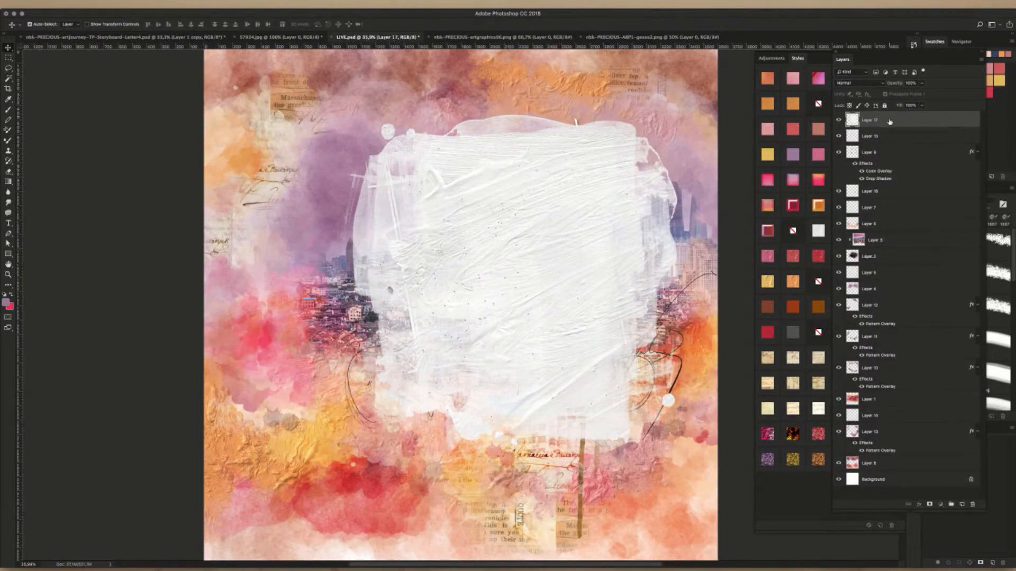
- Move gesso Layer 17 directly below Layer 2 in the layer stack and nudge the gesso slightly down and left
left_click_drag(889, 122, 878, 266)
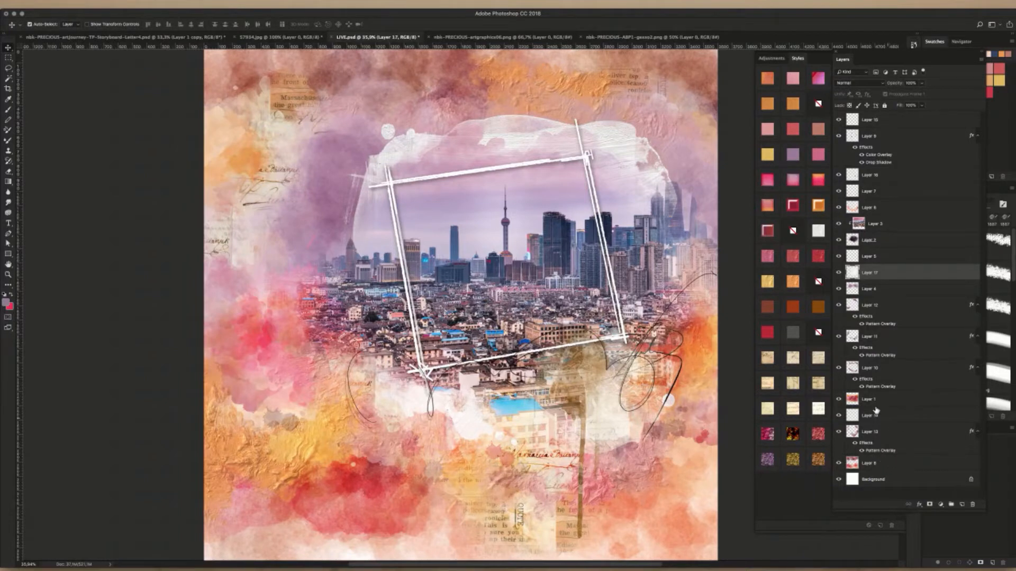
mouse_move(887, 273)
left_mouse_down()
mouse_move(876, 207)
mouse_move(889, 254)
left_mouse_up()
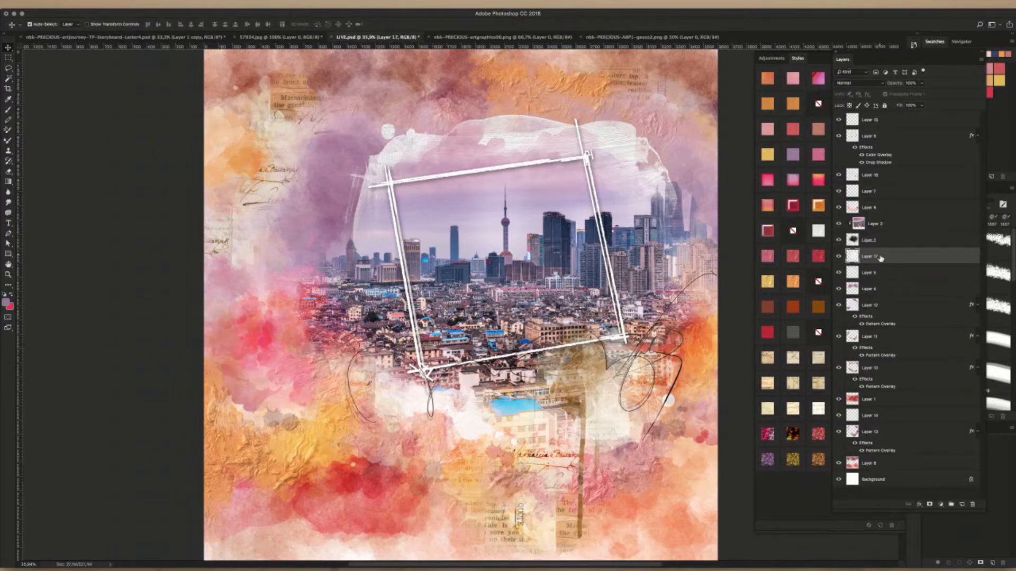
left_click_drag(615, 363, 607, 378)
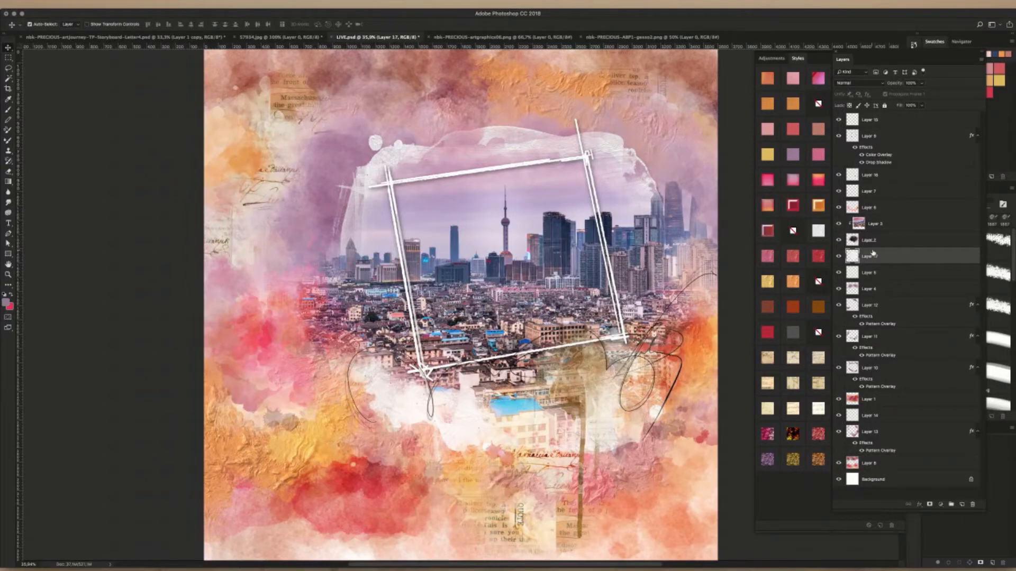
- Place gesso Layer 17 above cityscape Layer 3 as a clipped layer with the Multiply blend mode
left_click_drag(872, 253, 899, 198)
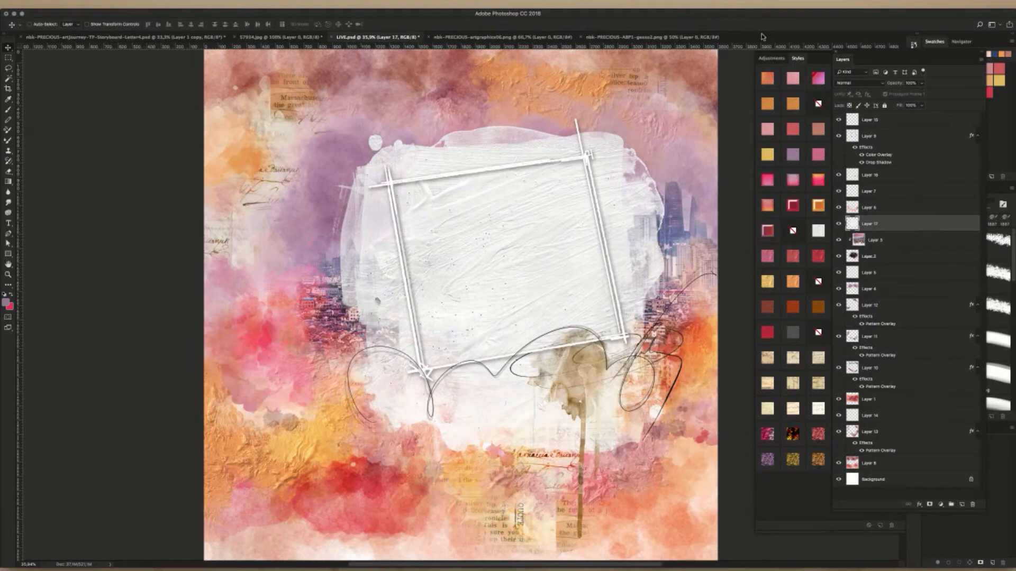
key("super+alt+g")
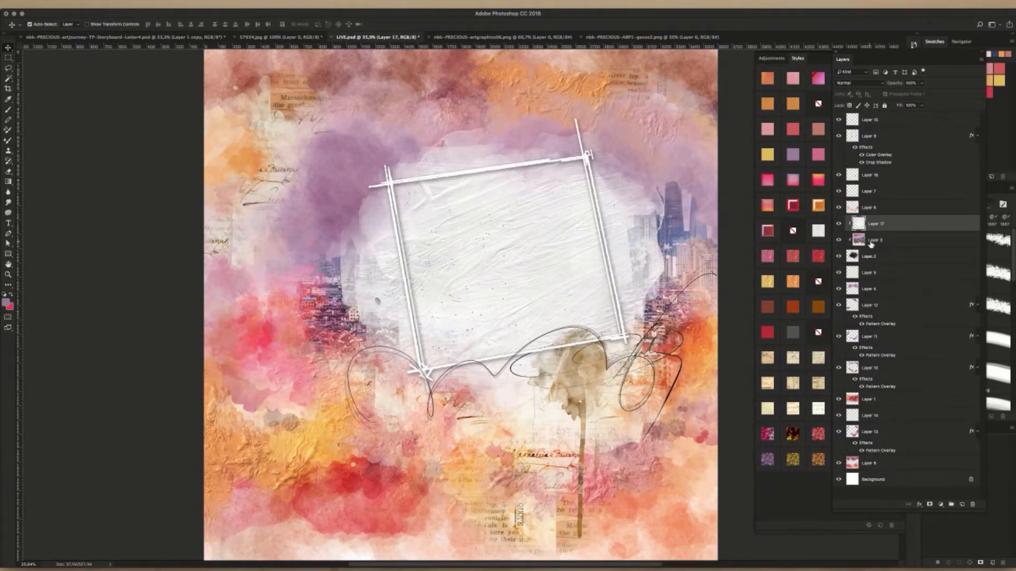
left_click(855, 83)
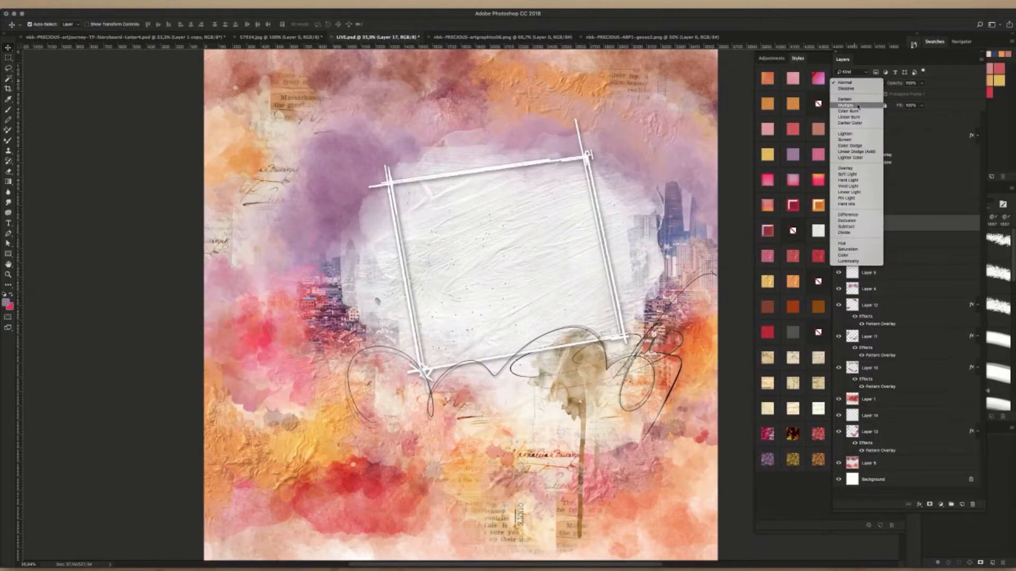
left_click(861, 106)
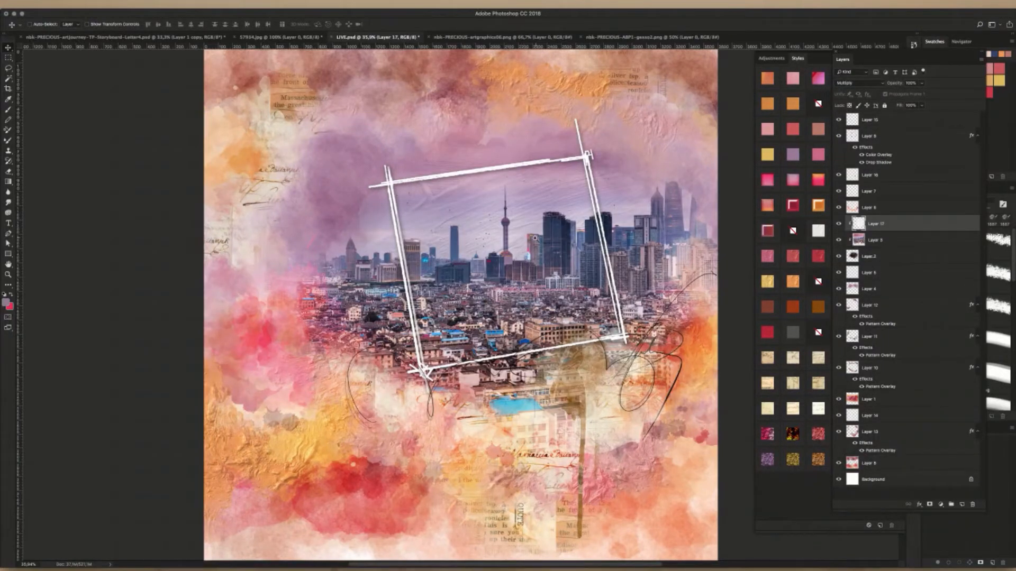
- Compare the cityscape with and without gesso Layer 17 and set the layer's blend mode to Color Burn
scroll(532, 238, "up", 6)
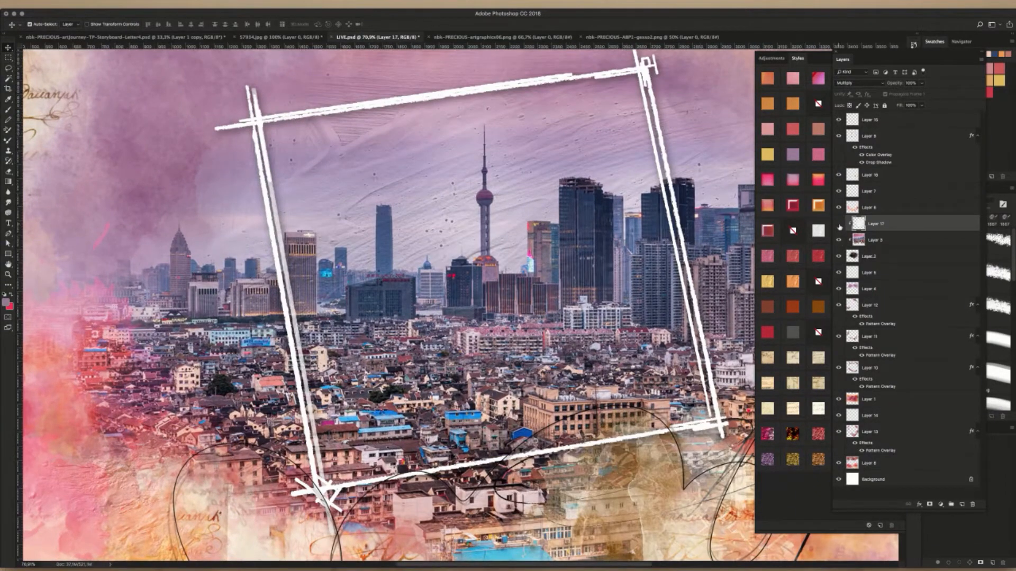
left_click(840, 226)
left_click(840, 226)
scroll(540, 227, "down", 2)
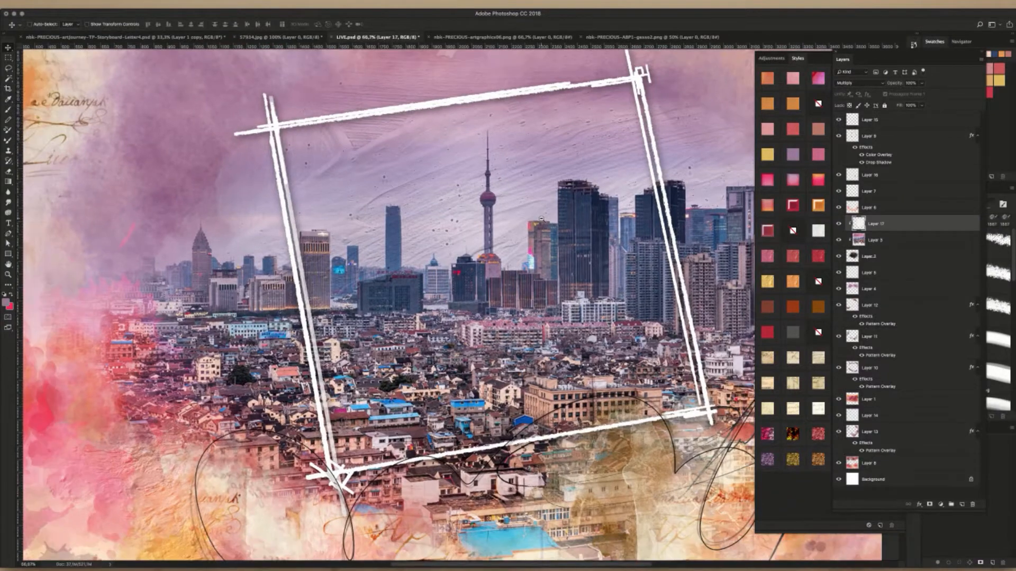
left_click_drag(558, 208, 535, 251)
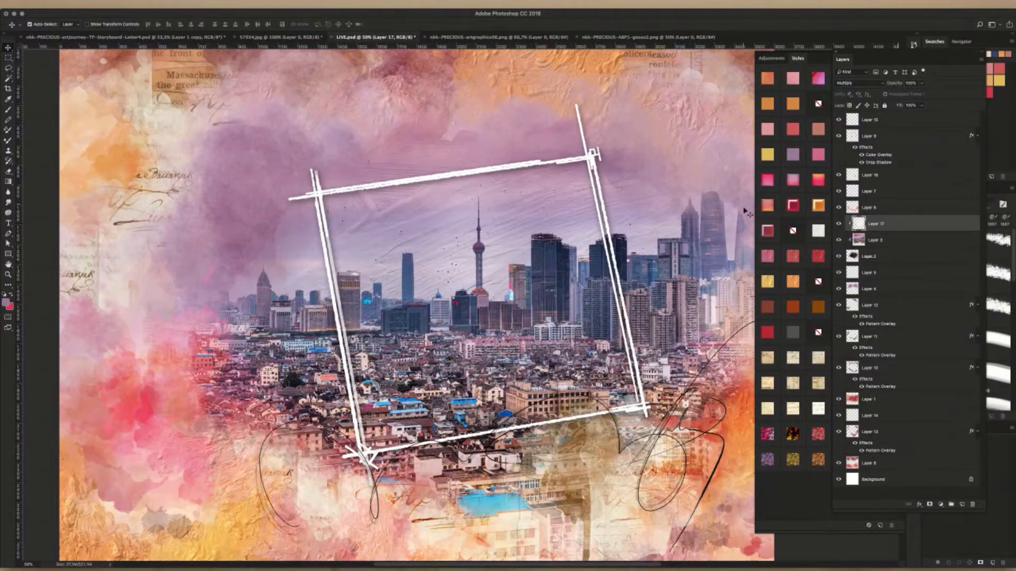
left_click(859, 83)
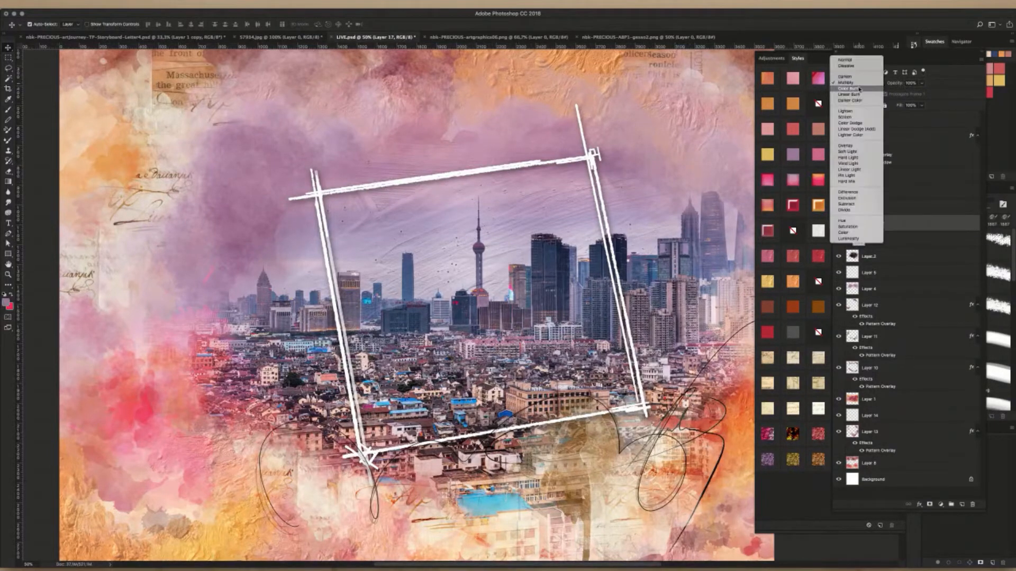
left_click(861, 88)
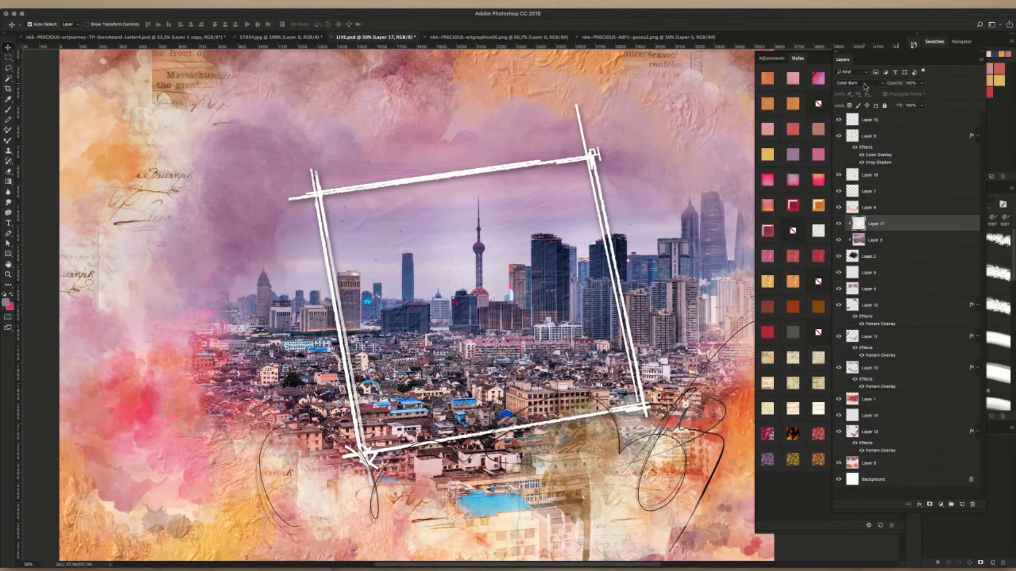
- Try the Linear Burn, Lighten, Overlay and Soft Light blend modes on gesso Layer 17
left_click(865, 85)
left_click(867, 89)
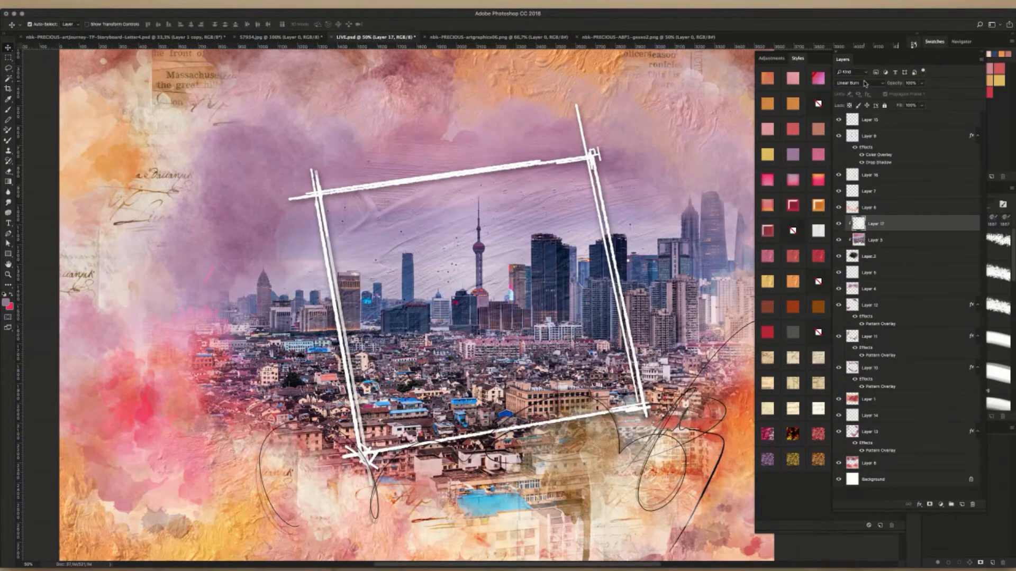
left_click(865, 83)
left_click(864, 98)
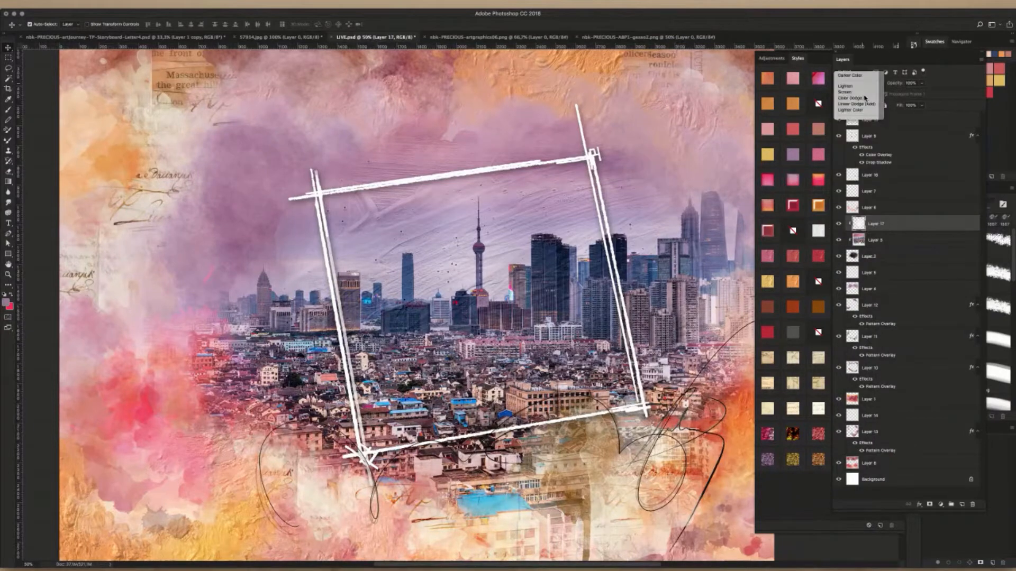
left_click(864, 83)
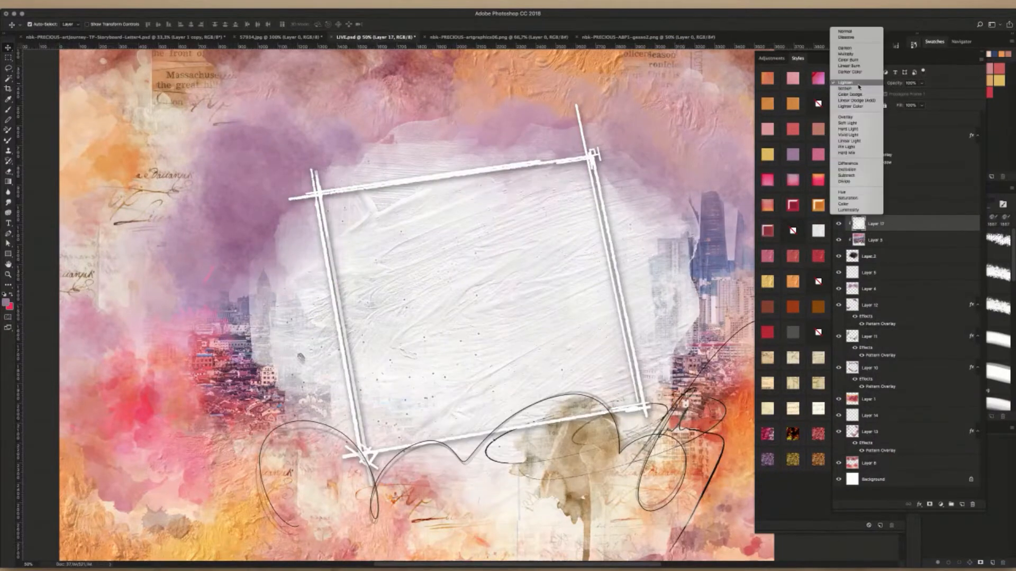
left_click(862, 117)
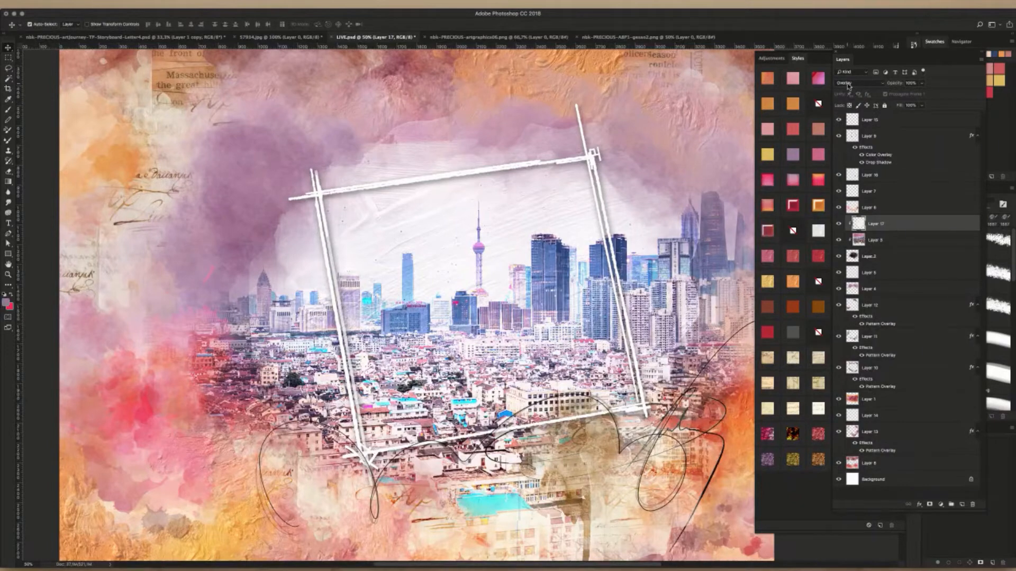
left_click(849, 85)
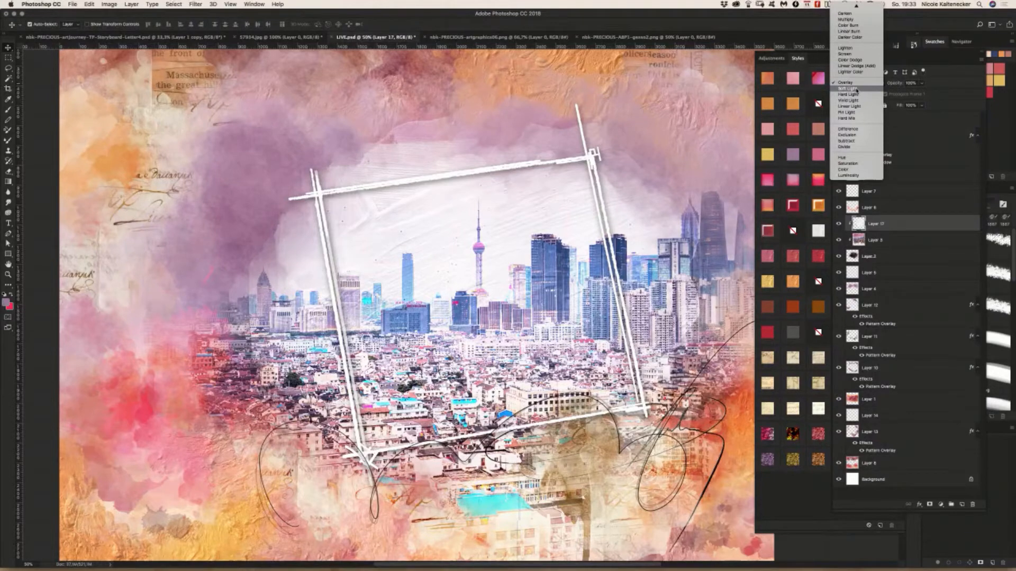
left_click(856, 89)
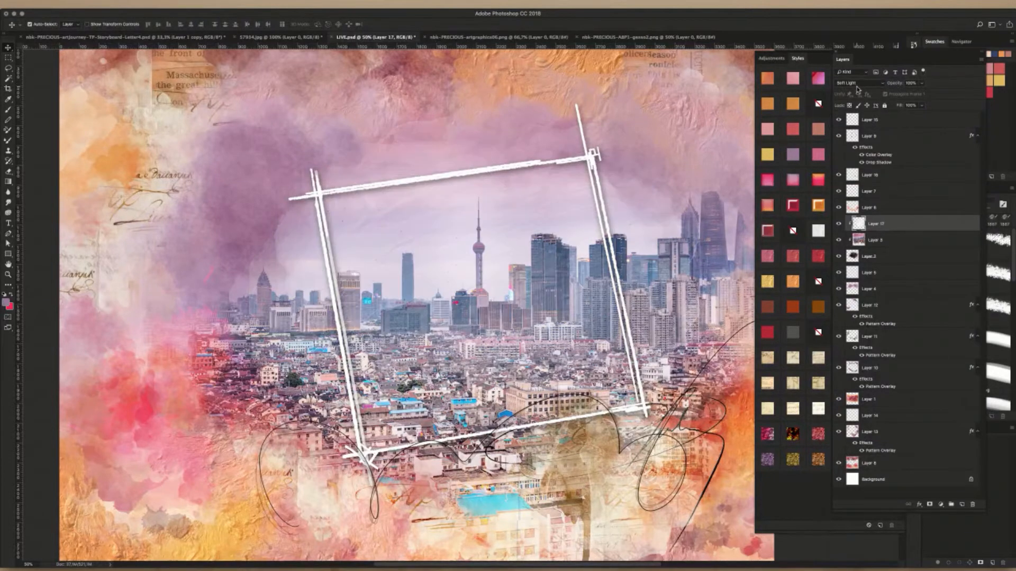
- Try the Hard Light, Linear Light and Color Dodge blend modes on gesso Layer 17
left_click(851, 85)
left_click(855, 90)
left_click(855, 84)
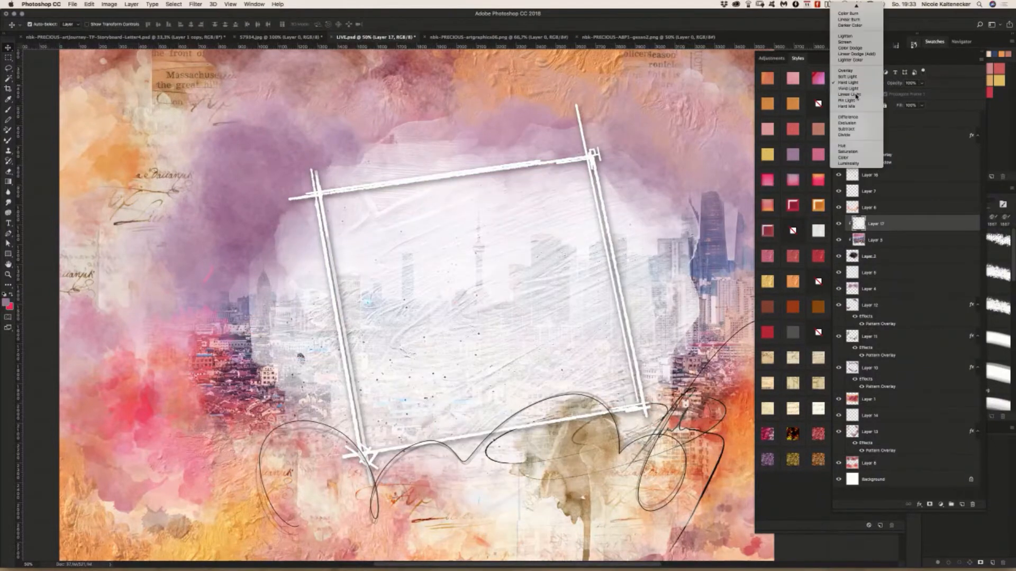
left_click(858, 94)
left_click(857, 83)
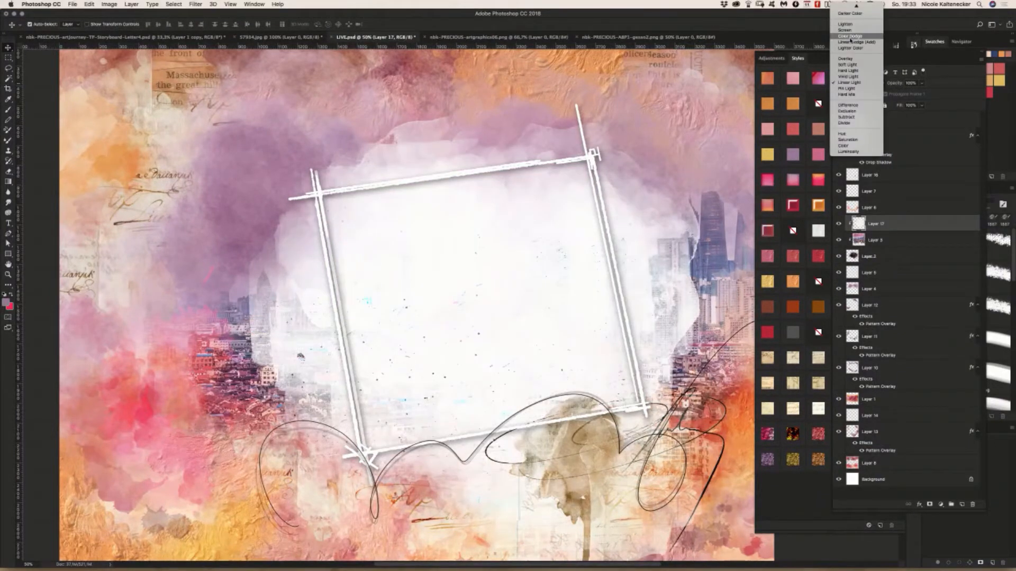
left_click(861, 64)
- Compare Linear Burn with Multiply on gesso Layer 17 and set the layer's blend mode to Linear Burn
left_click(858, 83)
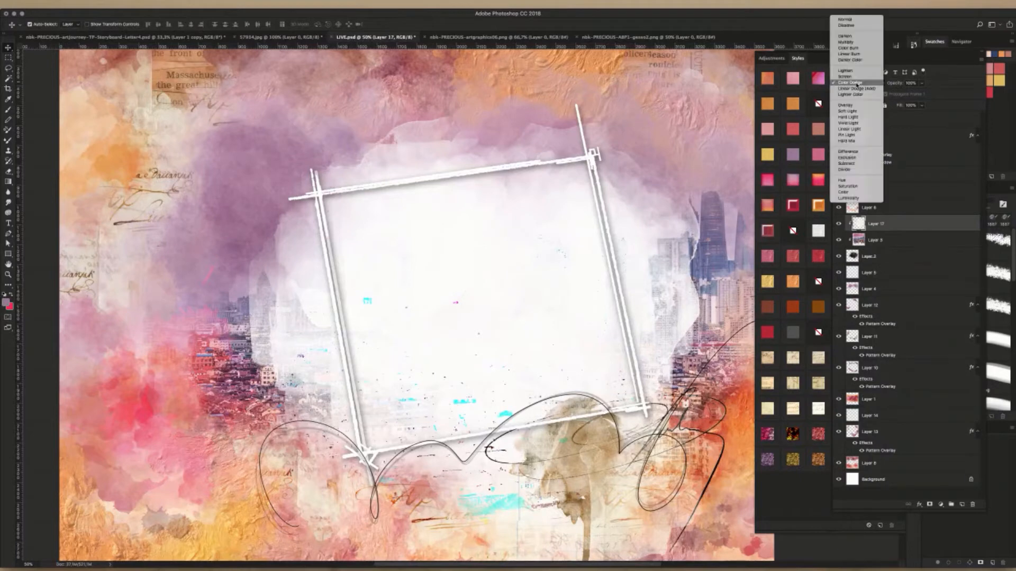
left_click(857, 83)
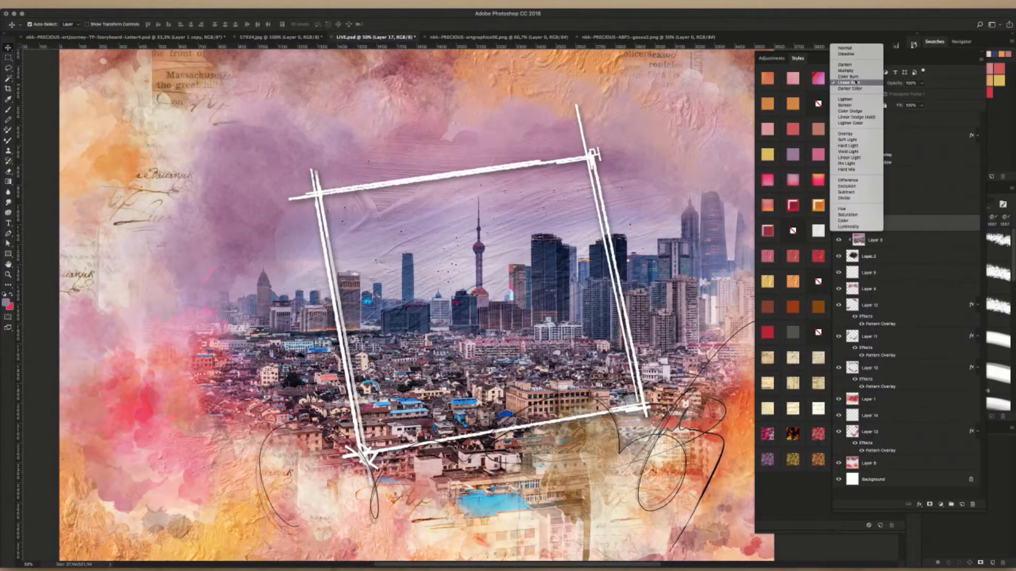
left_click(856, 71)
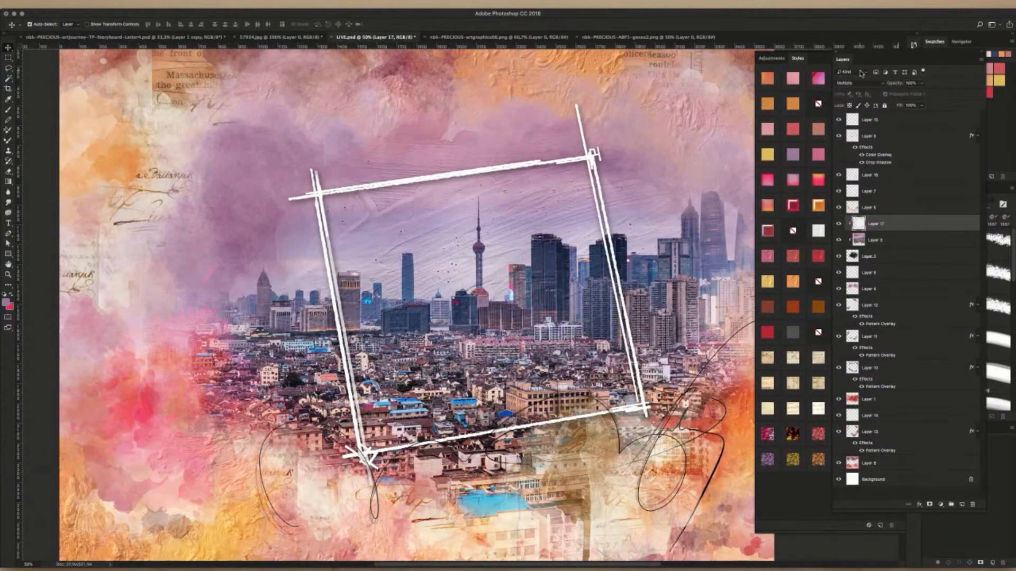
left_click(858, 83)
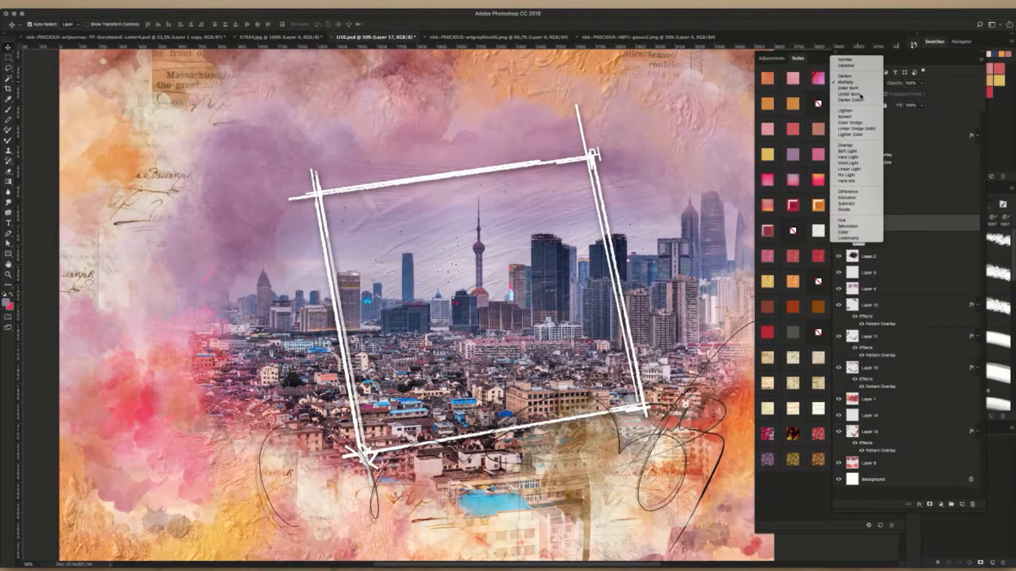
left_click(860, 94)
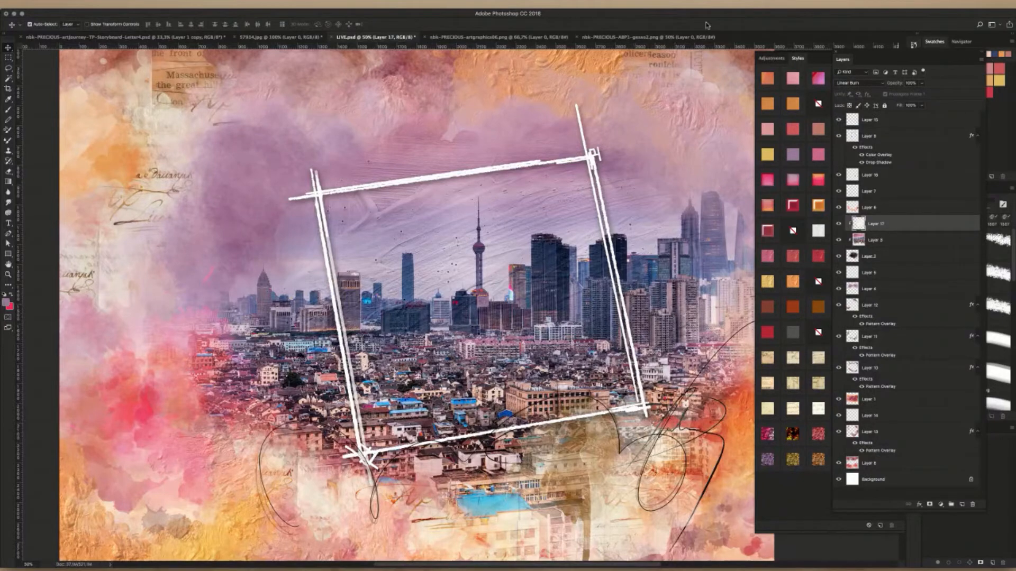
key("super+minus")
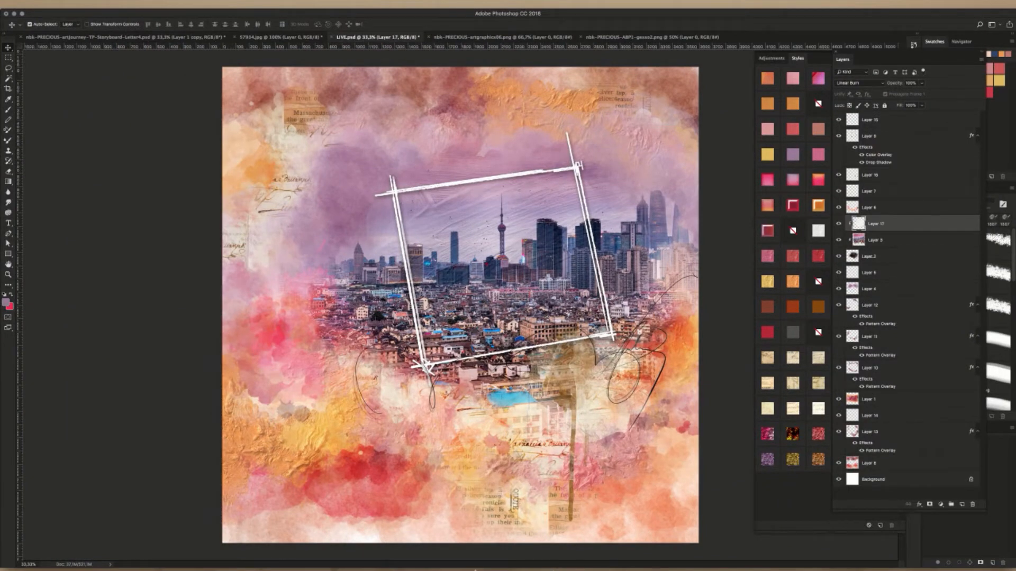
- Switch to Adobe Bridge and look through the nbk-PRECIOUS-ABP1 folder for further elements for the composition
left_click(421, 569)
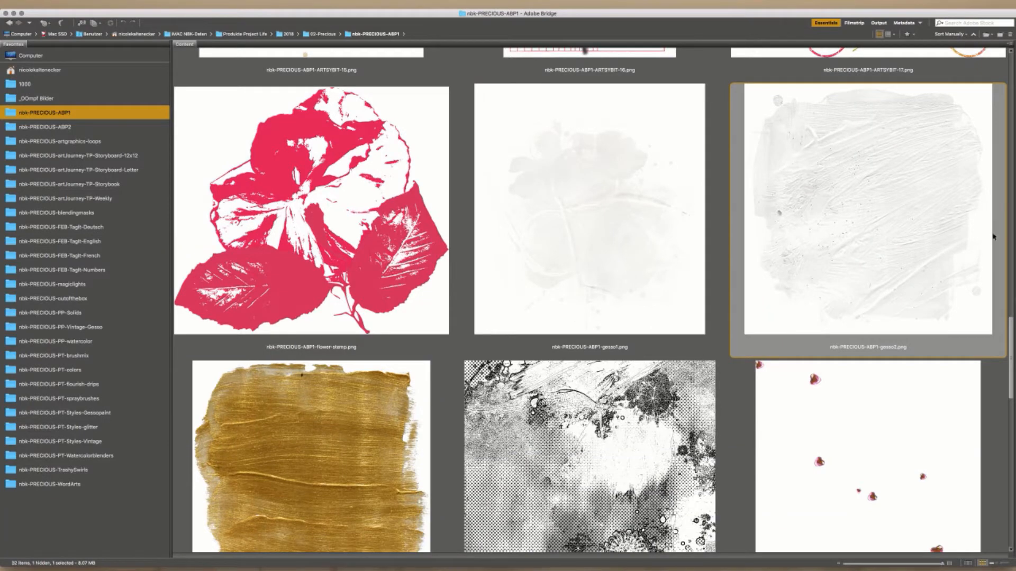
scroll(997, 359, "down", 2)
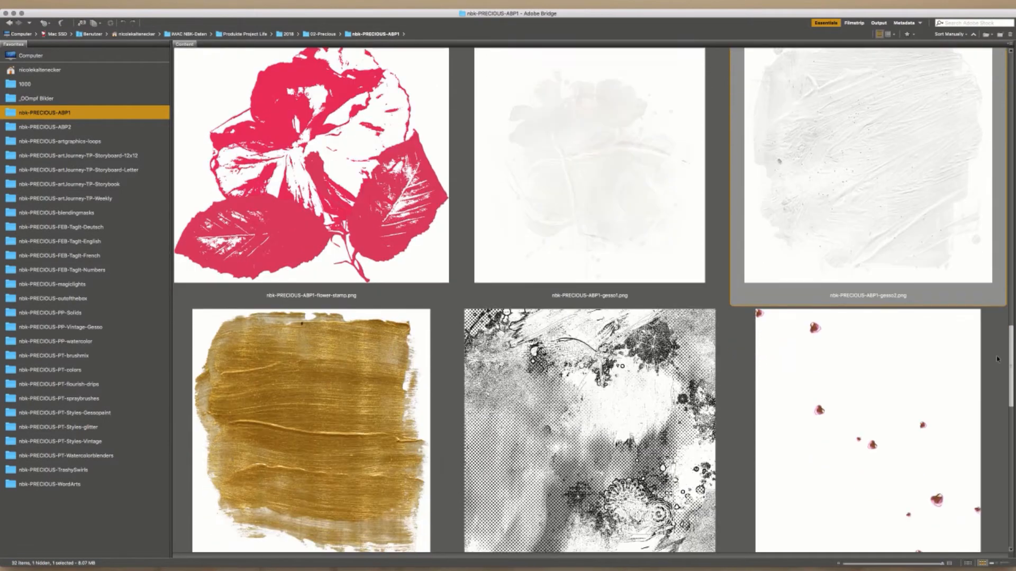
scroll(997, 359, "up", 5)
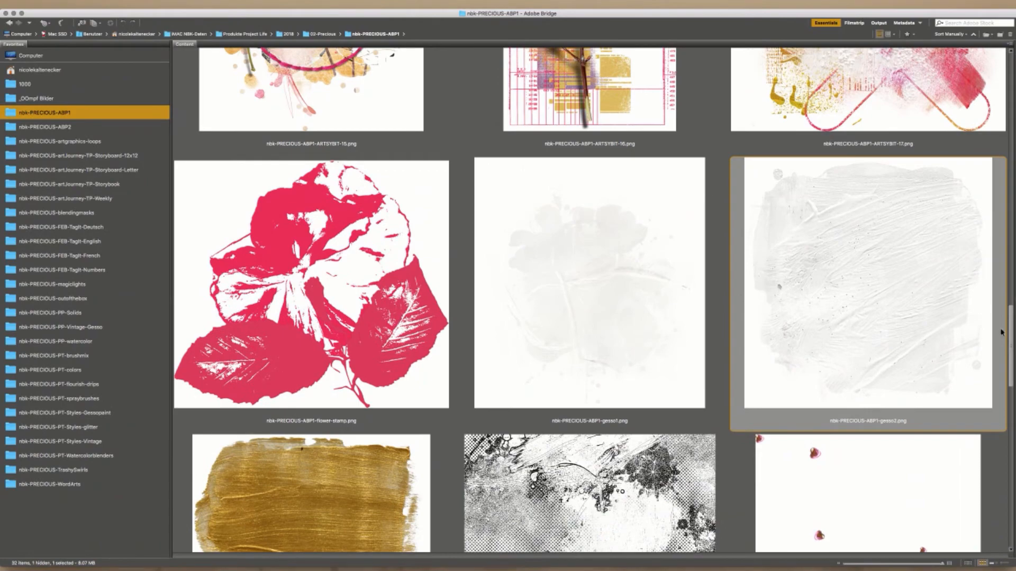
scroll(1001, 333, "up", 9)
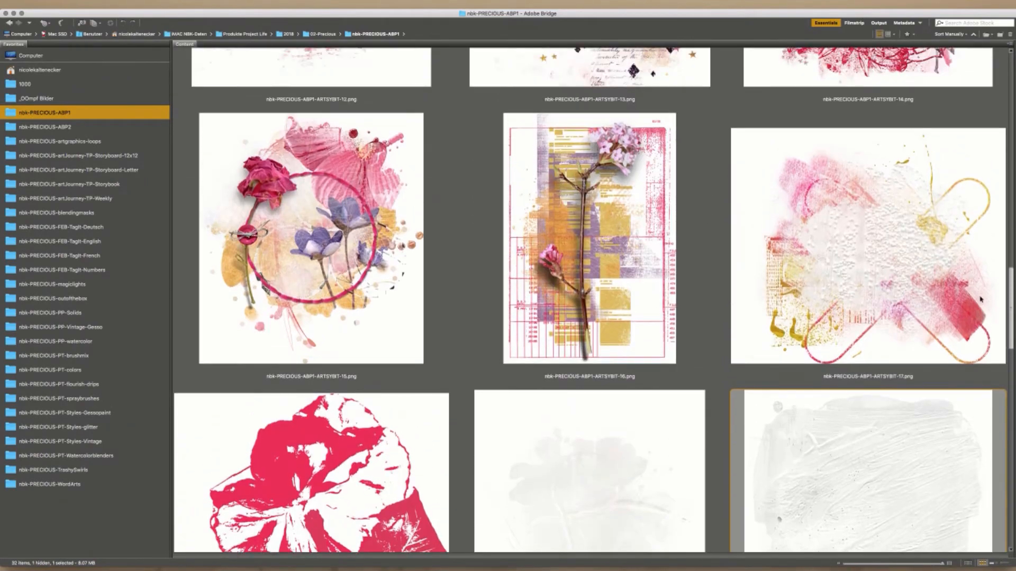
scroll(980, 299, "up", 20)
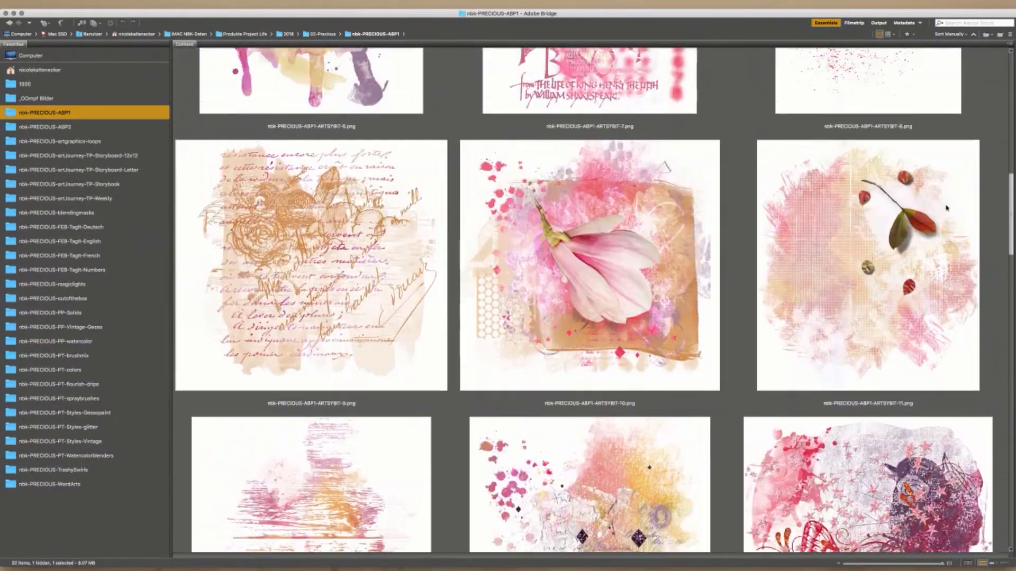
scroll(920, 170, "up", 15)
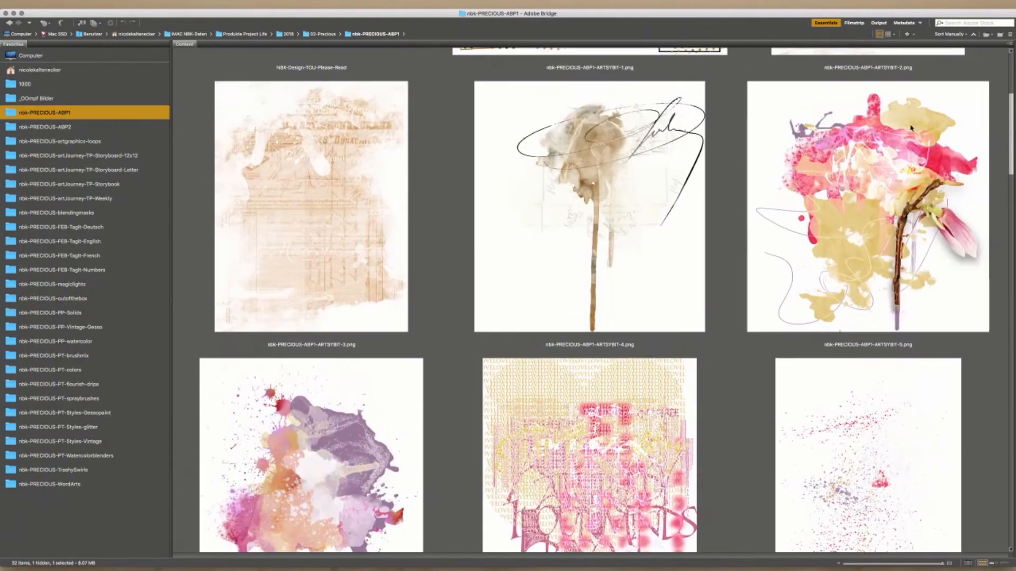
scroll(911, 127, "up", 10)
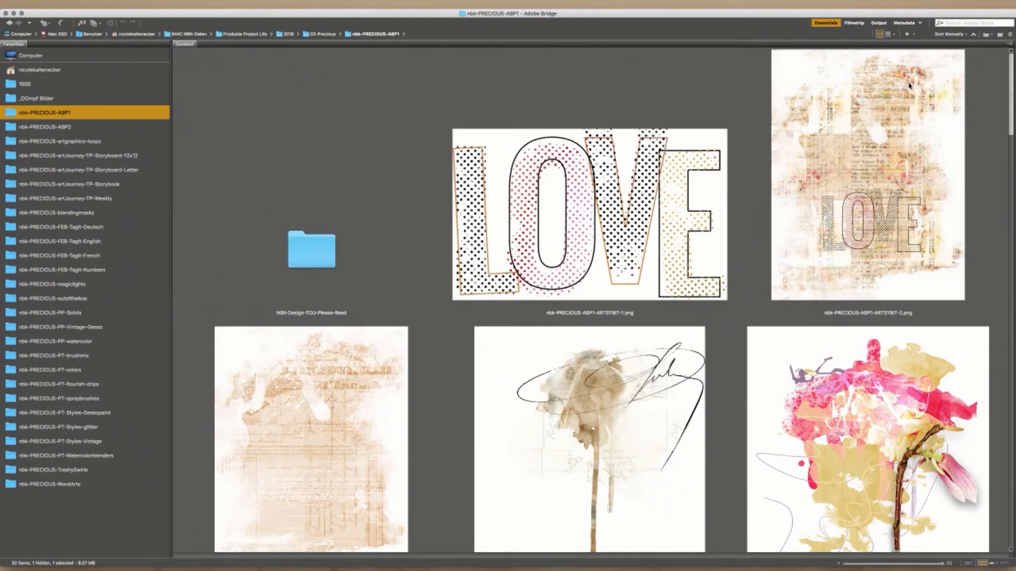
scroll(909, 84, "down", 20)
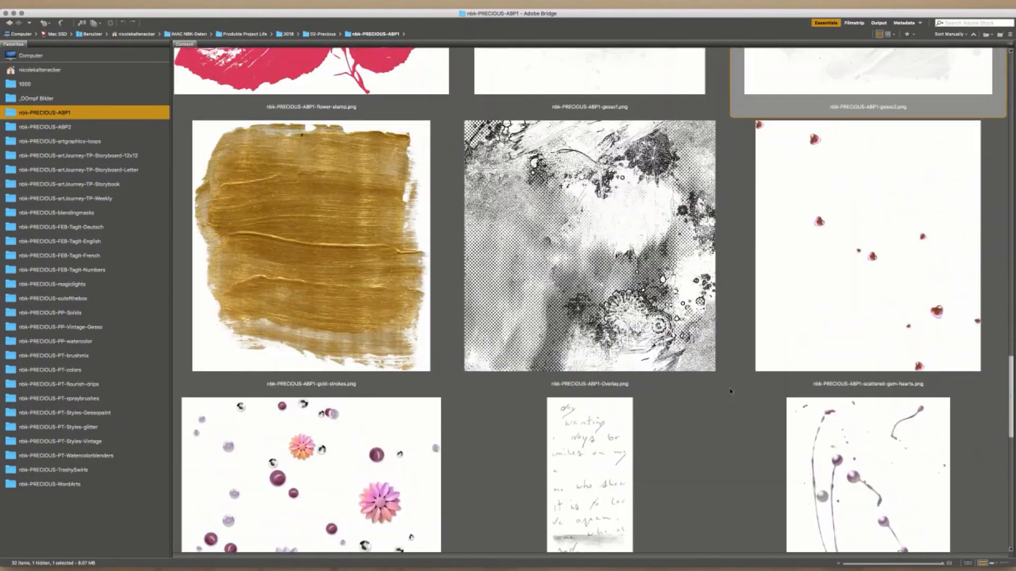
scroll(730, 392, "down", 10)
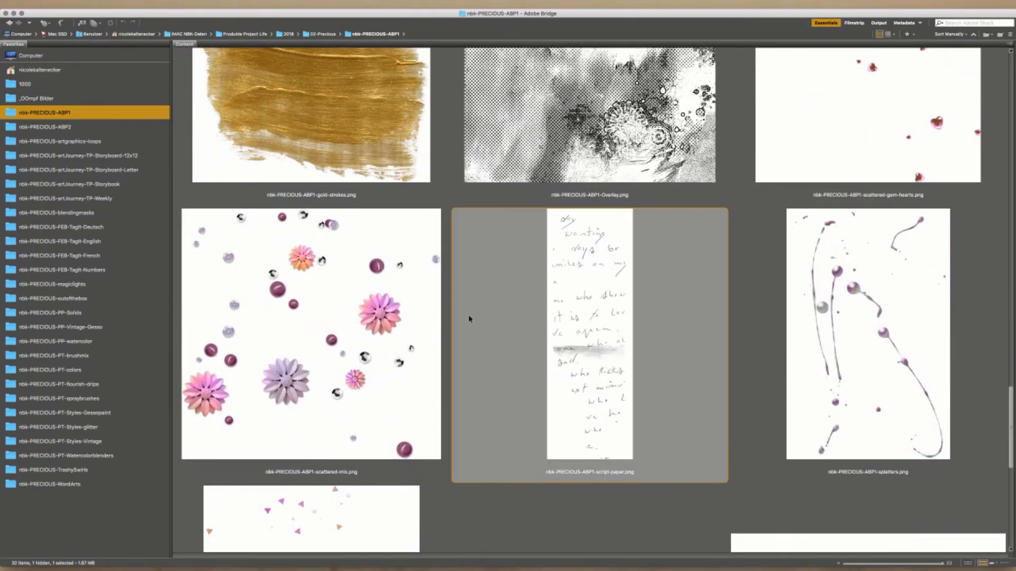
left_click(418, 328)
left_click(669, 143)
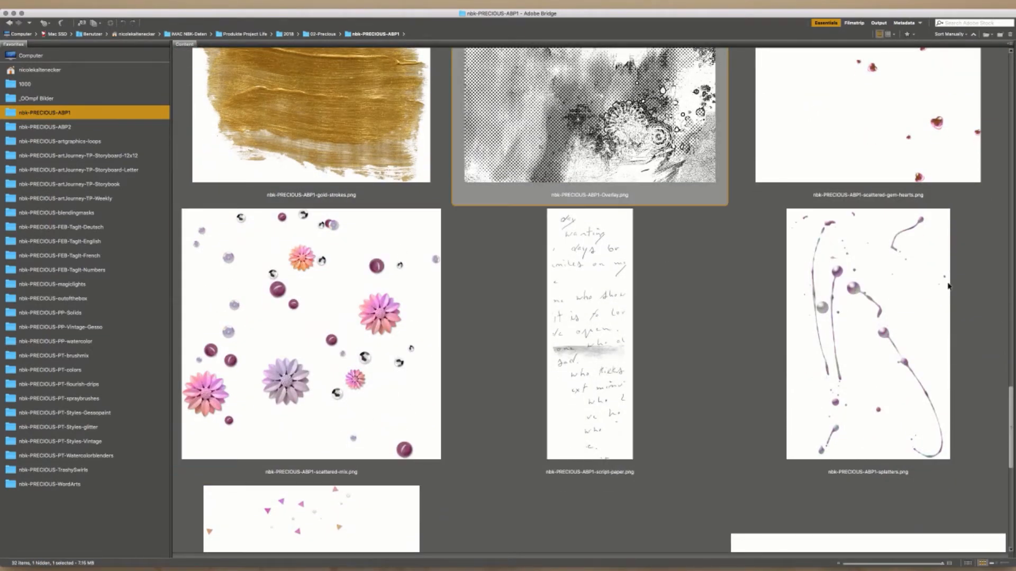
left_click_drag(1007, 400, 823, 3)
- Browse the nbk-PRECIOUS-ABP2 folder with smaller thumbnails and open nbk-PRECIOUS-ABP2-foliage-1-paint shadow.png in Photoshop
left_click(76, 127)
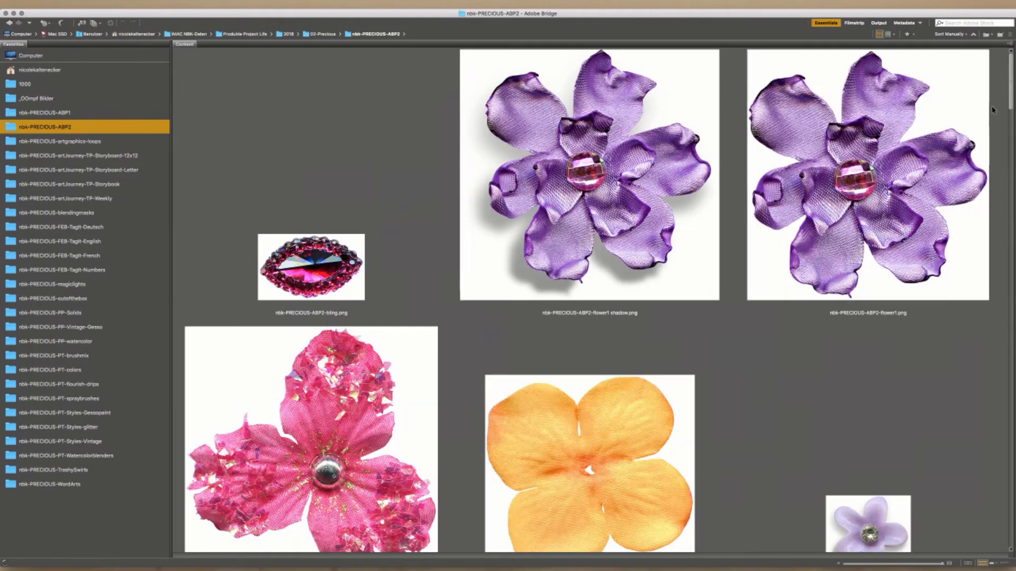
scroll(965, 132, "down", 10)
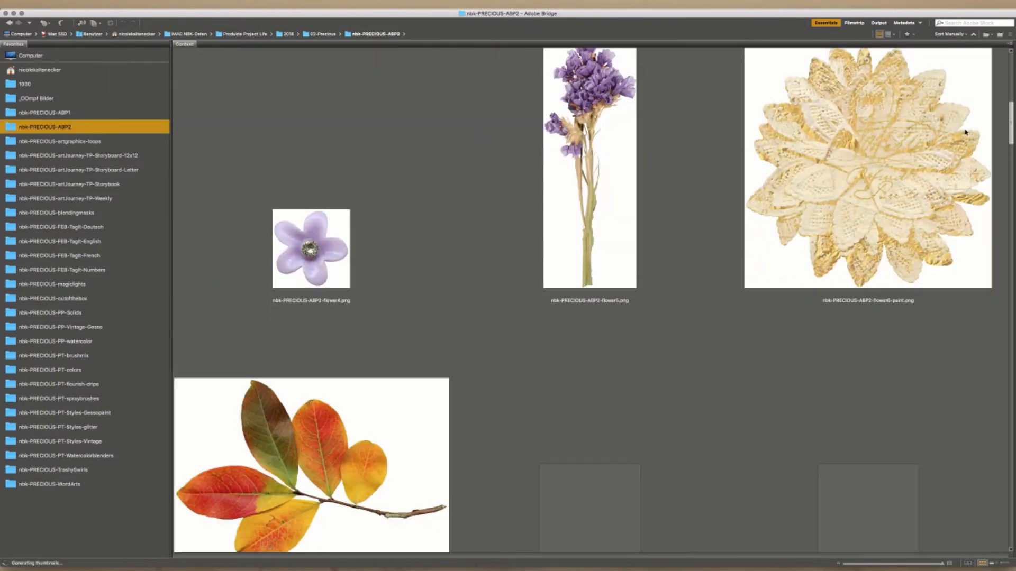
scroll(934, 175, "down", 5)
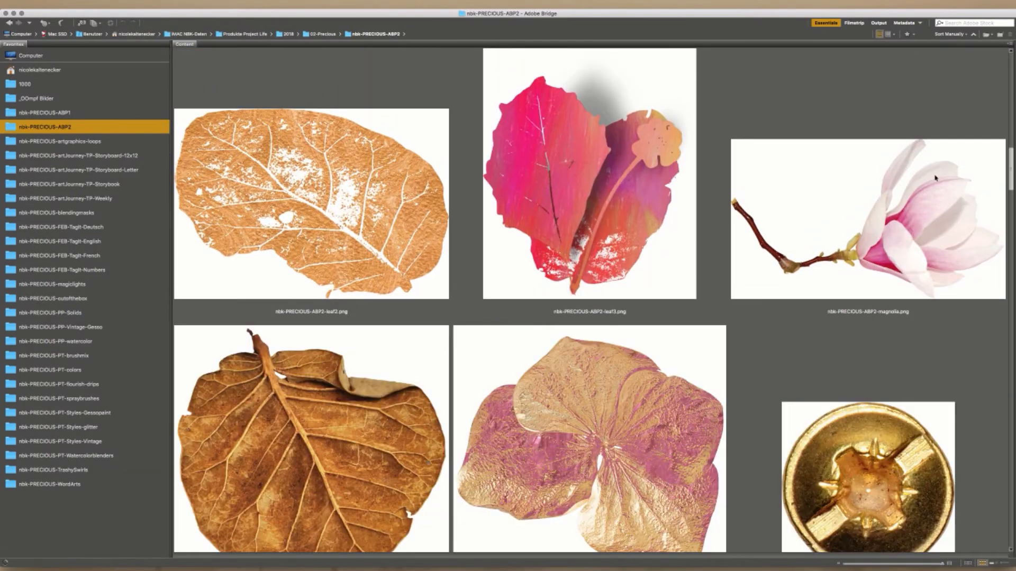
scroll(926, 164, "up", 5)
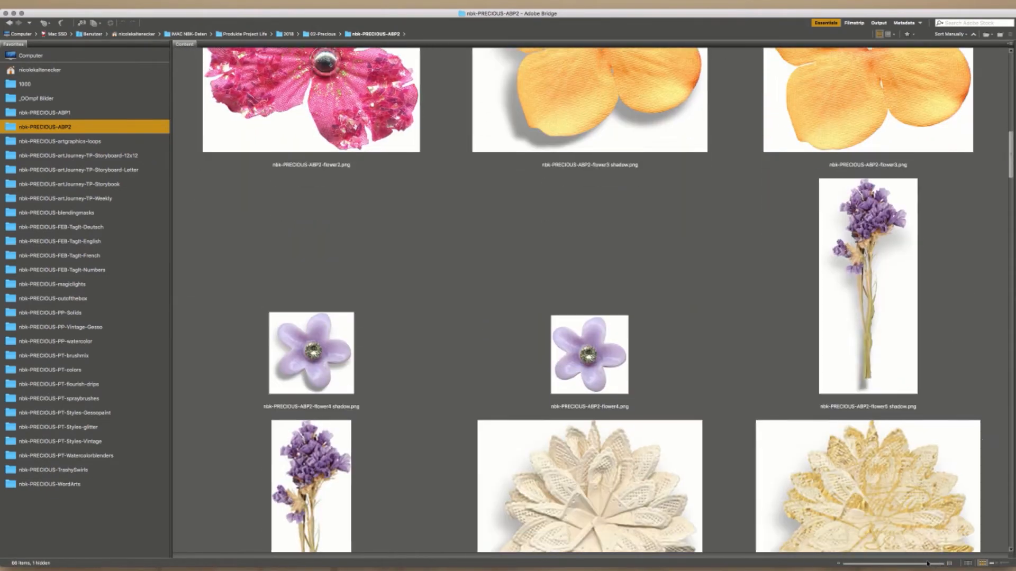
left_click_drag(940, 564, 903, 559)
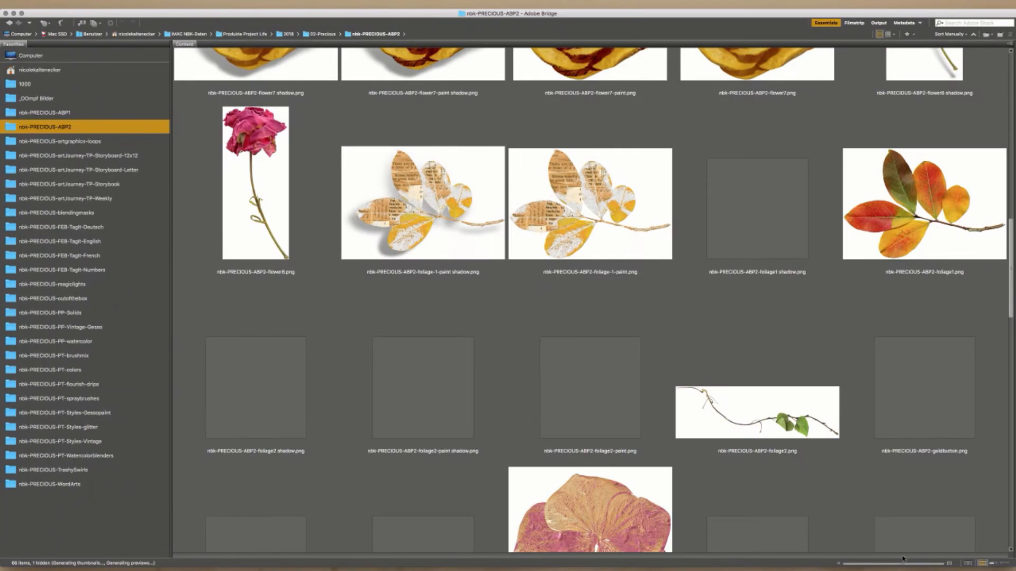
double_click(460, 221)
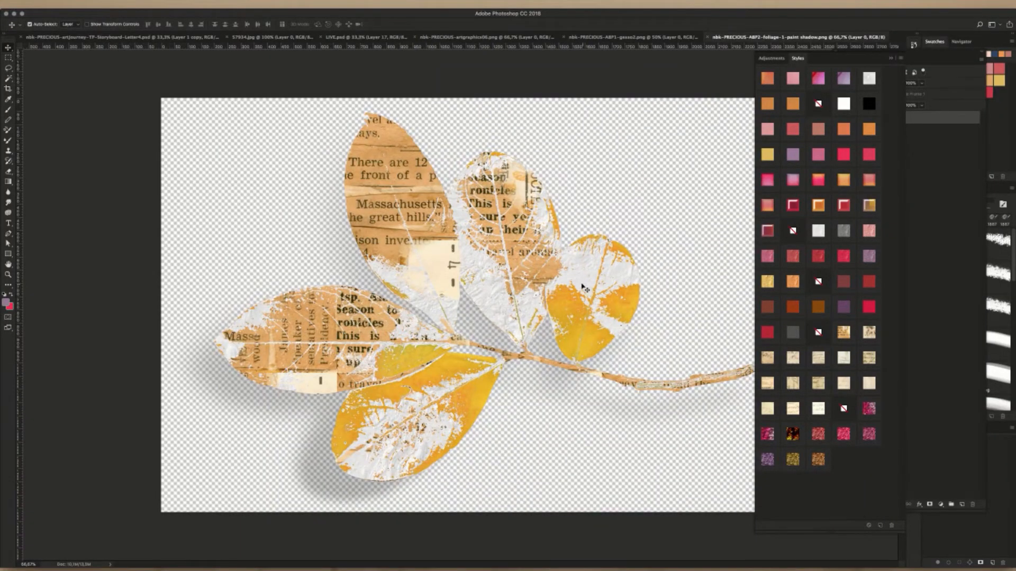
- Copy the whole foliage-1-paint shadow.png artwork into LIVE.psd as a new layer and bring it to the front of the stack
left_click_drag(571, 287, 391, 77)
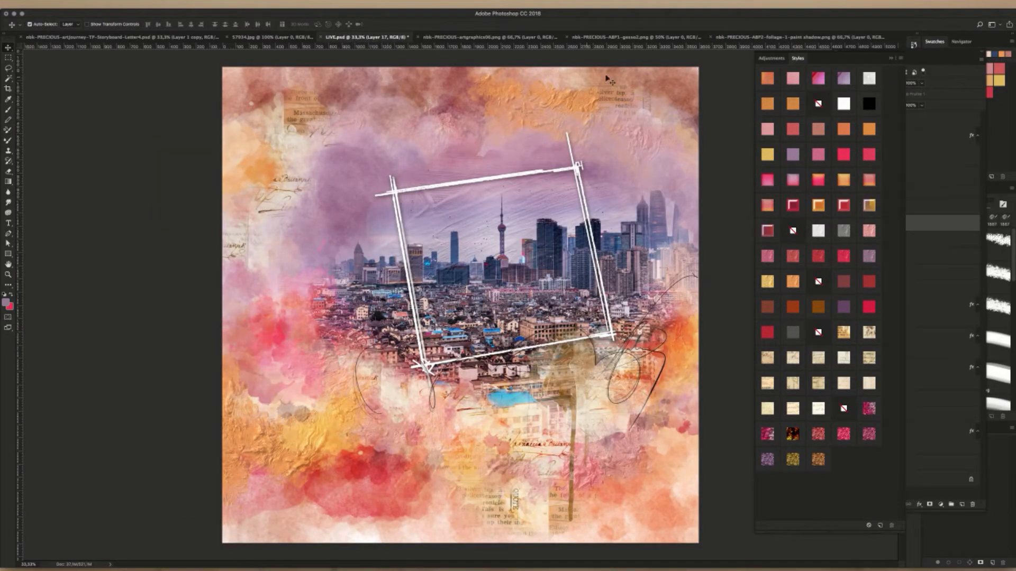
left_click(808, 38)
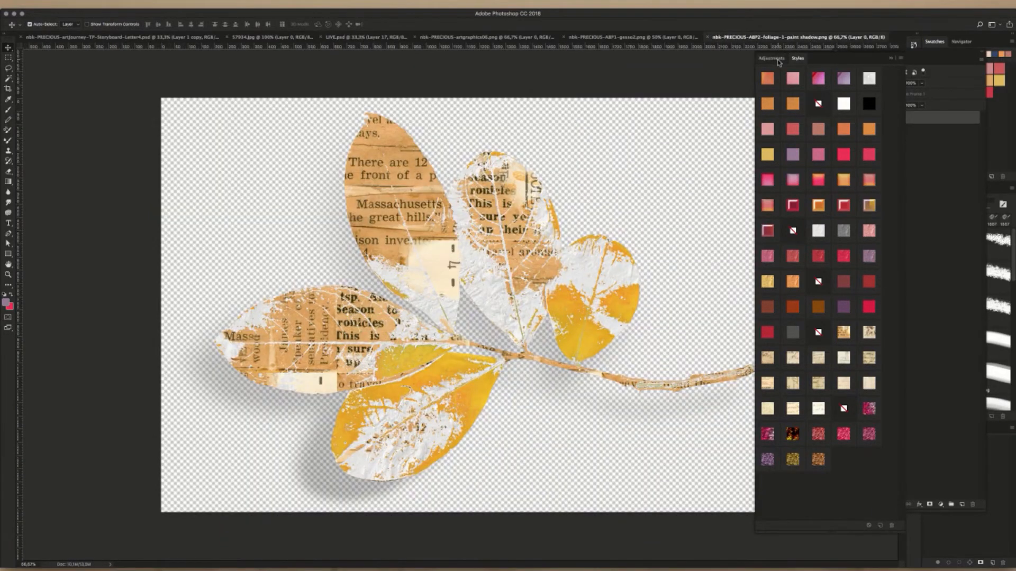
key("ctrl+a")
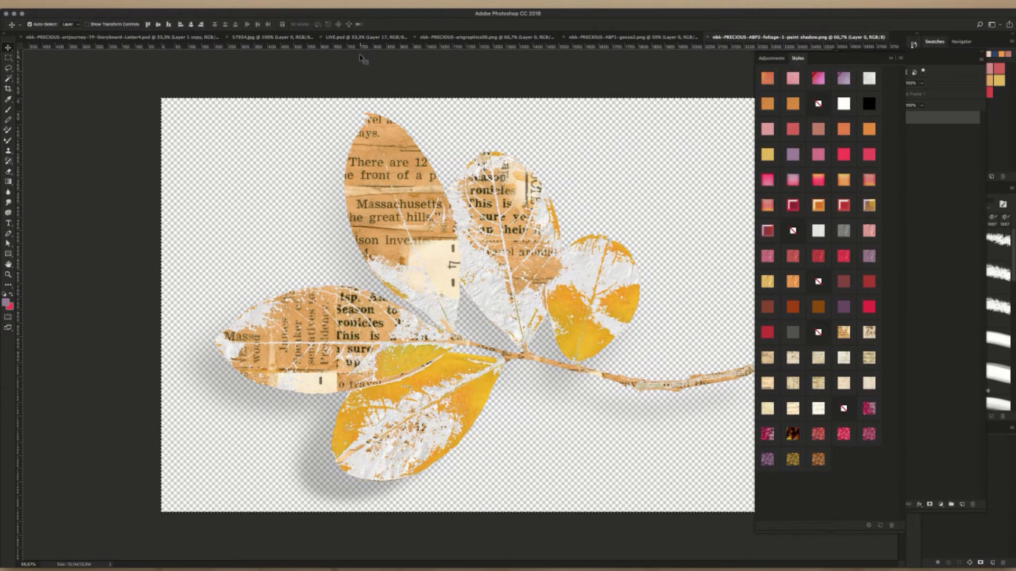
left_click(366, 37)
key("ctrl+v")
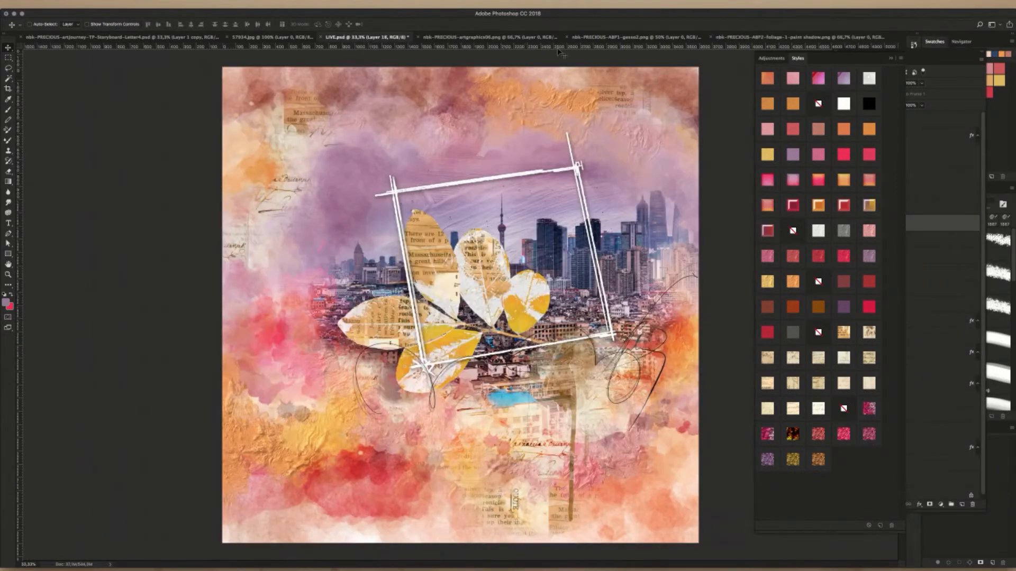
key("ctrl+shift+bracketright")
- Scale down the painted foliage and place it over the lower-left corner of the white frame
key("ctrl+t")
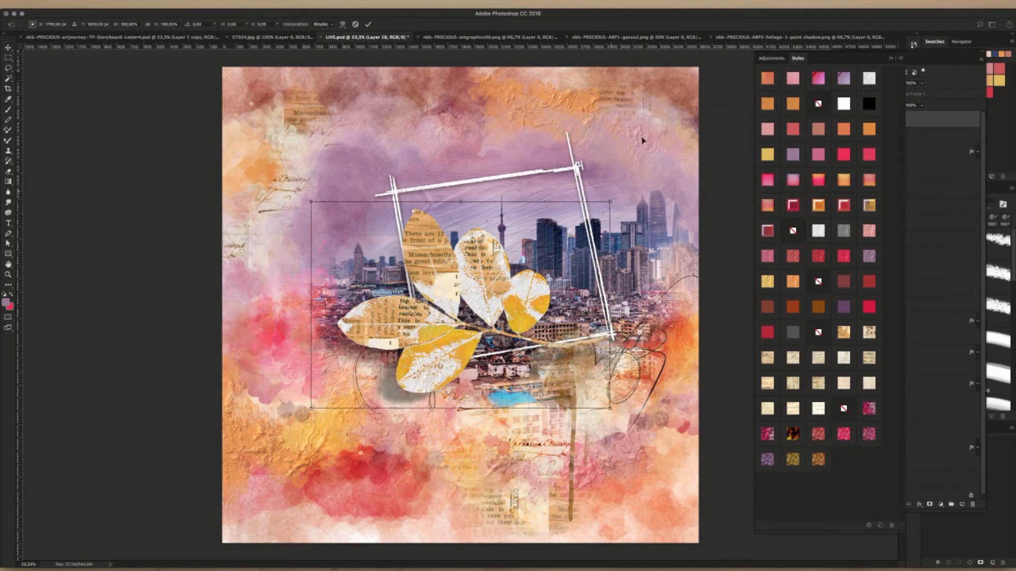
left_click_drag(643, 140, 524, 268)
key("Return")
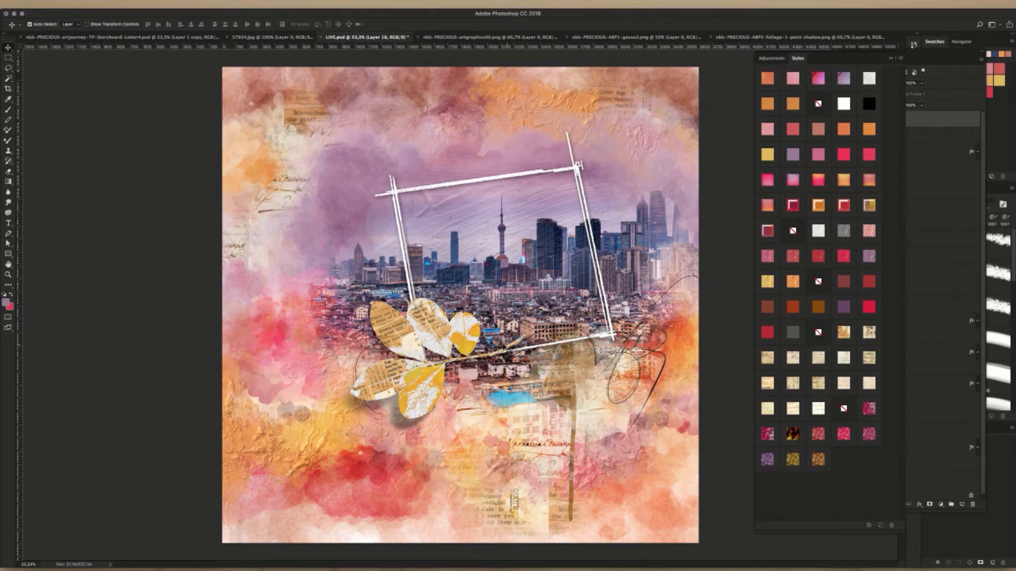
left_click_drag(464, 341, 462, 340)
left_click_drag(451, 331, 447, 335)
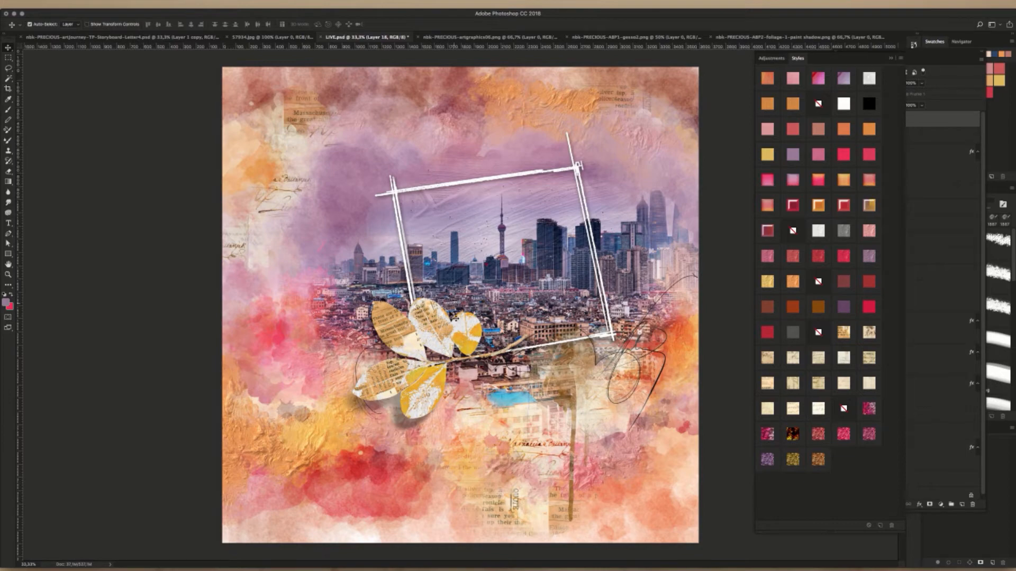
- Close the nbk-PRECIOUS-ABP1-gesso2.png and nbk-PRECIOUS-ABP2-foliage-1-paint shadow.png source documents
left_click(663, 38)
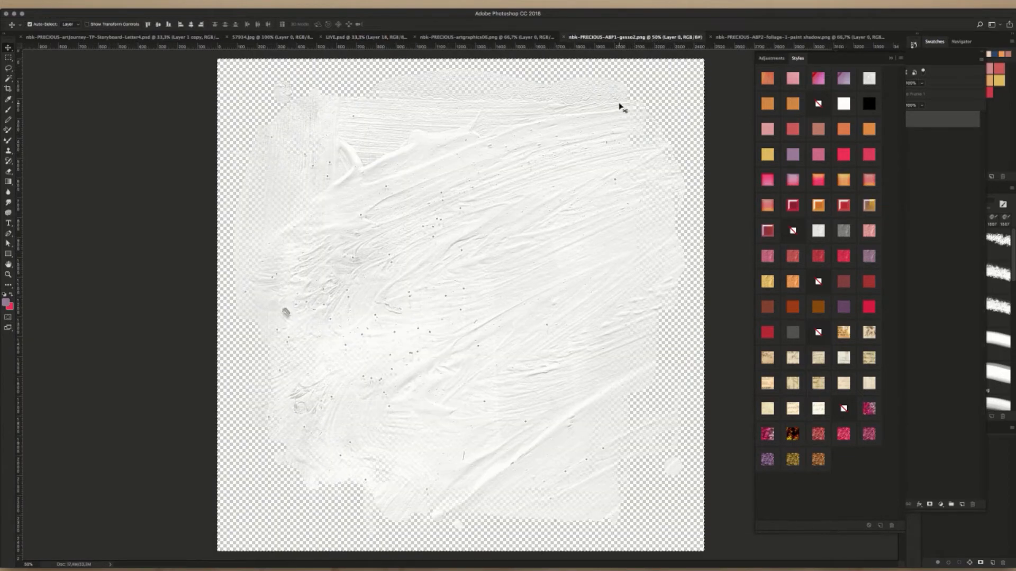
key("super+w")
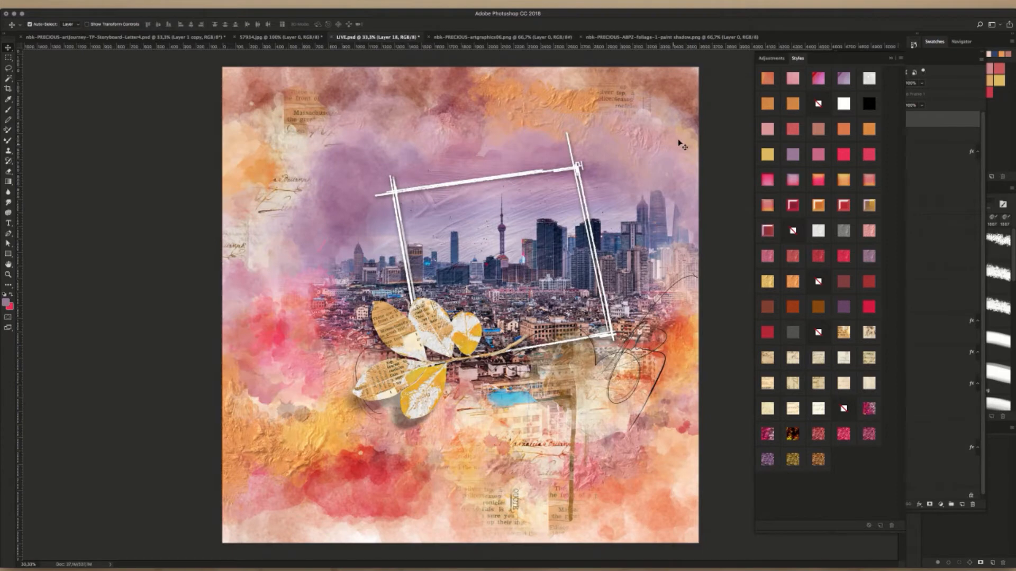
left_click(701, 38)
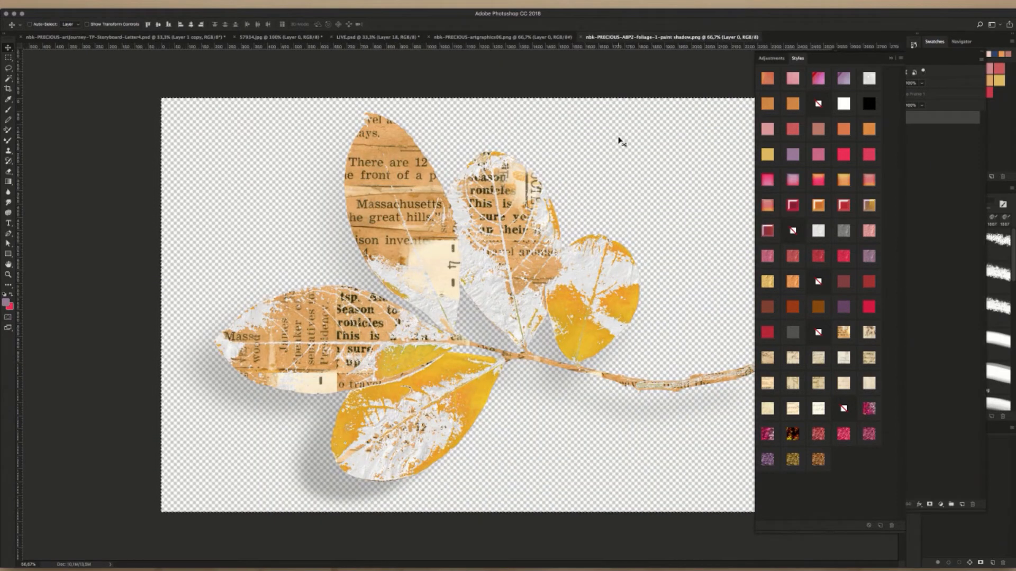
key("super+w")
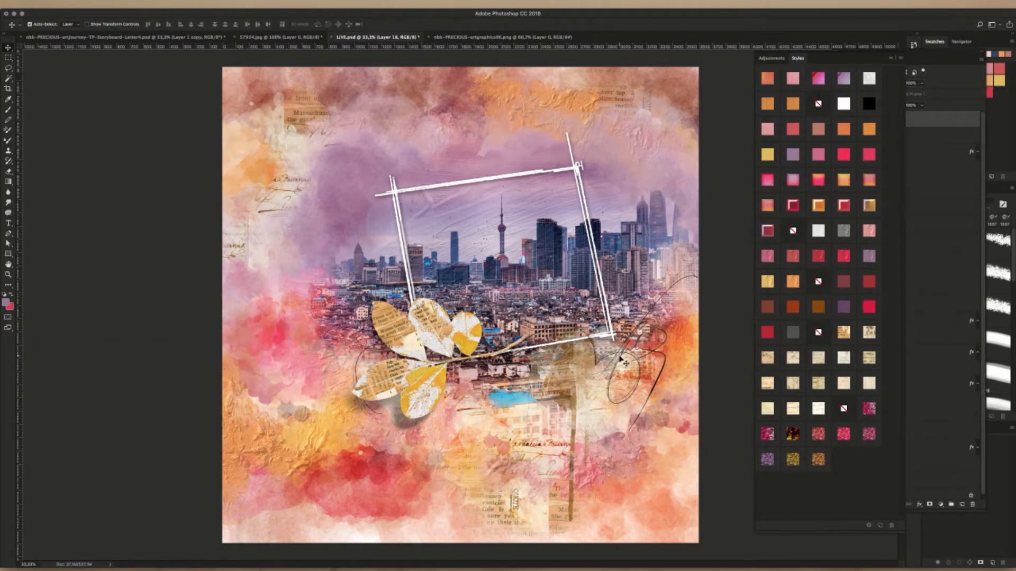
- Nudge the thin loops on Layer 15 and bring that layer to the top of the stack, above the foliage
mouse_move(619, 356)
left_mouse_down()
mouse_move(608, 355)
mouse_move(615, 325)
mouse_move(616, 352)
left_mouse_up()
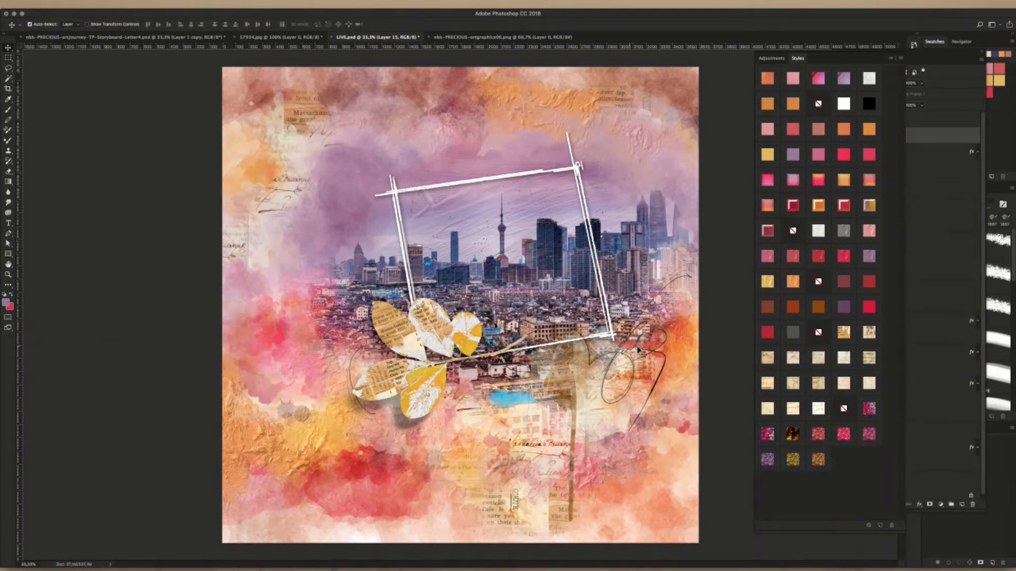
left_click(931, 137)
left_click_drag(917, 139, 915, 116)
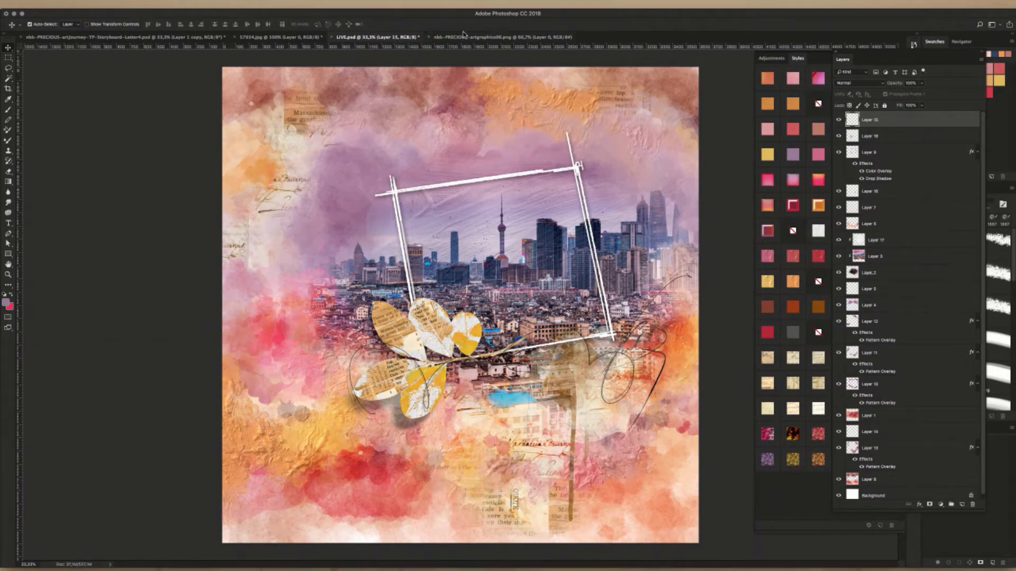
- Close nbk-PRECIOUS-artgraphics06.png and the city photo 57934.jpg, discarding the photo's changes
left_click(478, 38)
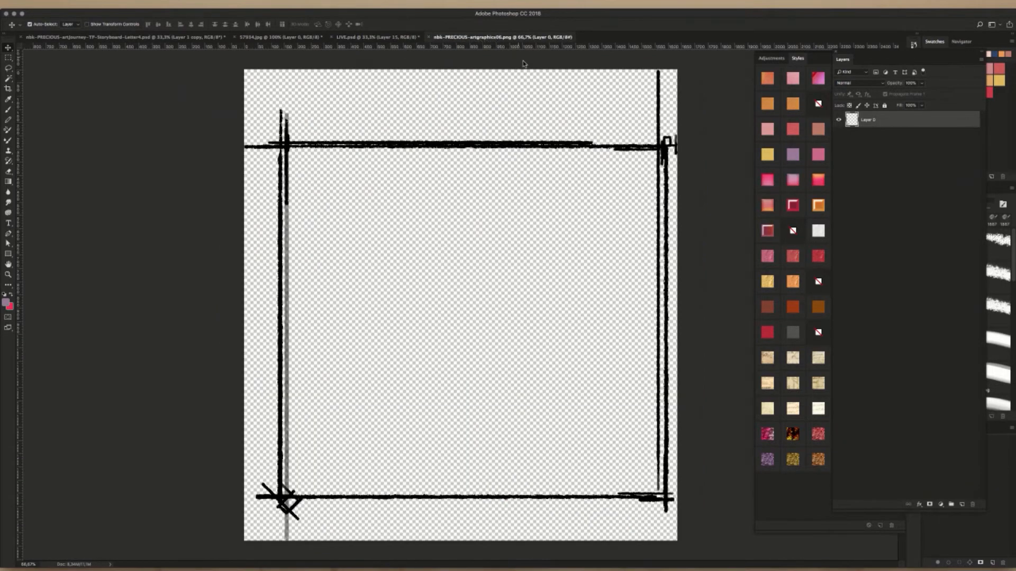
key("super+w")
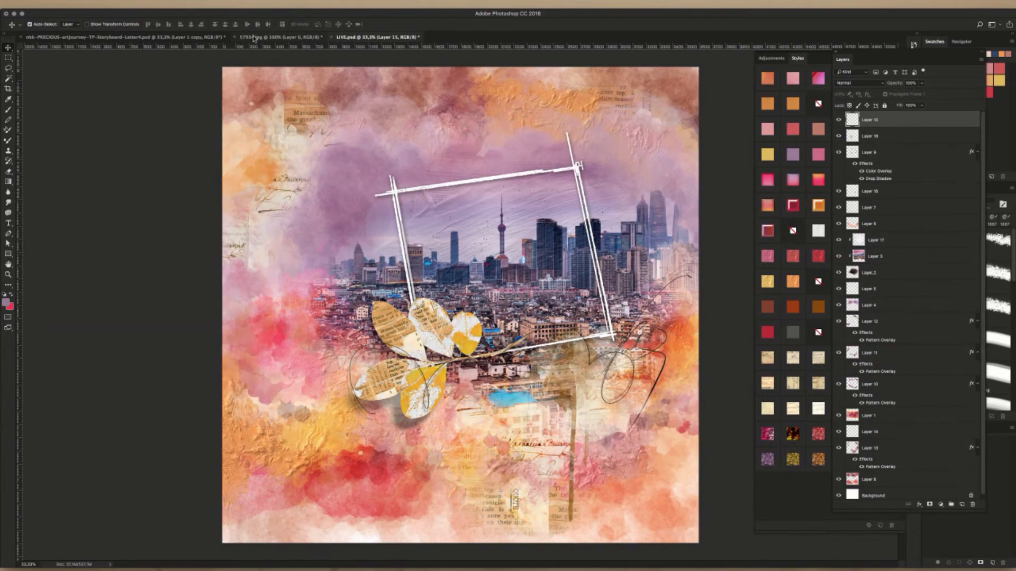
left_click(254, 38)
key("super+w")
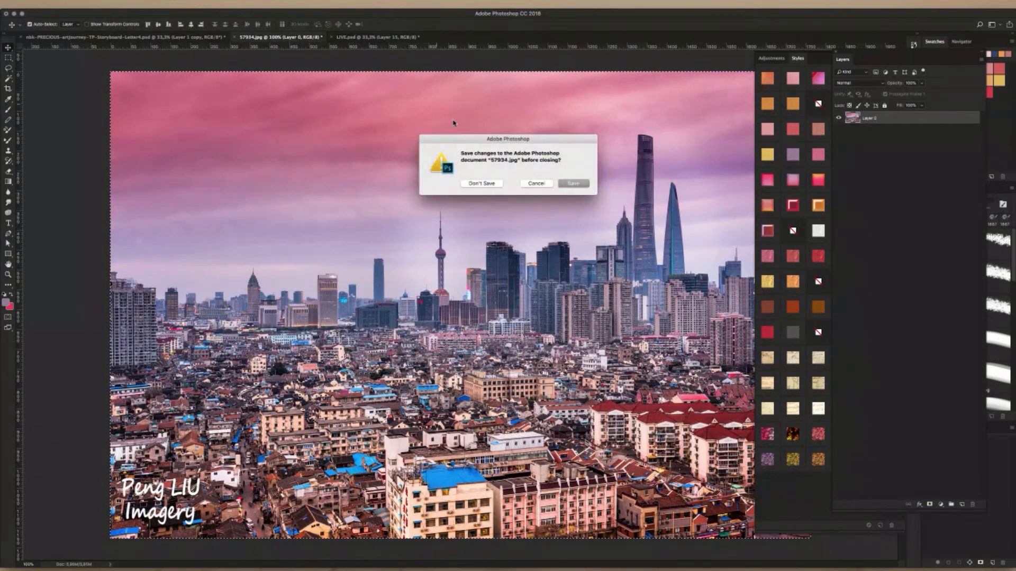
key("super+d")
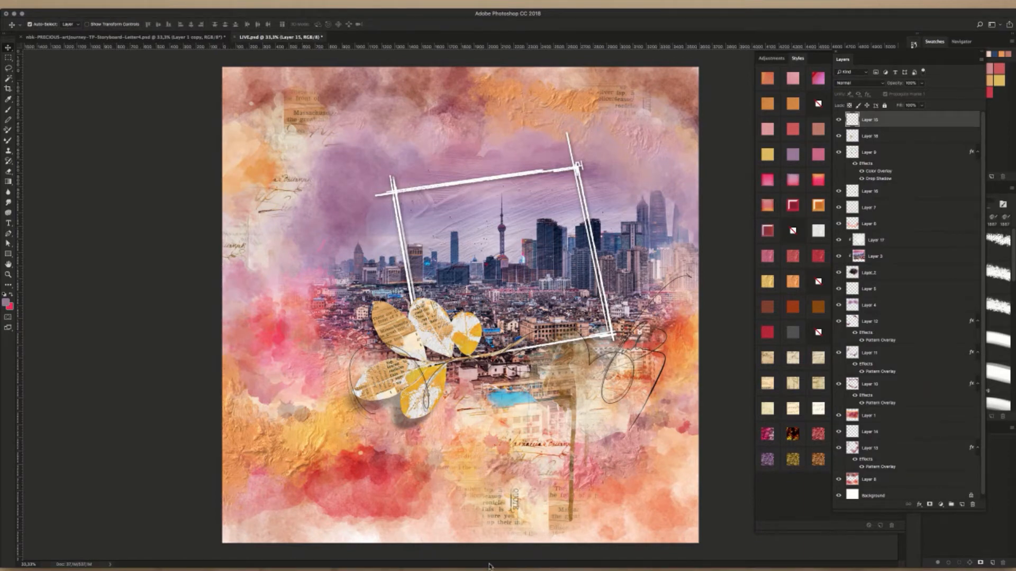
- Switch to Adobe Bridge, browse the nbk-PRECIOUS-ABP2 folder and open nbk-PRECIOUS-ABP2-staple2.png in Photoshop
left_click(425, 569)
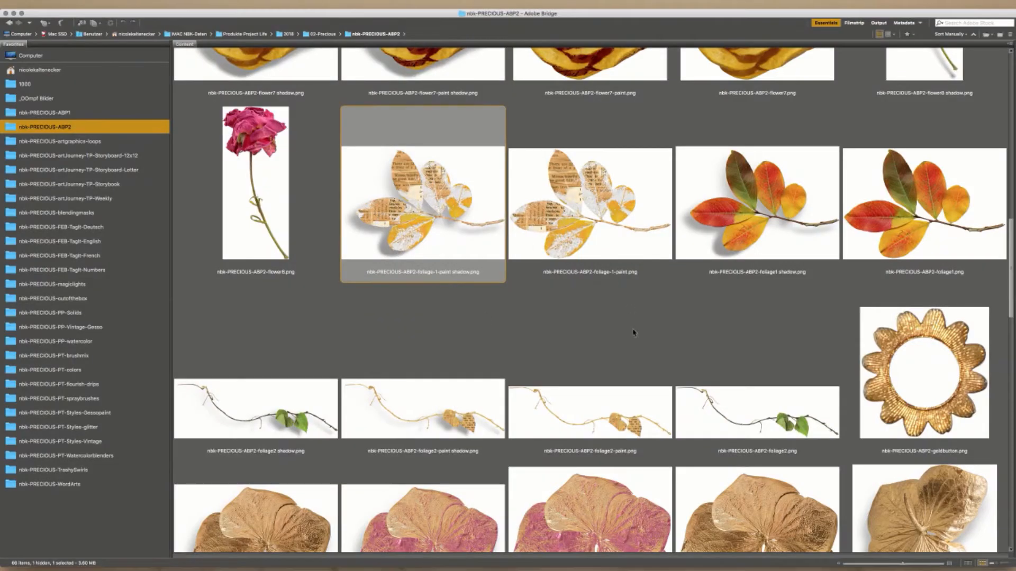
left_click(996, 252)
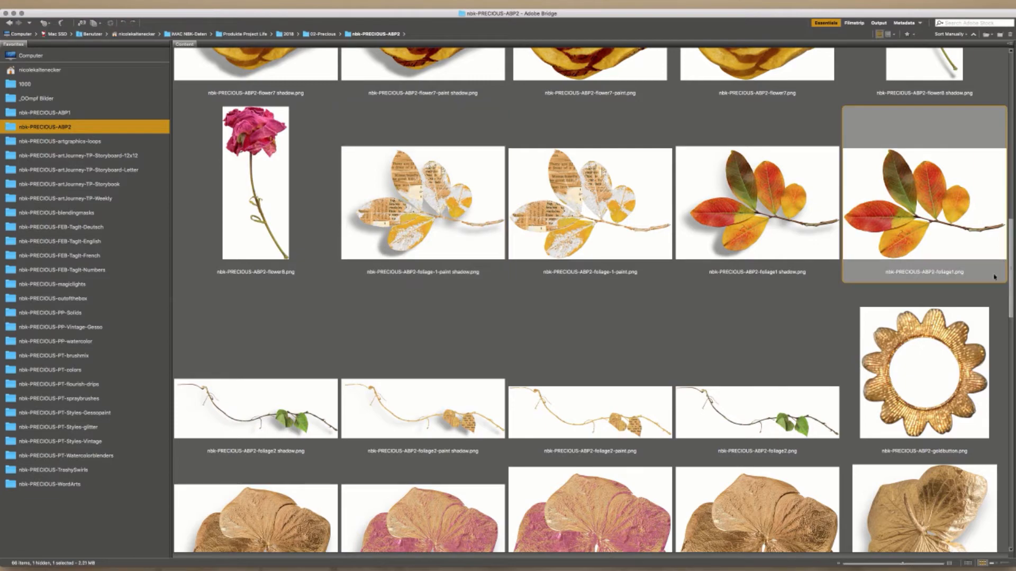
scroll(1012, 264, "down", 1)
left_click_drag(1011, 265, 867, 466)
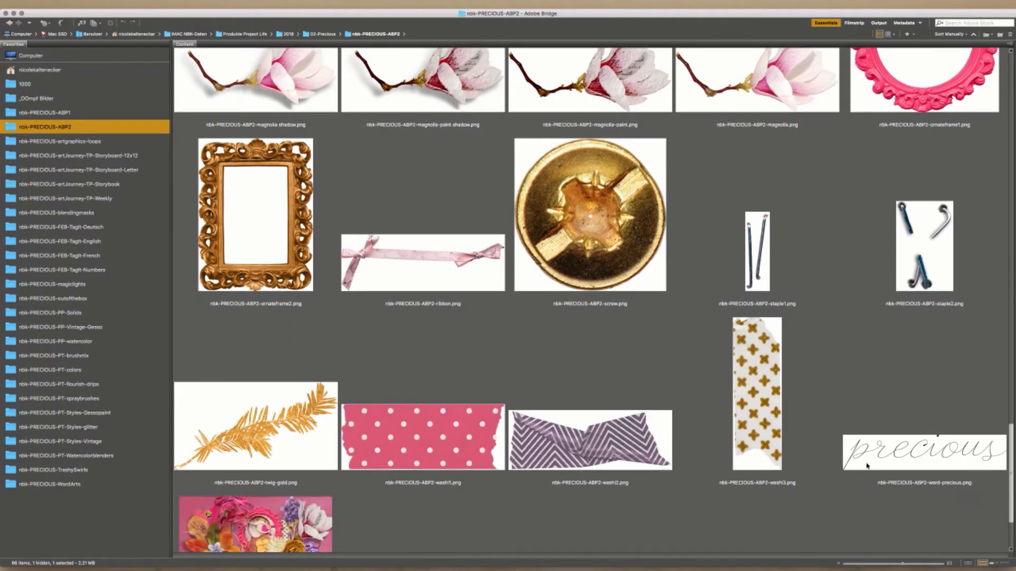
double_click(922, 248)
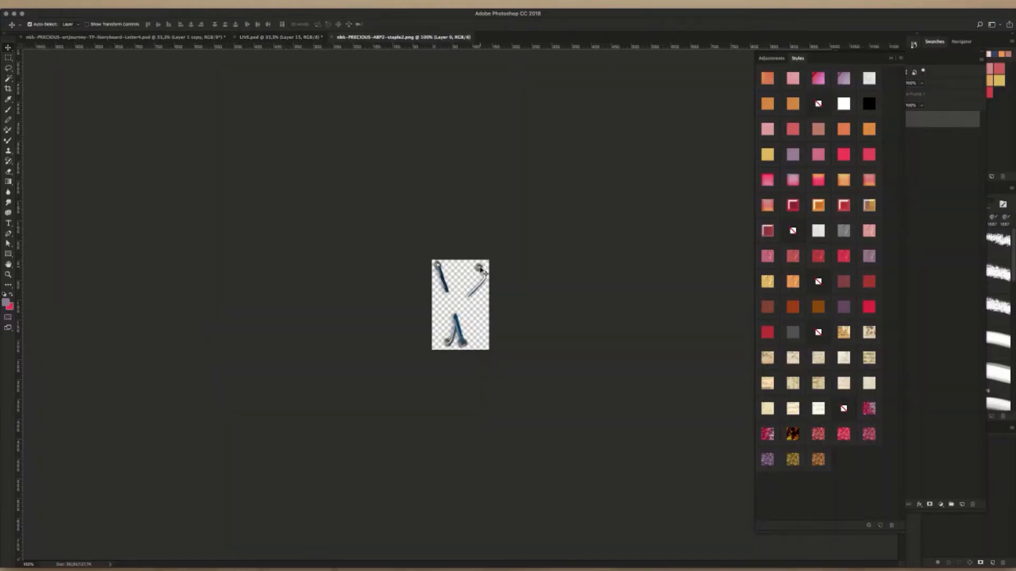
- Close the staple document, paste the staple into LIVE.psd and position it on the frame's upper edge near the right corner
key("super+w")
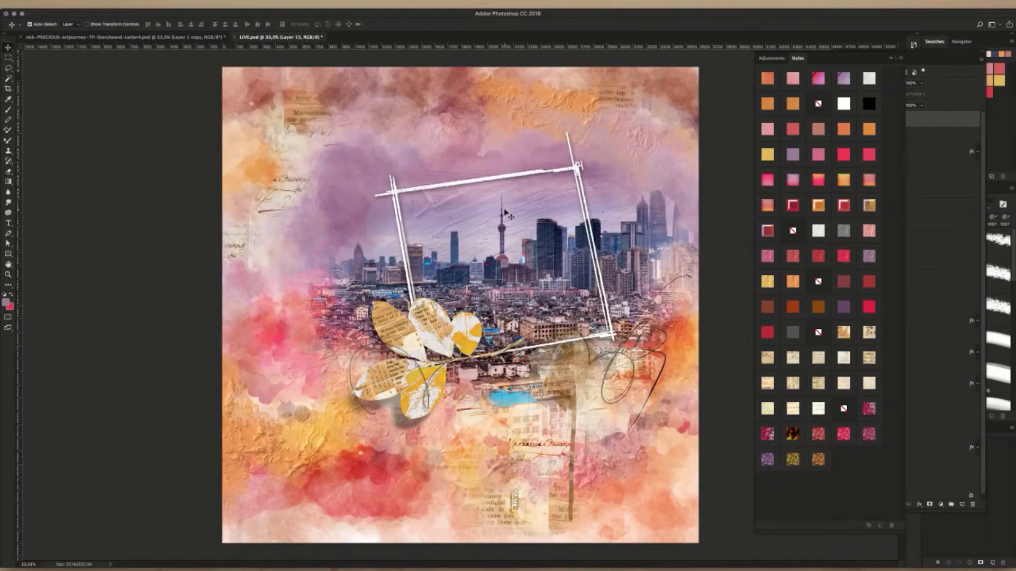
key("super+v")
left_click_drag(511, 256, 566, 171)
key("super+t")
key("Return")
- Open nbk-PRECIOUS-ABP2-washi2.png from Adobe Bridge, close it again and paste the washi tape into LIVE.psd as a new layer
left_click(419, 570)
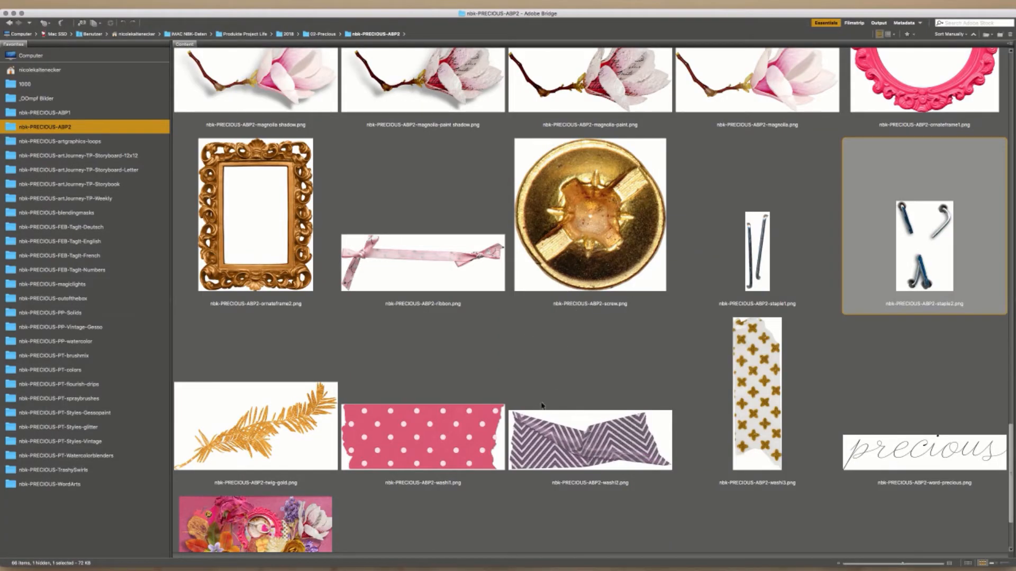
double_click(589, 446)
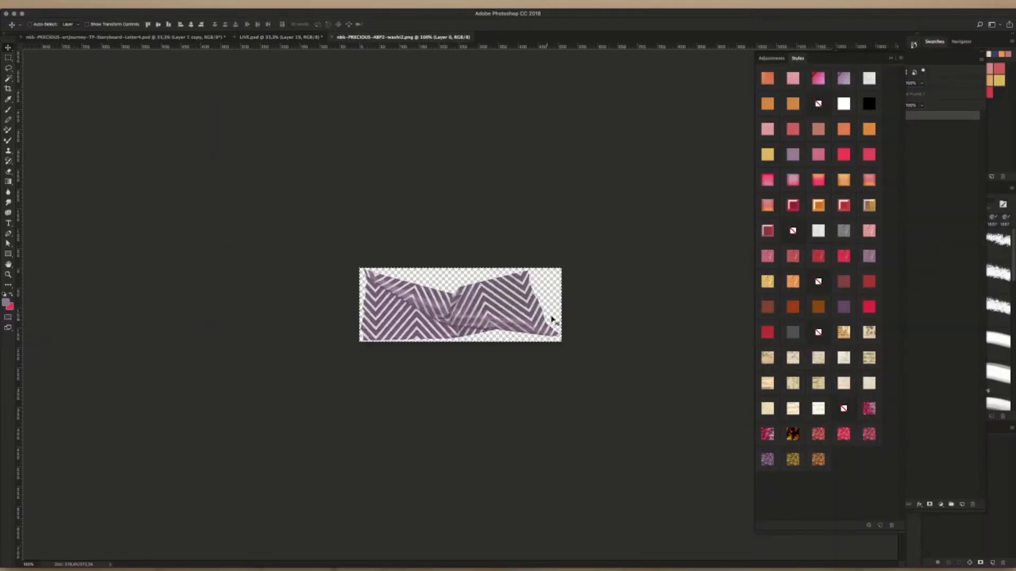
key("super+w")
key("super+v")
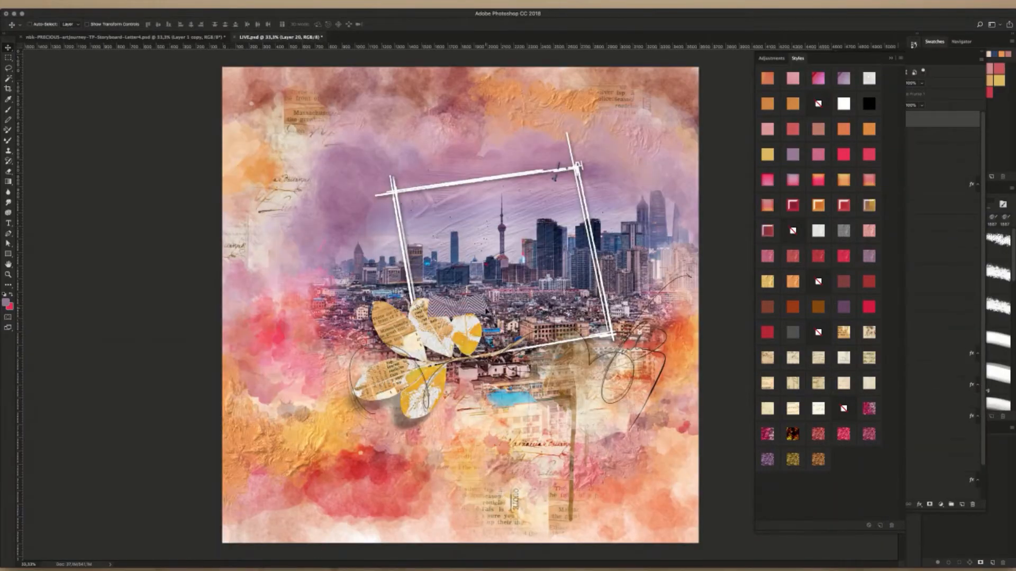
- Move the chevron washi tape onto the frame's upper edge, rotate it to follow the edge's slant and check it close up
left_click_drag(485, 311, 531, 180)
key("super+t")
left_click_drag(579, 132, 568, 109)
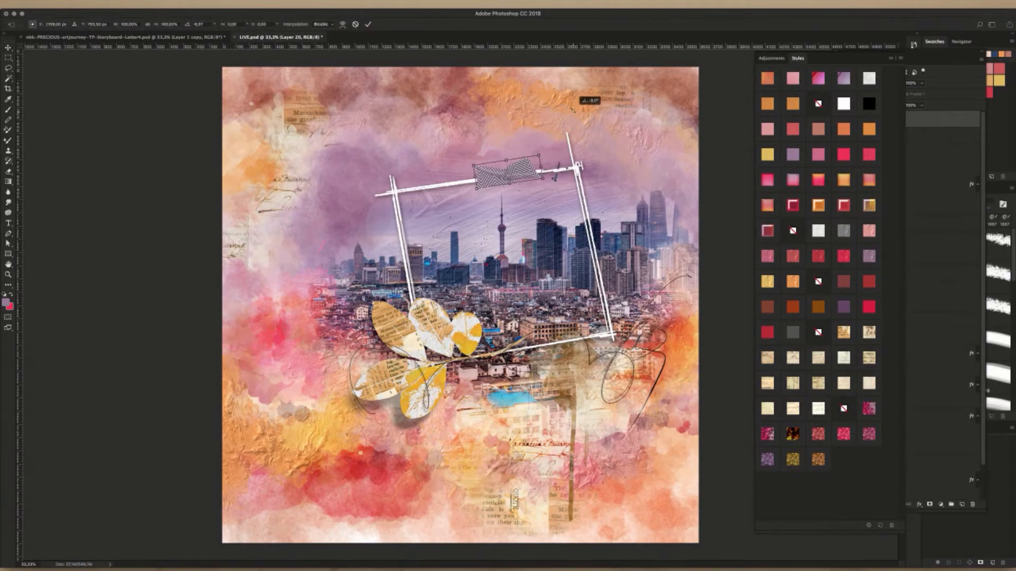
key("Return")
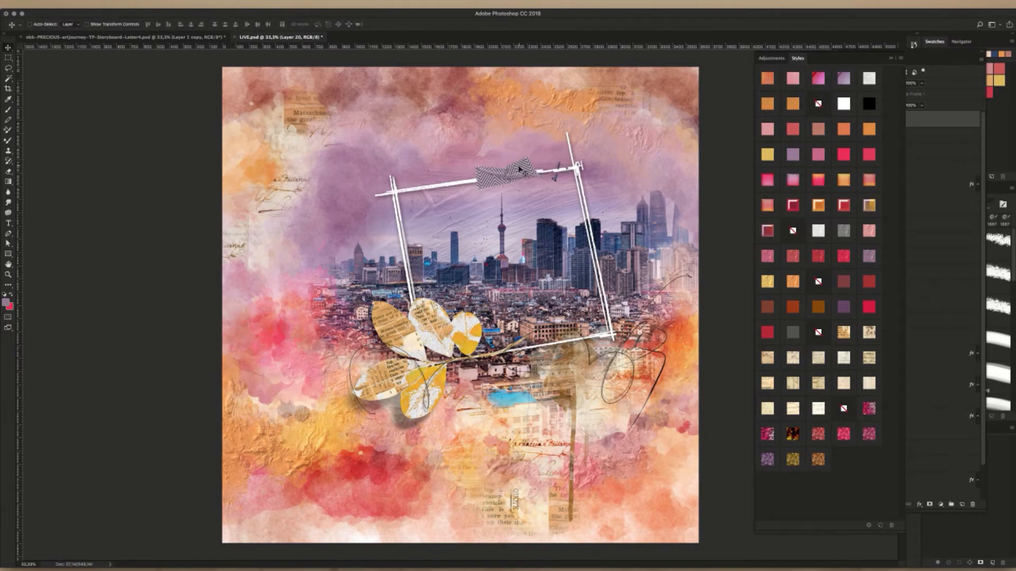
left_click_drag(520, 169, 595, 100)
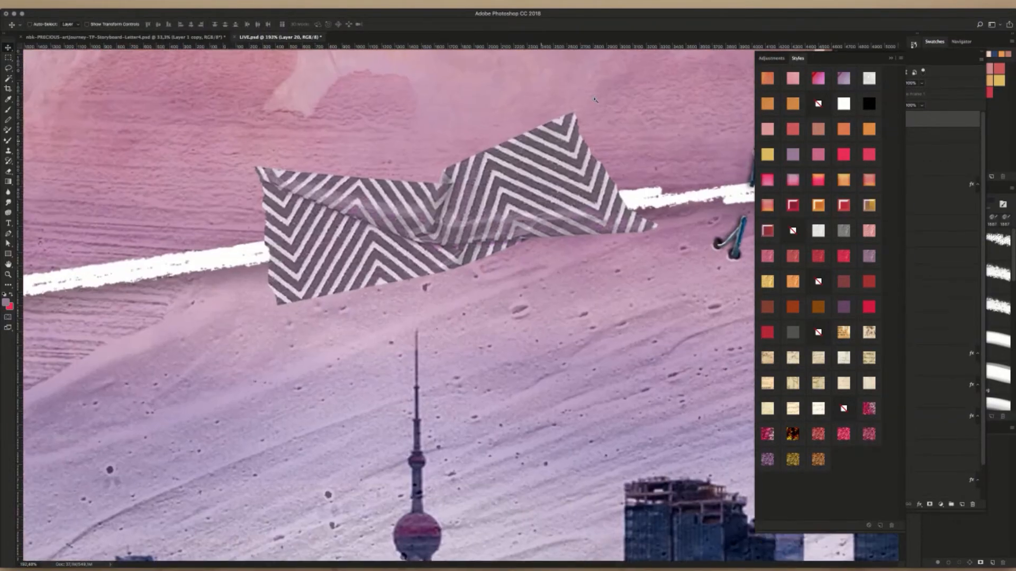
key("ctrl+0")
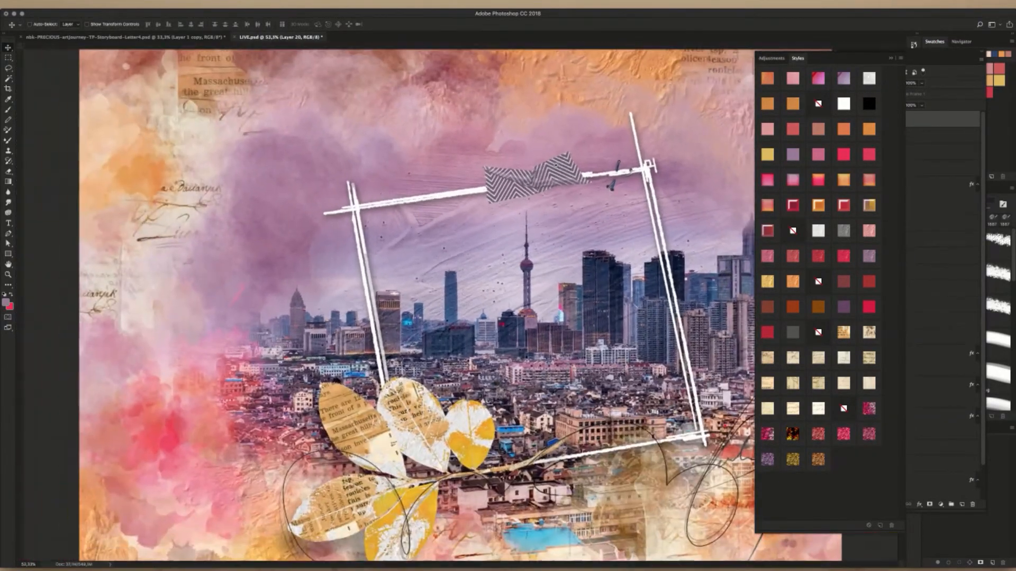
key("ctrl+r")
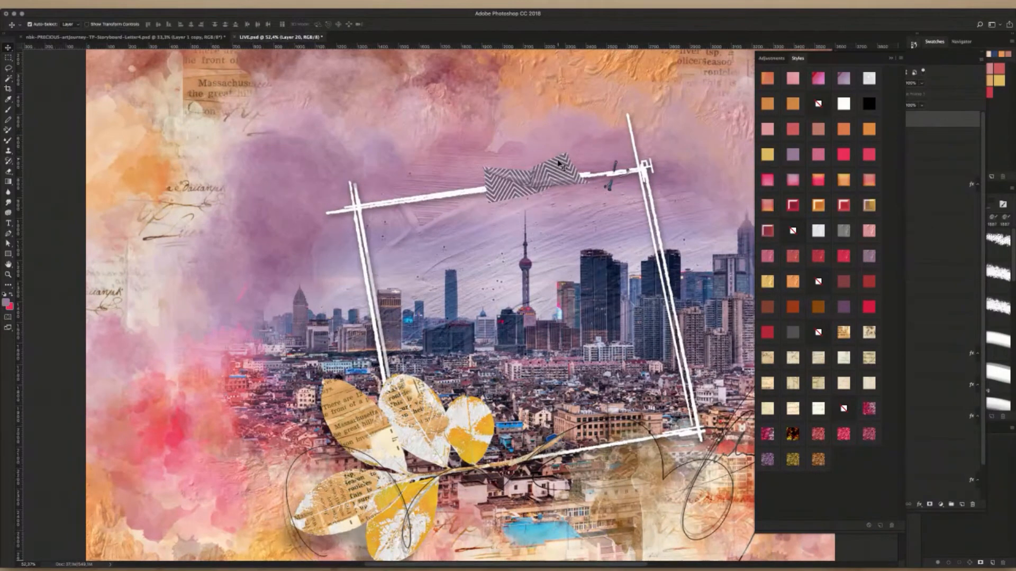
- Nudge the chevron washi tape slightly down onto the frame's upper white line
left_click(454, 201)
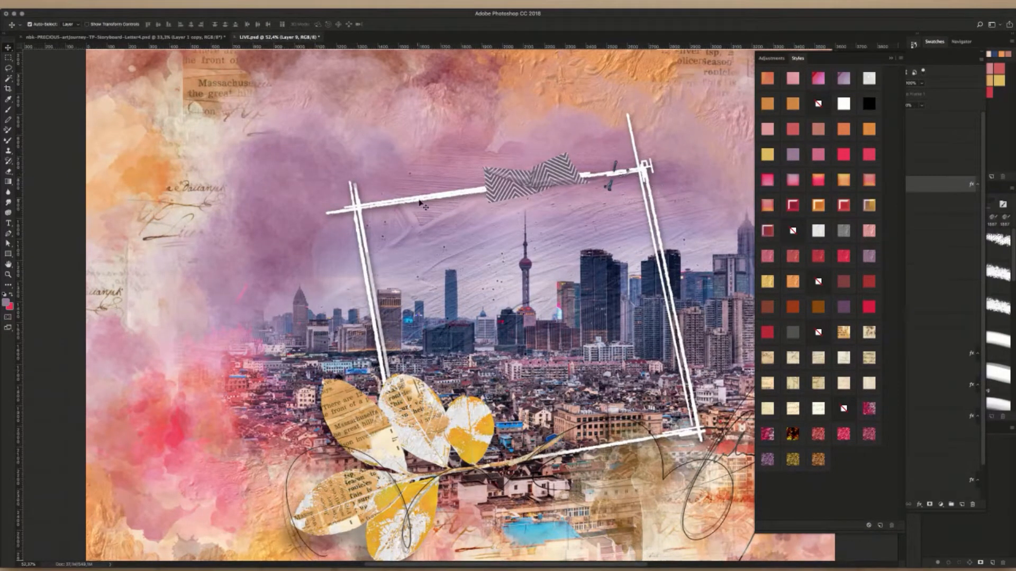
left_click_drag(557, 187, 560, 187)
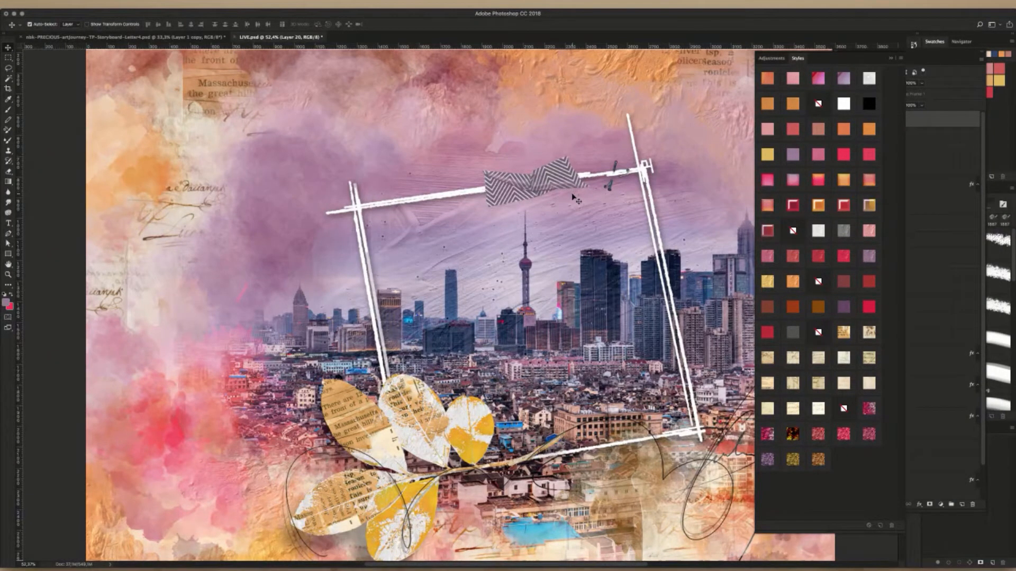
- Tighten the white frame's drop shadow by reducing its size and distance
left_click(650, 181)
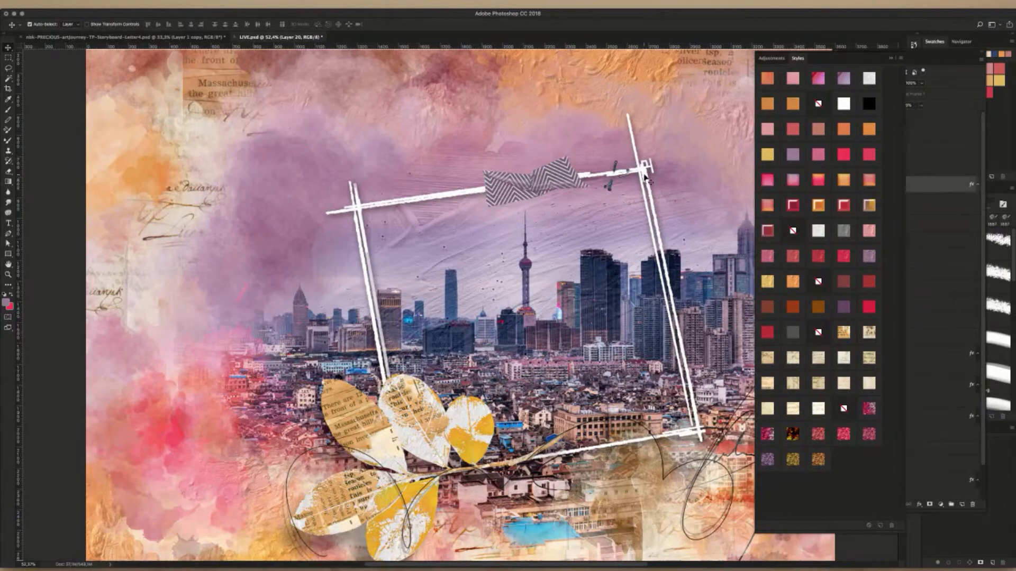
left_click(936, 189)
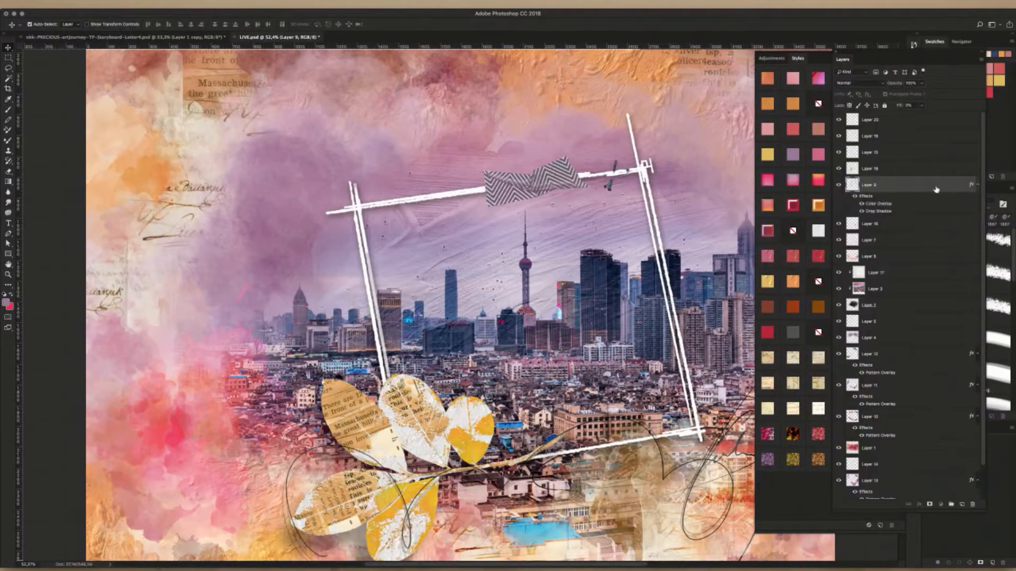
left_click(861, 212)
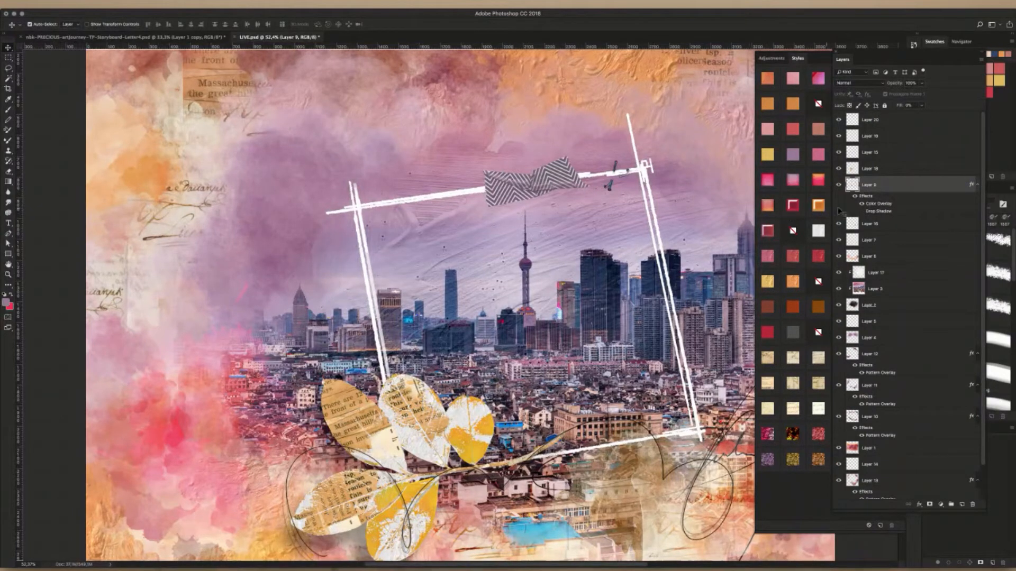
left_click(862, 211)
double_click(883, 211)
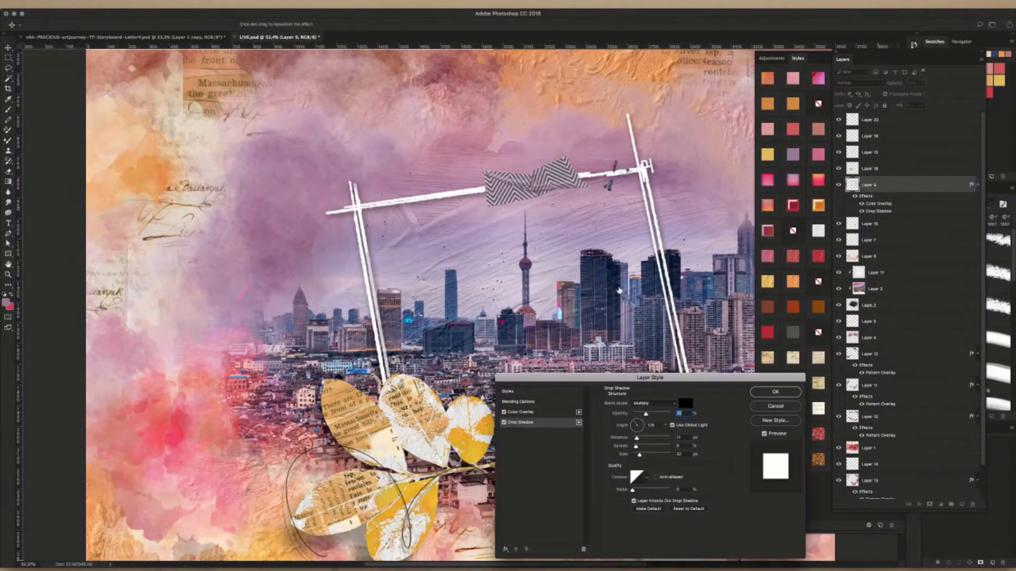
left_click_drag(640, 456, 639, 441)
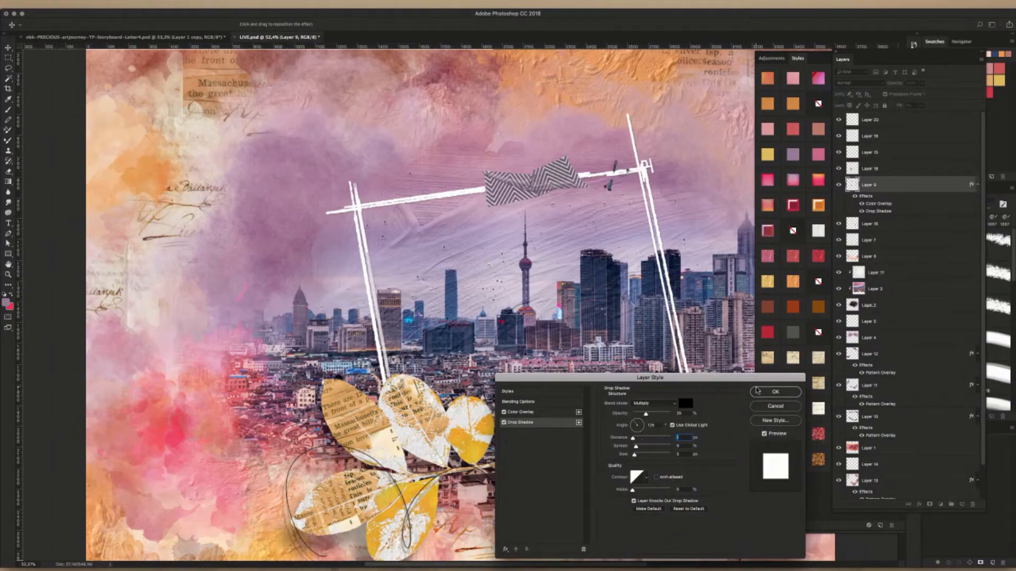
left_click(764, 396)
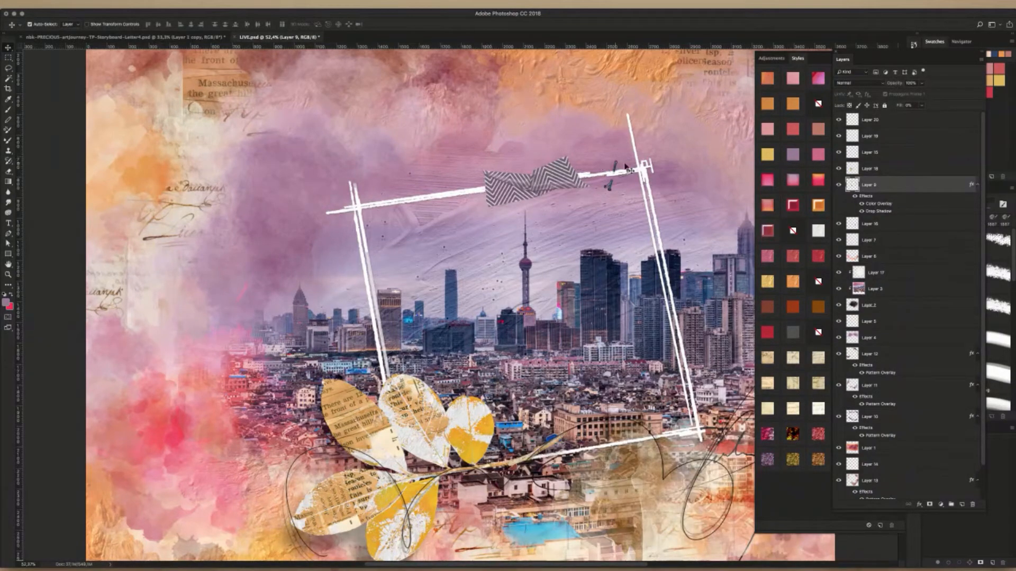
- Shift the washi tape slightly left along the frame, then place the staples on it and stack them above the tape layer
left_click(549, 179)
left_click_drag(549, 179, 541, 177)
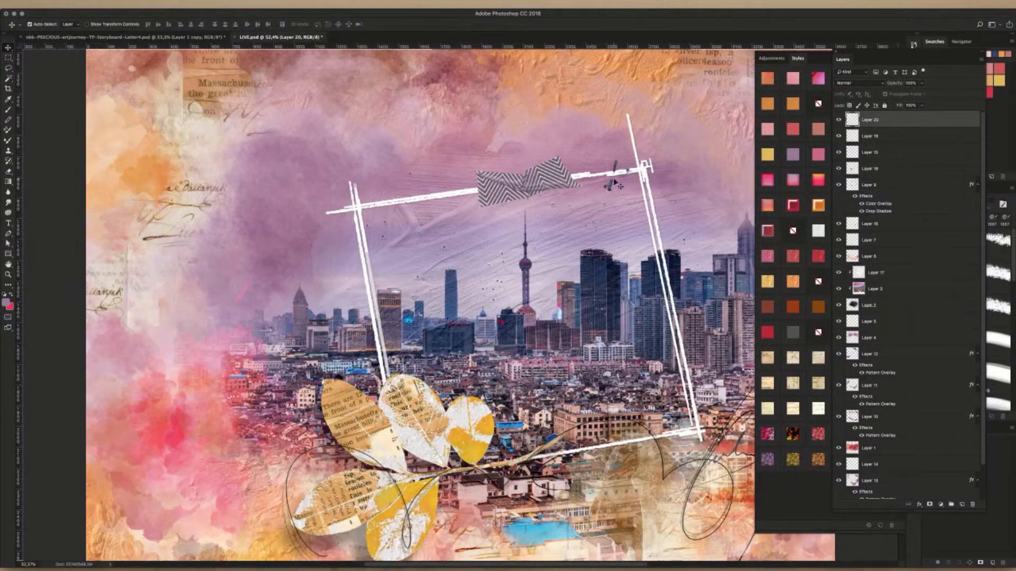
left_click_drag(611, 184, 510, 183)
key("super+bracketright")
key("alt+bracketleft")
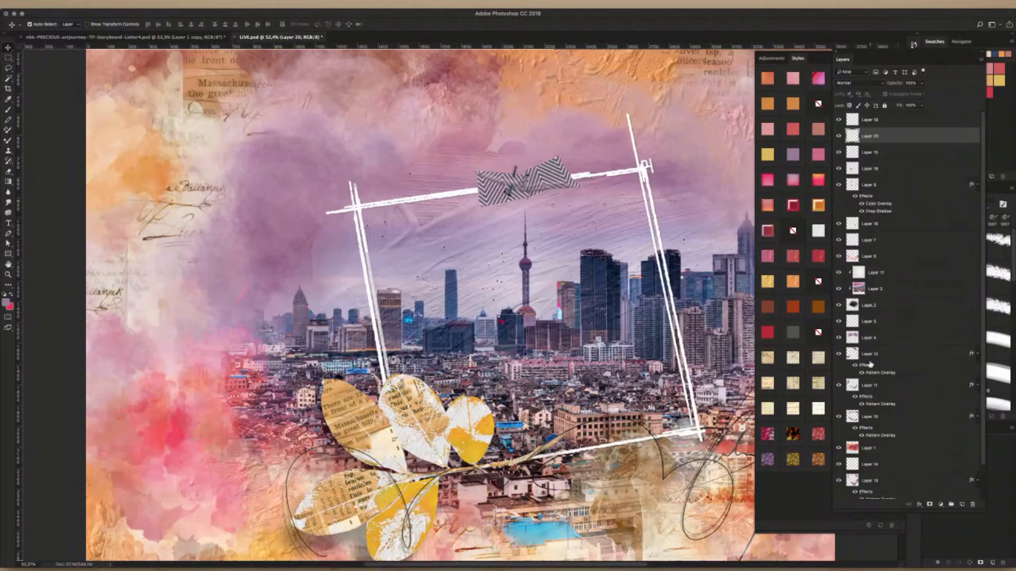
- Copy the frame layer's drop shadow effect to the washi tape on Layer 20
left_click(647, 172)
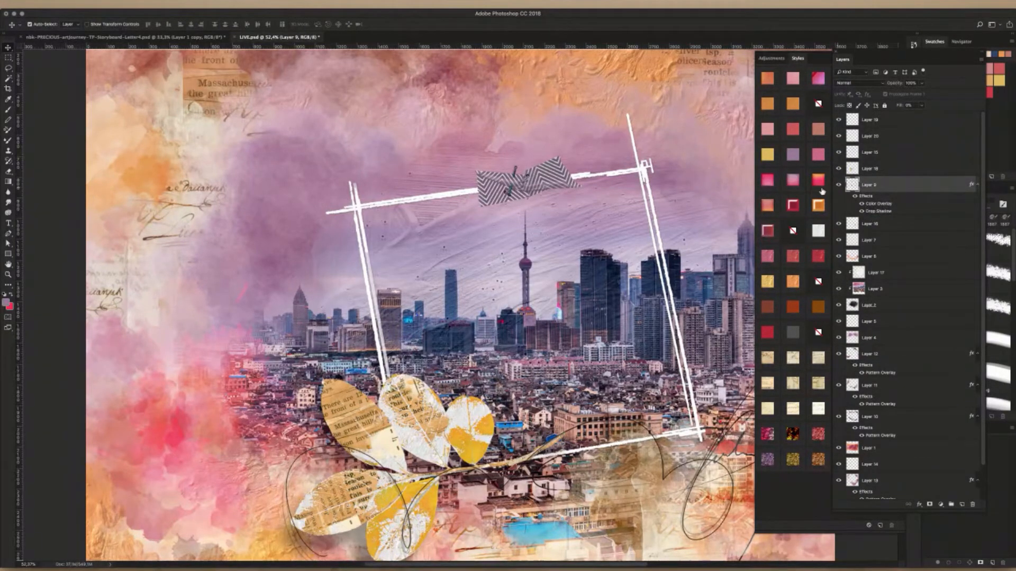
left_click(575, 169)
left_click(558, 171)
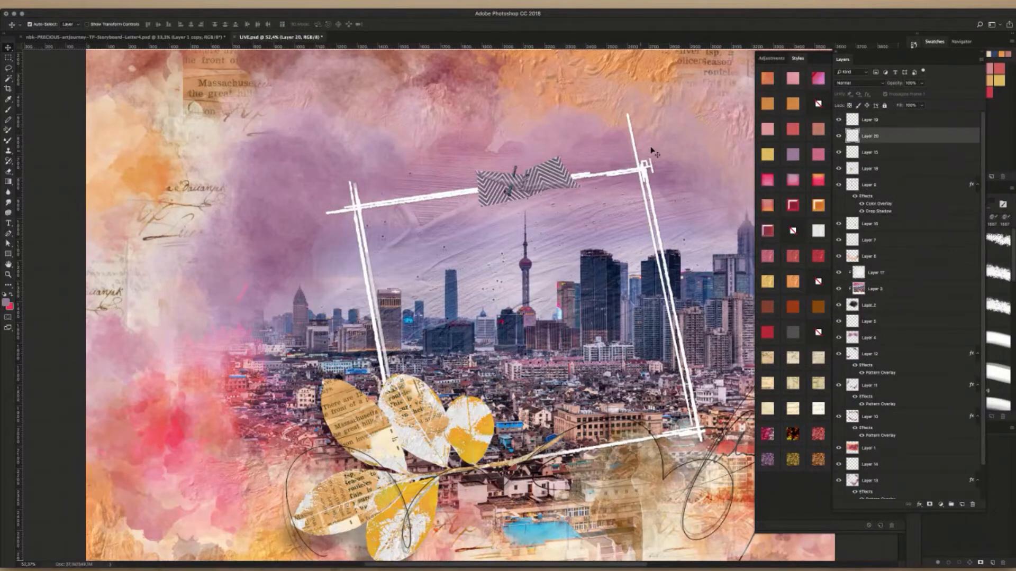
left_click(646, 175)
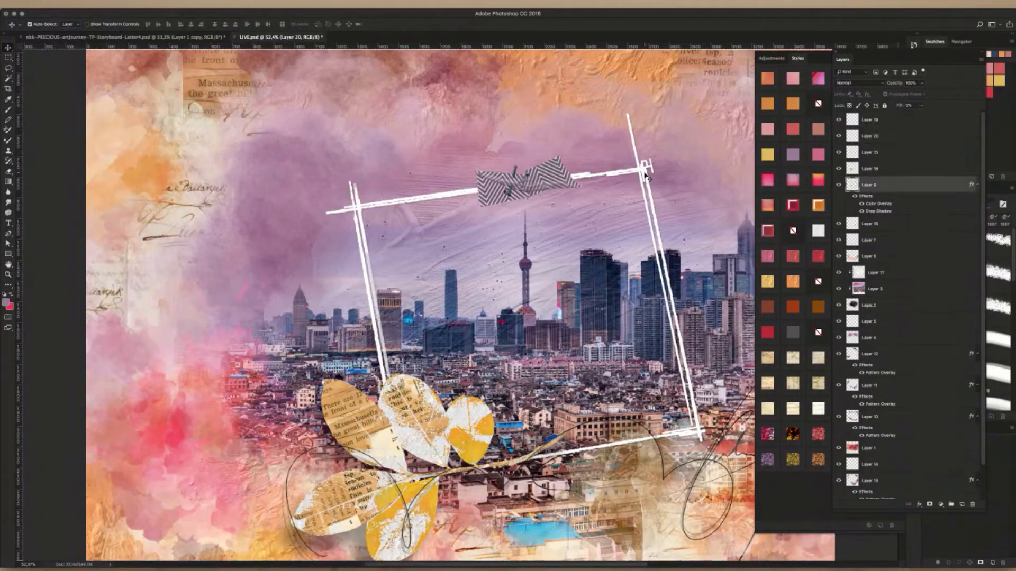
left_click(576, 182)
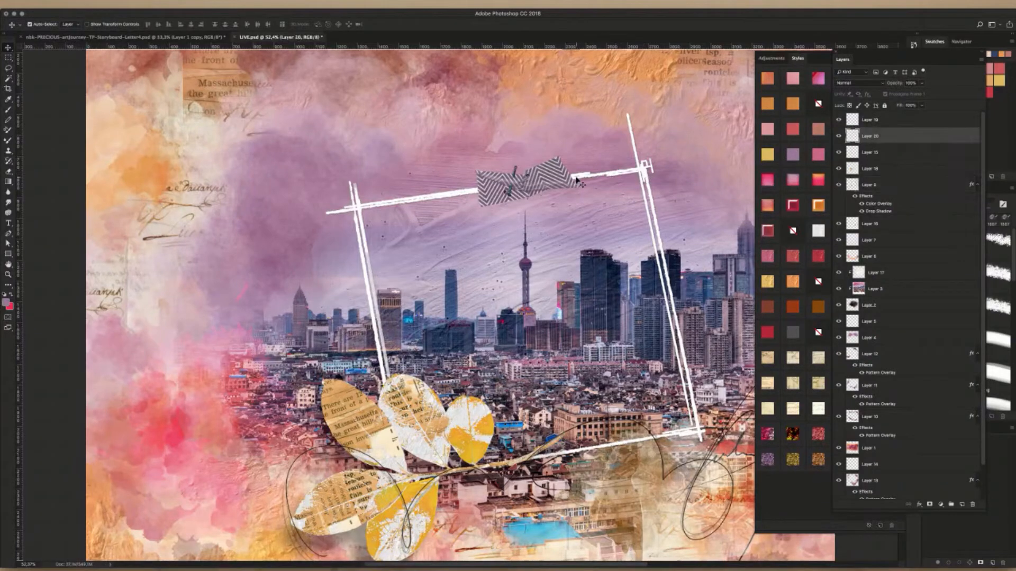
left_click(650, 179)
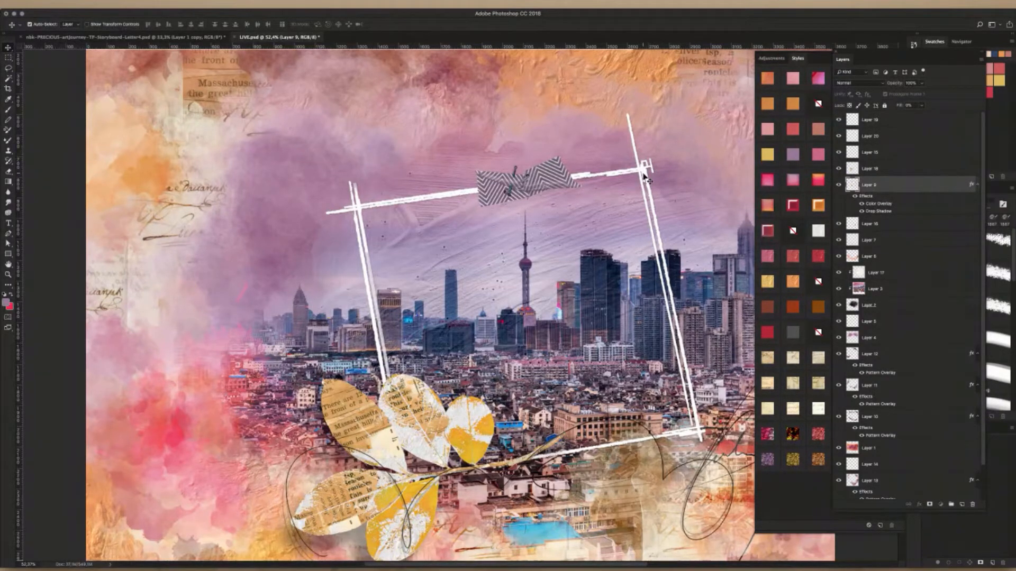
left_click(565, 172)
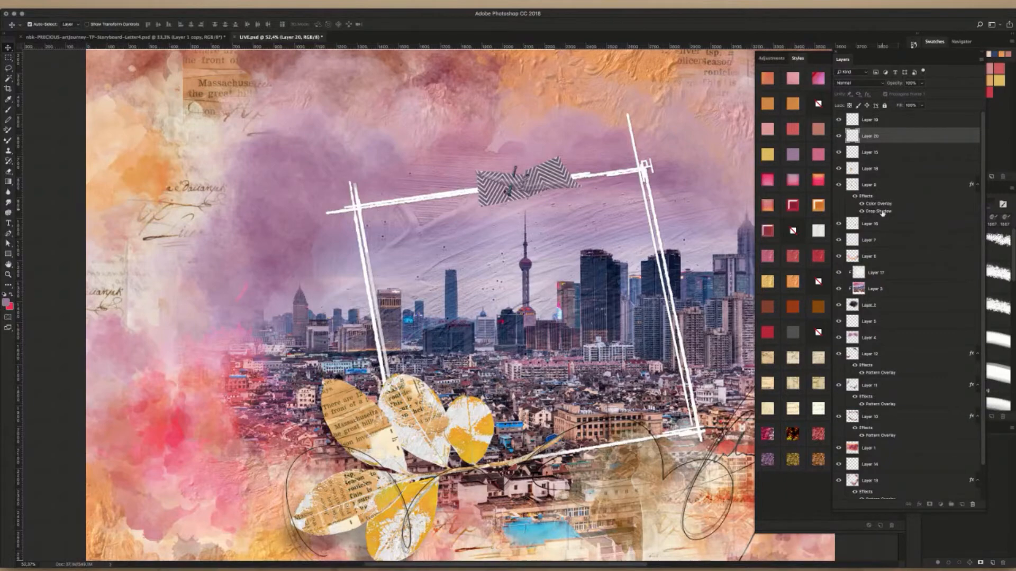
left_click_drag(882, 212, 873, 137)
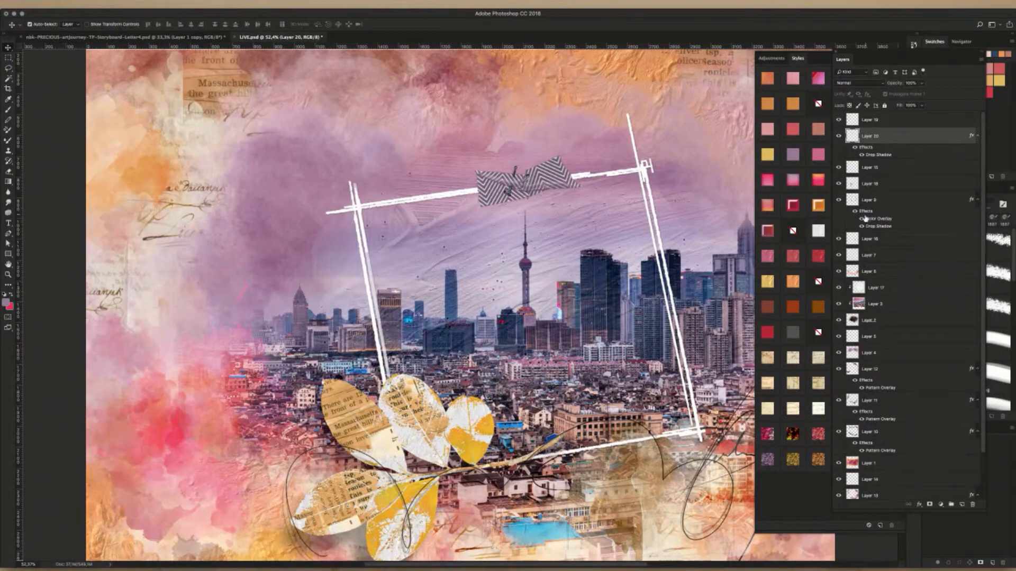
- Move the drop shadow effect from the frame layer to Layer 15 without keeping a copy
left_click(645, 176)
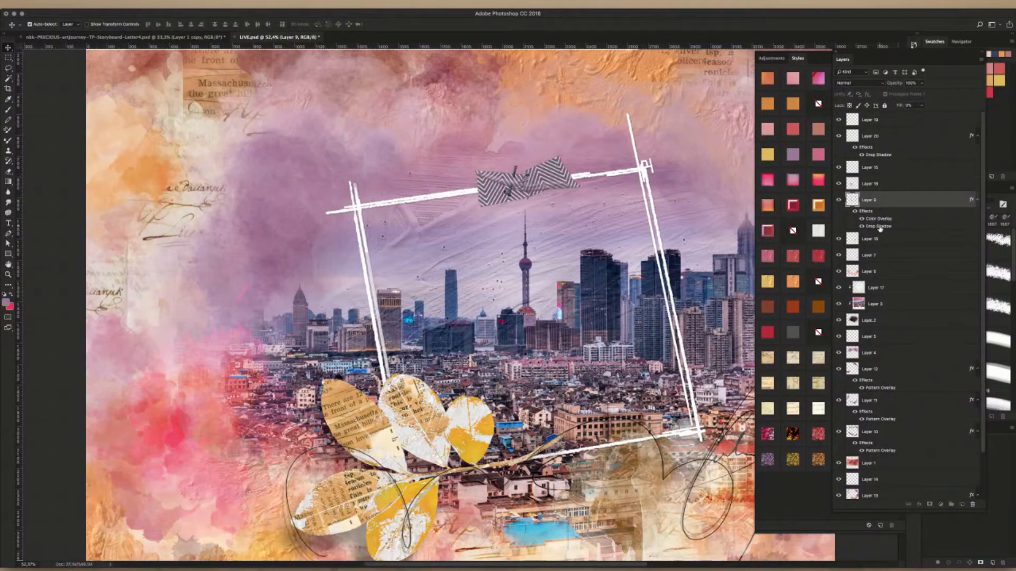
left_click_drag(880, 228, 880, 228)
left_click_drag(879, 224, 873, 168)
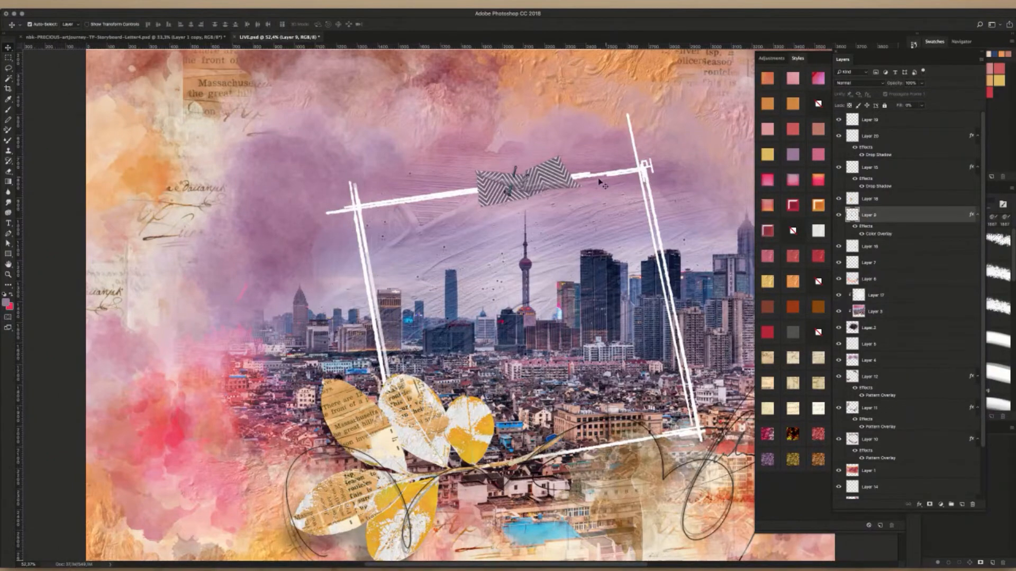
- Examine what Layer 15 contains and compare its swirl artwork with and without the drop shadow
scroll(622, 177, "up", 3)
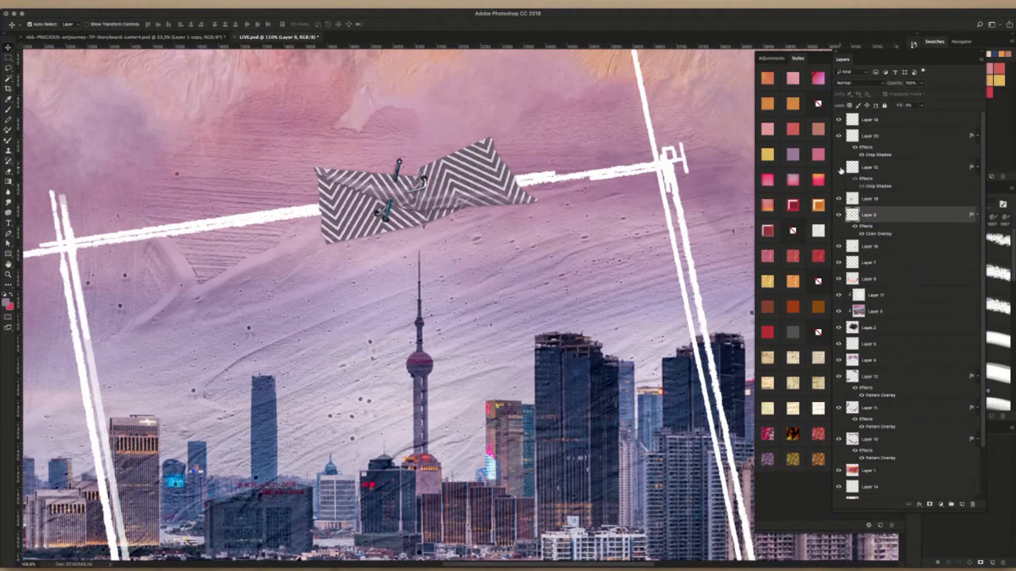
key("super+0")
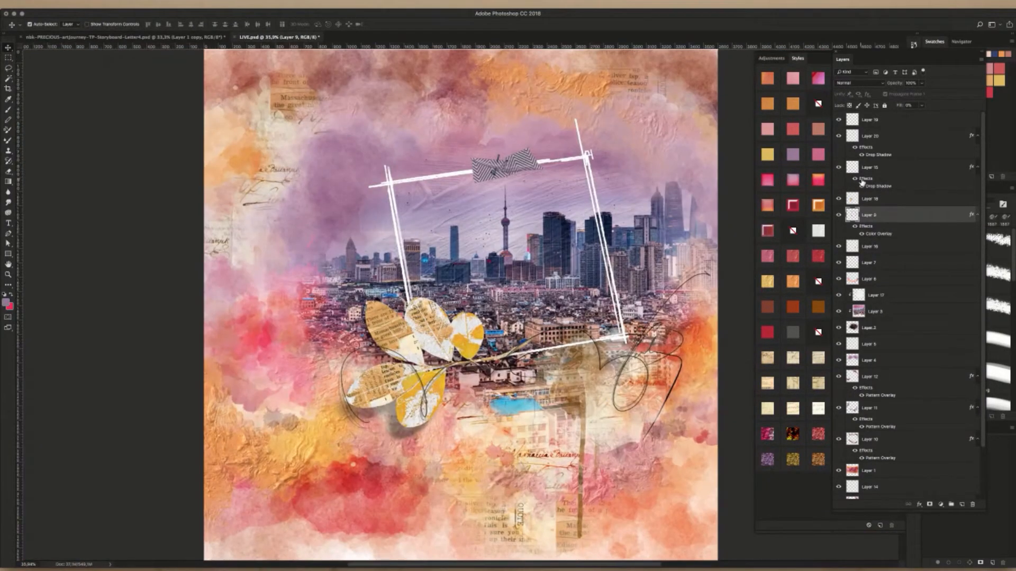
left_click(857, 169)
left_click(838, 167)
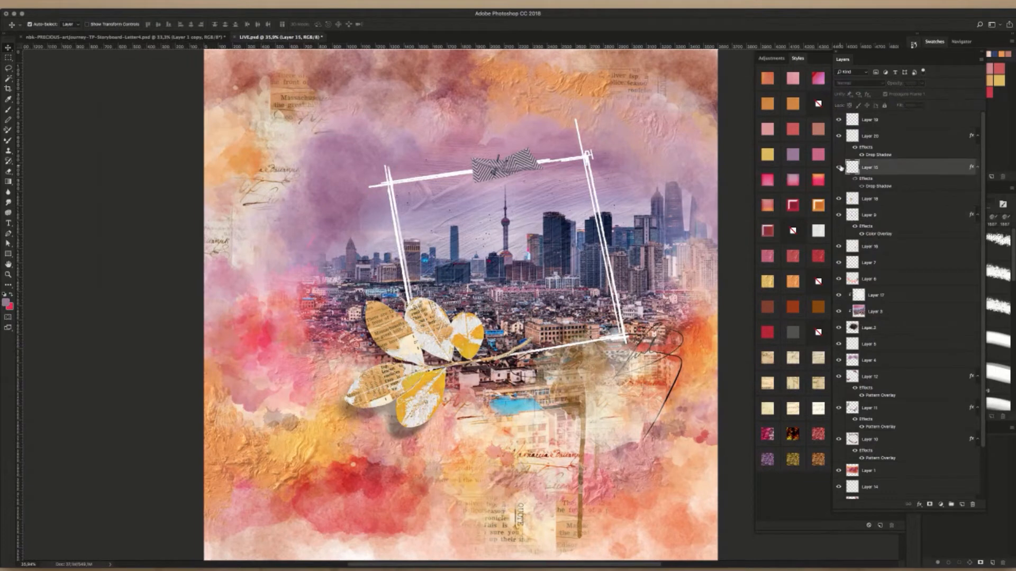
left_click(839, 168)
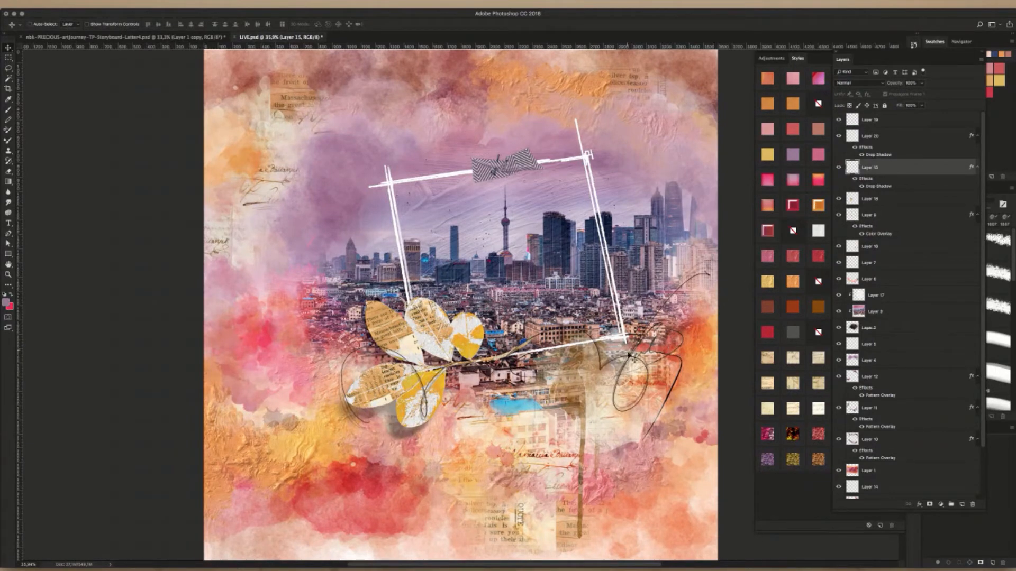
left_click_drag(625, 360, 661, 298)
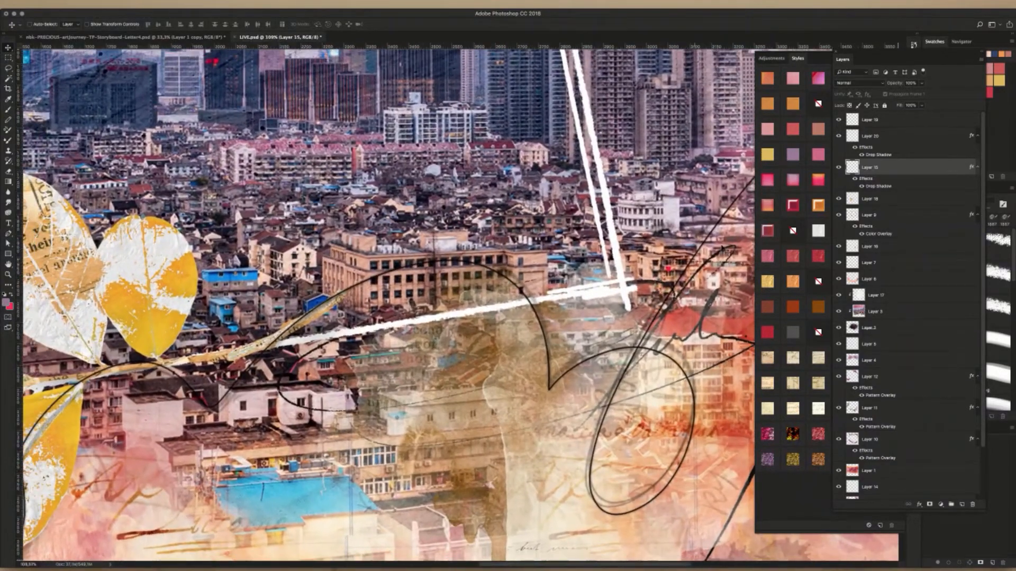
left_click(855, 180)
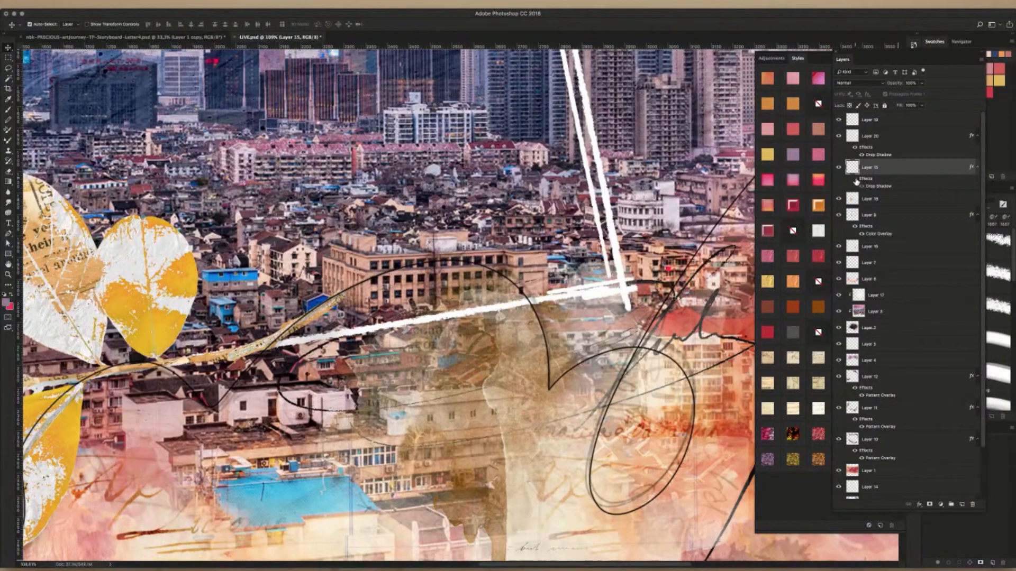
left_click(855, 180)
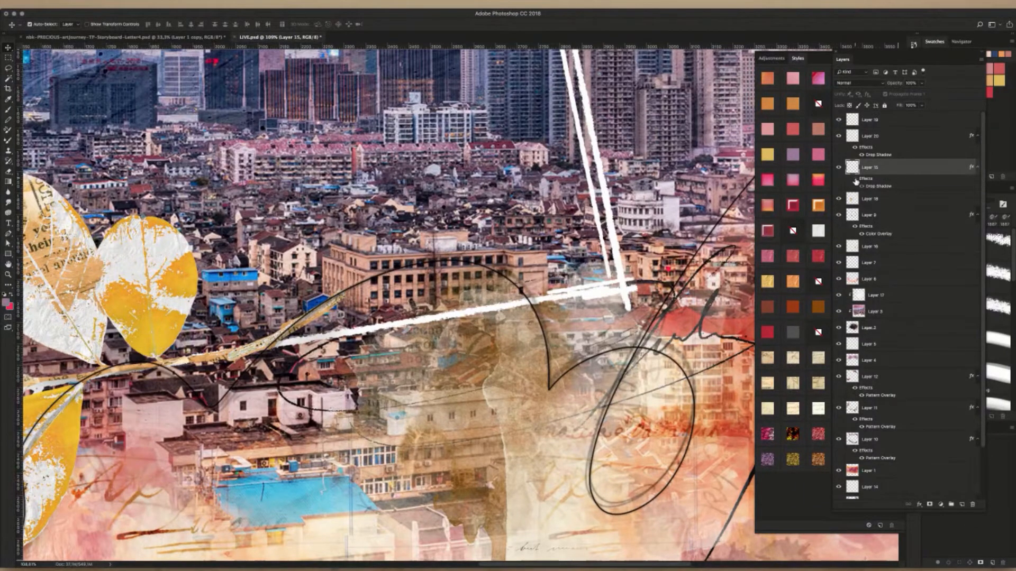
left_click(855, 181)
left_click(855, 180)
key("super+0")
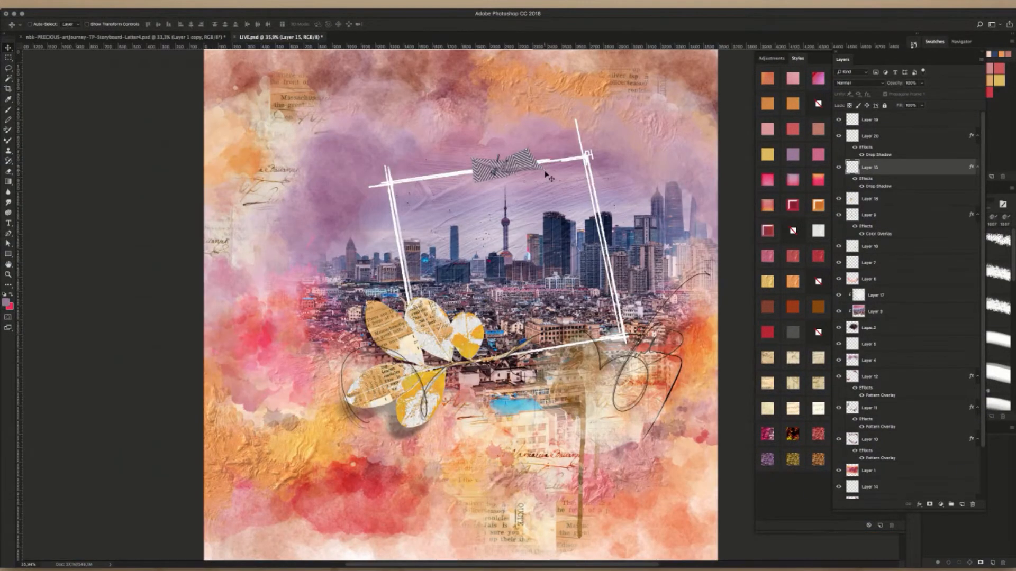
- Move the drop shadow effect from Layer 15 back to the white frame layer
scroll(543, 177, "up", 5)
scroll(578, 125, "up", 1)
left_click(675, 141, "super")
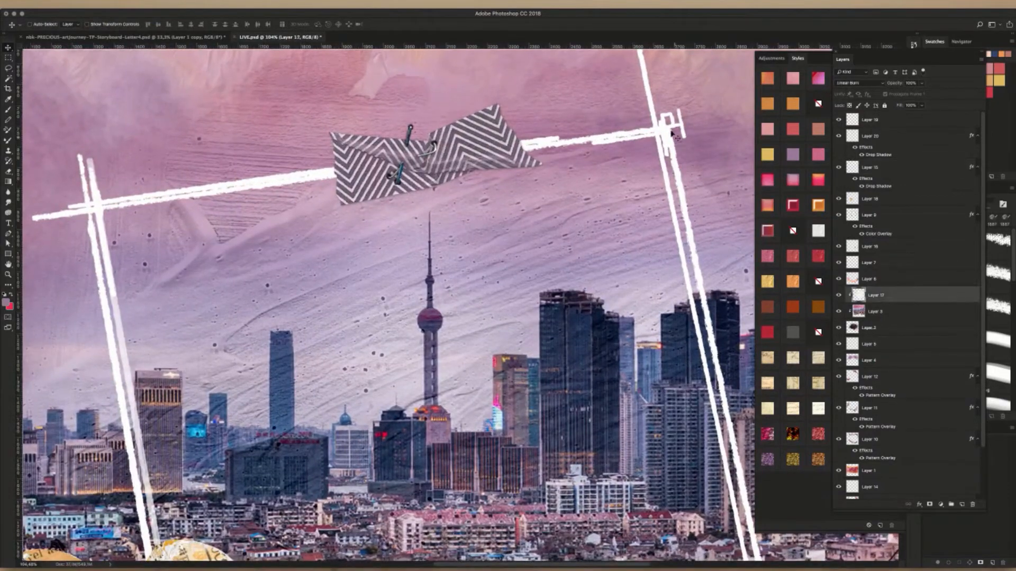
left_click(868, 215)
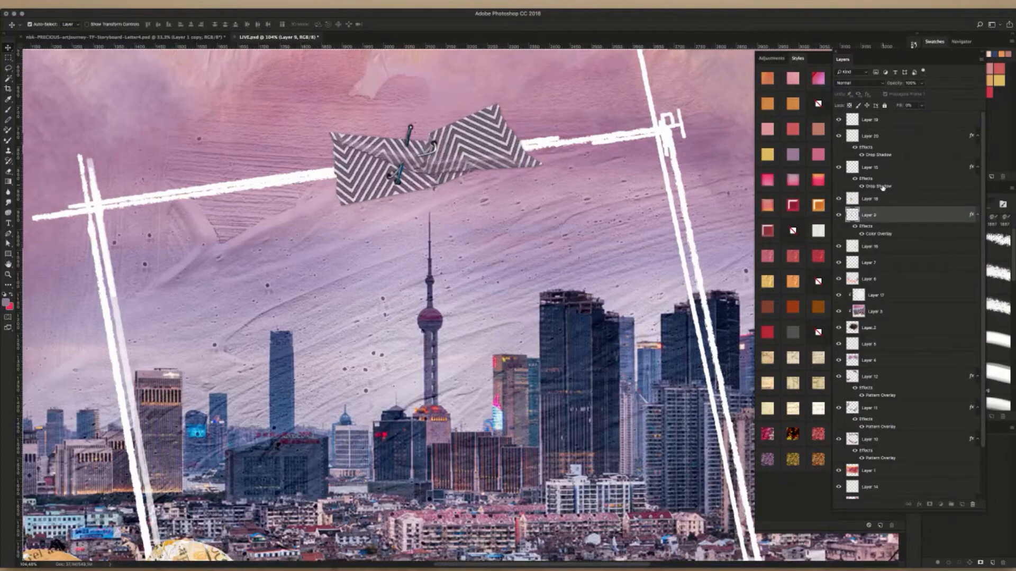
left_click_drag(883, 187, 878, 222)
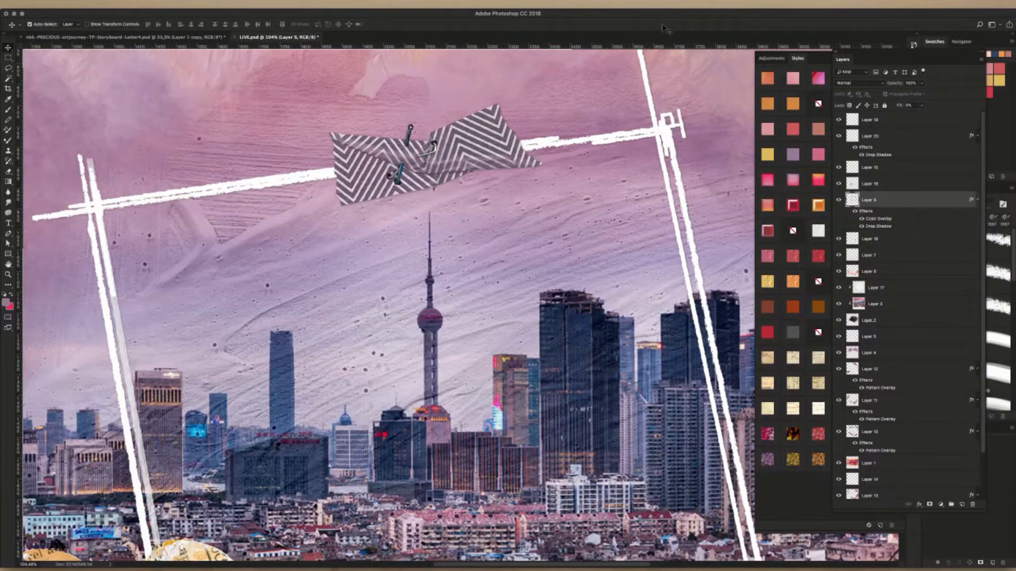
- Try a beige vintage paper style on the white frame and undo it
key("super+0")
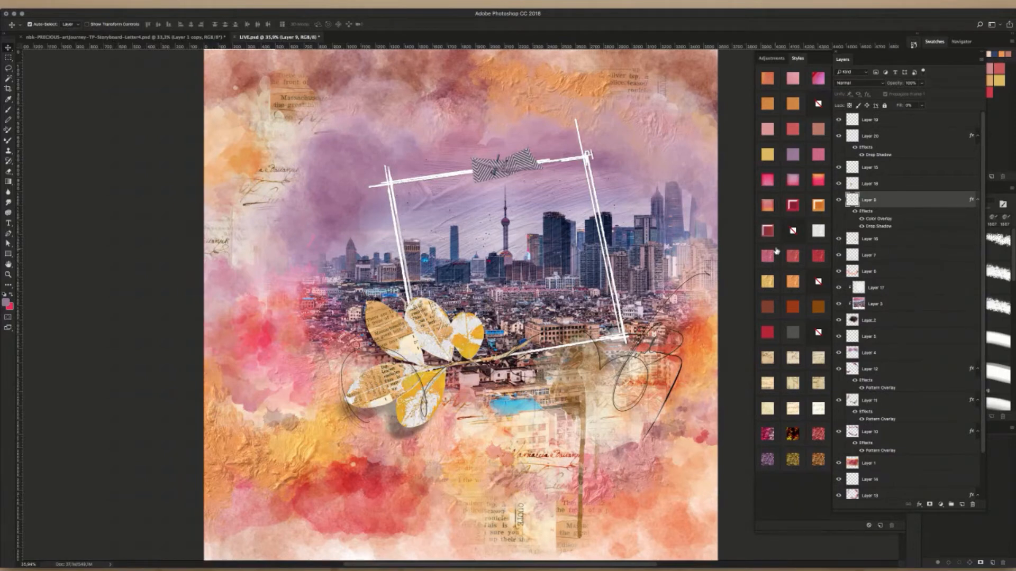
left_click(794, 386)
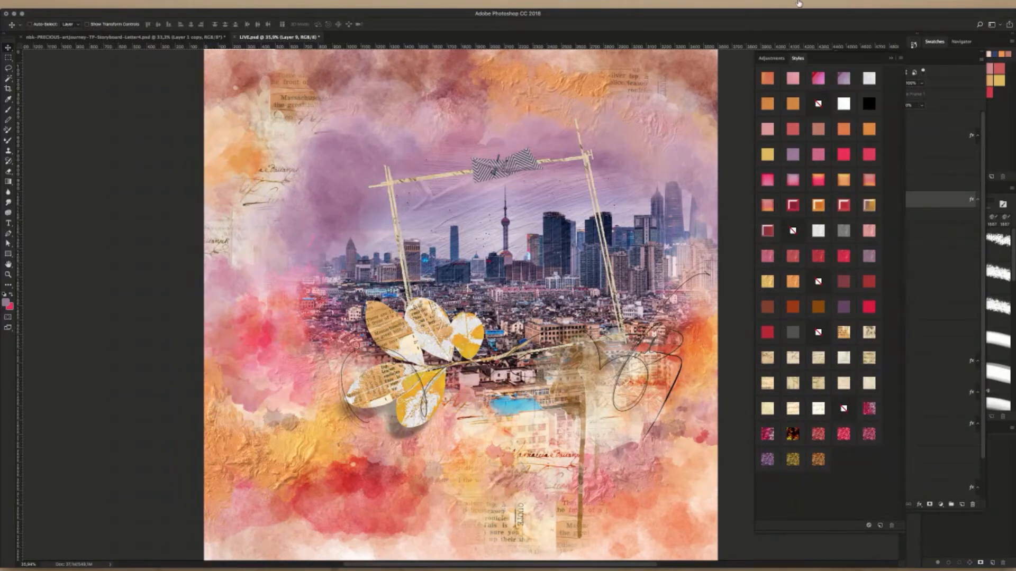
key("super+z")
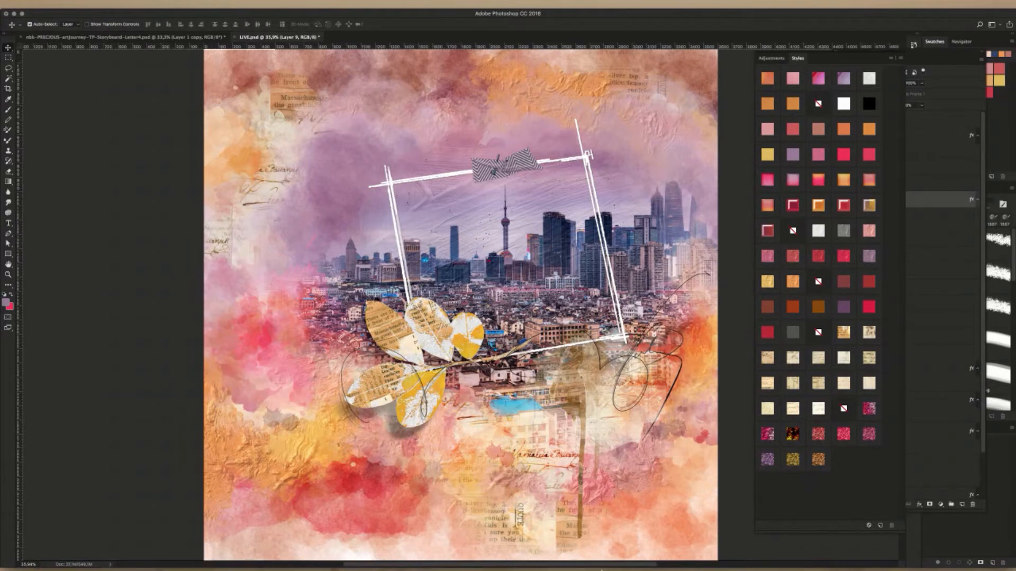
- Switch to Adobe Bridge and open the nbk-PRECIOUS-TrashySwirls folder
left_click(423, 570)
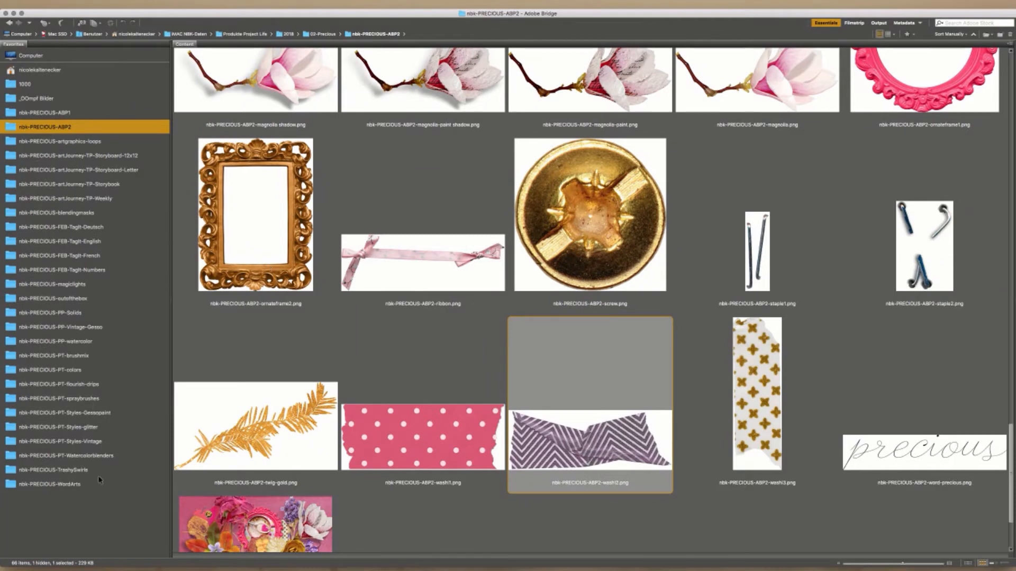
left_click(85, 470)
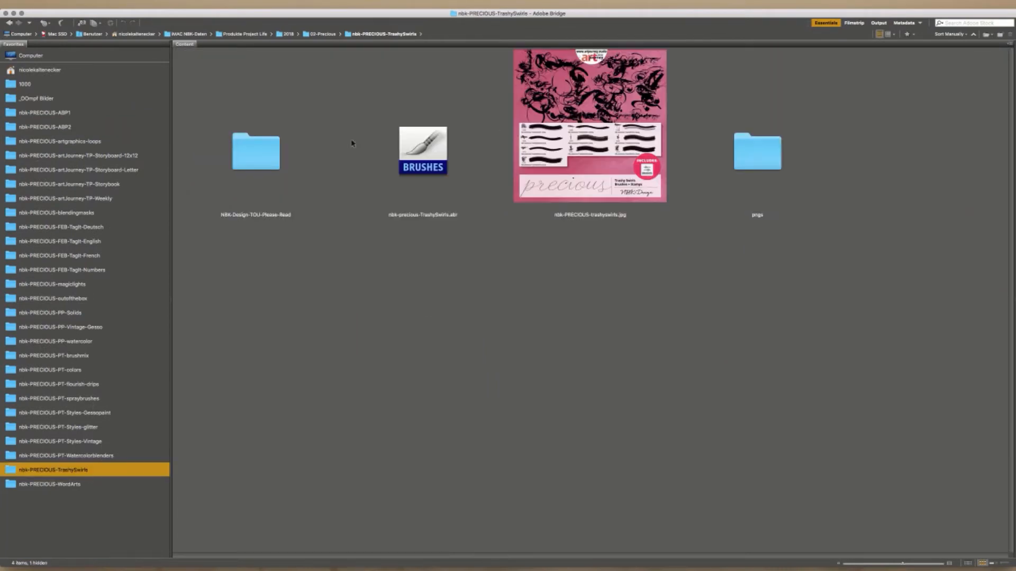
- Open the pngs folder inside nbk-PRECIOUS-TrashySwirls and look over the swirl images
left_click(751, 164)
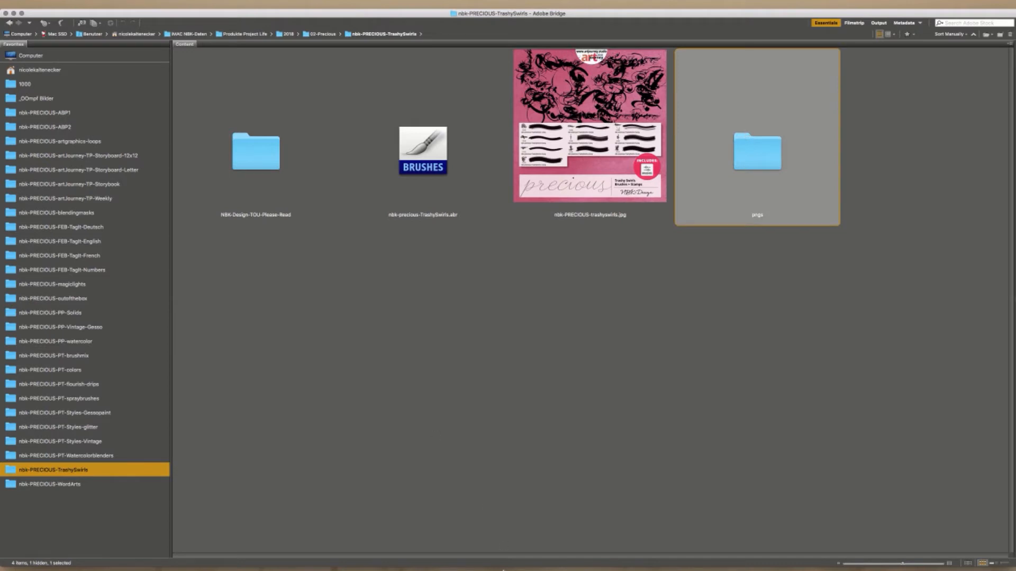
left_click(568, 556)
double_click(749, 153)
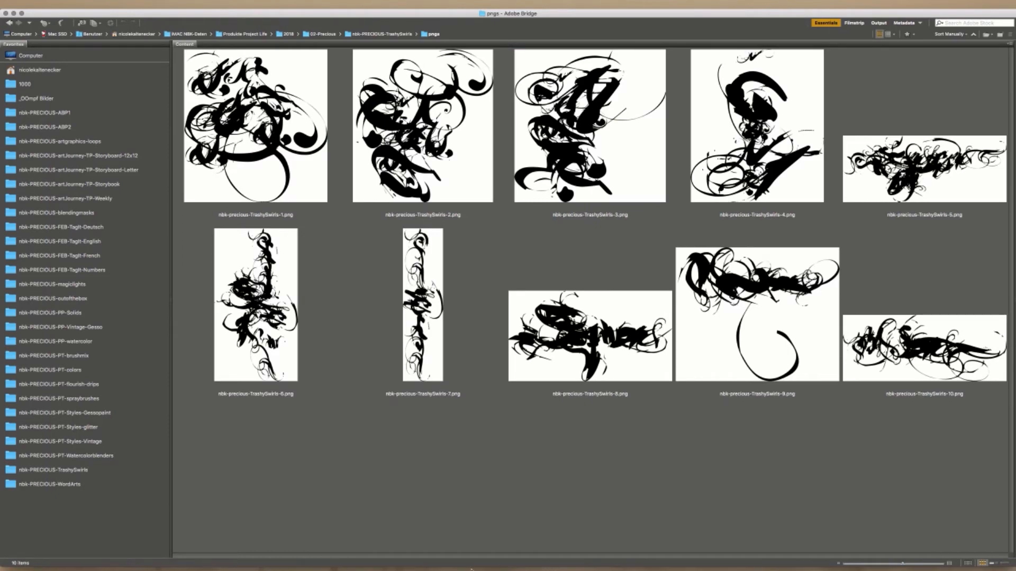
- Switch to Photoshop and add a new blank layer in LIVE.psd directly above Layer 5
left_click(472, 570)
left_click(949, 191)
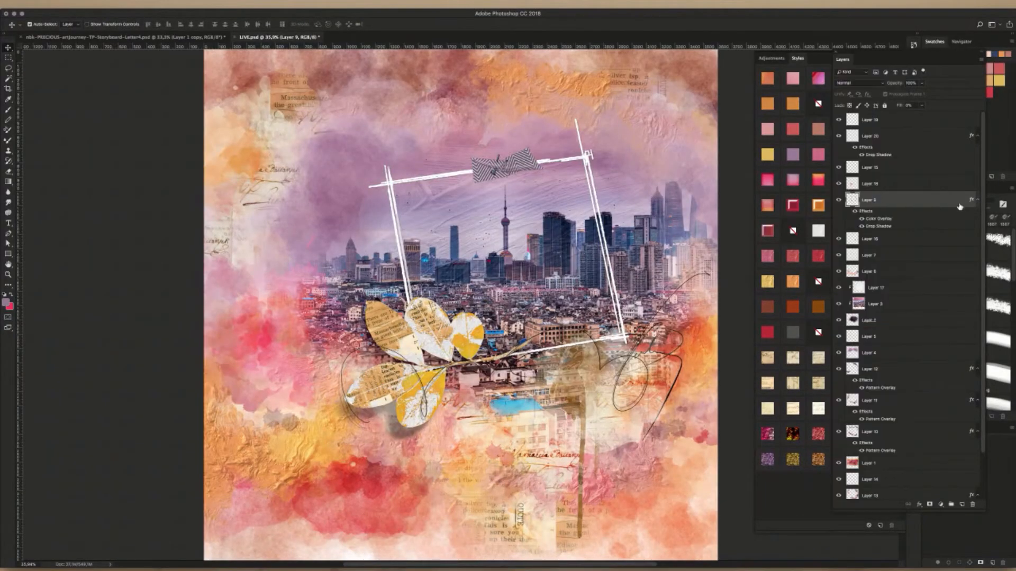
left_click(907, 338)
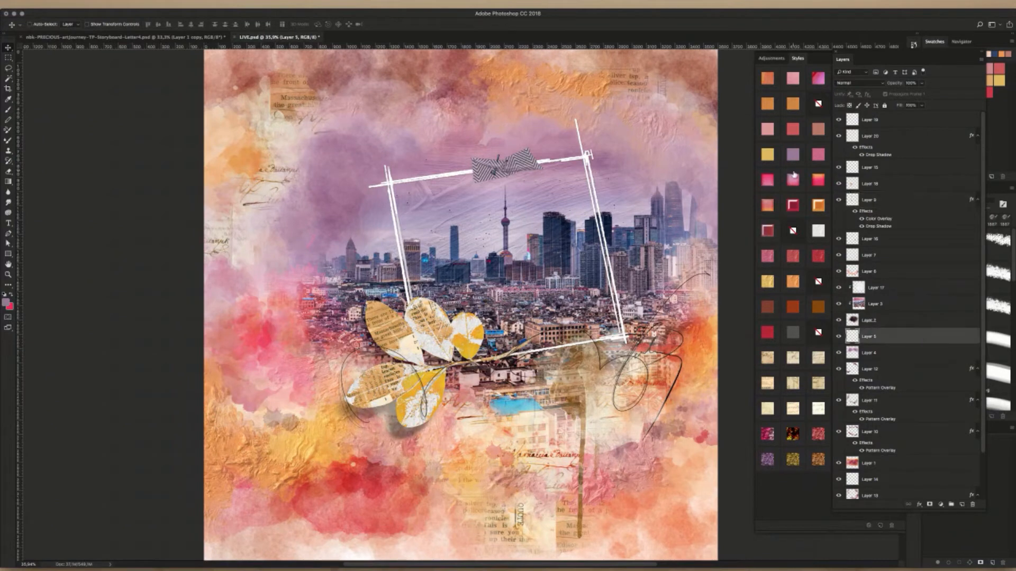
key("super+shift+n")
key("Return")
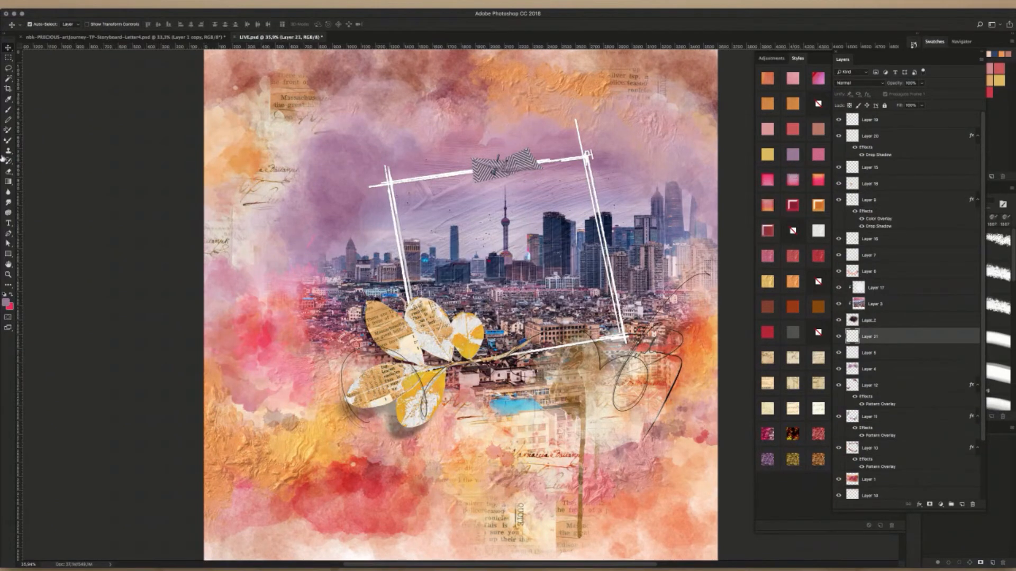
- Stamp a black swirl behind the leaves with the nbk-precious-TrashySwirls-5.png brush from the nbk-precious-TrashySwirls 2 set
left_click(8, 110)
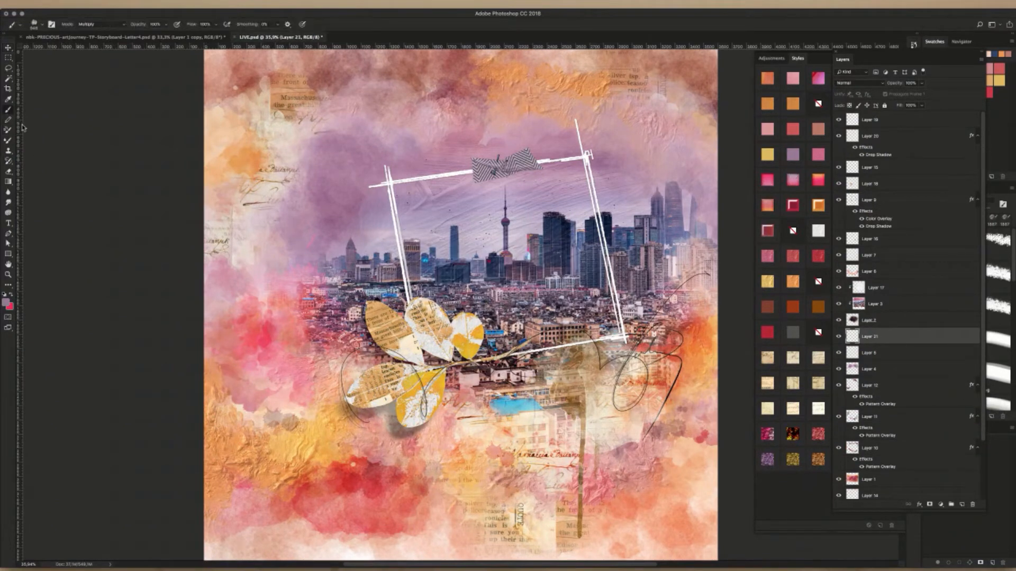
right_click(420, 201)
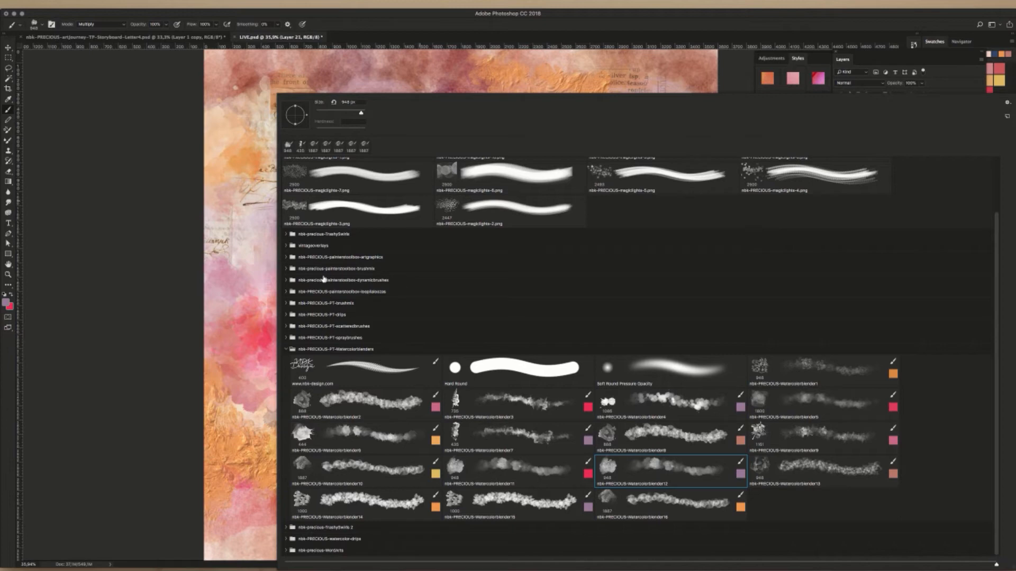
left_click(287, 350)
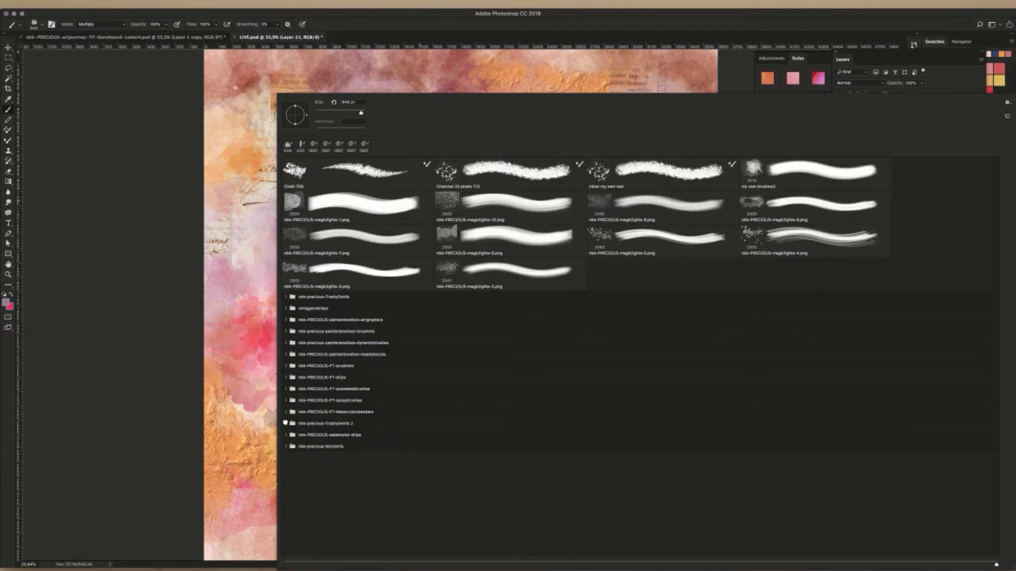
left_click(285, 423)
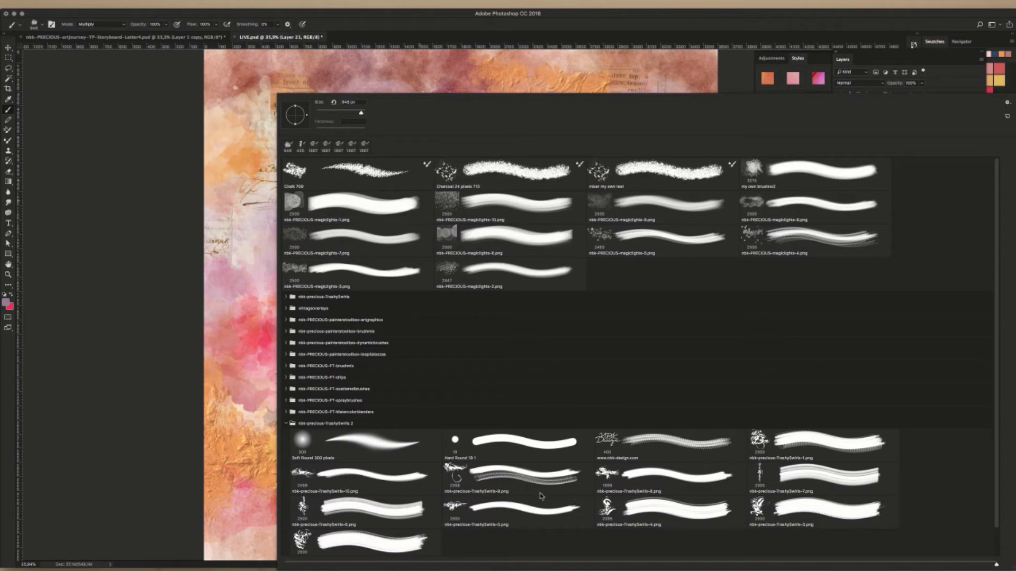
double_click(453, 507)
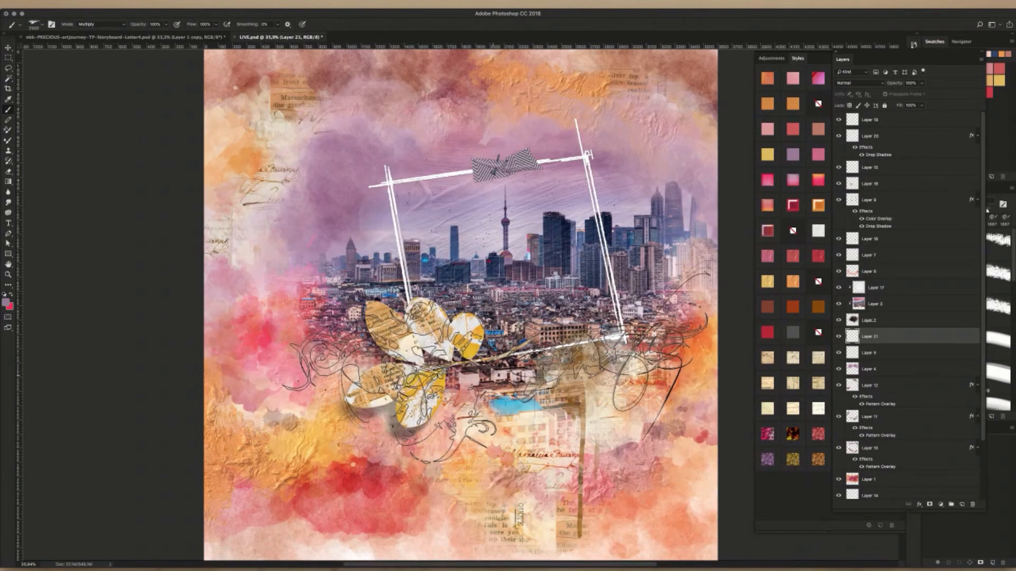
key("d")
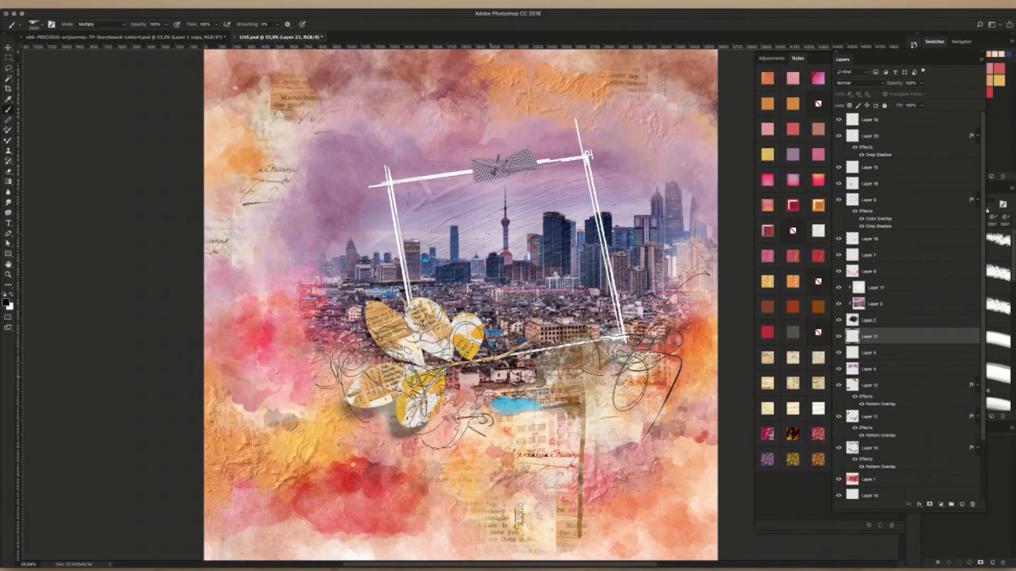
left_click(508, 354)
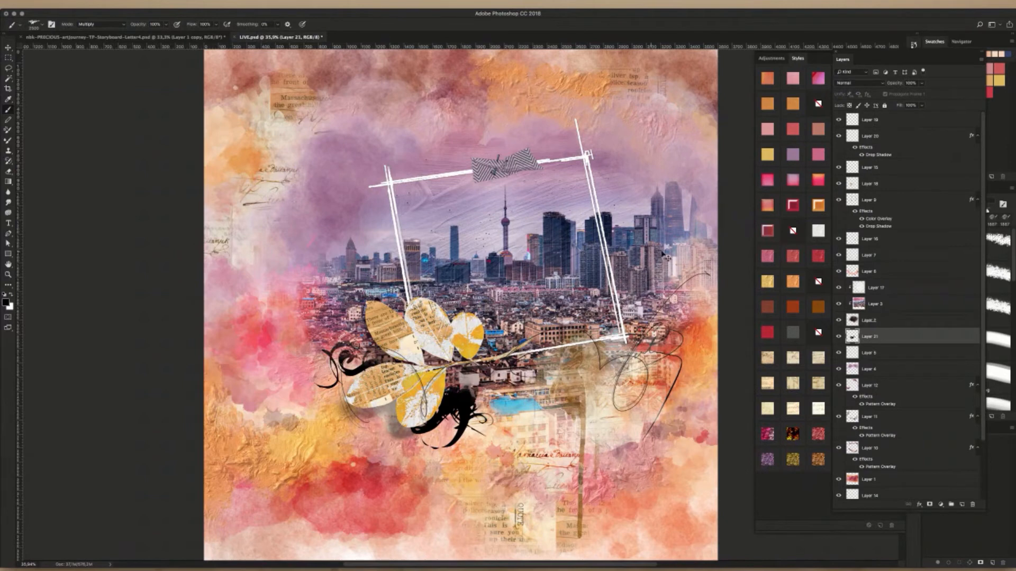
- Rotate the black swirl slightly counterclockwise and shift it a little up and left behind the leaf branch
key("ctrl+t")
left_click_drag(712, 243, 692, 219)
left_click_drag(661, 310, 647, 299)
key("Return")
key("b")
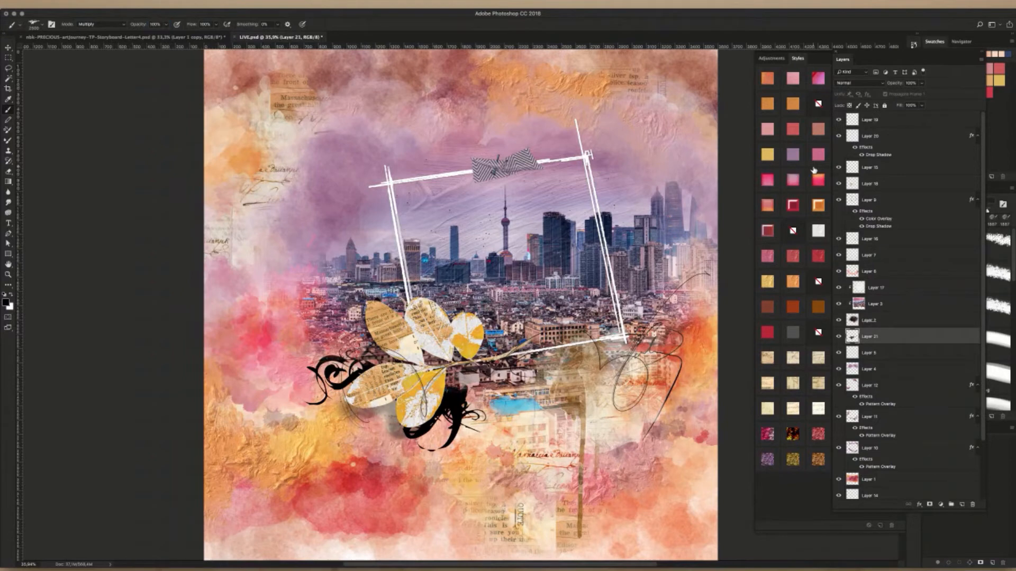
- Try the swirl on Layer 21 in front of all other layers and undo the reordering
key("super+shift+bracketright")
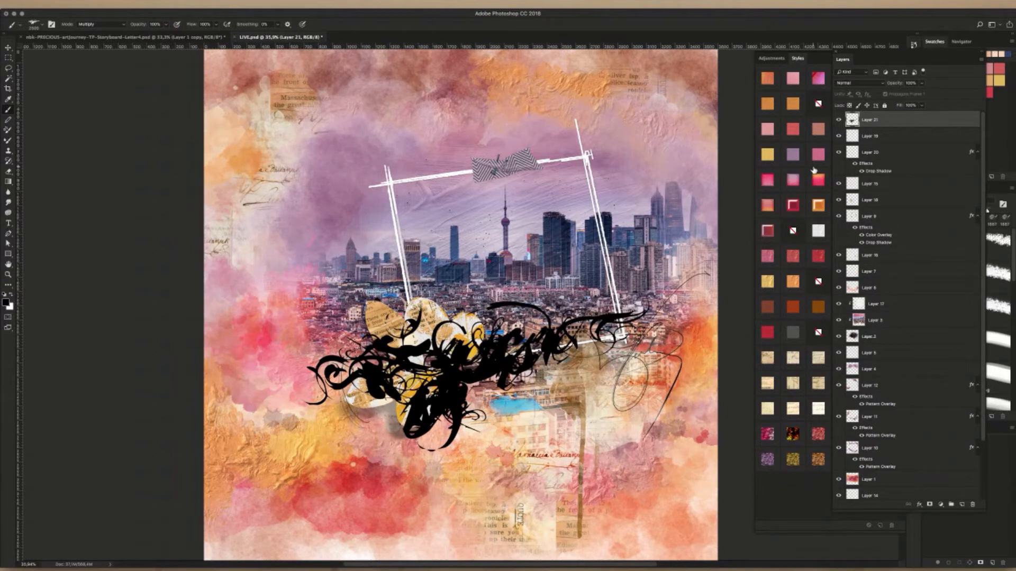
key("super+z")
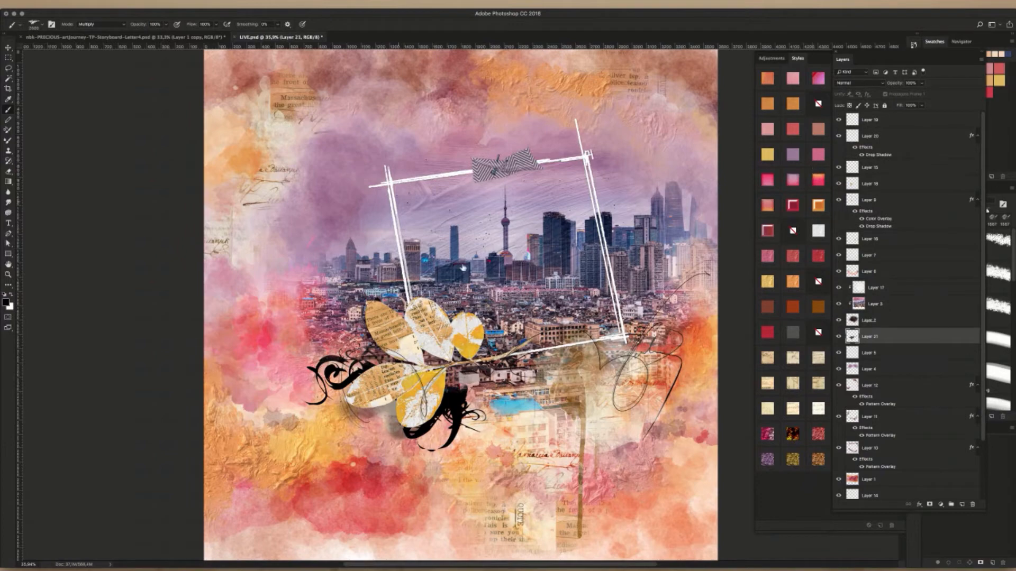
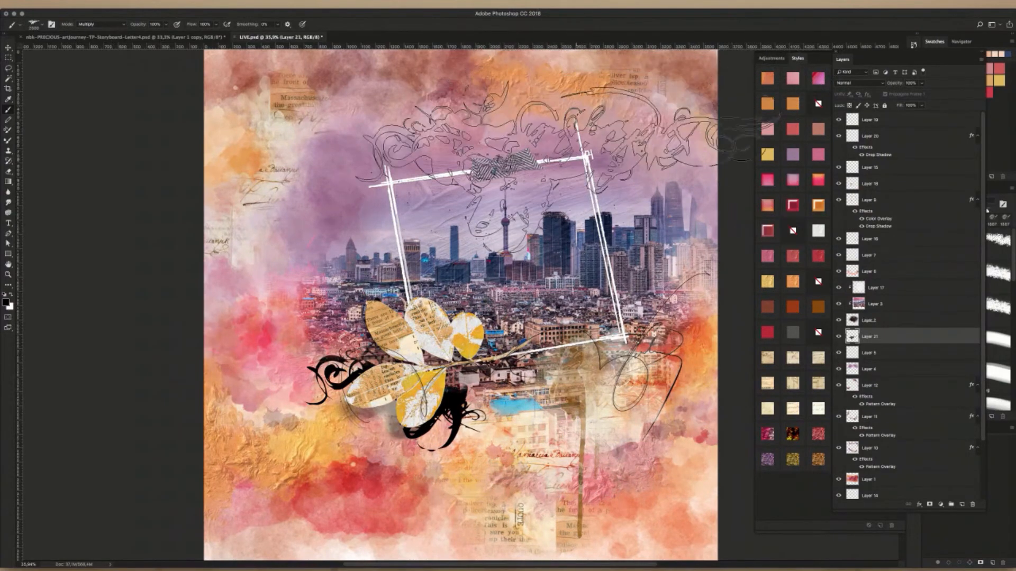
- Look through the brushes in the nbk-PRECIOUS-PT-drips set
right_click(529, 175)
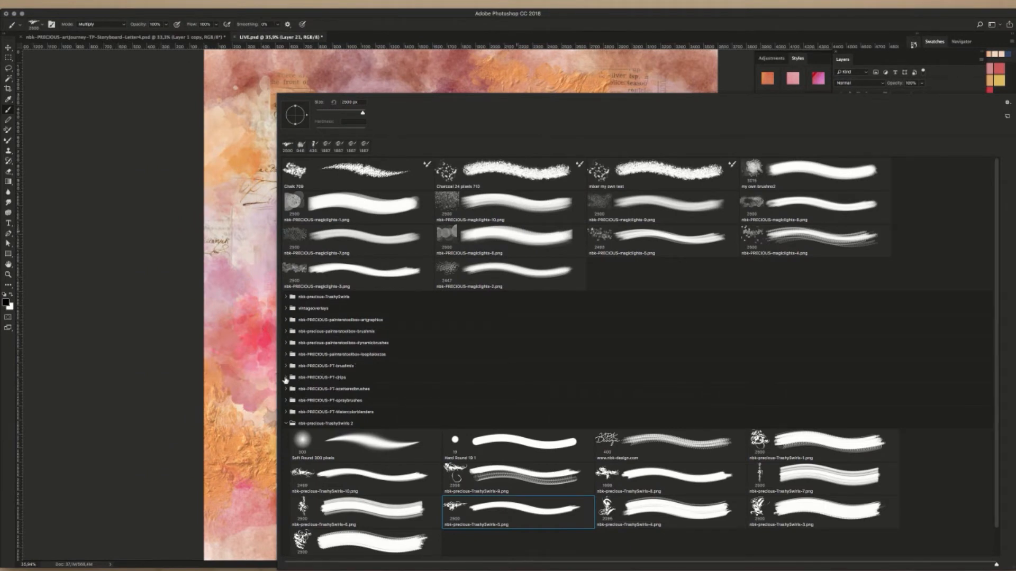
left_click(287, 378)
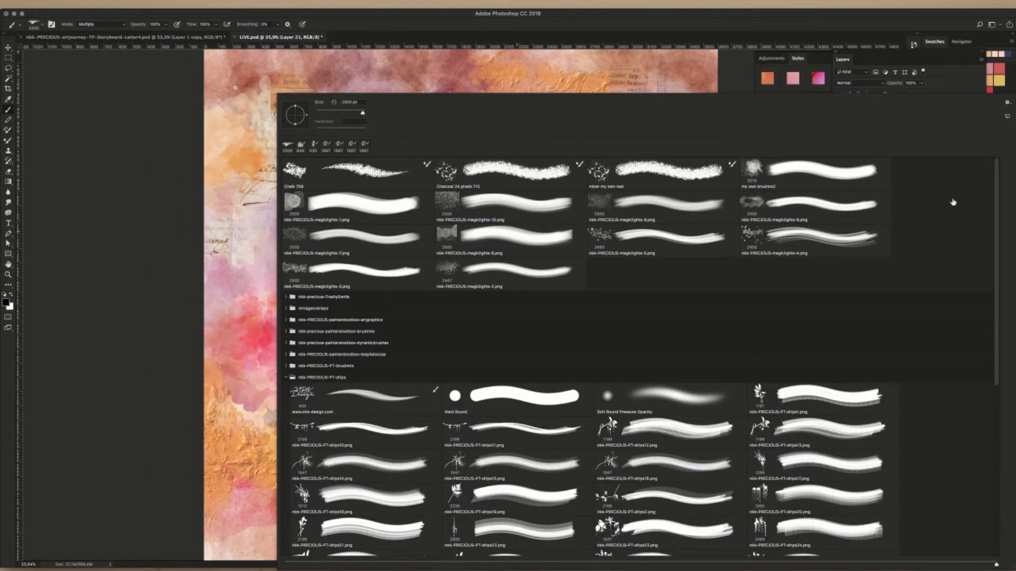
scroll(947, 277, "down", 5)
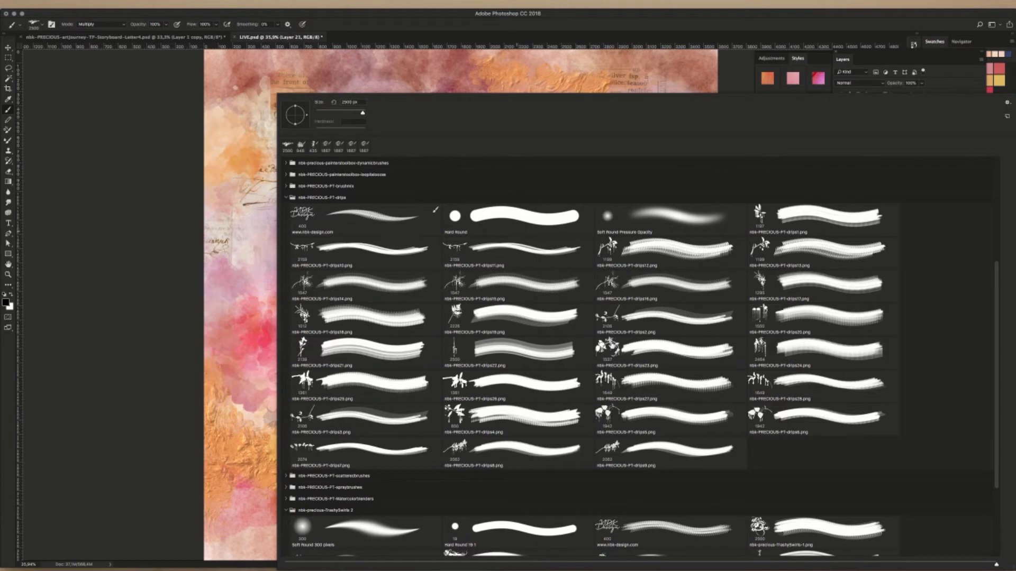
key("Escape")
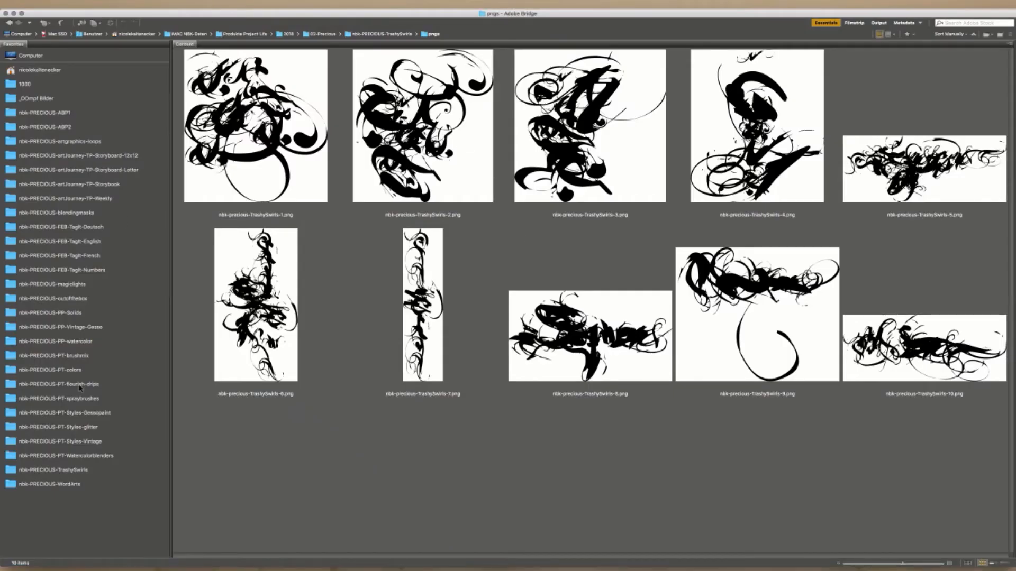
- Open nbk-PRECIOUS-PT-drips14.png through drips17.png from the nbk-PRECIOUS-PT-flourish-drips folder in Bridge into Photoshop
left_click(95, 386)
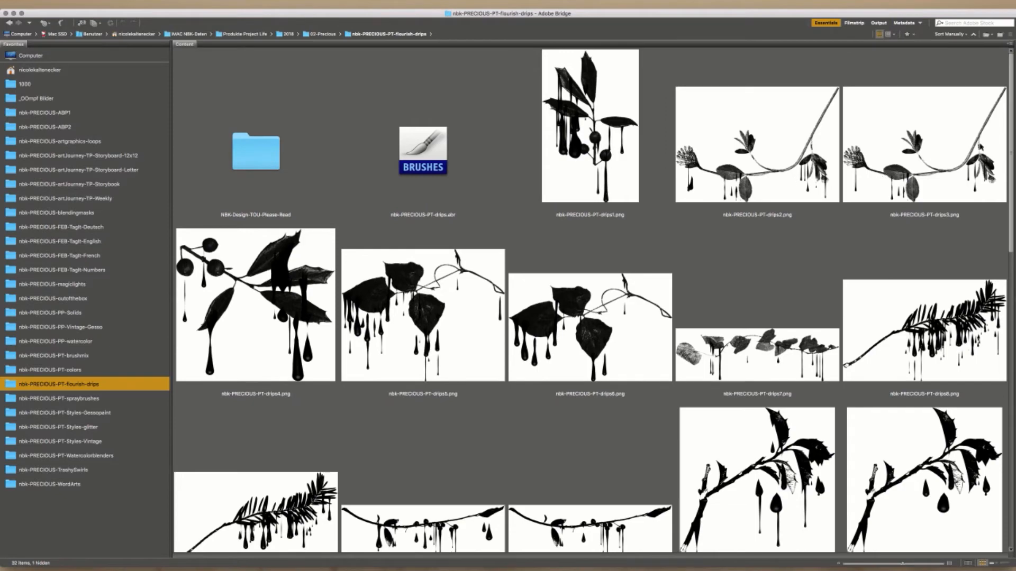
left_click_drag(1011, 111, 1011, 270)
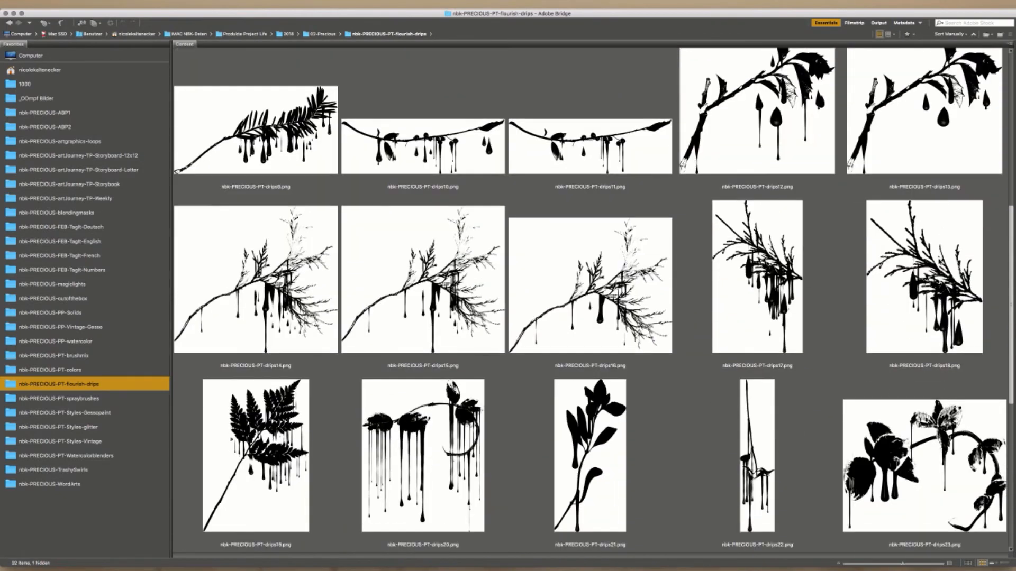
left_click_drag(716, 256, 293, 291)
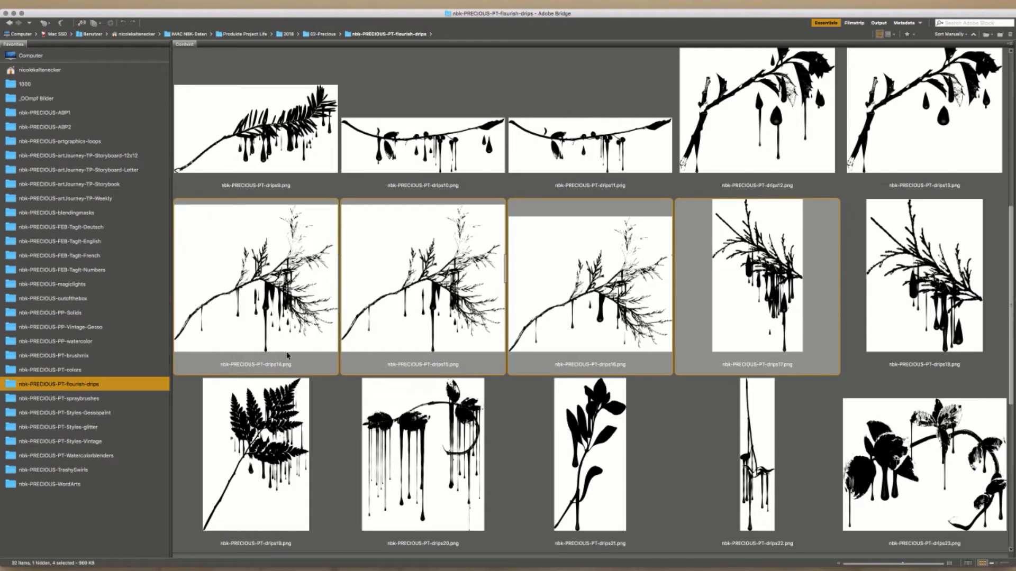
right_click(297, 319)
left_click(277, 248)
key("super+Tab")
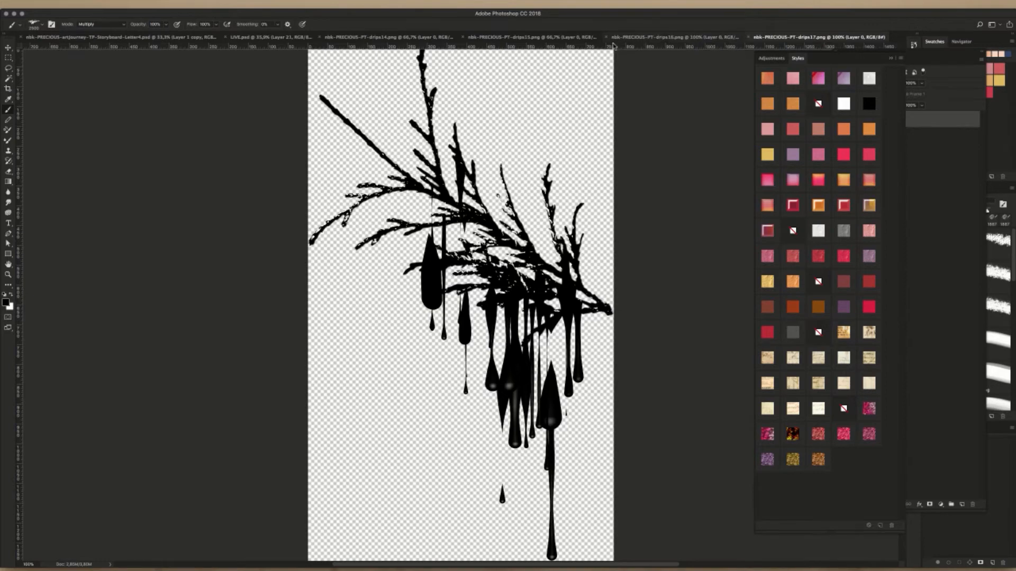
- Copy the dripping branches from nbk-PRECIOUS-PT-drips15.png and drips16.png into LIVE.psd as new layers and close both source files
left_click(493, 40)
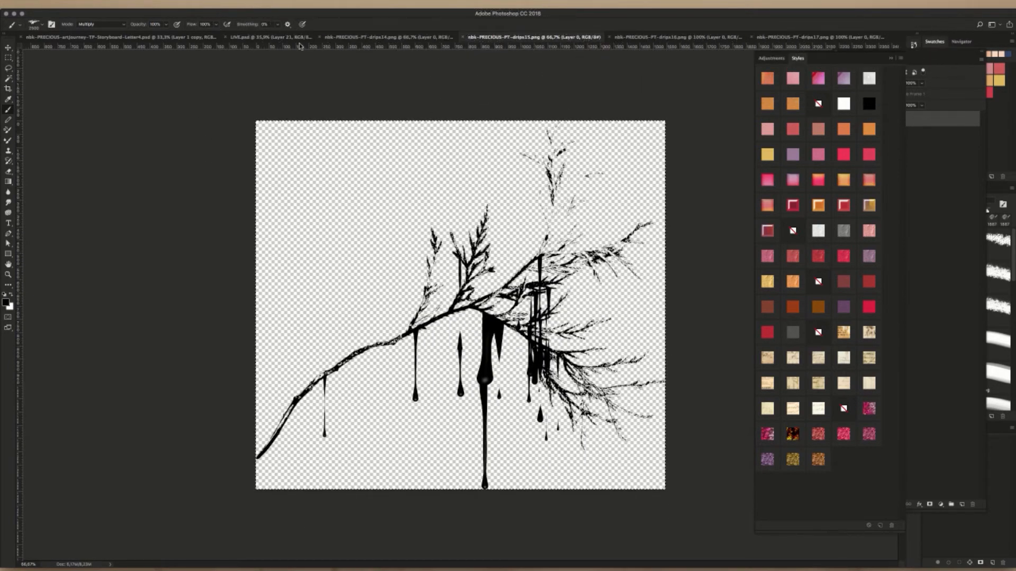
left_click(274, 38)
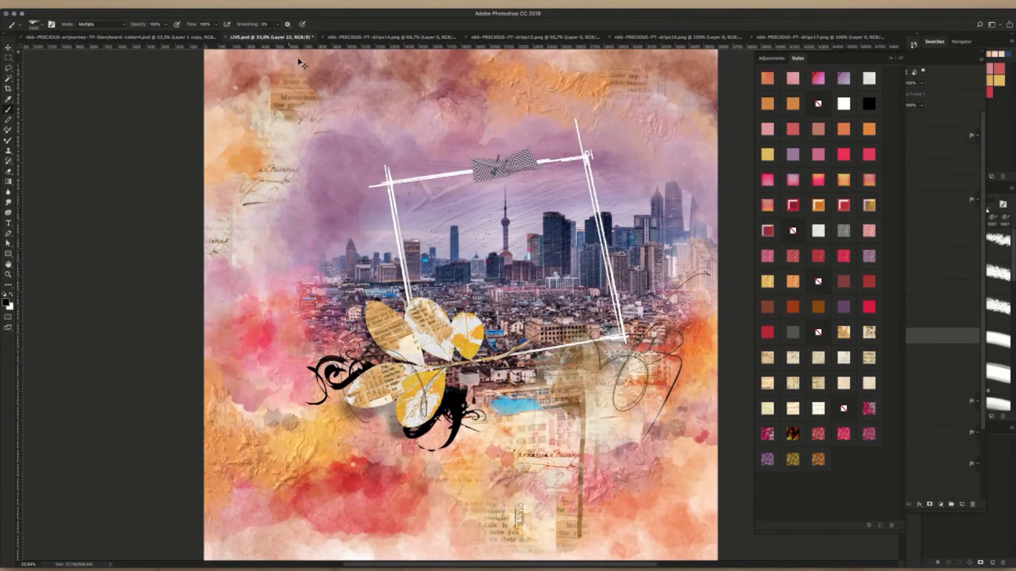
key("super+v")
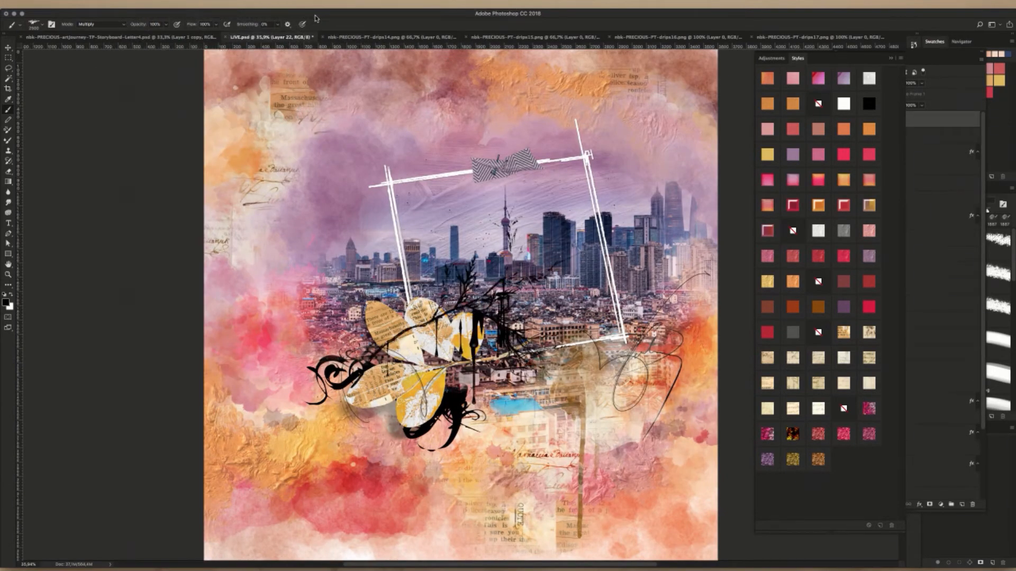
left_click(561, 37)
key("super+w")
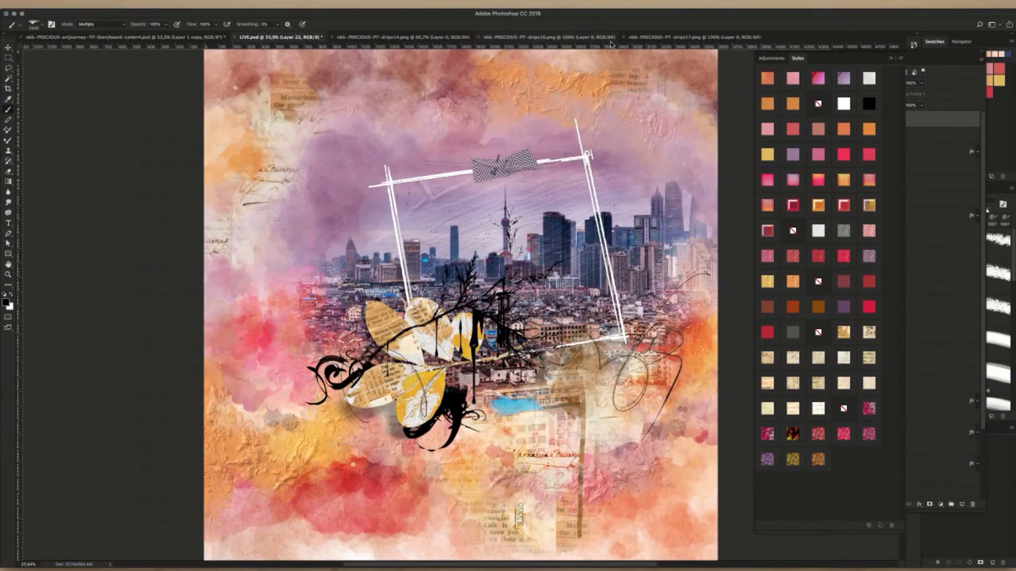
left_click(588, 38)
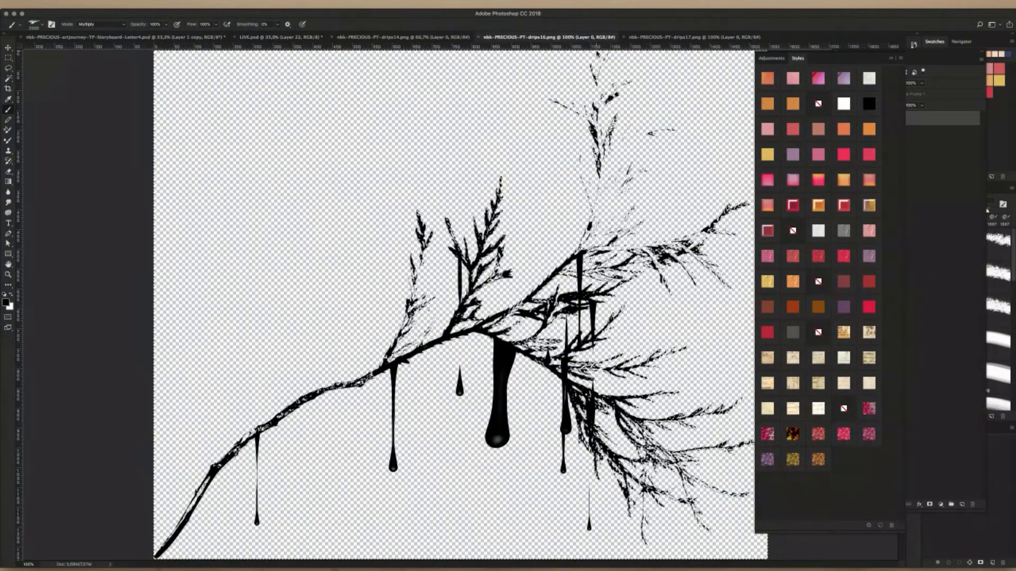
key("super+w")
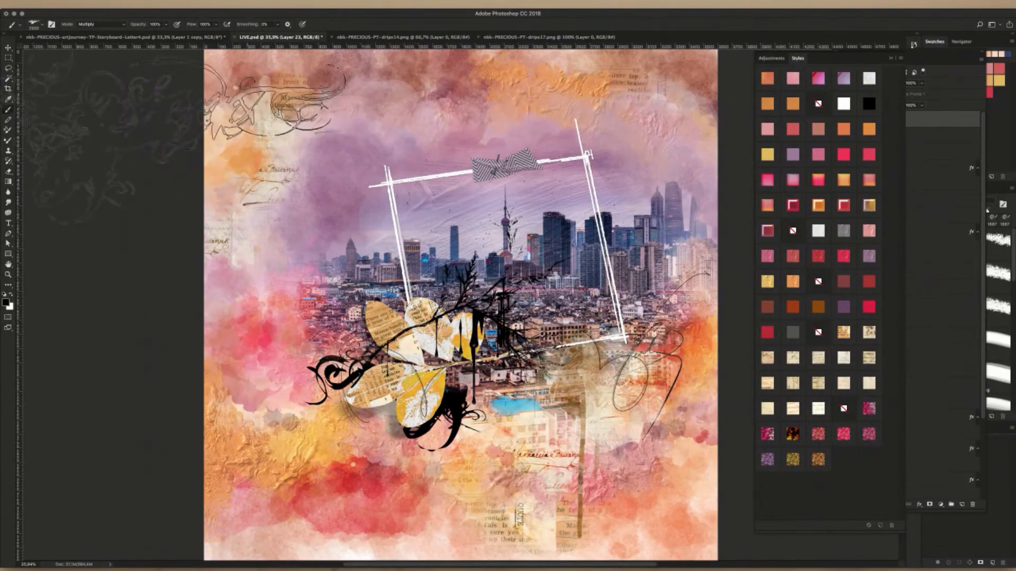
- Move branch Layers 22 and 23 together to below the white frame's lower-right corner, and select only Layer 23
left_click(8, 47)
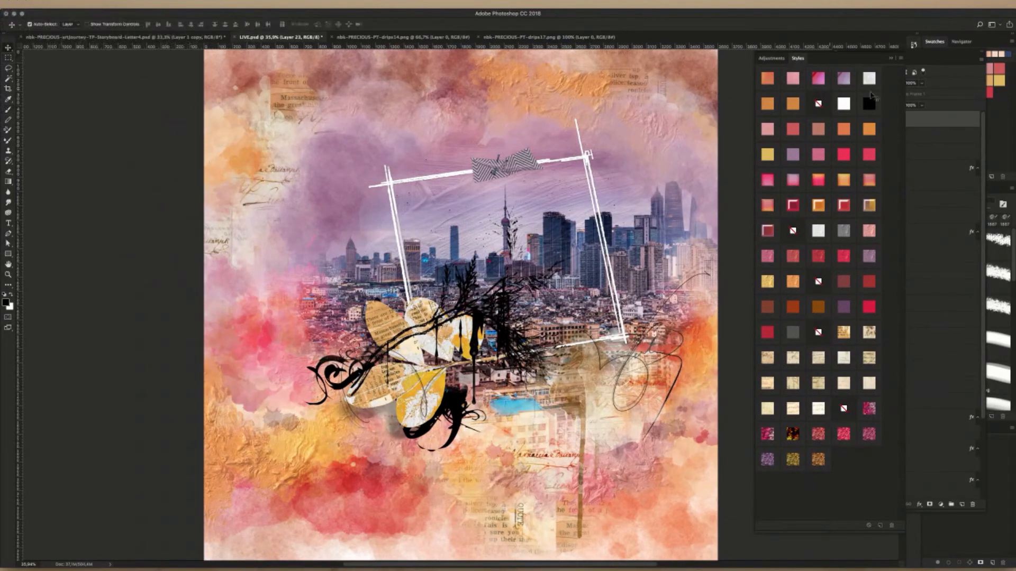
left_click(934, 133)
left_click(935, 122)
left_click(883, 134, "shift")
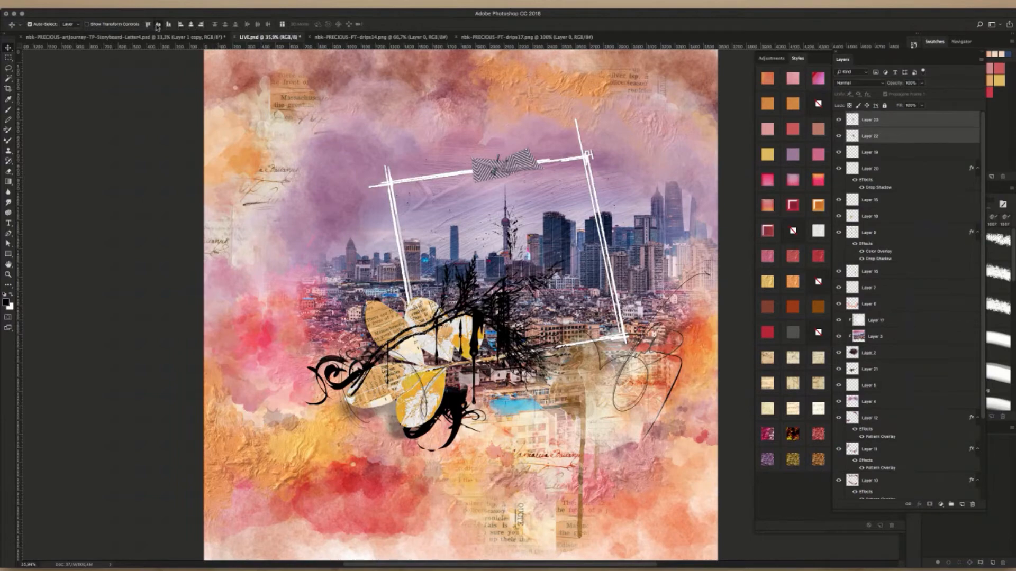
left_click_drag(497, 322, 587, 395)
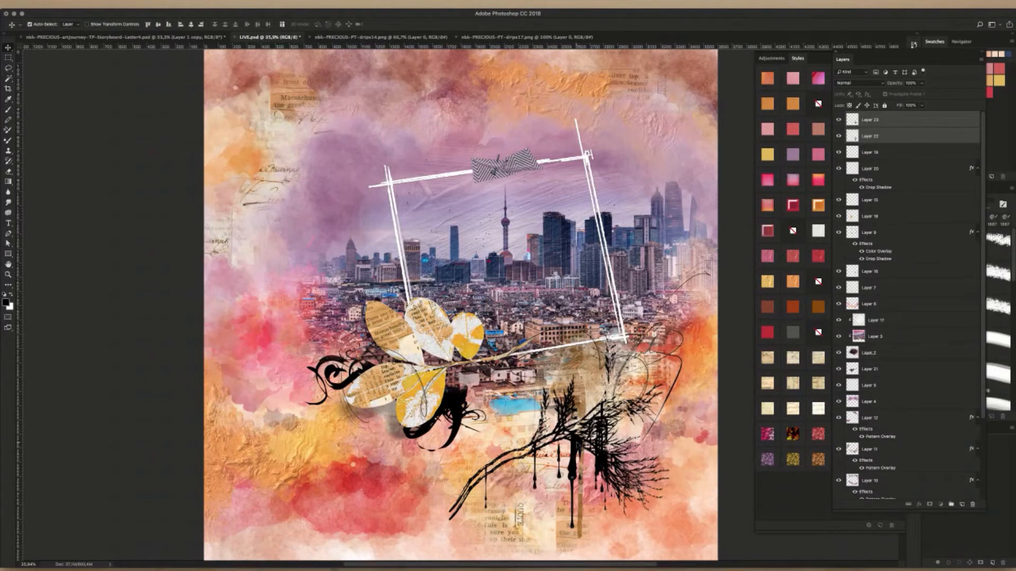
left_click_drag(578, 445, 573, 438)
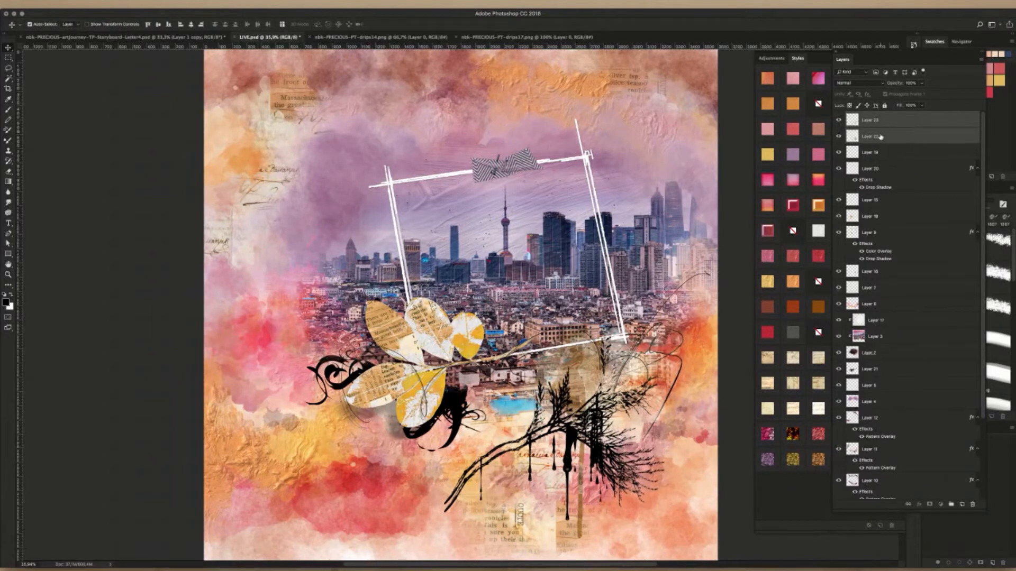
left_click(895, 120)
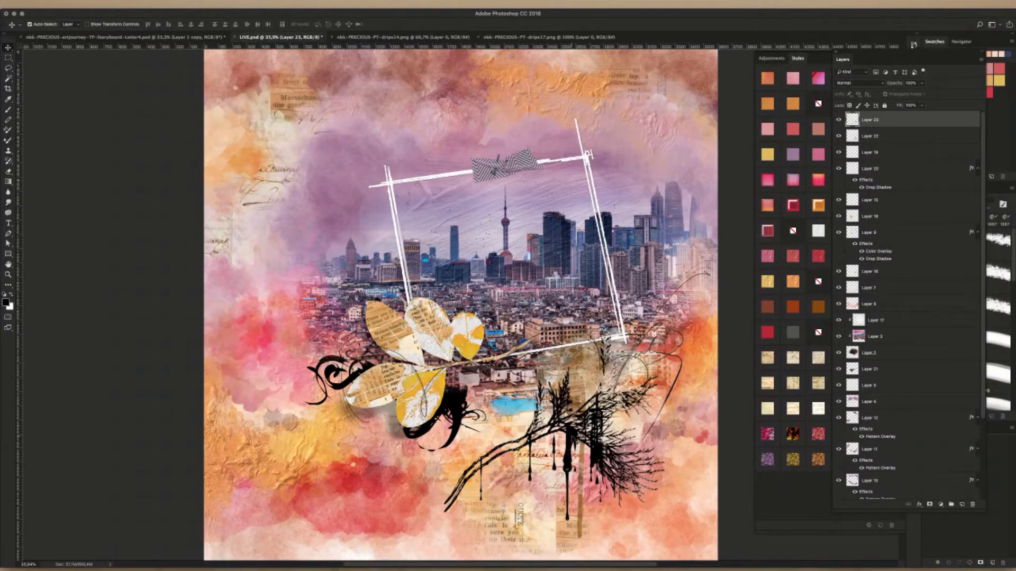
- Nudge branch Layer 23 up and shift Layer 22 down so their dripping branches overlap more closely
mouse_move(575, 444)
left_mouse_down()
mouse_move(582, 418)
mouse_move(571, 436)
left_mouse_up()
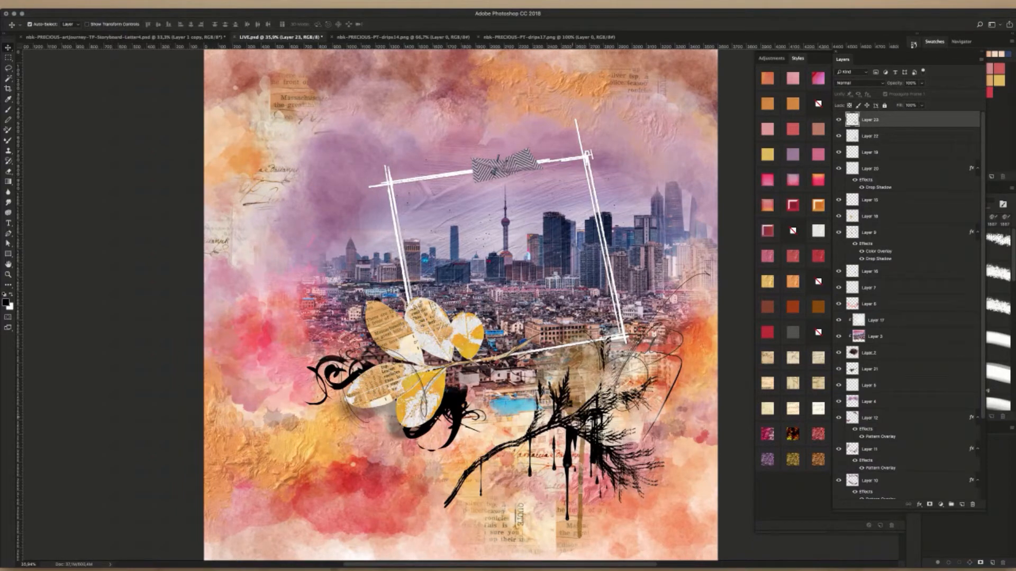
left_click(586, 417)
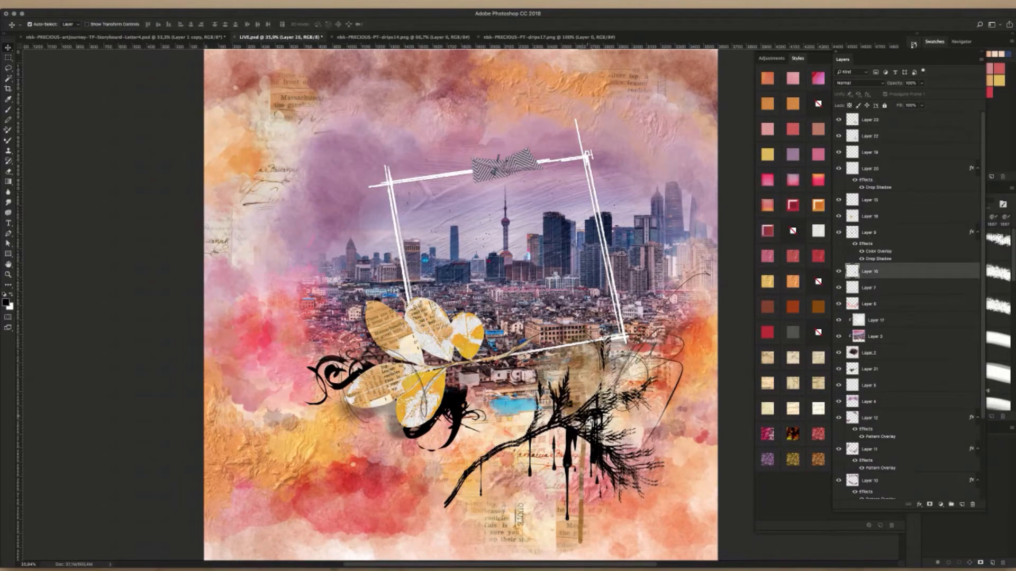
left_click(596, 430)
left_click_drag(597, 430, 601, 434)
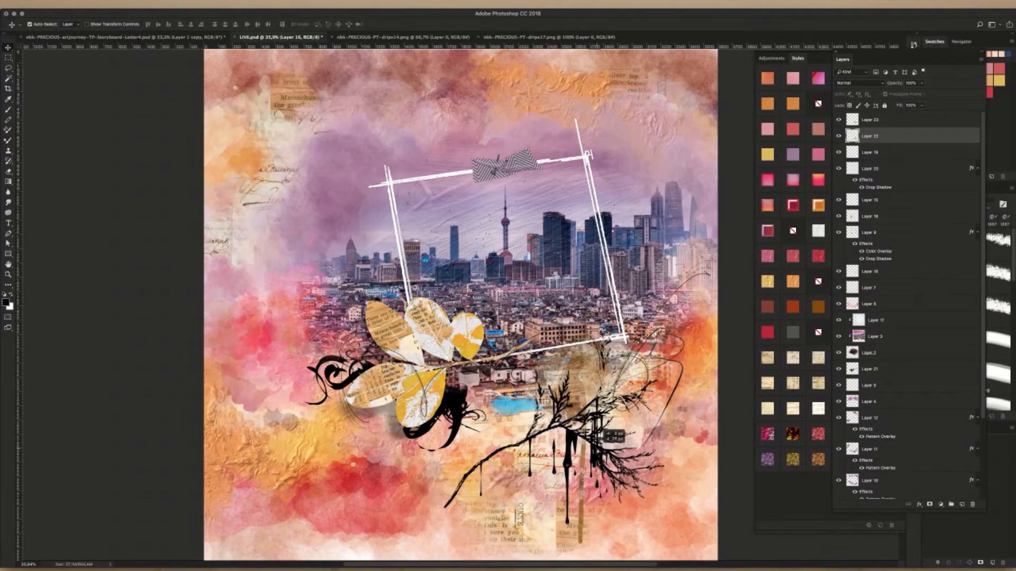
left_click_drag(601, 434, 601, 436)
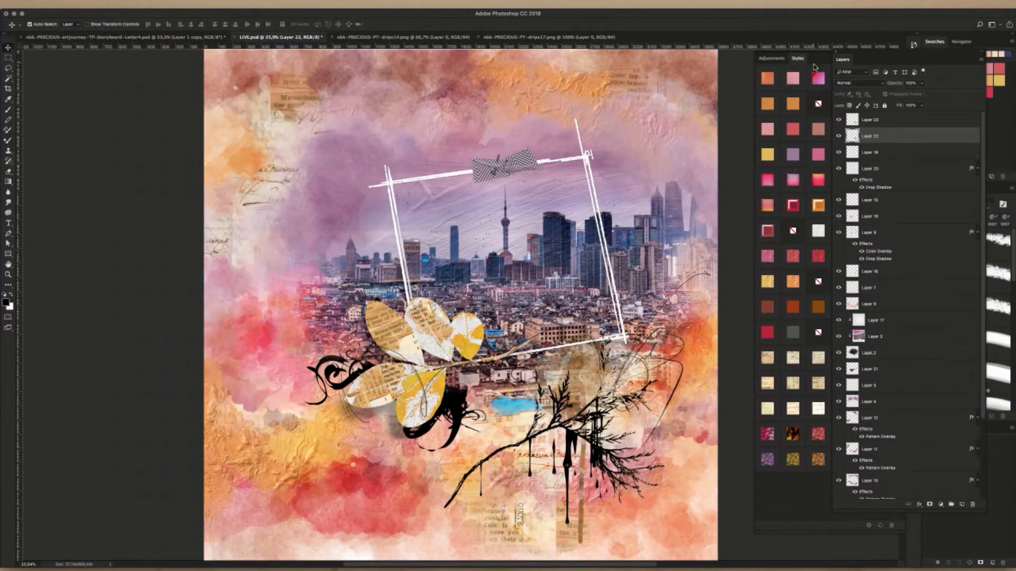
- Apply the pink pattern overlay style to branch Layer 22
left_click(769, 257)
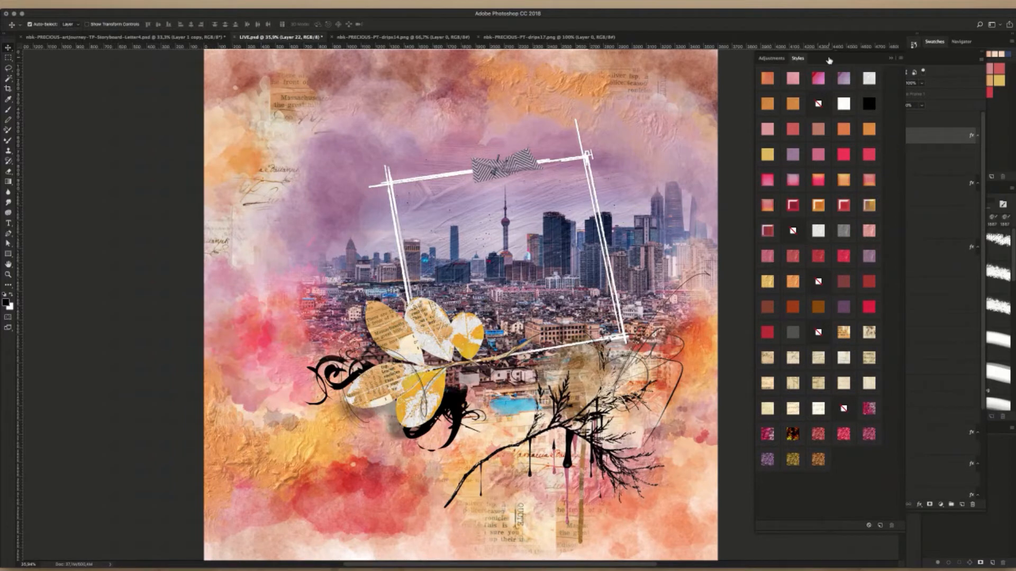
left_click(923, 137)
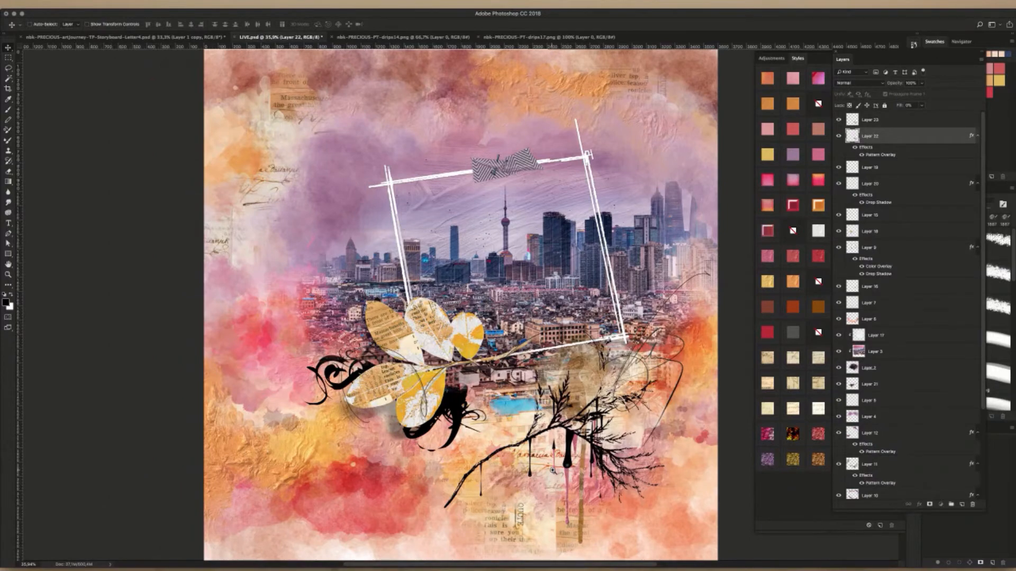
scroll(556, 475, "up", 2)
scroll(551, 465, "up", 3)
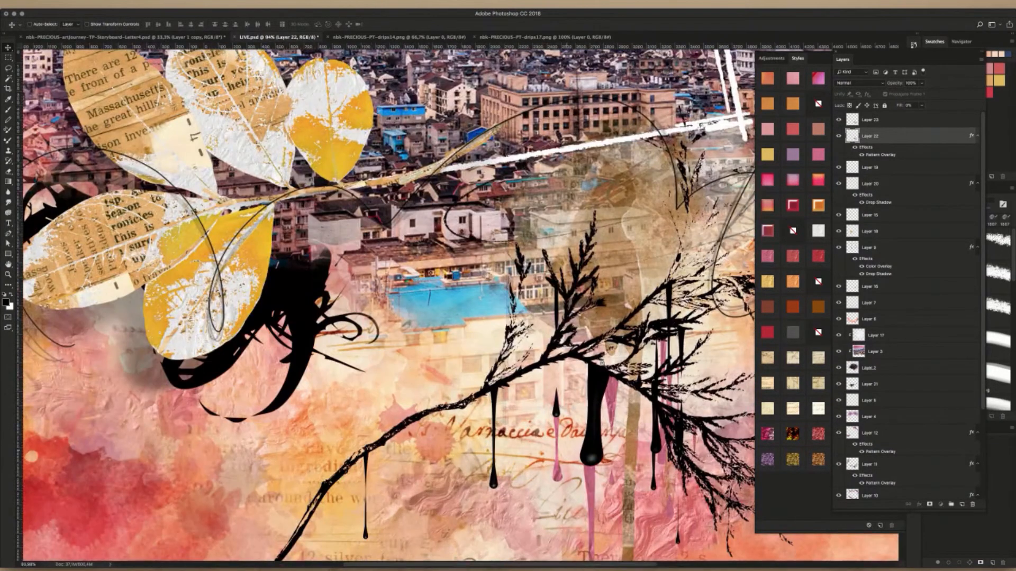
scroll(566, 452, "down", 1)
left_click_drag(593, 486, 491, 377)
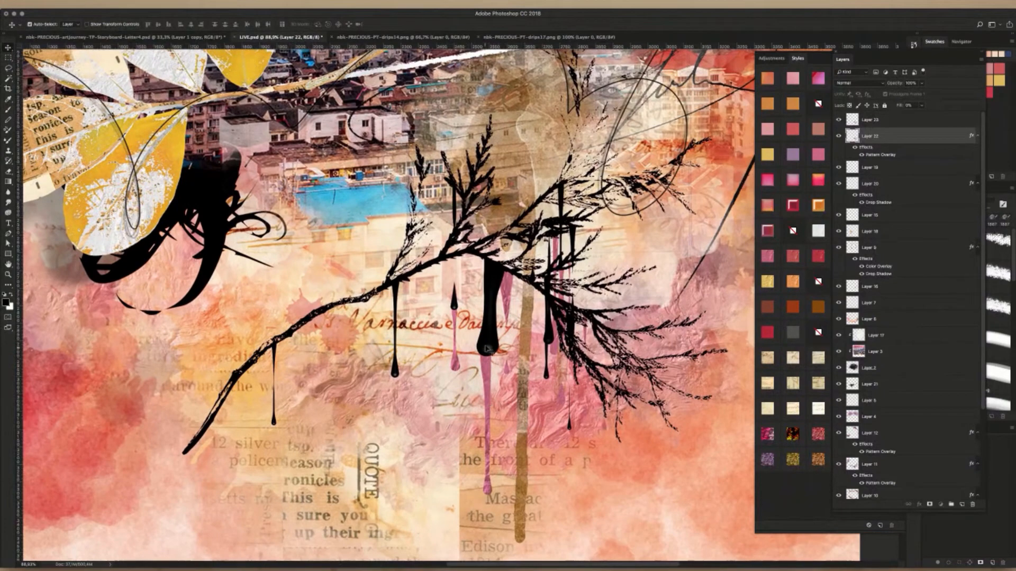
- Try the red and orange pattern styles on branch Layer 23 and settle on the purple pattern style
left_click(494, 267)
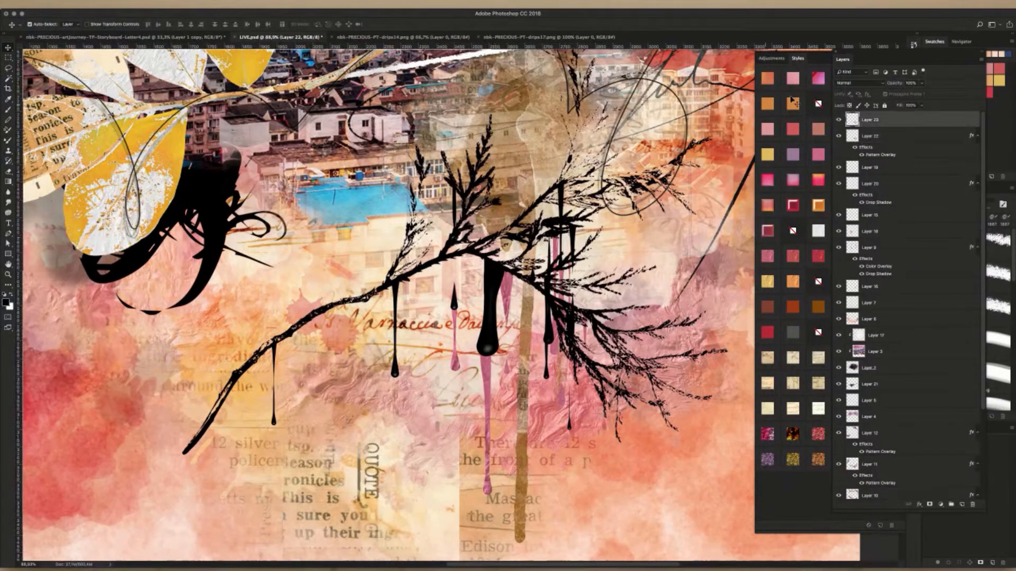
left_click(818, 257)
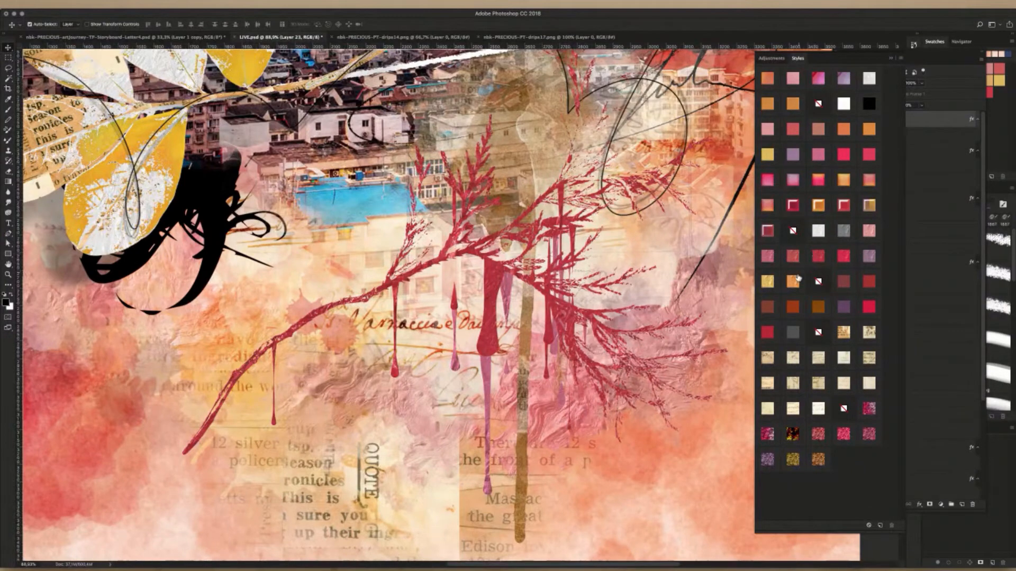
left_click(799, 280)
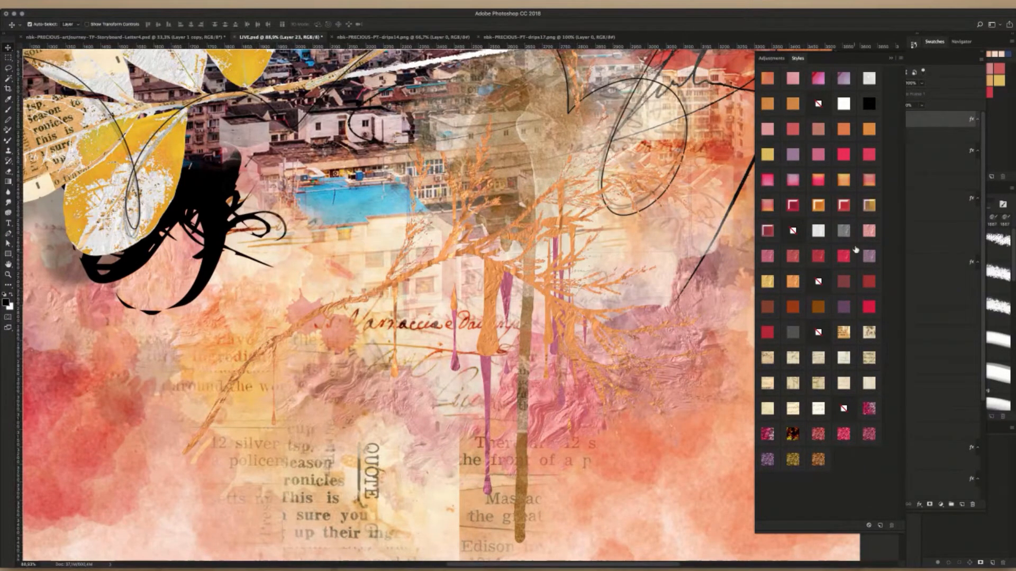
left_click(870, 257)
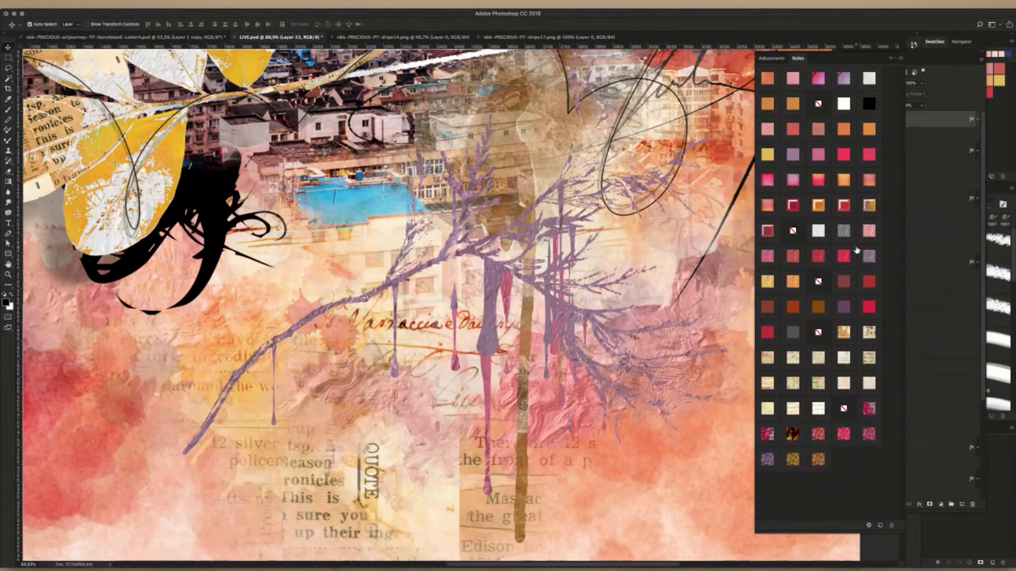
- Duplicate branch Layers 22 and 23 together into a new document
left_click(953, 129)
left_click(899, 149, "shift")
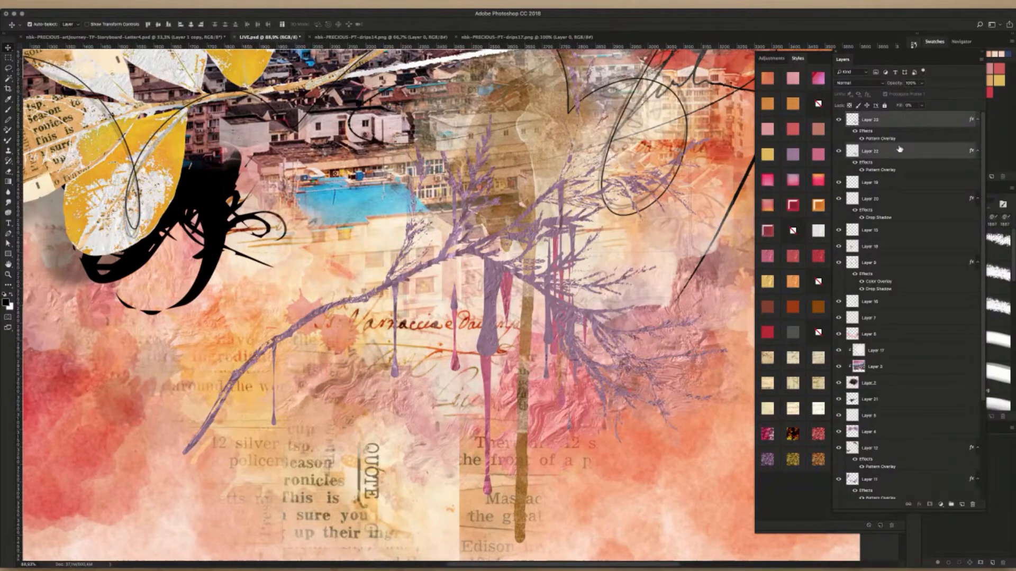
right_click(886, 122)
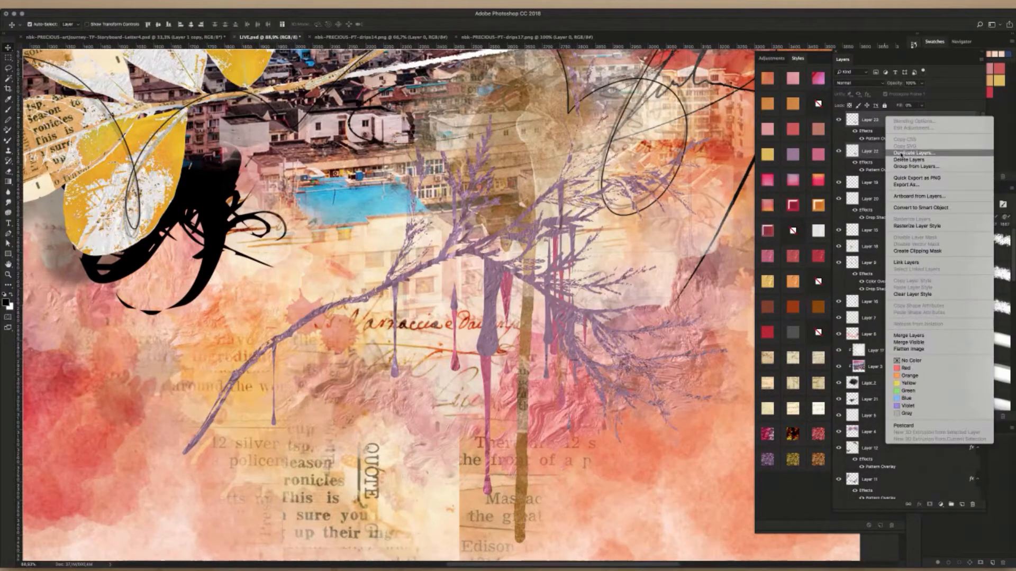
left_click(902, 153)
left_click(534, 295)
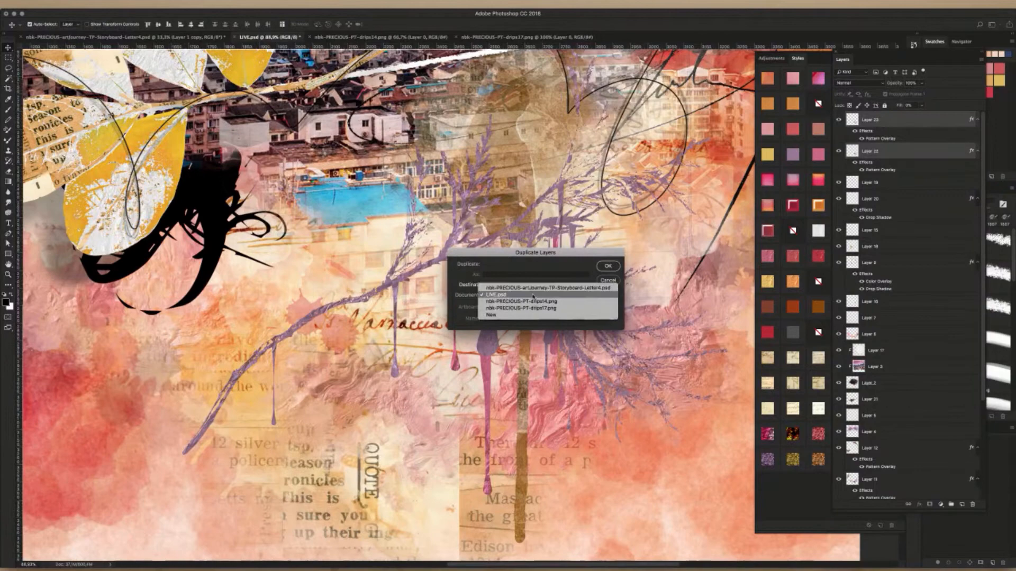
left_click(537, 314)
left_click(608, 265)
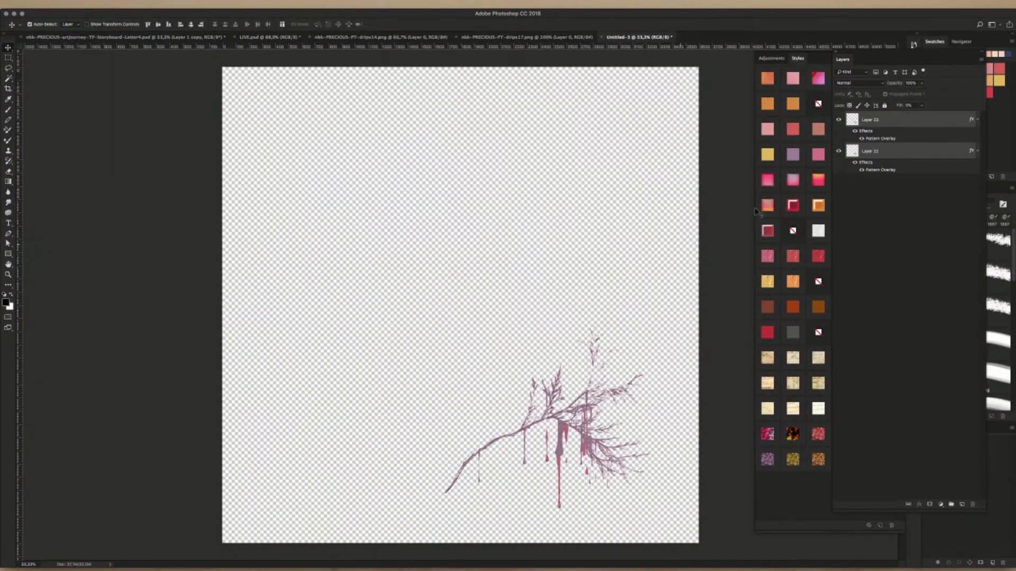
- Add a new layer beneath the two branch layers and fill it with white as a background
left_click(962, 504)
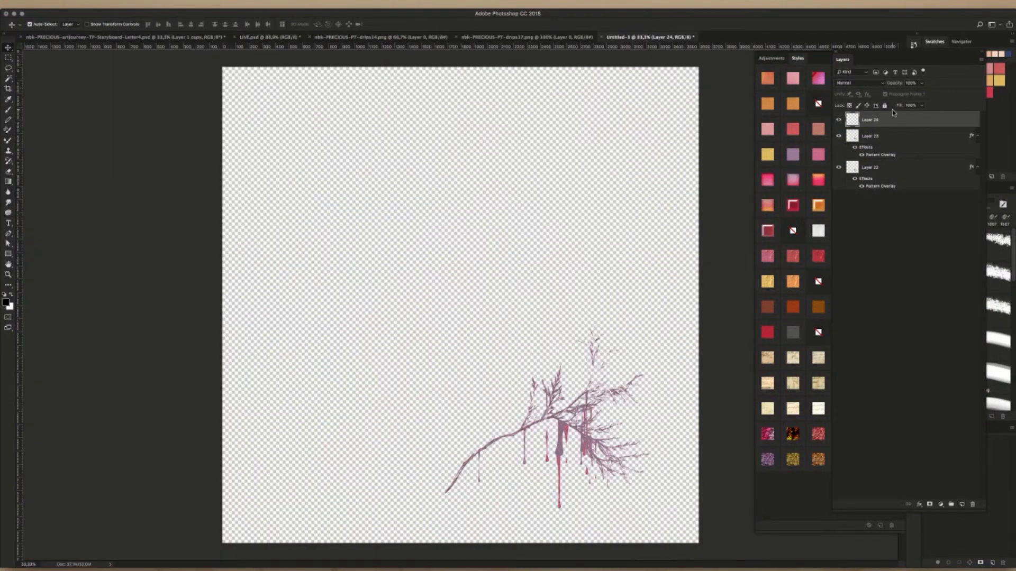
left_click_drag(893, 121, 884, 186)
key("super+BackSpace")
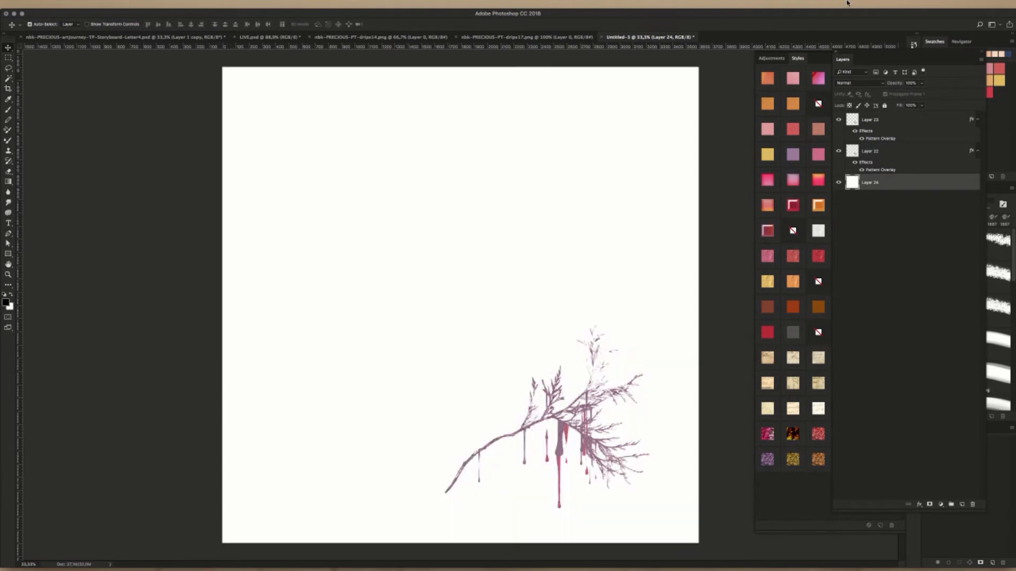
- Remove the layer styles from branch Layers 23 and 22 in the new document
scroll(580, 361, "up", 5)
scroll(611, 325, "down", 3)
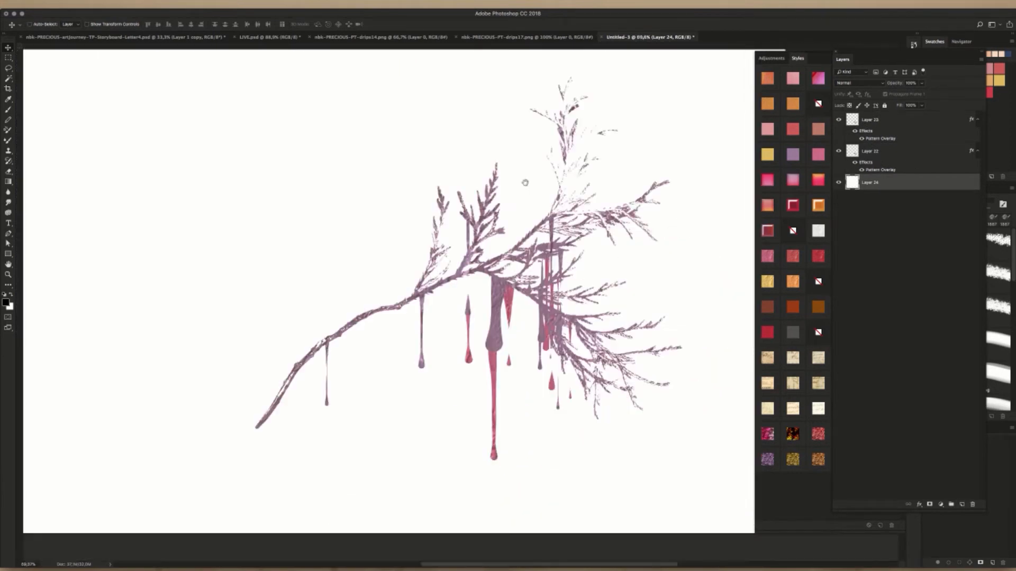
left_click(839, 120)
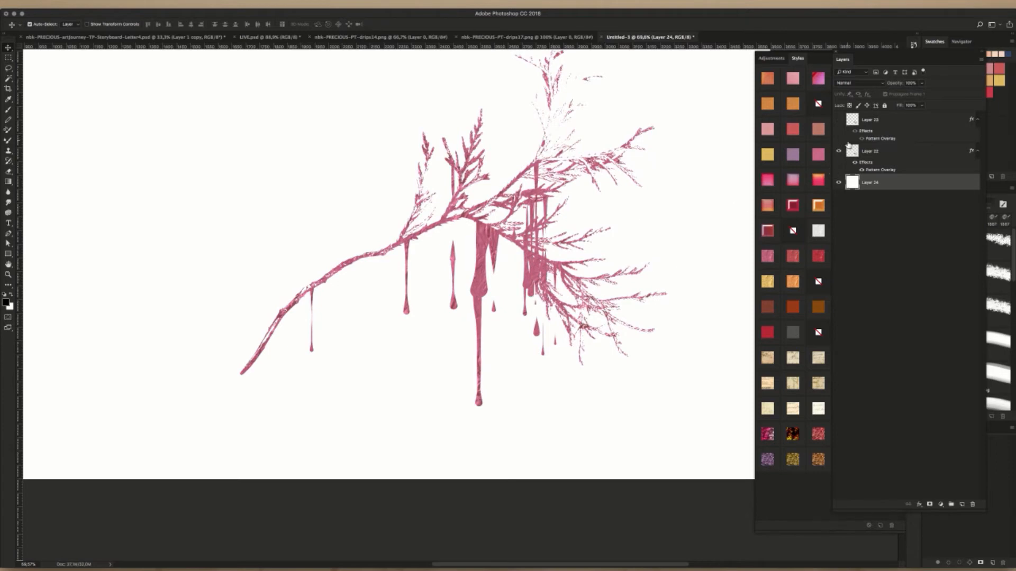
left_click(839, 120)
left_click(889, 121)
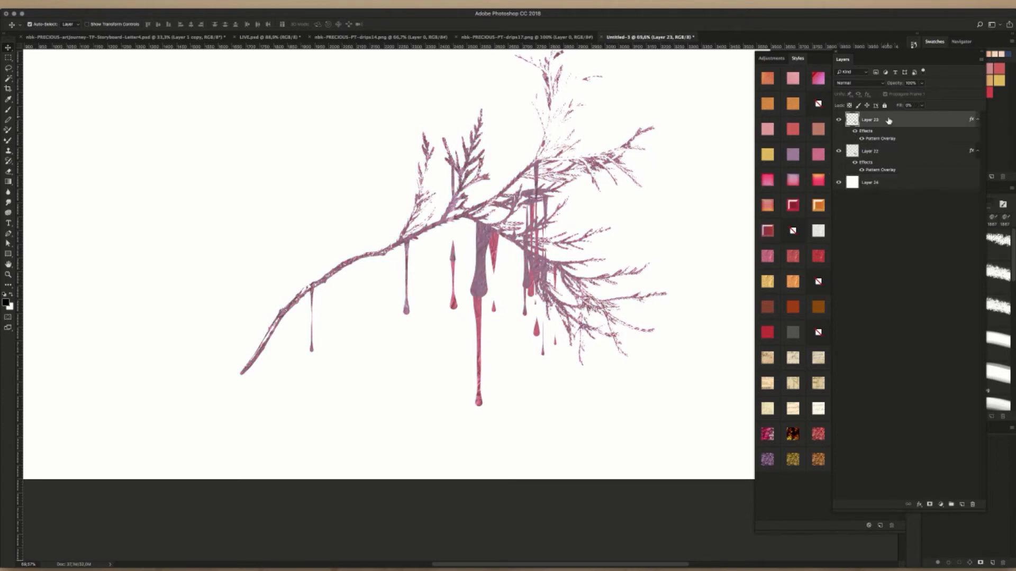
left_click(819, 105)
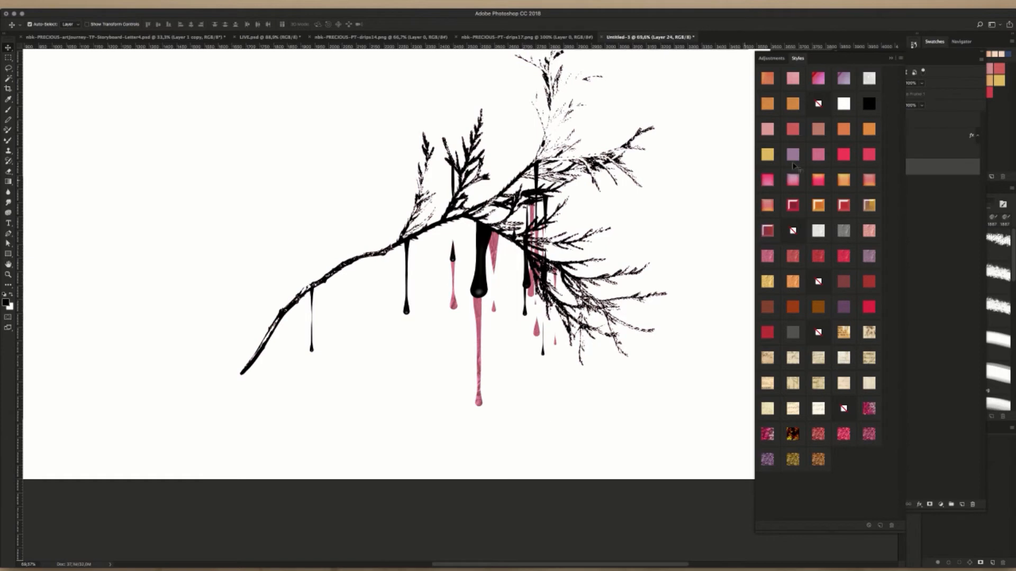
left_click(944, 135)
left_click(818, 104)
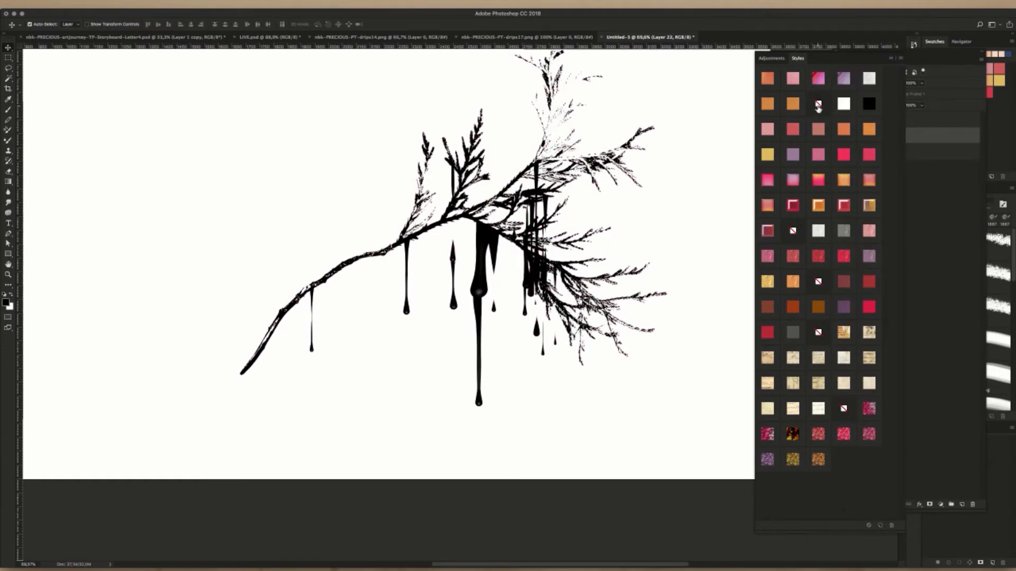
- Examine the overlap of the two unstyled branches by selecting, hiding and reshowing Layers 23 and 22
left_click_drag(460, 264, 482, 276)
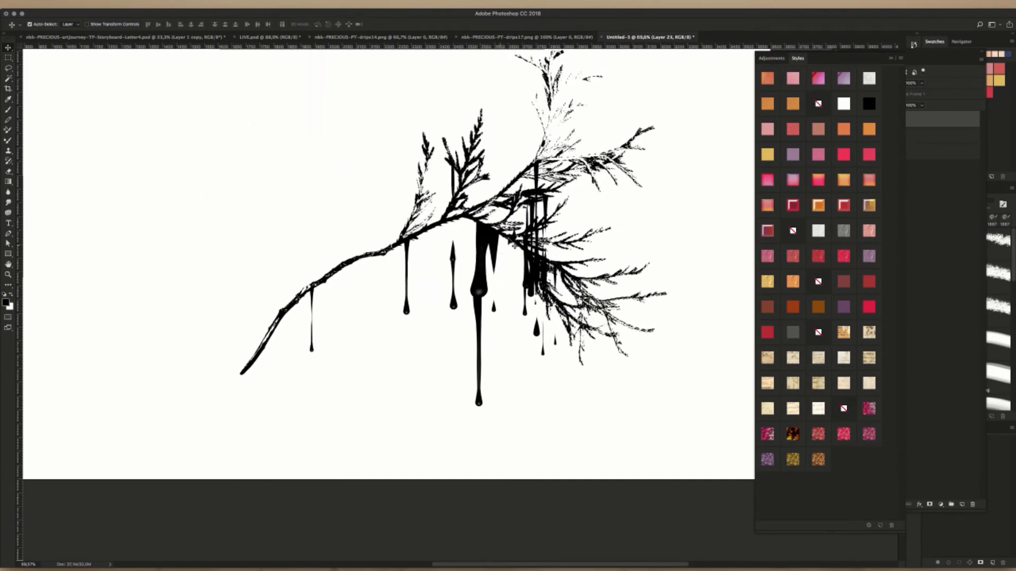
left_click(513, 244)
left_click(929, 137)
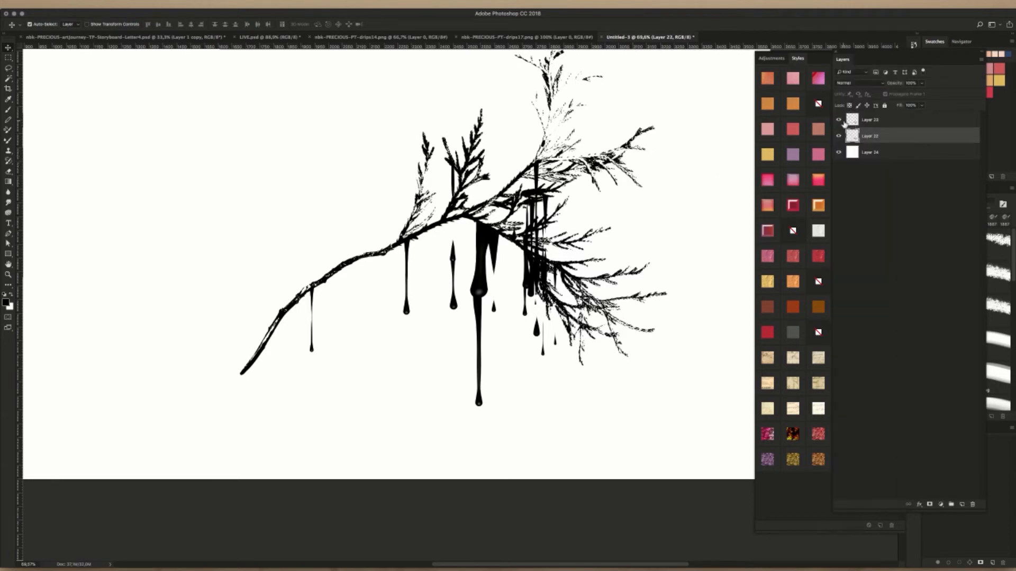
left_click(839, 119)
left_click(838, 136)
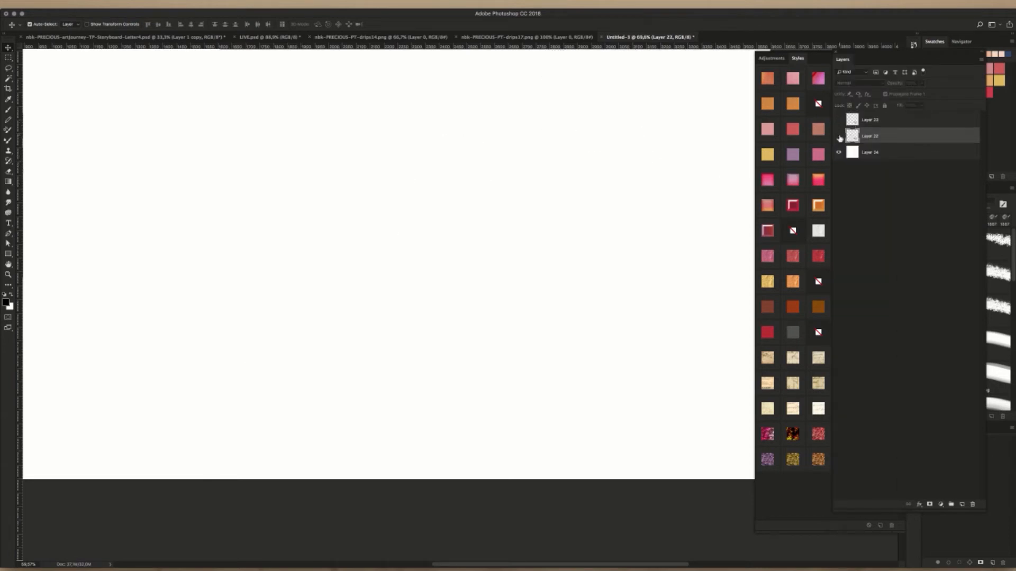
left_click(839, 136)
left_click(839, 120)
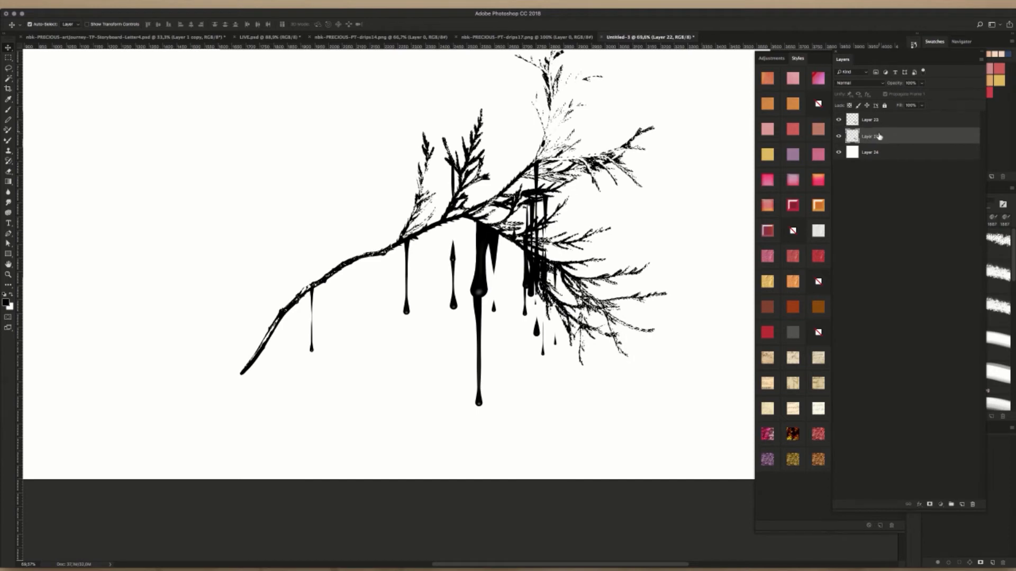
- Apply the gold pattern style to Layer 22 and the pink pattern style to Layer 23
left_click(768, 281)
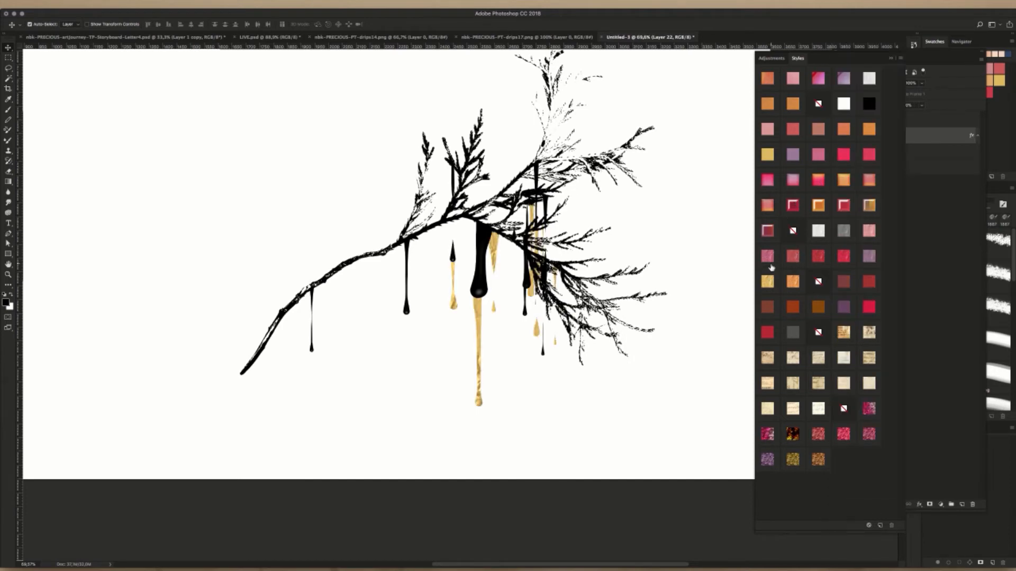
left_click(927, 118)
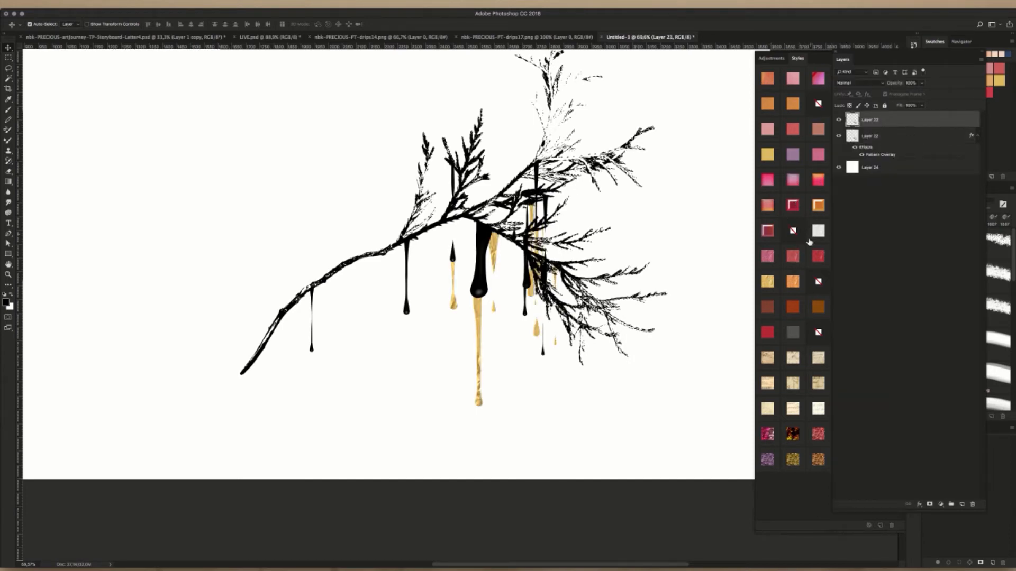
left_click(770, 253)
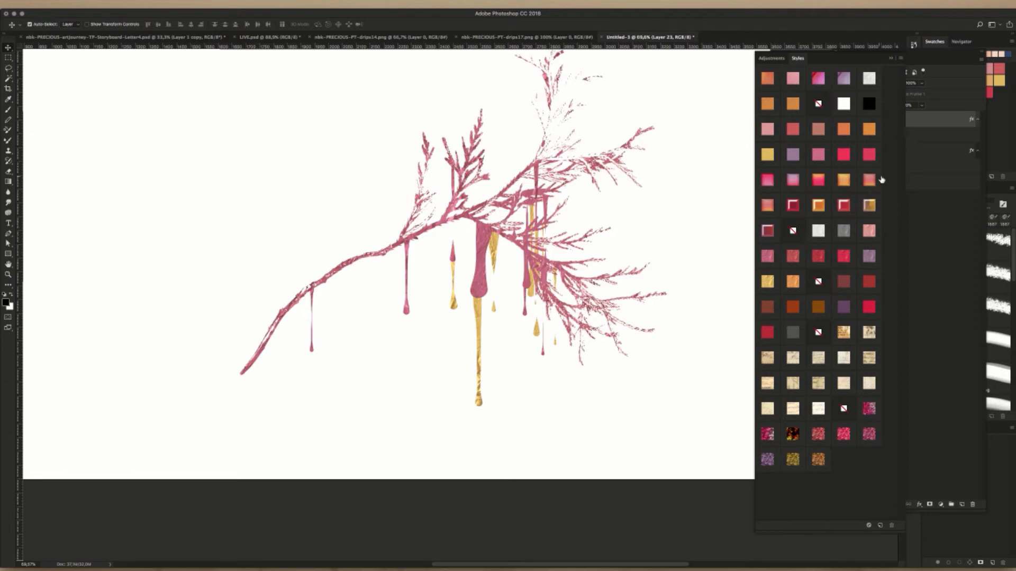
- Restyle Layer 23 with the bevelled gold gradient style, and Layer 22 with a bright red style after trying dark red
left_click(868, 207)
left_click(937, 131)
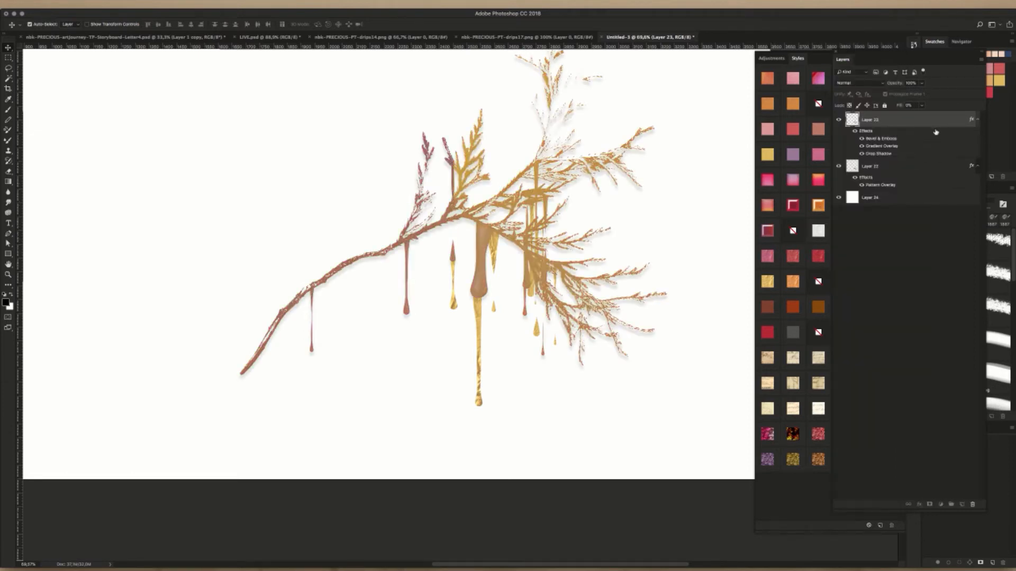
left_click(903, 165)
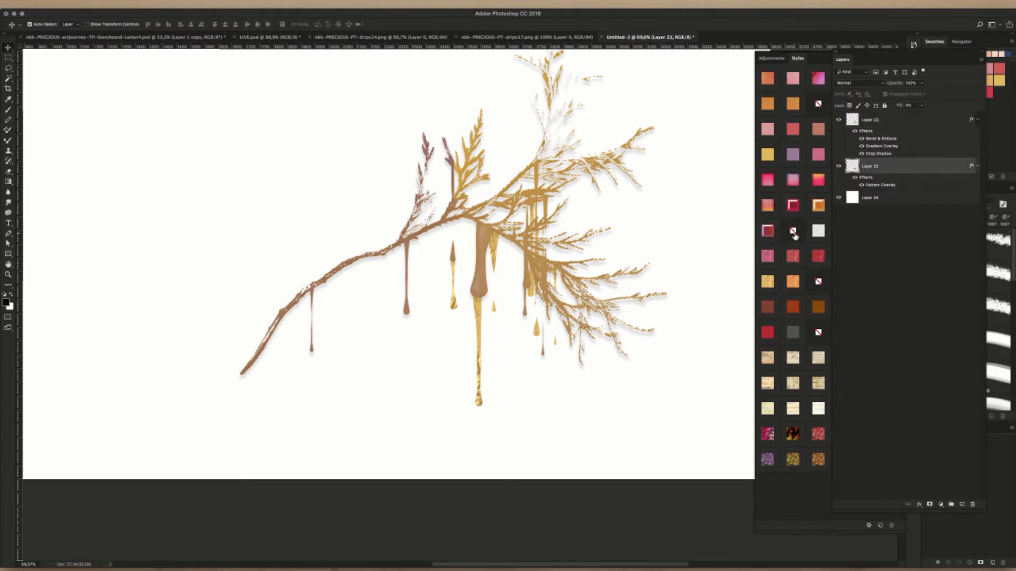
left_click(773, 231)
left_click(768, 231)
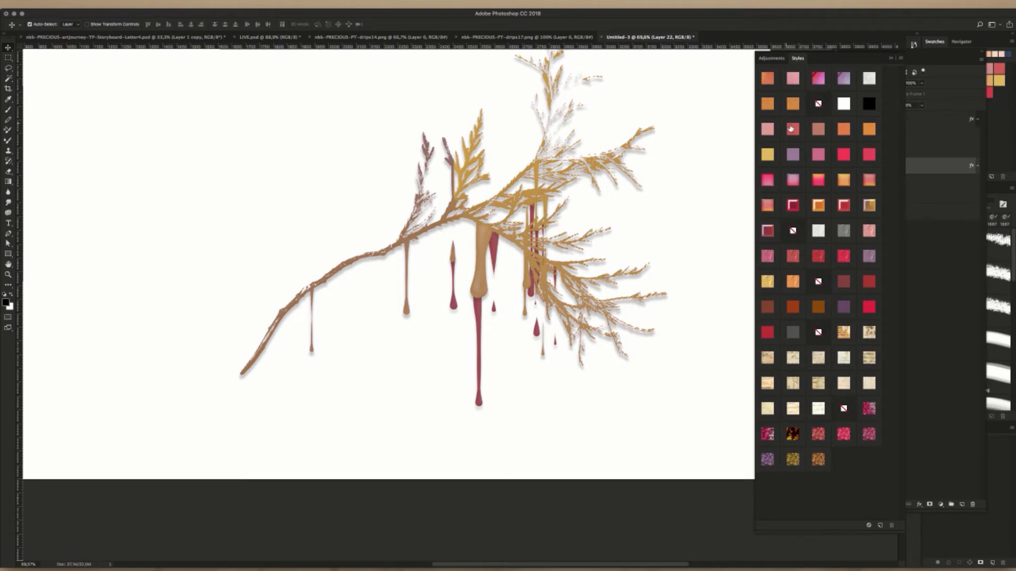
left_click(819, 184)
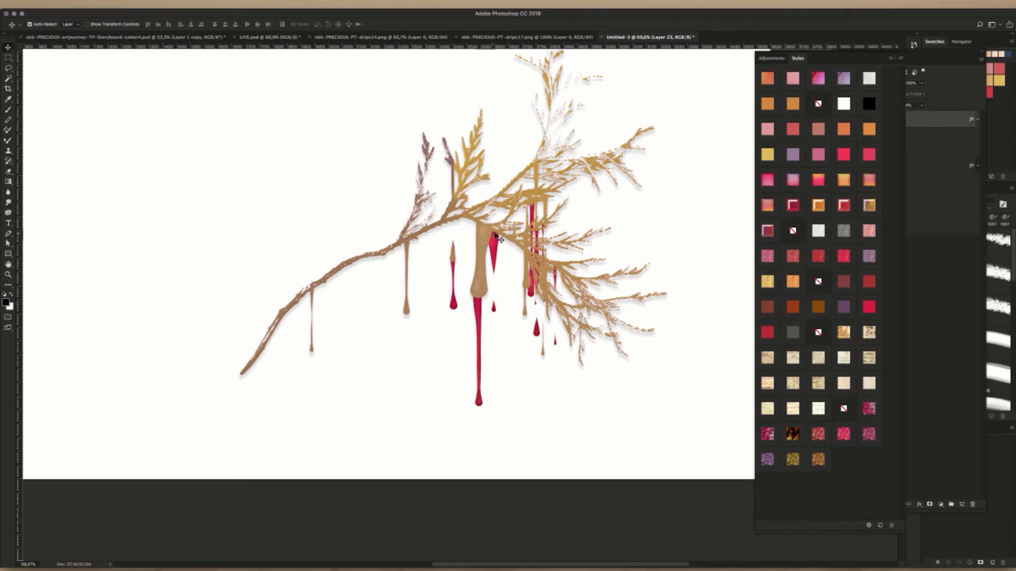
key("super+shift+alt+n")
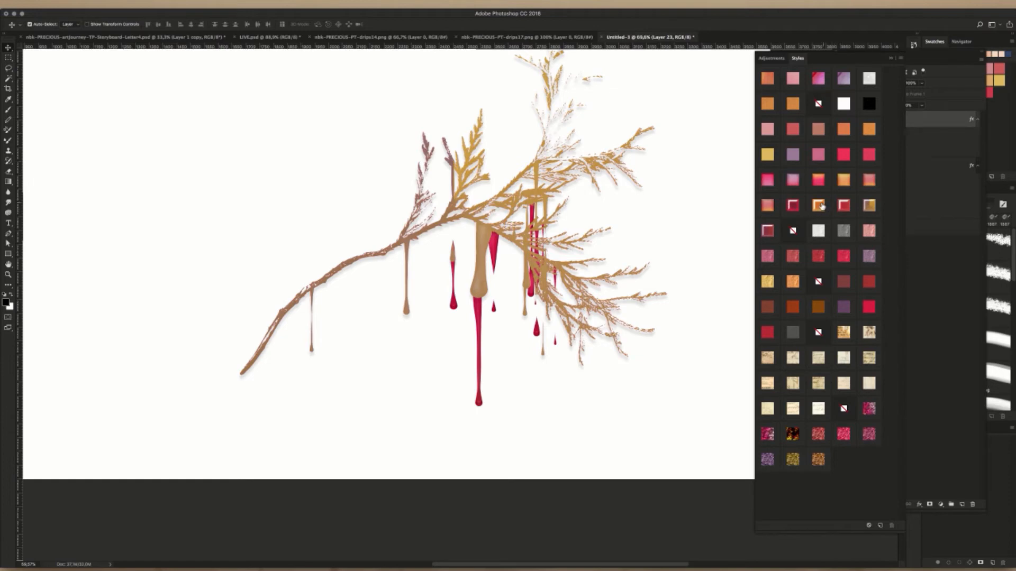
- Apply the white-edged orange bevelled gradient style to Layer 23 in the Untitled-3 document
left_click(819, 204)
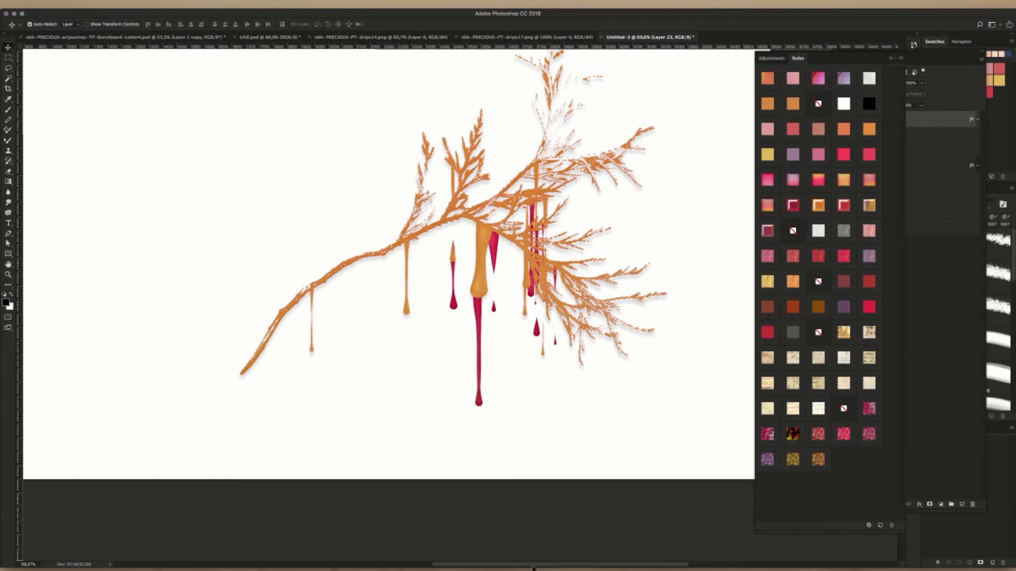
- Switch to Adobe Bridge, compare the drips14, drips15 and drips16 branch images, then open nbk-PRECIOUS-PT-drips15.png in Photoshop and close it
left_click(421, 568)
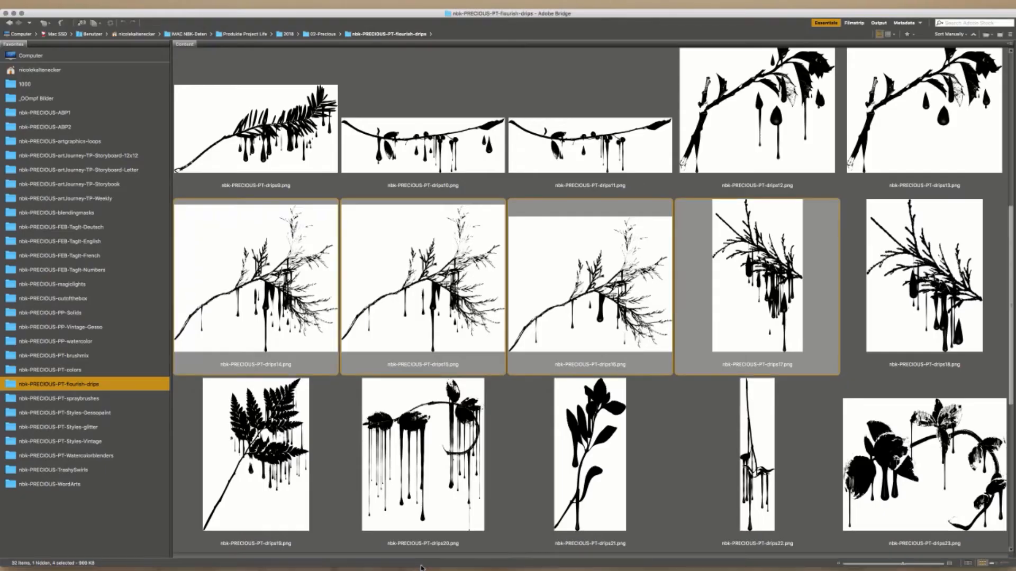
left_click(675, 415)
left_click(617, 309)
left_click(446, 294)
left_click(300, 297)
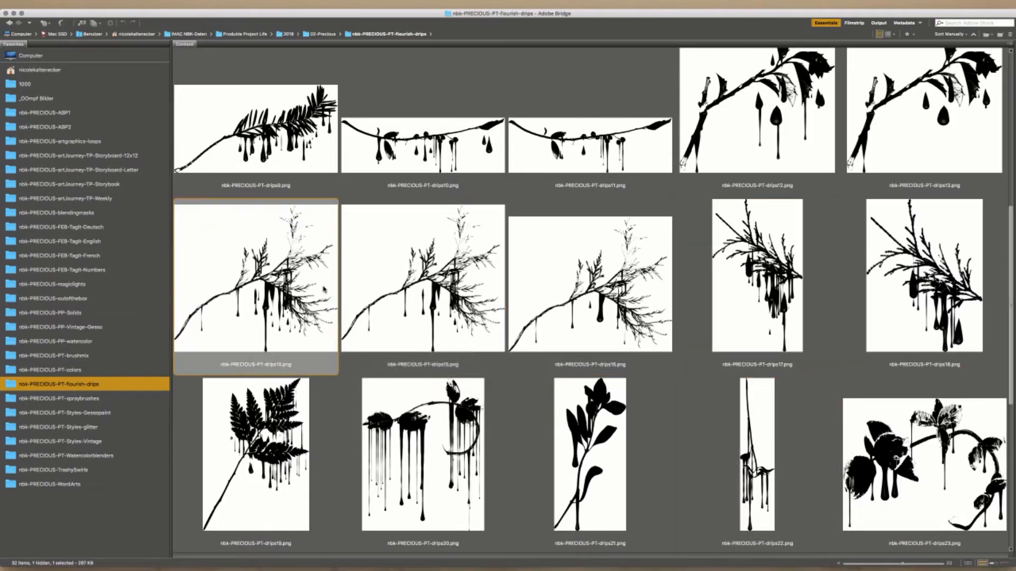
left_click(389, 274)
left_click(550, 271)
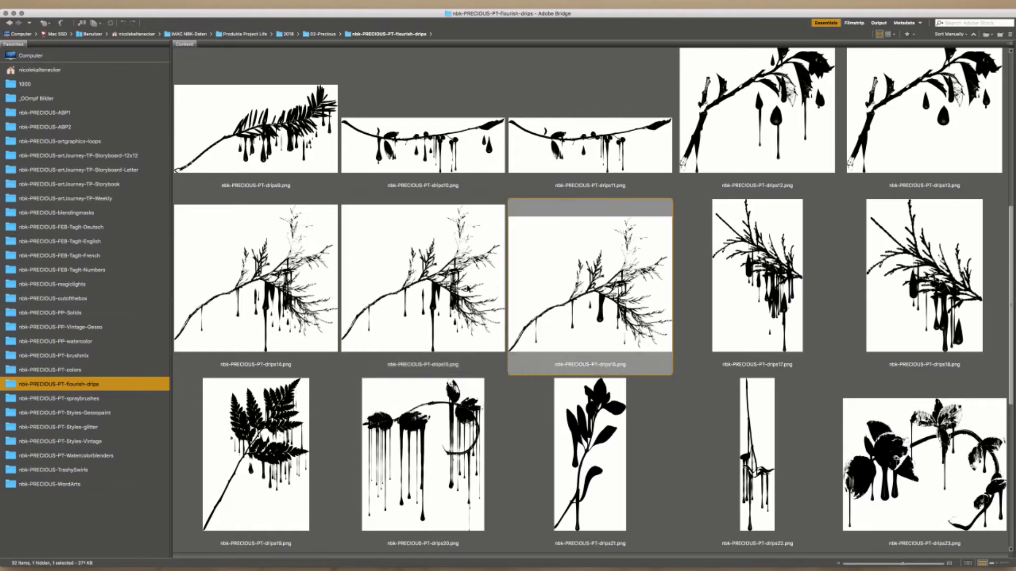
double_click(468, 288)
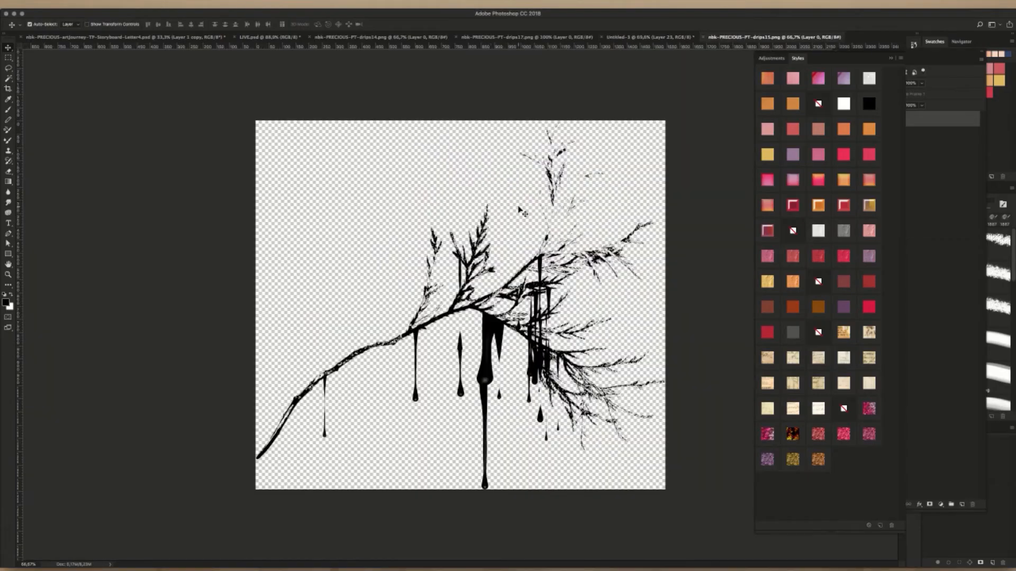
key("super+w")
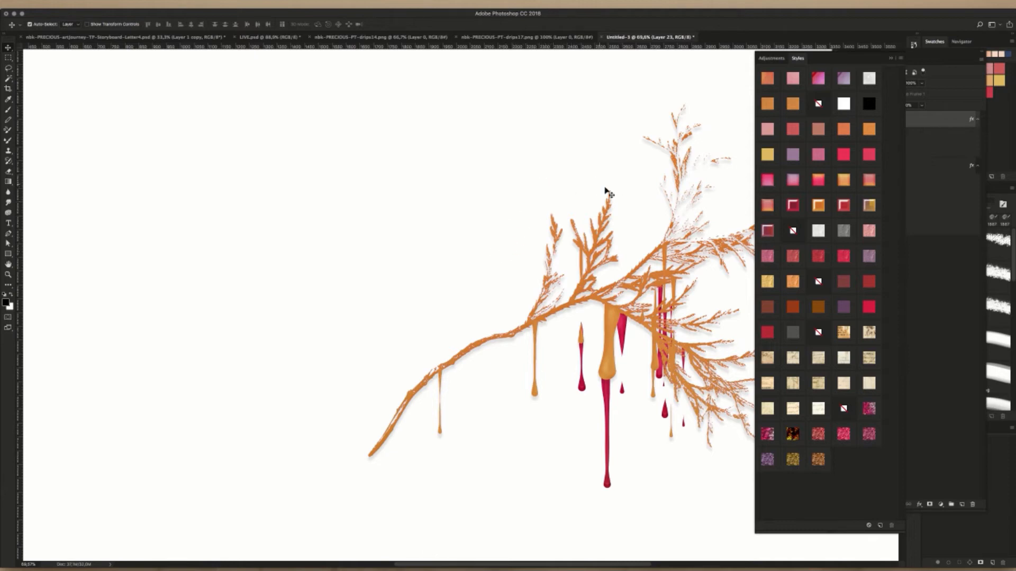
left_click(612, 299)
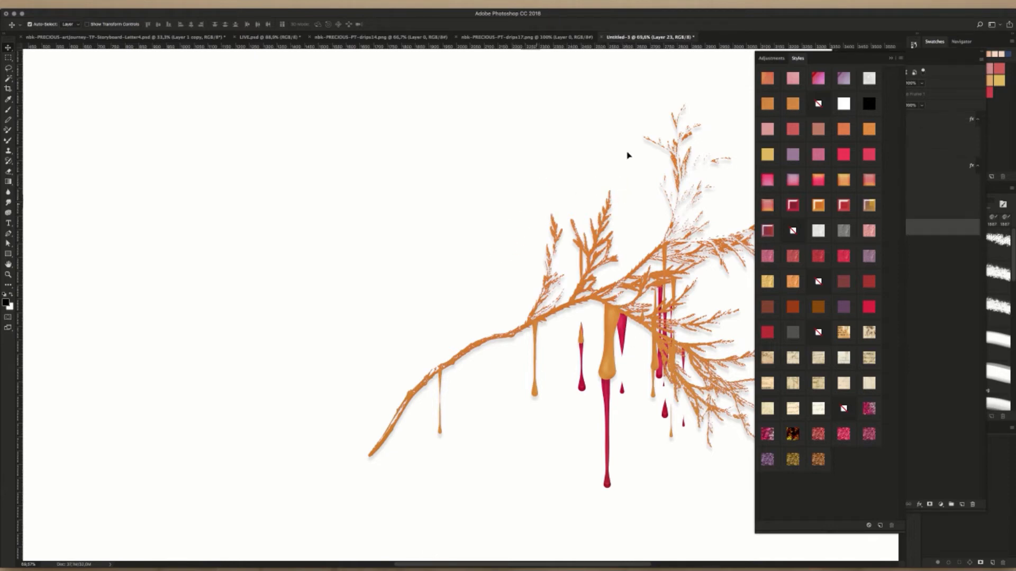
left_click(560, 209)
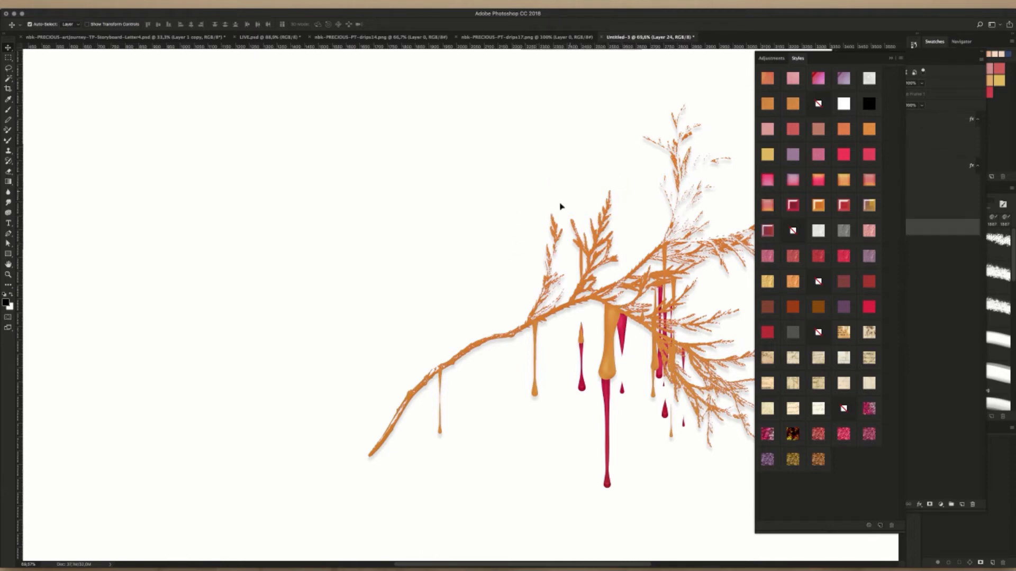
- In LIVE.psd, select the two branch layers, Layer 23 and Layer 22, and flip them horizontally
left_click(267, 37)
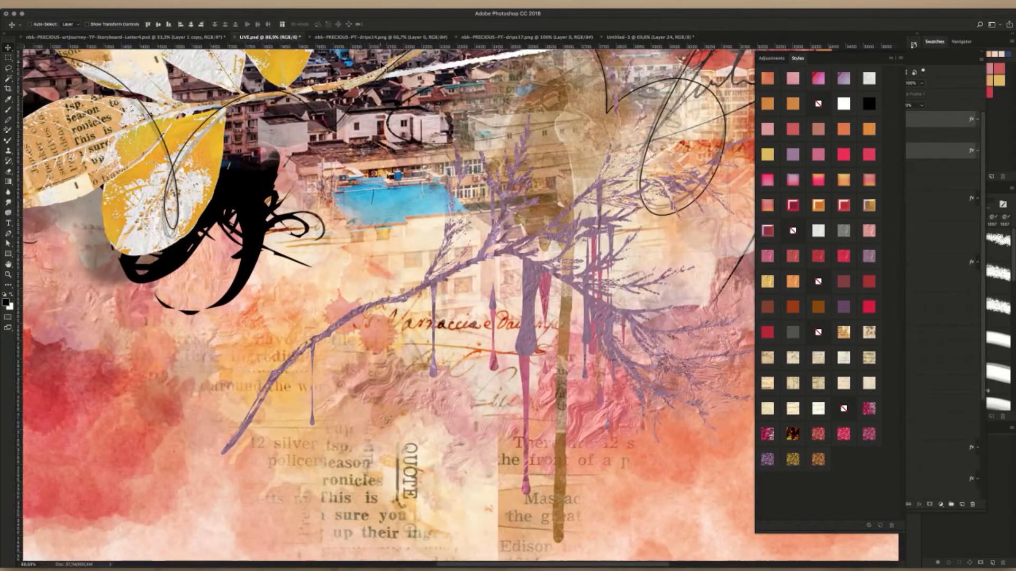
key("super+0")
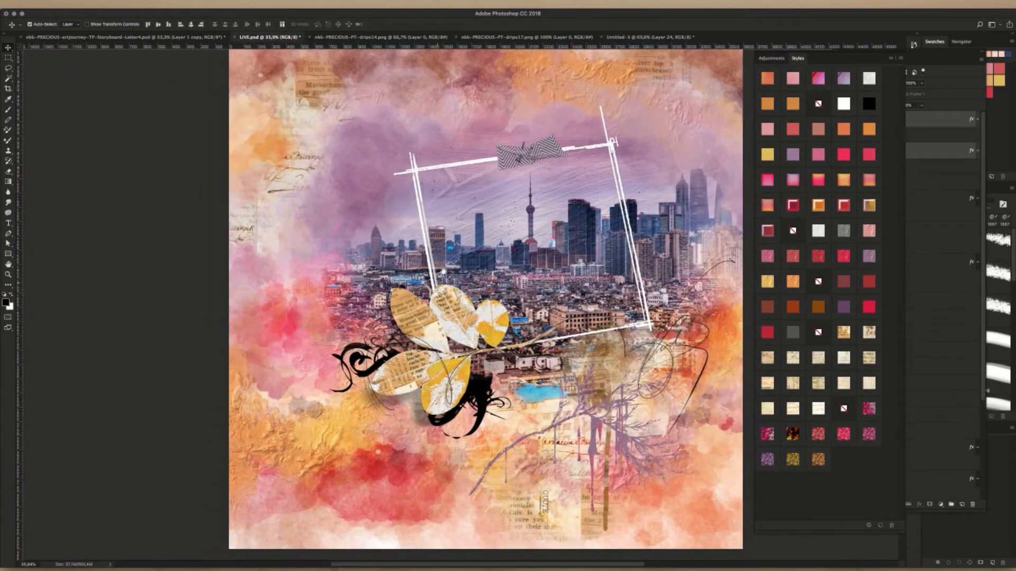
left_click(919, 142)
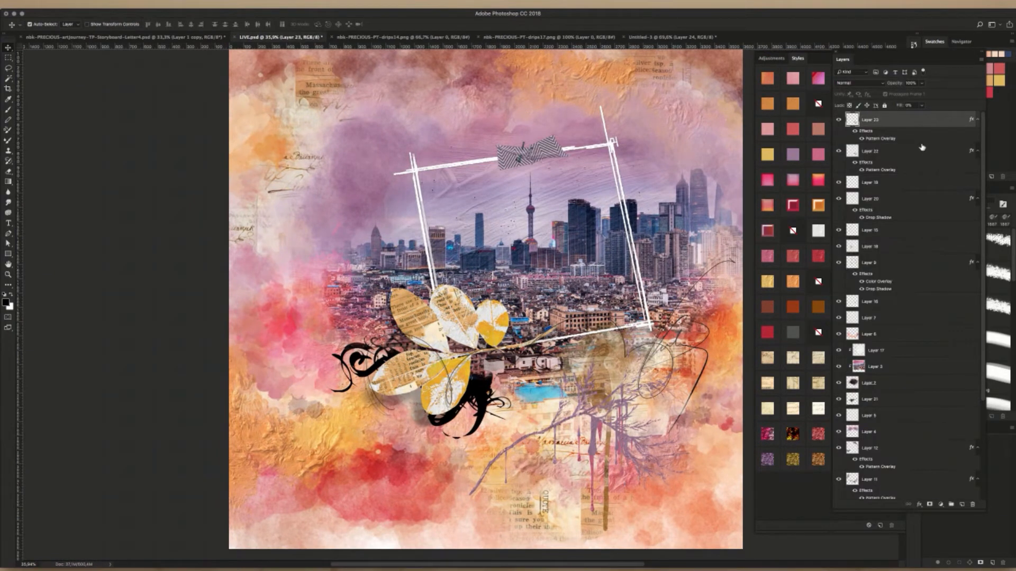
left_click(918, 149, "shift")
key("ctrl+t")
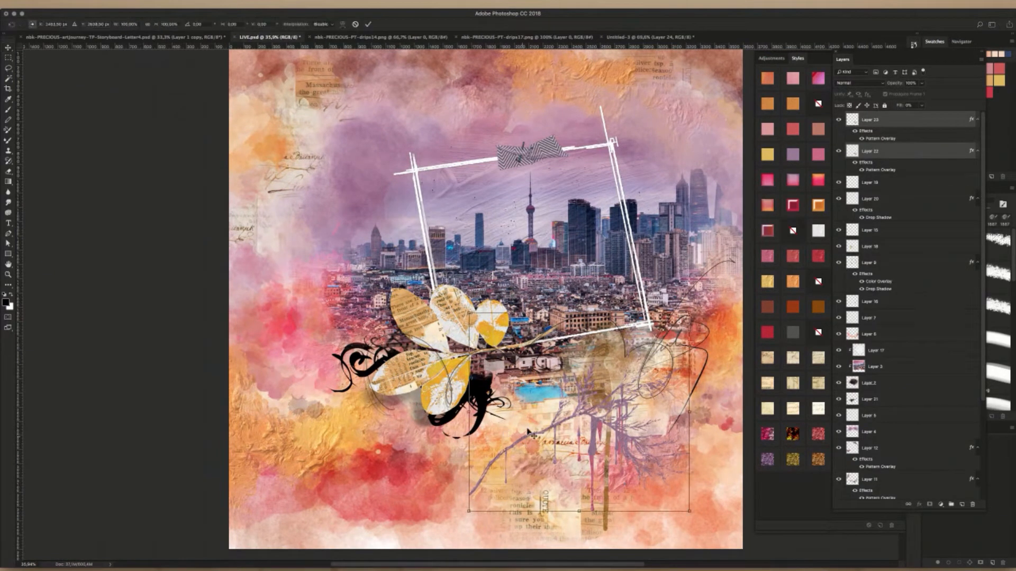
right_click(530, 426)
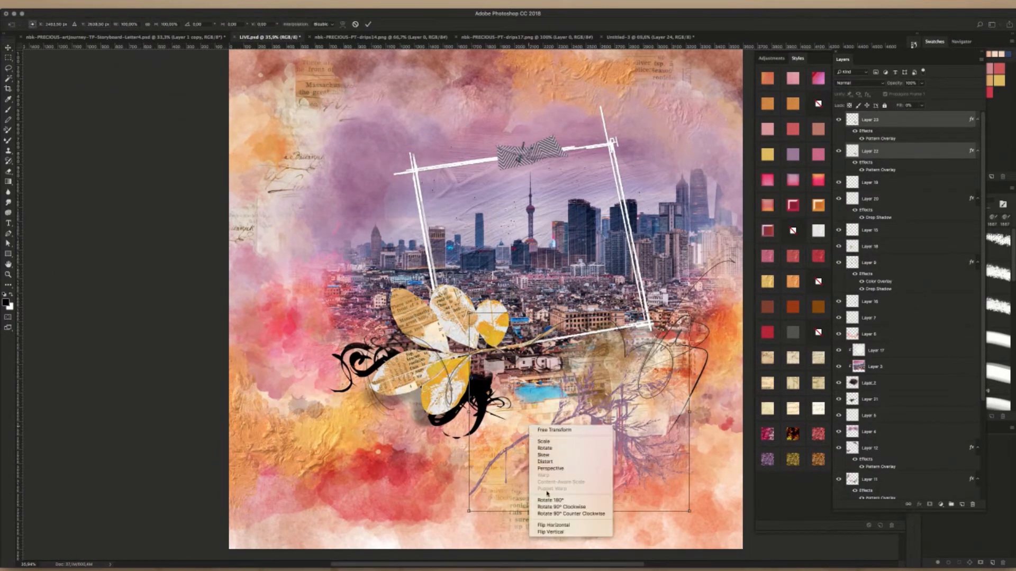
left_click(570, 527)
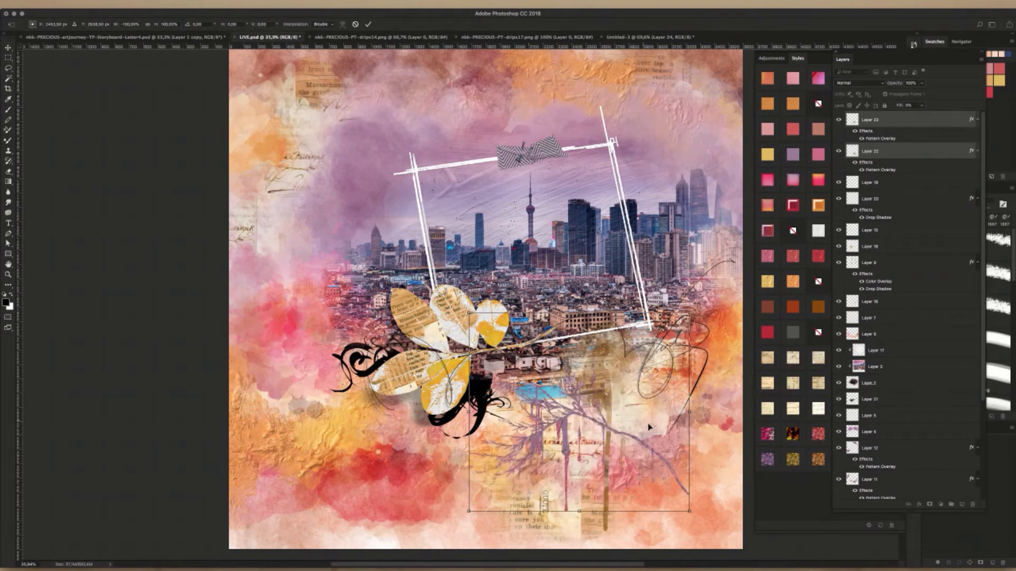
- Move the flipped branches up over the yellow and text-printed leaf cluster, beside the black swirls, and apply the transform
left_click_drag(690, 529, 694, 458)
key("super+z")
left_click_drag(589, 405, 476, 345)
left_click_drag(538, 391, 517, 405)
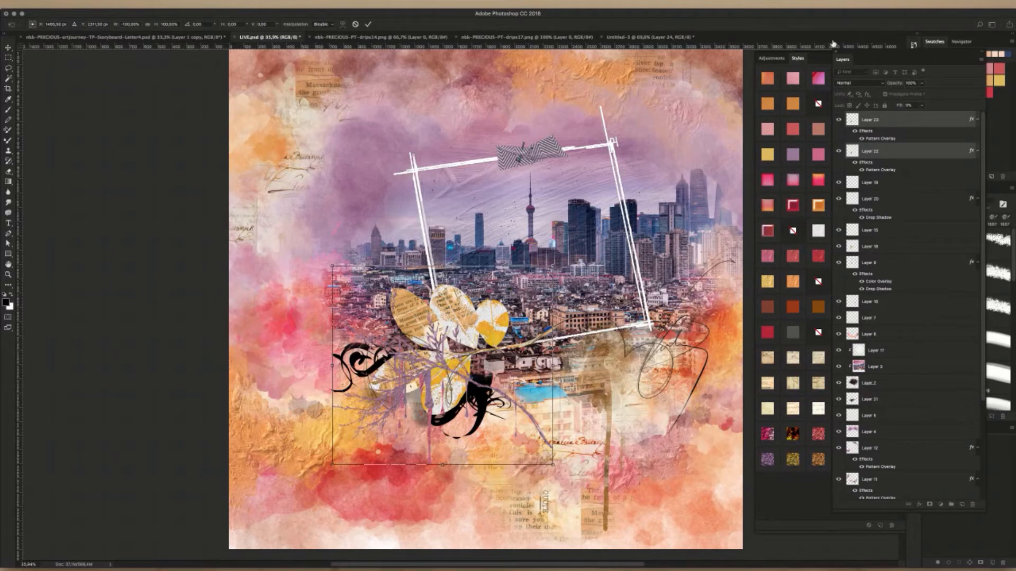
key("Return")
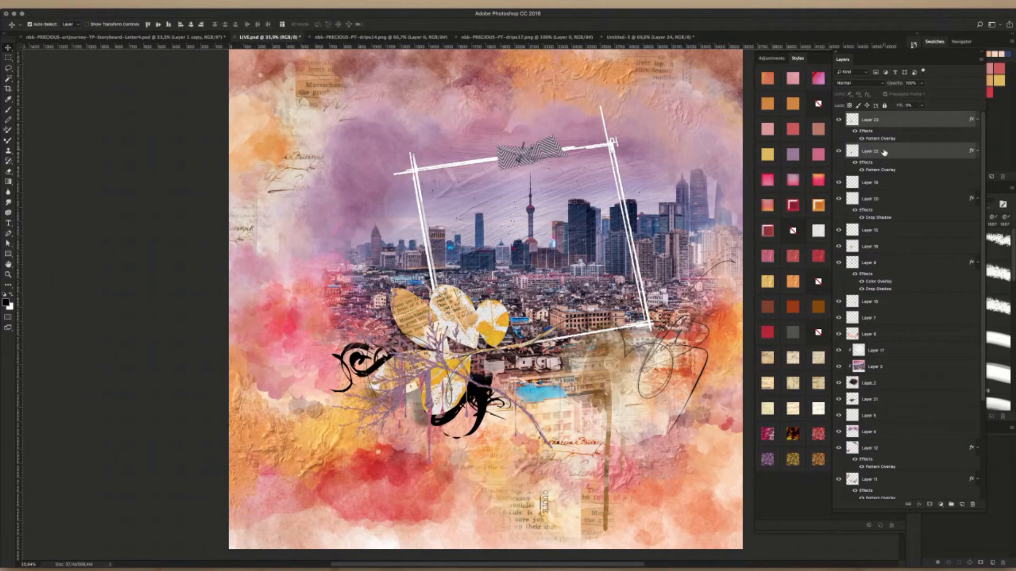
- Reorder Layers 23 and 22 to directly above Layer 16, behind the leaves, and shift both branches slightly downward
left_click_drag(884, 152, 880, 268)
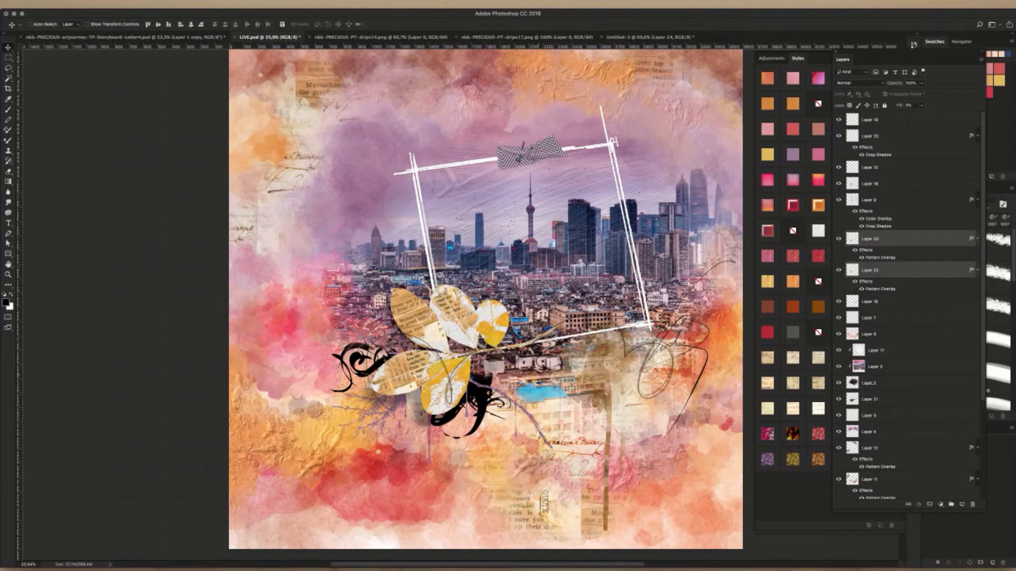
left_click(876, 272)
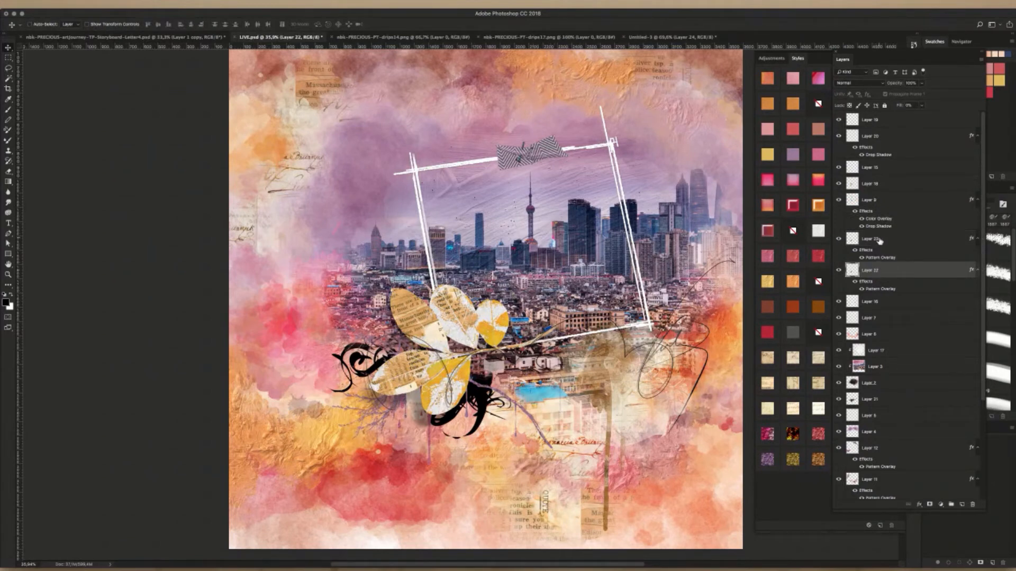
left_click(880, 241, "shift")
key("ctrl+t")
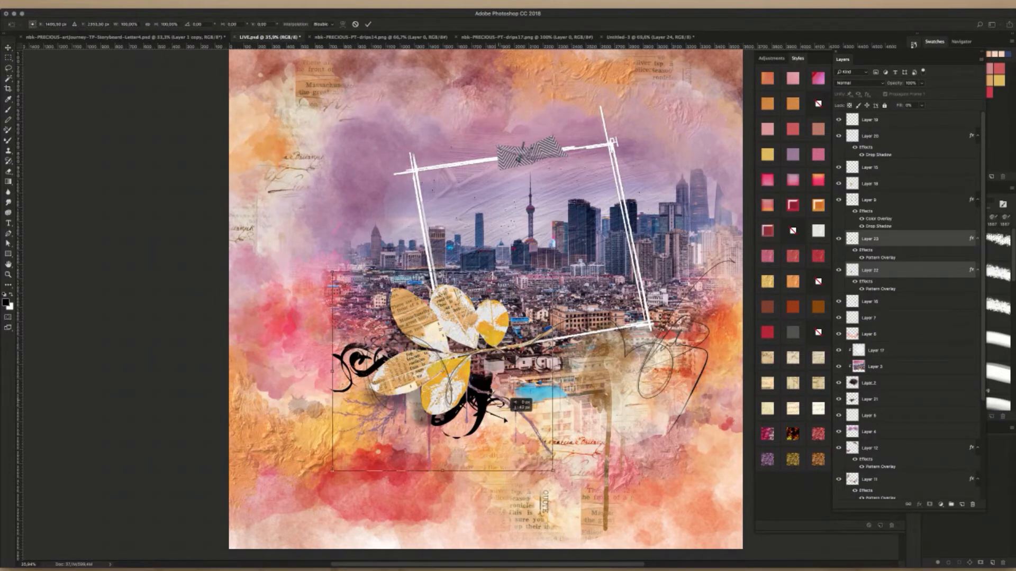
left_click_drag(502, 417, 509, 421)
key("Return")
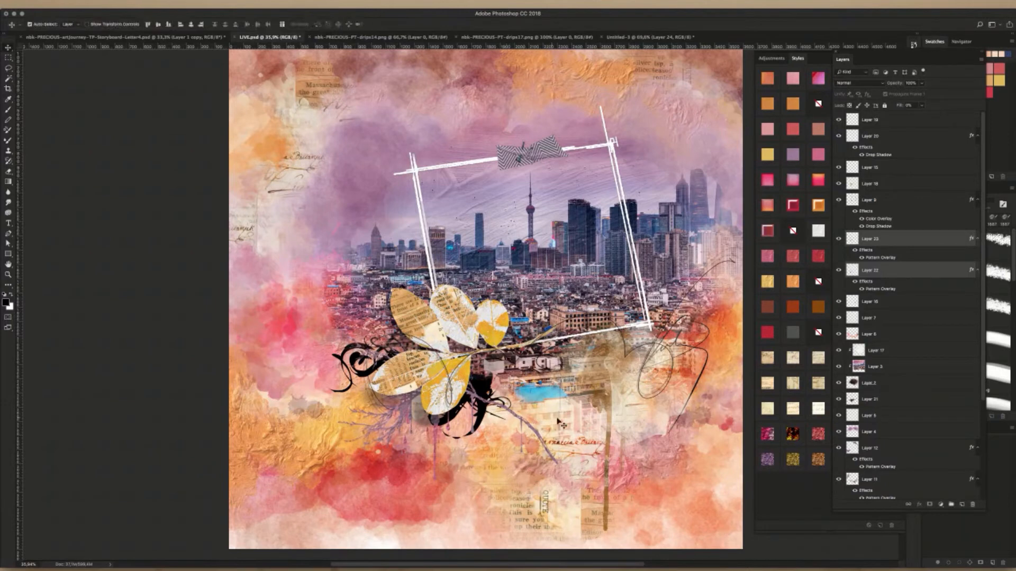
- Apply the dark red bevelled gradient style to Layer 22 and the orange bevelled gradient style to Layer 23
left_click(875, 275)
left_click(797, 206)
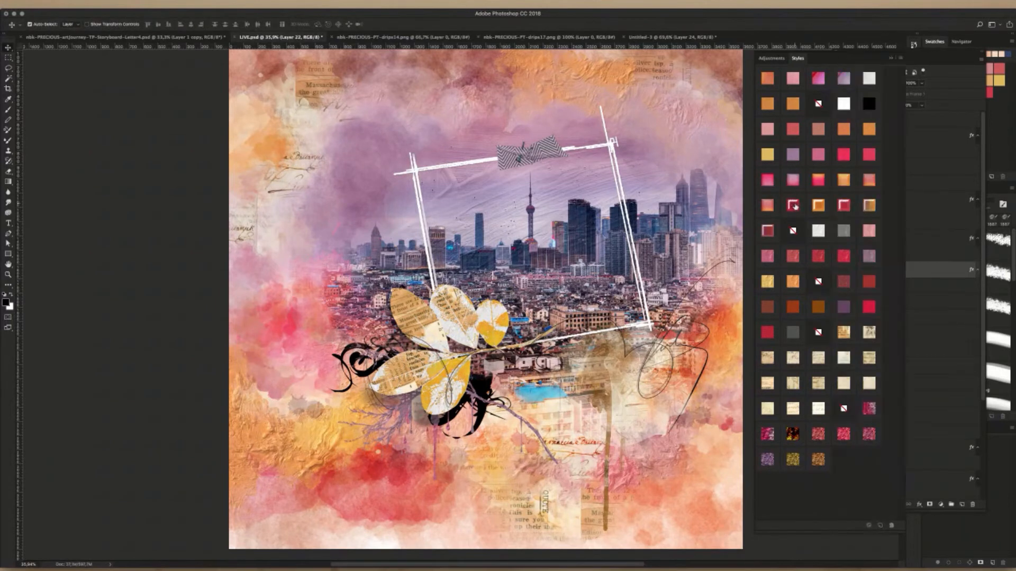
left_click(953, 272)
left_click(868, 240)
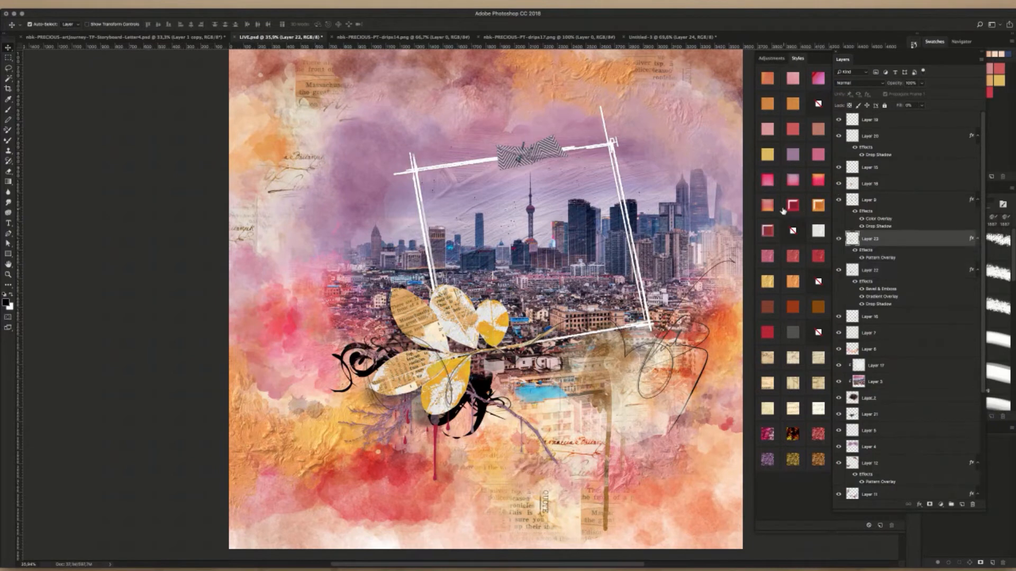
left_click(818, 207)
left_click(819, 208)
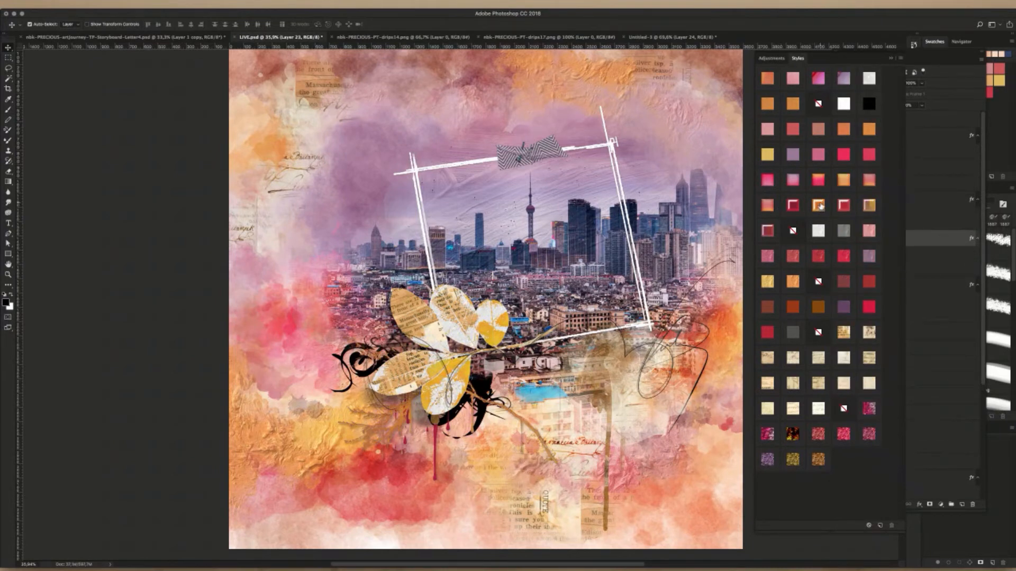
- Hide the Drop Shadow effects on Layer 23 and Layer 22
left_click(906, 238)
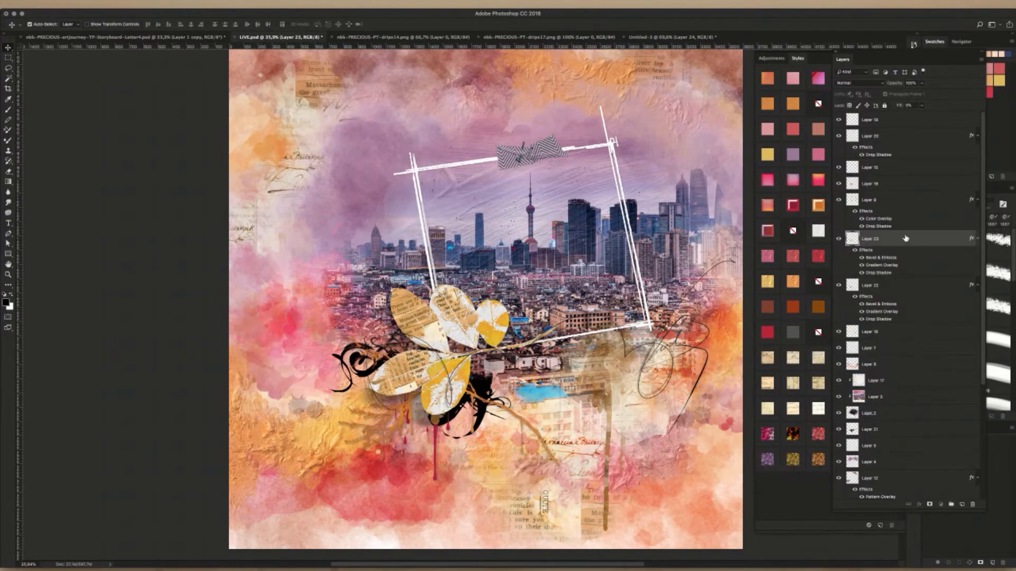
left_click(862, 272)
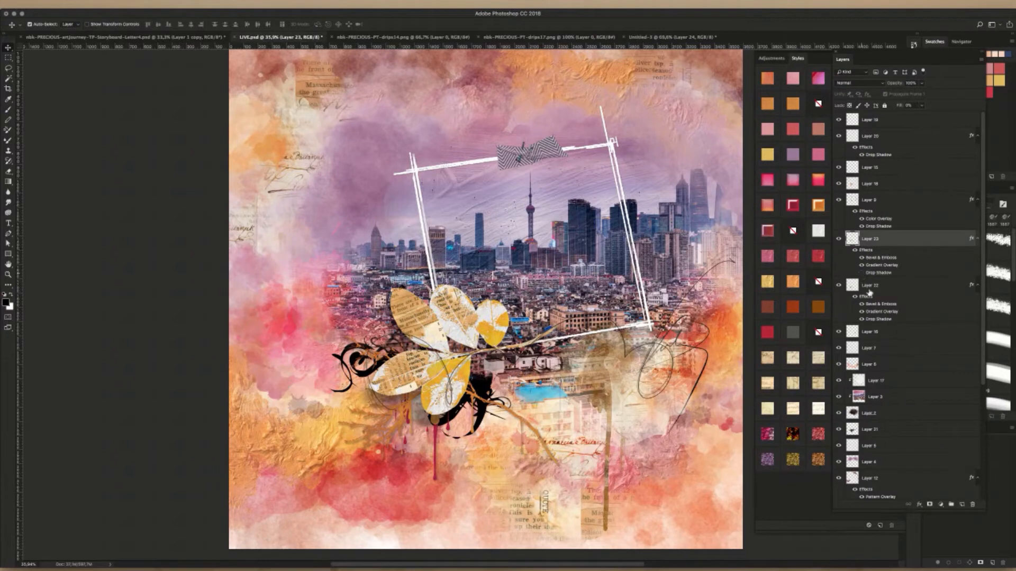
left_click(861, 319)
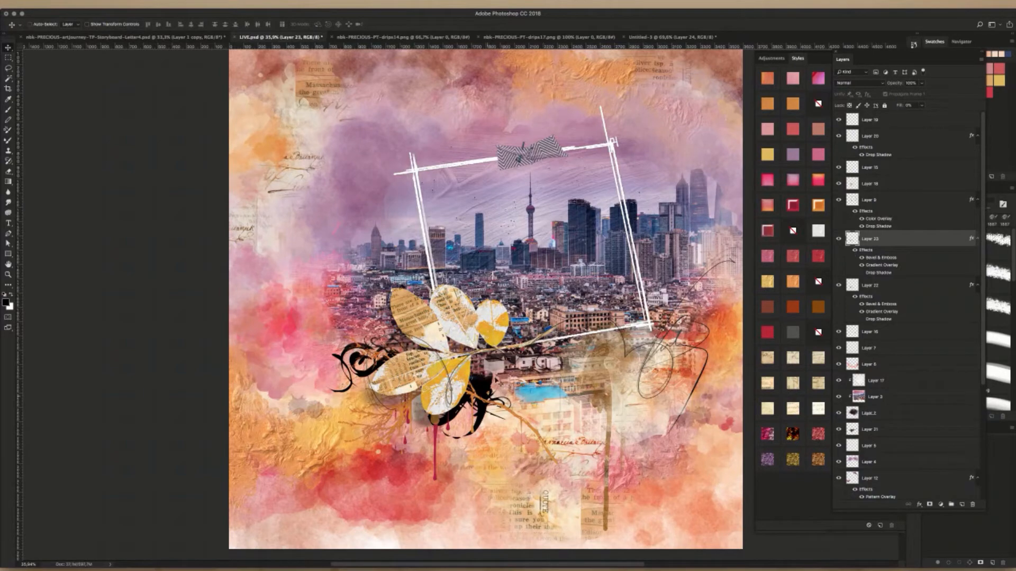
- Set up the Eraser with the Hard Round 19 1 brush for trimming the orange branch on Layer 23
scroll(503, 365, "up", 3)
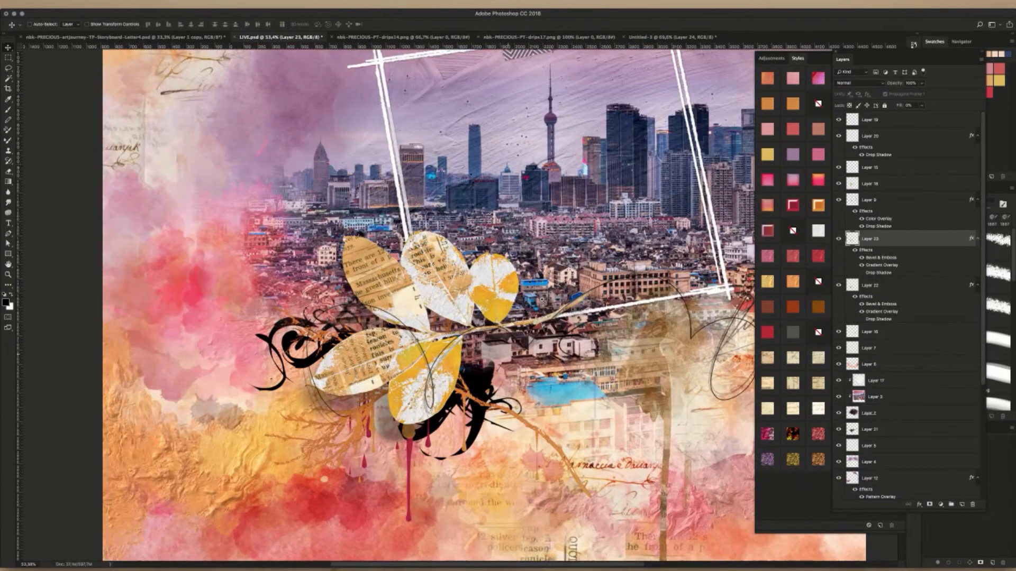
scroll(542, 300, "up", 5)
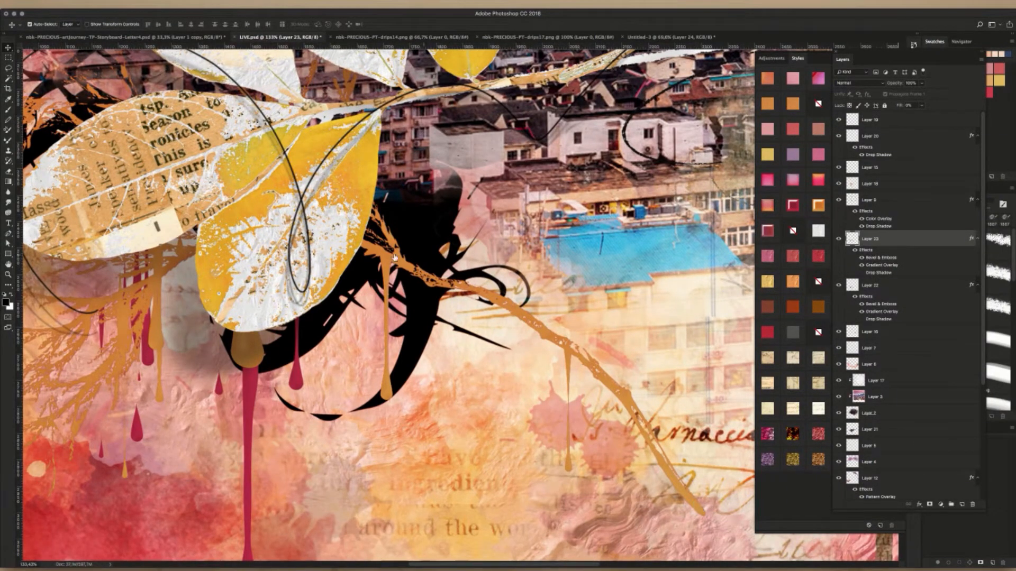
left_click(8, 172)
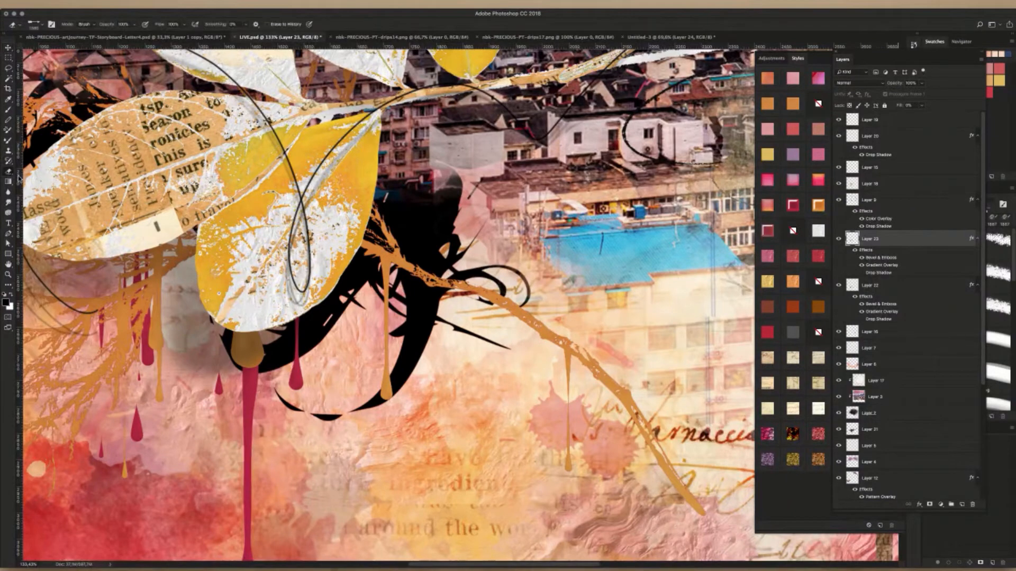
right_click(475, 351)
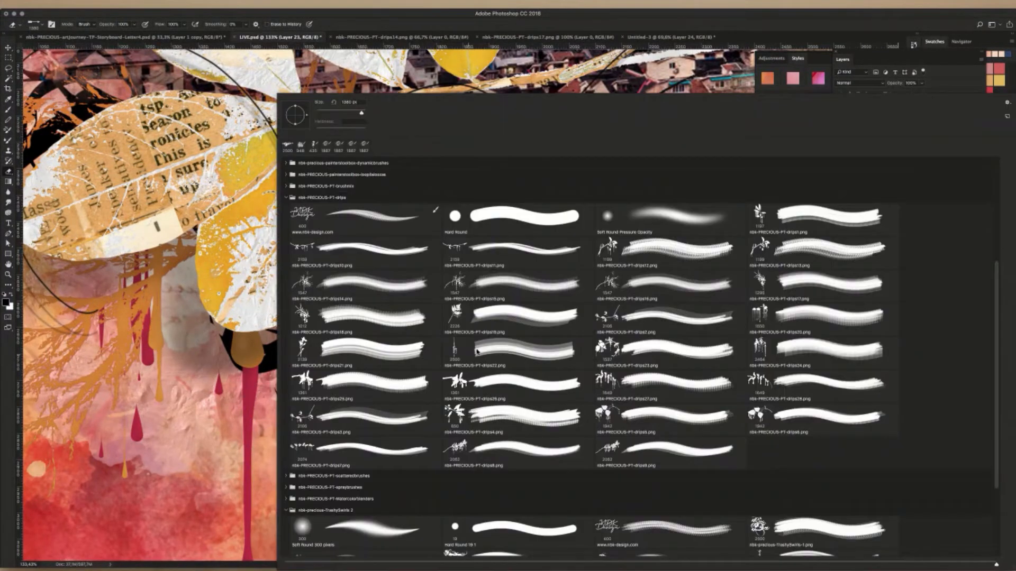
left_click(472, 536)
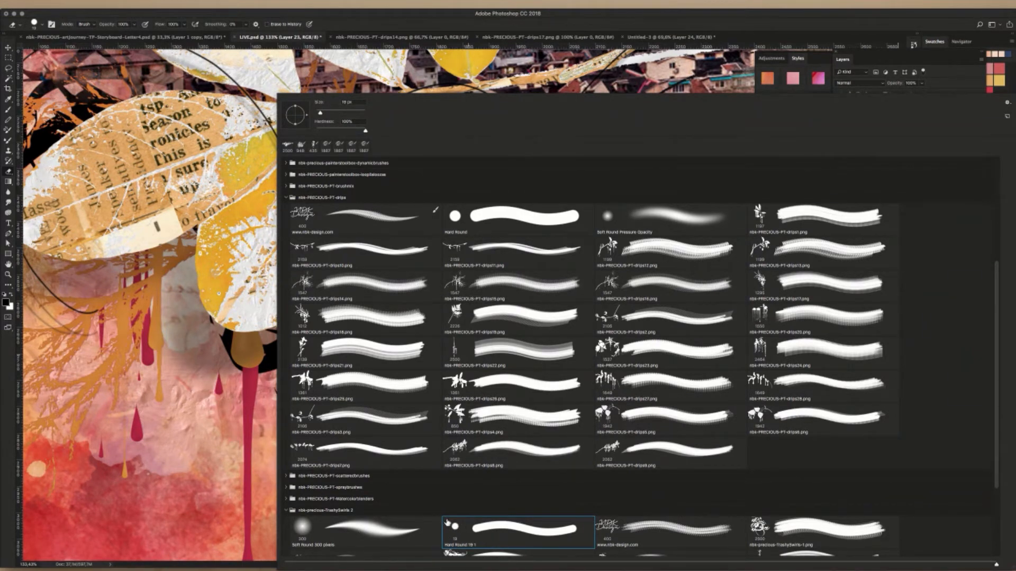
left_click(375, 531)
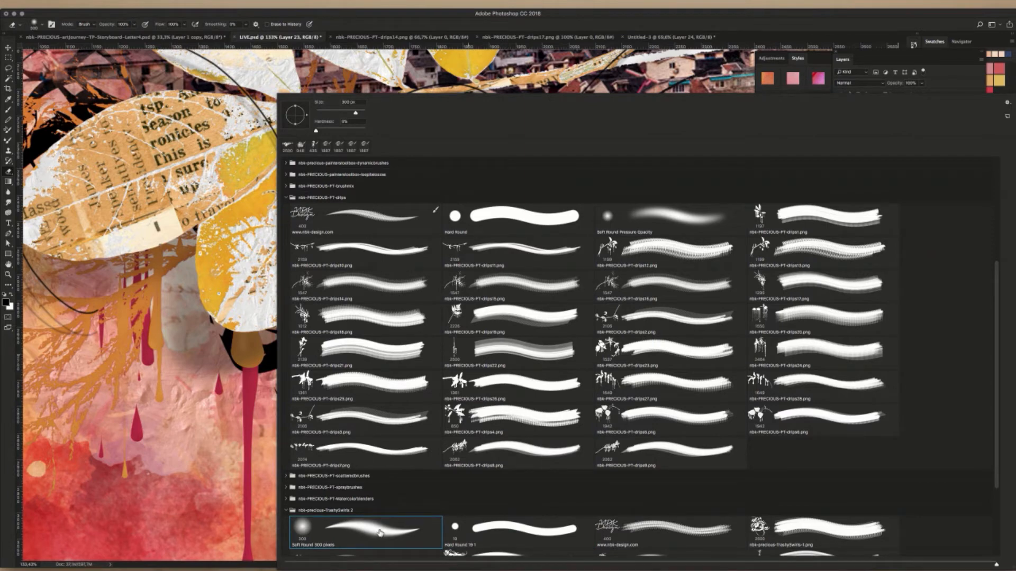
left_click(493, 535)
double_click(485, 534)
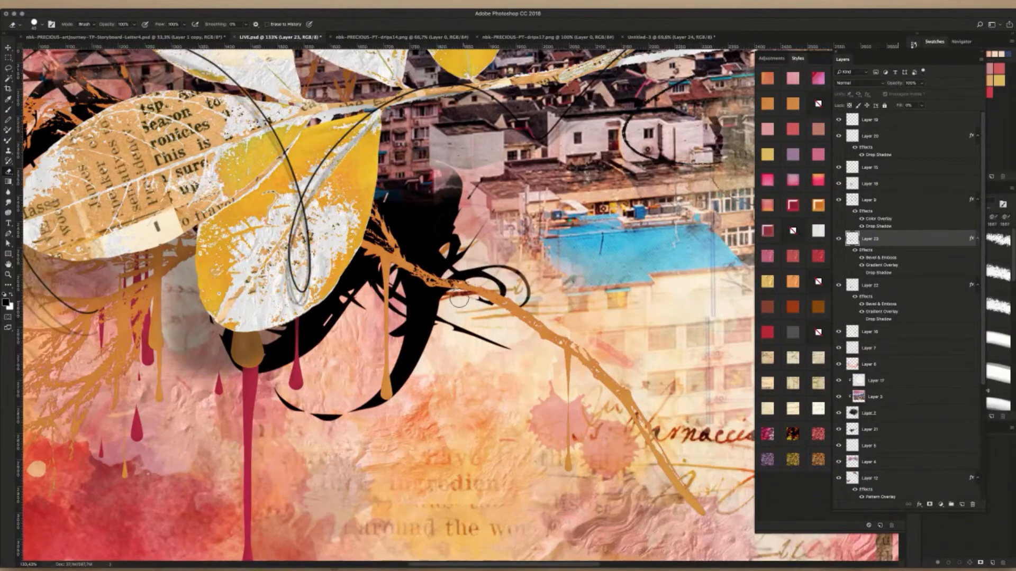
- Erase the orange branch's long stem and its drips over the black swirls and beyond on Layer 23
mouse_move(431, 275)
left_mouse_down()
mouse_move(537, 339)
mouse_move(513, 312)
mouse_move(595, 358)
mouse_move(589, 369)
mouse_move(701, 505)
left_mouse_up()
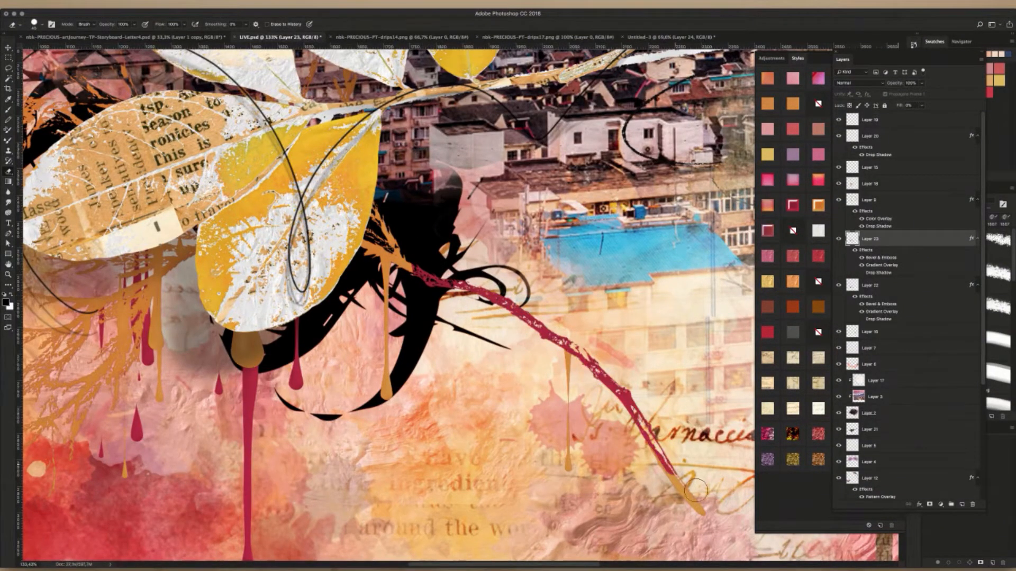
left_click_drag(566, 338, 570, 468)
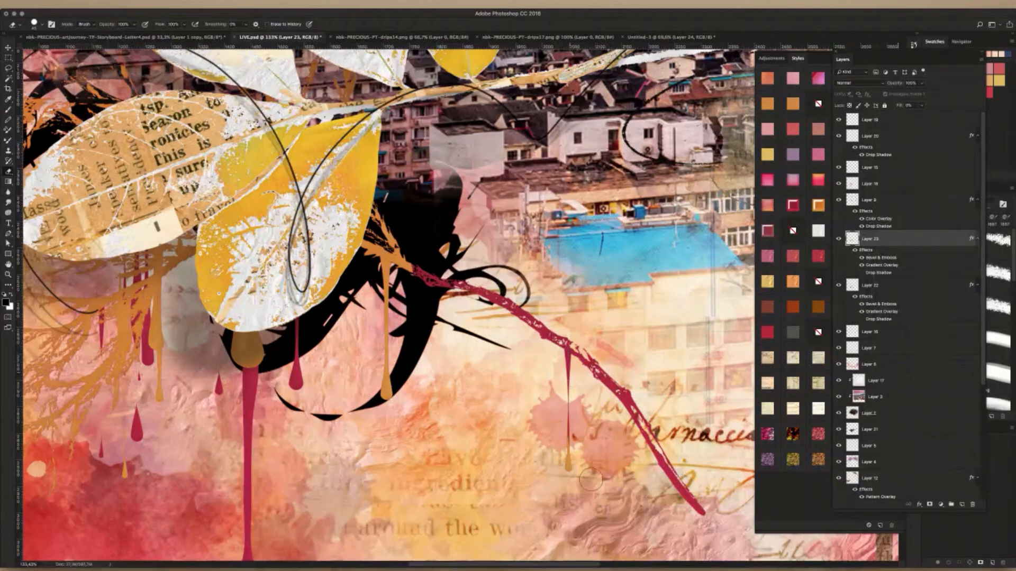
mouse_move(421, 264)
left_mouse_down()
mouse_move(392, 216)
mouse_move(371, 210)
mouse_move(365, 233)
left_mouse_up()
left_click_drag(386, 272, 393, 416)
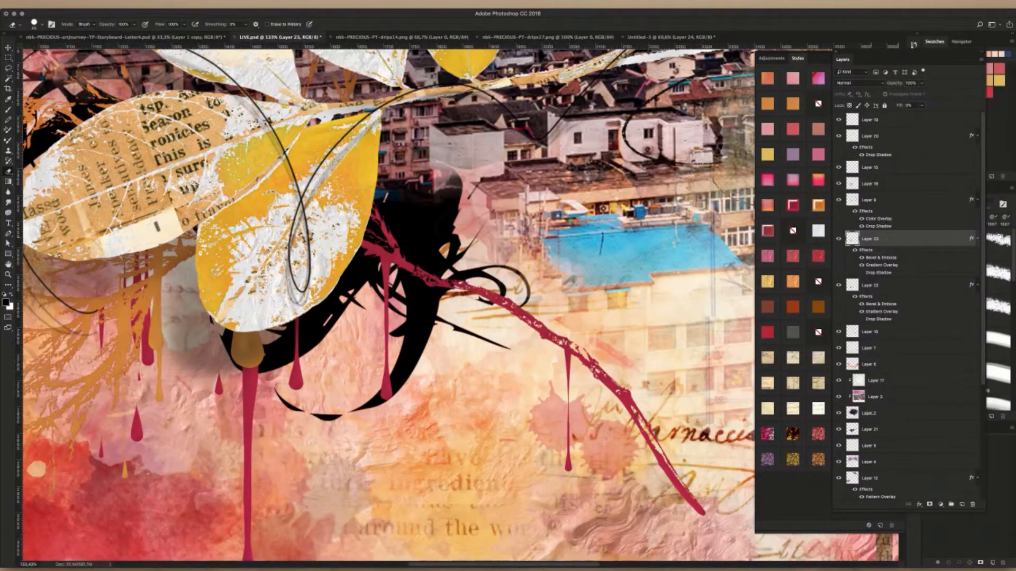
- Erase the dark red stem and its drips along the same path on Layer 22
left_click(885, 290)
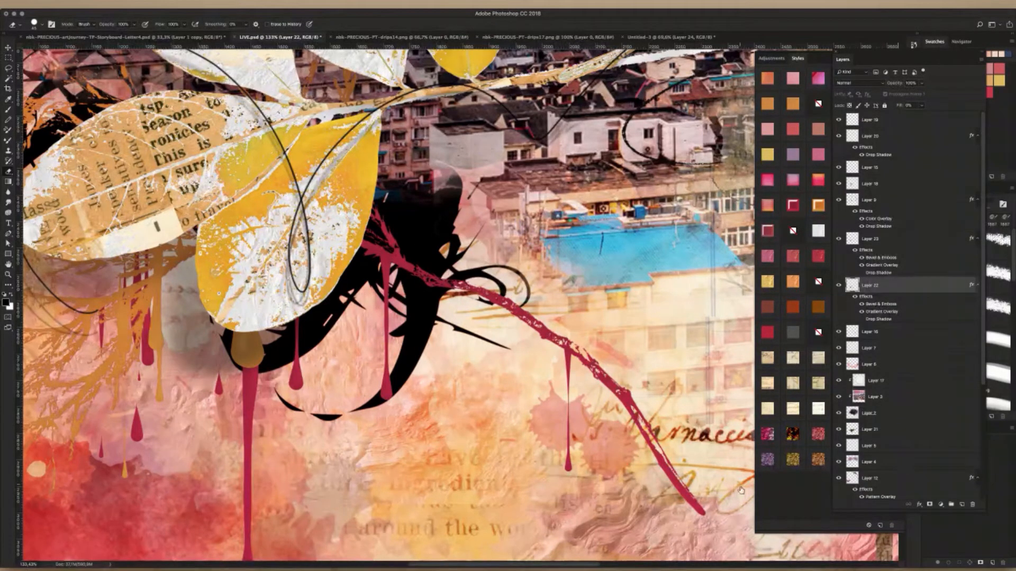
mouse_move(709, 509)
left_mouse_down()
mouse_move(616, 415)
mouse_move(657, 481)
mouse_move(617, 425)
mouse_move(665, 461)
mouse_move(651, 437)
mouse_move(582, 353)
mouse_move(571, 461)
mouse_move(532, 340)
mouse_move(425, 306)
mouse_move(397, 236)
mouse_move(362, 245)
mouse_move(368, 201)
mouse_move(380, 407)
left_mouse_up()
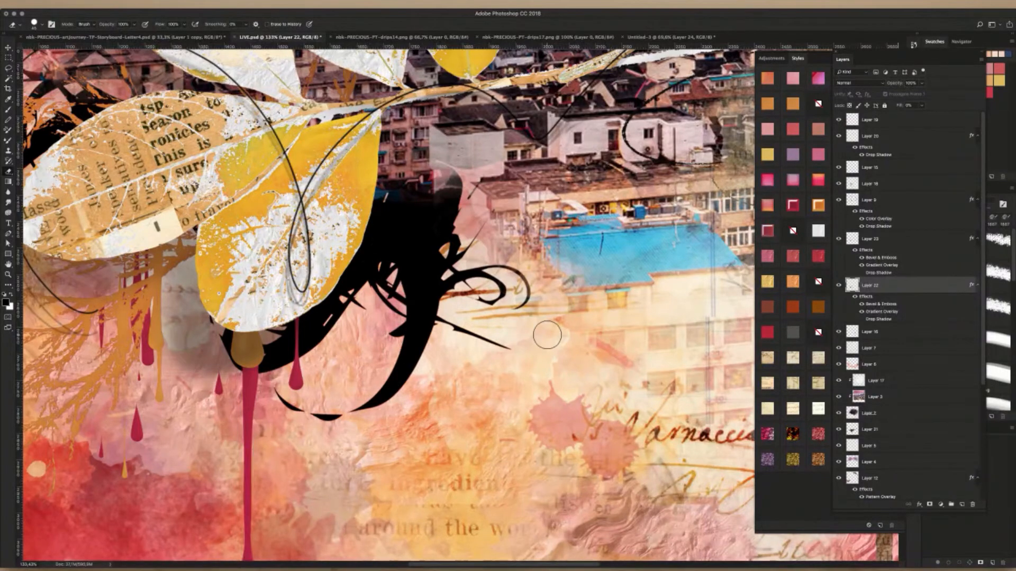
key("super+0")
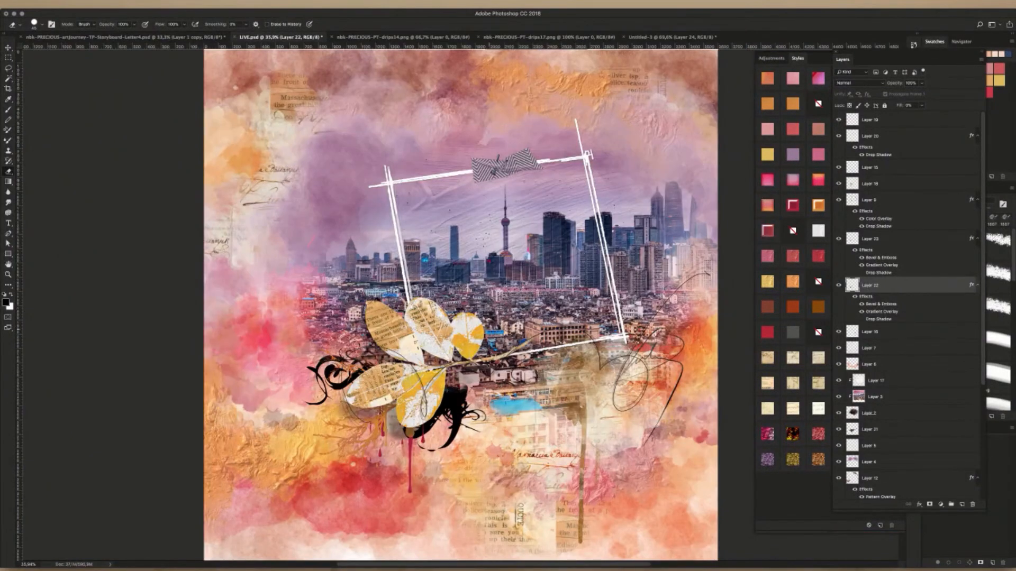
- Select Layers 22 and 23 together and link them
scroll(395, 415, "up", 3)
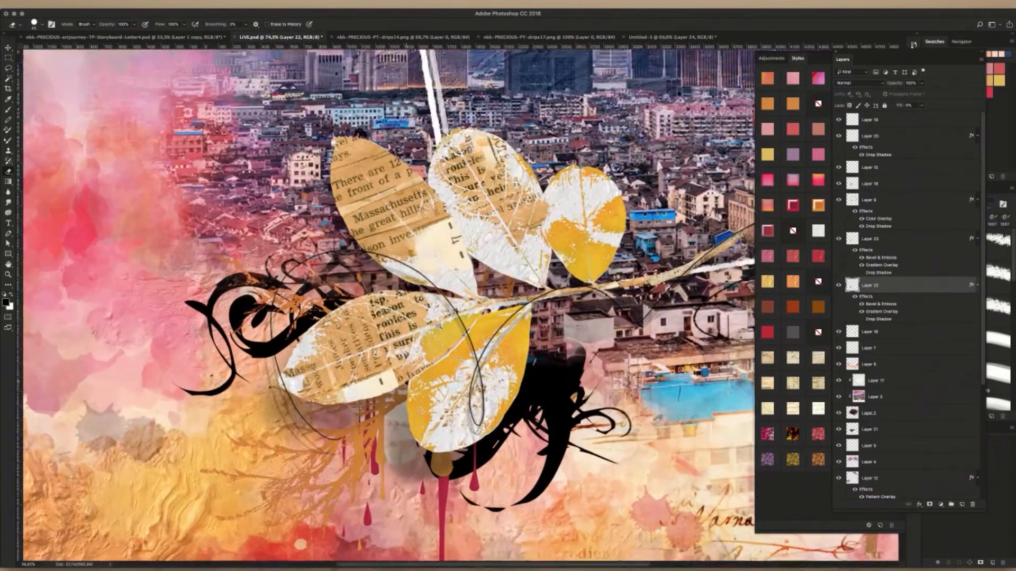
scroll(439, 326, "up", 2)
left_click_drag(497, 372, 622, 138)
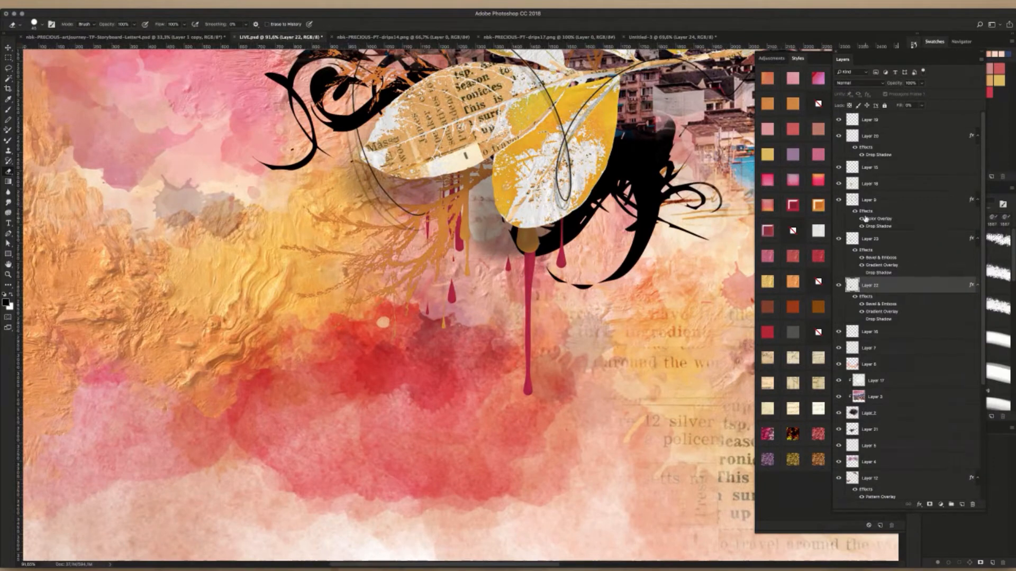
left_click(886, 248, "shift")
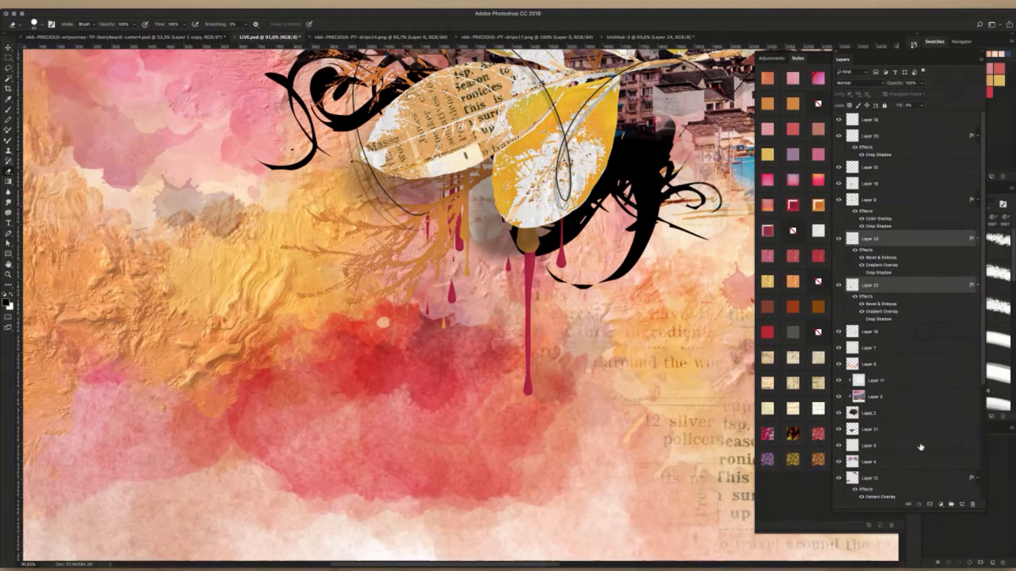
left_click(909, 506)
- Shift the linked dripping branches slightly to the right beneath the leaf cluster with the Move tool
left_click(14, 61)
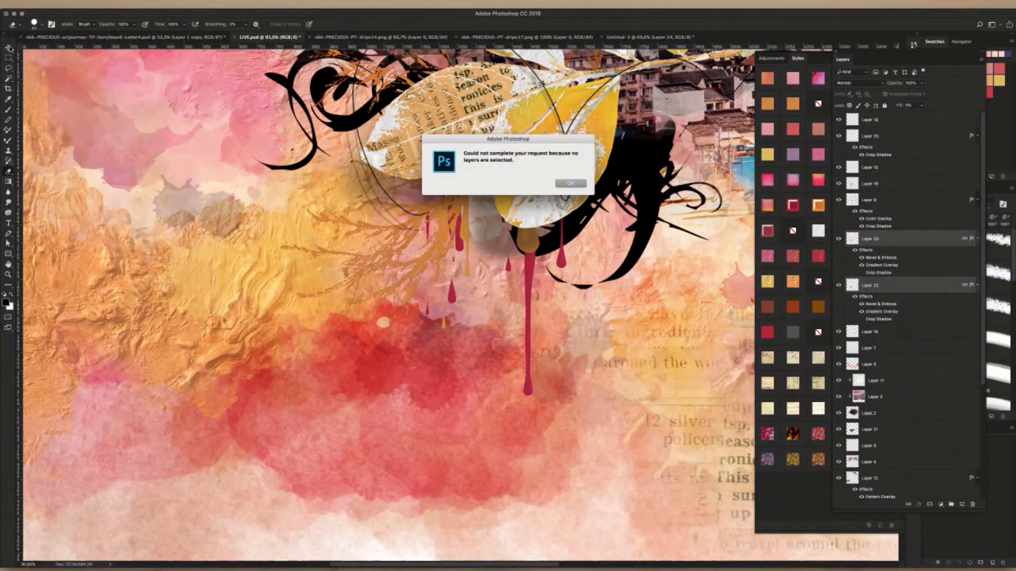
left_click(578, 184)
key("v")
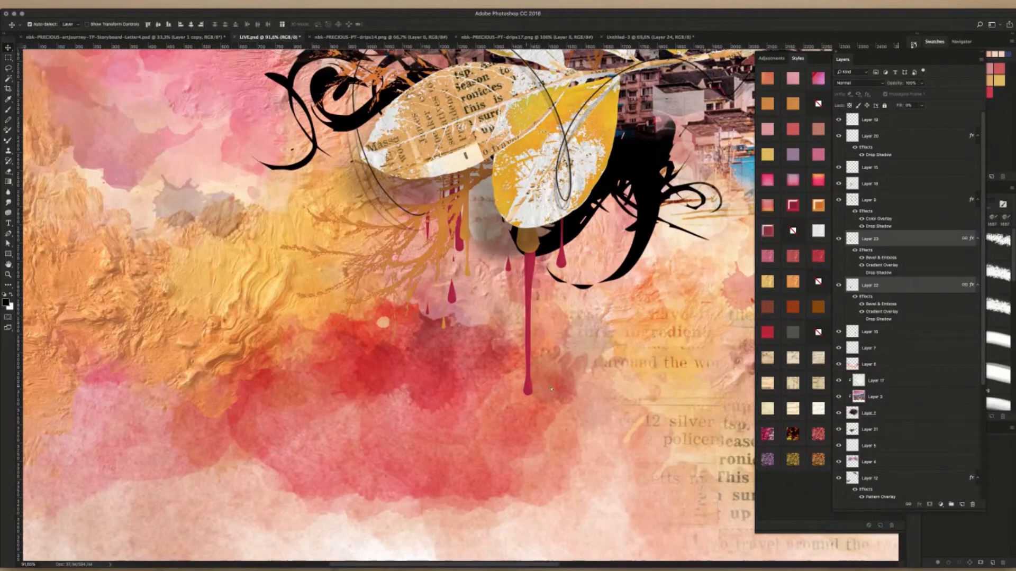
left_click_drag(527, 390, 552, 389)
left_click(533, 390)
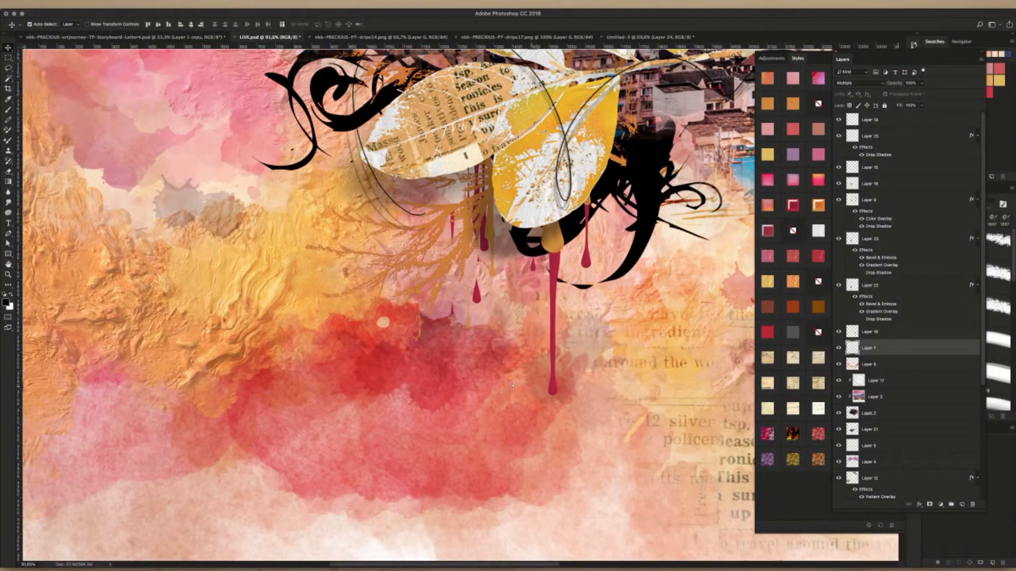
- Undo the stray shift of Layer 7 and move the linked dripping branches left and slightly down beneath the leaves
left_click_drag(470, 381, 587, 333)
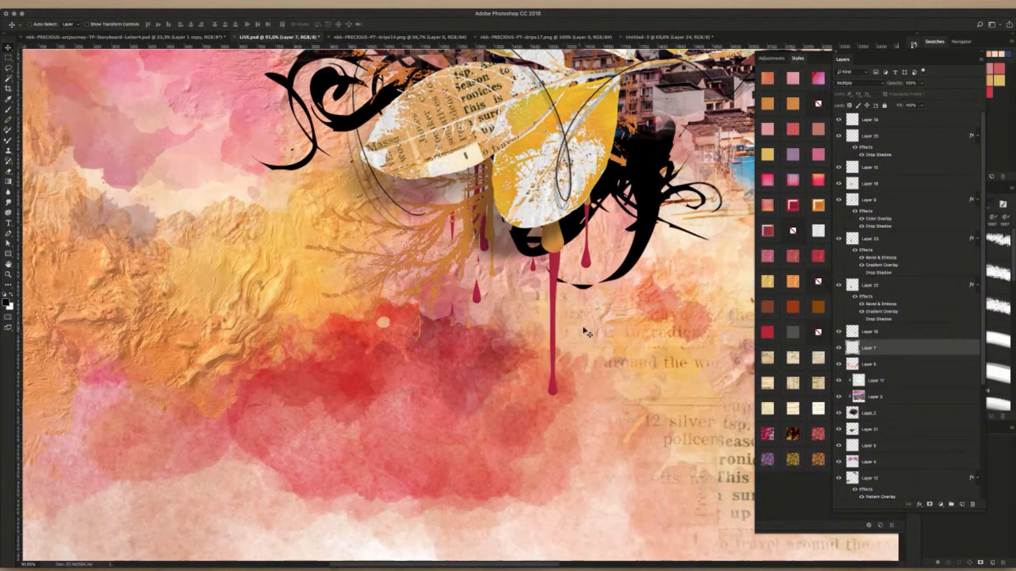
key("super+z")
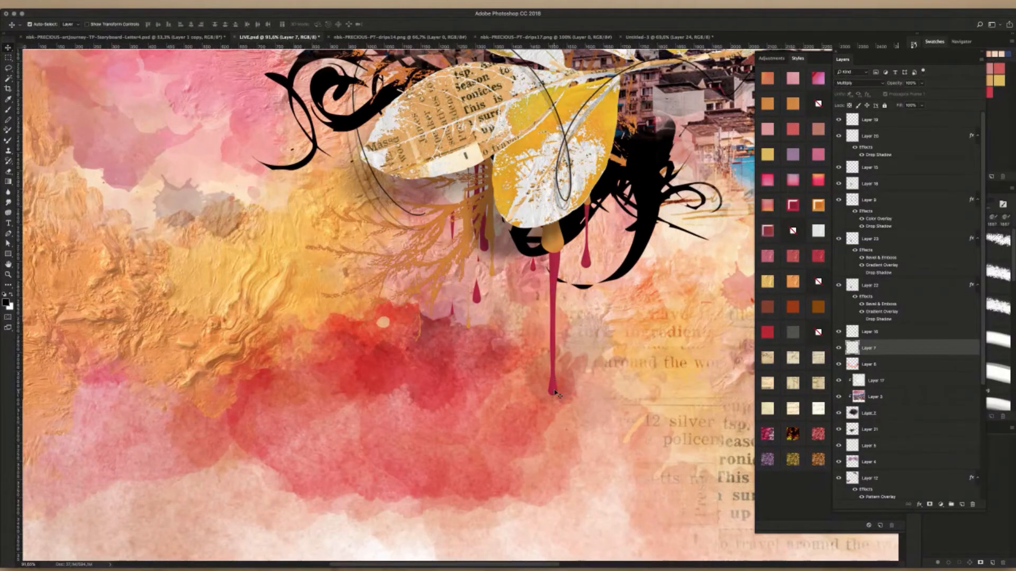
left_click(553, 392)
left_click_drag(519, 408, 503, 381)
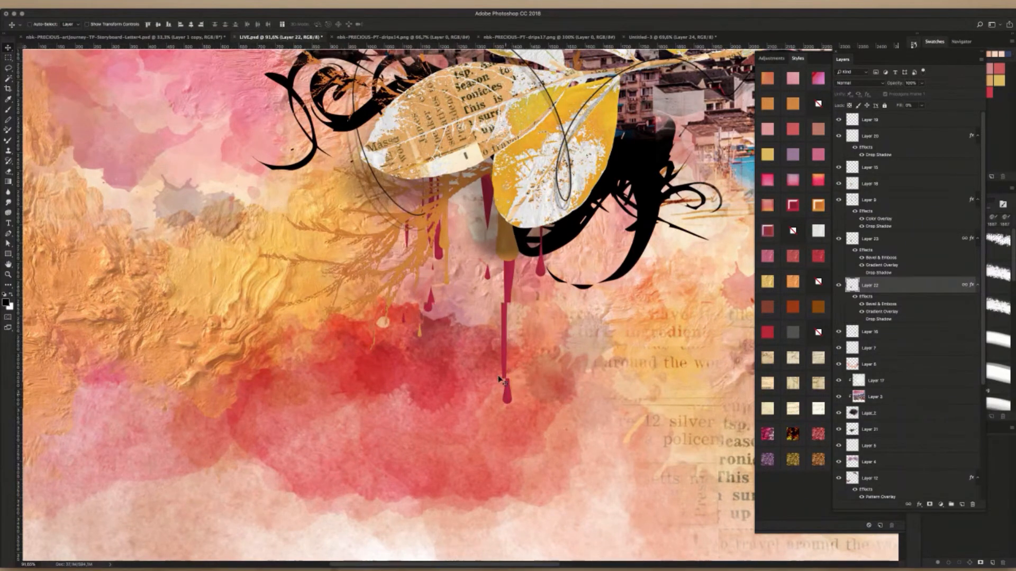
key("super+0")
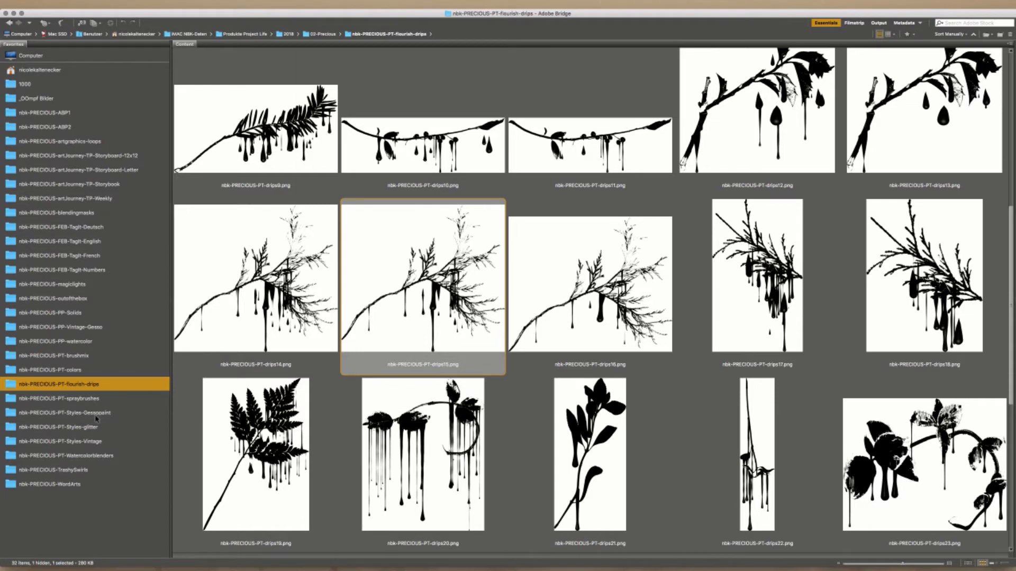
- In Bridge, browse to the nbk-PRECIOUS-PT-spraybrushes folder and open nbk-PRECIOUS-PT-spraybrushes8.png in Photoshop
left_click(90, 399)
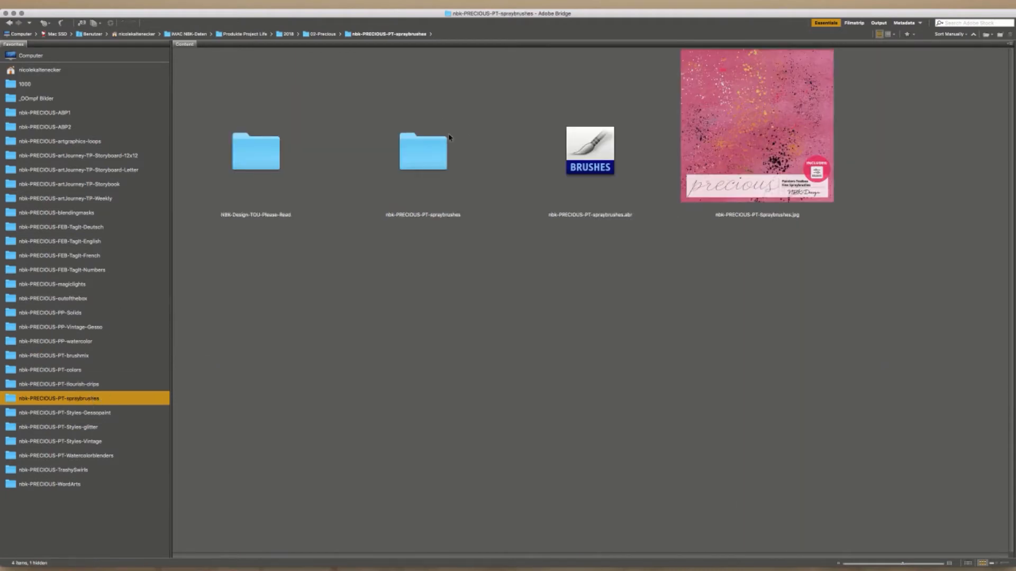
left_click(433, 160)
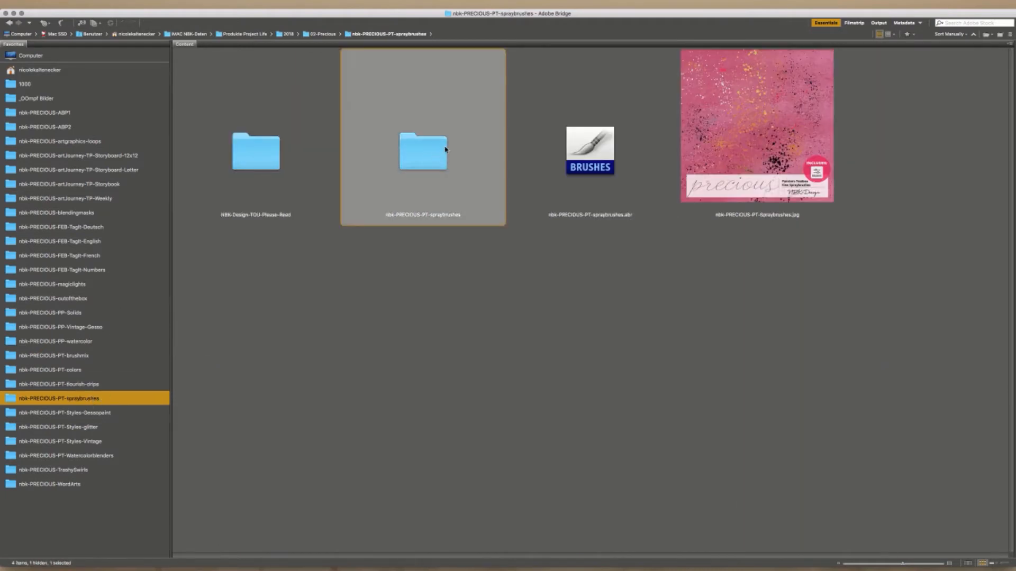
double_click(445, 150)
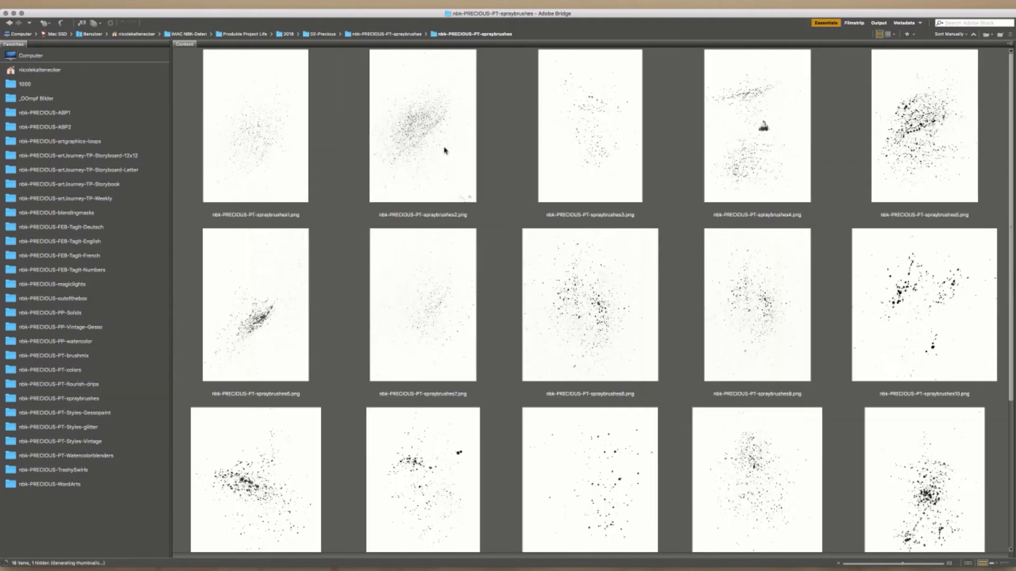
double_click(584, 305)
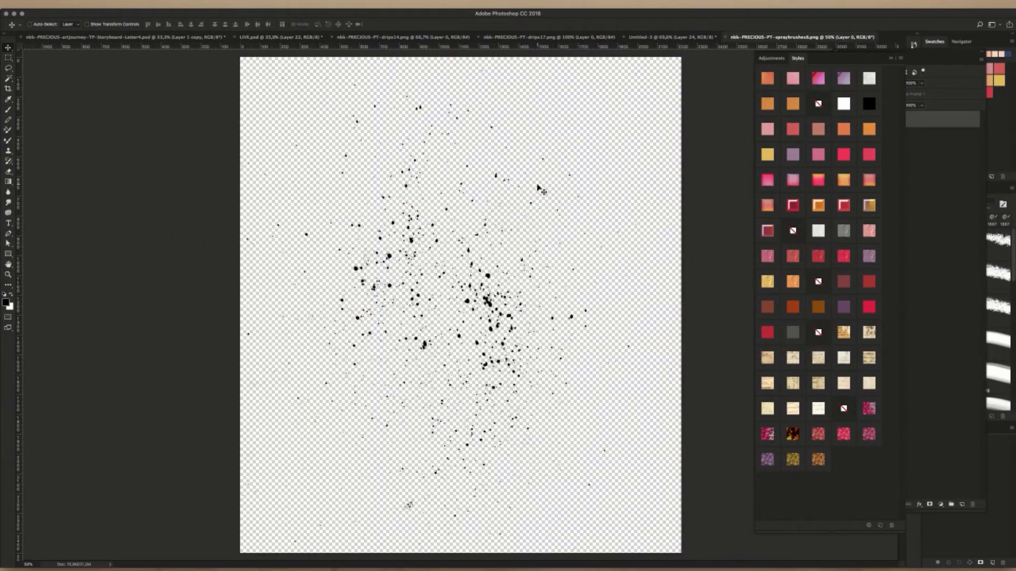
- Close the spray file, paste the black splatter into LIVE.psd and place it behind and around the leaf cluster
key("super+w")
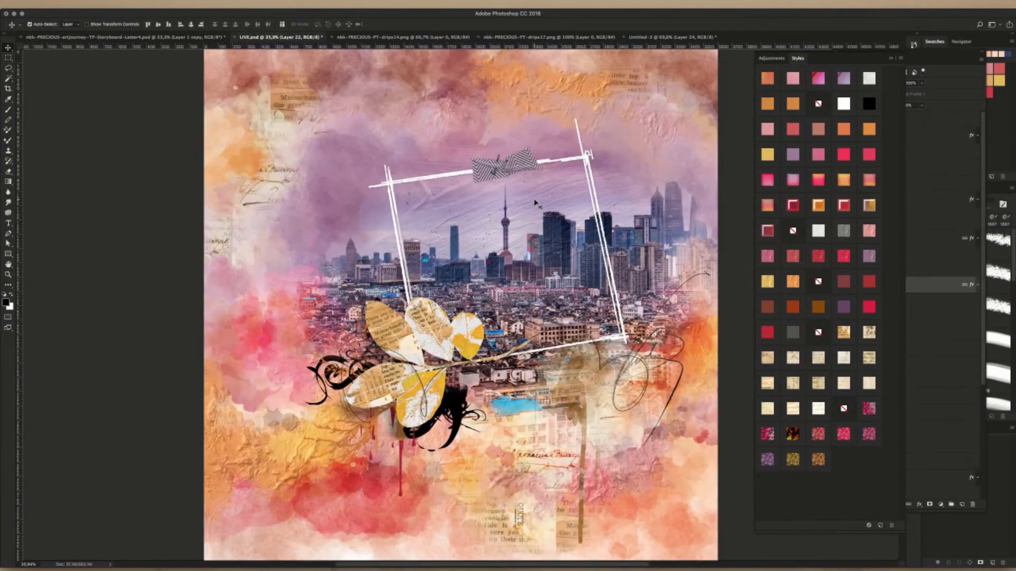
key("super+v")
left_click_drag(483, 300, 441, 374)
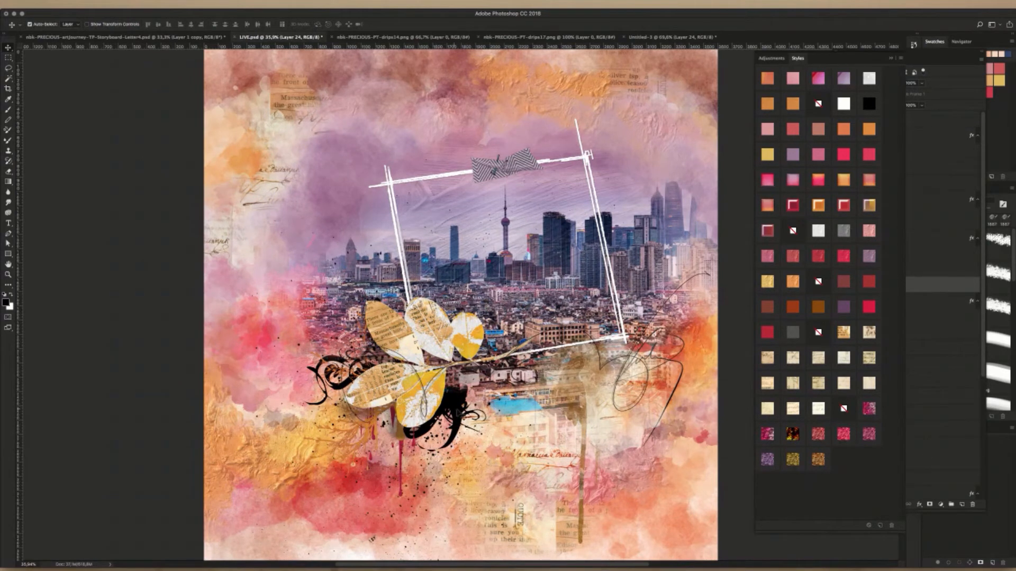
- Nudge the scribbled script artwork on Layer 16 slightly right and down below the frame's corner
left_click(464, 412)
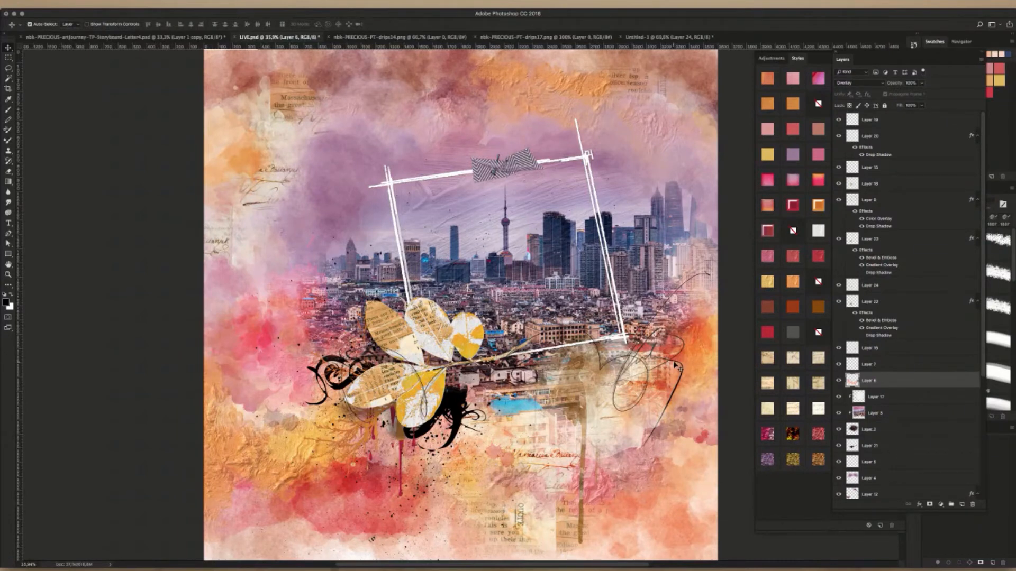
left_click(686, 373)
left_click_drag(686, 374, 687, 377)
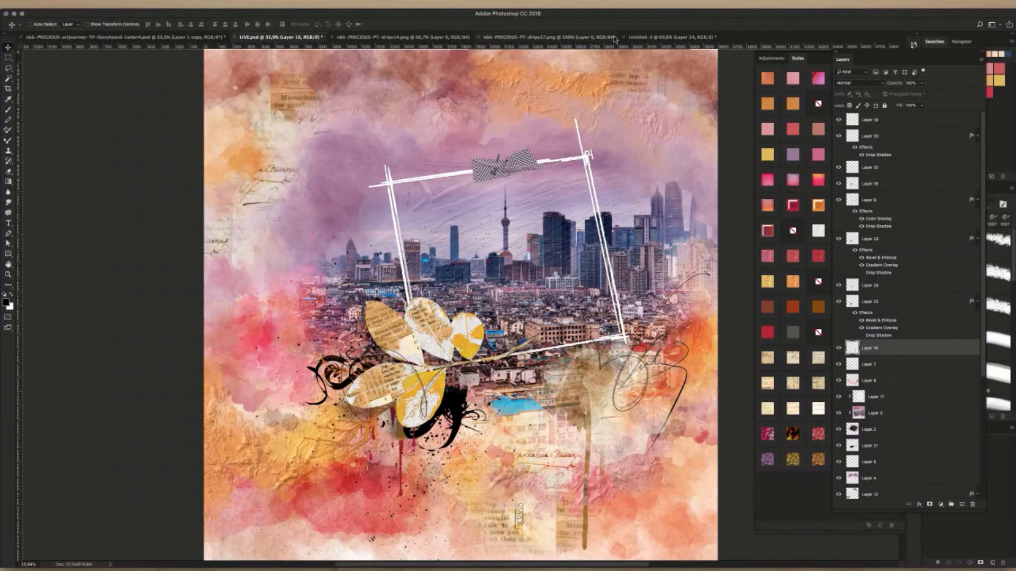
key("super+minus")
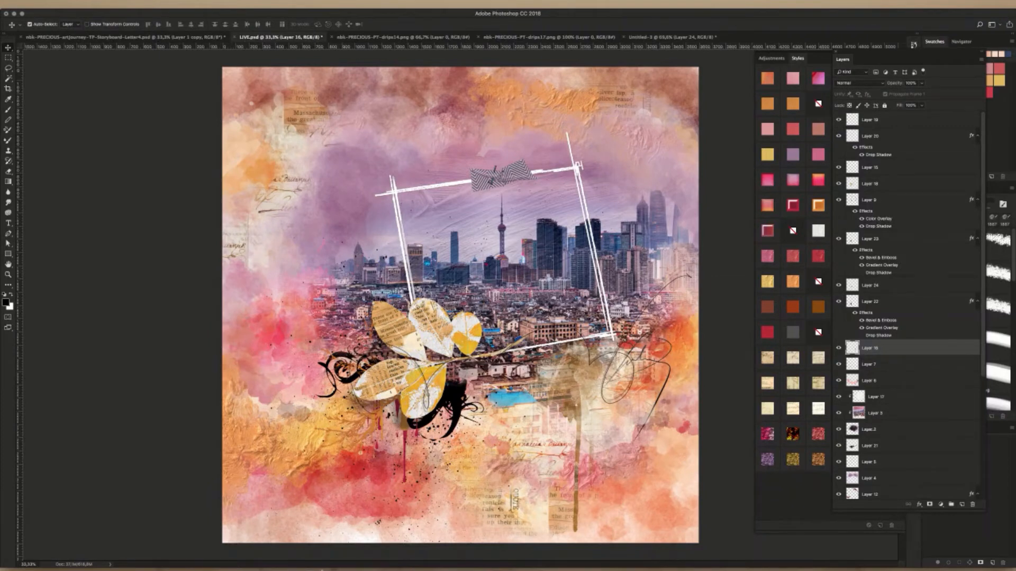
- In Bridge, browse to the nbk-PRECIOUS-WordArts folder and open the full-of-precious-memories PNG in Photoshop
left_click(422, 568)
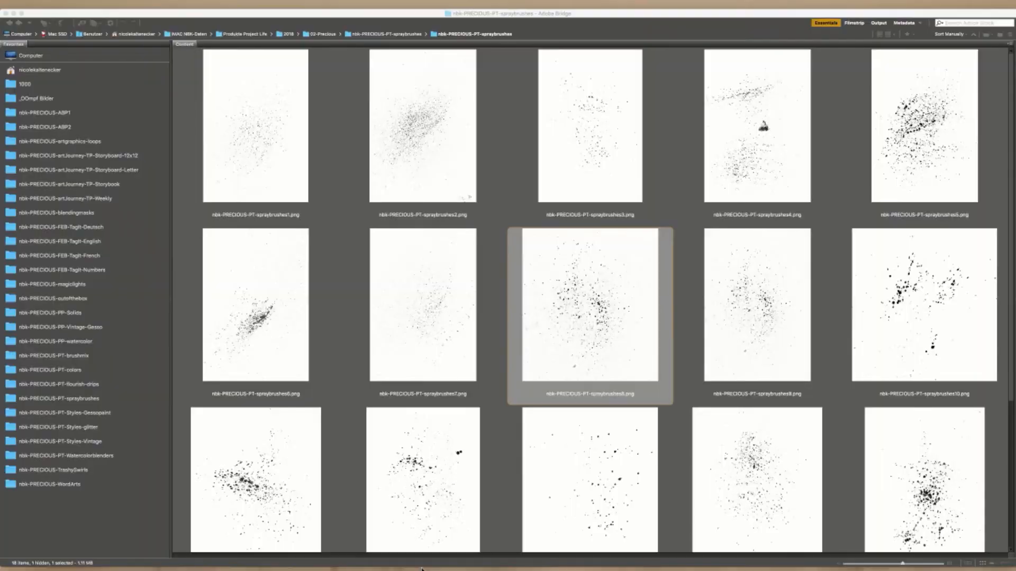
left_click(60, 483)
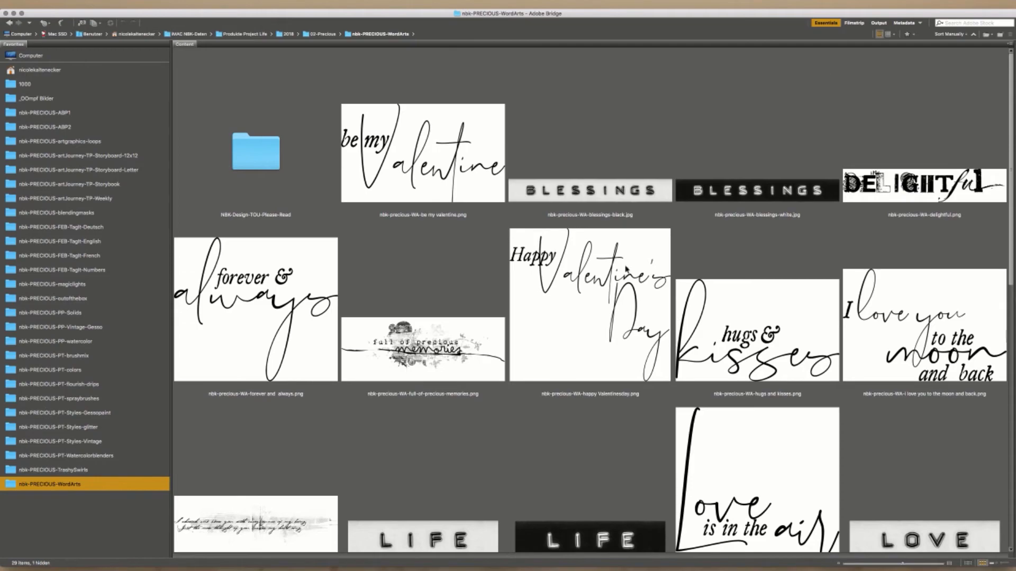
left_click(424, 371)
double_click(450, 349)
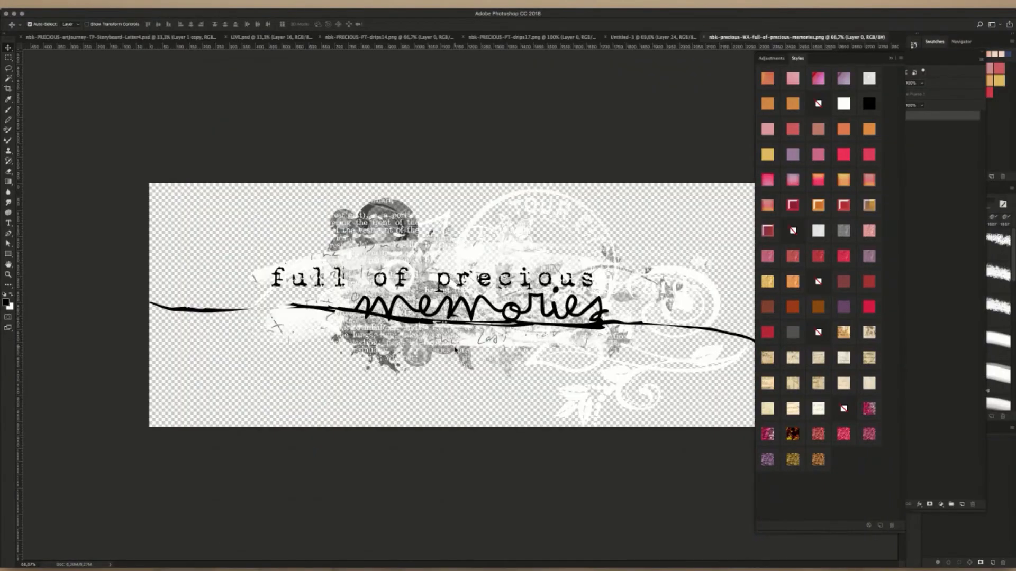
- Copy the full-of-precious-memories word art, close its file, paste it into LIVE.psd and place it beneath the frame beside the leaf cluster
key("super+a")
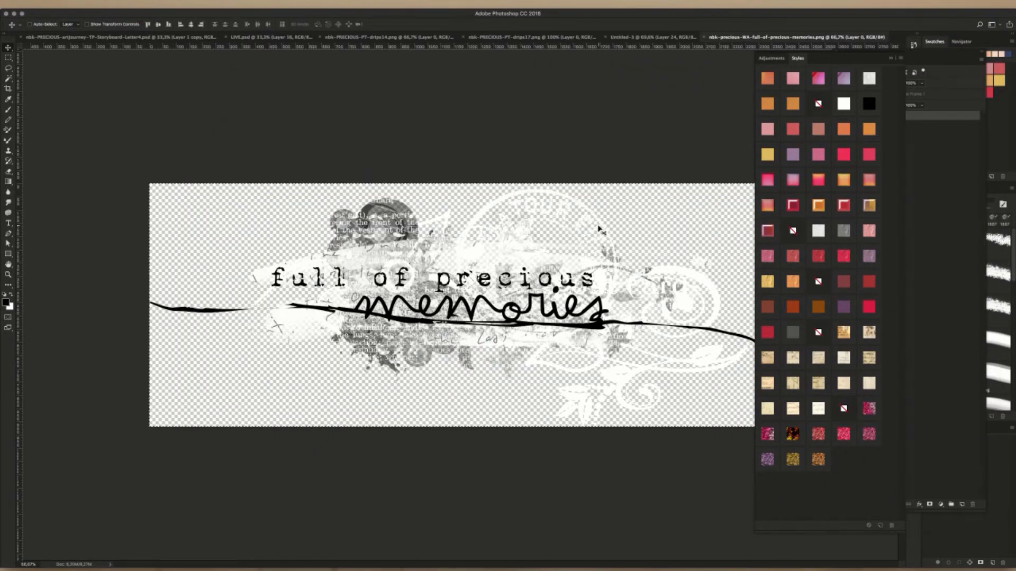
key("super+w")
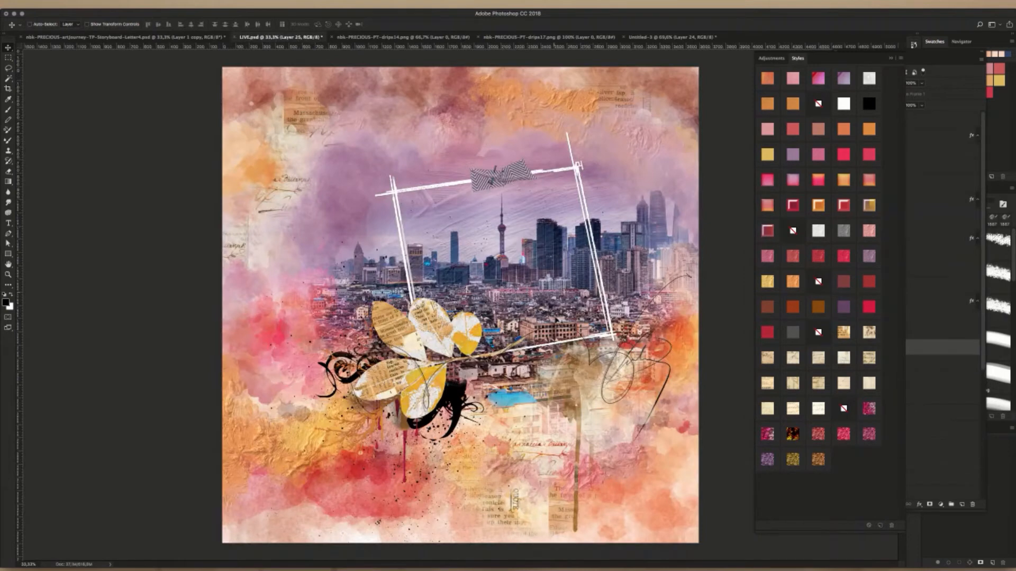
key("super+v")
left_click_drag(533, 304, 589, 366)
- Scale the word art to about 64%, tilt it to follow the frame's lower edge and position it just under that edge
key("super+t")
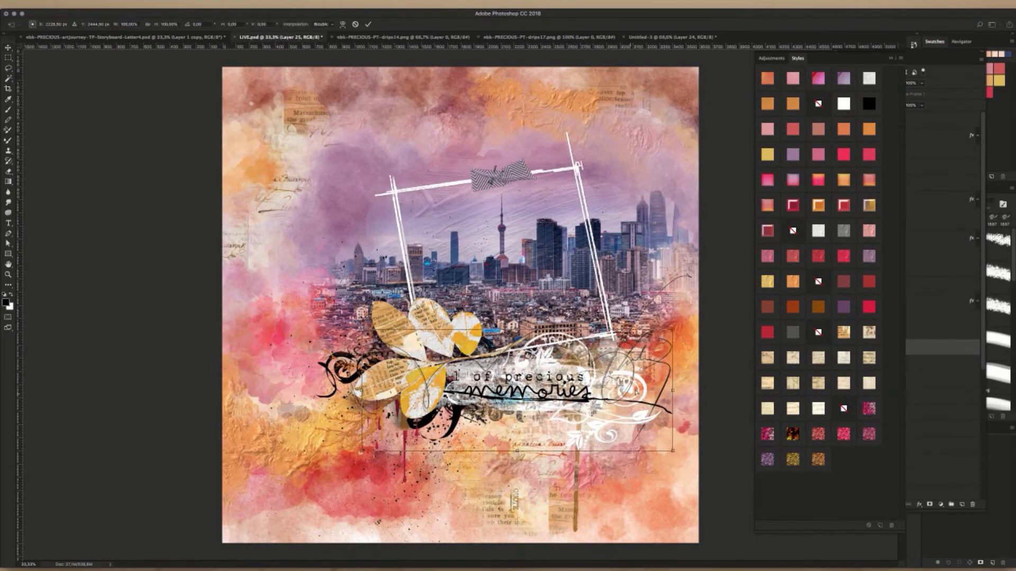
left_click_drag(673, 328, 617, 351)
left_click_drag(649, 312, 633, 290)
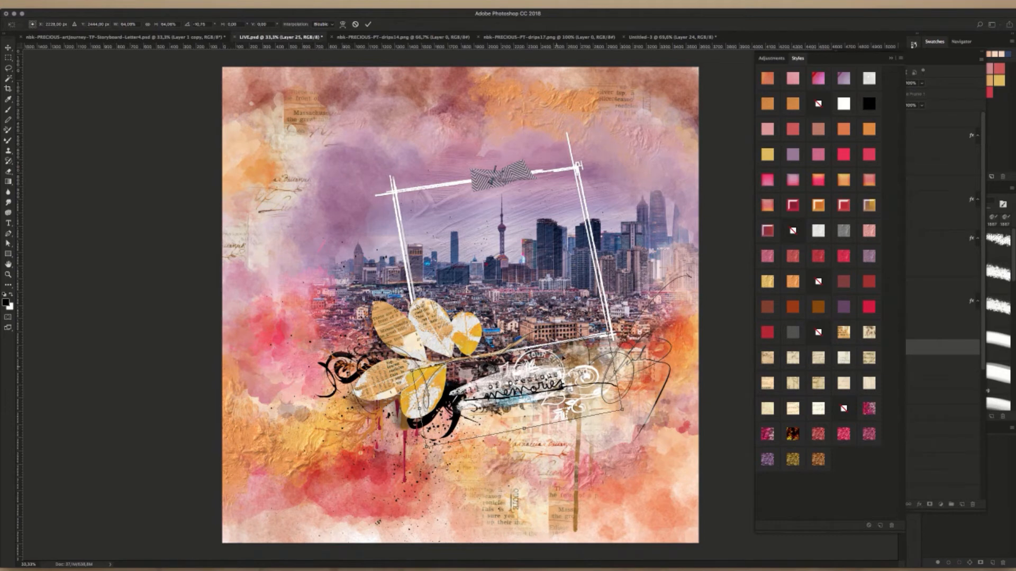
left_click_drag(559, 370, 568, 357)
key("Return")
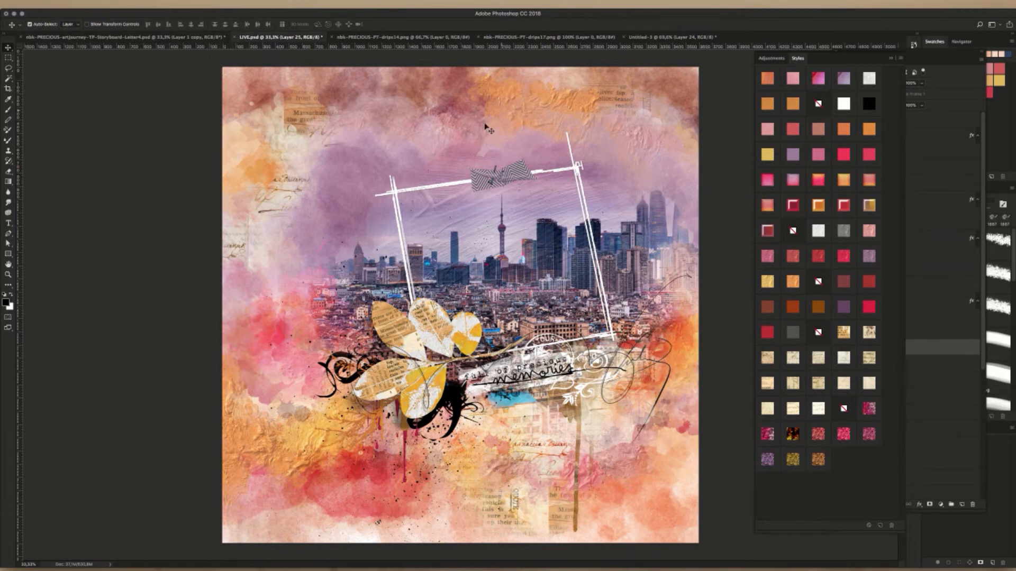
- Close the Untitled-3 branch document without saving its changes
left_click(670, 37)
key("super+w")
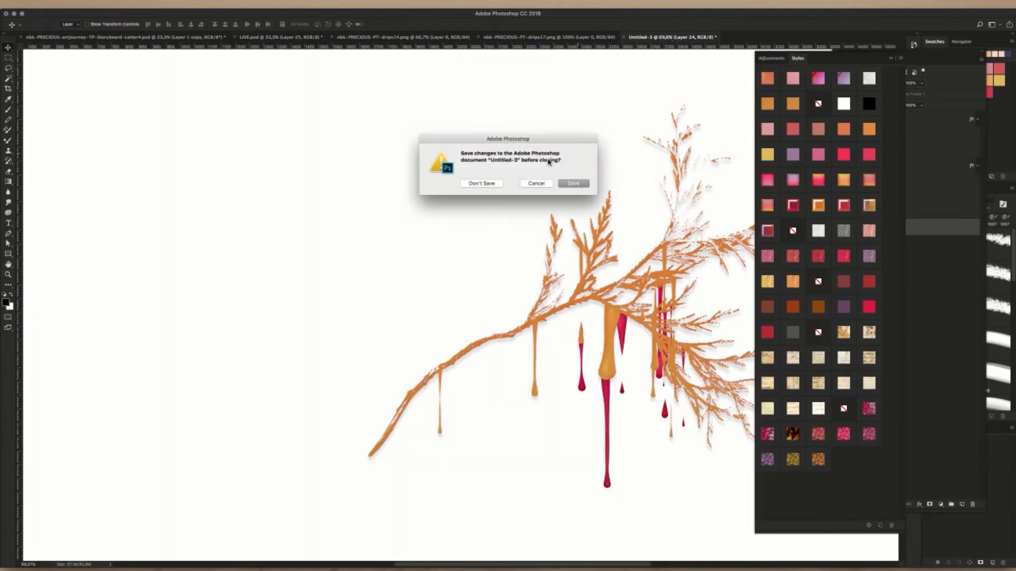
left_click(495, 182)
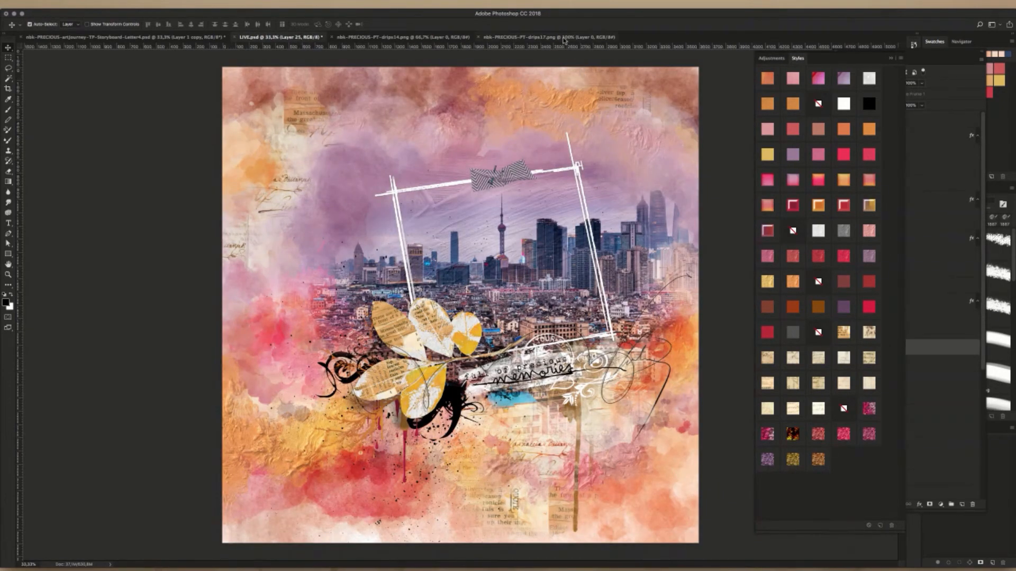
- Save and close LIVE.psd, then close the drips17 and drips14 PNG files
key("super+s")
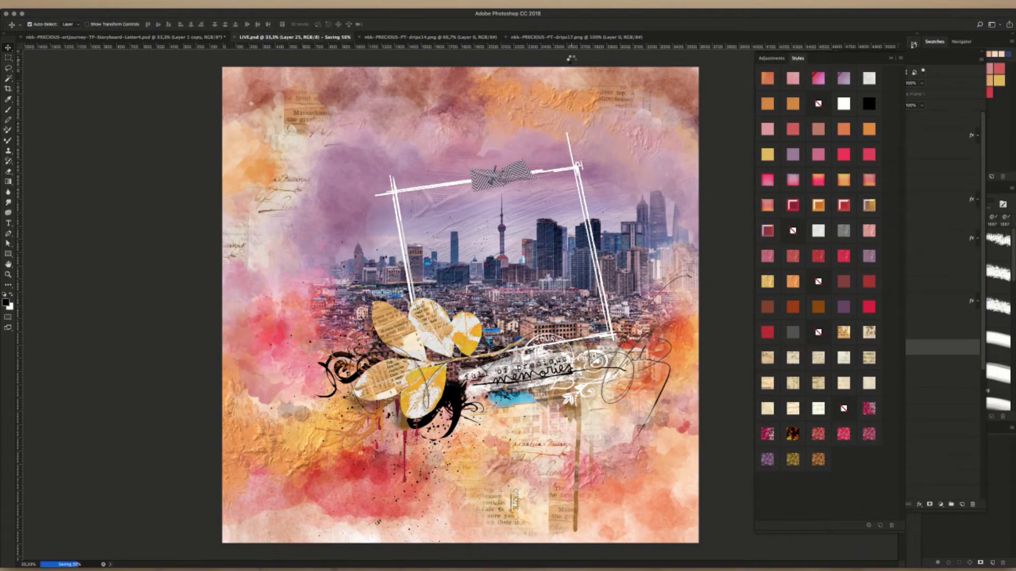
key("super+w")
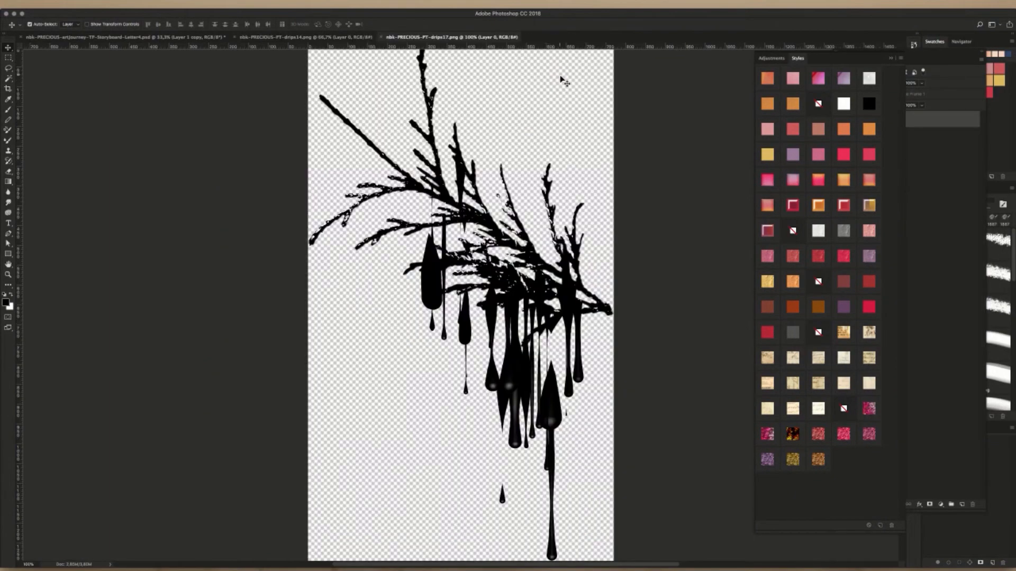
key("super+w")
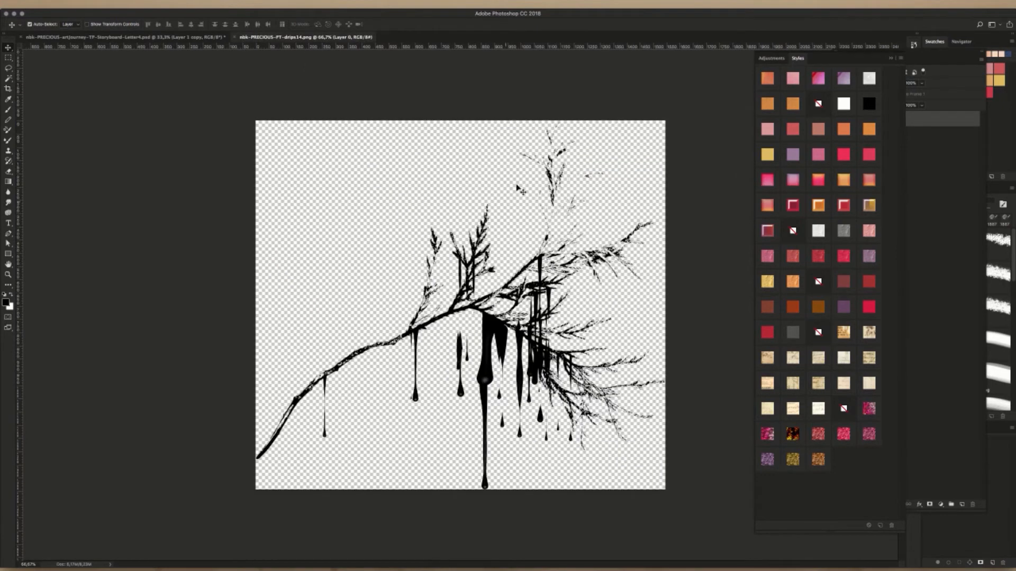
key("super+w")
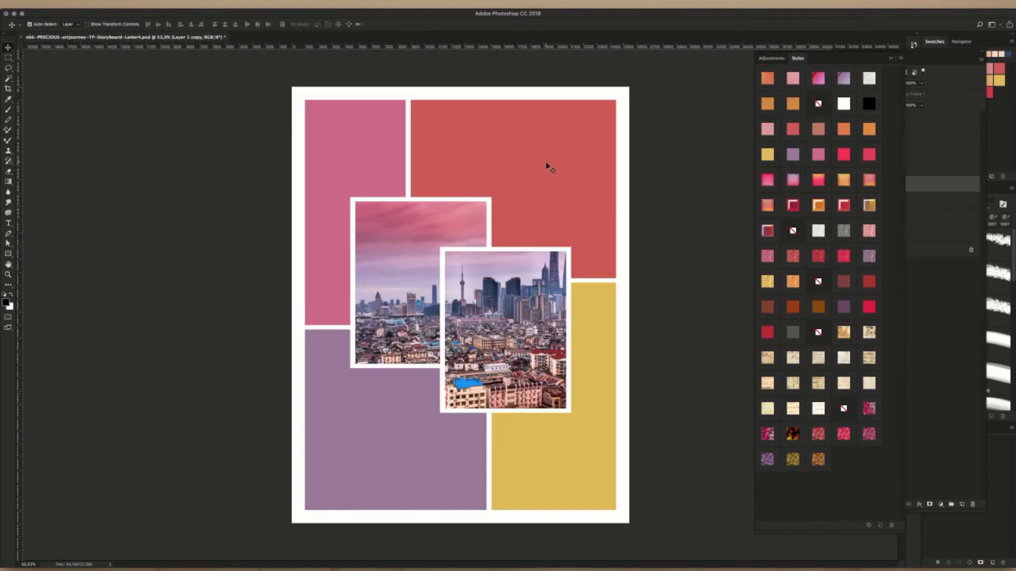
- Select the yellow block's layer in the storyboard template and move the Styles panel away from the Layers panel
left_click(580, 74)
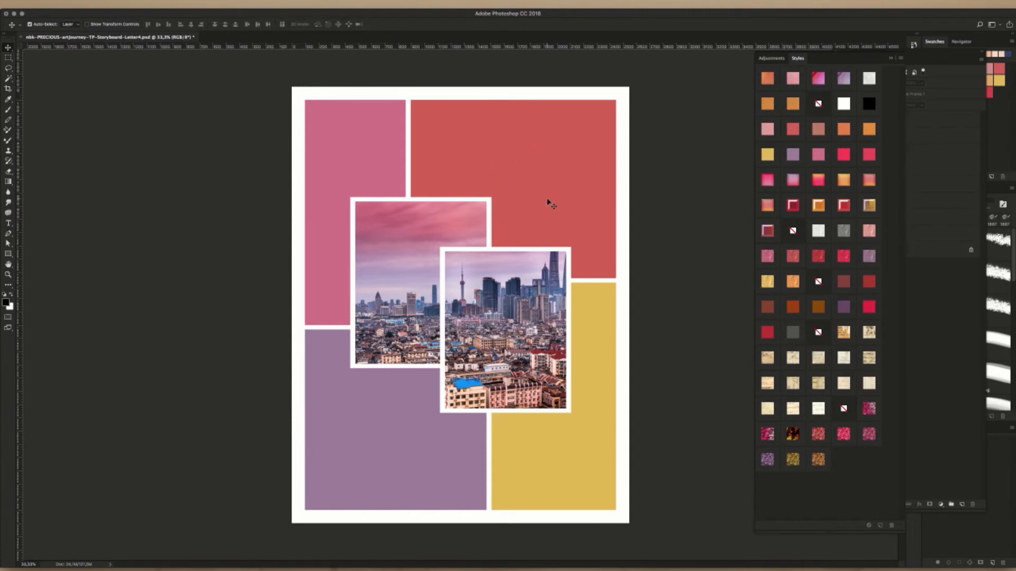
left_click(519, 306)
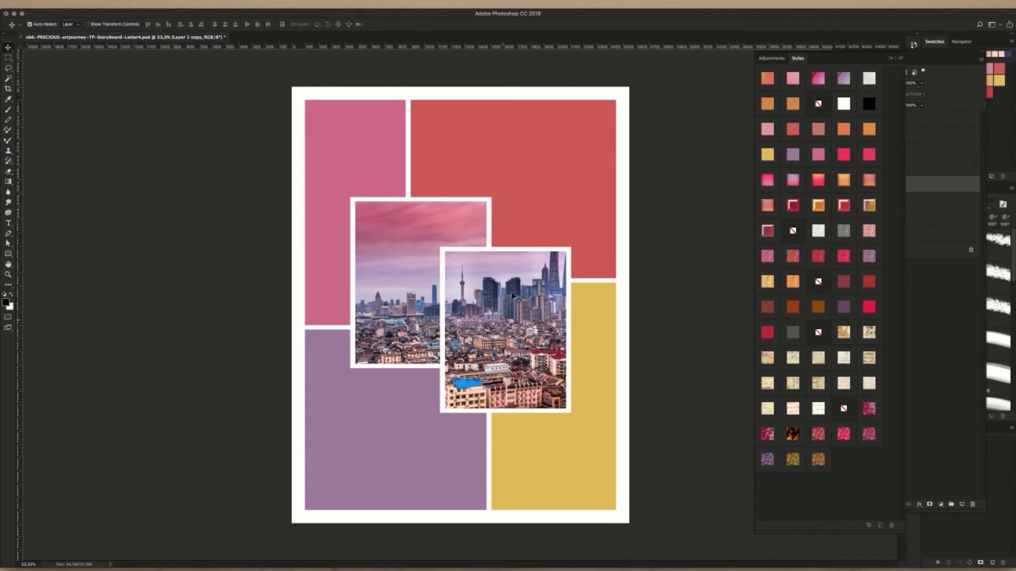
left_click(643, 82)
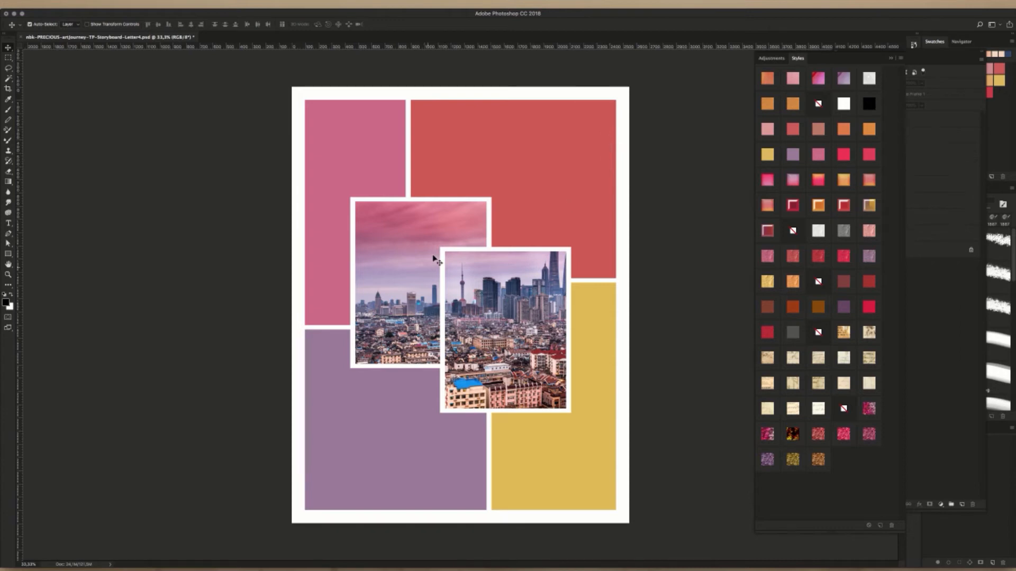
left_click(582, 167)
left_click(592, 495)
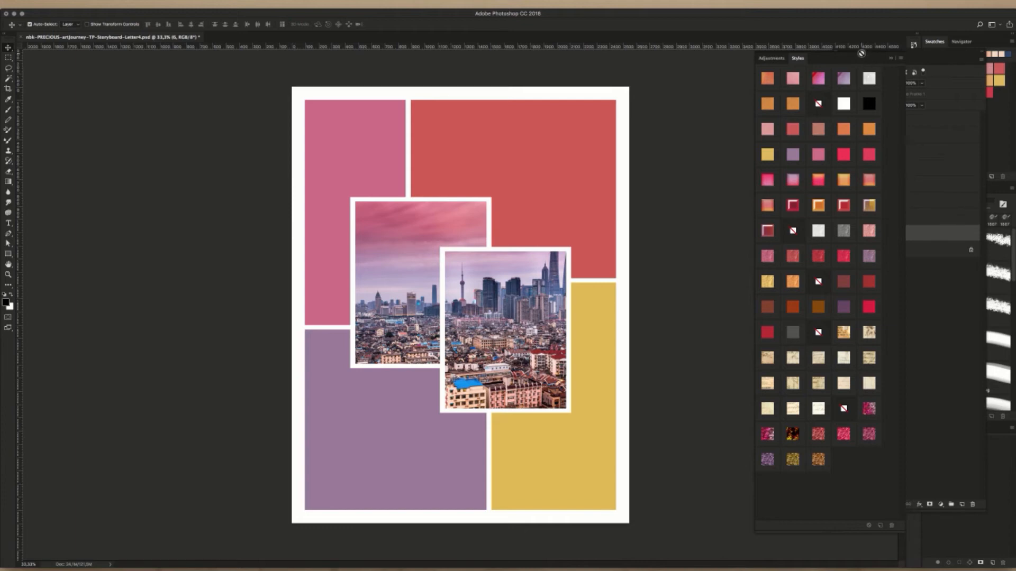
left_click_drag(861, 53, 762, 53)
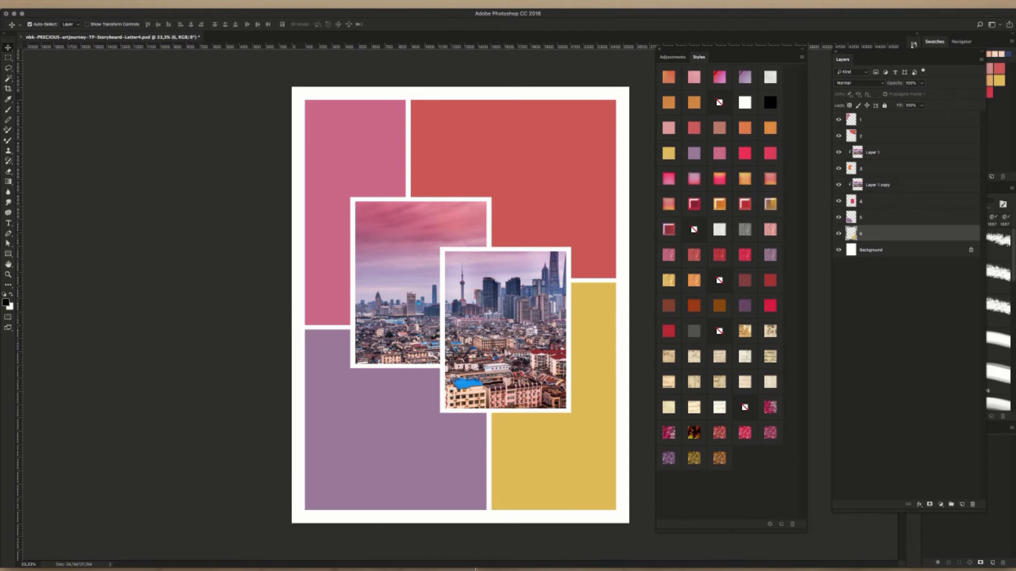
- From Bridge's nbk-PRECIOUS-ABP1 folder, open nbk-PRECIOUS-ABP1-ARTSYBIT-1.png and copy its artwork into the template directly above the yellow block's layer
left_click(417, 570)
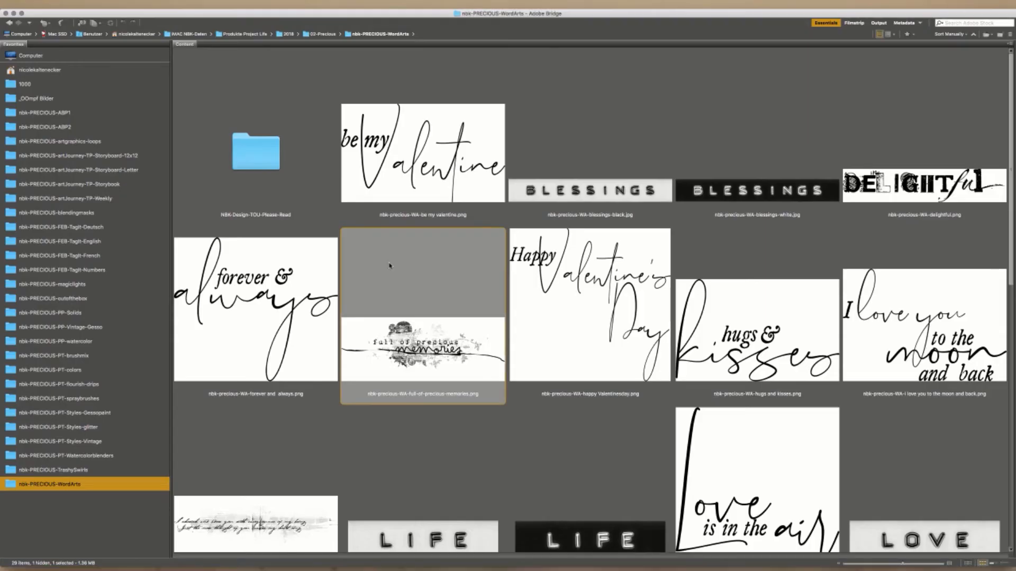
left_click(52, 113)
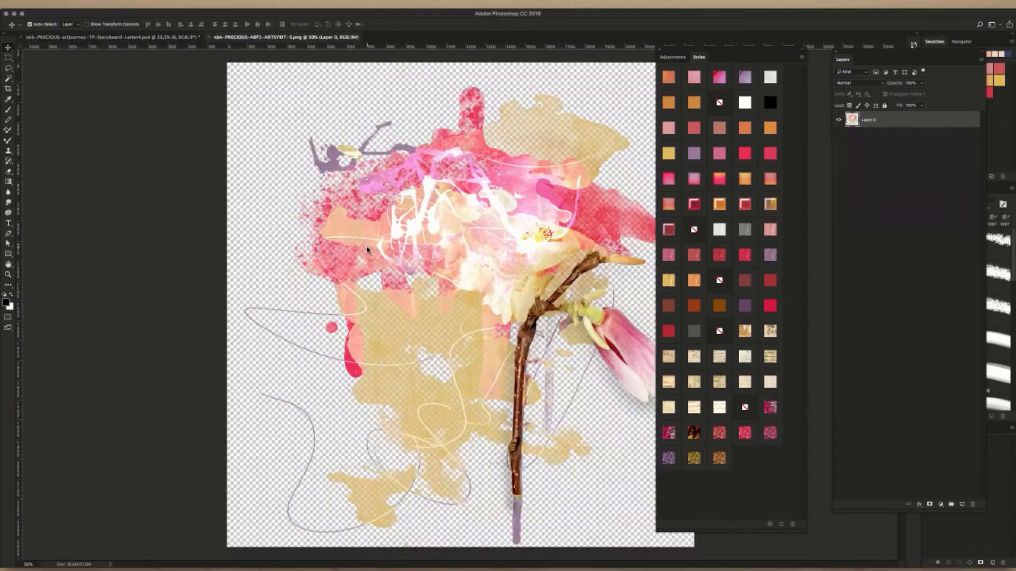
key("super+a")
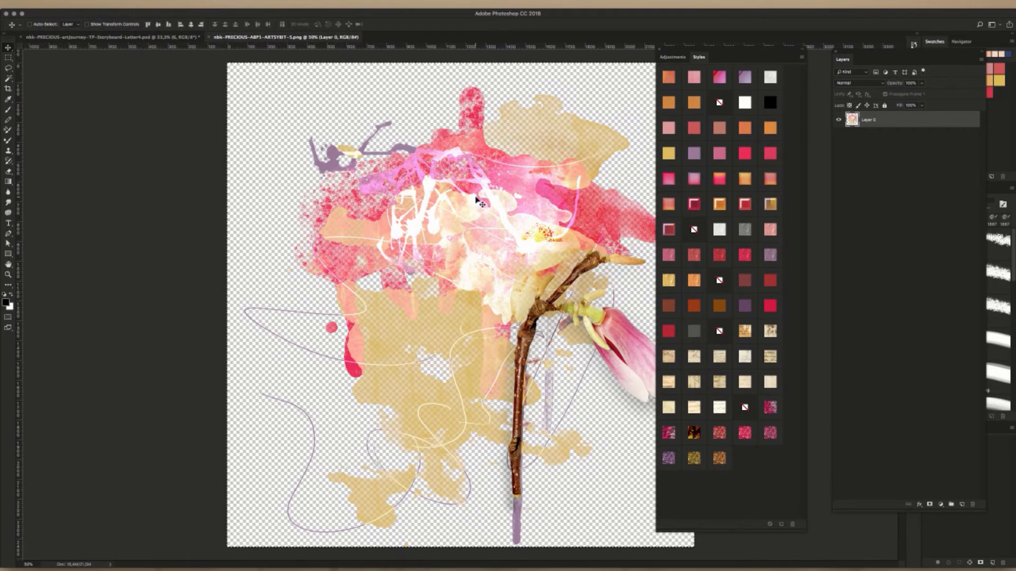
key("super+c")
key("super+w")
key("super+v")
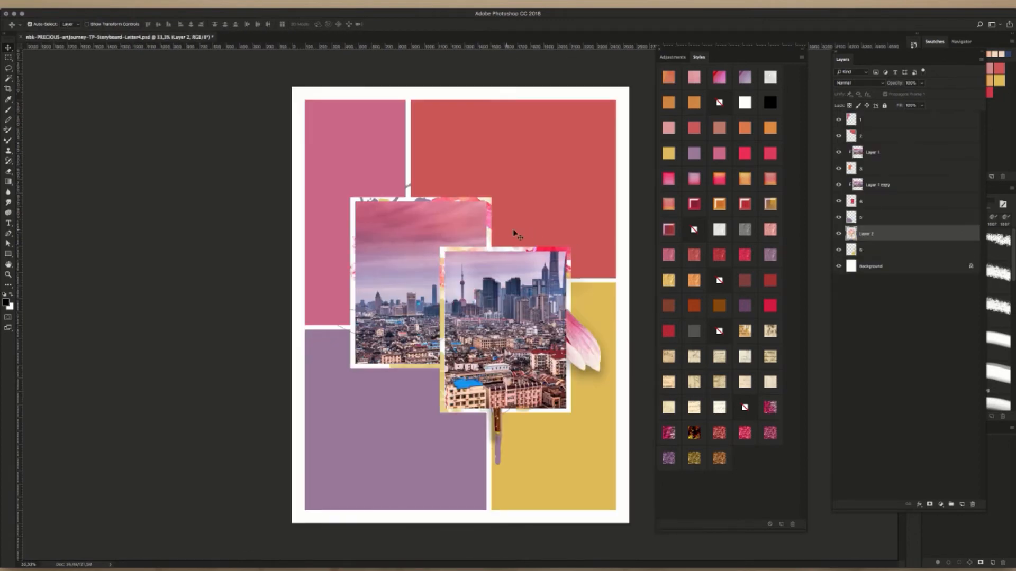
- Scale the magnolia artwork to about 88% and place it over the yellow block, with its stem reaching the page's bottom edge
left_click_drag(567, 307, 582, 357)
key("ctrl+t")
left_click_drag(643, 214, 629, 225)
left_click_drag(588, 299, 603, 319)
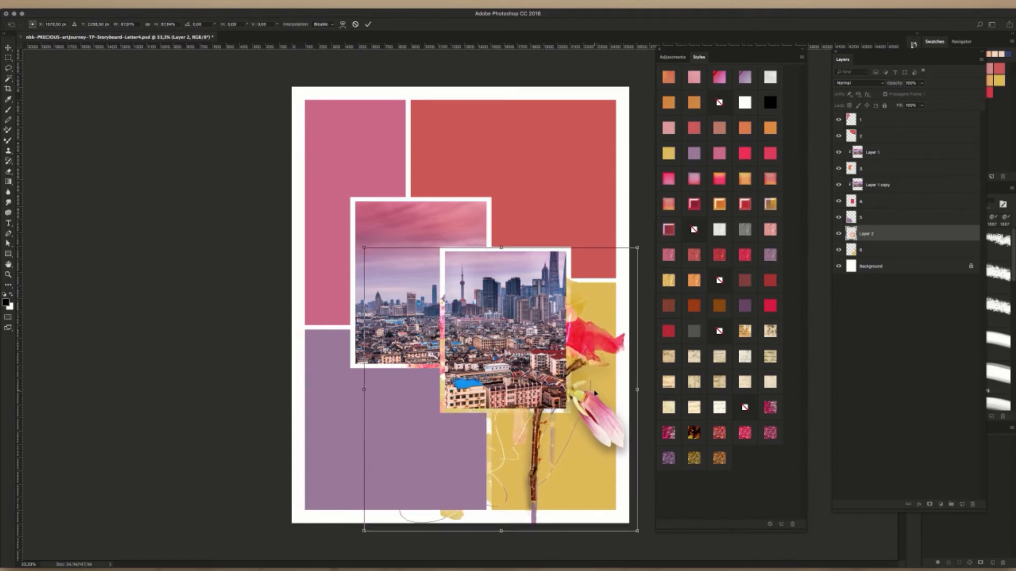
key("Return")
left_click_drag(611, 430, 603, 391)
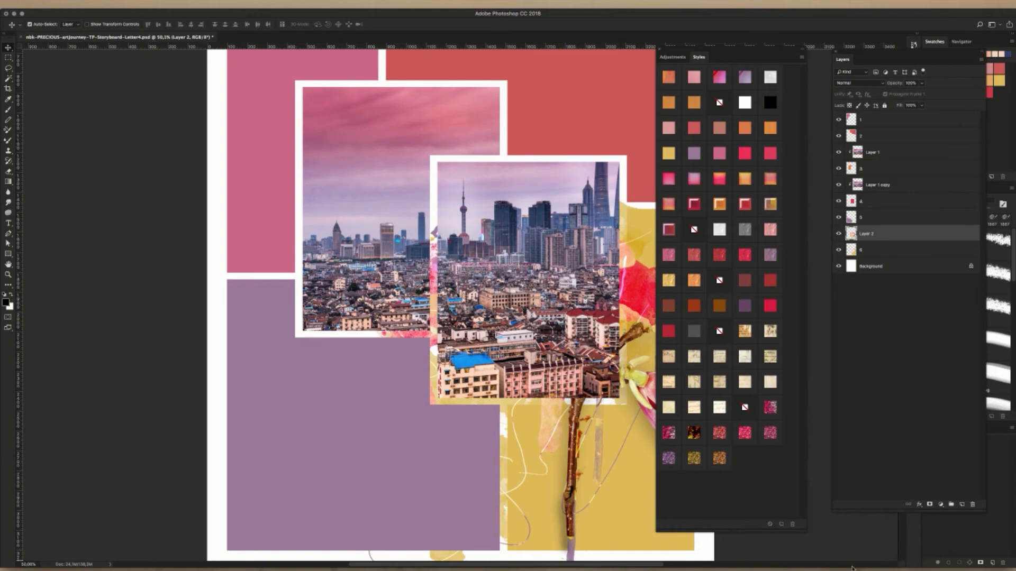
- Fit the whole page in the window and move the Styles panel clear of it
left_click(900, 564)
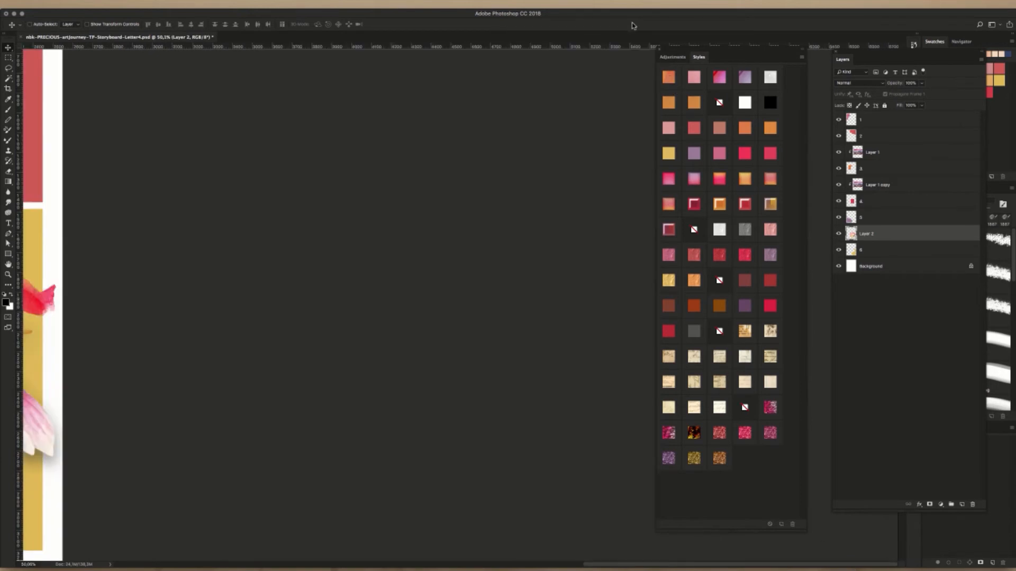
key("super+0")
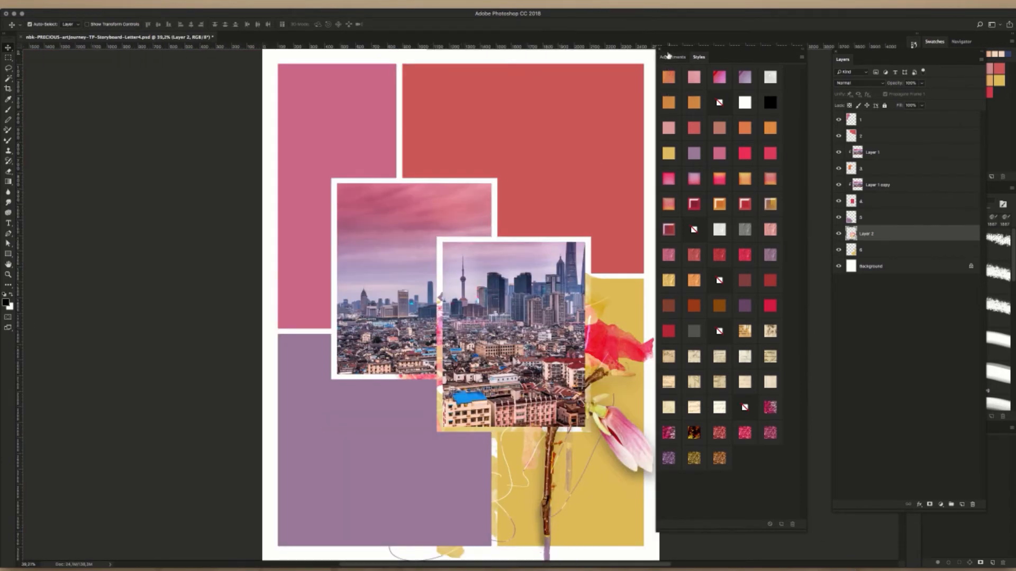
left_click_drag(669, 56, 727, 54)
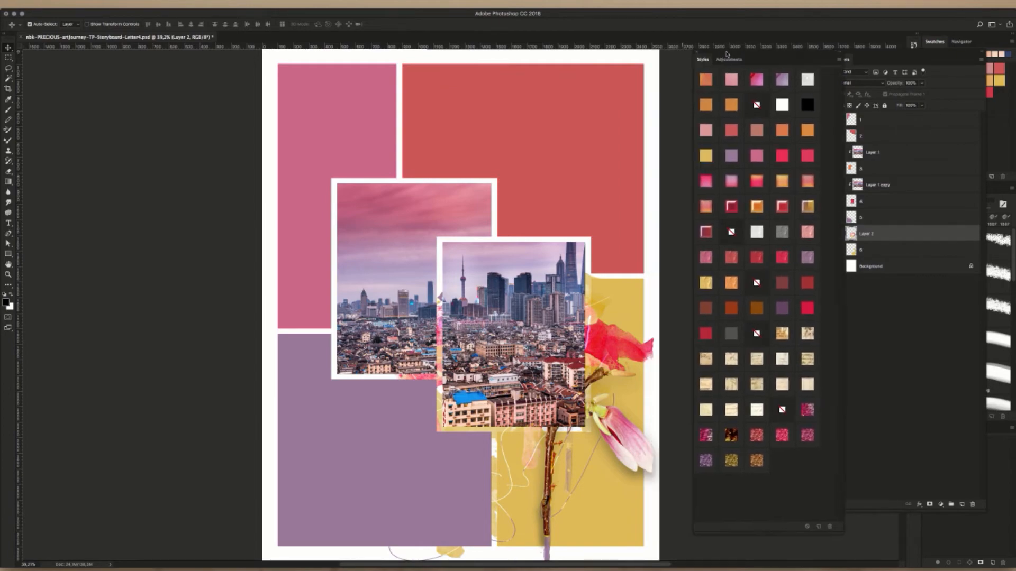
- Duplicate the magnolia artwork on Layer 2 and bring the copy to the front of all layers
scroll(663, 311, "down", 2)
scroll(663, 311, "up", 4)
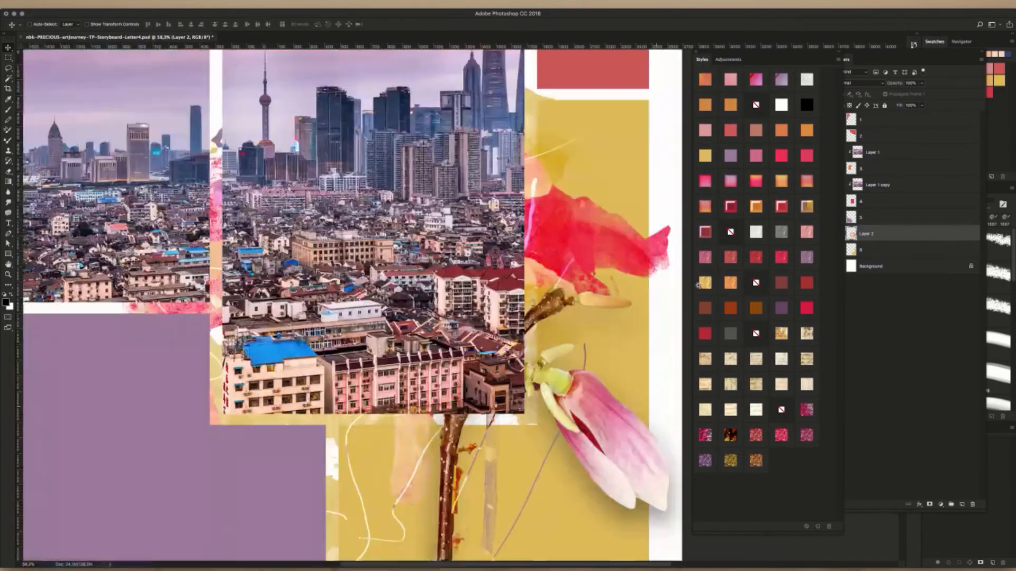
scroll(554, 325, "up", 3)
scroll(553, 325, "down", 4)
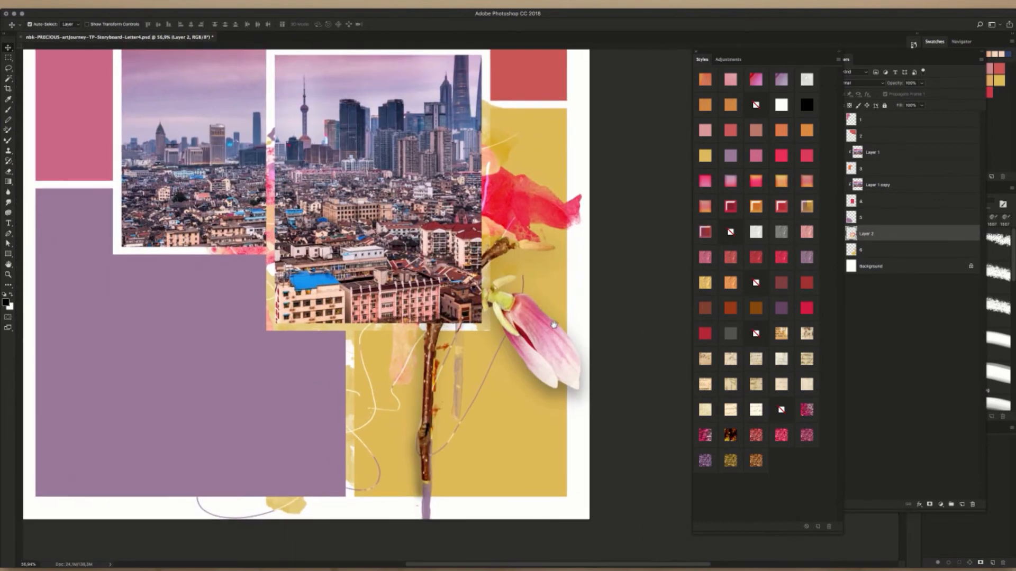
key("super+r")
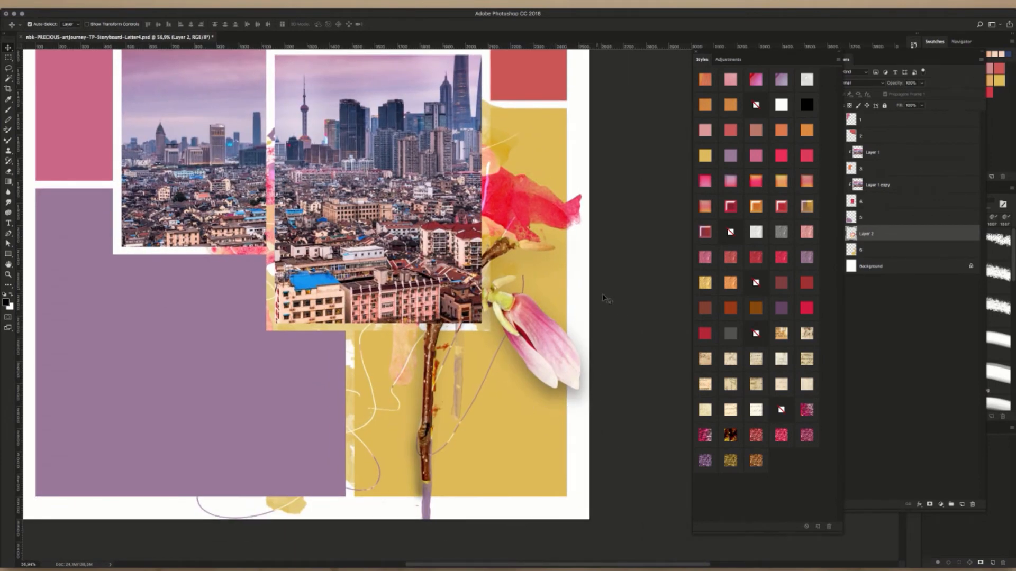
left_click_drag(529, 336, 601, 344)
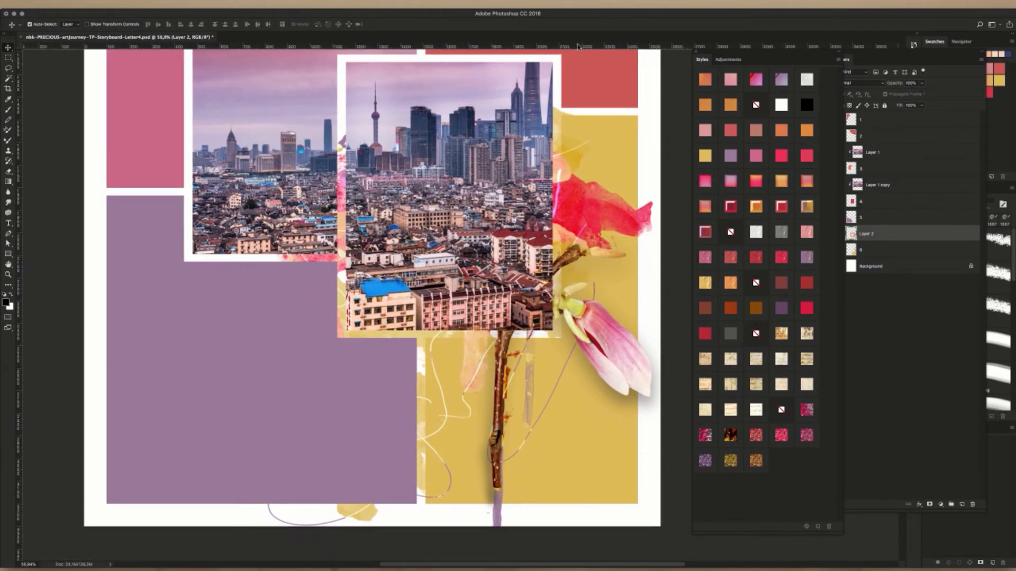
left_click(874, 239)
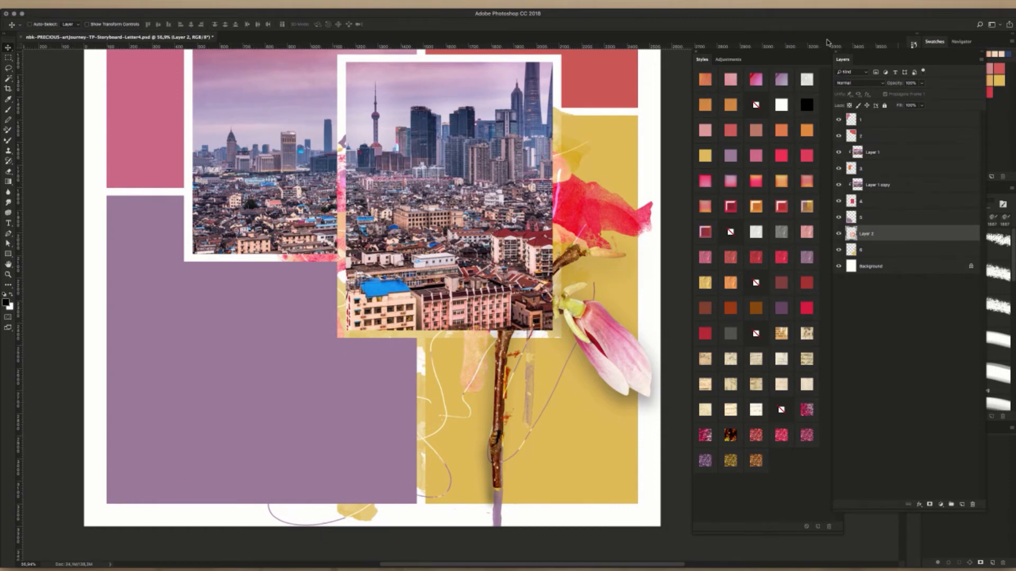
key("super+j")
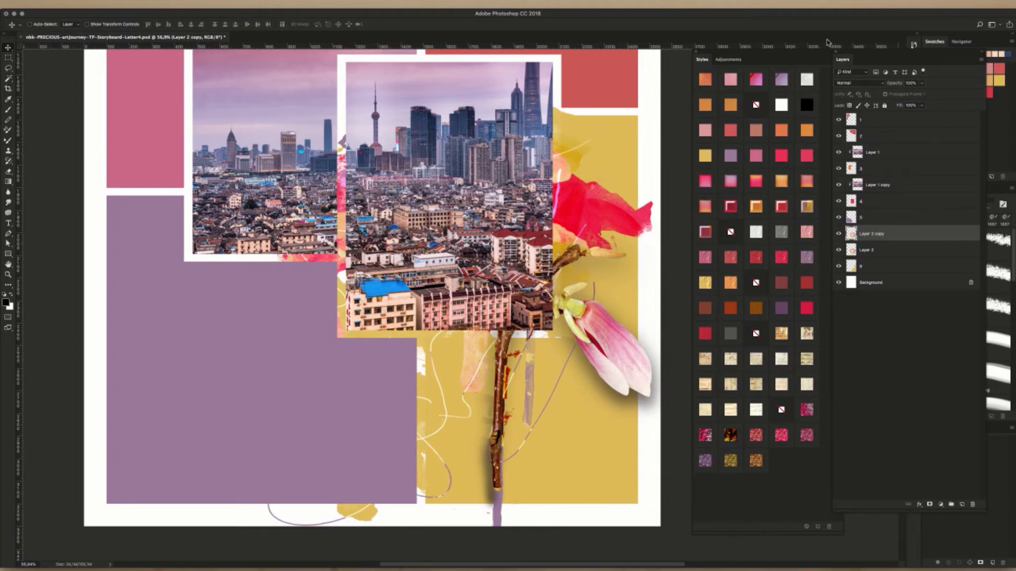
key("super+shift+bracketright")
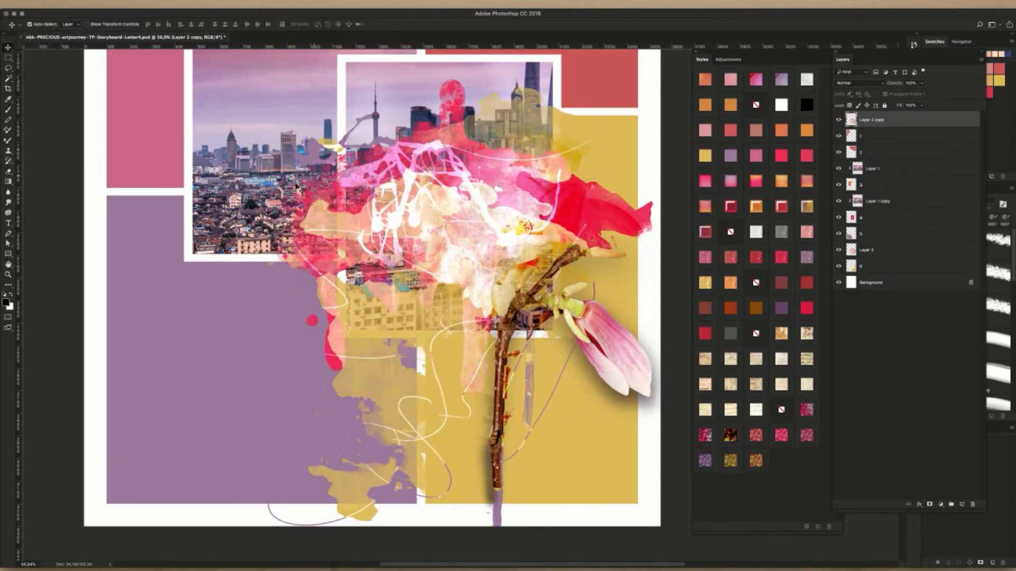
- On the magnolia copy, outline the brown branch and the green bud stem with a freehand Lasso selection
left_click(8, 77)
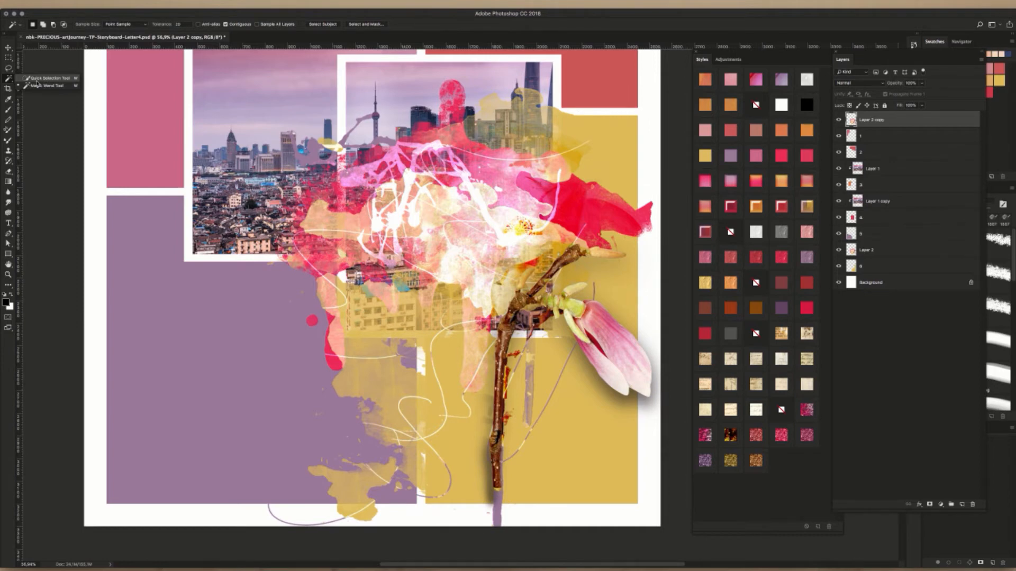
left_click(36, 85)
left_click_drag(529, 311, 553, 236)
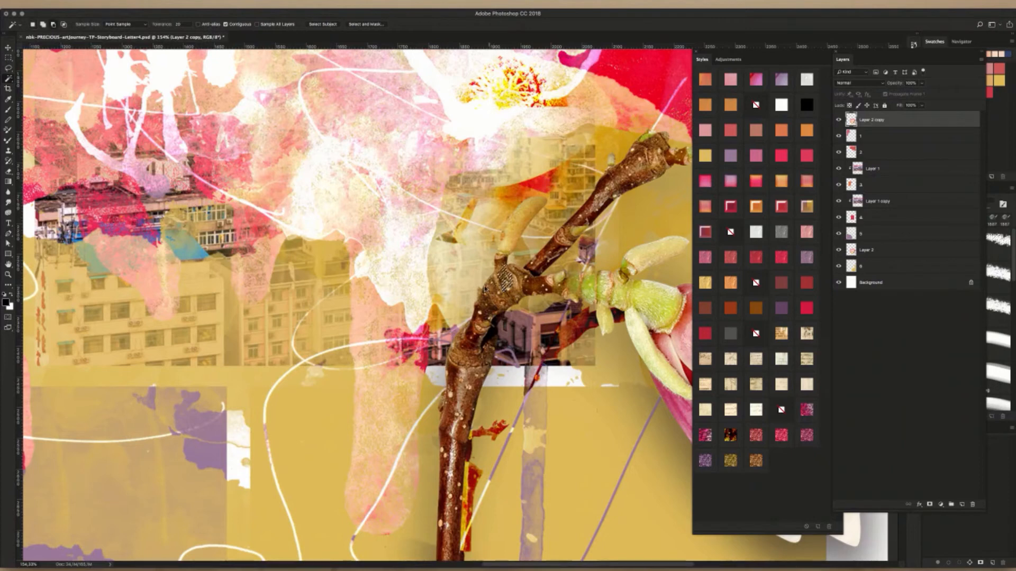
left_click(8, 68)
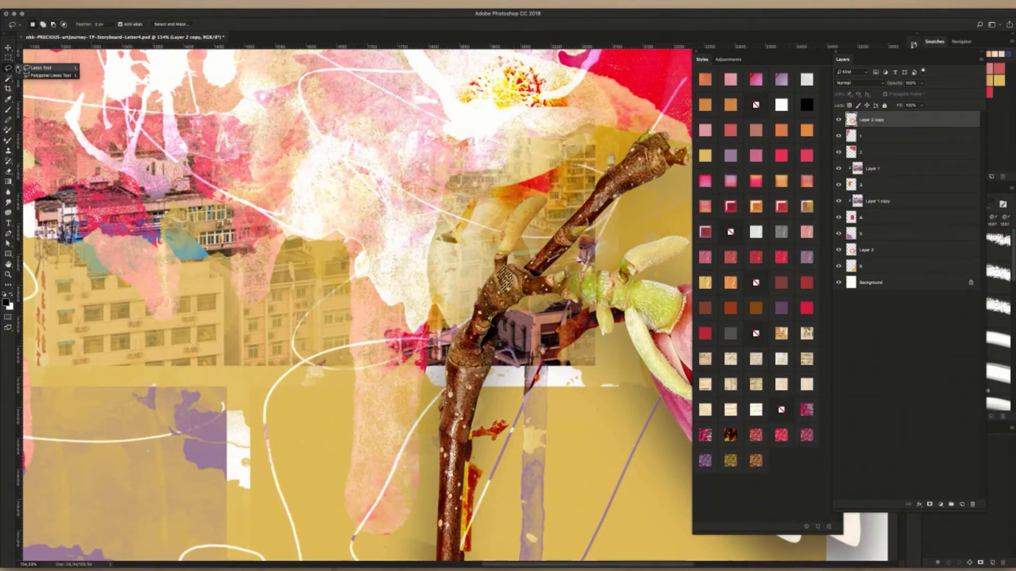
left_click(37, 68)
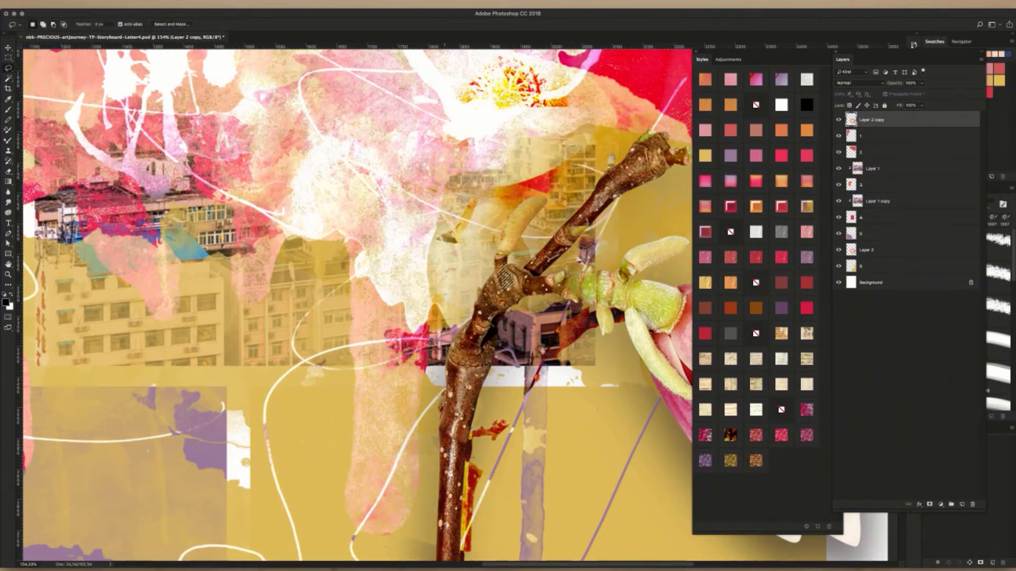
left_click_drag(442, 467, 442, 417)
mouse_move(449, 374)
left_mouse_down()
mouse_move(498, 257)
mouse_move(553, 236)
mouse_move(616, 174)
mouse_move(633, 194)
mouse_move(595, 223)
left_mouse_up()
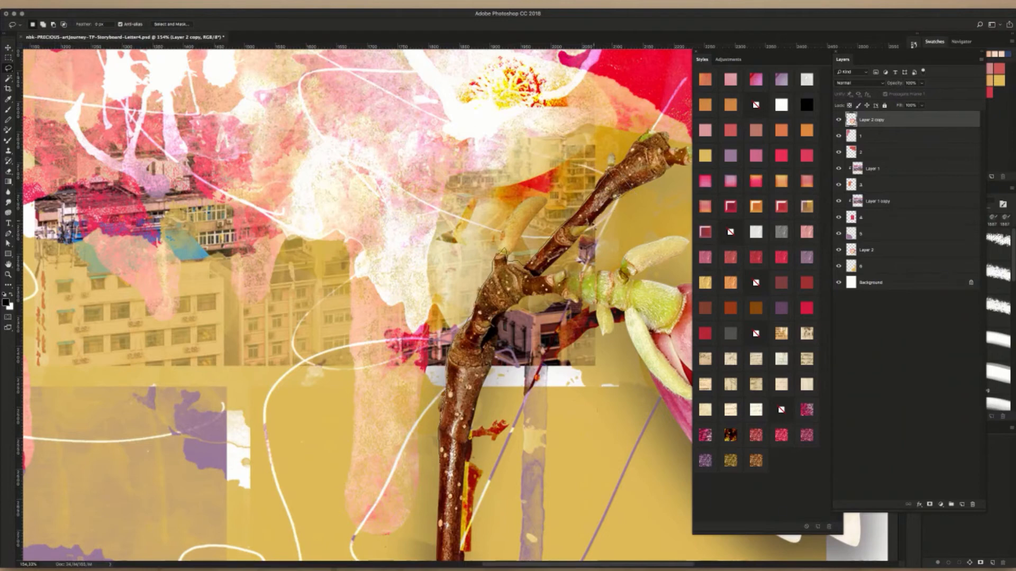
left_click_drag(555, 263, 539, 285)
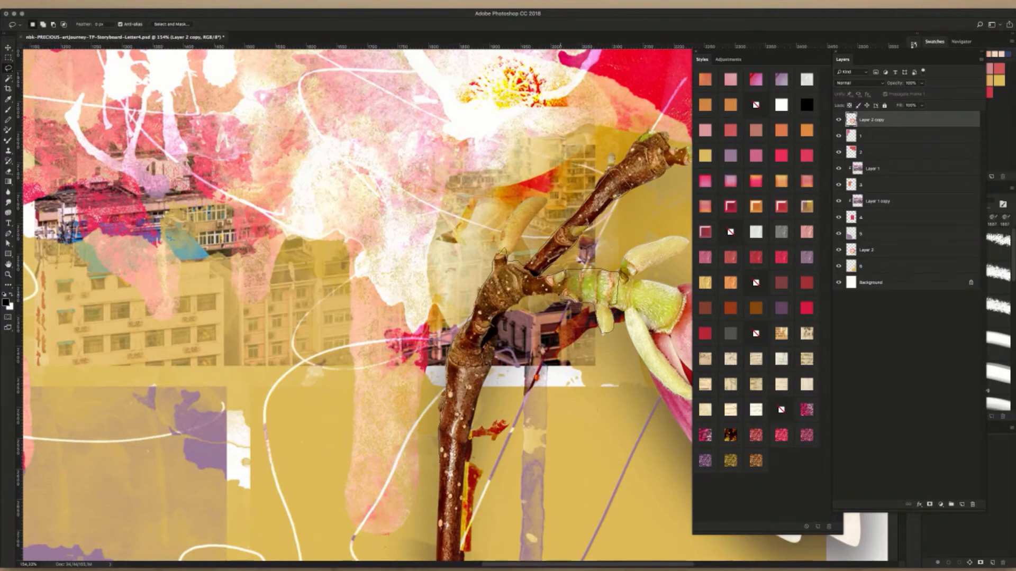
mouse_move(522, 301)
left_mouse_down()
mouse_move(499, 330)
mouse_move(456, 465)
left_mouse_up()
right_click(517, 300)
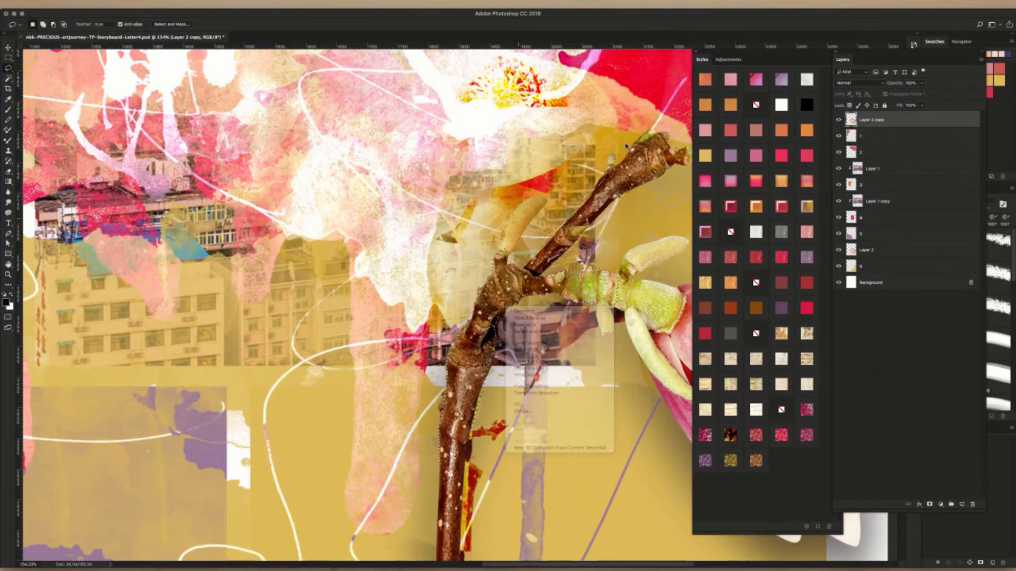
right_click(501, 312)
left_click(578, 226)
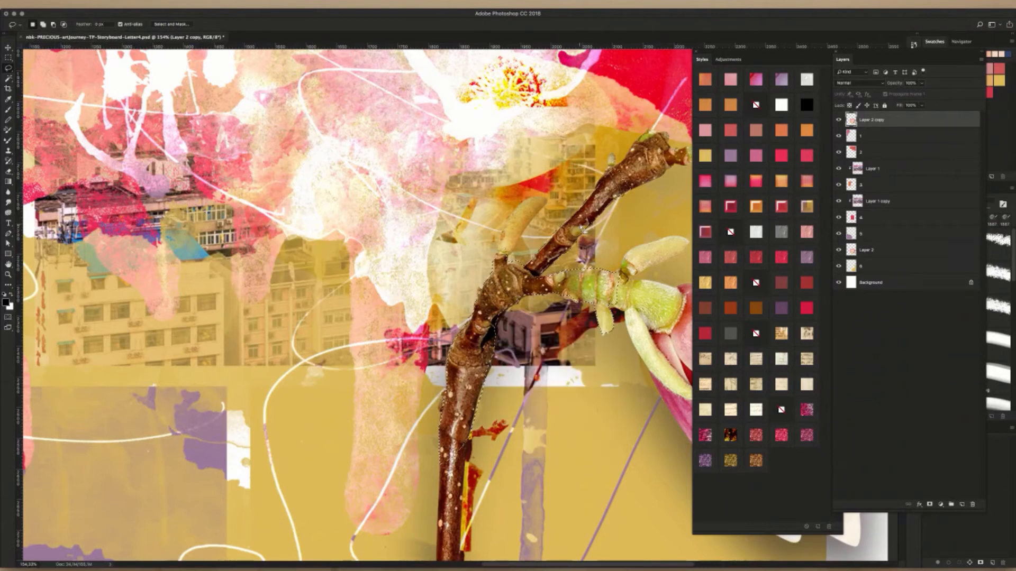
- Mask Layer 2 copy to the lassoed branch so only that part overlaps the photo, and fit the page in the window
left_click(930, 506)
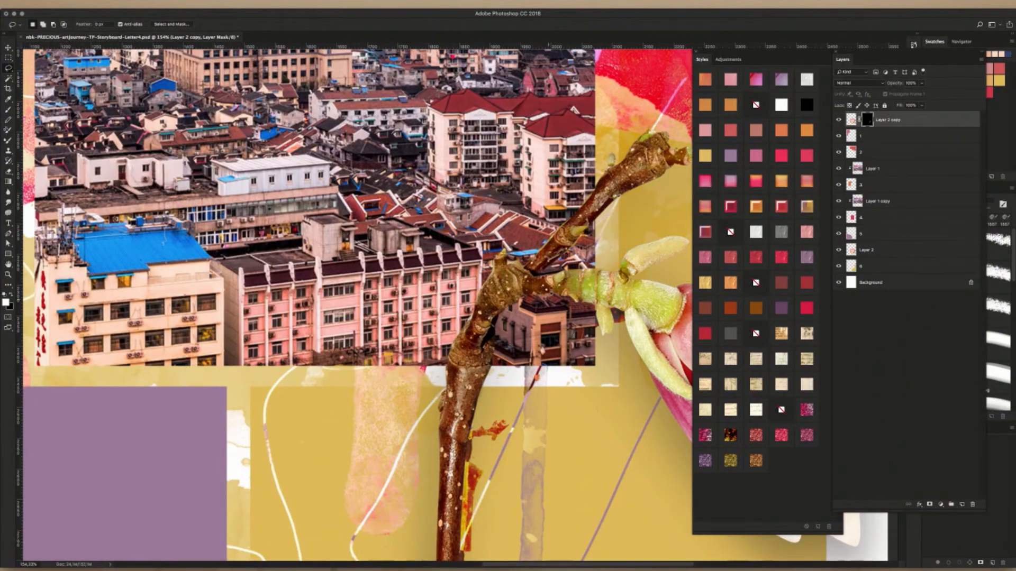
key("super+0")
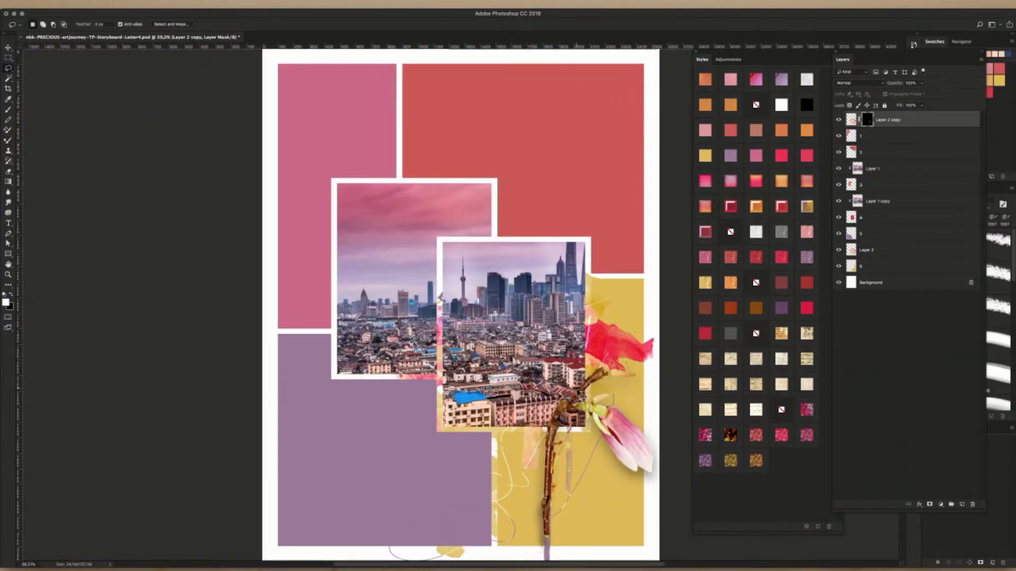
scroll(577, 389, "up", 5)
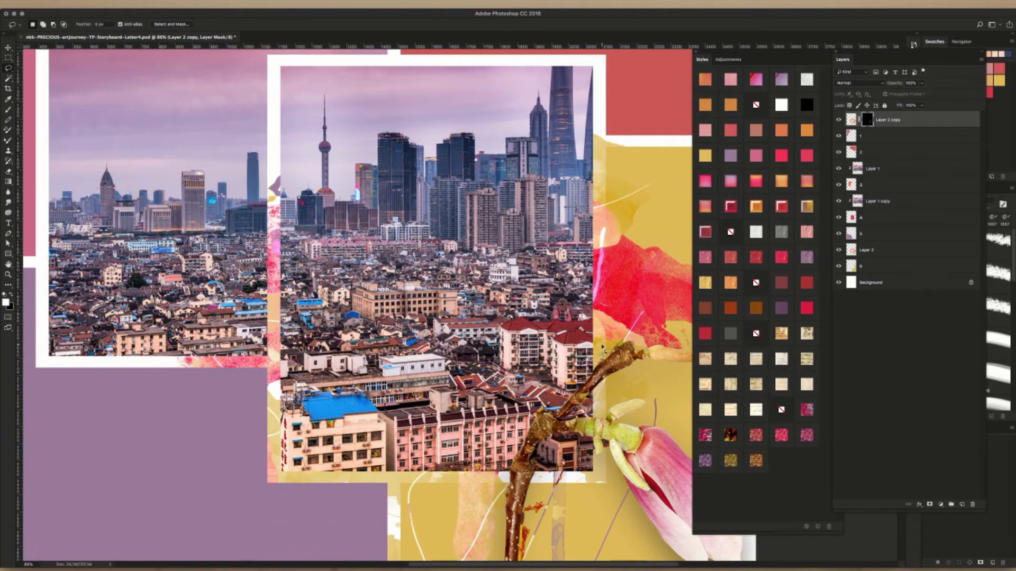
key("ctrl+0")
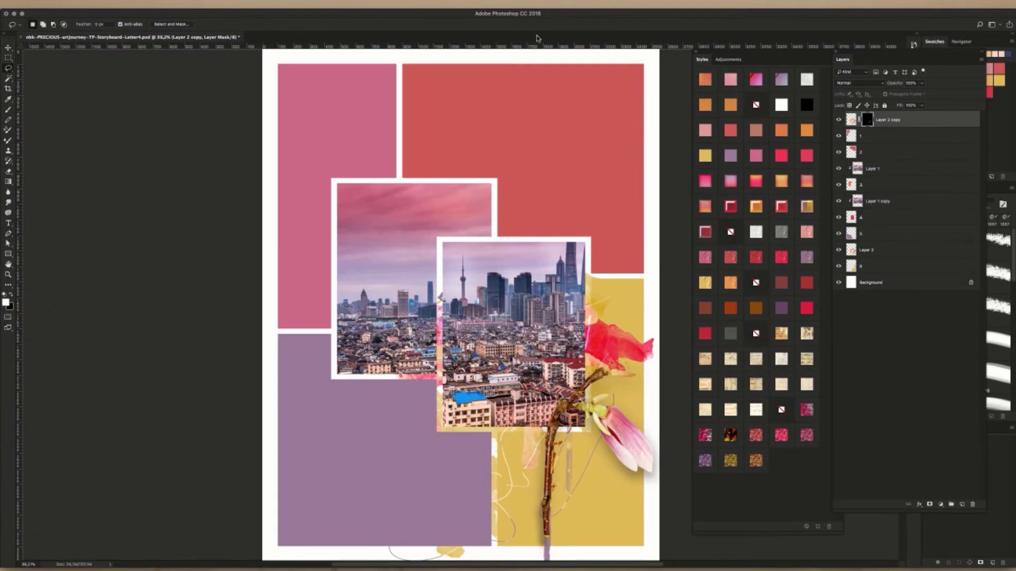
scroll(608, 273, "down", 2)
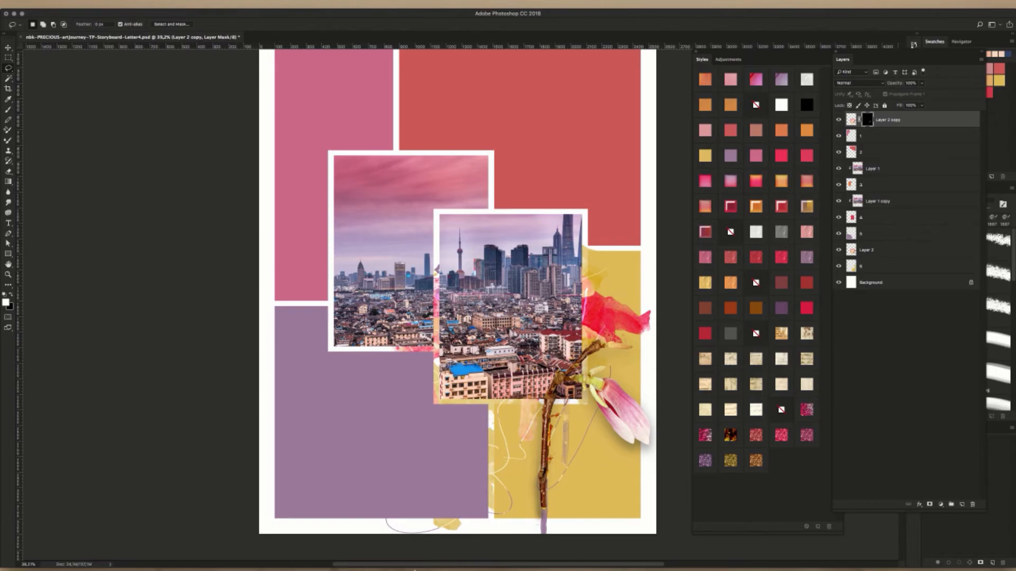
- From Bridge's nbk-PRECIOUS-ABP1 folder, open nbk-PRECIOUS-ABP1-ARTSYBIT-3.png and copy its artwork into the template directly above the yellow block's layer
left_click(419, 567)
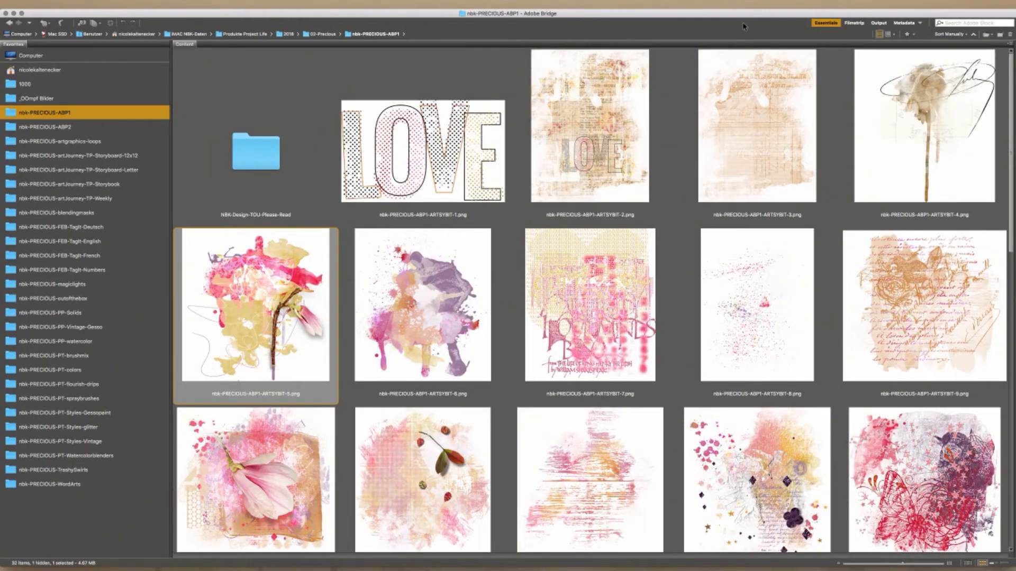
double_click(774, 129)
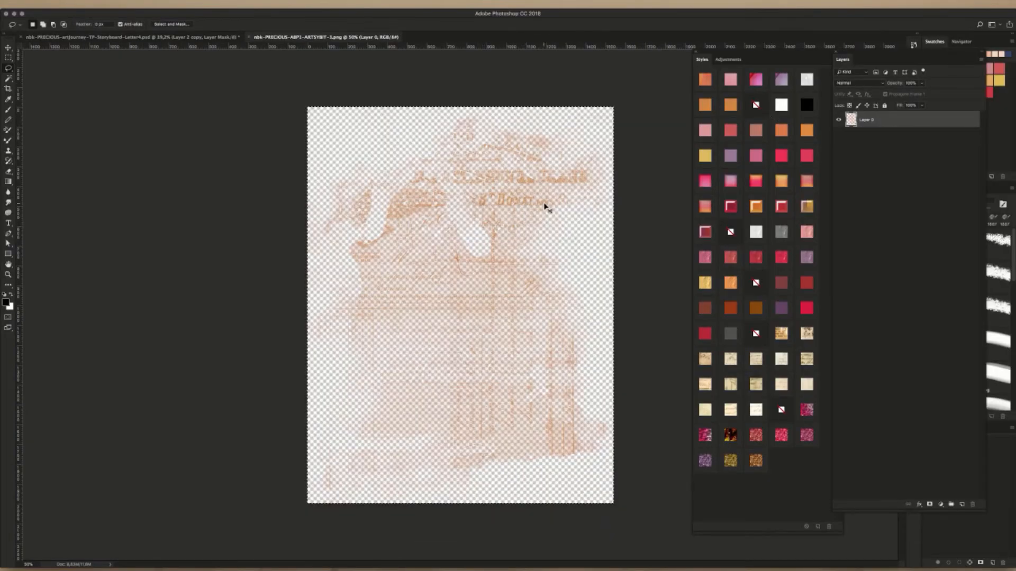
key("super+w")
left_click(884, 266)
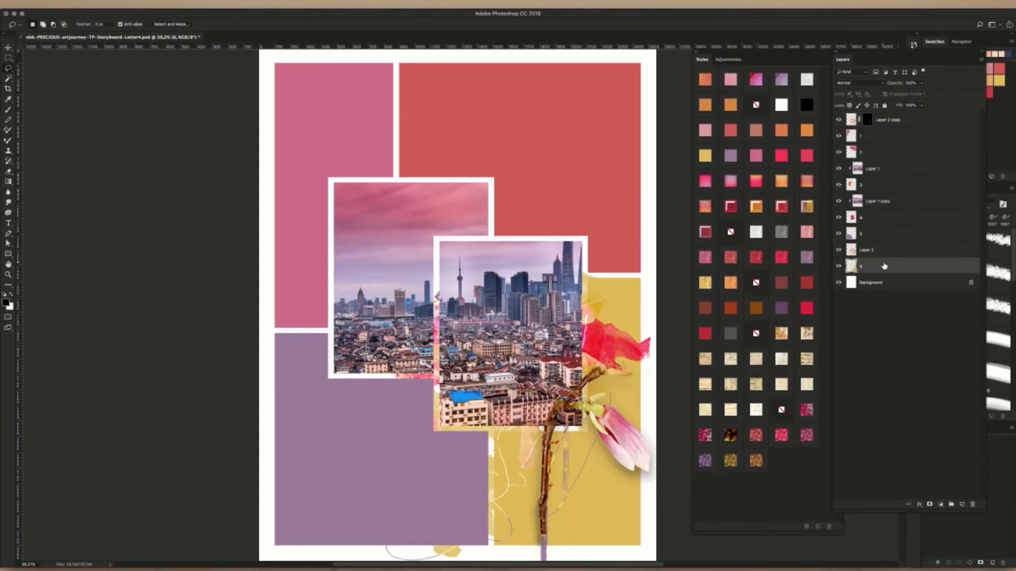
key("super+v")
- Fully lock both cityscape photo layers, Layer 1 copy and Layer 1
left_click(878, 201)
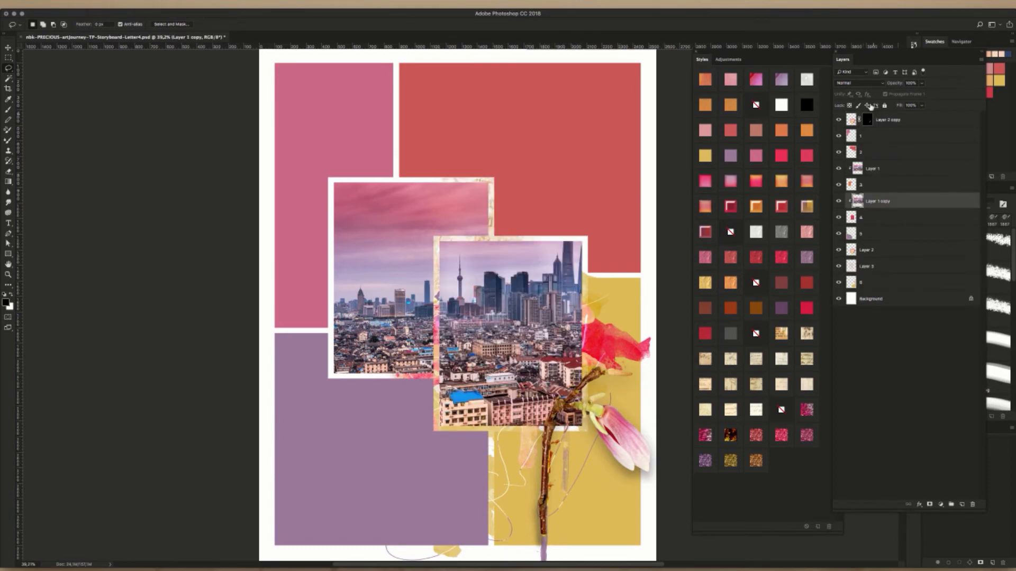
left_click(884, 106)
left_click(876, 168)
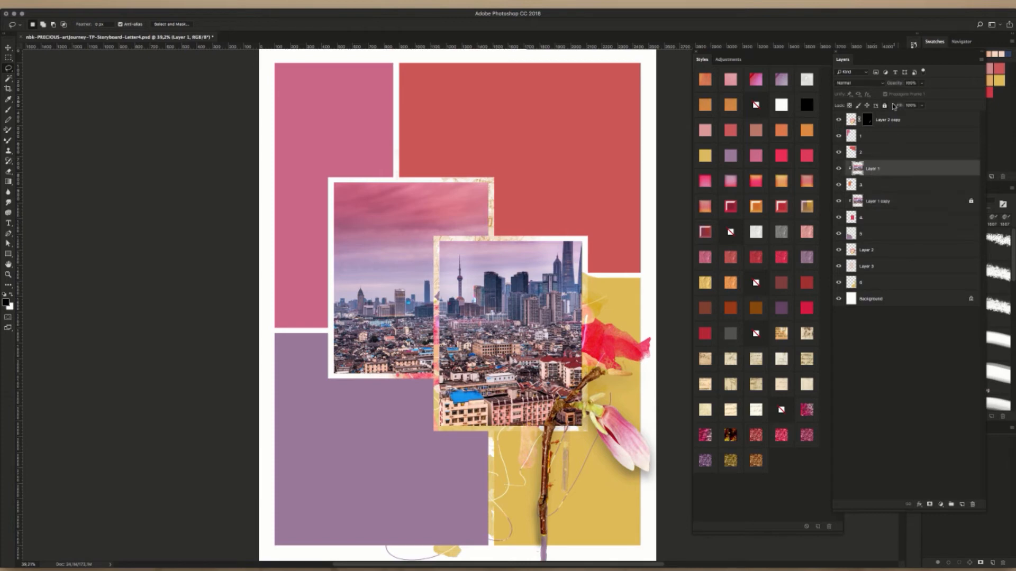
left_click(884, 106)
- Place the pasted texture on Layer 3 over the yellow block and clip it to that block
left_click(874, 266)
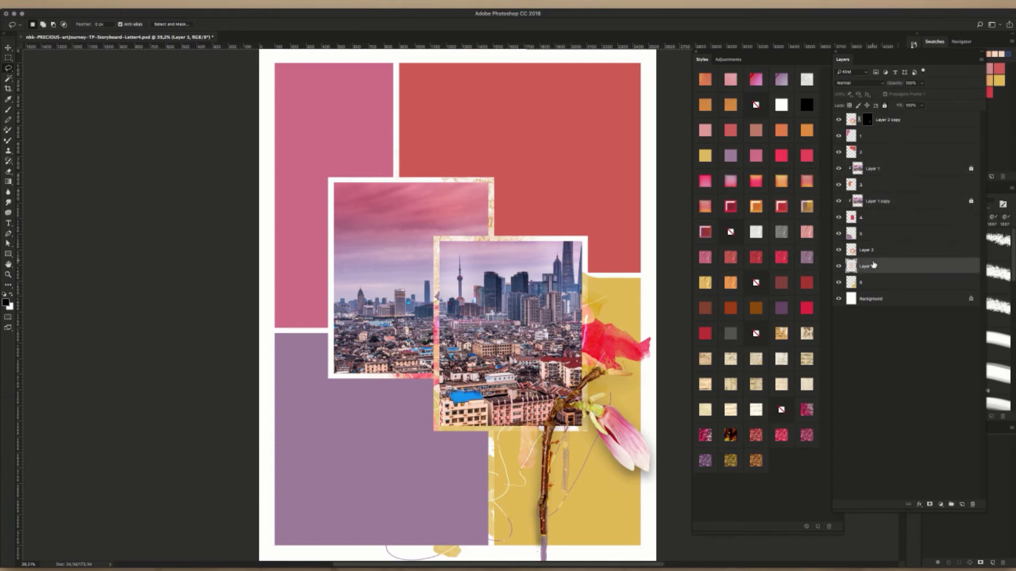
key("ctrl+t")
left_click_drag(475, 284, 580, 391)
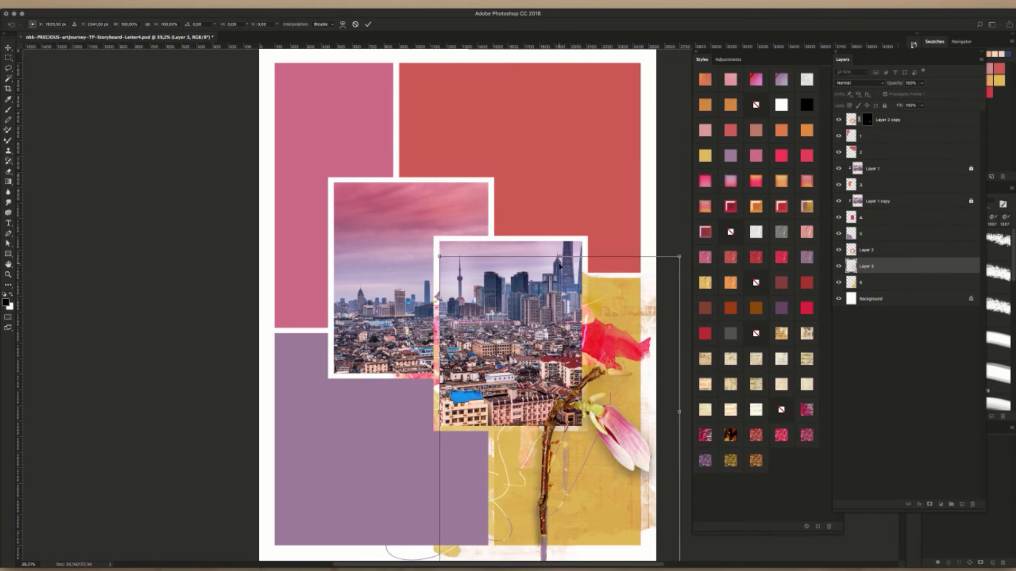
key("Return")
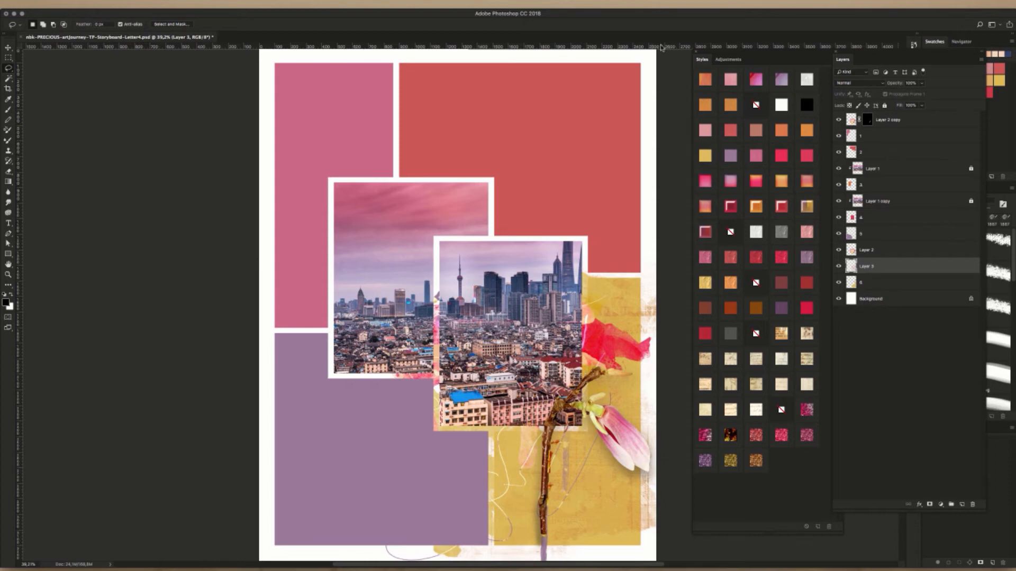
key("super+alt+g")
- With a rectangular selection along the photo frames' outer edge, mask Layer 2 to hide the magnolia artwork over the white frames
left_click(10, 48)
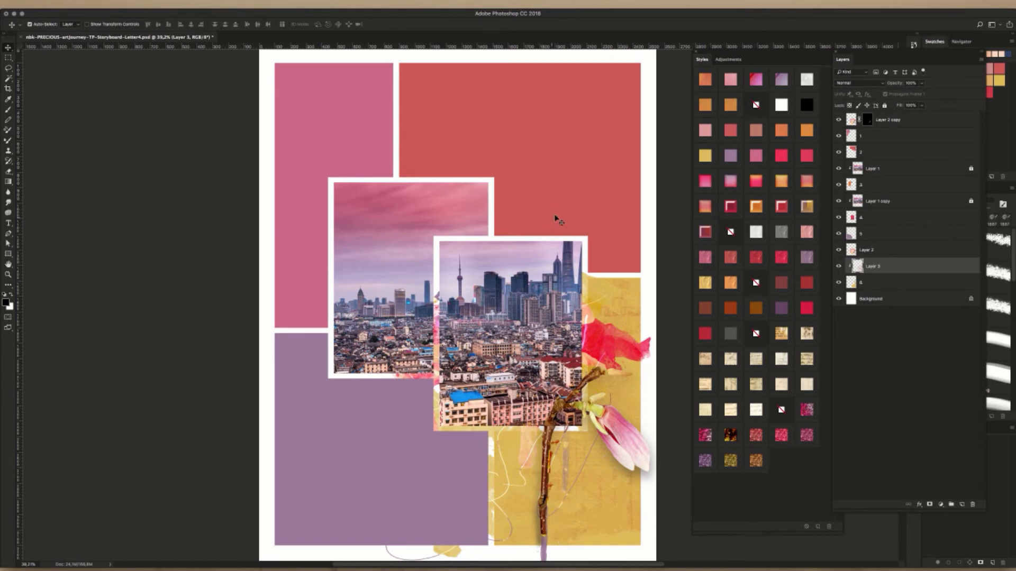
left_click(580, 103)
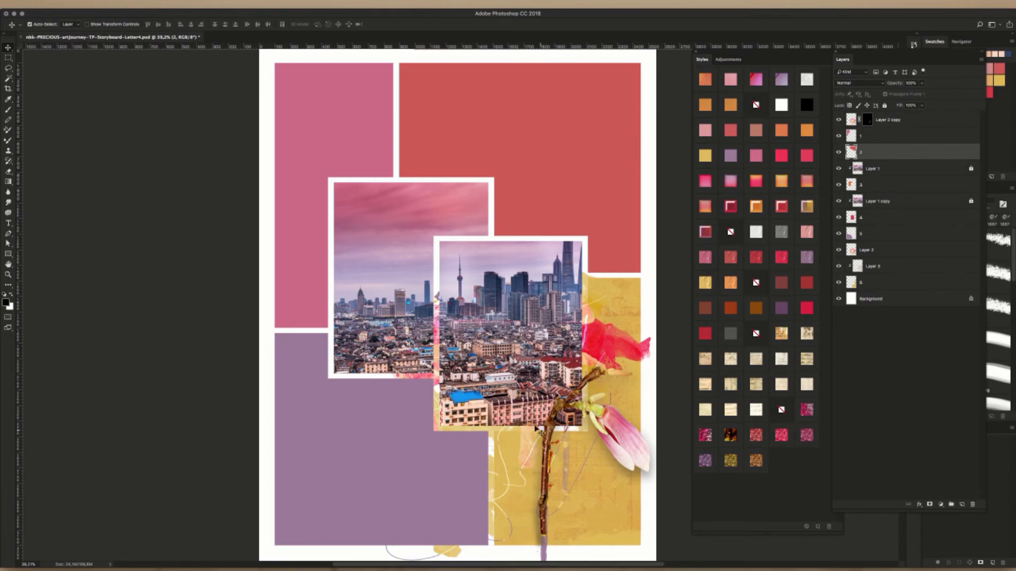
left_click(531, 335, "super")
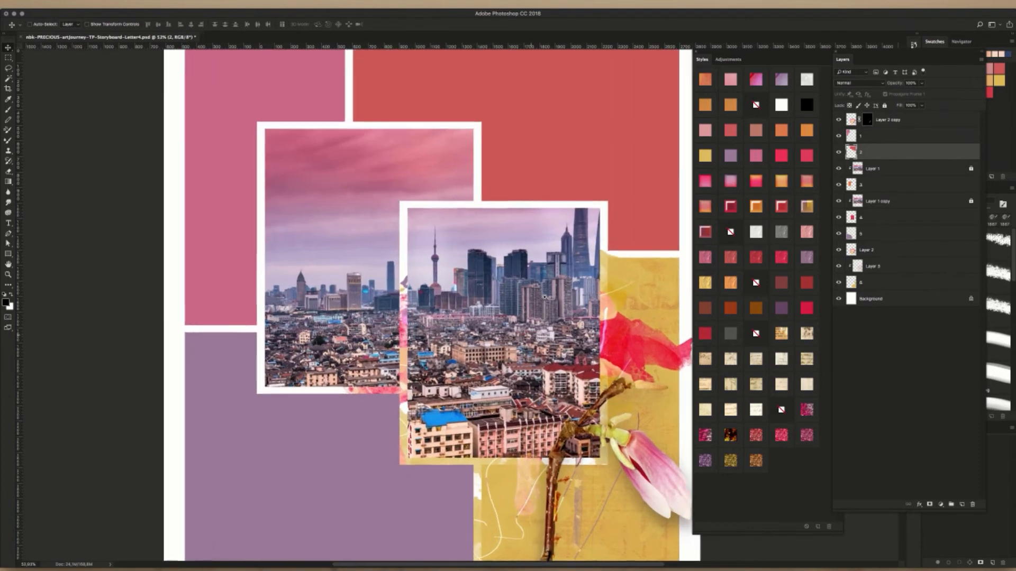
left_click_drag(565, 286, 533, 229)
key("super+r")
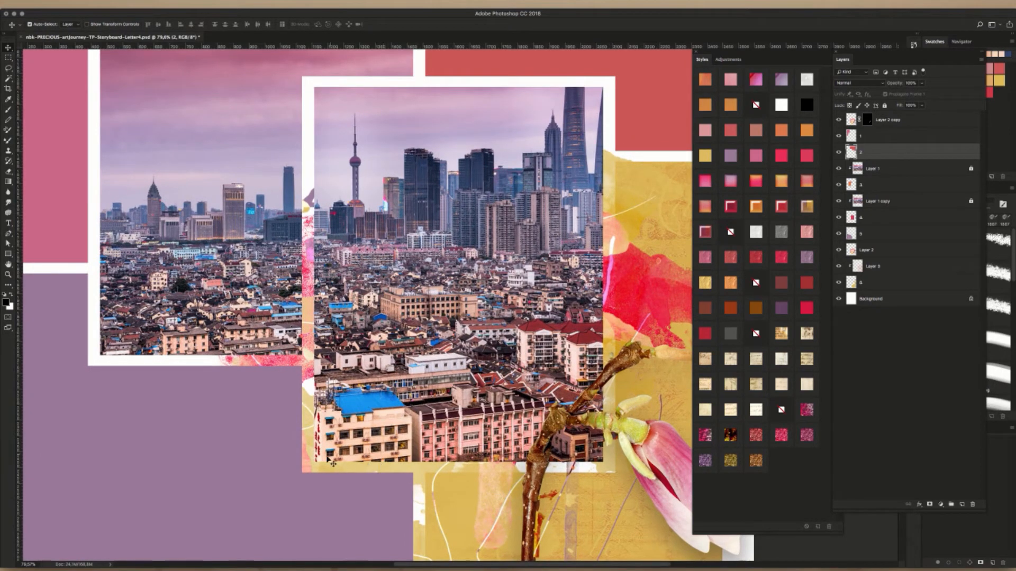
left_click(8, 57)
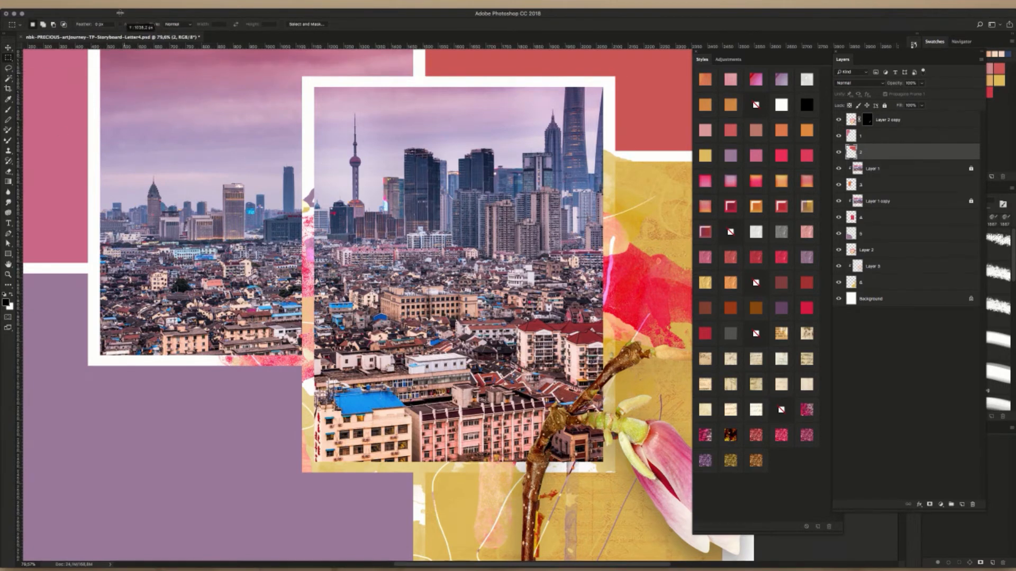
left_click_drag(102, 52, 615, 472)
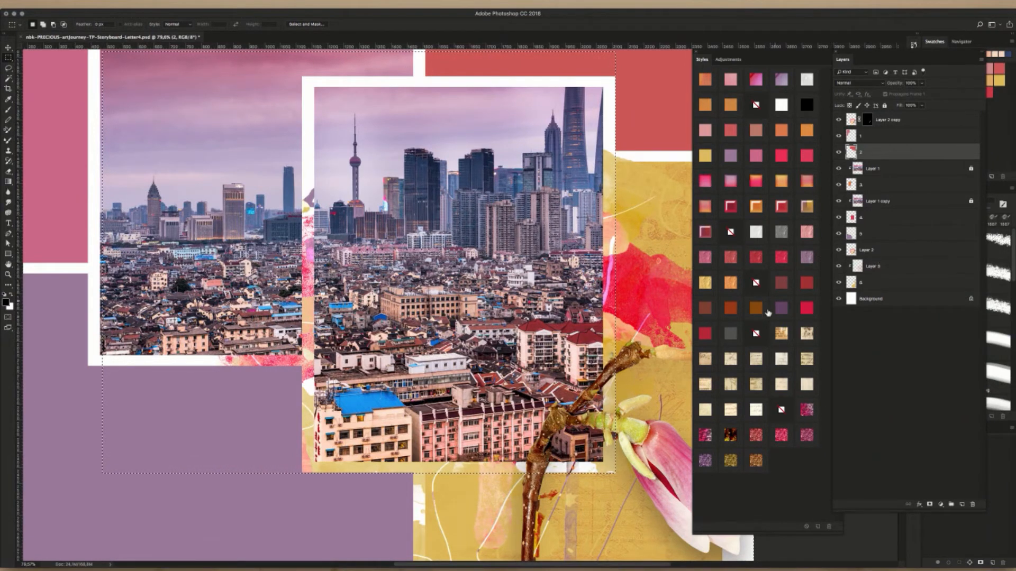
left_click(866, 251)
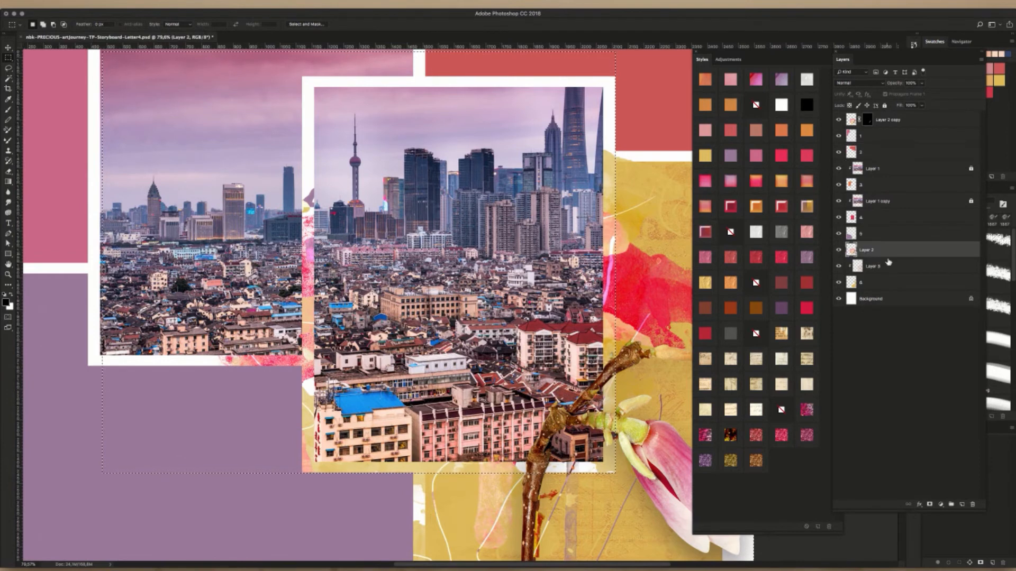
left_click(930, 505)
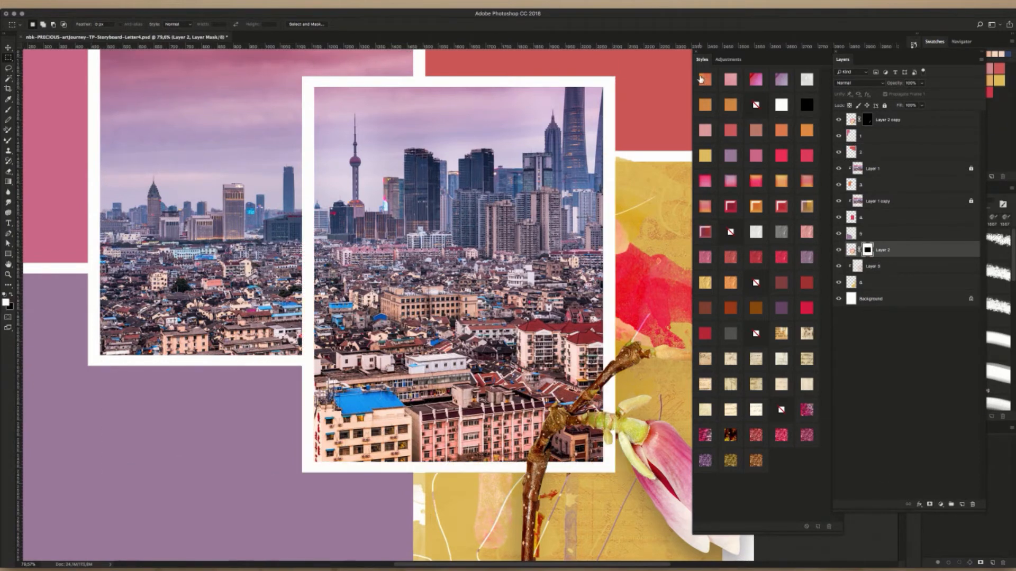
key("super+0")
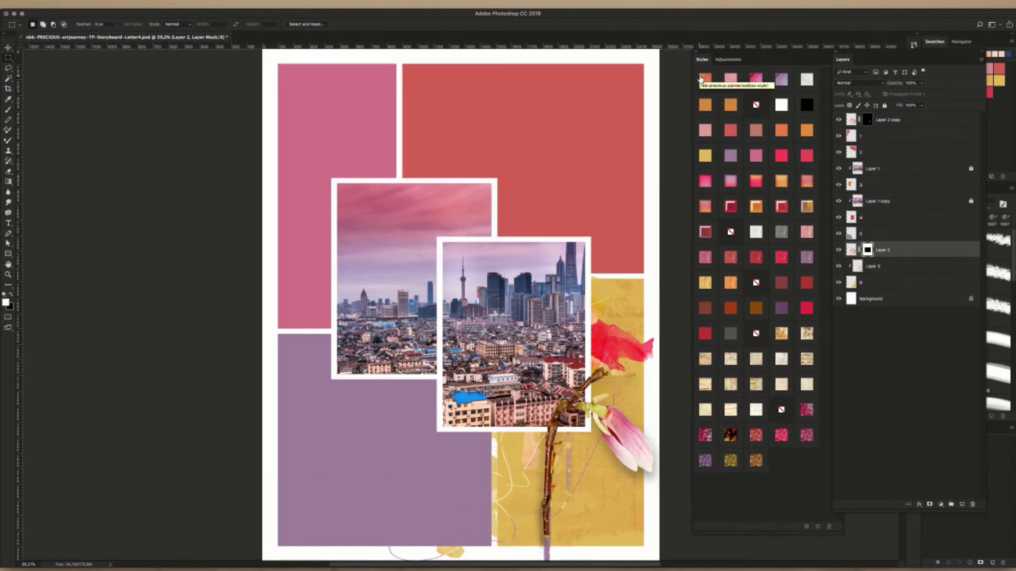
- Extend Layer 2's mask over the purple block and the page margin beneath it, and clear the selection
left_click_drag(316, 262, 497, 559)
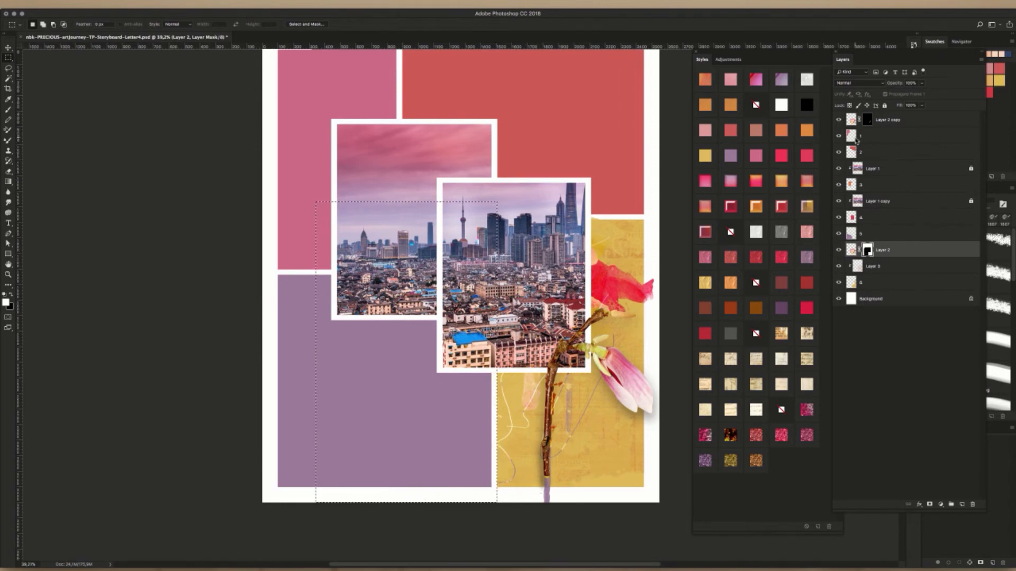
key("Delete")
key("super+d")
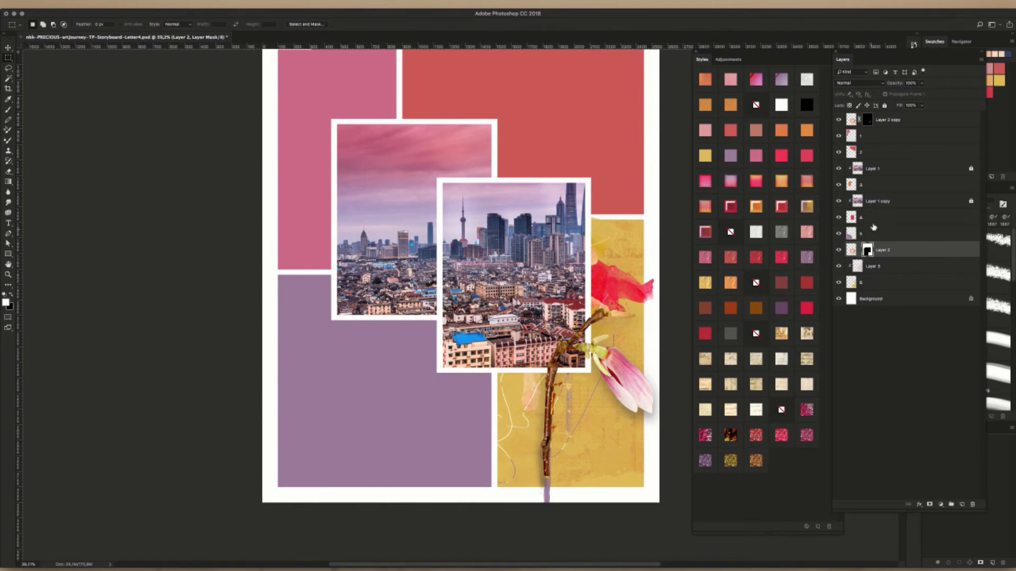
- Link Layer 2 with Layer 2 copy and shift the magnolia artwork slightly right within its masks
left_click(915, 128)
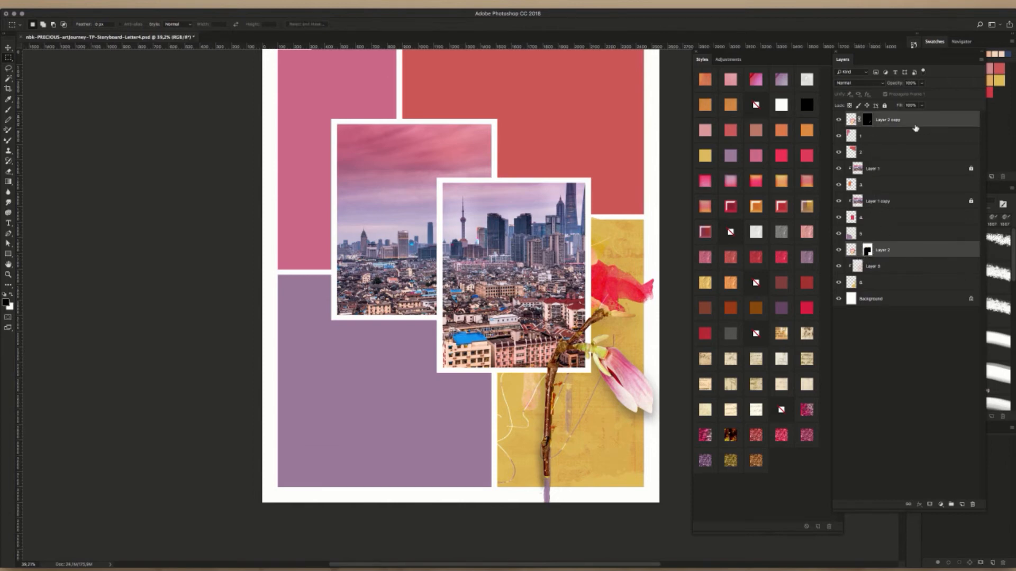
left_click(908, 505)
left_click(9, 48)
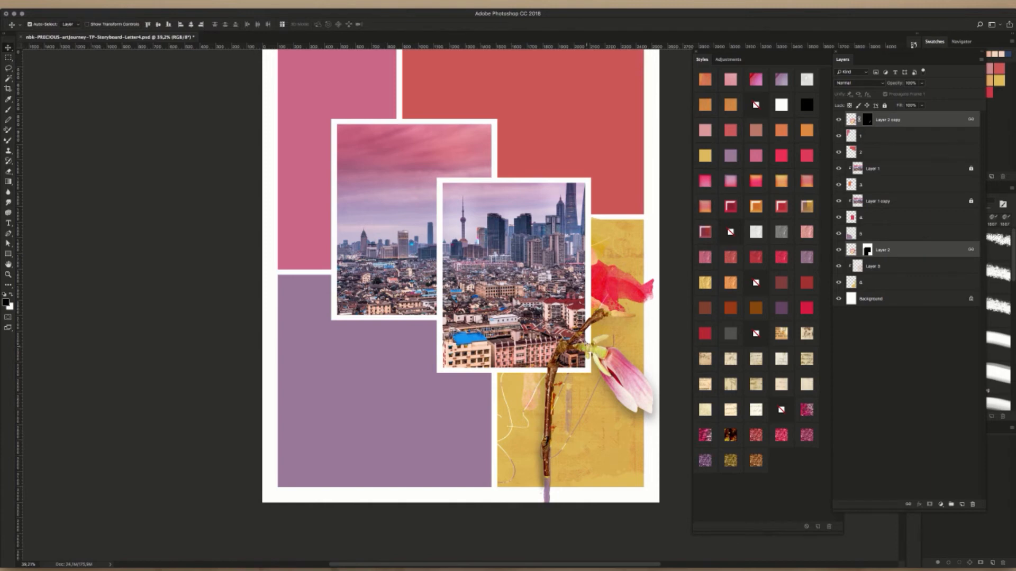
mouse_move(586, 346)
left_mouse_down()
mouse_move(577, 345)
mouse_move(603, 345)
left_mouse_up()
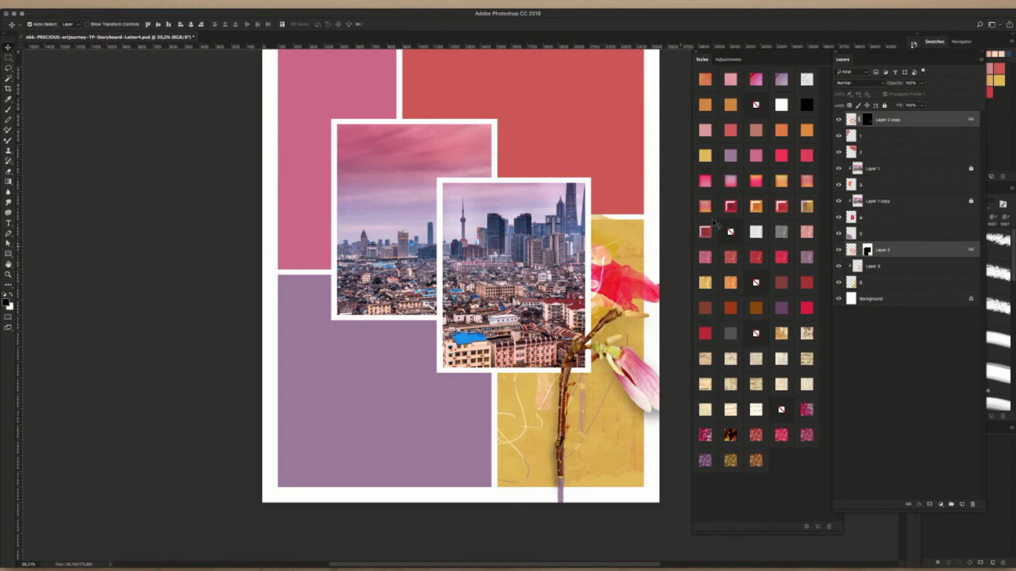
- Undo the last shift of the linked magnolia artwork and deselect all layers
left_click(859, 250)
left_click(852, 395)
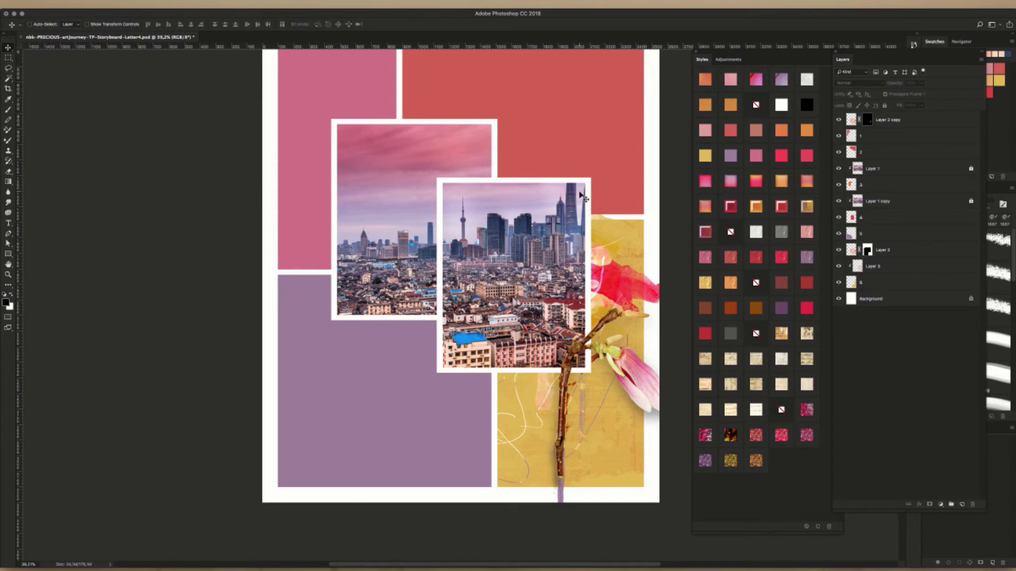
key("super+alt+z")
key("super+alt+z")
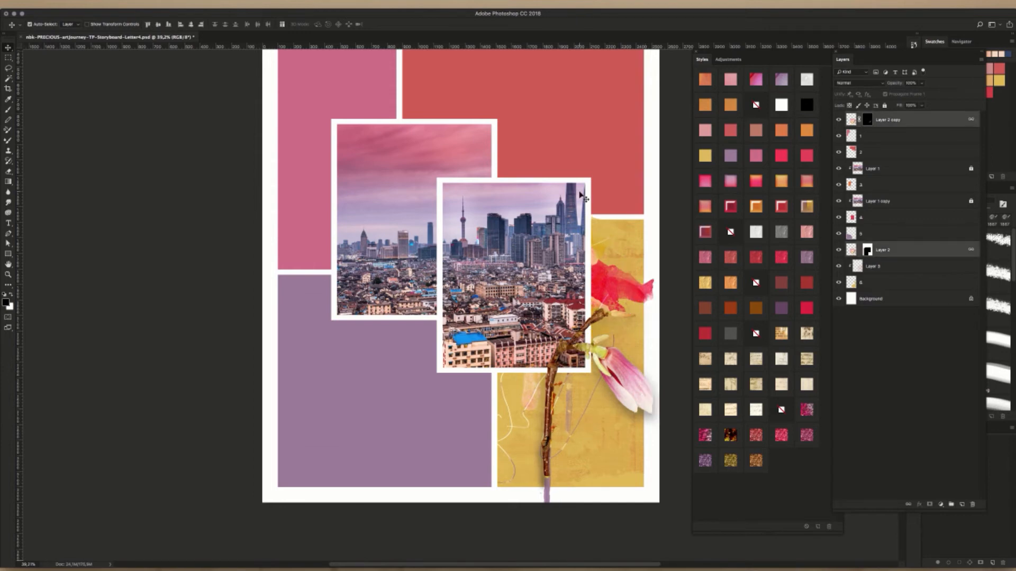
left_click(883, 379)
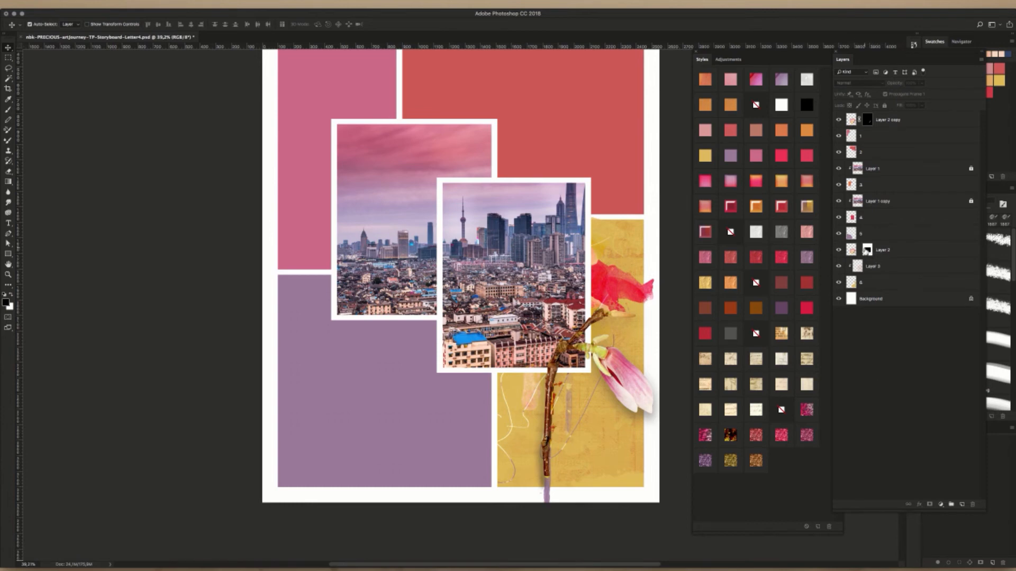
- Toggle the link between Layer 2's artwork and its mask, and activate the mask with white as the foreground color
left_click(859, 250)
left_click(856, 252)
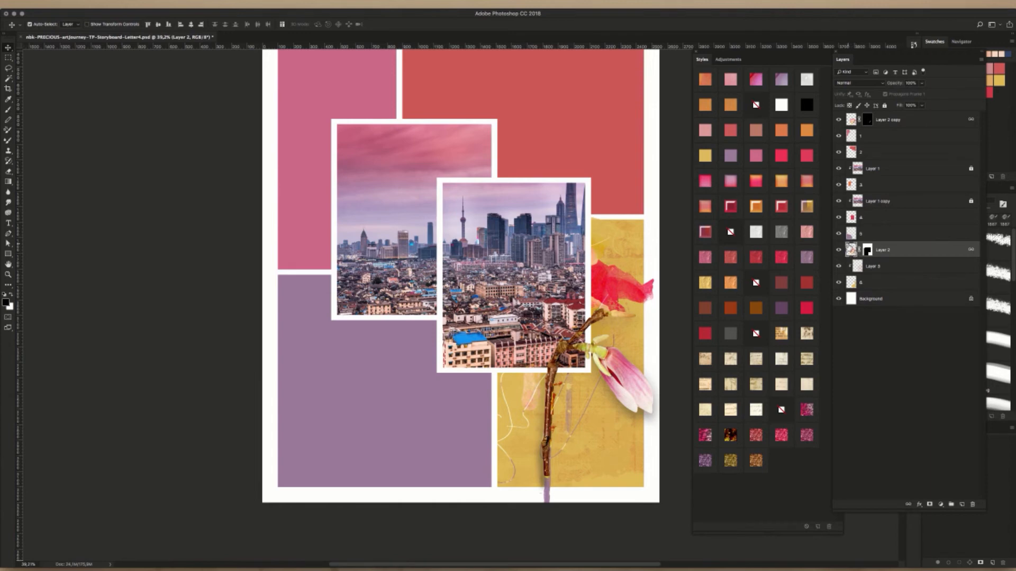
left_click(868, 251)
key("x")
- Select the red block's layer, switch to Bridge and copy all of nbk-PRECIOUS-PP-Vintage-Gesso7.jpg from the Vintage-Gesso folder, closing the file
scroll(588, 167, "up", 5)
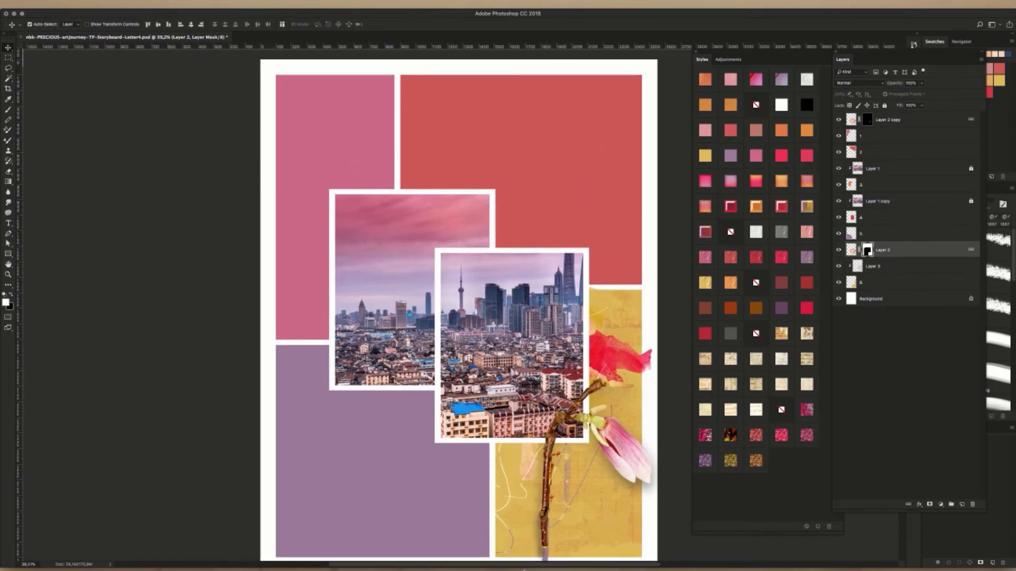
left_click(597, 160)
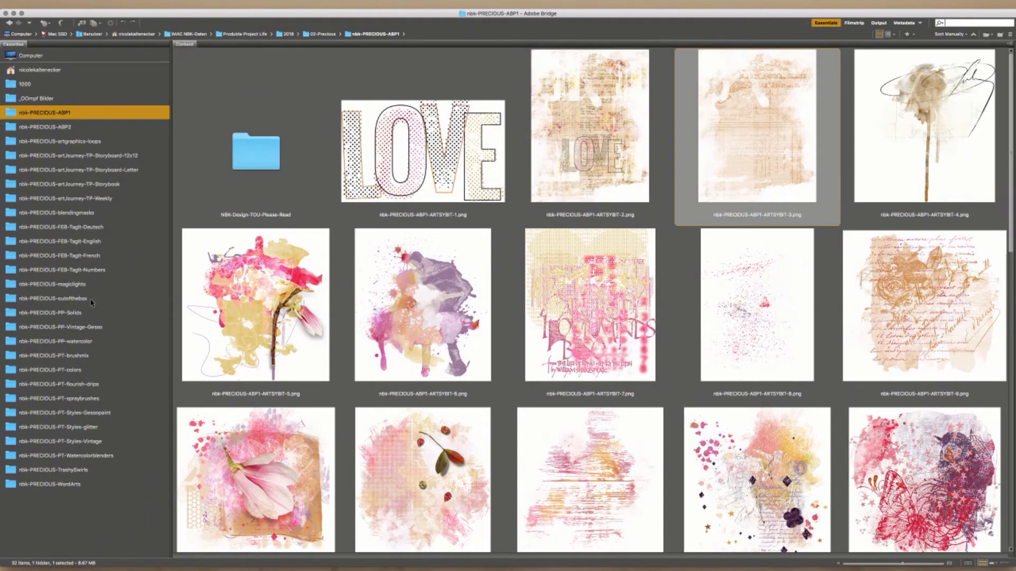
left_click(95, 327)
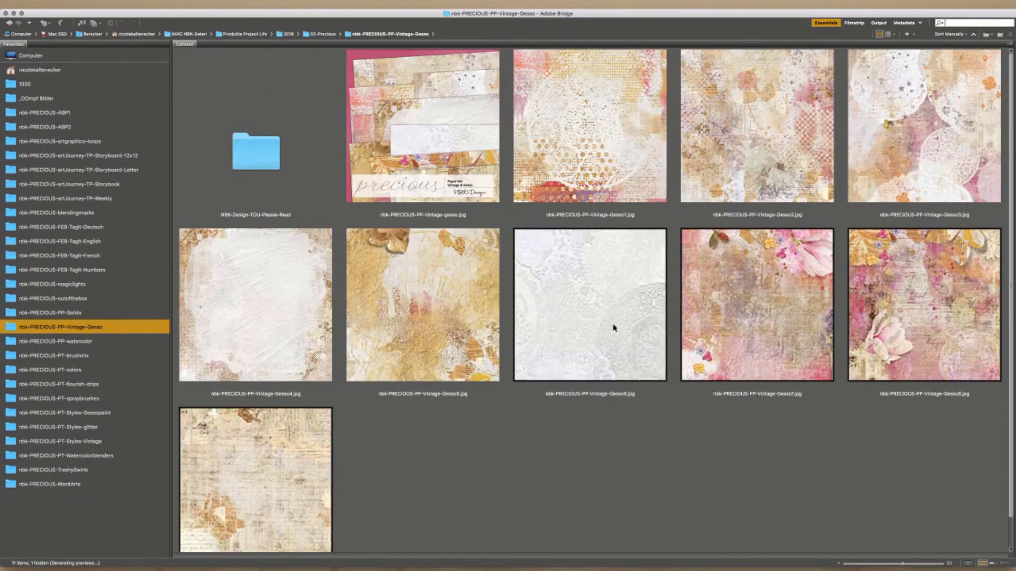
left_click(807, 247)
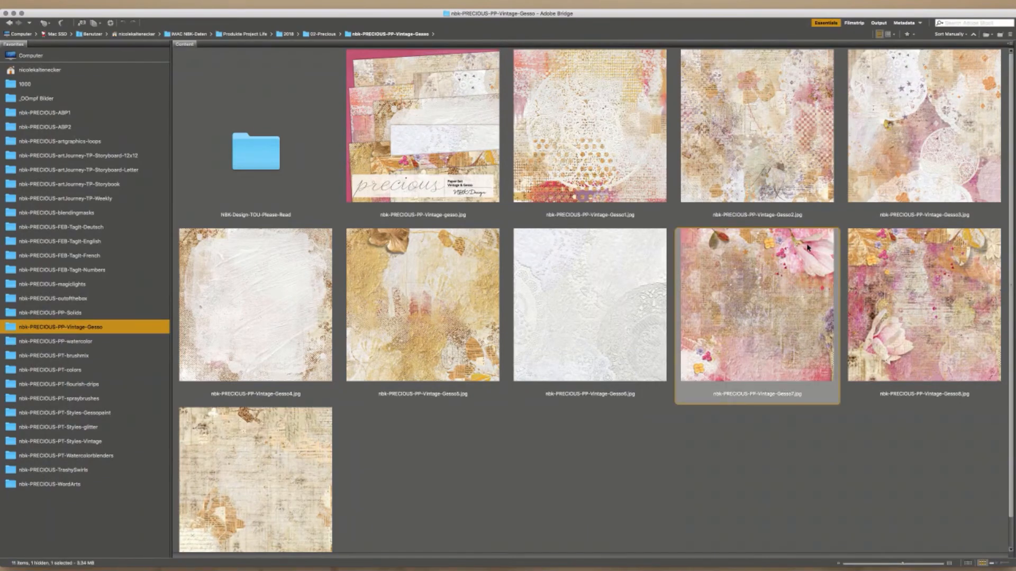
double_click(808, 248)
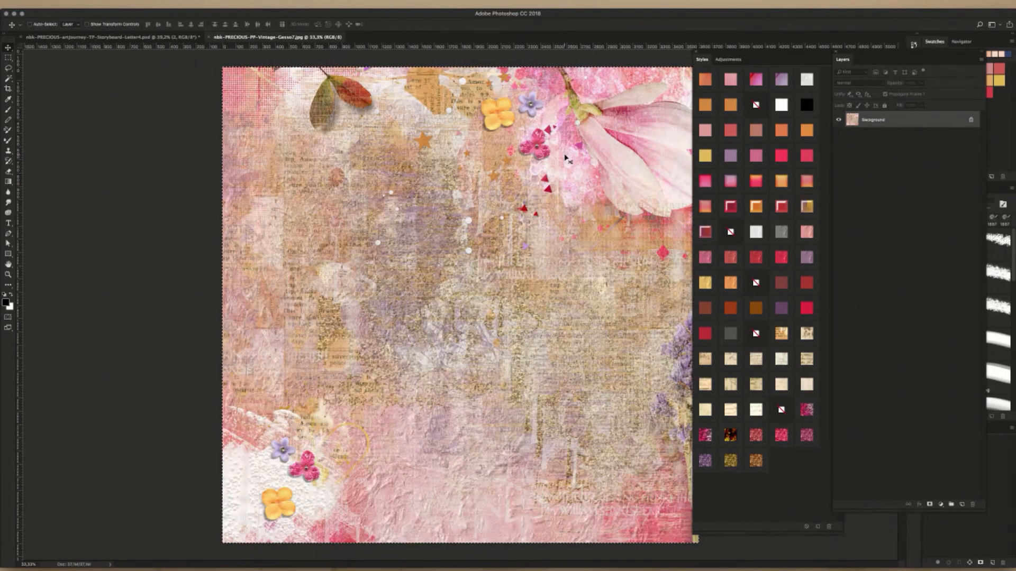
key("super+w")
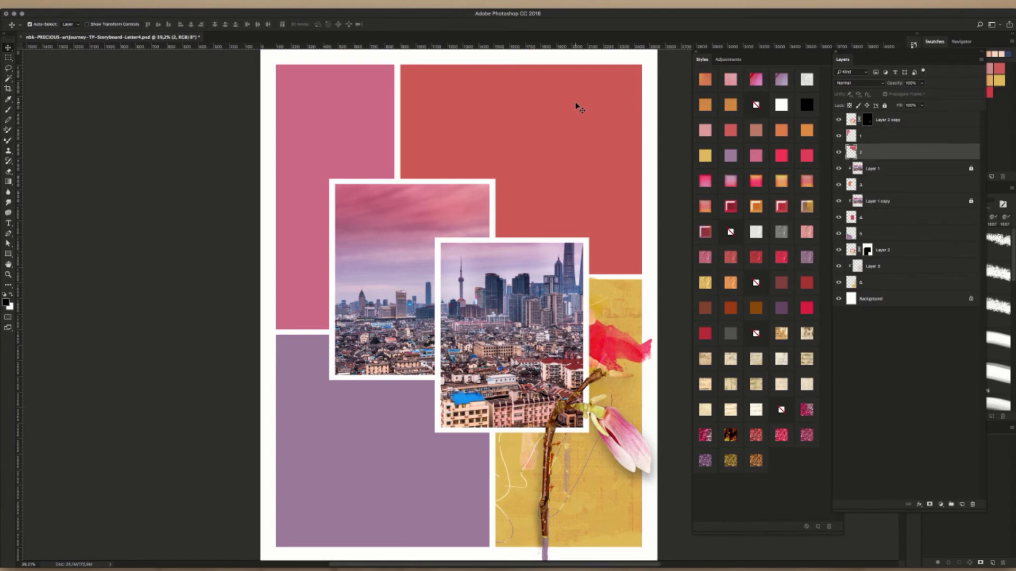
- Paste the copied paper above the red block with color conversion accepted, and clip it to that block
key("super+v")
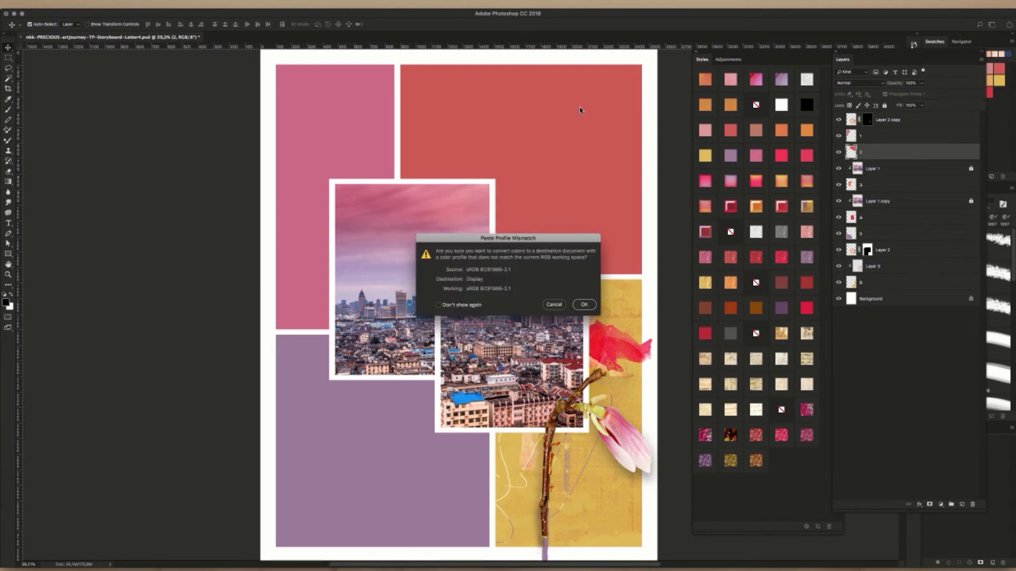
left_click(593, 305)
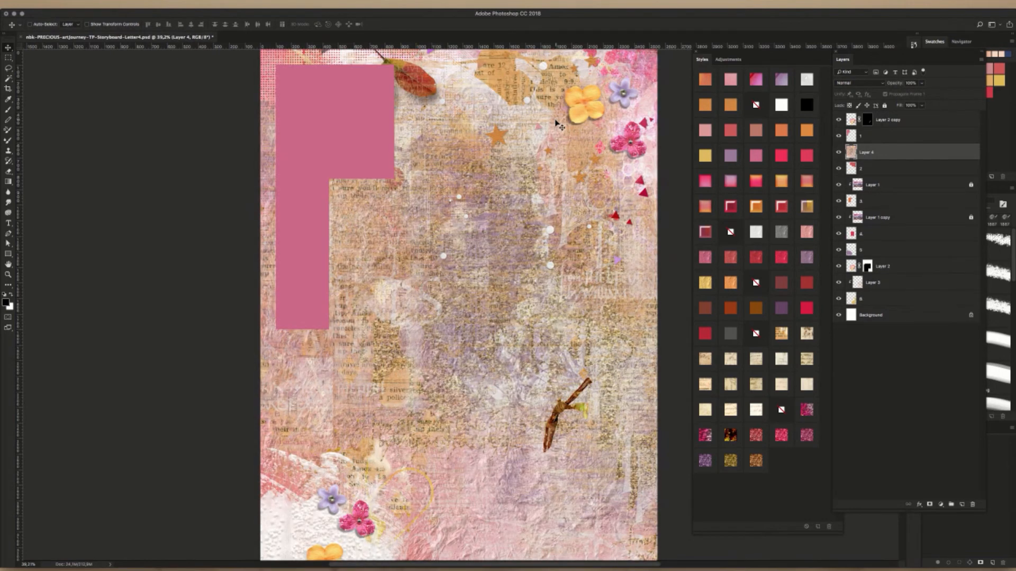
key("super+alt+g")
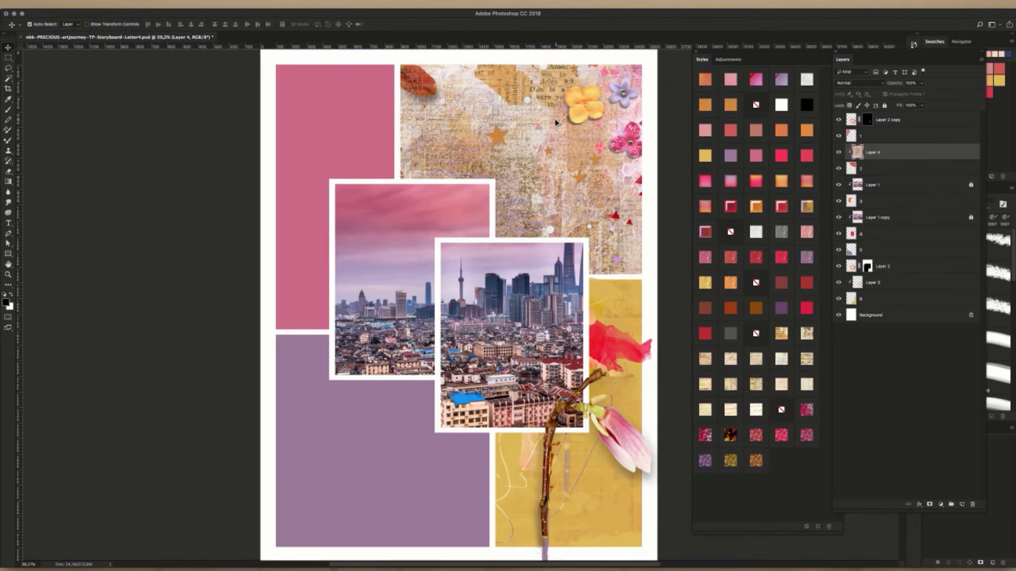
- Scale the clipped paper down to about 69% and align it with the red block's upper edge
key("super+t")
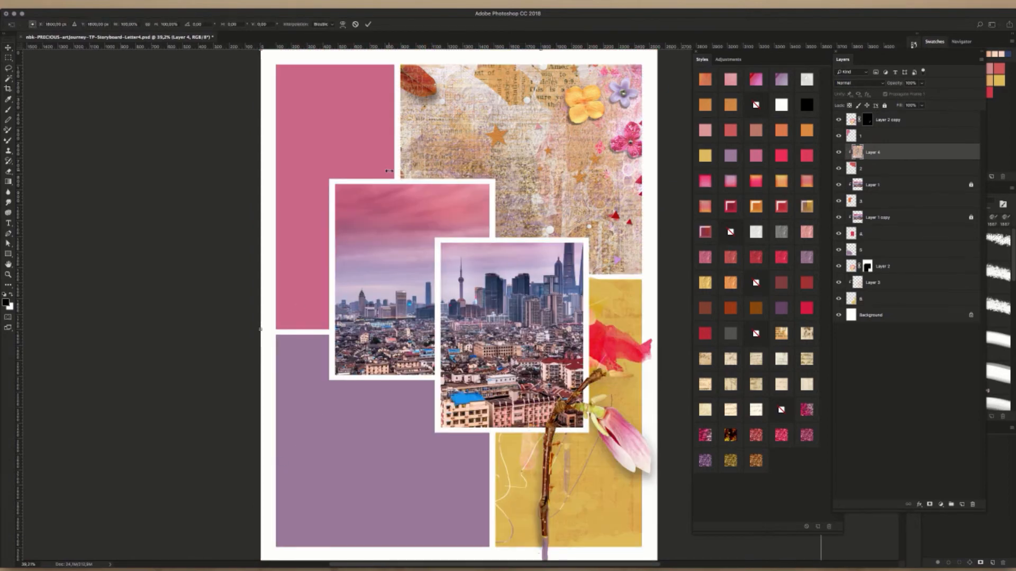
key("super+minus")
key("super+minus")
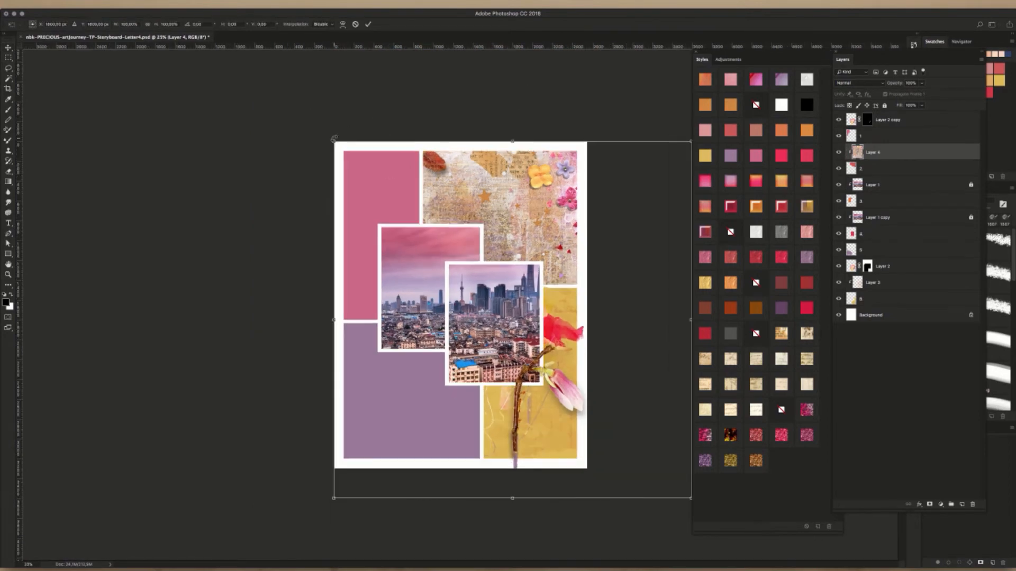
left_click_drag(334, 139, 444, 150)
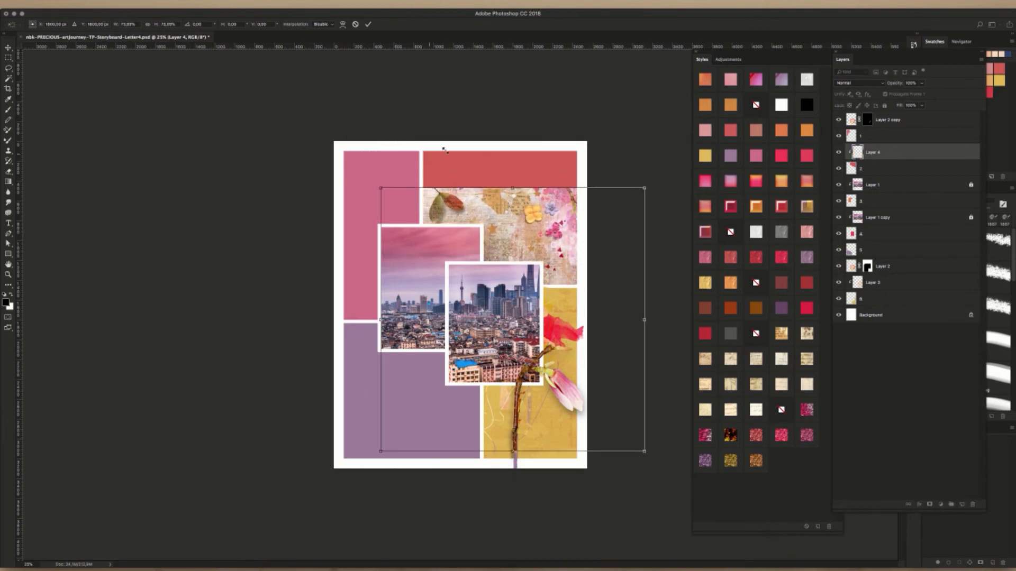
left_click_drag(560, 202, 560, 165)
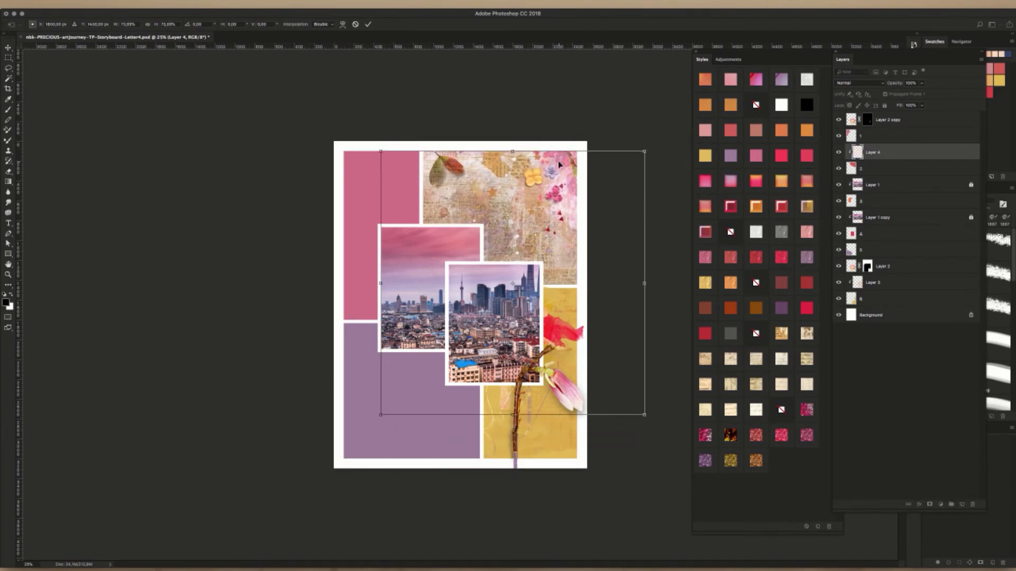
left_click_drag(644, 414, 626, 395)
left_click_drag(560, 180, 568, 180)
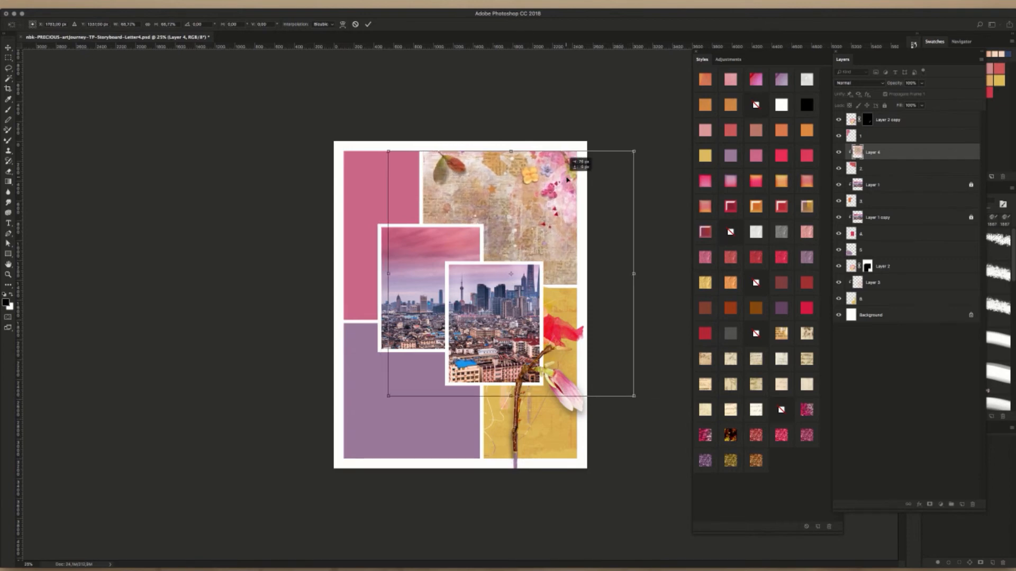
- Flip the clipped paper horizontally, fit it over the red block at about 53% scale, and apply the transformation
right_click(527, 166)
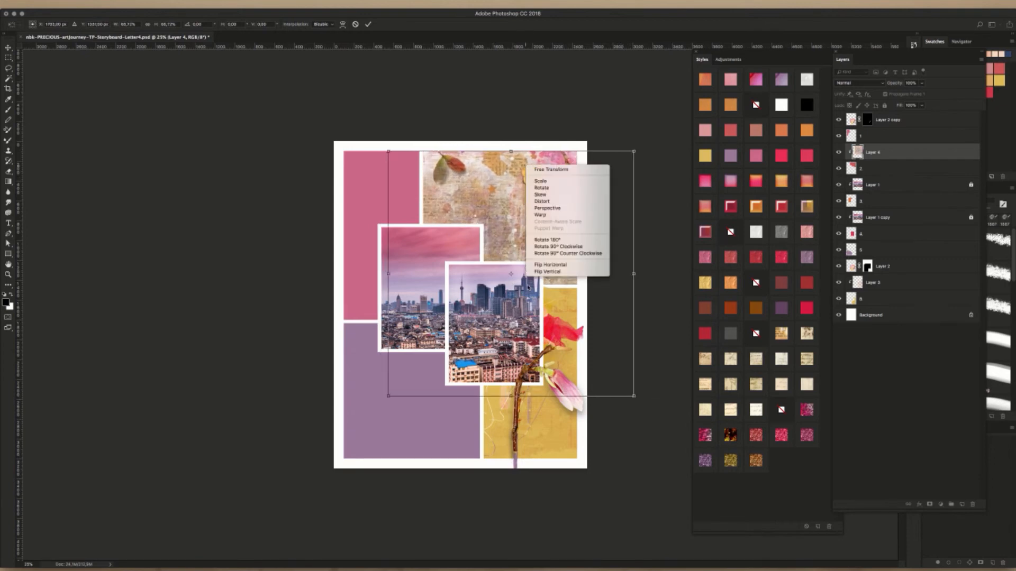
left_click(567, 264)
left_click_drag(527, 180, 558, 180)
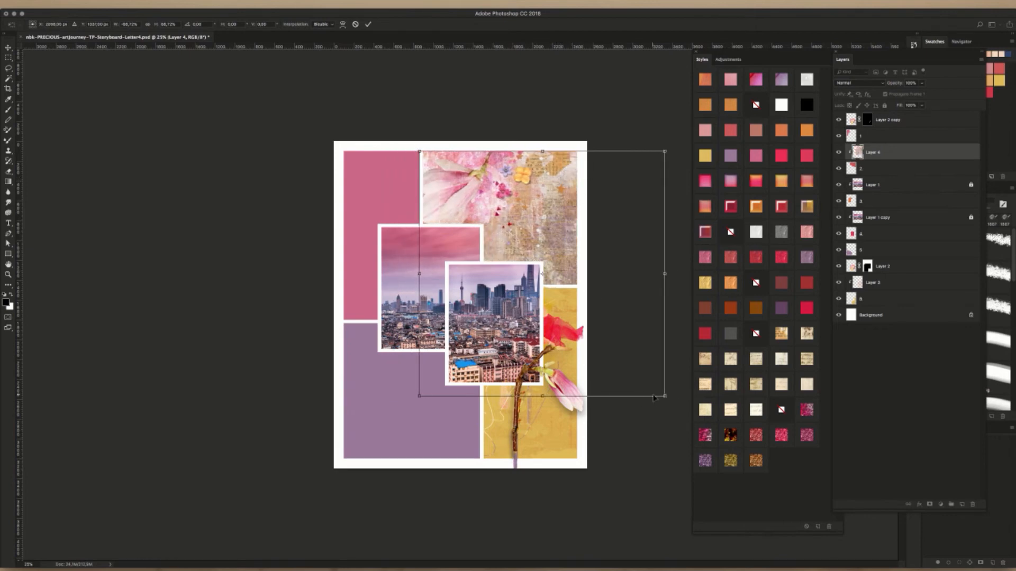
left_click_drag(661, 394, 600, 342)
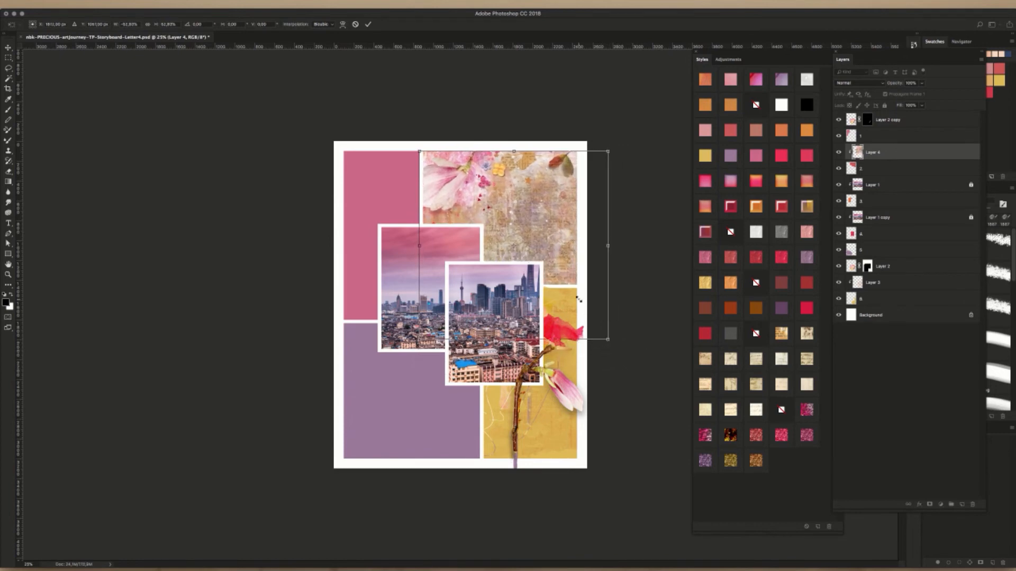
key("Return")
key("ctrl+0")
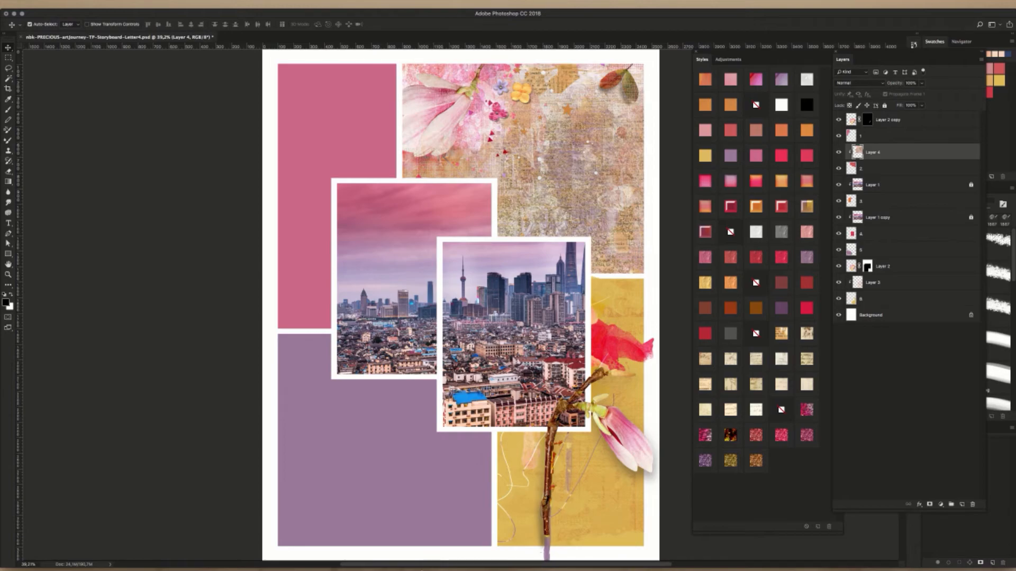
- Open nbk-PRECIOUS-ABP2-flower1 shadow.png from Bridge's nbk-PRECIOUS-ABP2 folder, copy the whole image and close the file
left_click(422, 570)
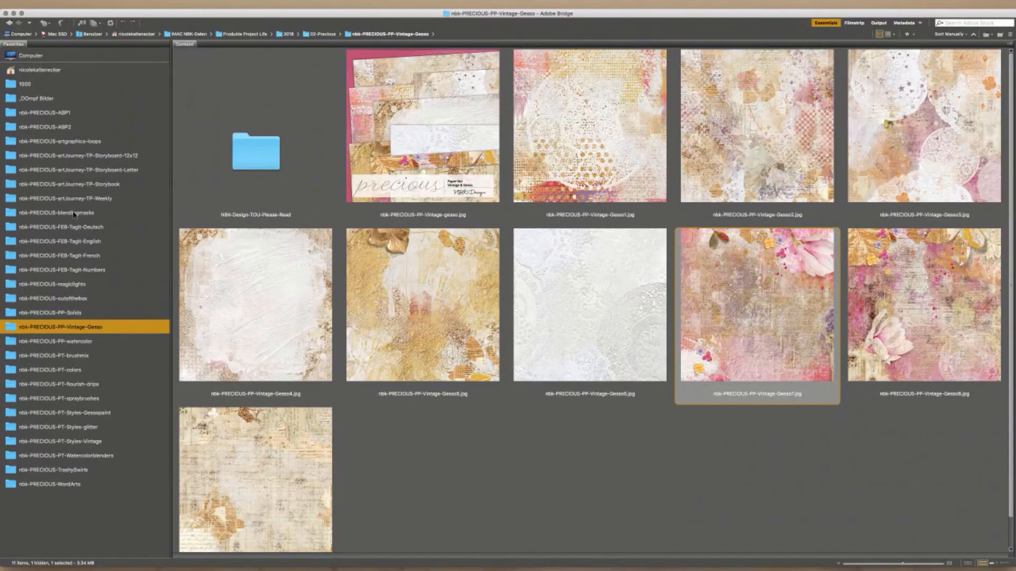
left_click(129, 154)
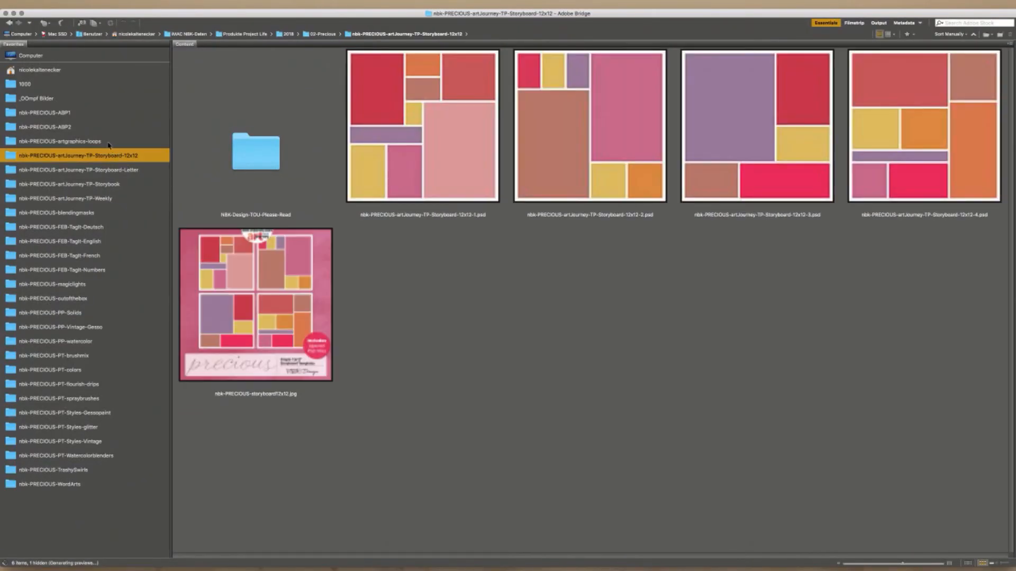
left_click(109, 142)
left_click(90, 119)
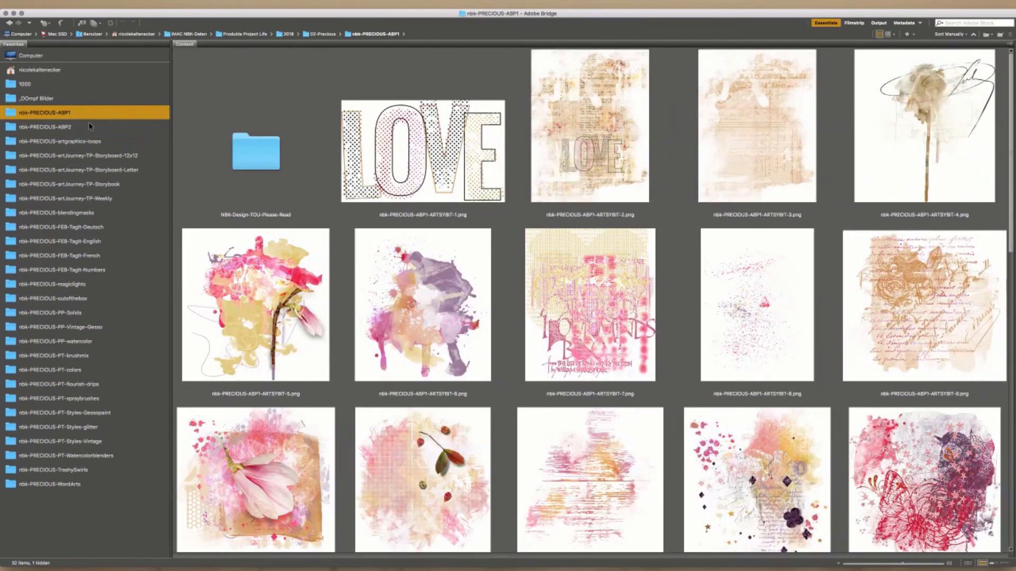
left_click(91, 127)
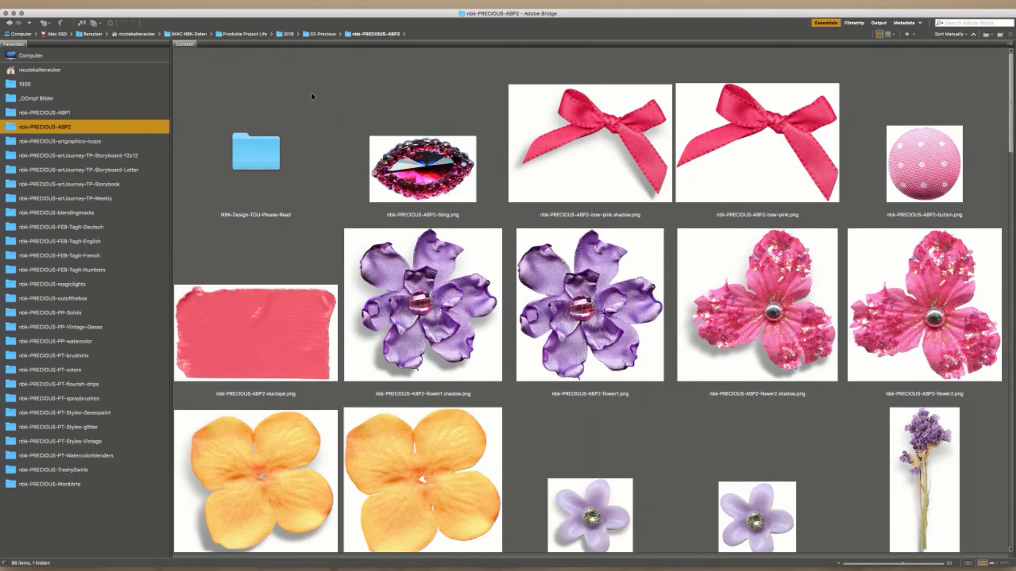
double_click(418, 302)
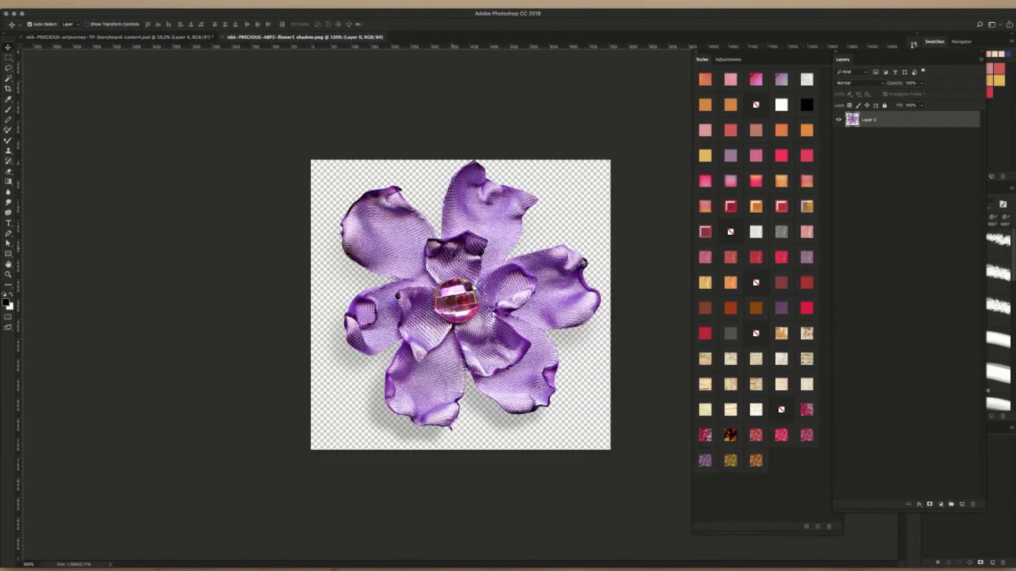
key("super+a")
key("super+c")
key("super+w")
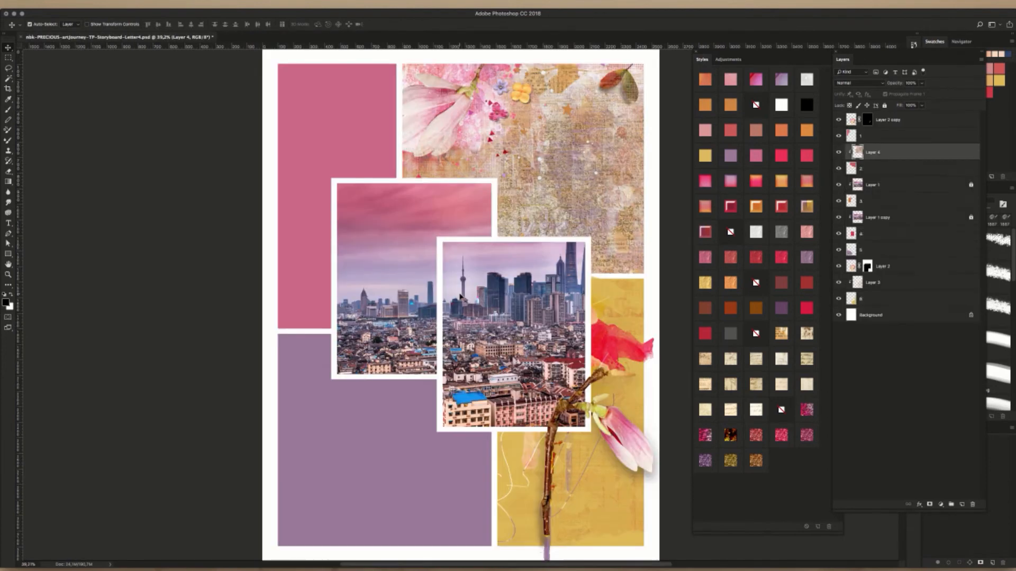
- Paste the purple flower, shrink it and place it over the paper's magnolia stem at the block's upper edge
key("super+v")
left_click_drag(470, 305, 493, 105)
key("super+t")
left_click_drag(551, 56, 491, 92)
key("Return")
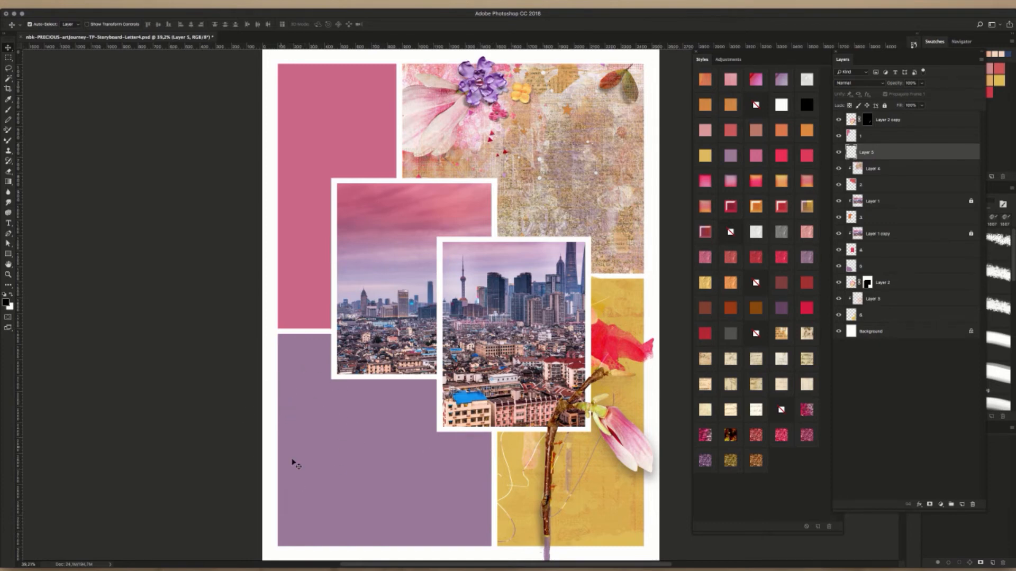
- Open nbk-PRECIOUS-PP-watercolor3.jpg from Bridge's nbk-PRECIOUS-PP-watercolor folder, copy the whole image and close the file
left_click(286, 413)
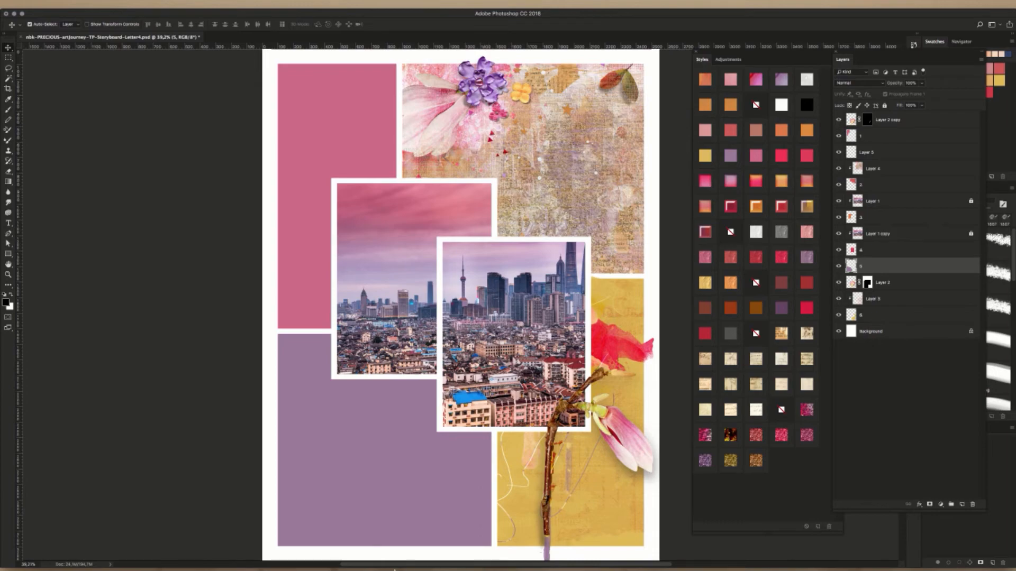
left_click(420, 567)
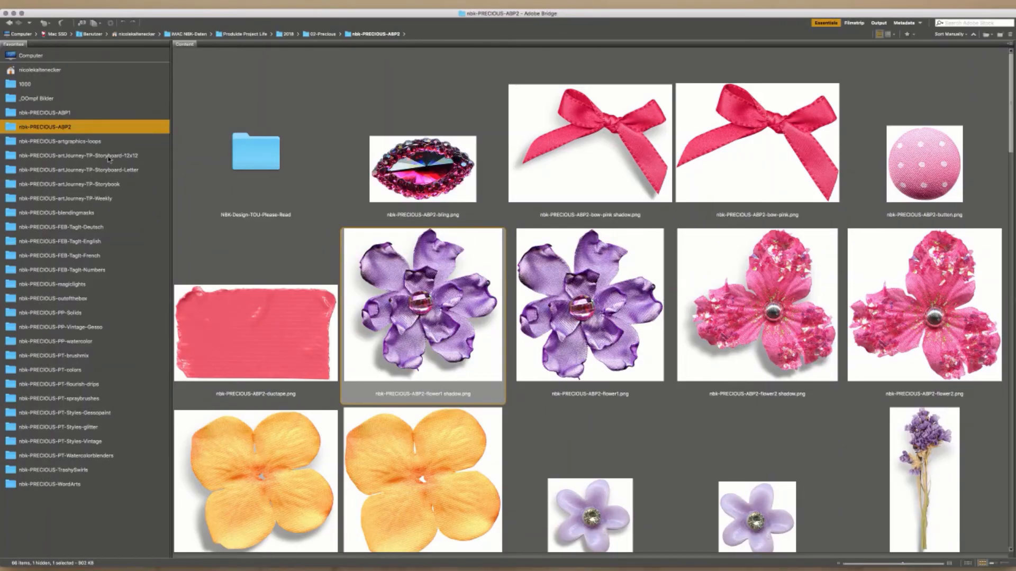
left_click(81, 299)
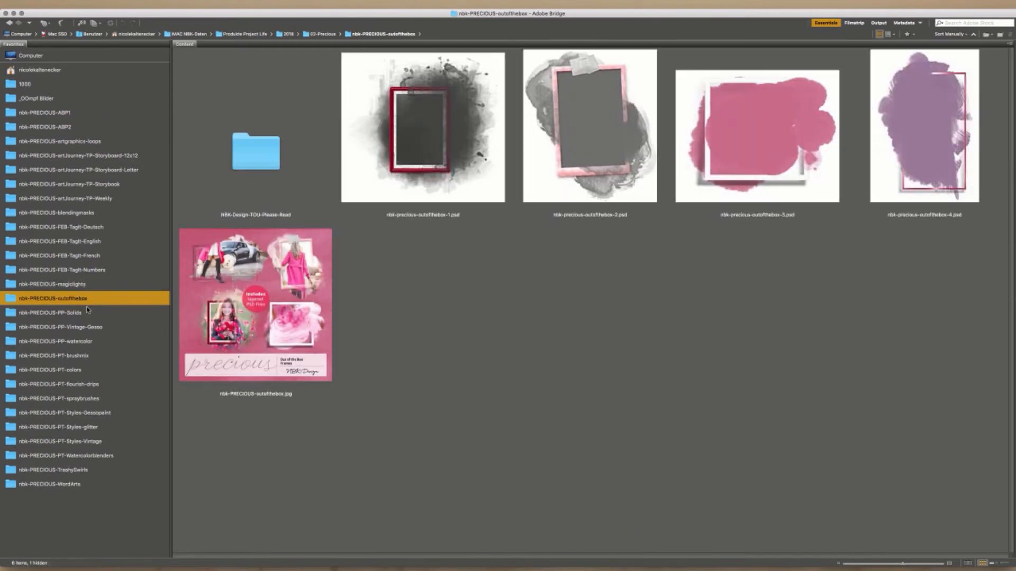
left_click(93, 342)
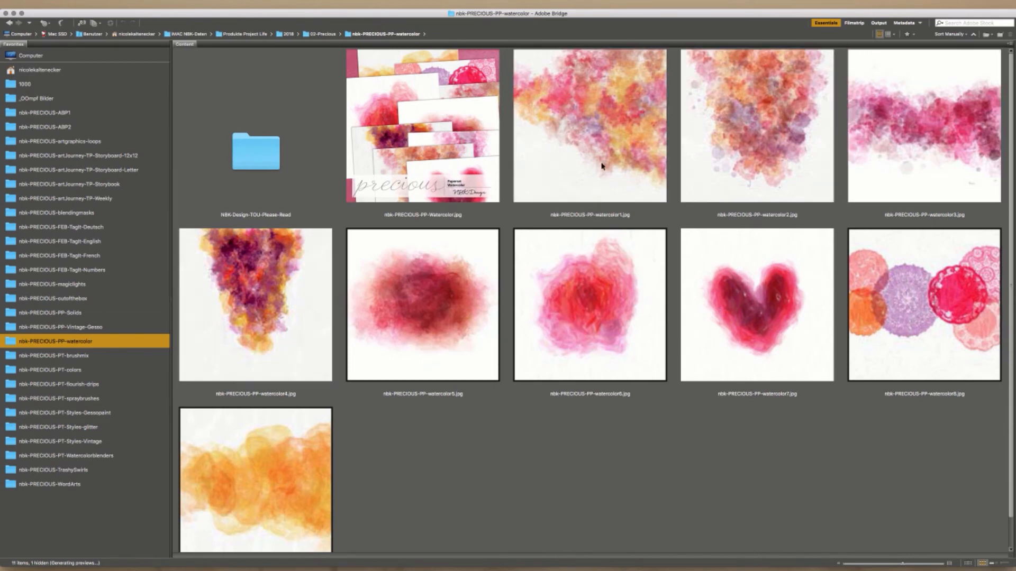
double_click(903, 146)
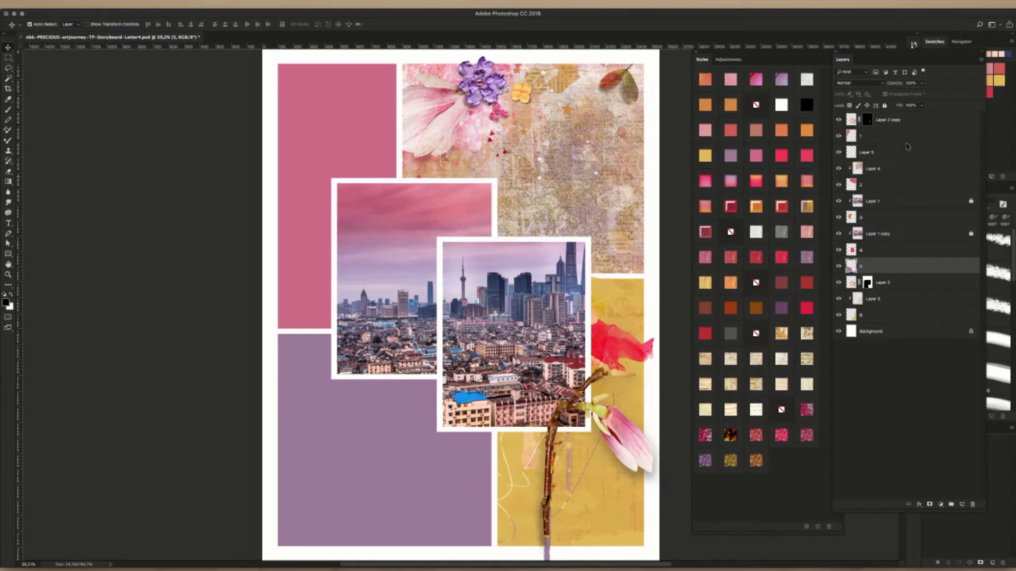
key("super+a")
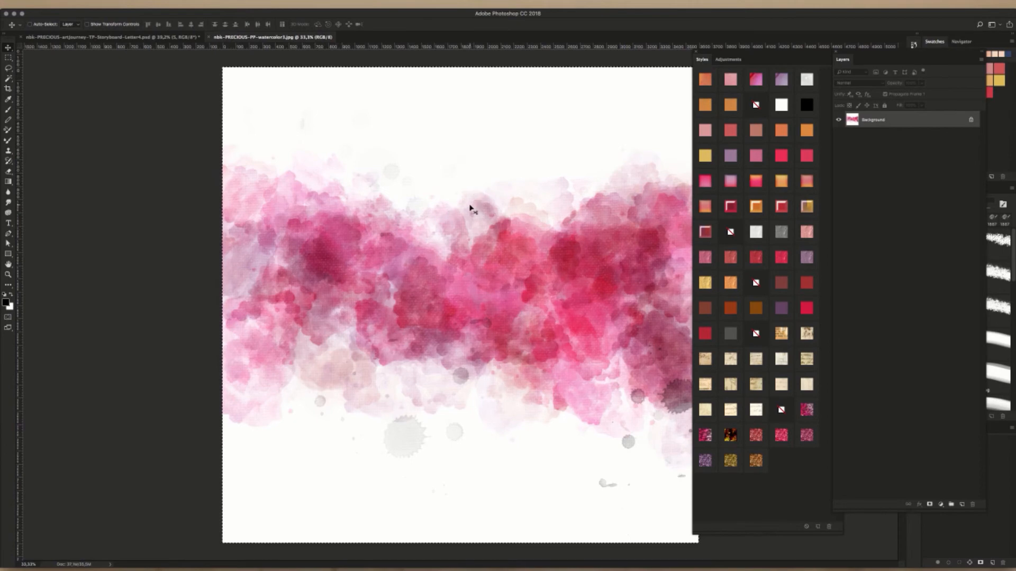
key("super+w")
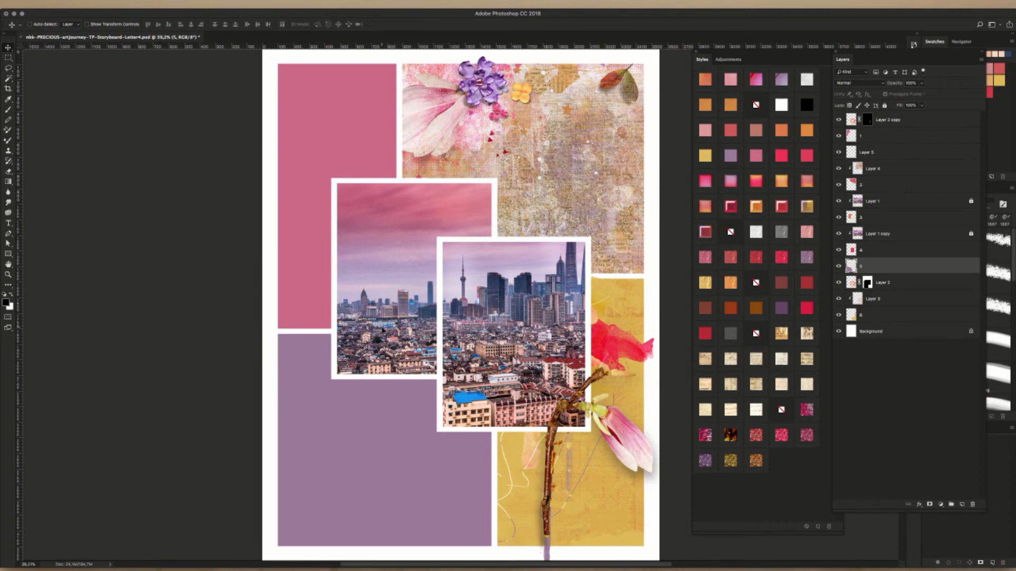
- Paste the watercolor paper above the purple block, accepting the color profile conversion, and clip it to the block
key("super+v")
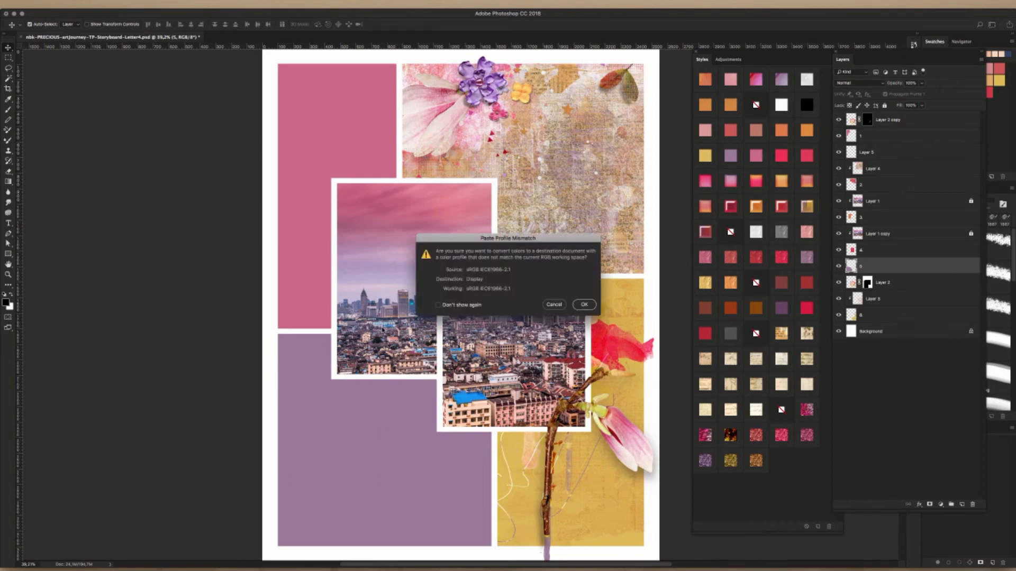
left_click(584, 305)
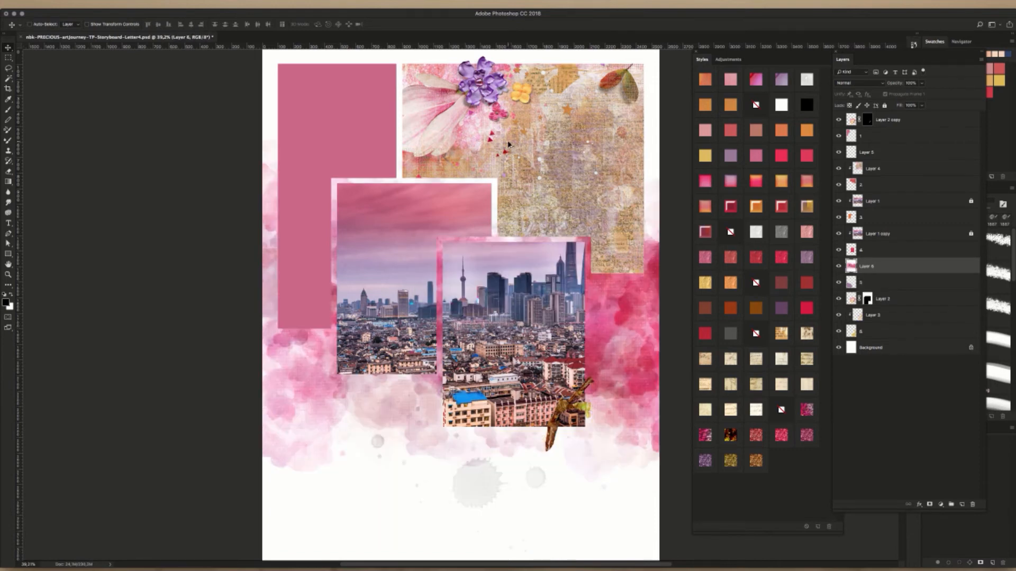
key("super+alt+g")
- Scale the clipped watercolor paper to about 69%, shift it slightly upward over the purple block and apply the transformation
key("super+t")
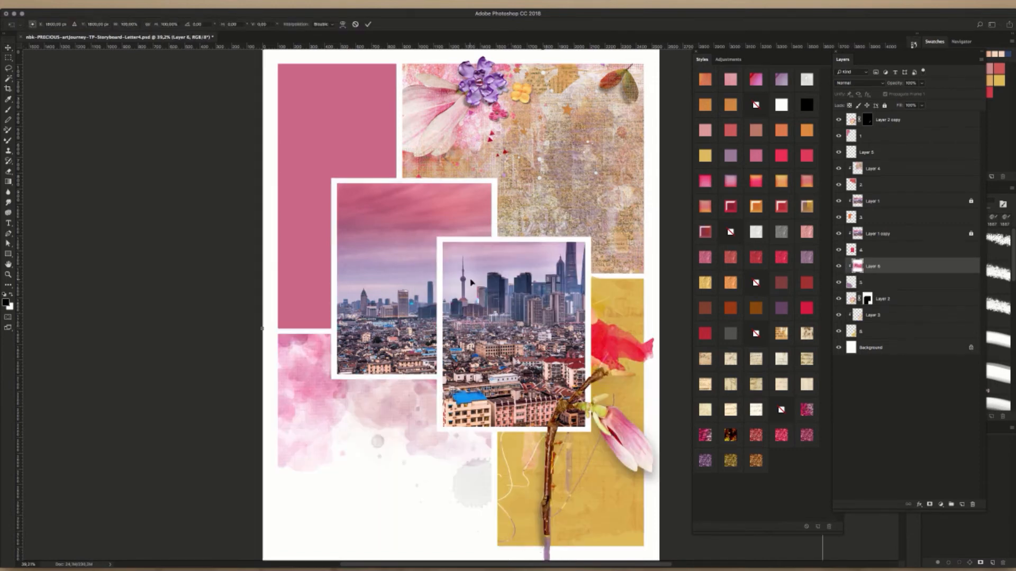
key("super+minus")
key("super+minus")
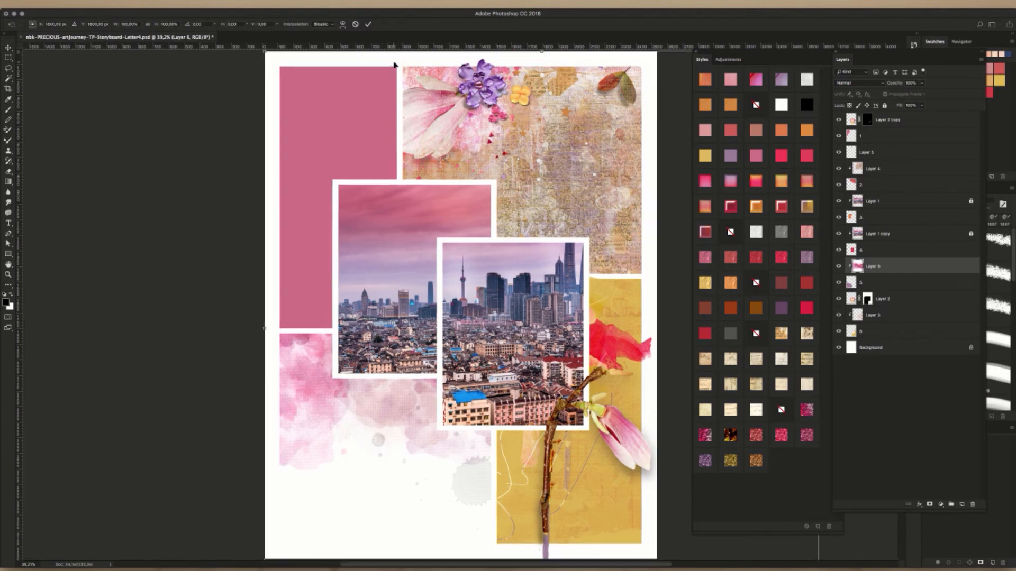
left_click(694, 142)
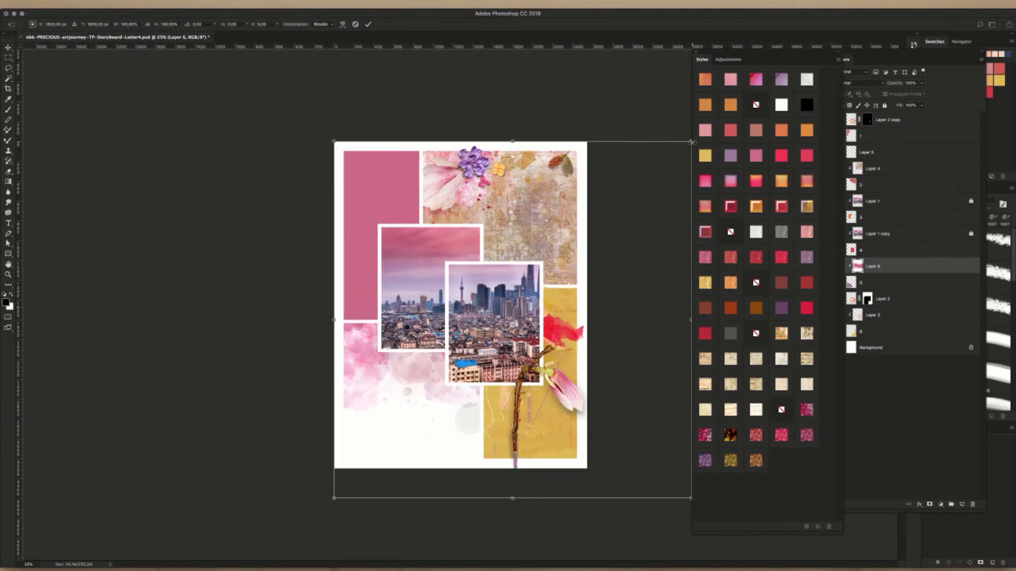
left_click_drag(694, 144, 762, 144)
left_click_drag(694, 142, 575, 241)
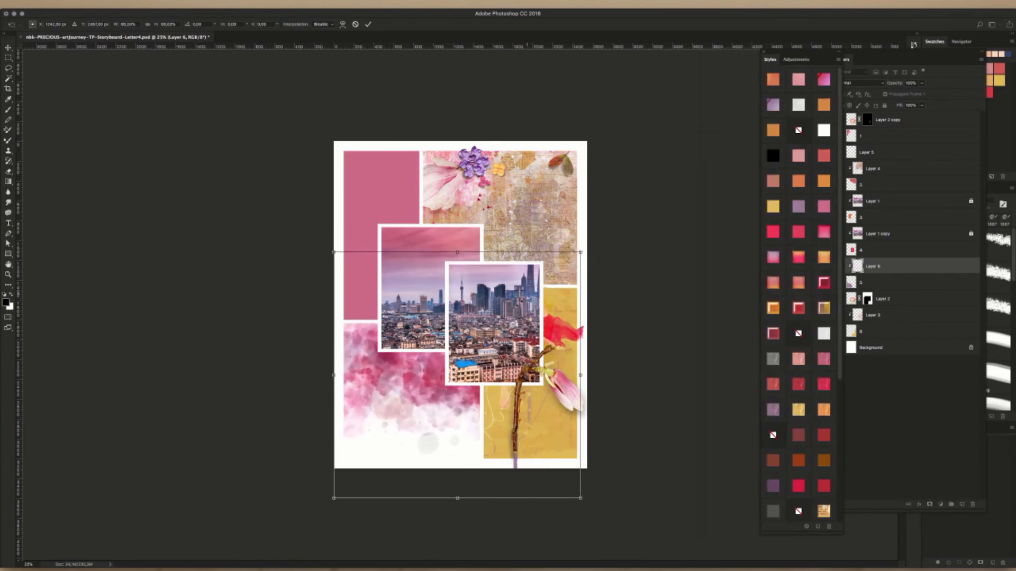
left_click_drag(439, 382, 439, 376)
key("Return")
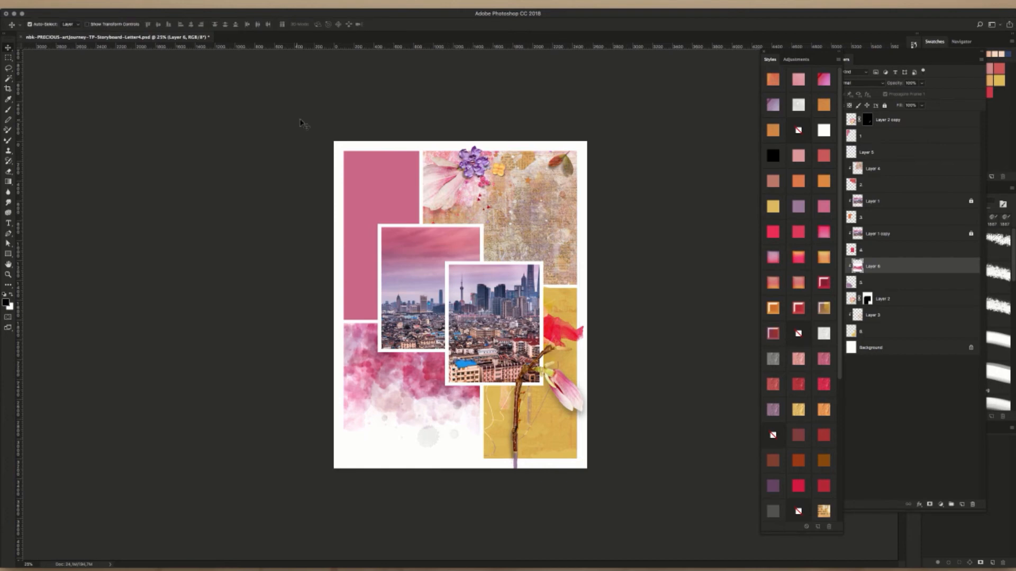
- Select the layer of the plain pink block beside the flowered paper
left_click(395, 177)
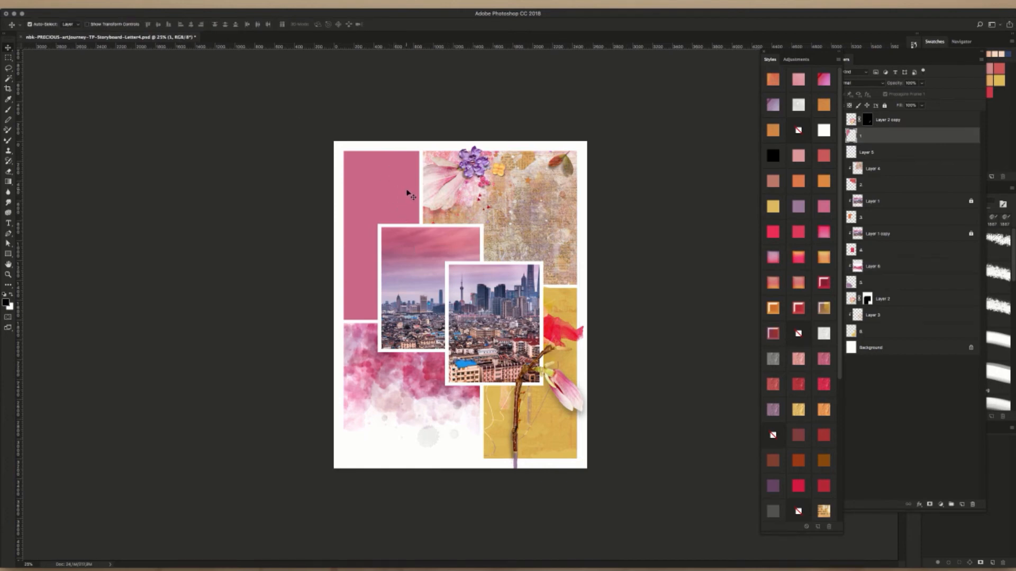
key("ctrl+b")
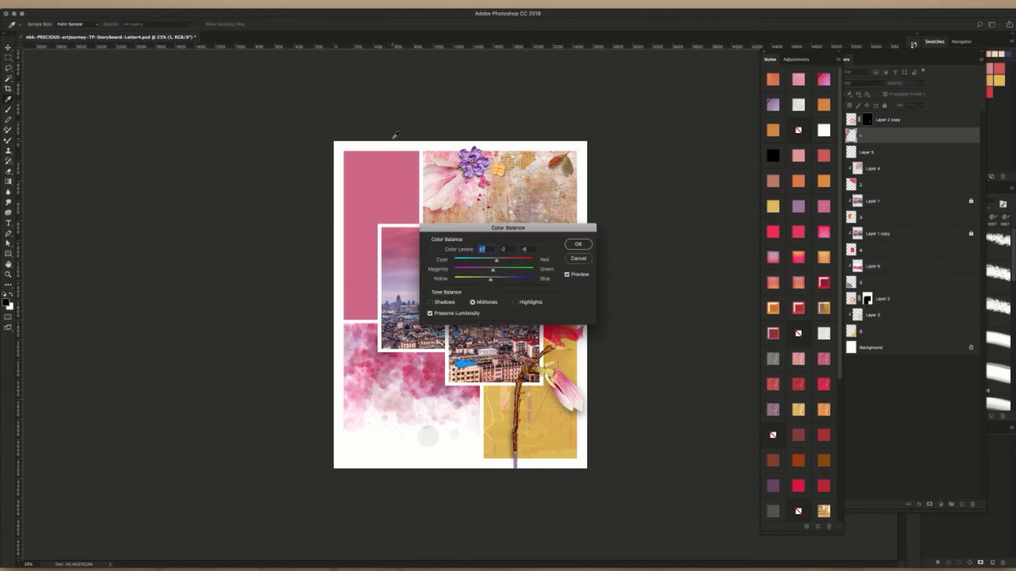
left_click(578, 259)
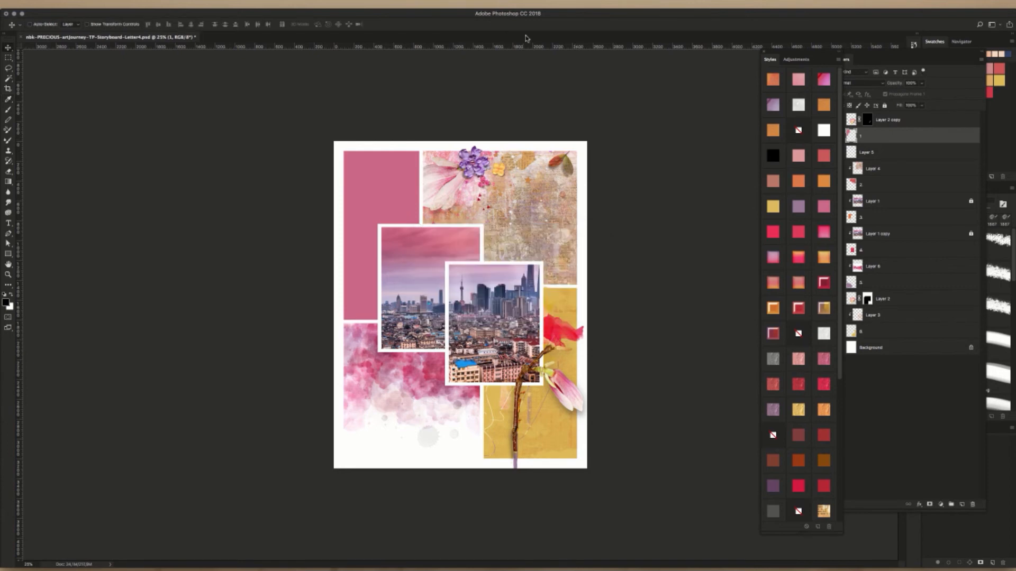
key("ctrl+v")
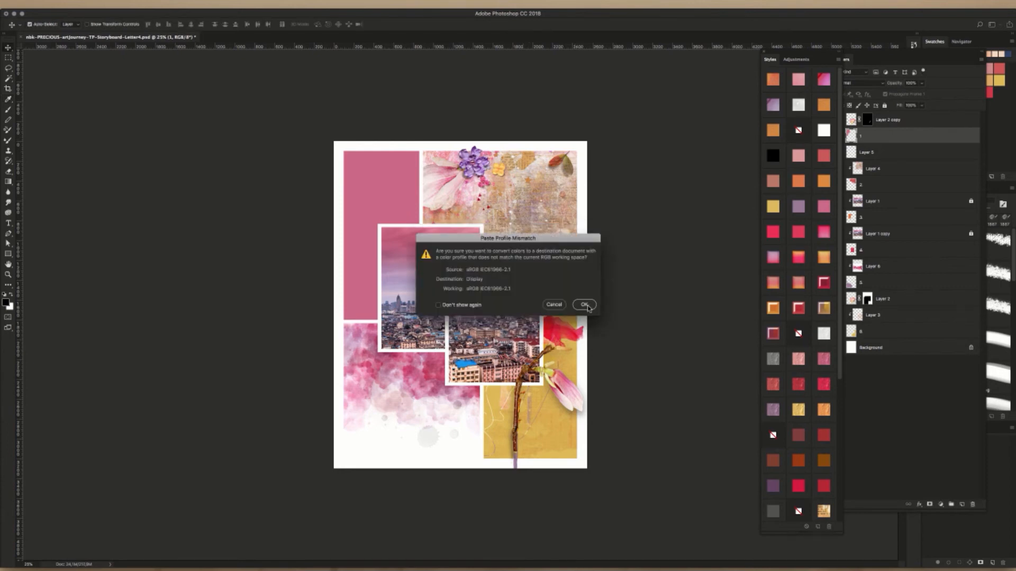
left_click(585, 305)
left_click(410, 95)
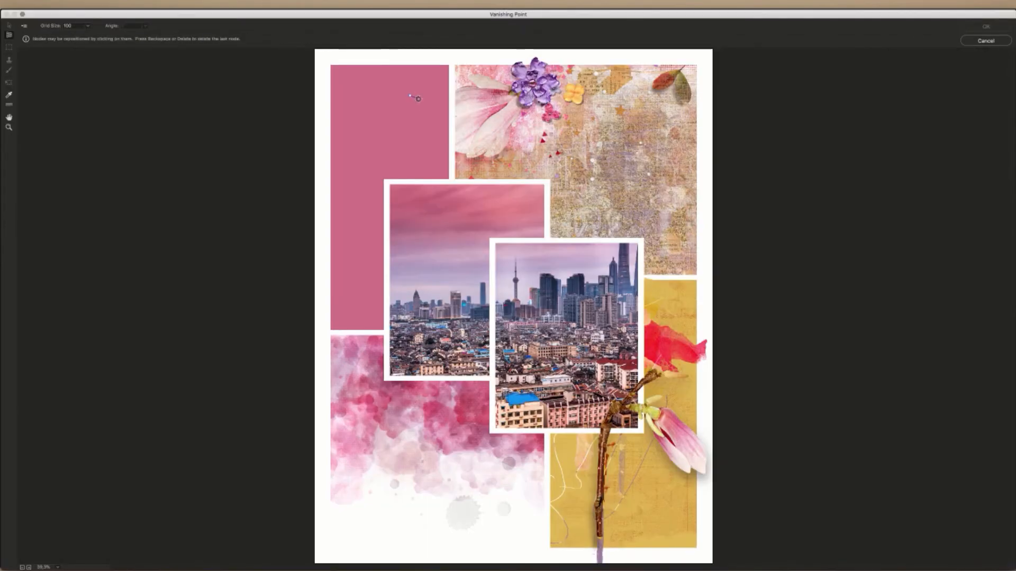
left_click(986, 41)
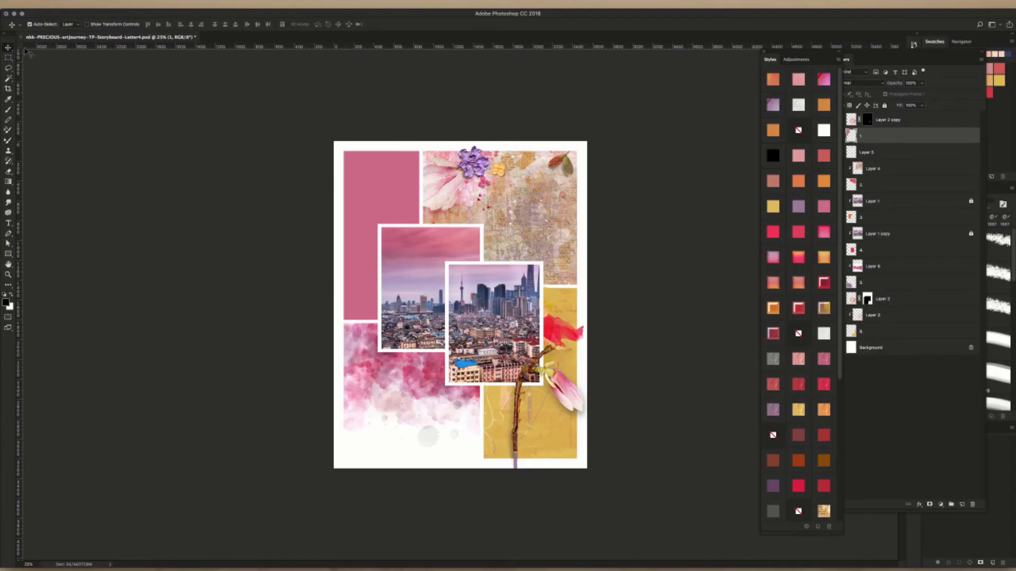
- Paste the watercolor paper above the pink block, accepting the color profile conversion, and clip it to the block
key("super+v")
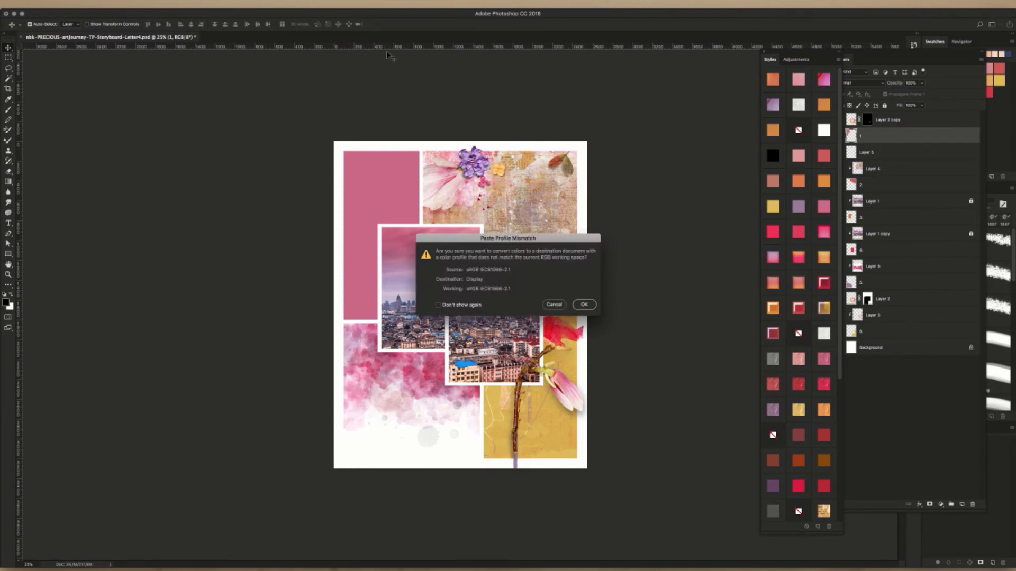
left_click(585, 305)
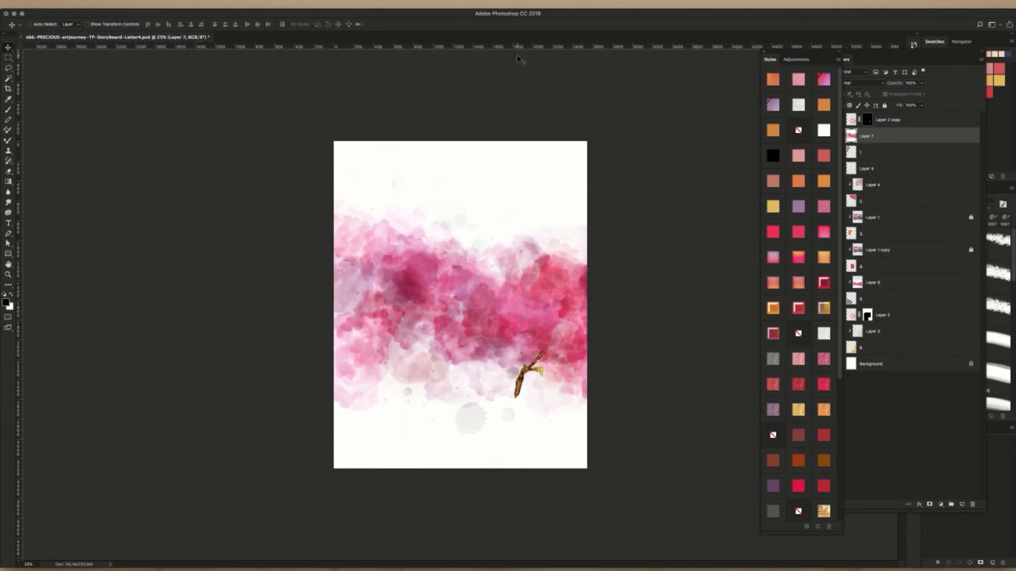
key("super+alt+g")
- Scale the clipped watercolor paper to about 69%, position its pink band across the pink block and apply the transformation
key("super+t")
left_click_drag(418, 303, 433, 247)
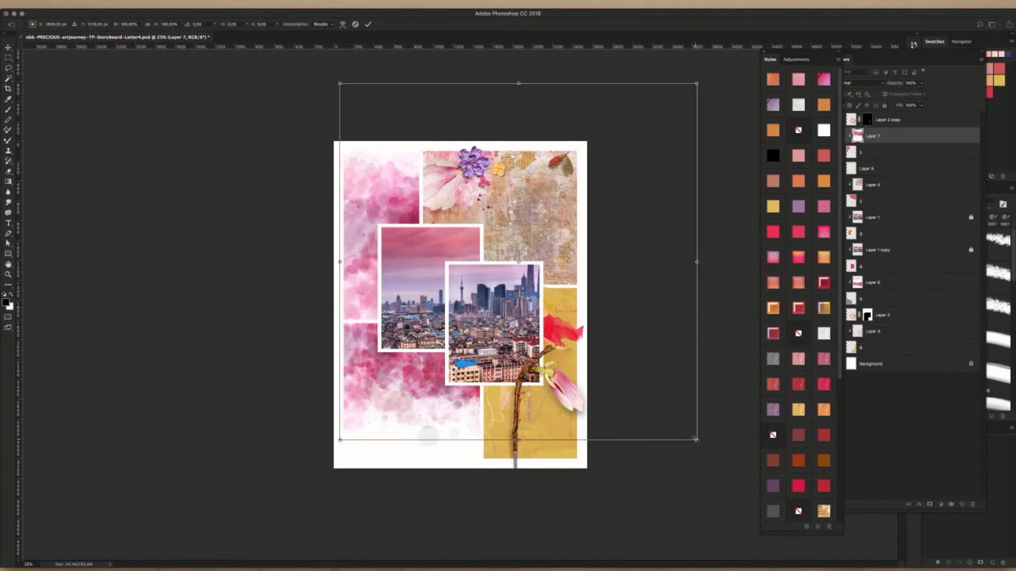
left_click_drag(696, 439, 588, 331)
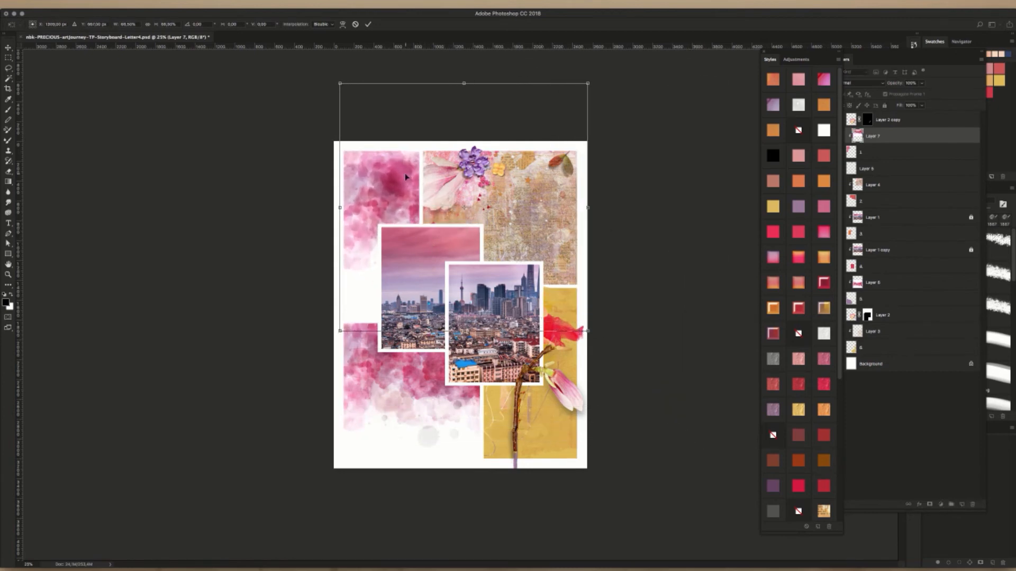
left_click_drag(405, 176, 452, 246)
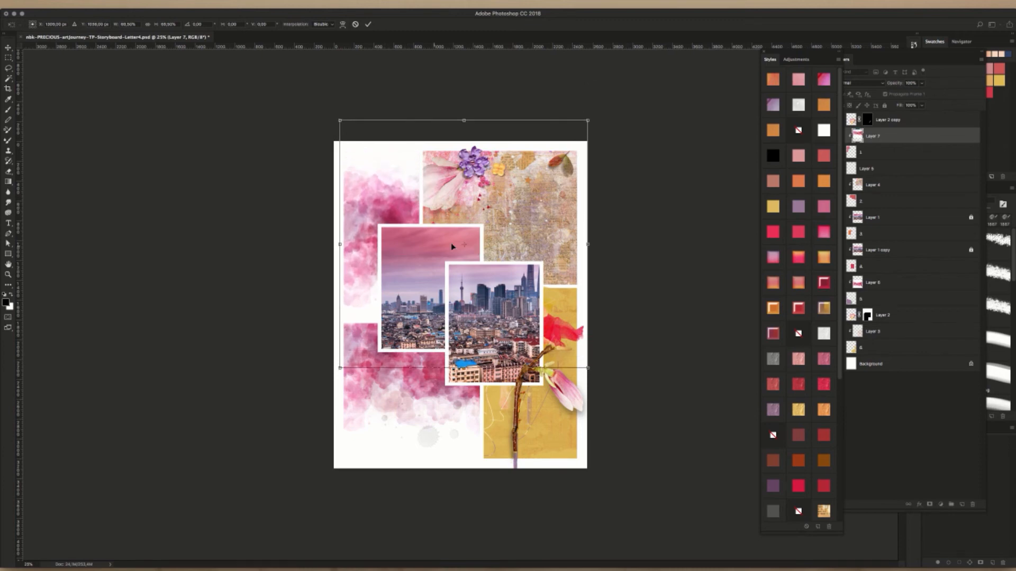
key("Return")
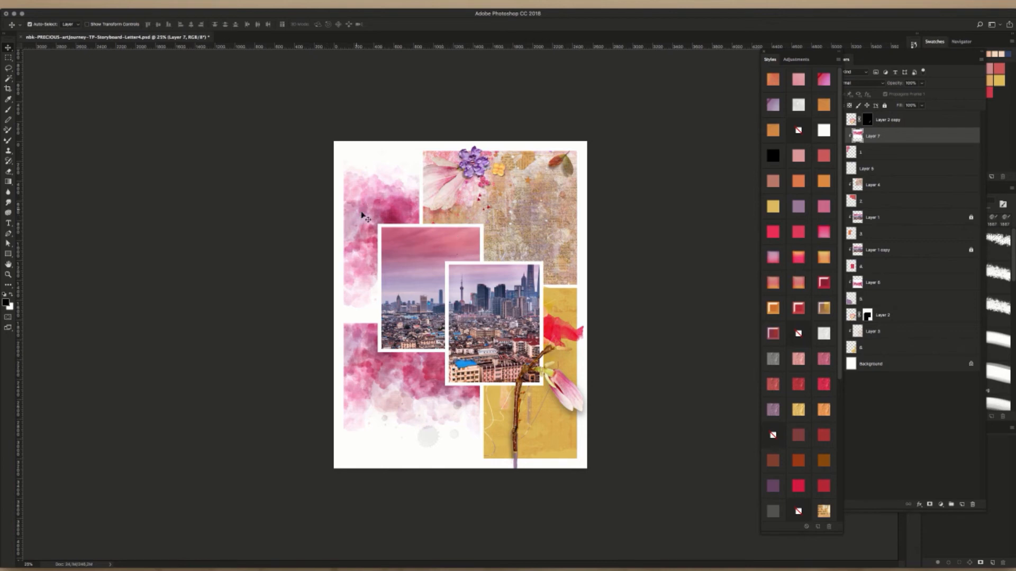
- Delete the watercolor paper clipped to the purple block
left_click(425, 399)
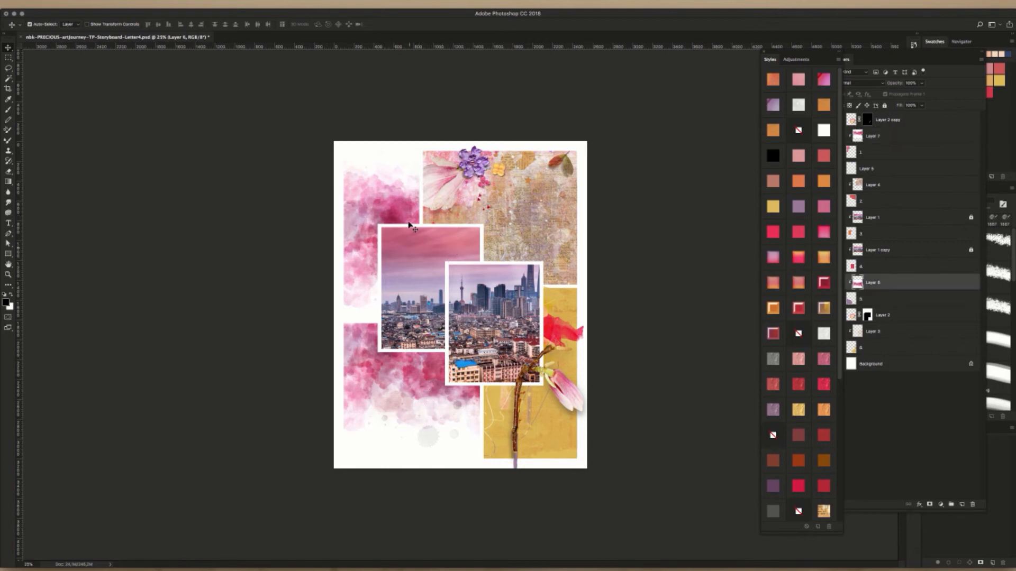
key("Delete")
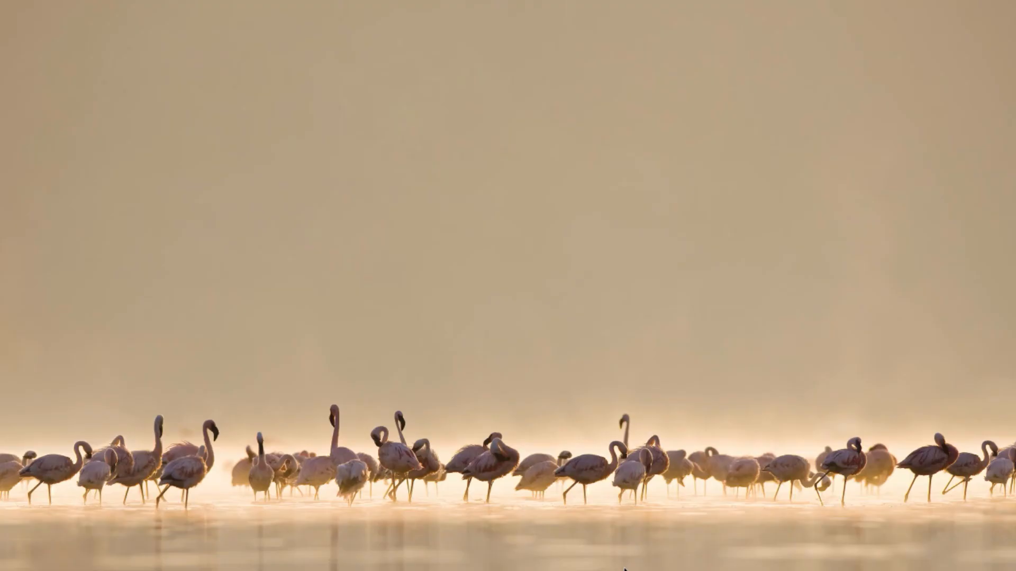
- Open nbk-PRECIOUS-PP-Vintage-Gesso6.jpg from Bridge's nbk-PRECIOUS-PP-Vintage-Gesso folder, copy the whole image and close the file
left_click(469, 570)
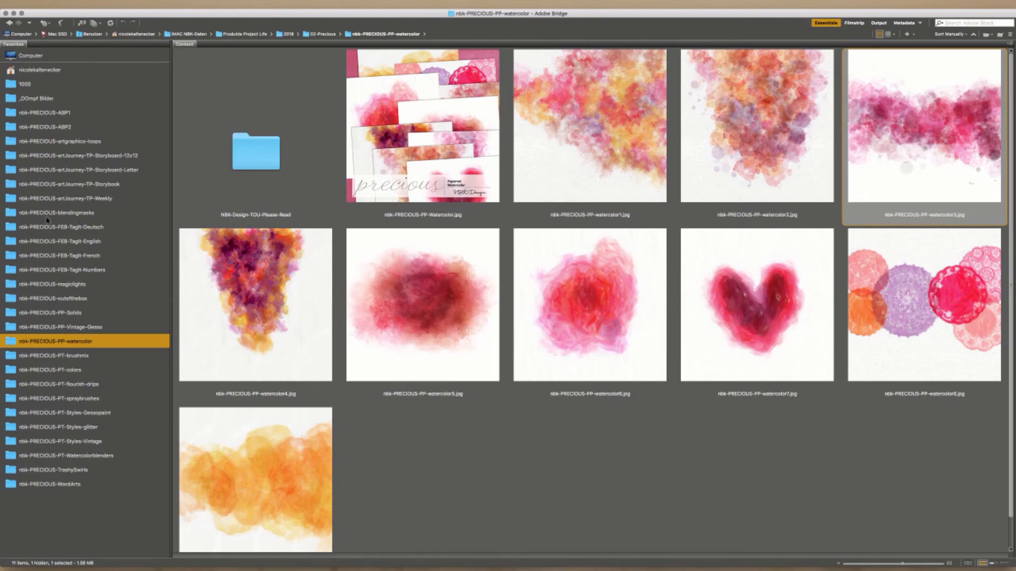
left_click(92, 327)
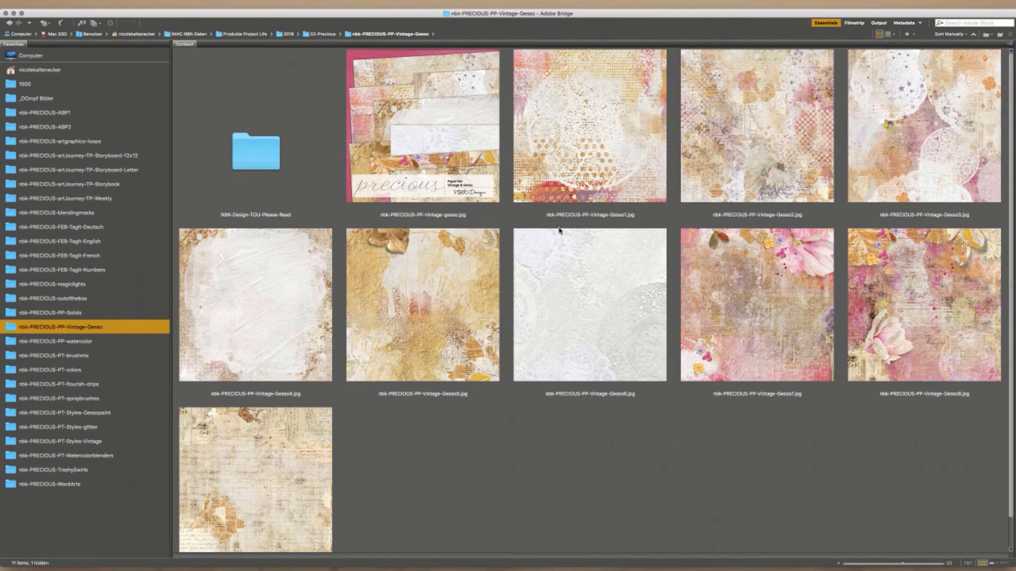
double_click(553, 306)
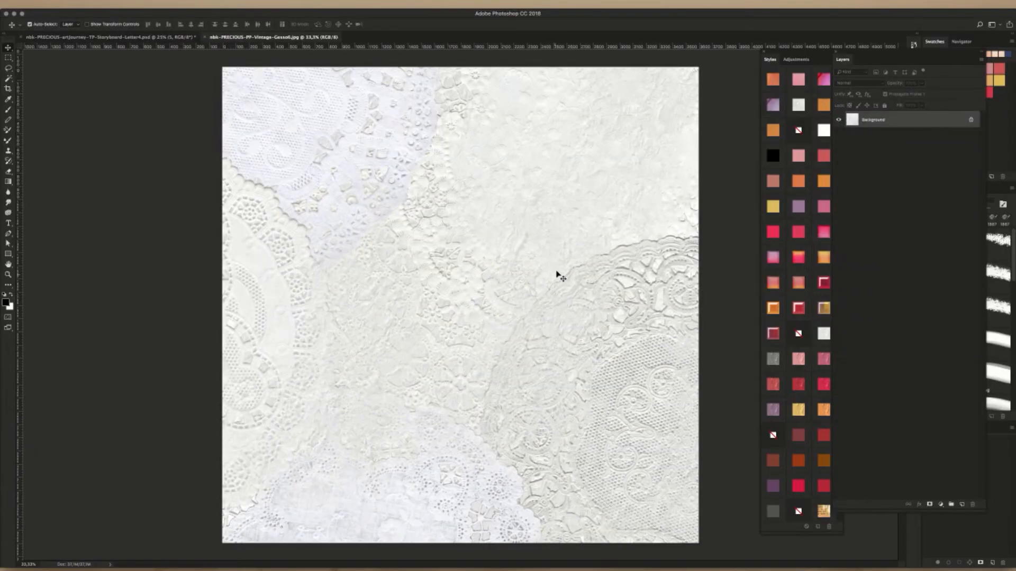
key("super+a")
key("super+c")
key("super+w")
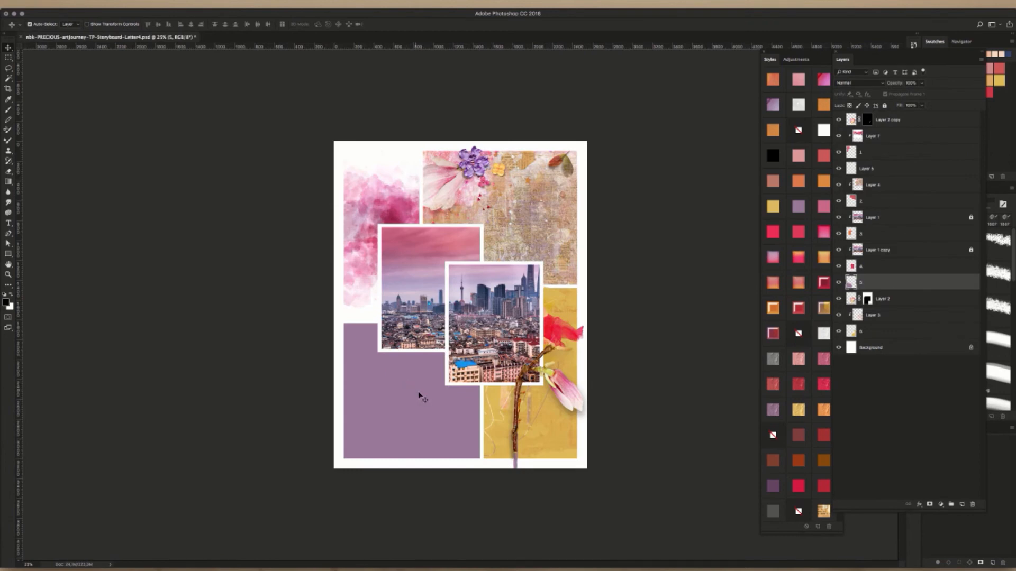
- Paste the gesso paper clipped to the purple block, accepting the profile conversion, and scale it to about 43% so it covers the block
key("super+v")
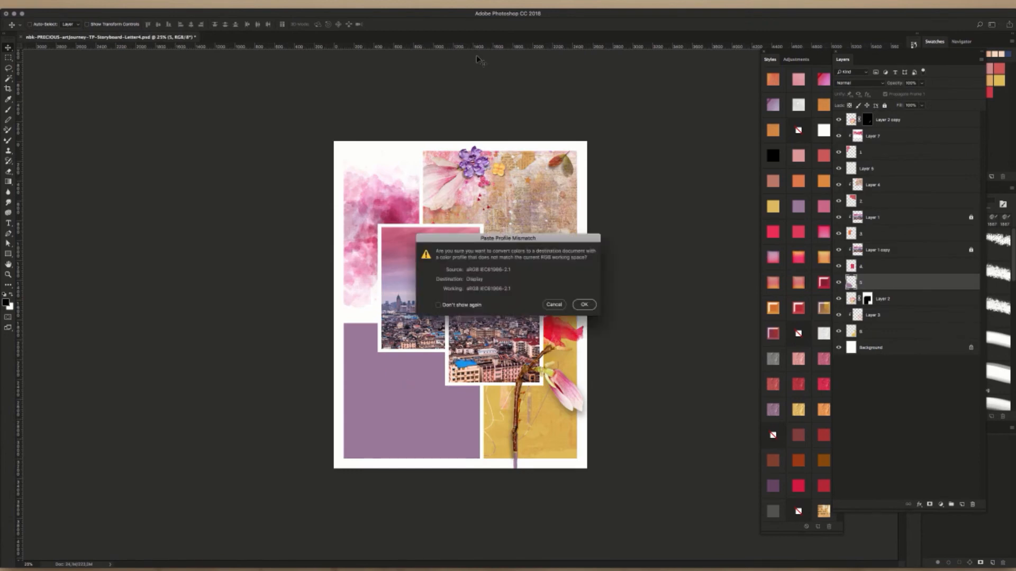
key("Return")
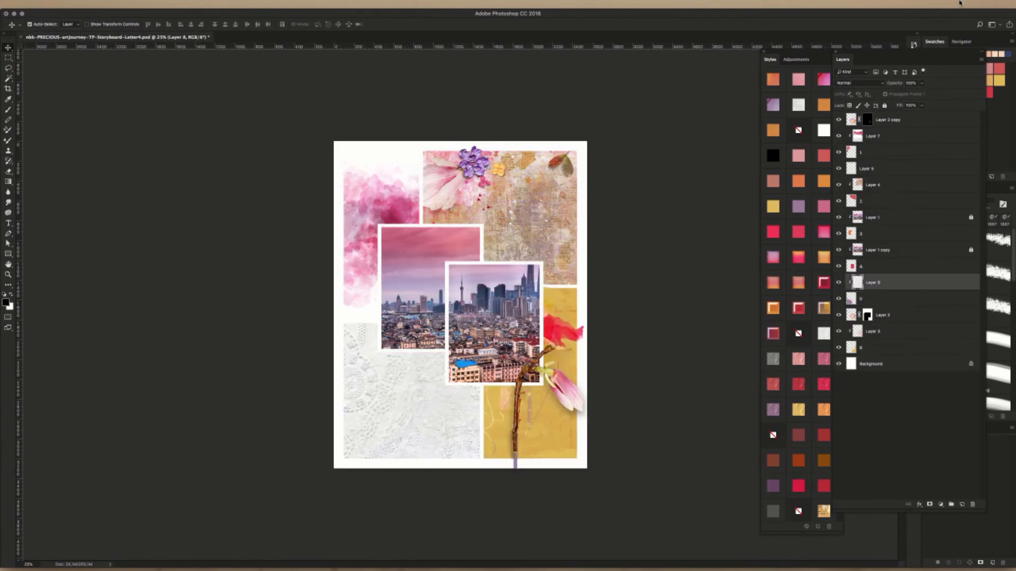
key("super+t")
left_click_drag(689, 140, 485, 344)
left_click_drag(445, 401, 437, 379)
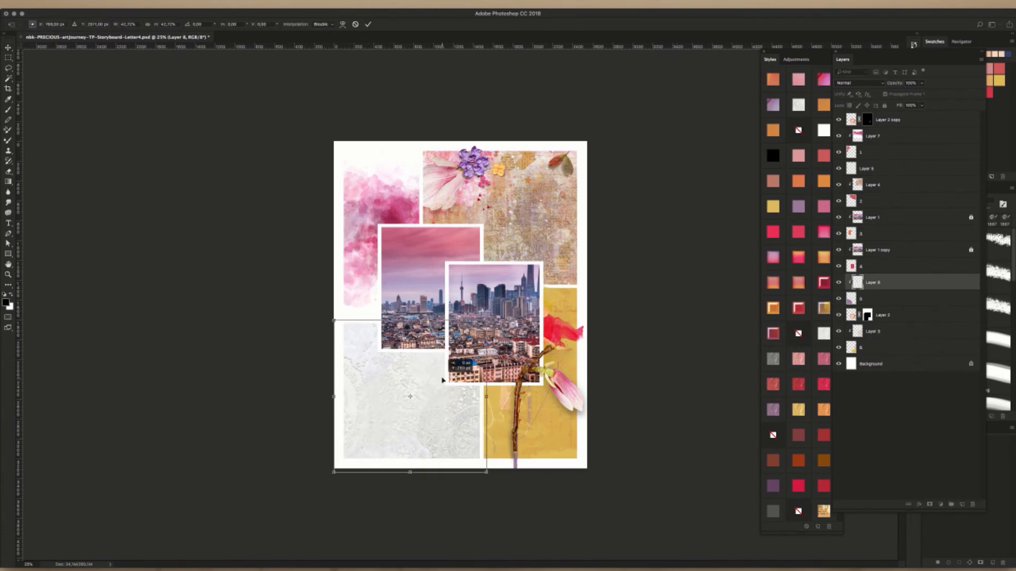
key("Return")
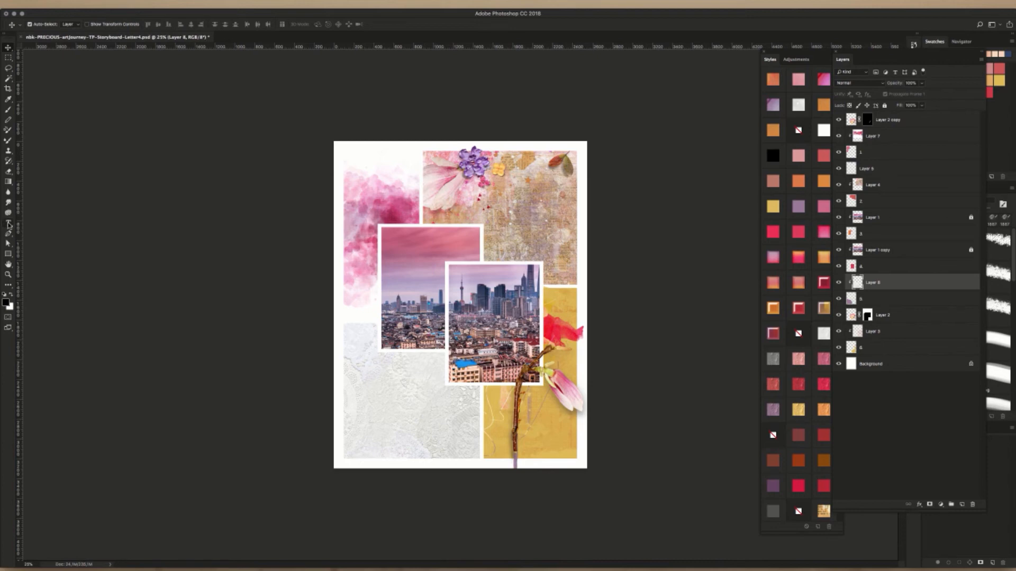
- Draw a text box on the white gesso block and fill it with Lorem Ipsum placeholder text
left_click(8, 224)
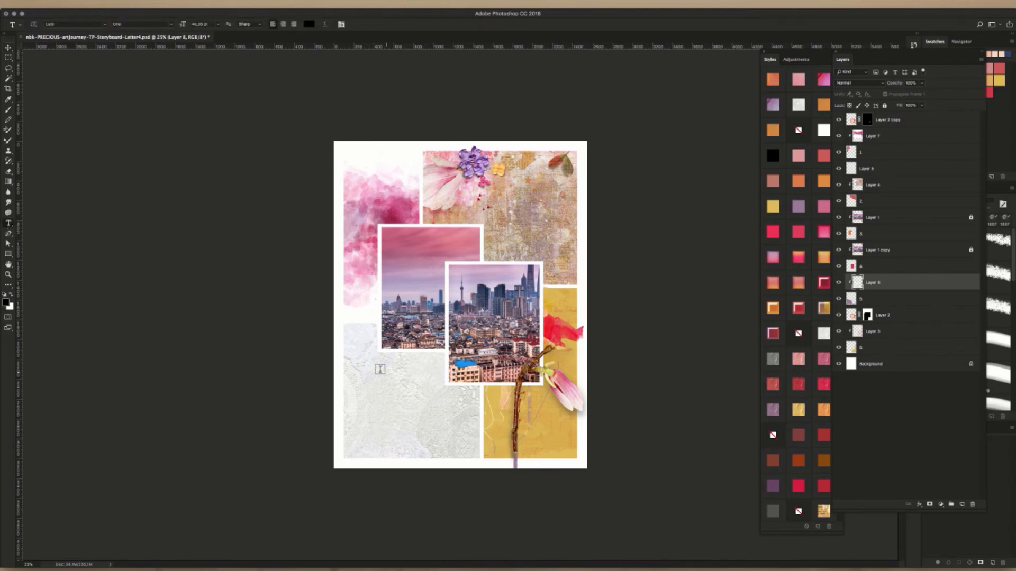
left_click_drag(359, 362, 438, 449)
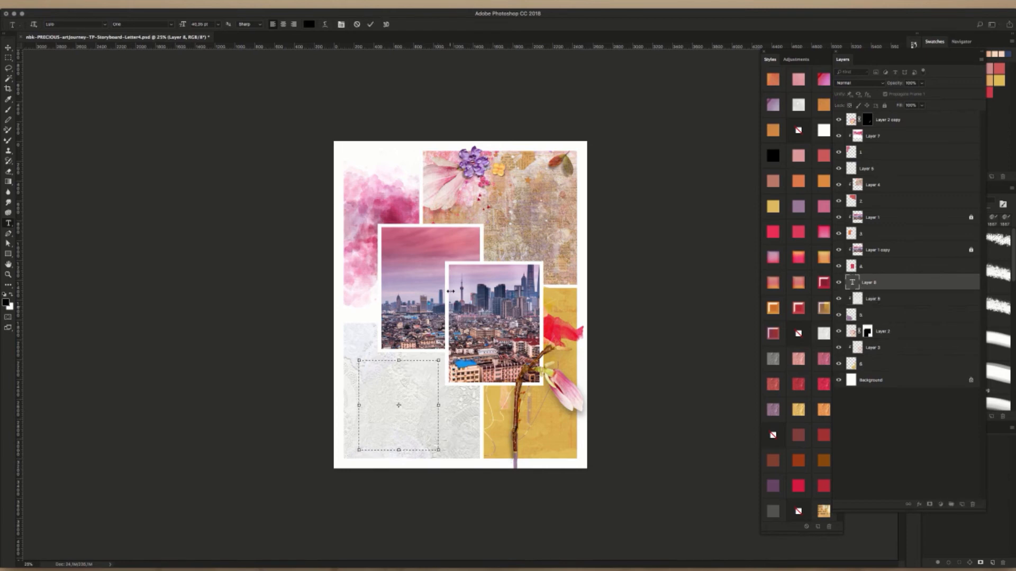
left_click(180, 4)
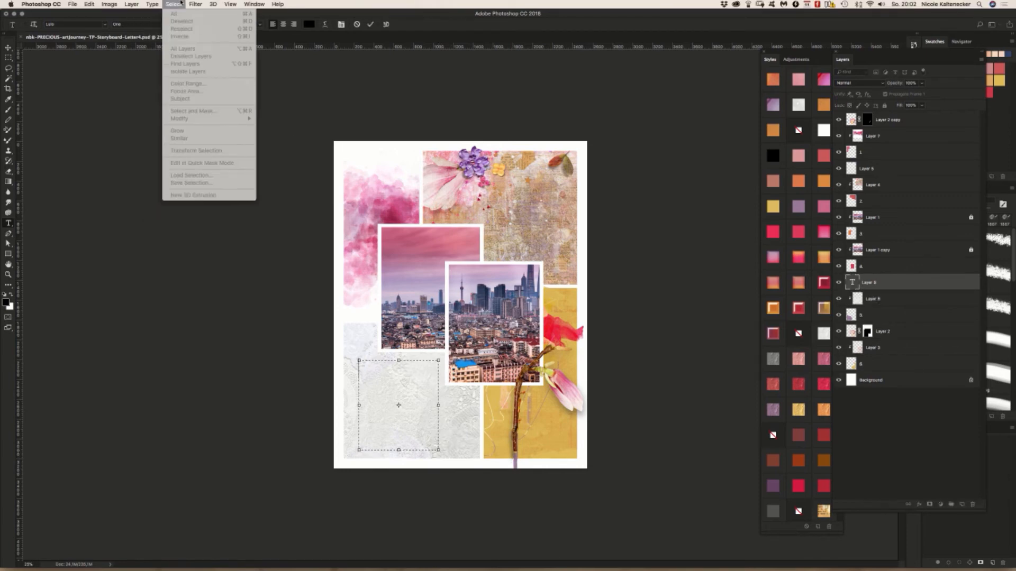
mouse_move(196, 4)
mouse_move(158, 4)
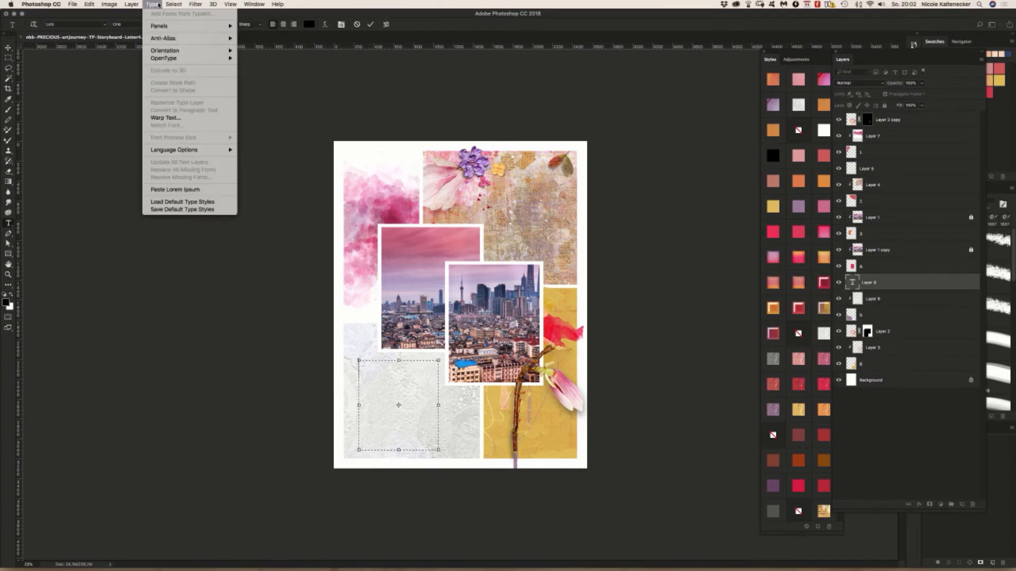
left_click(175, 190)
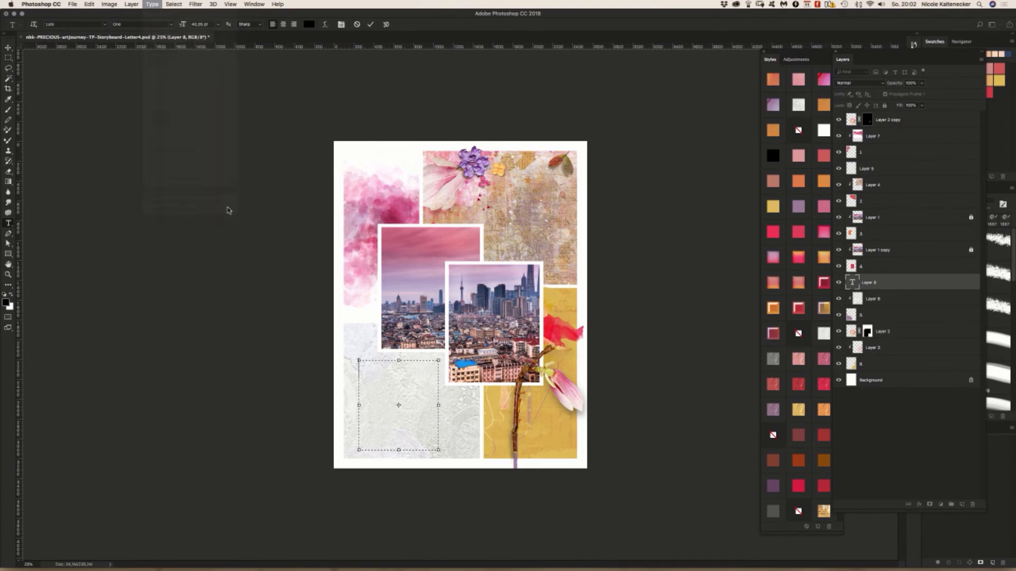
- Set all the placeholder text to a 15 pt font size with 18 pt leading
key("super+a")
key("super+t")
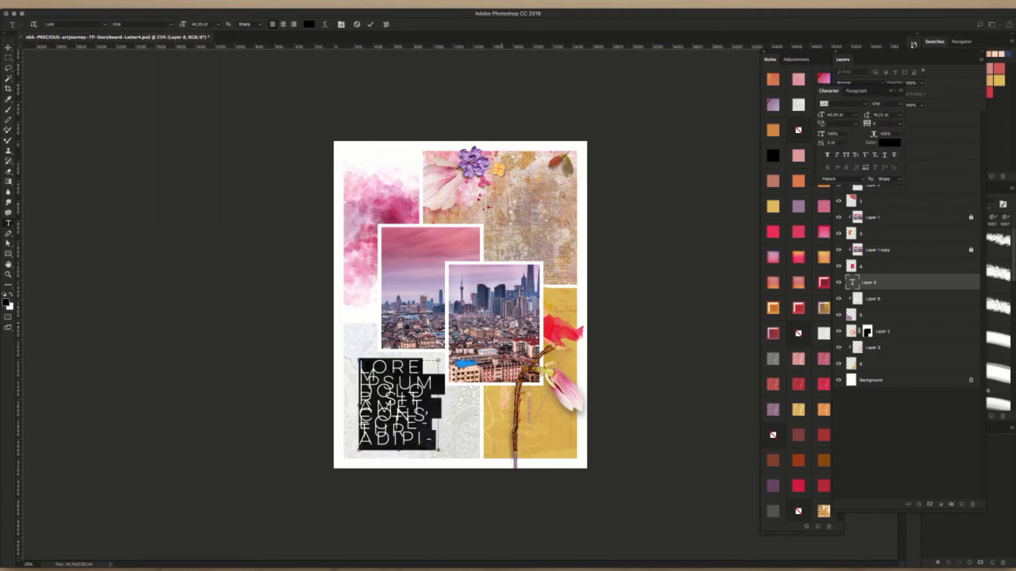
left_click(842, 114)
type("15")
key("Tab")
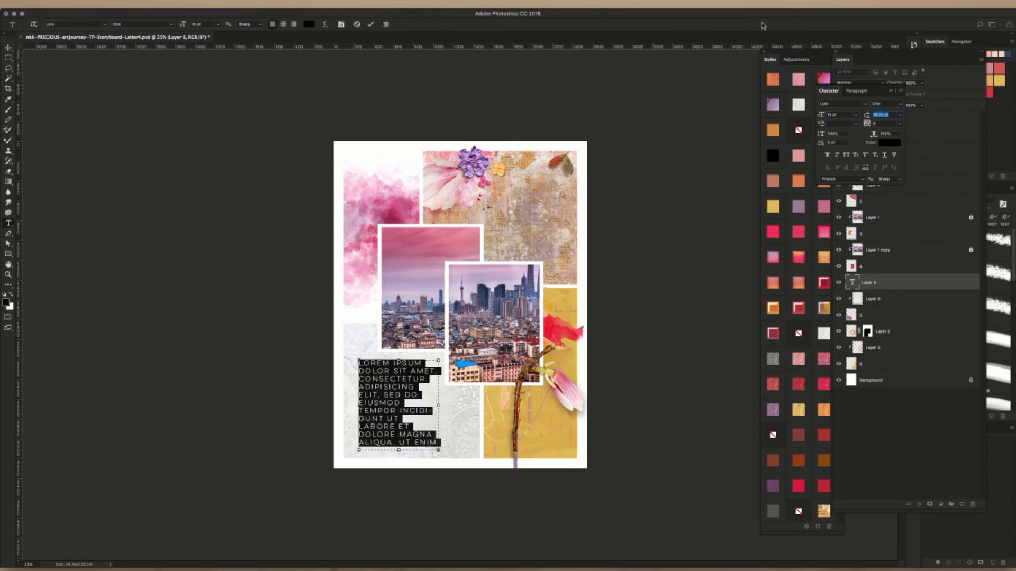
type("18")
key("Return")
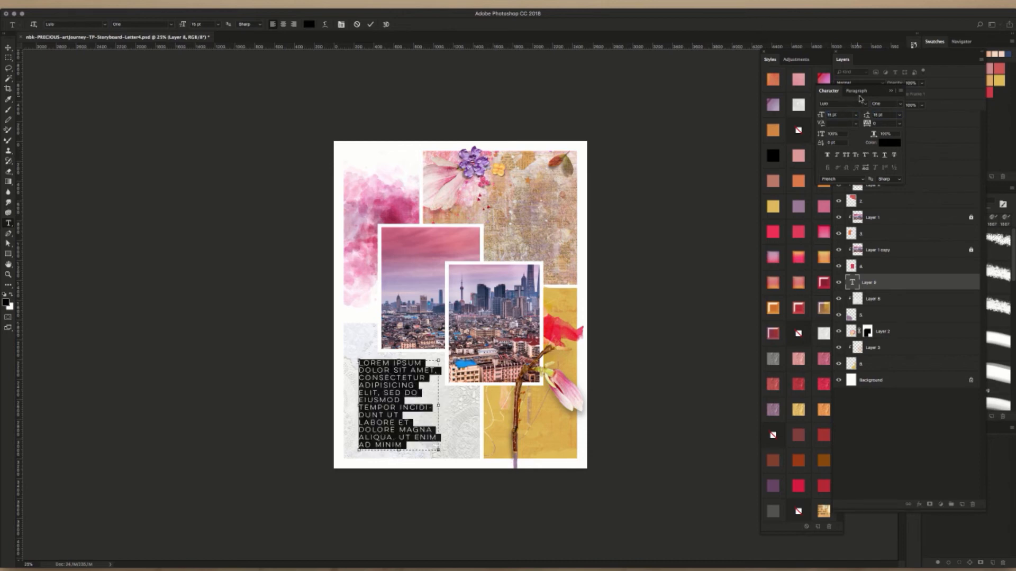
- Change the placeholder text's font to Impact Label Reversed, commit the text and check its appearance up close
left_click(843, 105)
left_click(866, 104)
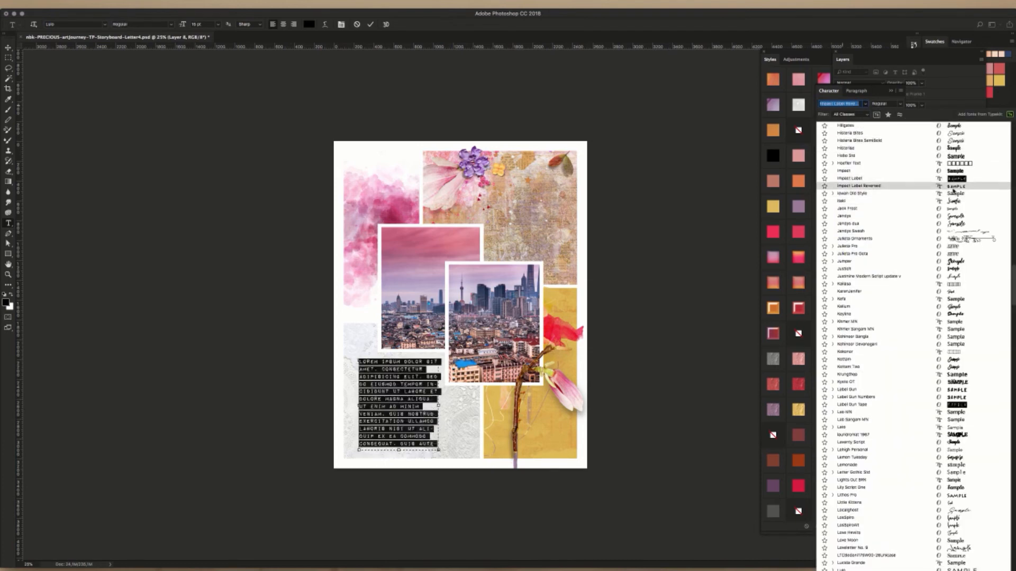
left_click(954, 187)
left_click(406, 406)
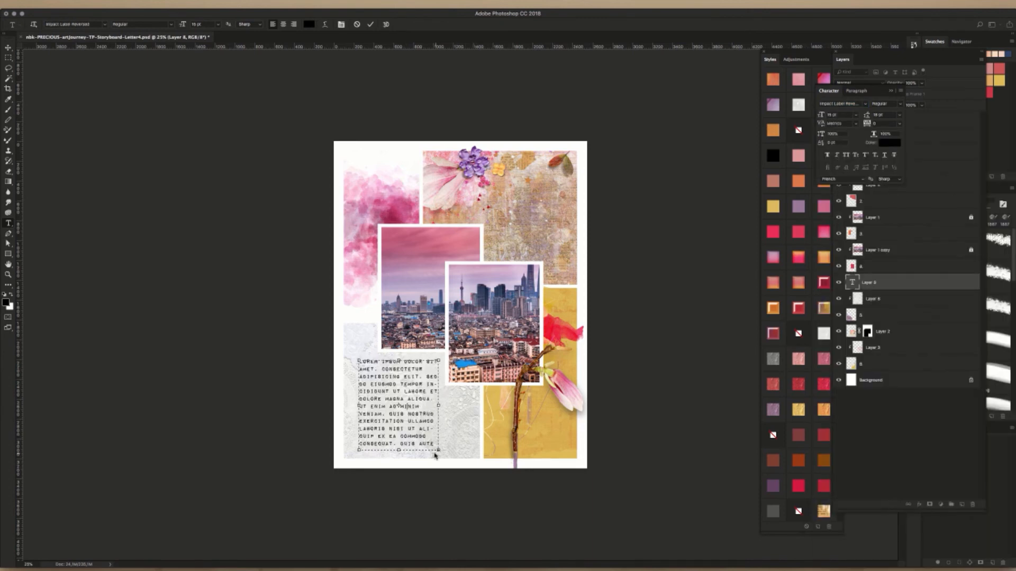
left_click_drag(435, 455, 435, 457)
left_click(9, 47)
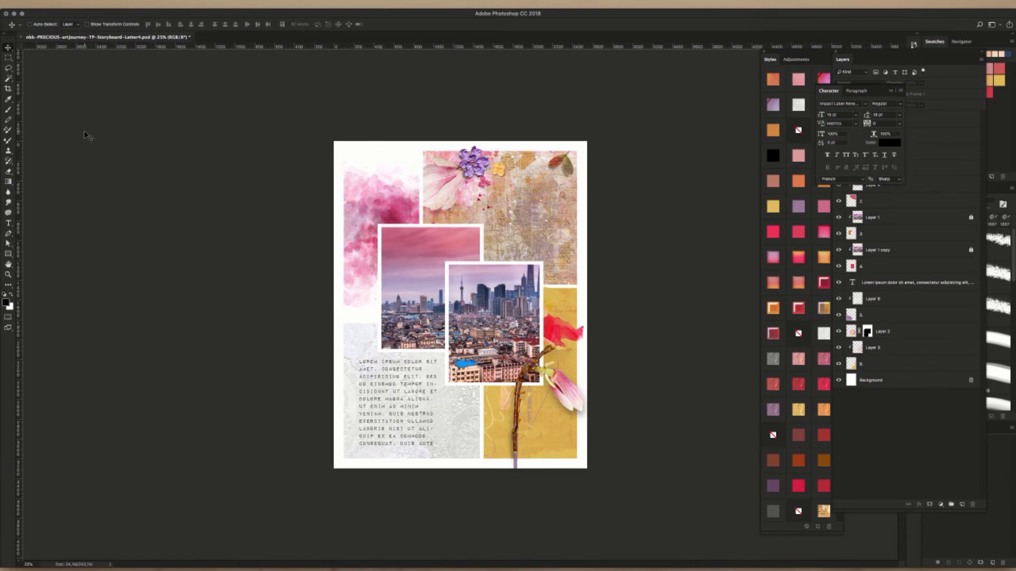
key("super+plus")
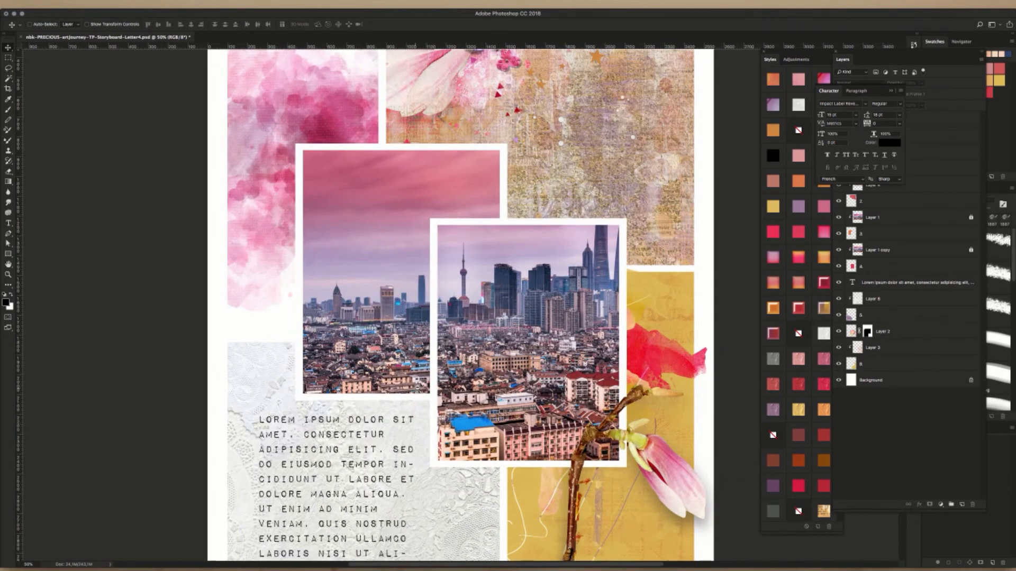
key("super+minus")
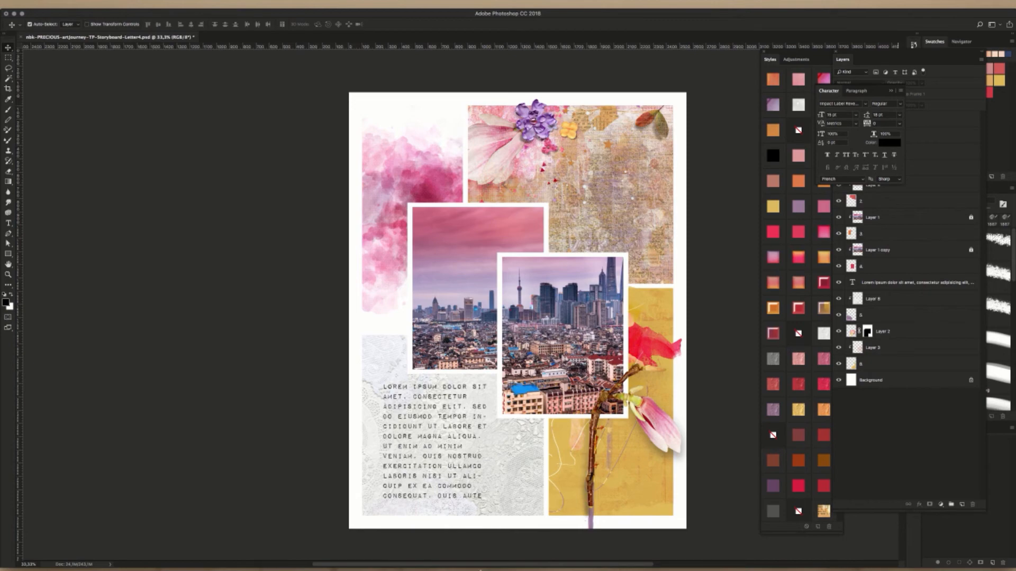
- Switch to Bridge and look through the nbk-PRECIOUS-ABP2 folder for a flower embellishment
left_click(419, 570)
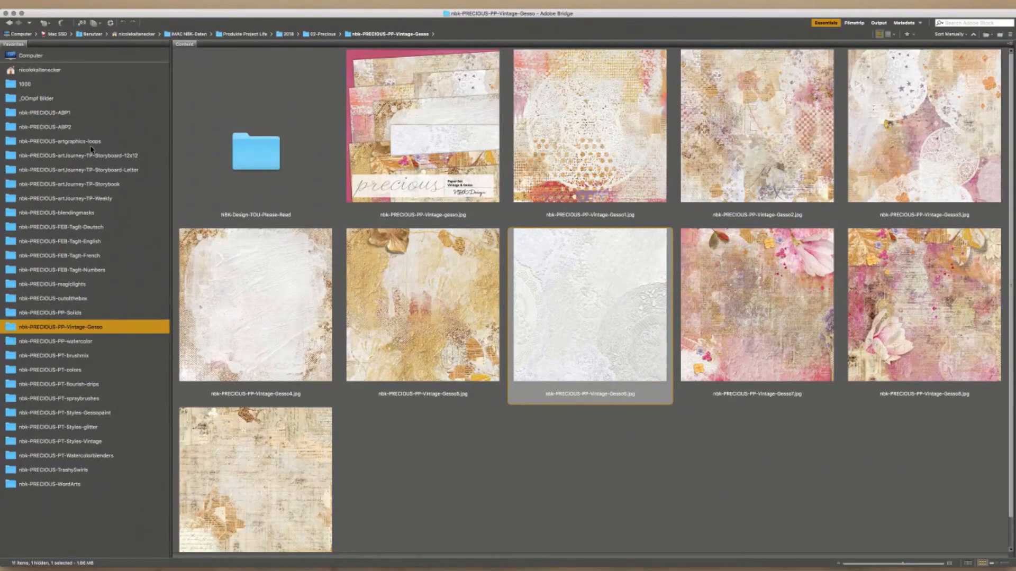
left_click(67, 128)
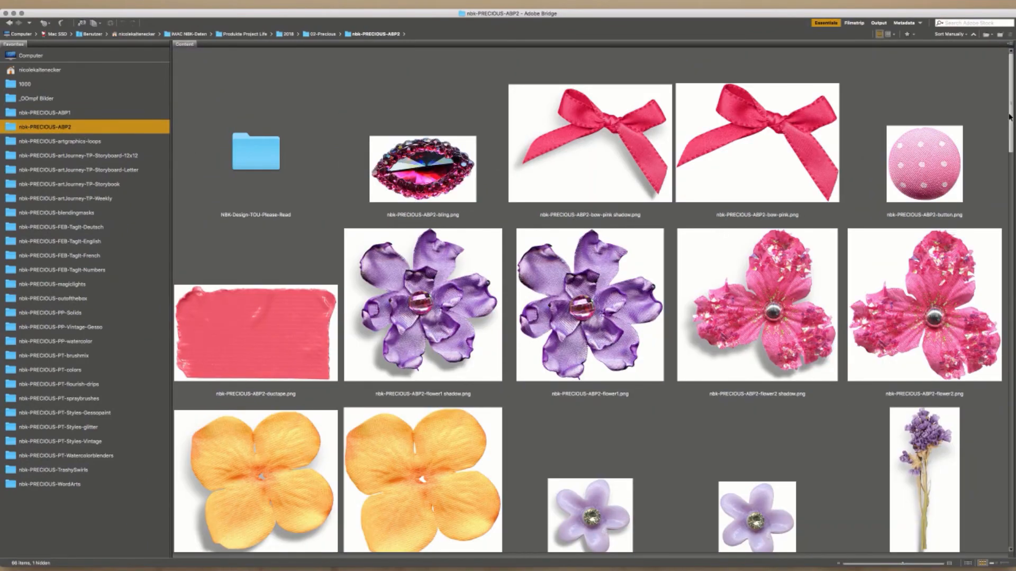
scroll(979, 148, "down", 5)
scroll(993, 166, "down", 9)
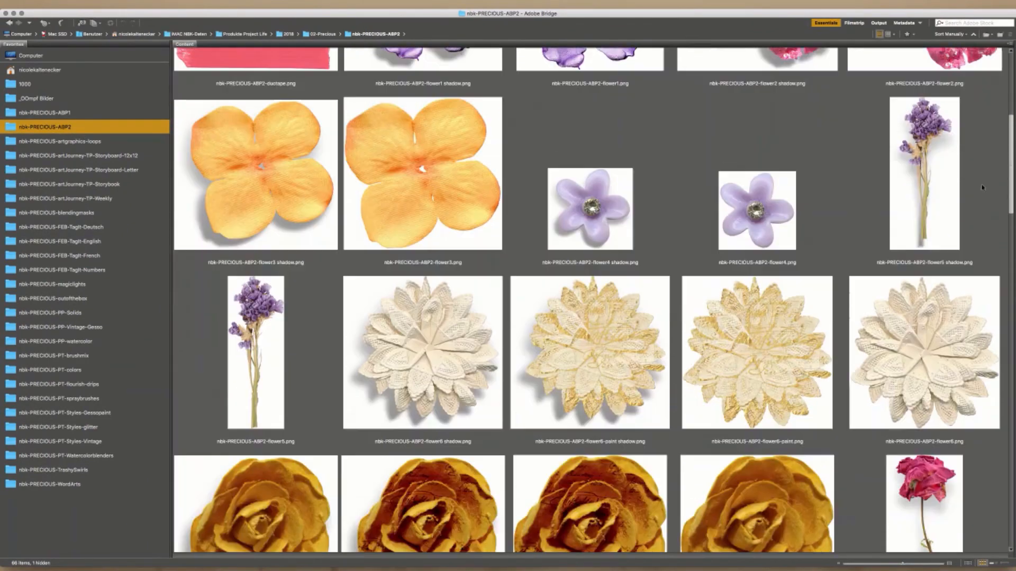
scroll(940, 250, "down", 6)
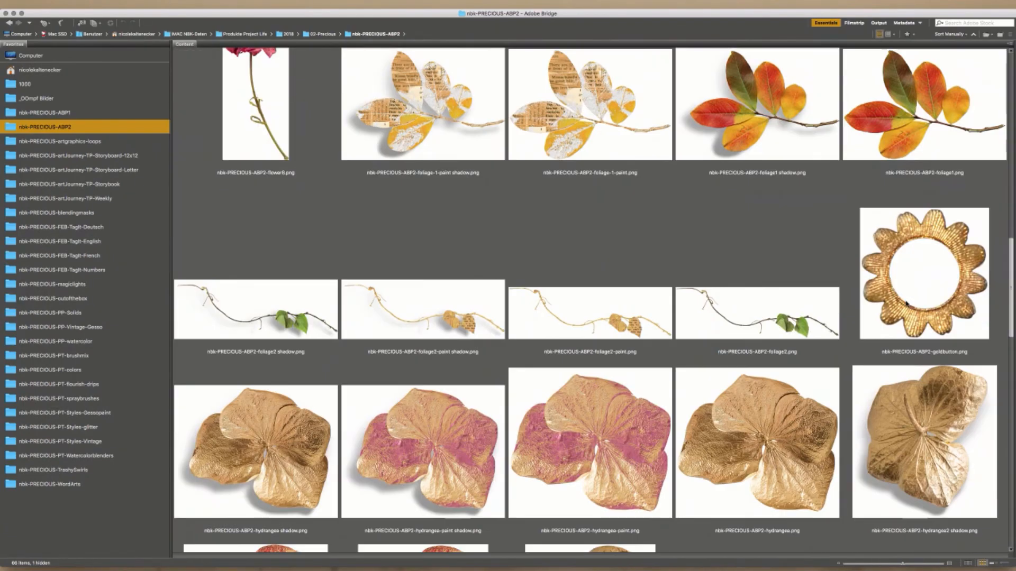
scroll(940, 249, "down", 9)
scroll(861, 387, "down", 5)
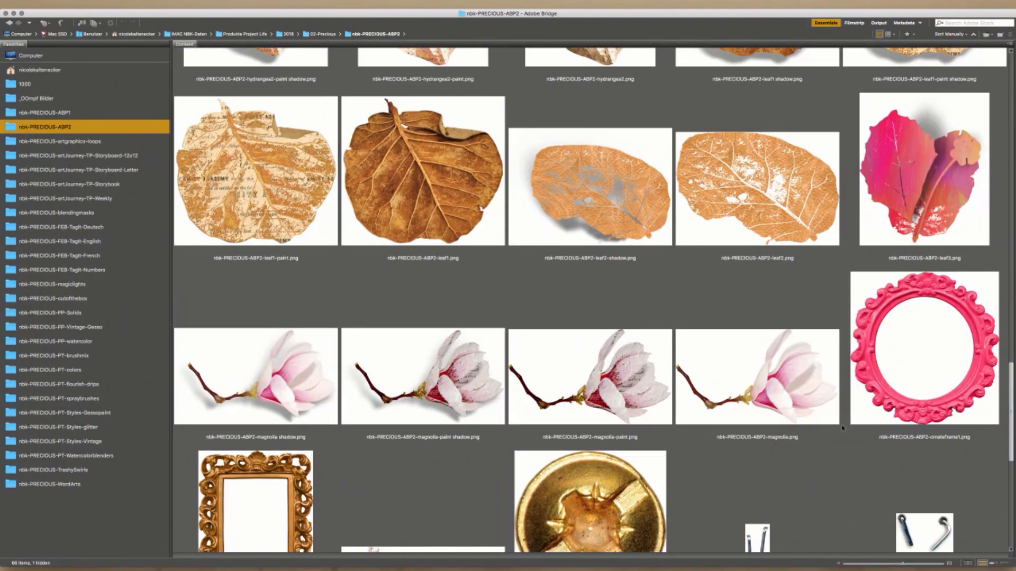
scroll(842, 428, "down", 7)
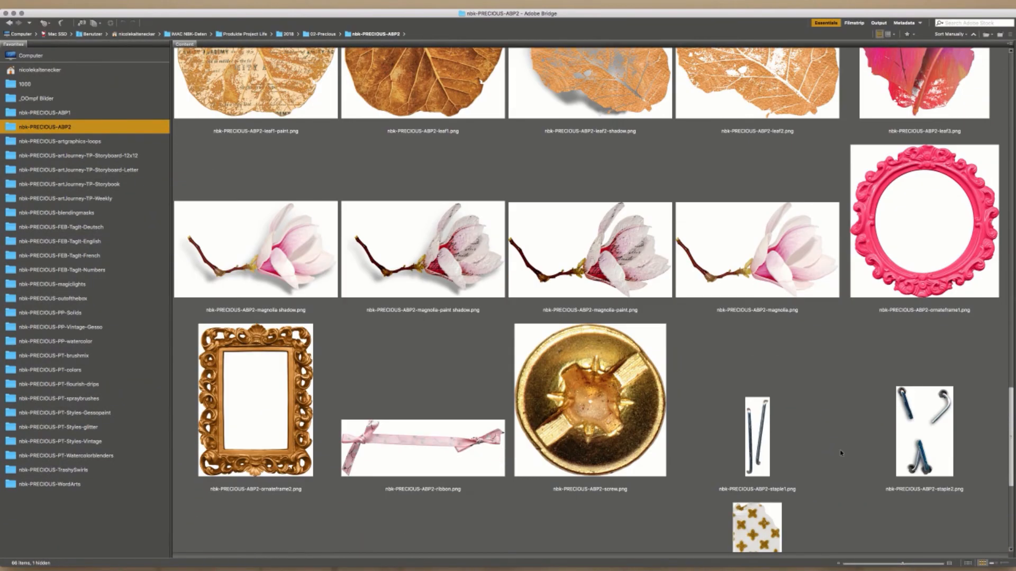
scroll(834, 492, "down", 3)
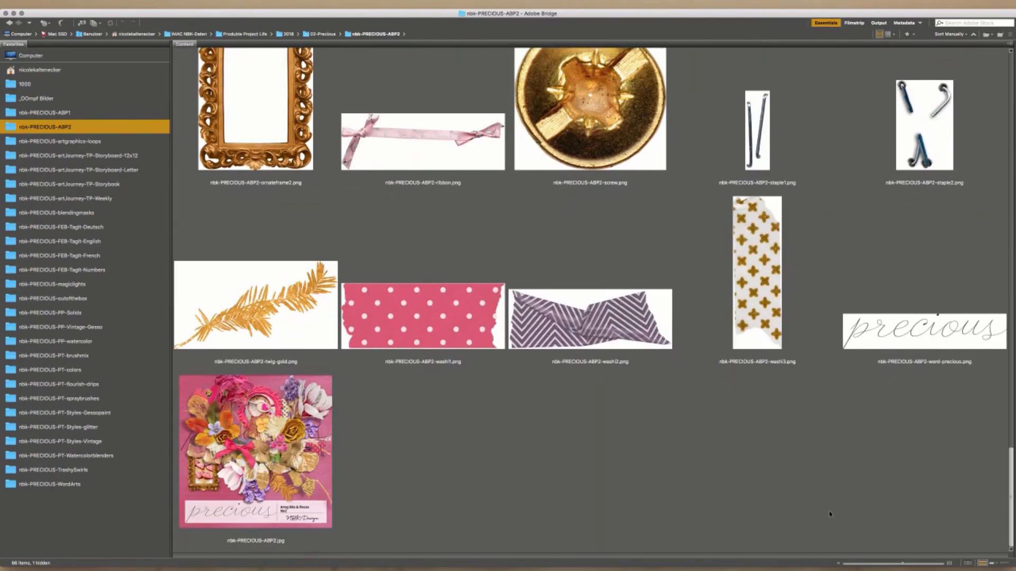
scroll(829, 513, "up", 15)
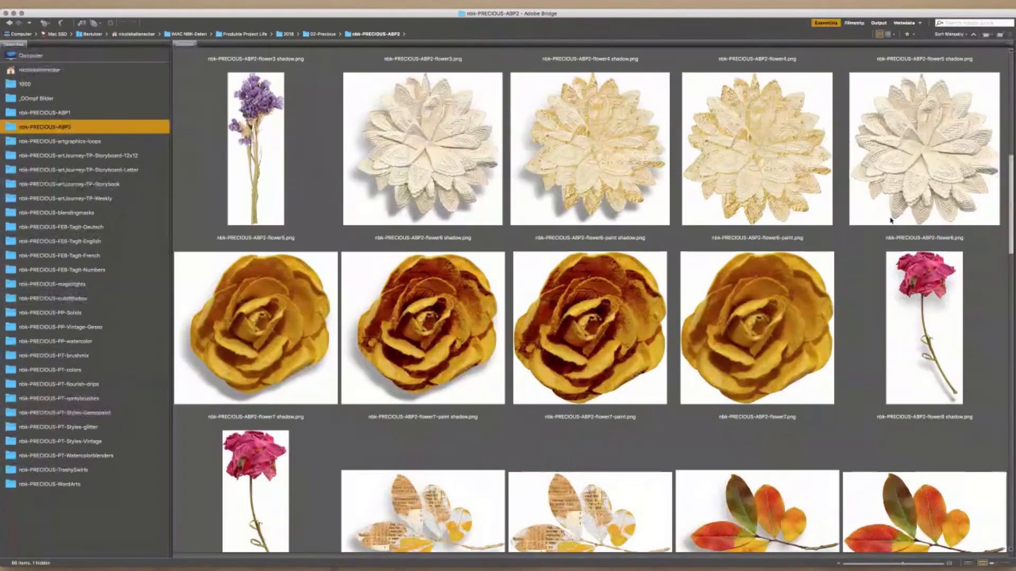
scroll(888, 212, "up", 1)
scroll(864, 162, "up", 2)
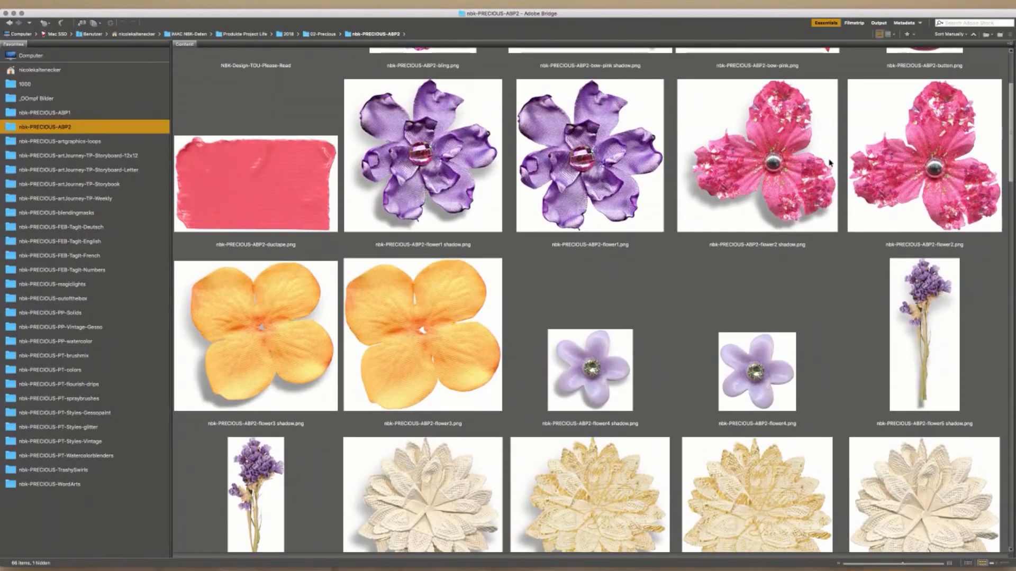
- Open nbk-PRECIOUS-ABP2-flower2 shadow.png, copy the whole image, close the file and paste the flower into the storyboard layout
double_click(756, 117)
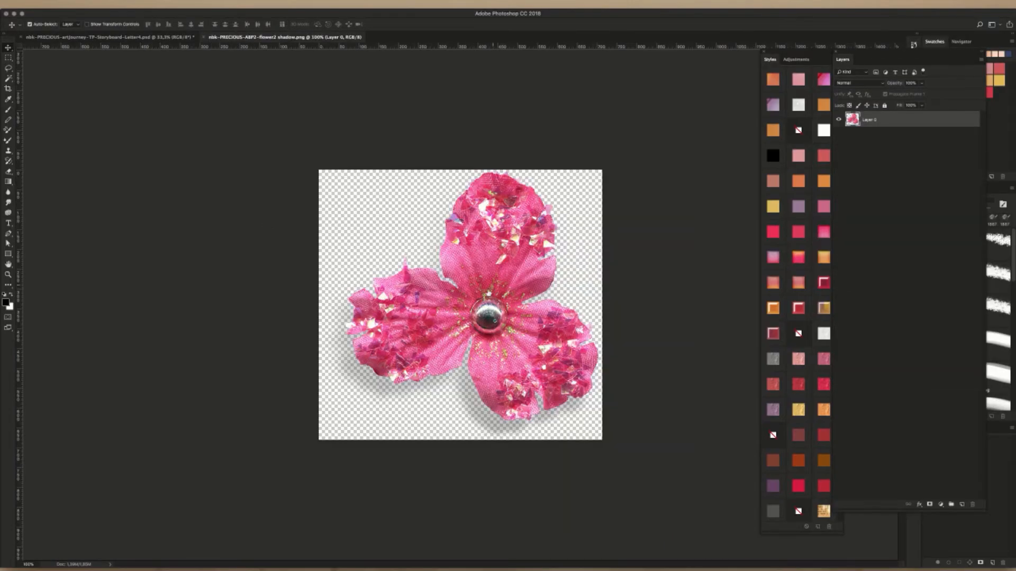
key("super+a")
key("super+w")
key("super+v")
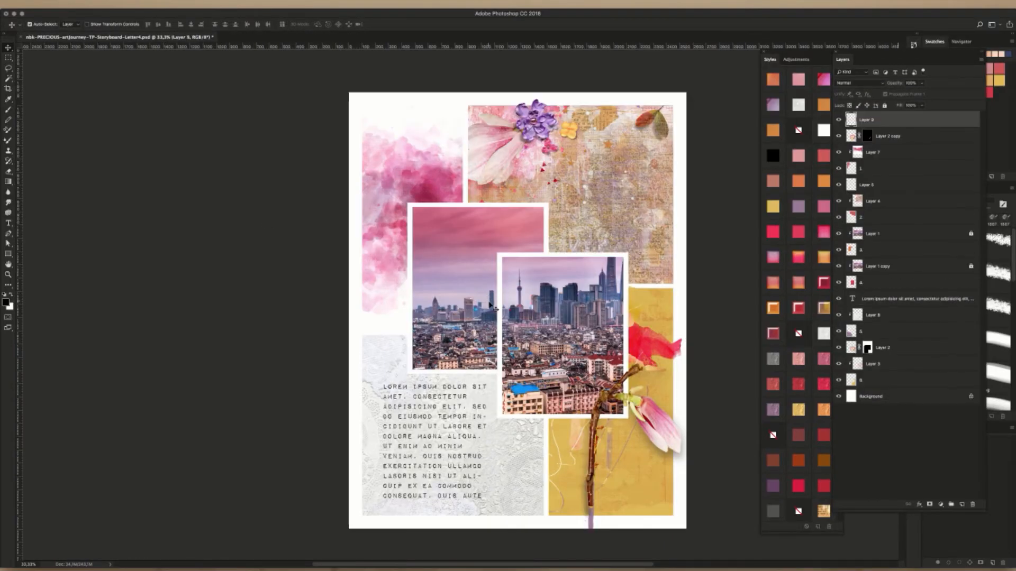
- Move the pink flower to the lower-left corner of the larger framed photo, above the text, and scale it down
left_click_drag(532, 321, 383, 359)
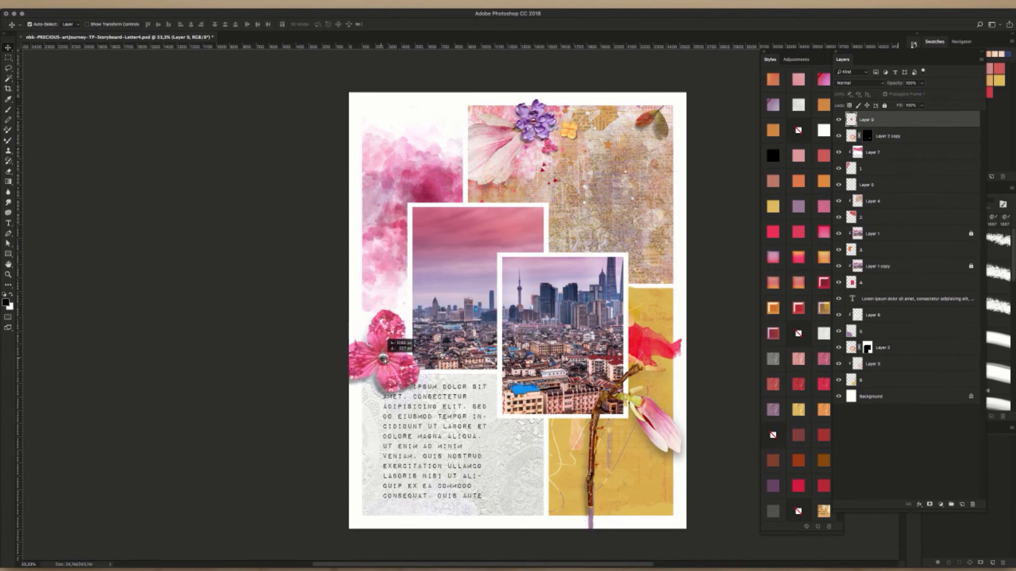
key("super+t")
left_click_drag(421, 308, 389, 356)
key("Return")
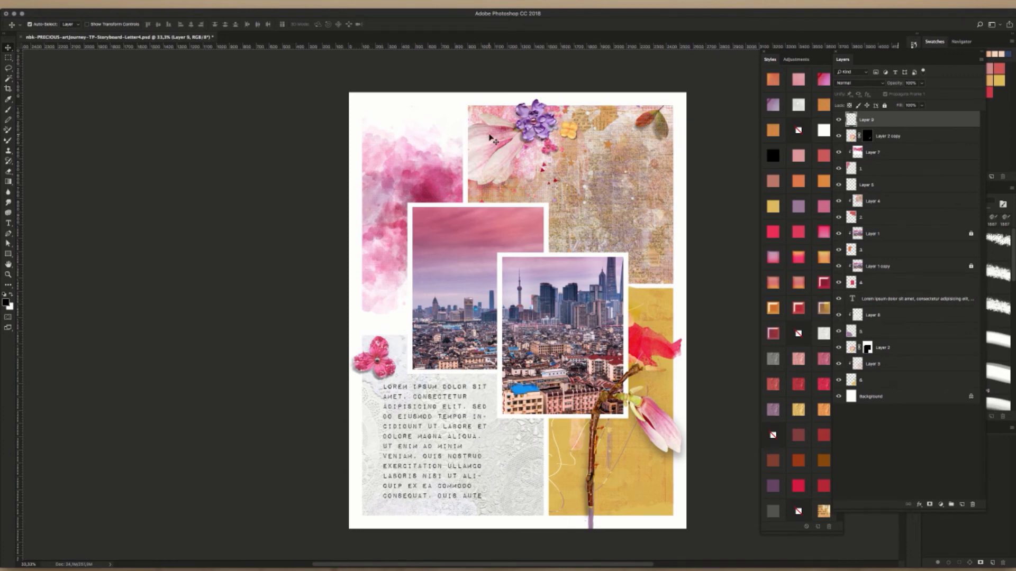
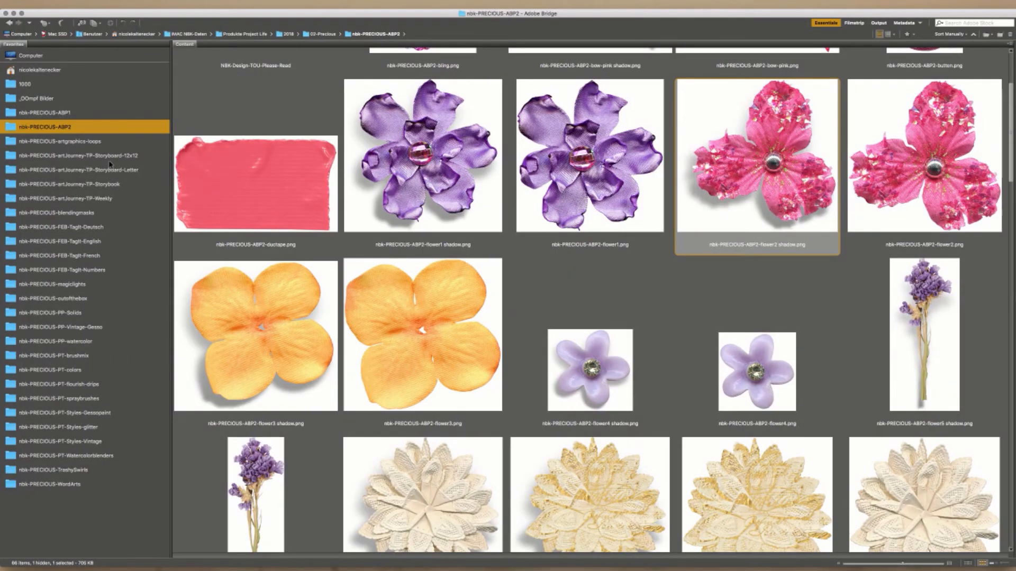
- Bring nbk-PRECIOUS-artgraphics01.png from Bridge's nbk-PRECIOUS-artgraphics-loops folder into the layout and scale it to about 54% over the larger framed photo
left_click(97, 143)
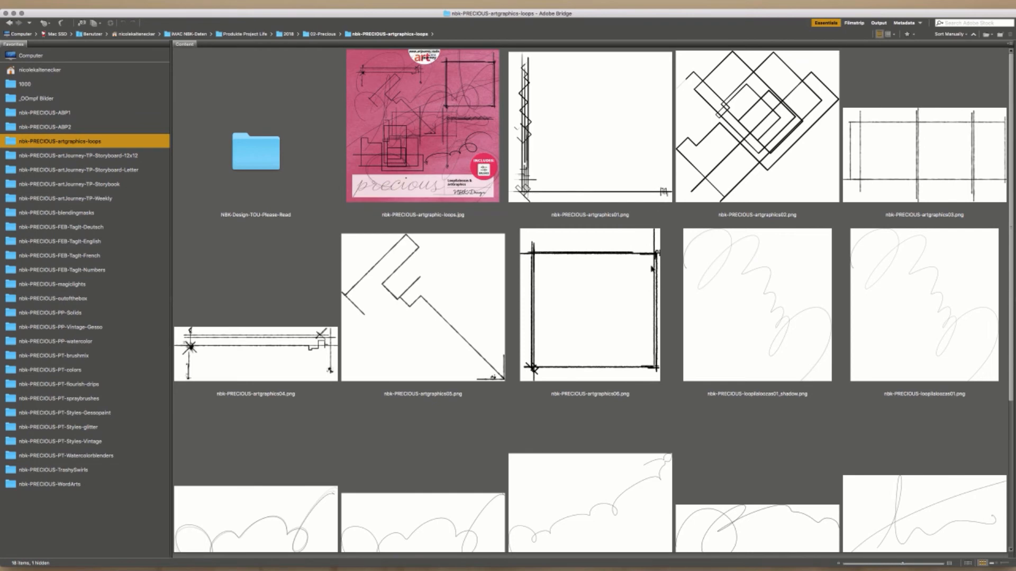
double_click(595, 178)
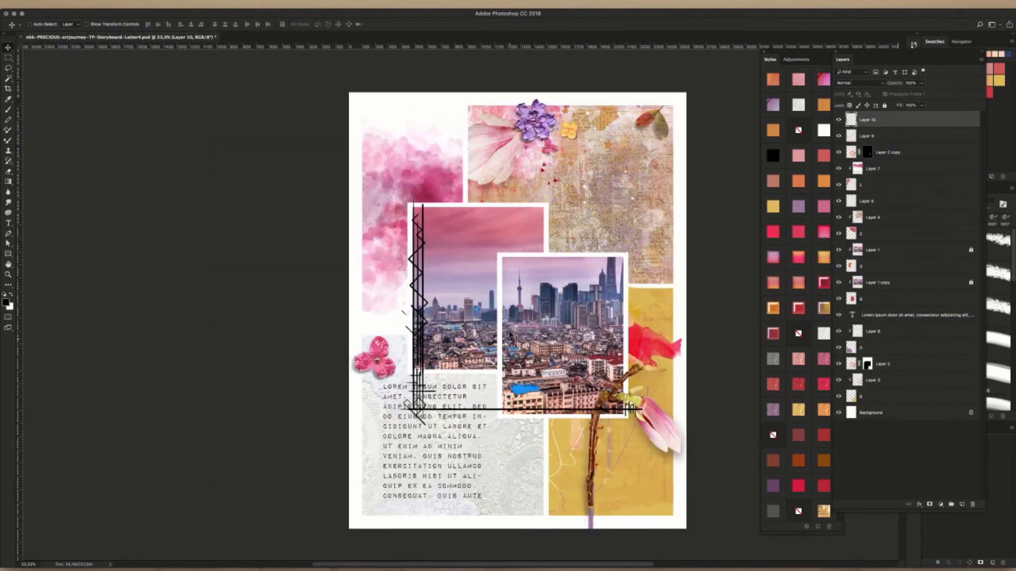
key("super+t")
left_click_drag(642, 194, 519, 301)
left_click_drag(475, 413, 492, 353)
- Try flipping the line artgraphic horizontally over the photo, and undo the flip
right_click(466, 325)
left_click(498, 423)
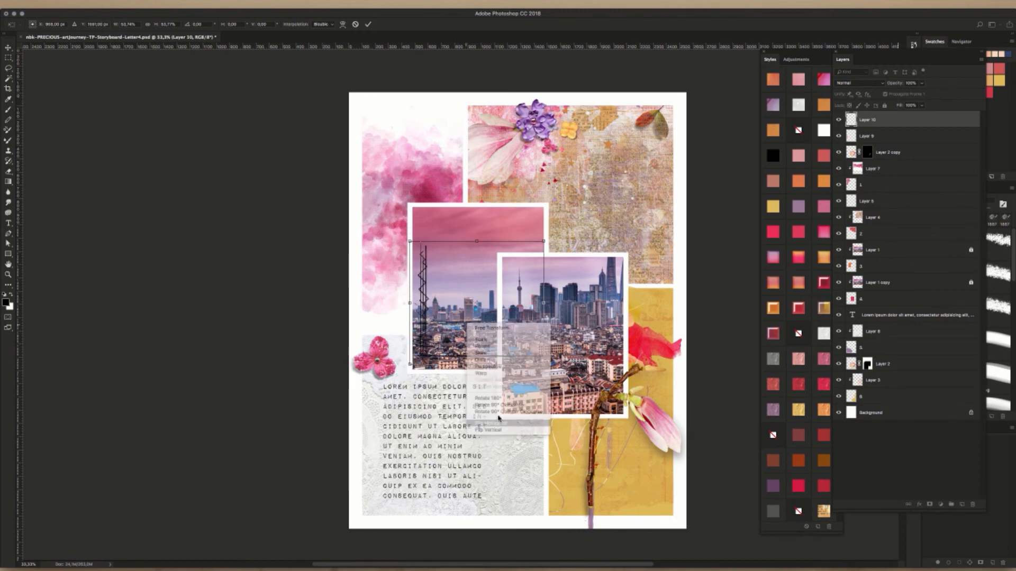
key("super+z")
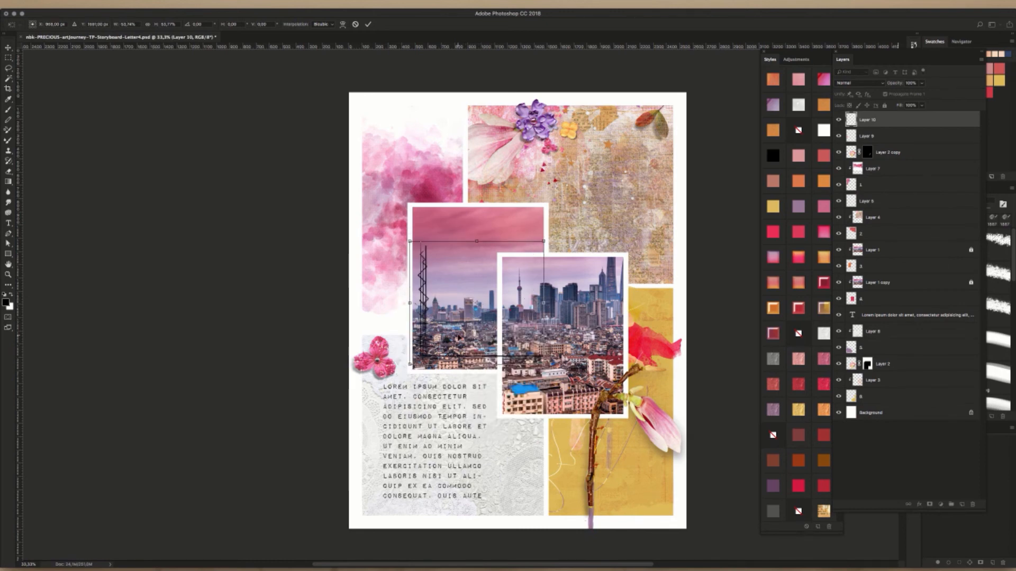
- Flip the line artgraphic vertically, rotate it 90° counter-clockwise and move it over the upper-left part of the larger framed photo
right_click(459, 328)
left_click(496, 437)
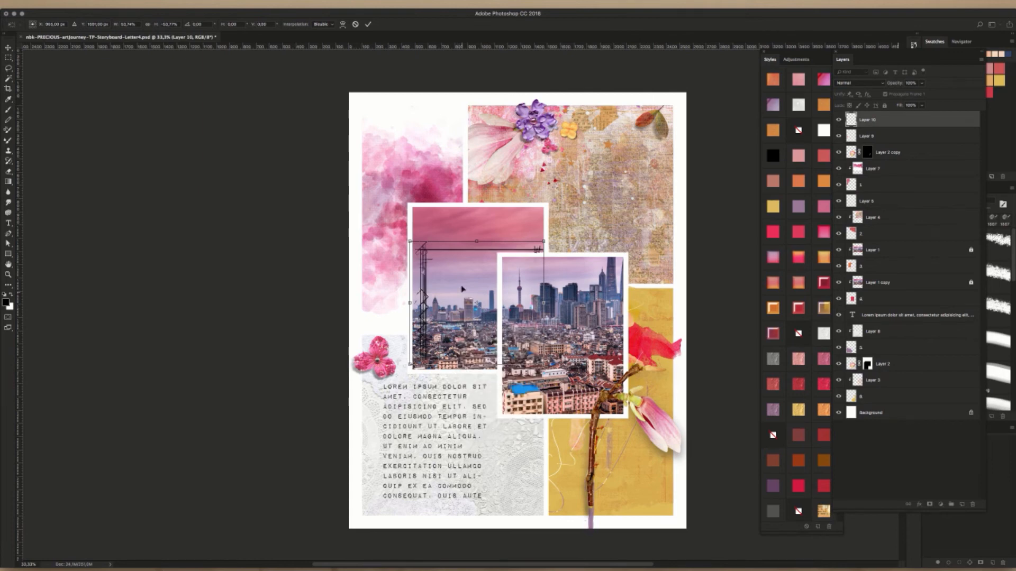
left_click_drag(463, 290, 463, 260)
left_click_drag(540, 186, 554, 341)
left_click_drag(533, 275, 493, 246)
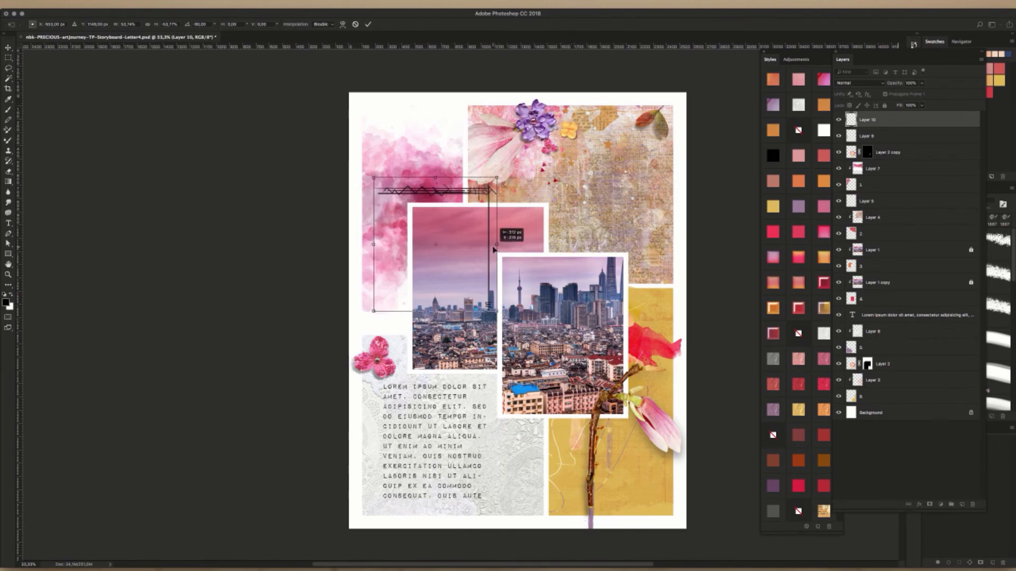
right_click(470, 302)
left_click(492, 333)
key("super+z")
- Flip the line artgraphic vertically again, rotate it 180° and fit it into the upper-left corner of the larger framed photo
right_click(463, 259)
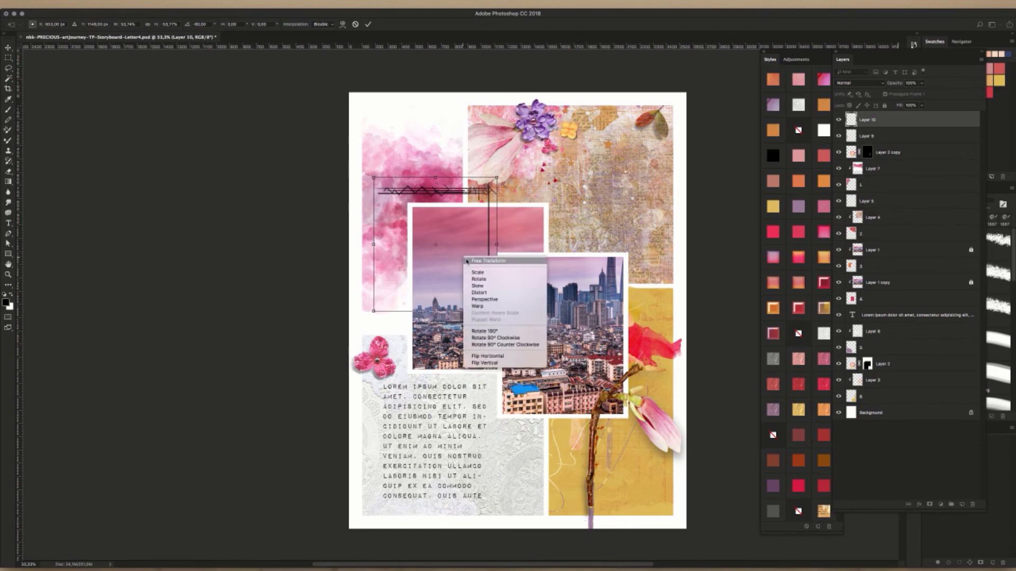
left_click(485, 363)
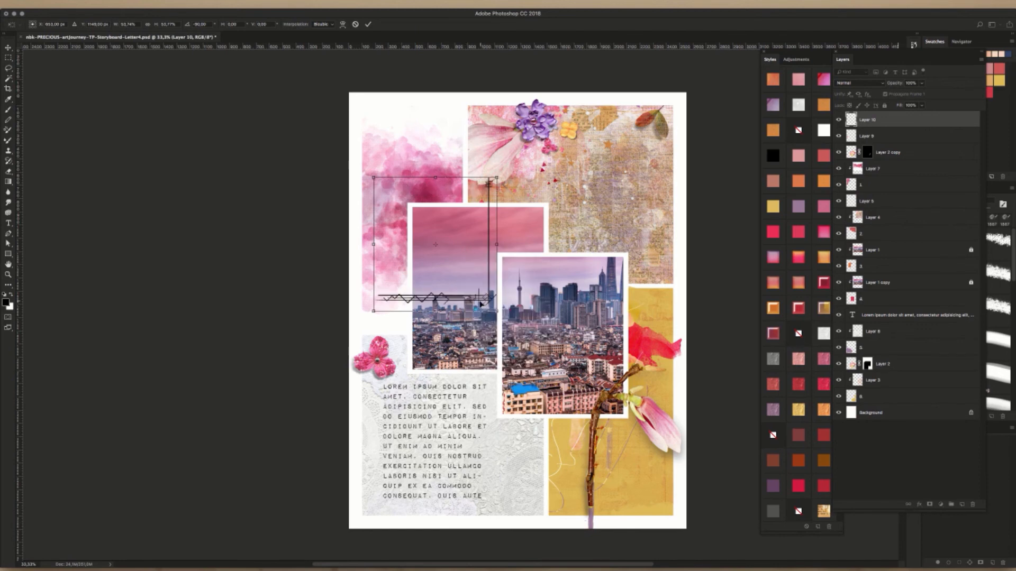
left_click_drag(508, 179, 387, 274)
left_click_drag(431, 224, 473, 249)
key("Return")
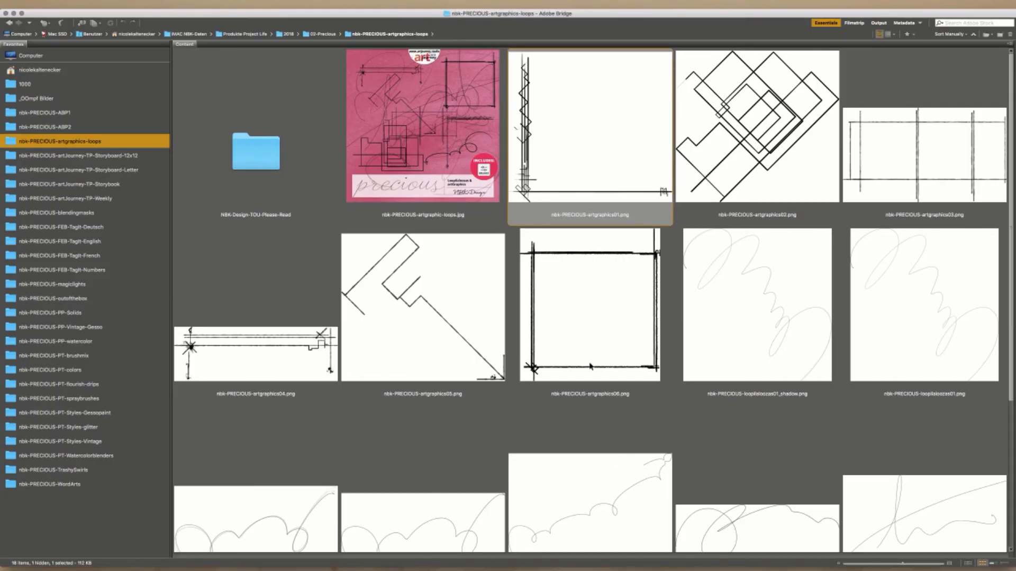
- Bring nbk-PRECIOUS-loopilaloccas04.png from Bridge into the layout, rotate it upright and place it along the right edge of the brown textured block
double_click(785, 520)
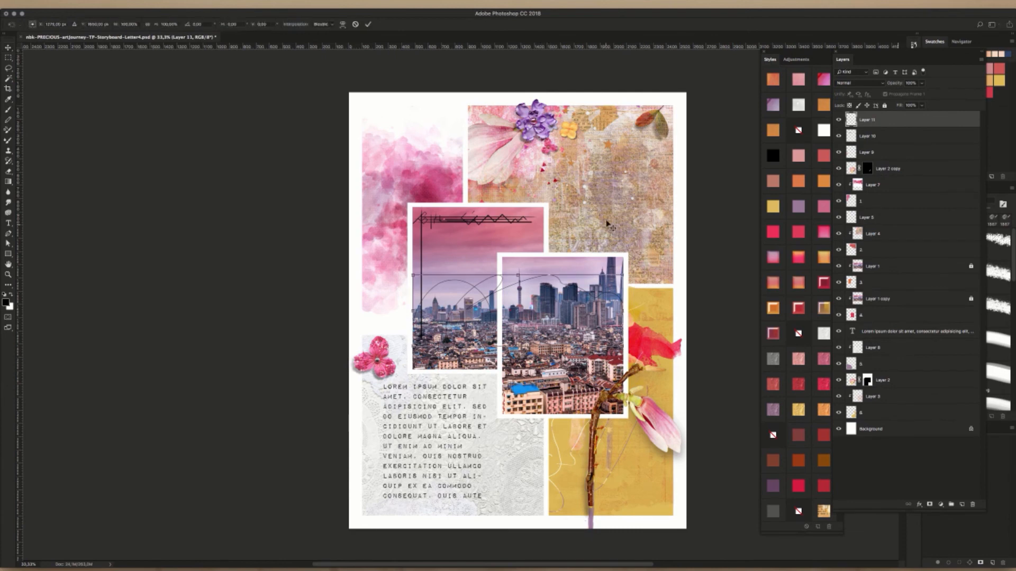
left_click_drag(607, 224, 608, 368)
left_click_drag(529, 284, 656, 173)
key("Return")
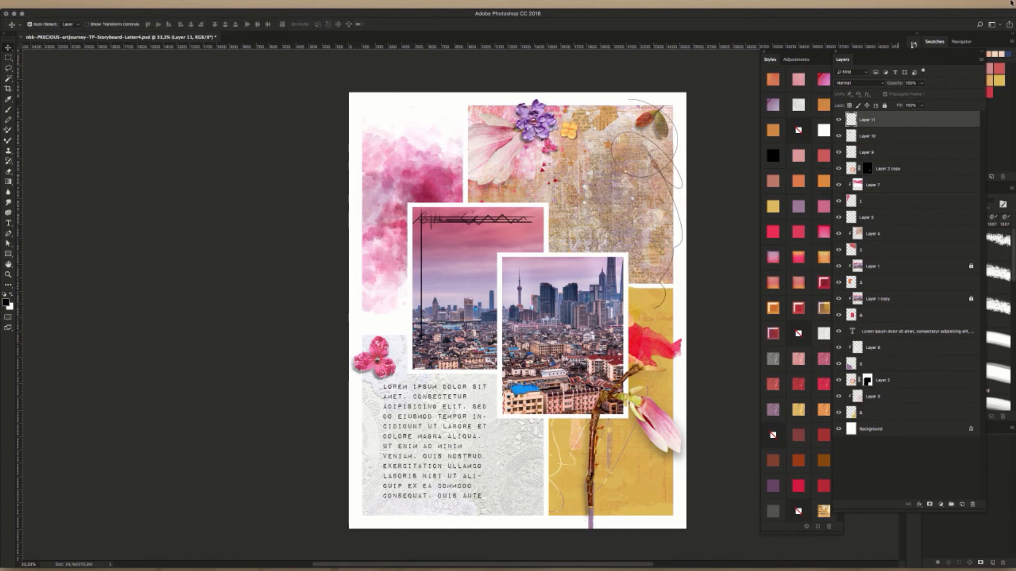
- Scale the journaling text to about 83% and shift it slightly down and right within the white doily block
left_click(466, 418)
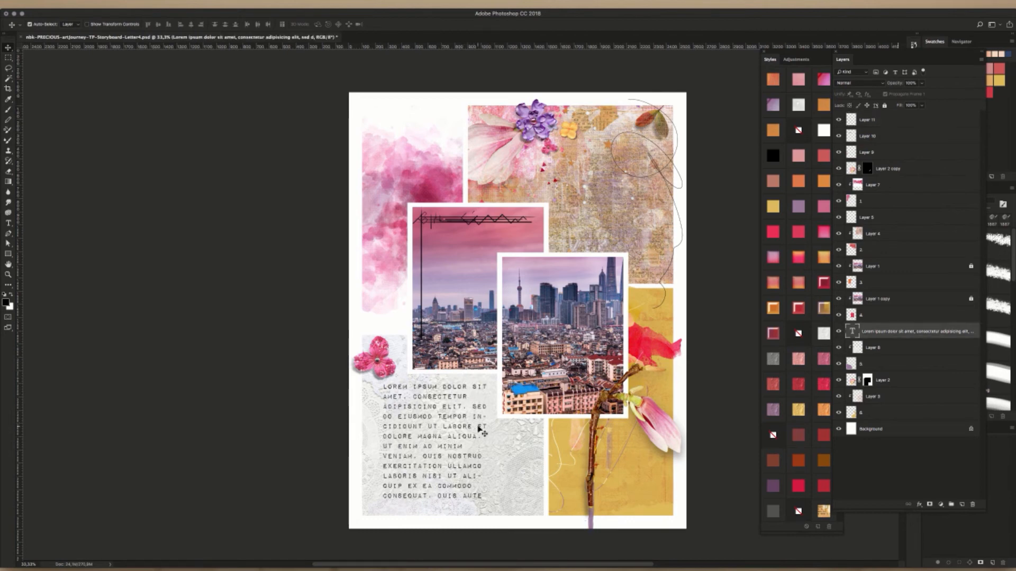
key("ctrl+t")
left_click_drag(491, 382, 482, 393)
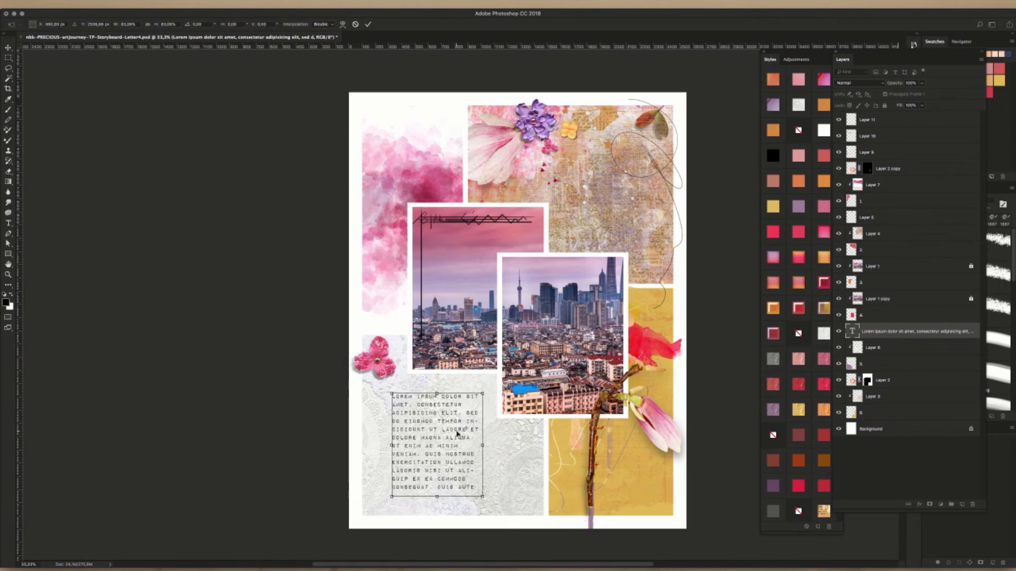
key("Return")
left_click_drag(461, 432, 464, 440)
- Check the journaling text's type settings and legibility up close, and nudge the text slightly to the right
double_click(852, 331)
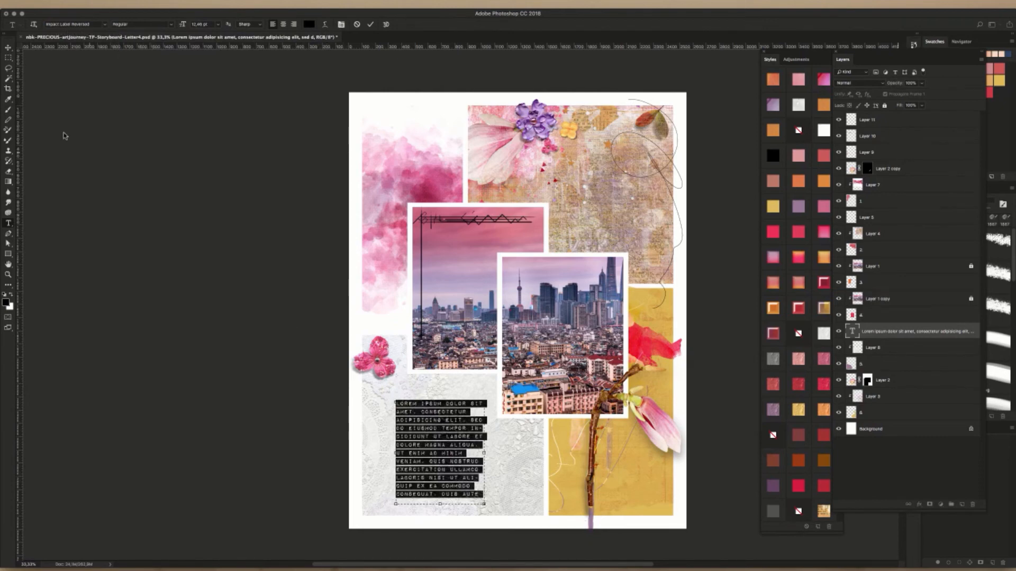
left_click(8, 47)
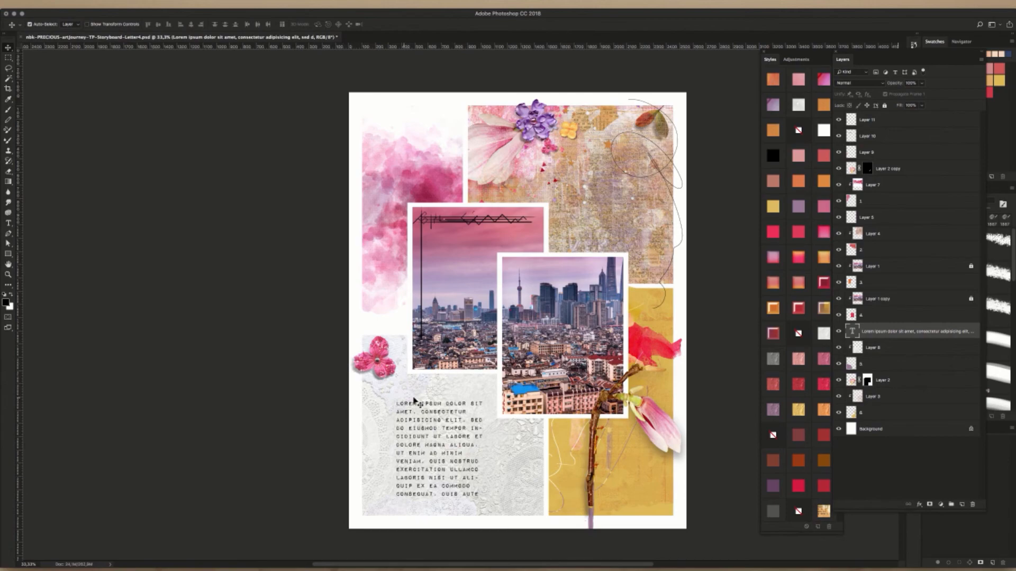
scroll(438, 461, "up", 2)
scroll(470, 426, "up", 5)
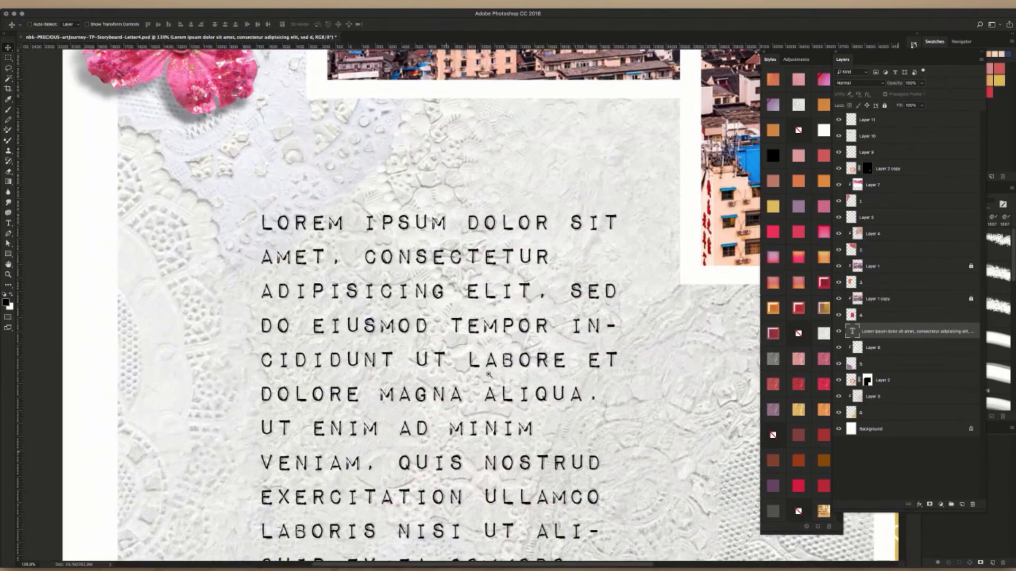
scroll(486, 388, "down", 6)
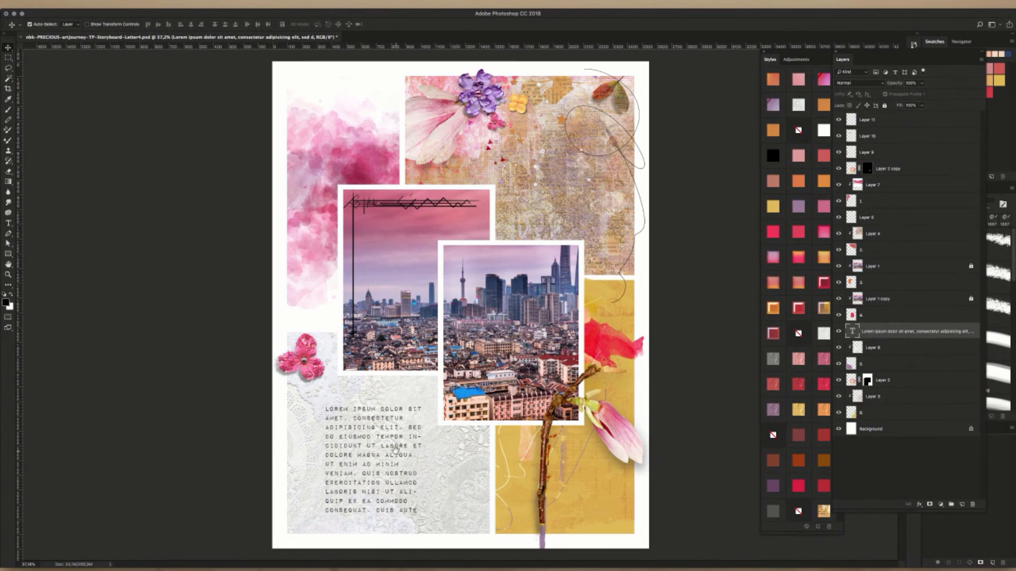
left_click_drag(397, 449, 398, 449)
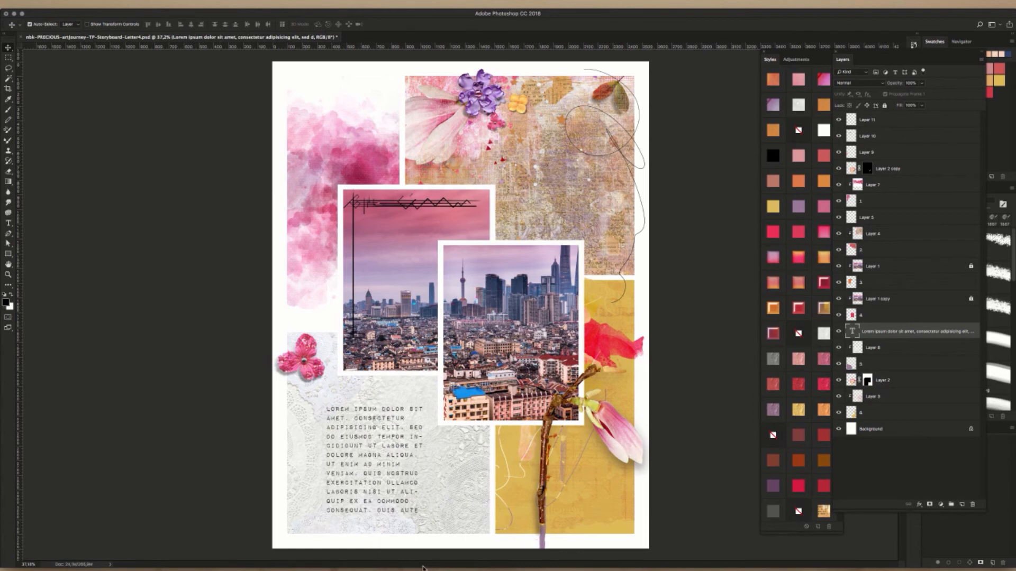
- Browse Bridge's nbk-PRECIOUS-ABP1 folder and open nbk-PRECIOUS-ABP1-sprinkles.png in Photoshop
left_click(423, 569)
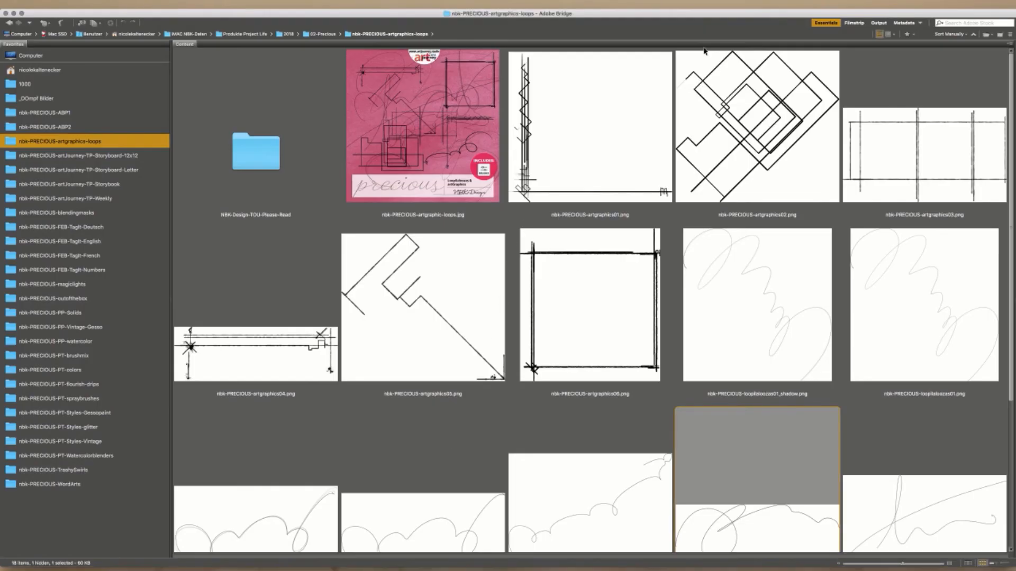
scroll(704, 51, "down", 5)
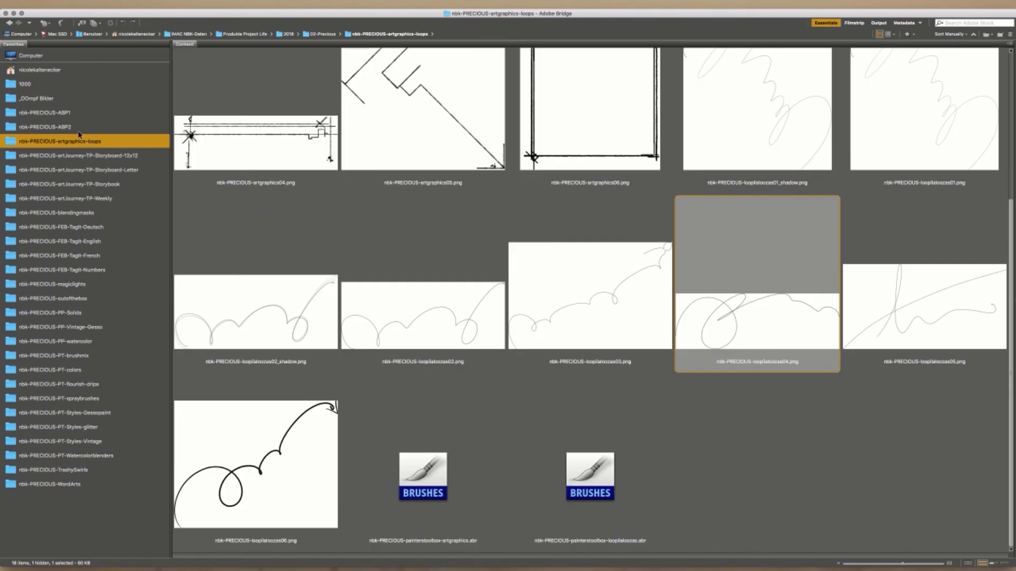
left_click(76, 115)
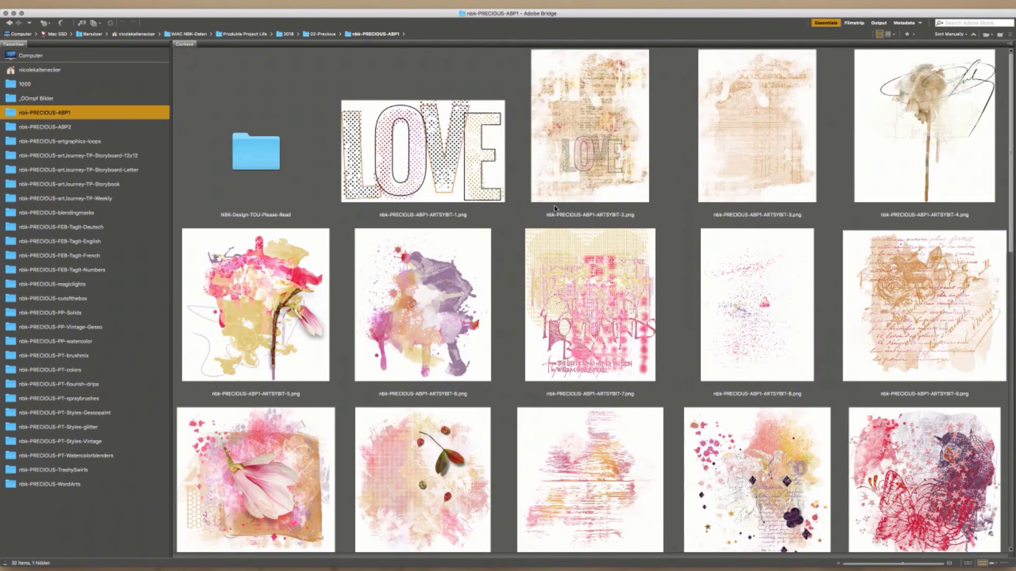
scroll(1006, 101, "down", 1)
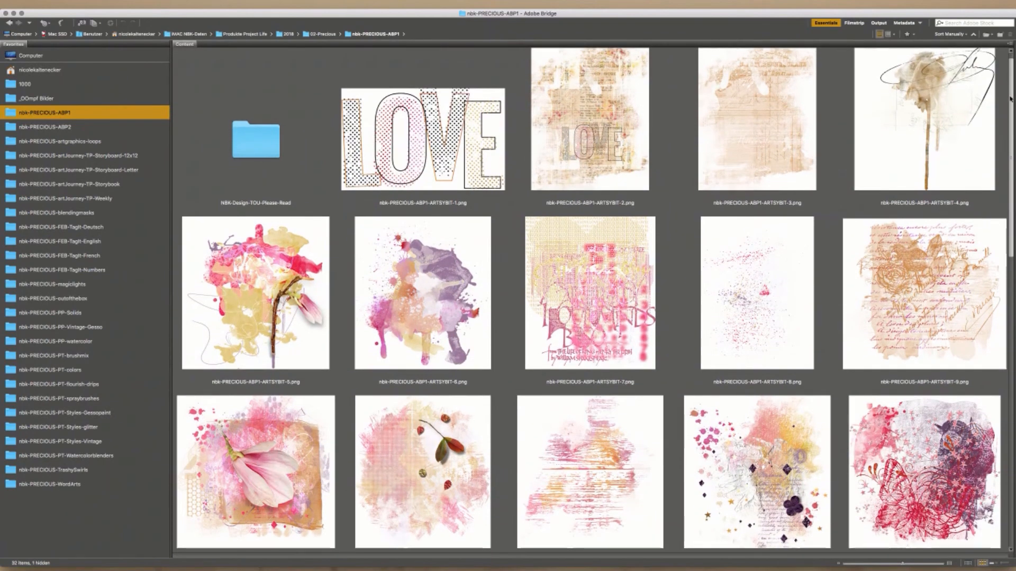
scroll(1008, 102, "down", 5)
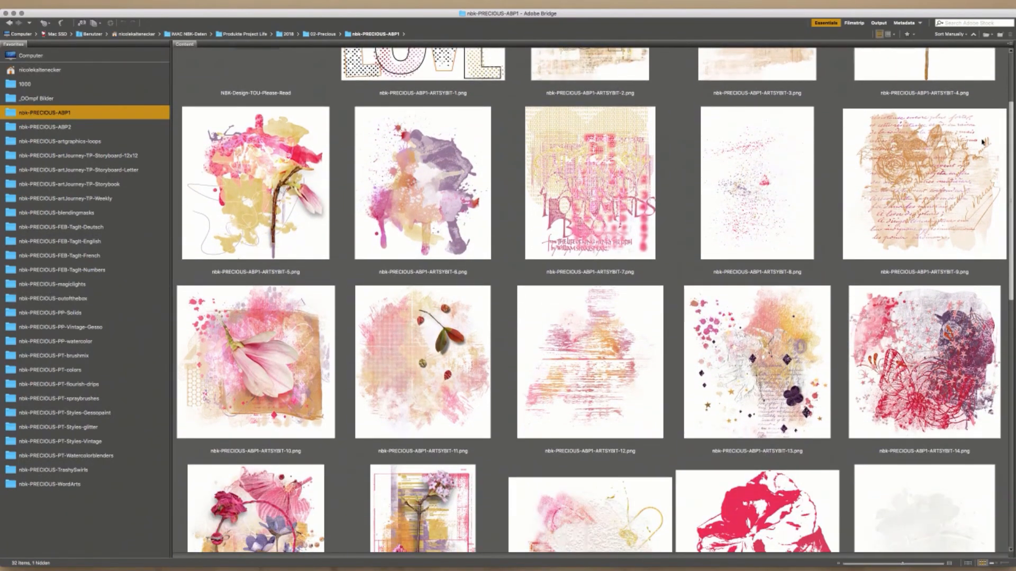
scroll(962, 172, "down", 5)
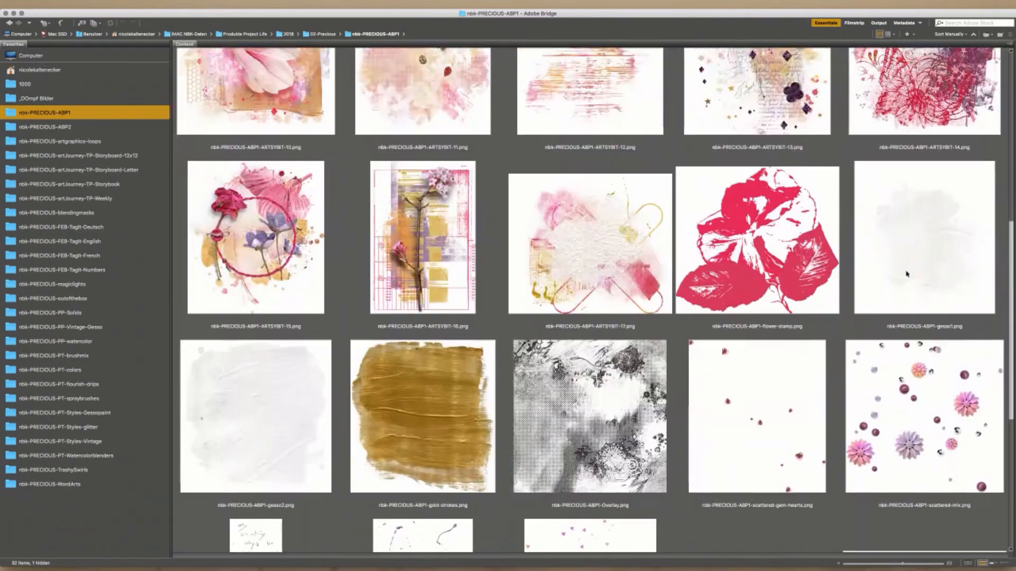
scroll(894, 298, "down", 1)
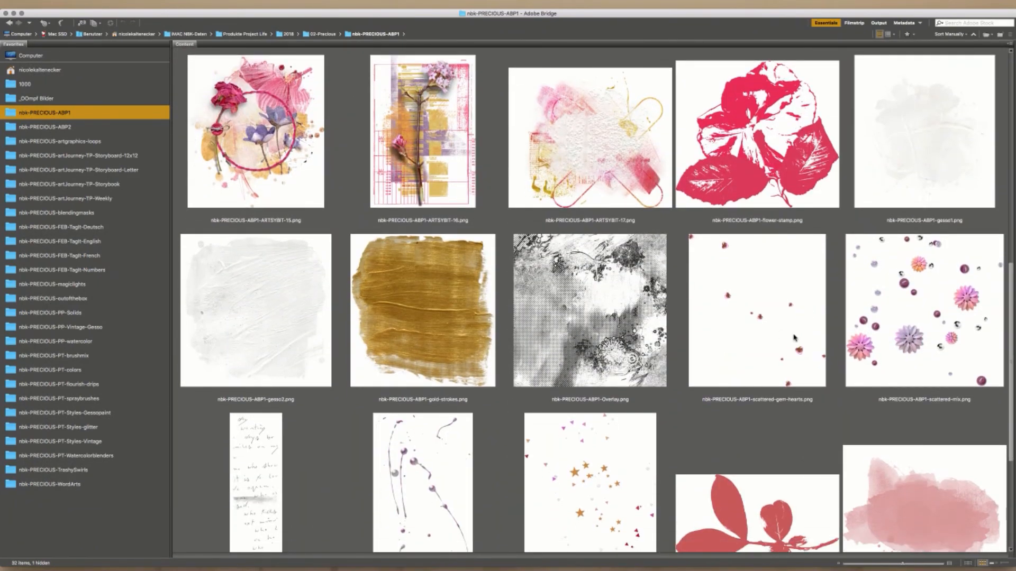
left_click(543, 500)
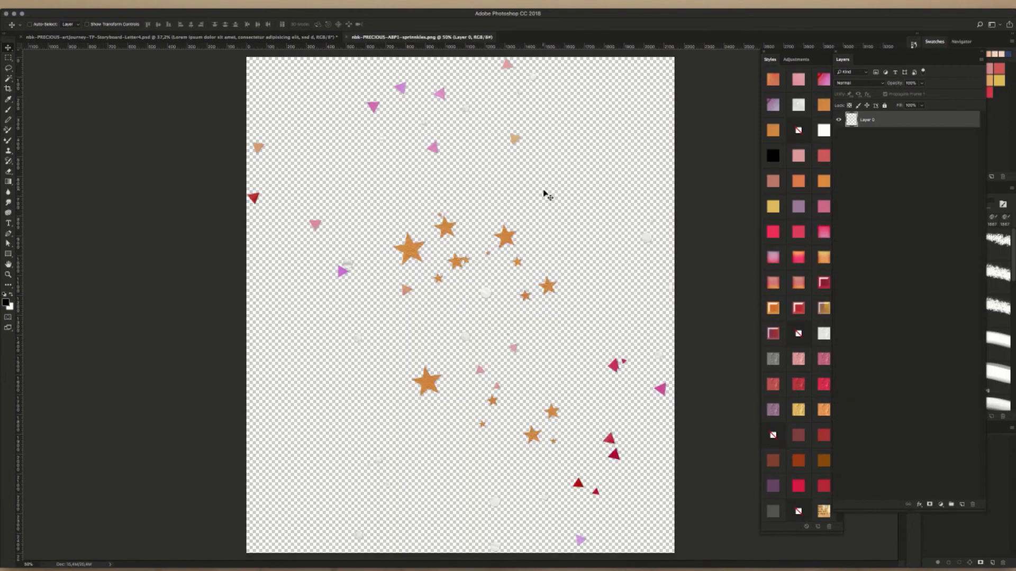
- Copy the whole sprinkles image, close its file and paste it into the storyboard layout
key("super+a")
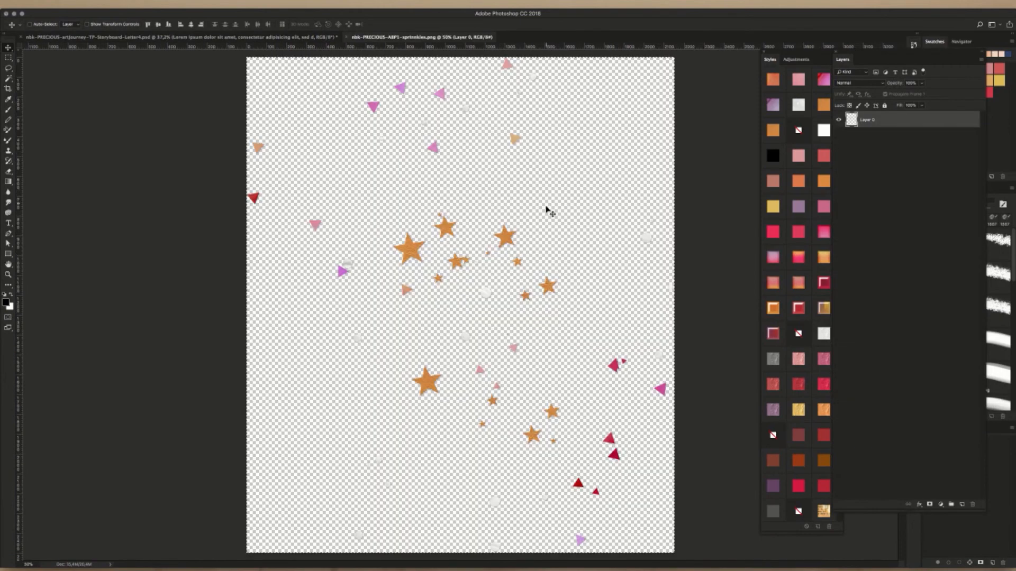
key("super+w")
key("super+v")
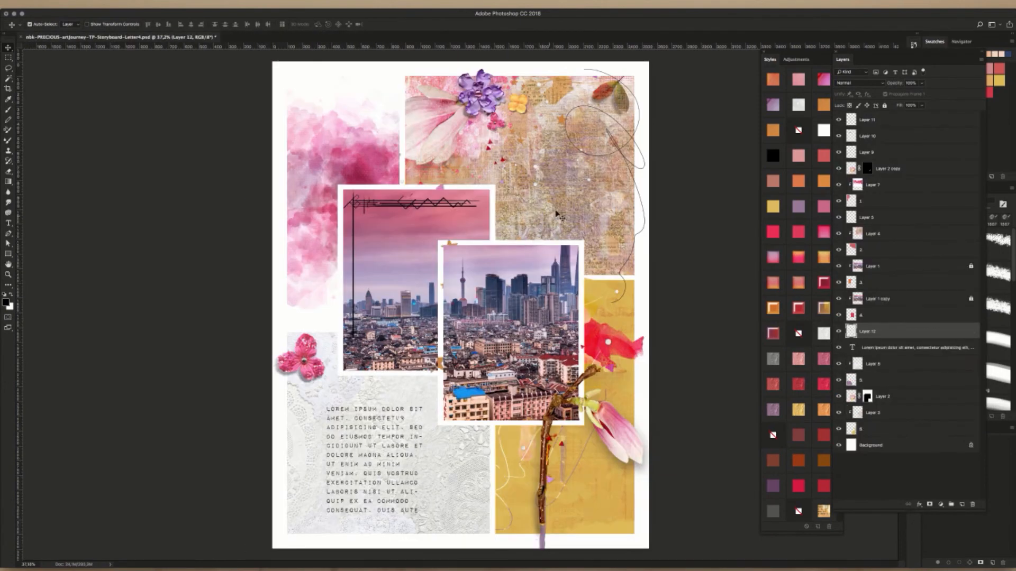
- Bring the sprinkles layer to the top of the stack, scale it down and place it over the pink watercolor block
key("super+t")
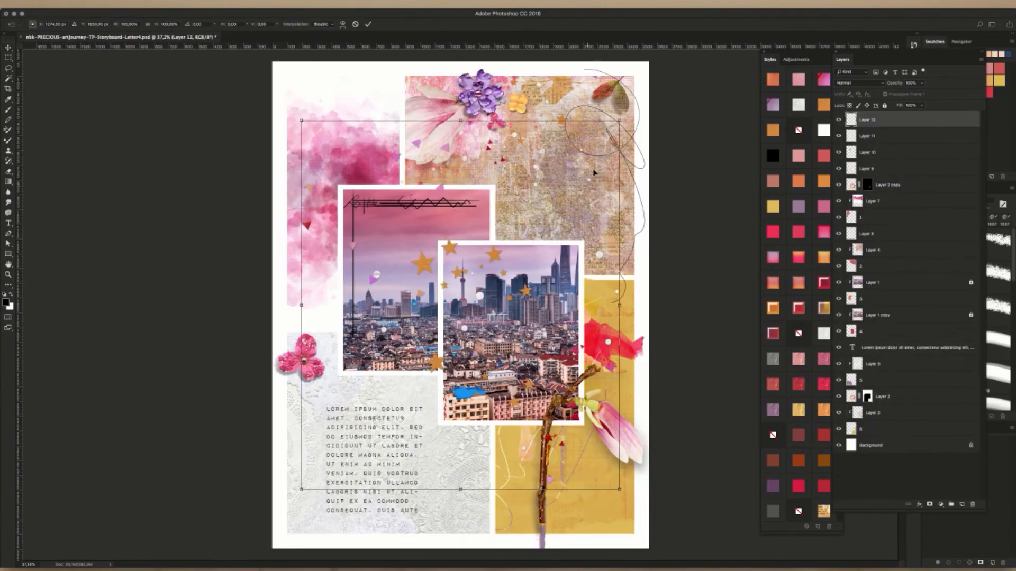
left_click_drag(622, 119, 526, 333)
key("Return")
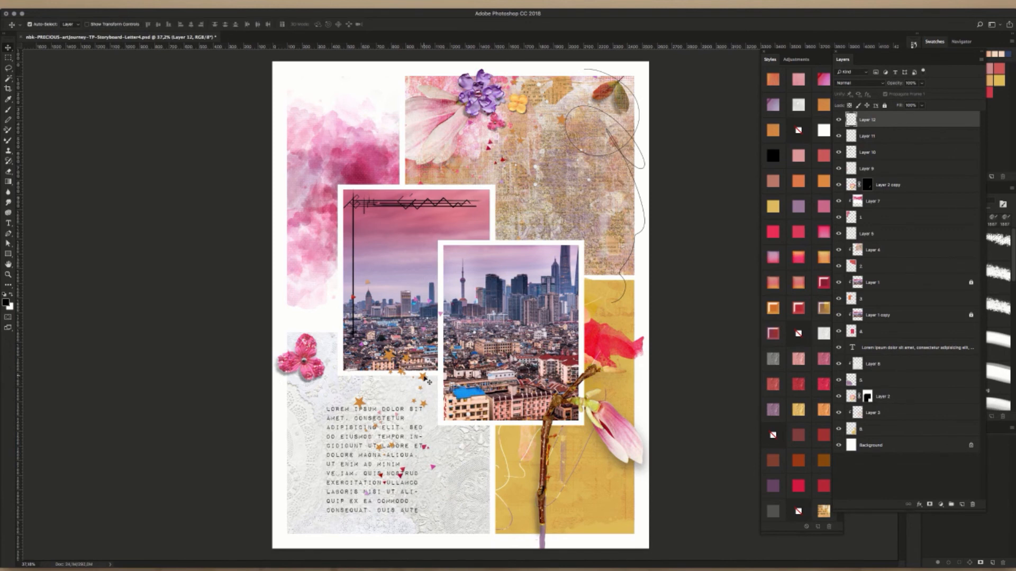
left_click_drag(441, 432, 367, 146)
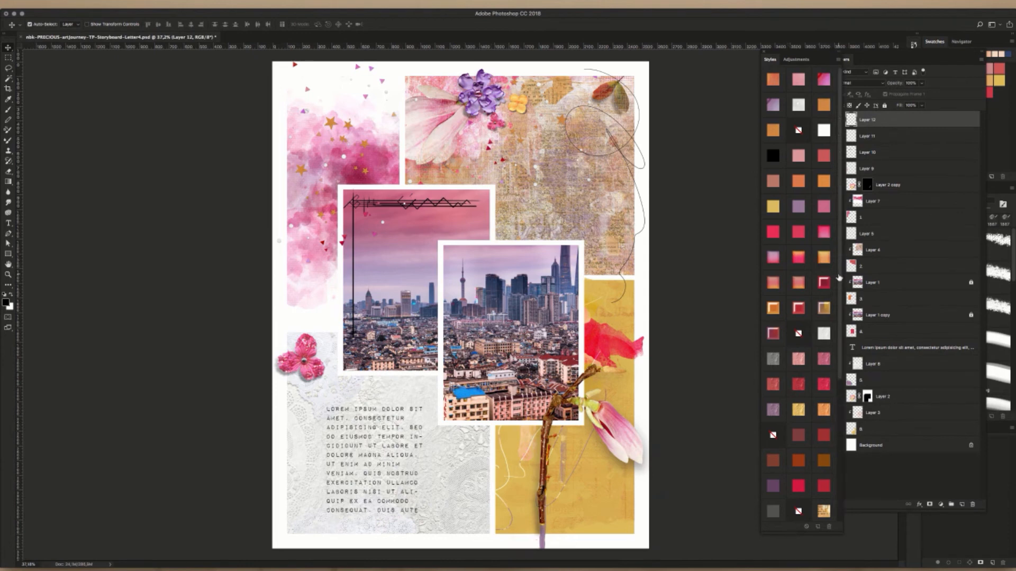
- Try the black-and-gold glitter style on the sprinkles, and replace it with the pink-red glitter style next to it
scroll(818, 370, "down", 8)
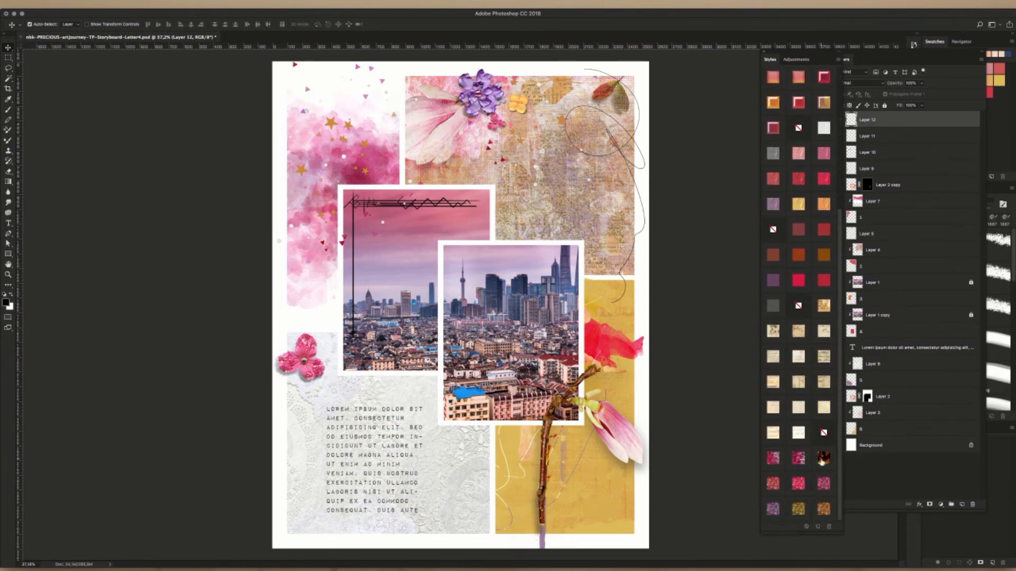
left_click(823, 460)
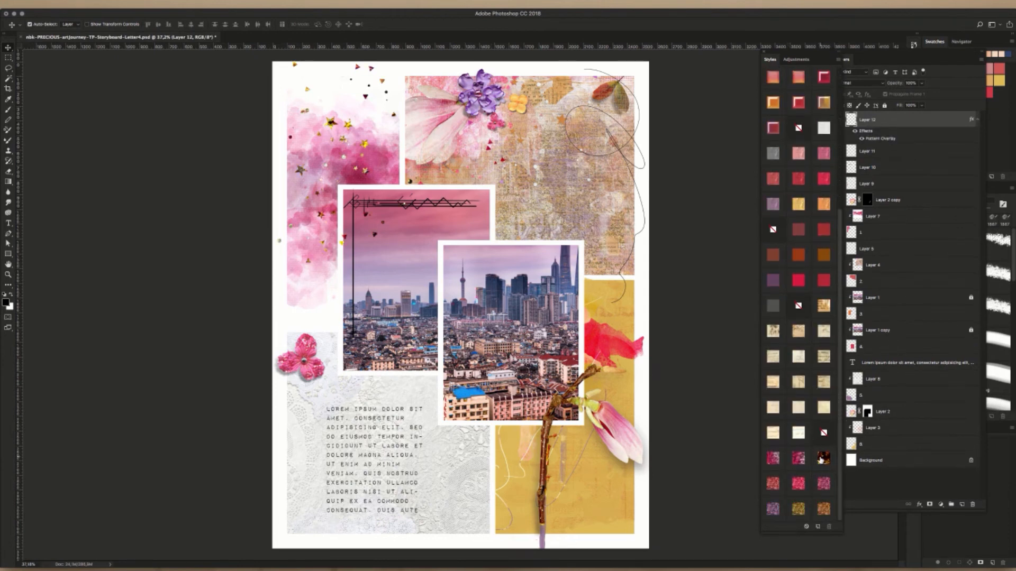
left_click(798, 458)
left_click(327, 171)
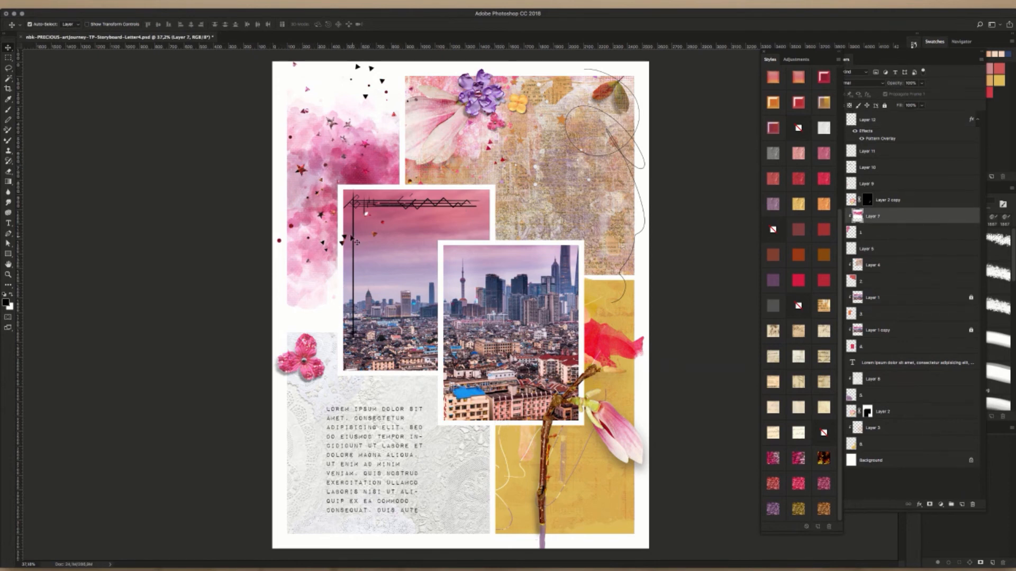
left_click(322, 218)
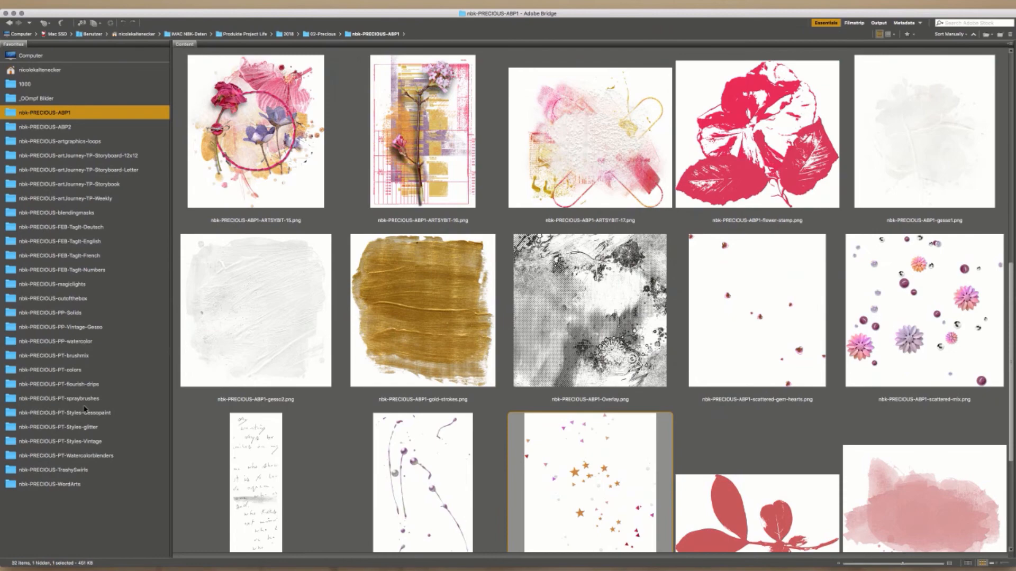
- Open nbk-PRECIOUS-PT-spraybrushes10.png from the nbk-PRECIOUS-PT-spraybrushes subfolder in Bridge
left_click(80, 399)
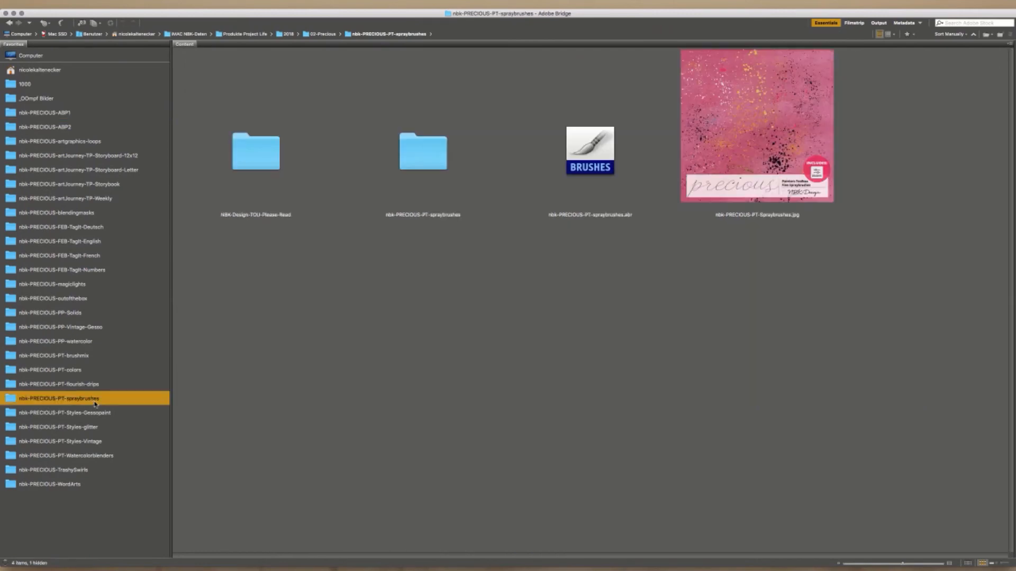
double_click(423, 164)
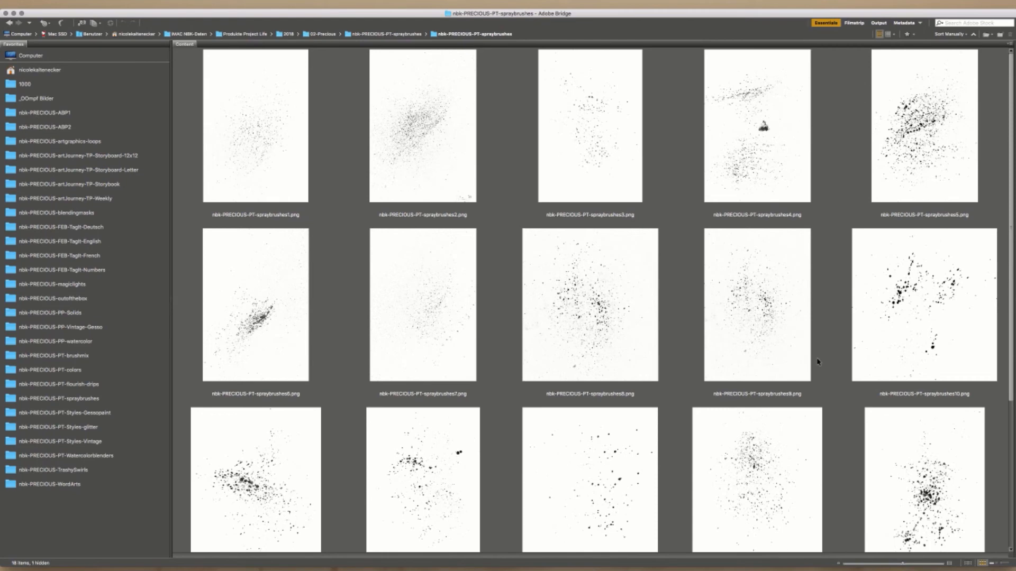
left_click(932, 281)
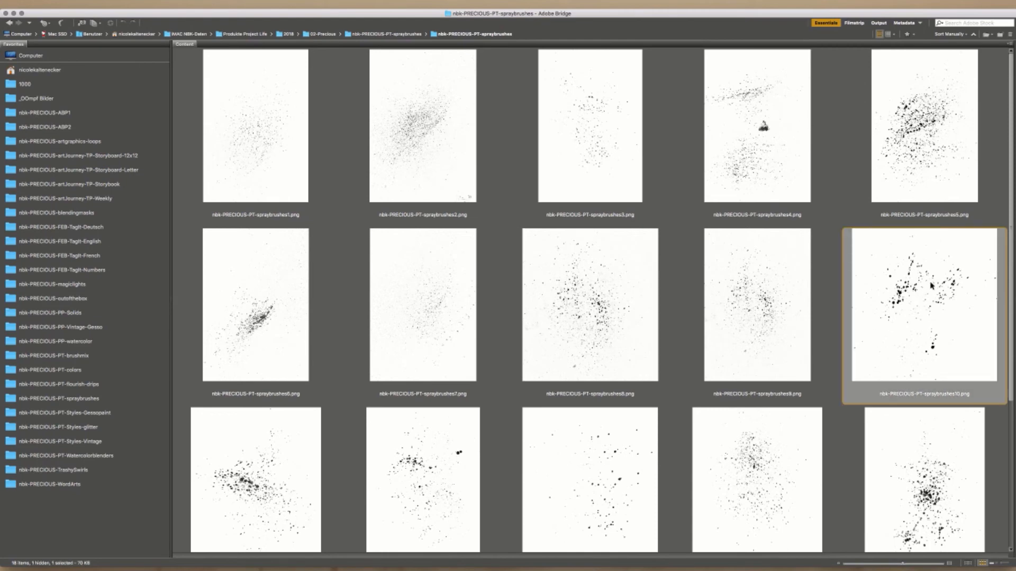
double_click(932, 280)
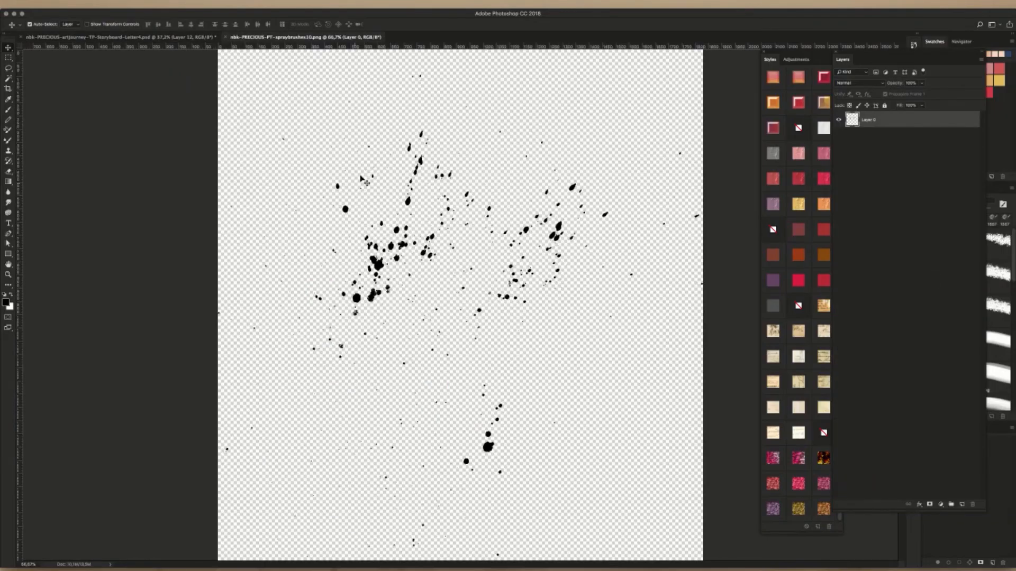
- Copy the whole spray-splatter image, close its file and paste it into the storyboard layout
key("ctrl+a")
key("ctrl+c")
key("ctrl+w")
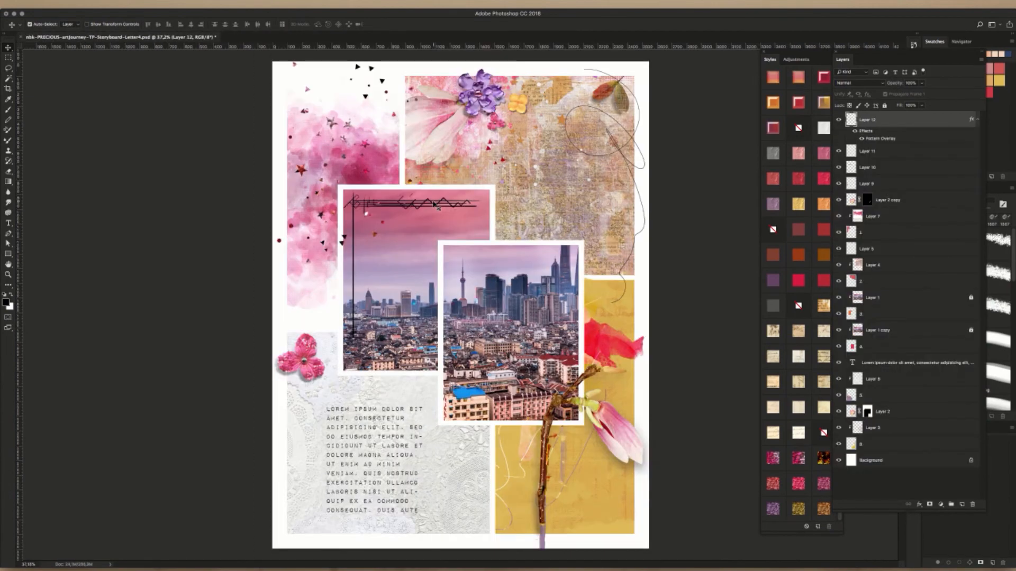
key("ctrl+v")
left_click(584, 305)
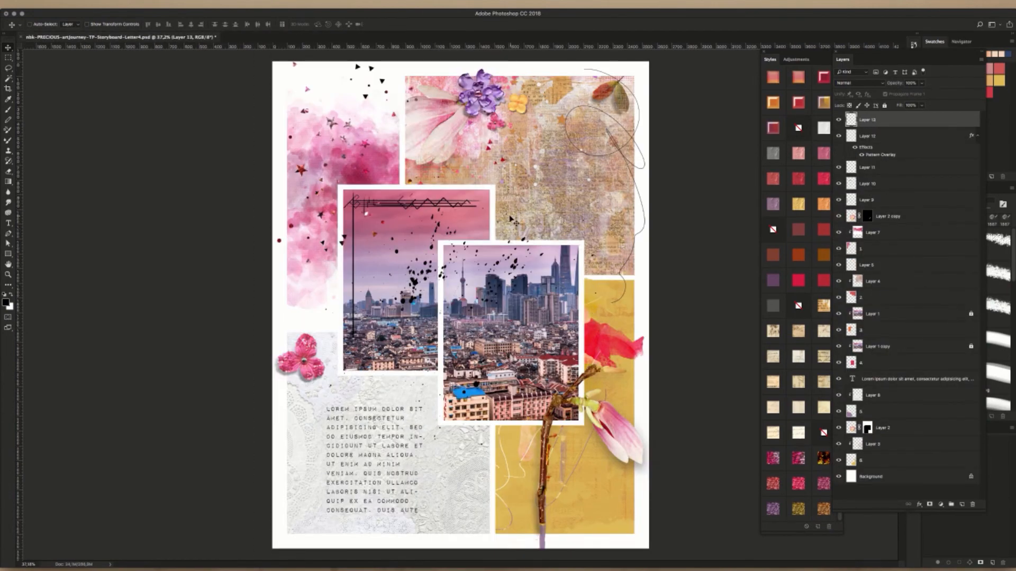
- Rotate the splatter layer and place it over the textured paper block beside the flower cluster
key("ctrl+t")
mouse_move(547, 143)
left_mouse_down()
mouse_move(599, 238)
mouse_move(583, 326)
mouse_move(526, 375)
mouse_move(468, 370)
left_mouse_up()
left_click_drag(485, 271, 536, 181)
mouse_move(544, 222)
left_mouse_down()
mouse_move(561, 233)
mouse_move(576, 223)
mouse_move(604, 121)
mouse_move(598, 138)
left_mouse_up()
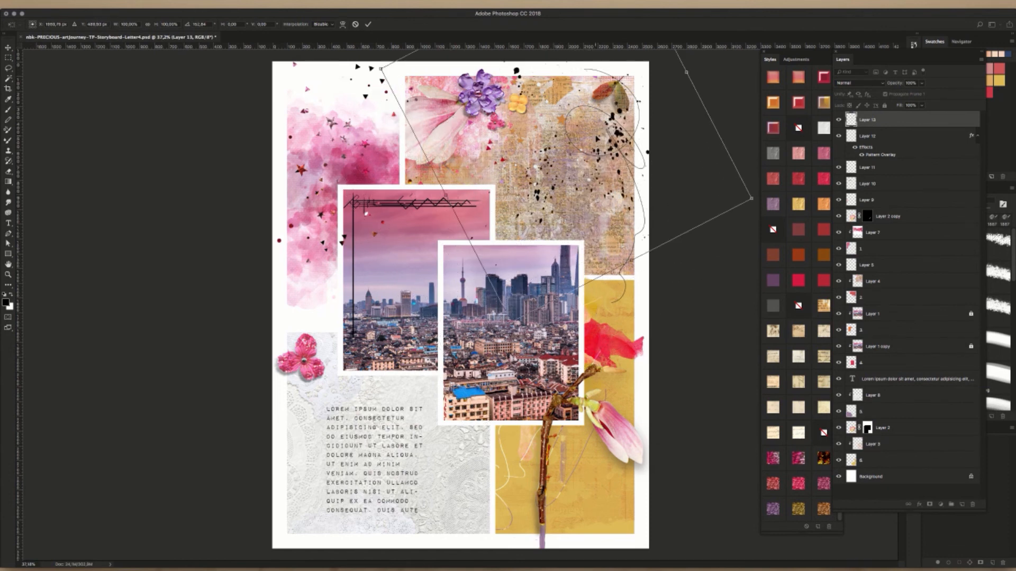
key("Return")
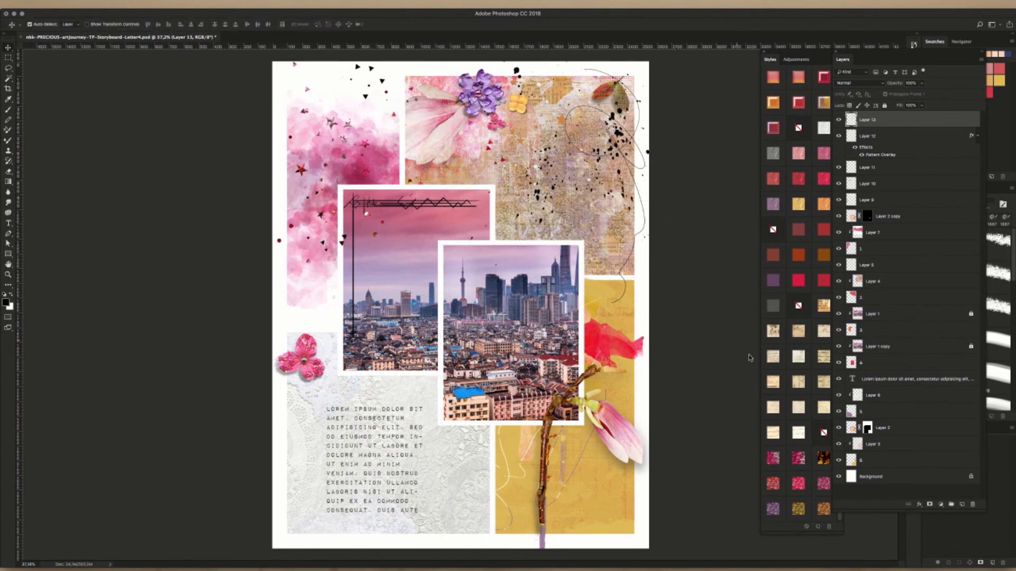
- Compare the magenta, pink-red and black-and-gold glitter styles on the splatters, and apply the magenta one
left_click(797, 458)
left_click(773, 457)
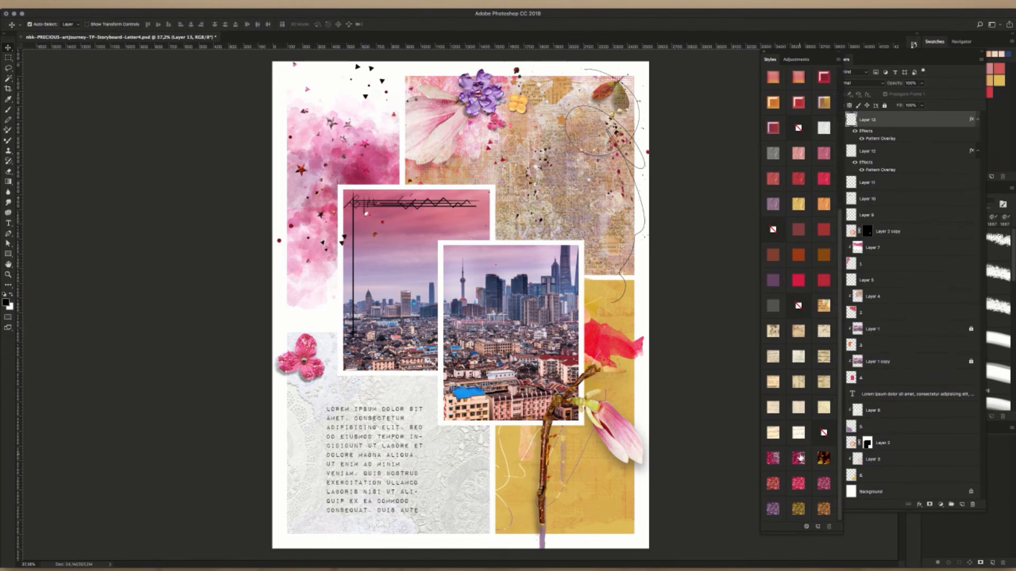
left_click(798, 458)
left_click(816, 454)
left_click(822, 458)
left_click(775, 457)
- Switch to Bridge and open the nbk-precious-FEB-Tagit-Friday subfolder of nbk-PRECIOUS-FEB-Tagit-English
key("super+Tab")
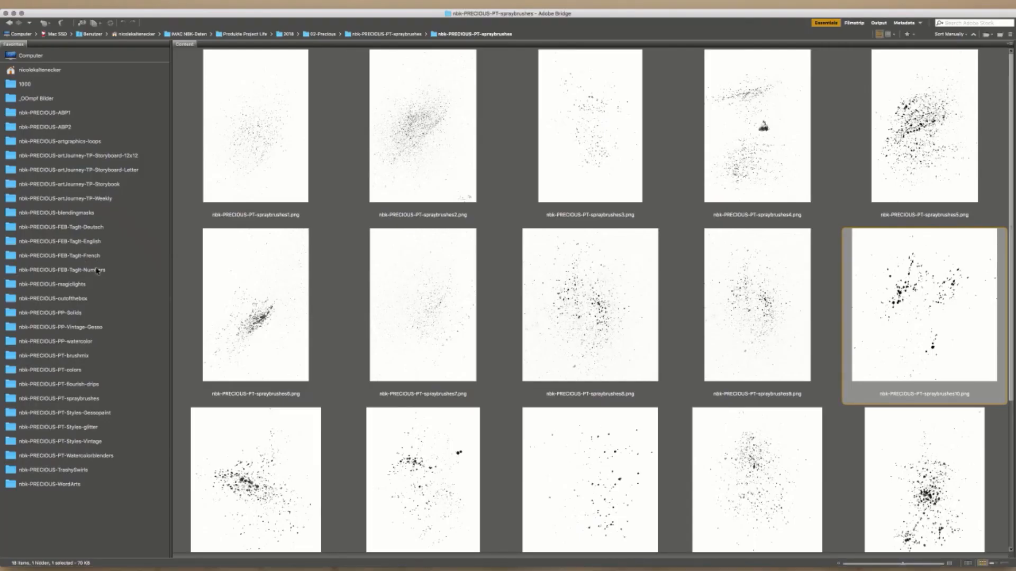
left_click(97, 242)
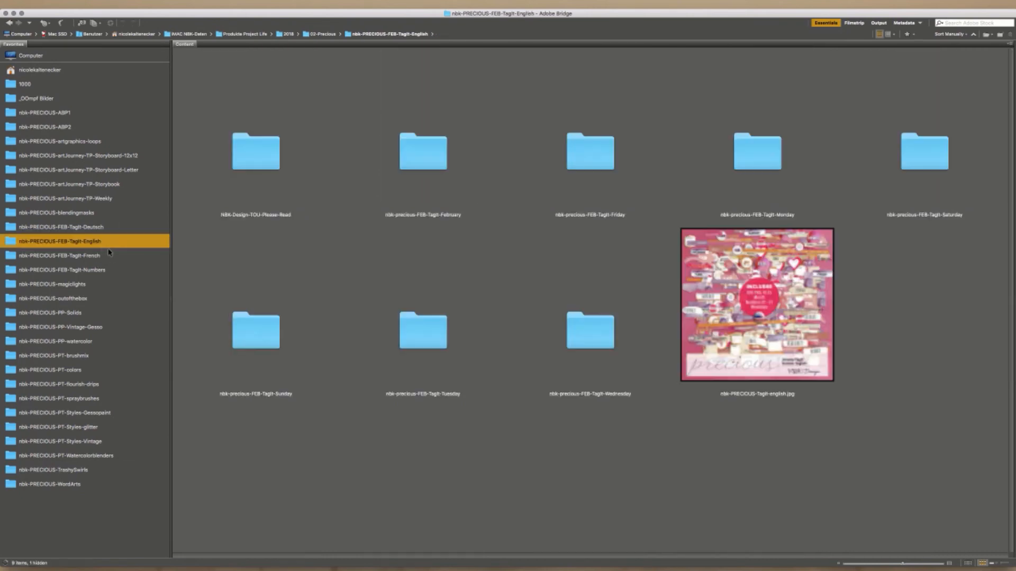
left_click(603, 161)
double_click(601, 149)
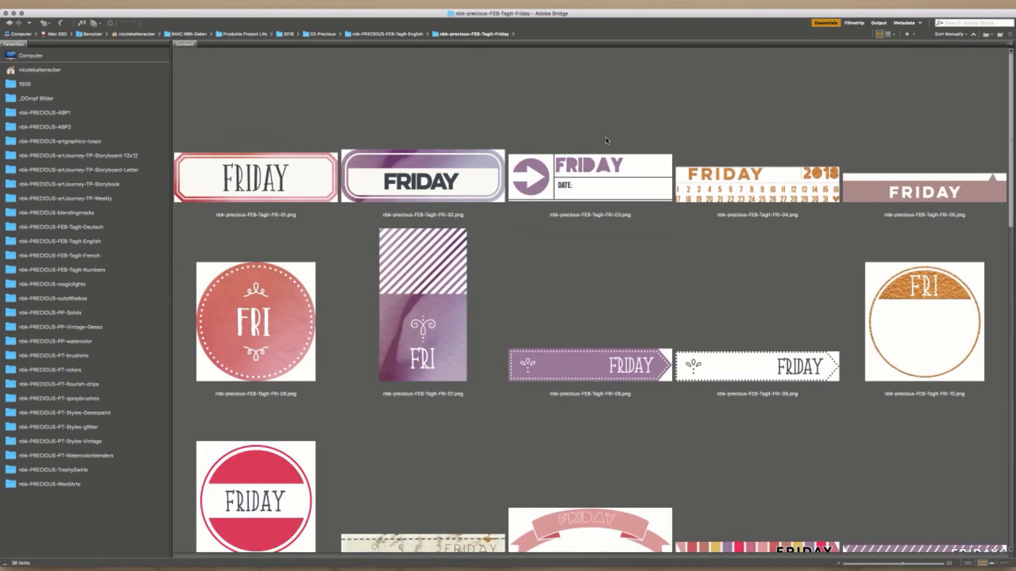
- Look through the Friday tags and open the scalloped round tag nbk-precious-FEB-Tagit-FRI-16.png in Photoshop
scroll(1011, 79, "down", 2)
scroll(1010, 80, "down", 8)
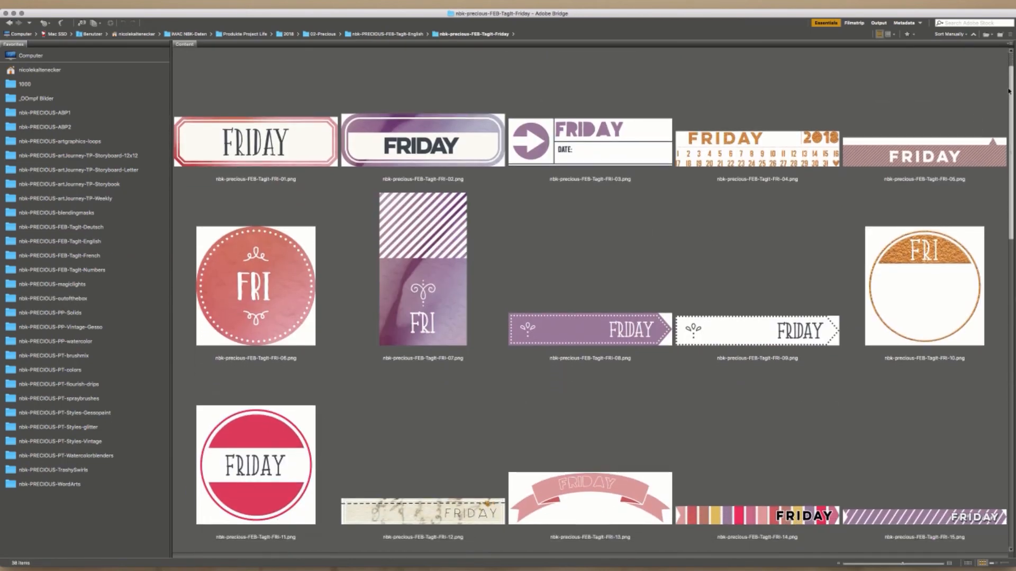
scroll(952, 158, "down", 12)
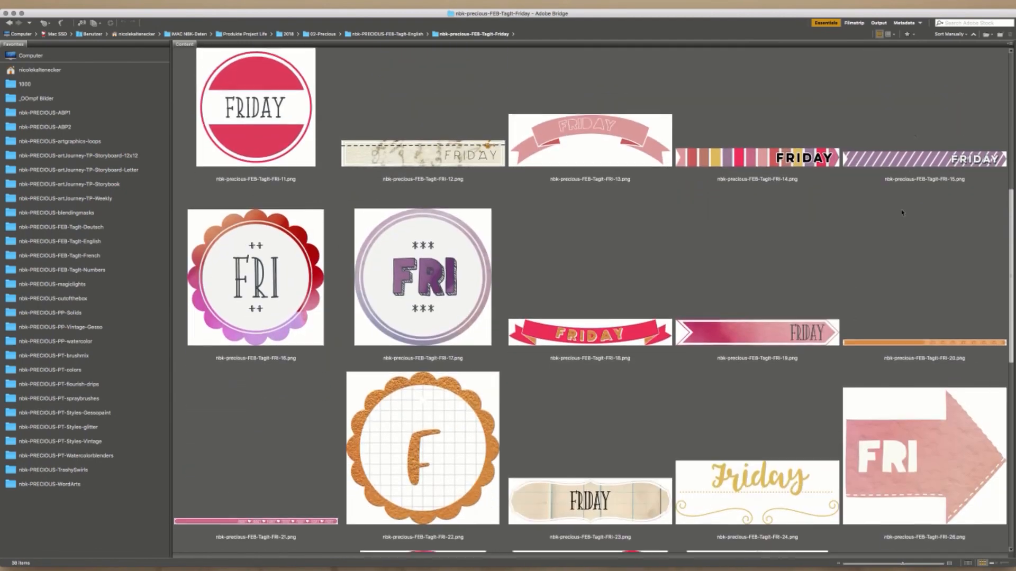
scroll(852, 297, "down", 9)
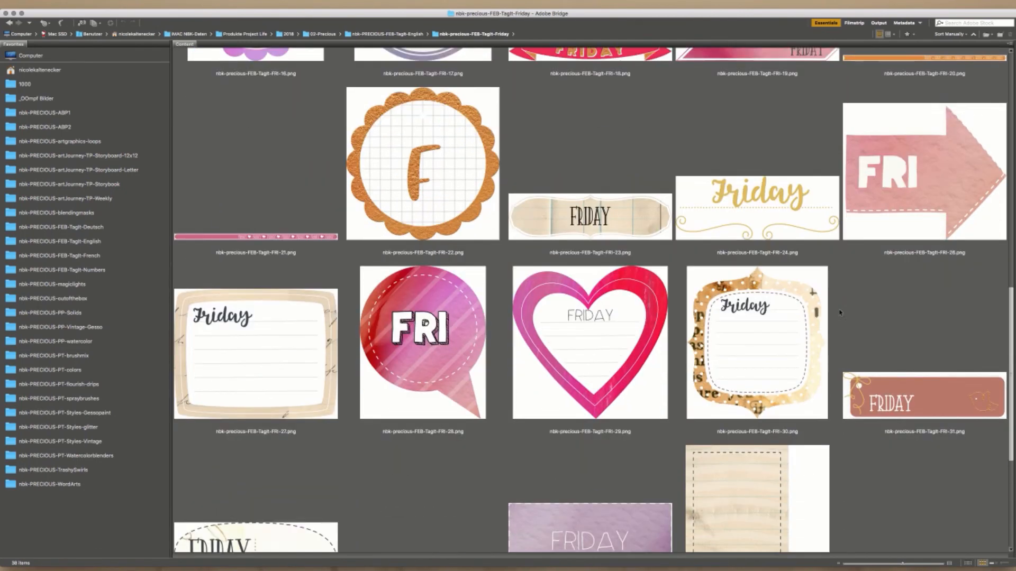
scroll(804, 386, "down", 2)
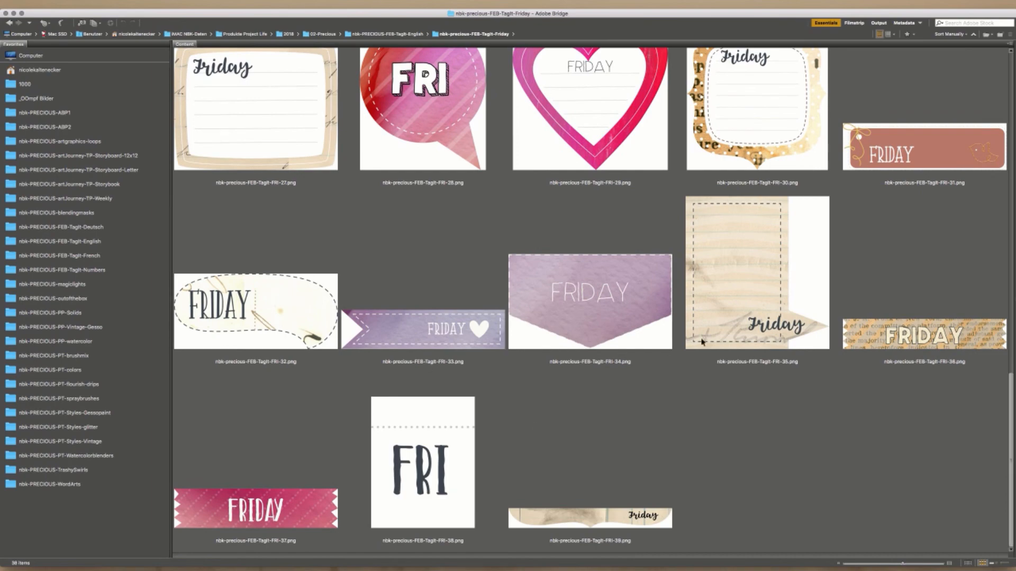
left_click_drag(1008, 409, 947, 288)
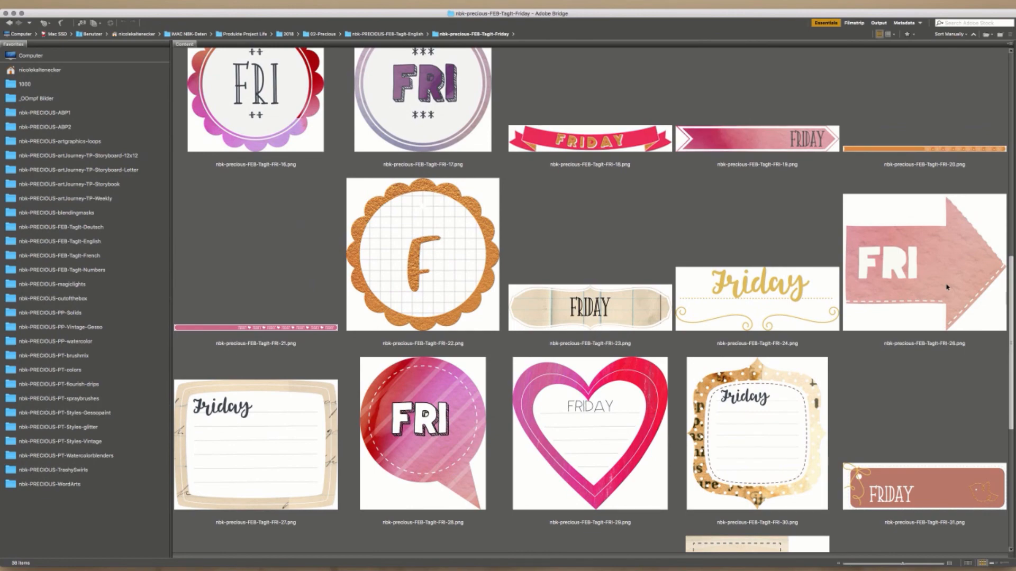
scroll(947, 287, "up", 5)
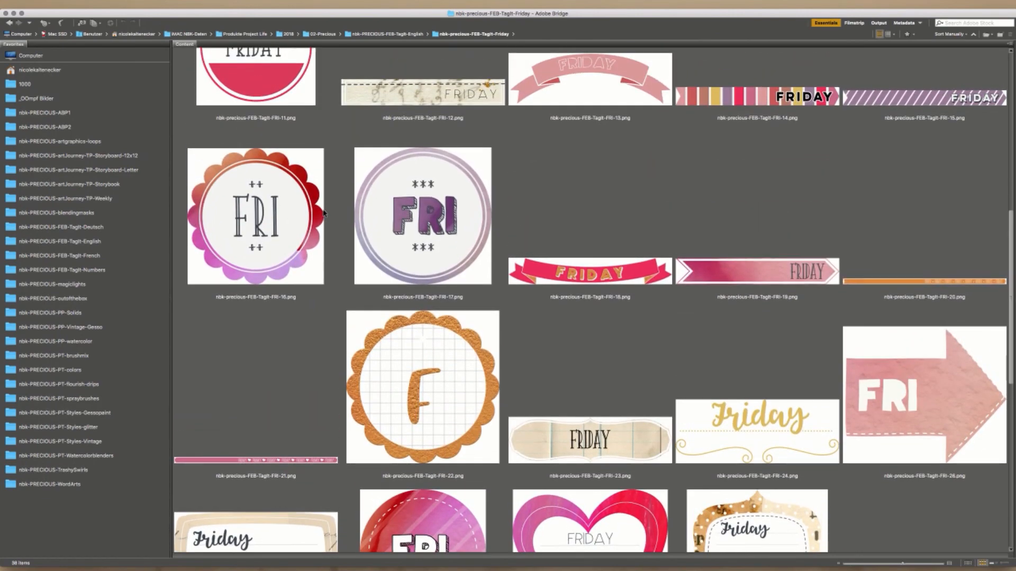
double_click(289, 225)
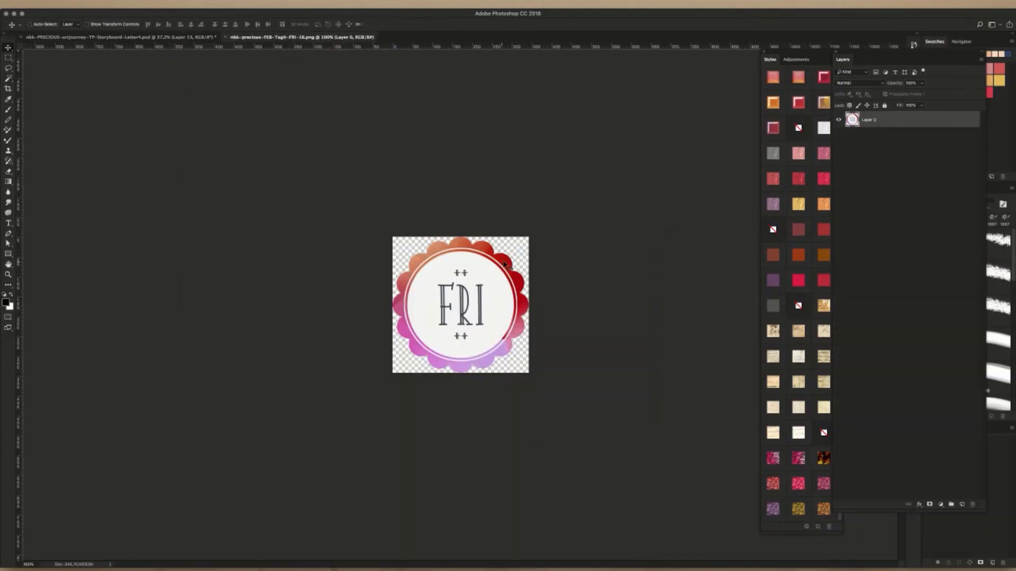
- Copy the FRI tag, close its file, paste it into the layout and place it where the two photo frames overlap
key("super+a")
key("super+c")
key("super+w")
key("super+v")
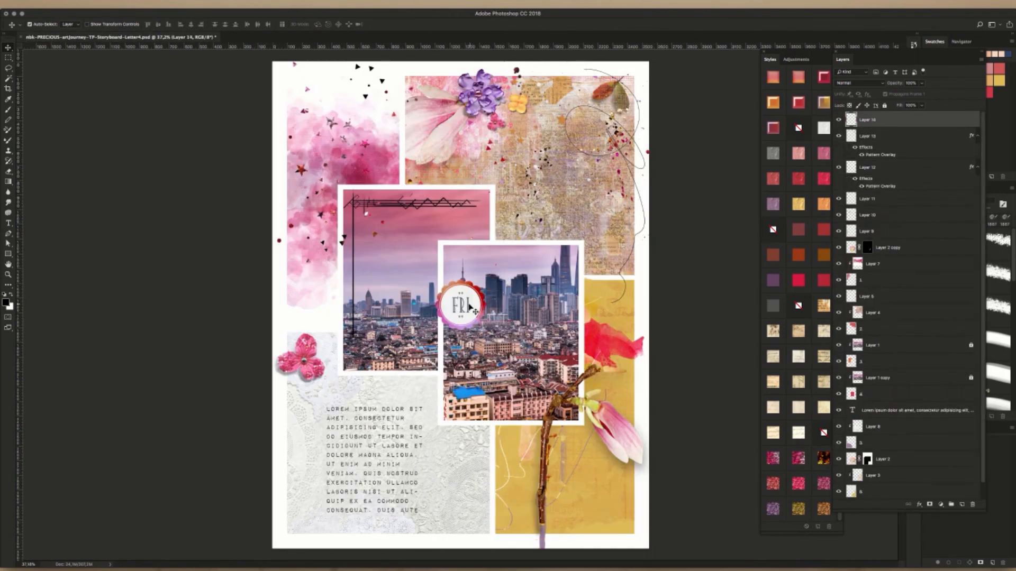
left_click_drag(470, 308, 505, 245)
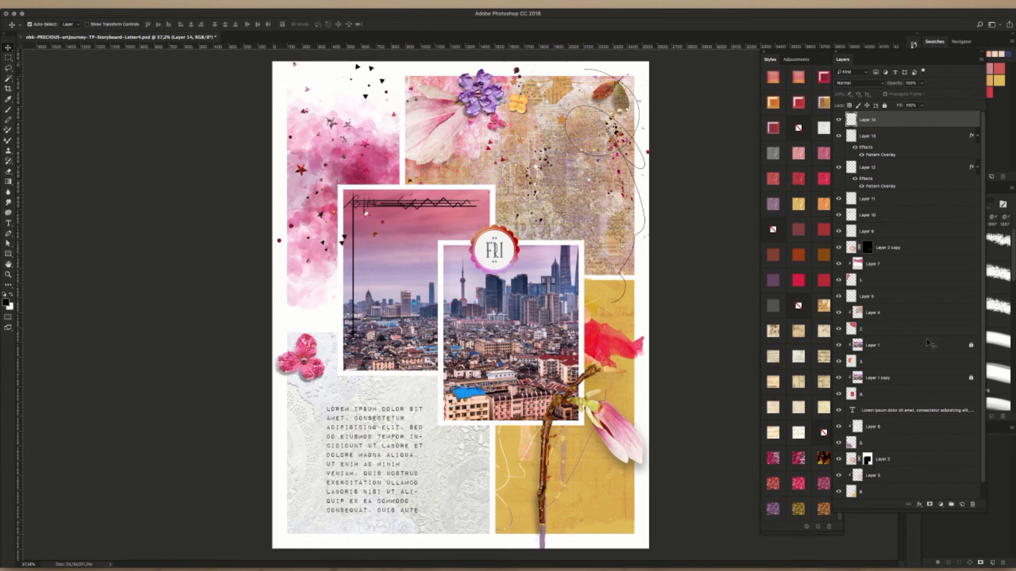
- Add a black Multiply drop shadow to the FRI tag, adjusting its opacity, distance and size
left_click(919, 504)
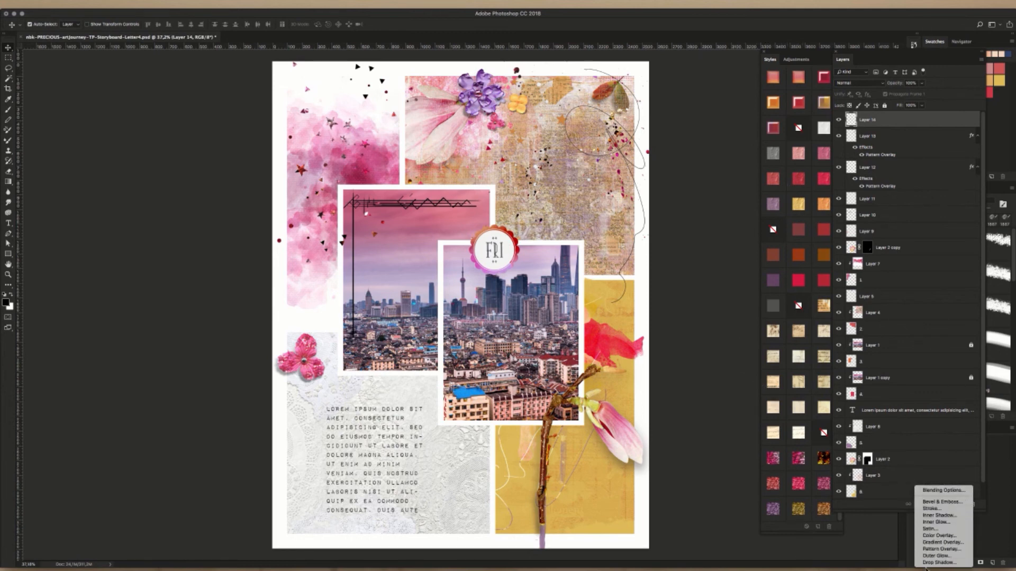
left_click(932, 562)
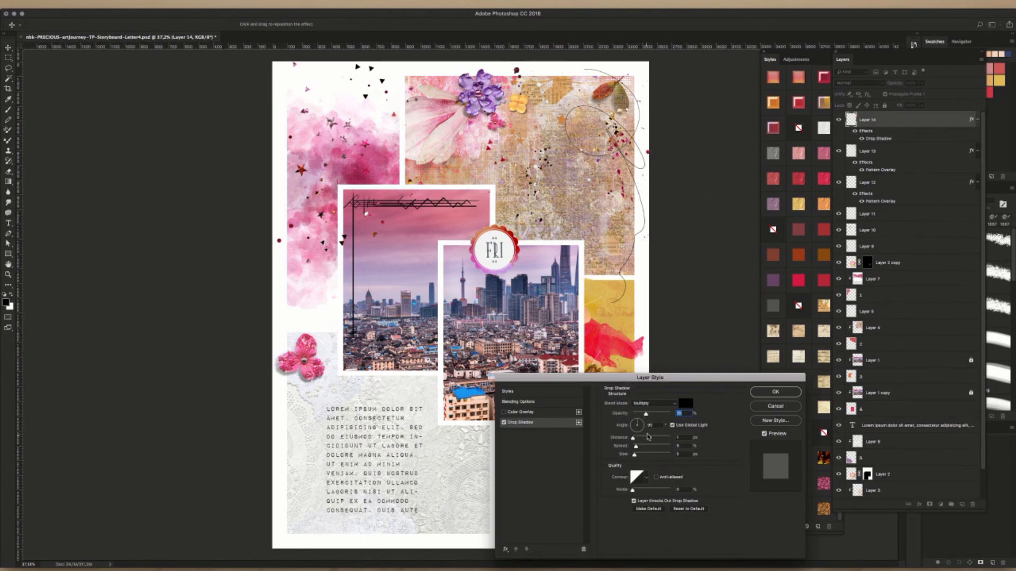
left_click(639, 429)
key("Tab")
key("Tab")
left_click_drag(634, 440, 636, 440)
left_click_drag(646, 414, 651, 416)
left_click(635, 456)
left_click(636, 439)
left_click(766, 394)
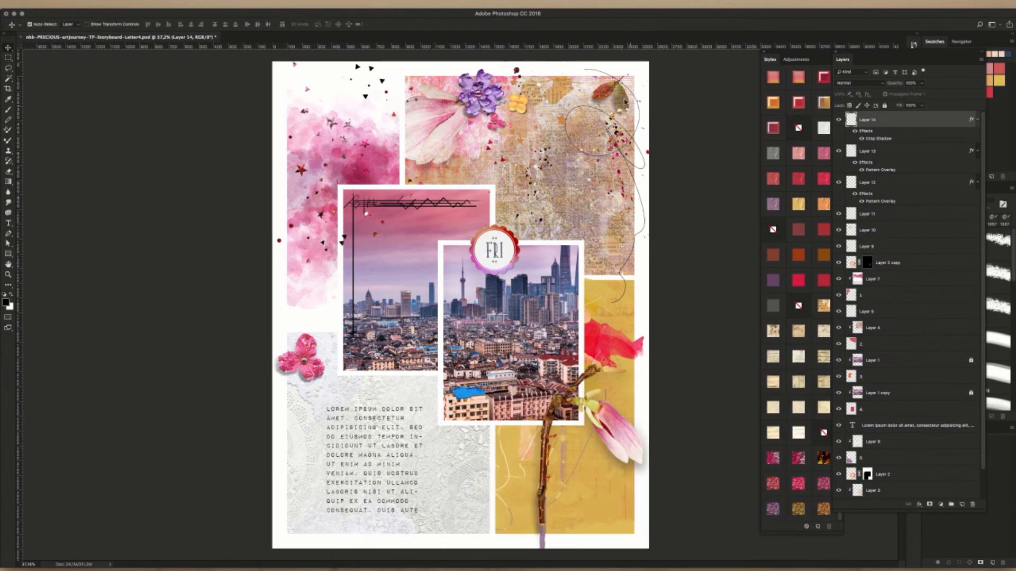
- Check the FRI tag up close and shift it slightly upward over the photo frames' overlap
scroll(501, 238, "up", 5)
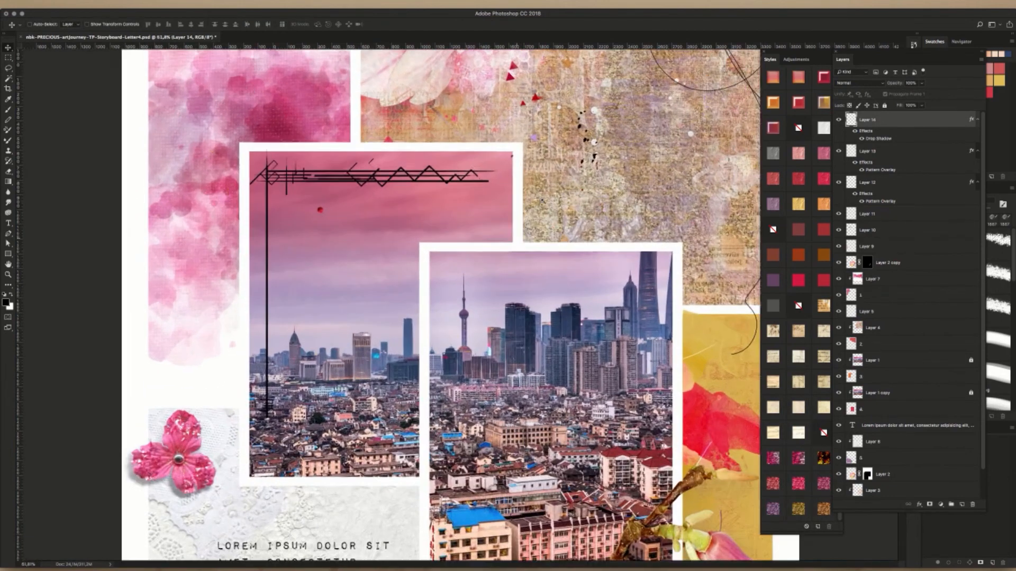
scroll(550, 185, "up", 1)
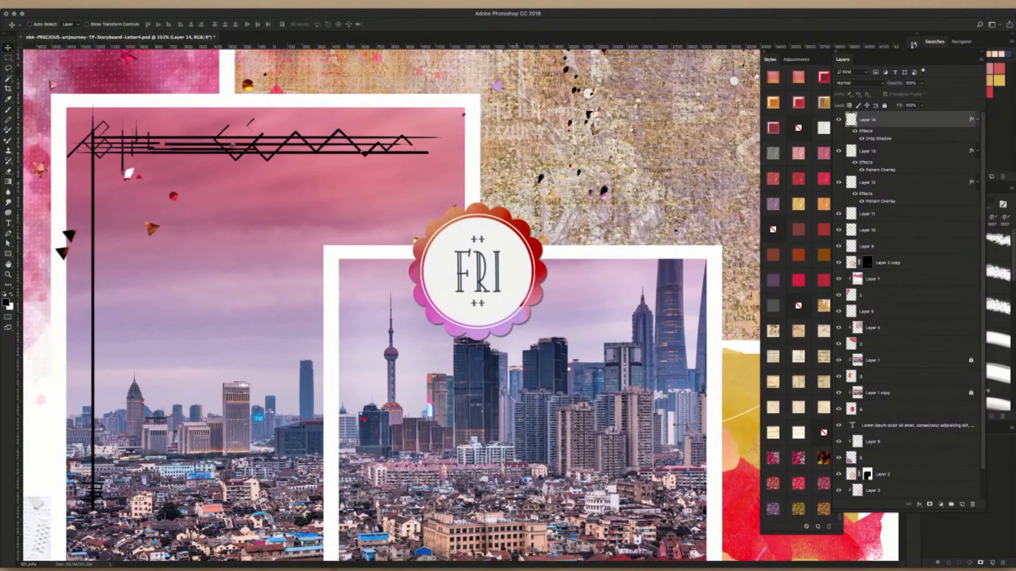
scroll(549, 184, "down", 1)
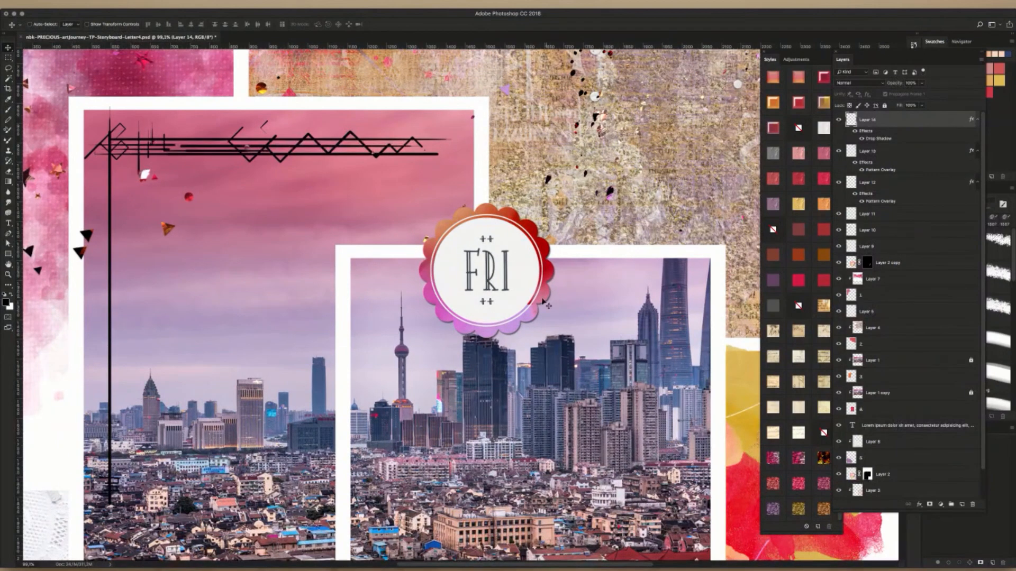
left_click_drag(521, 286, 518, 275)
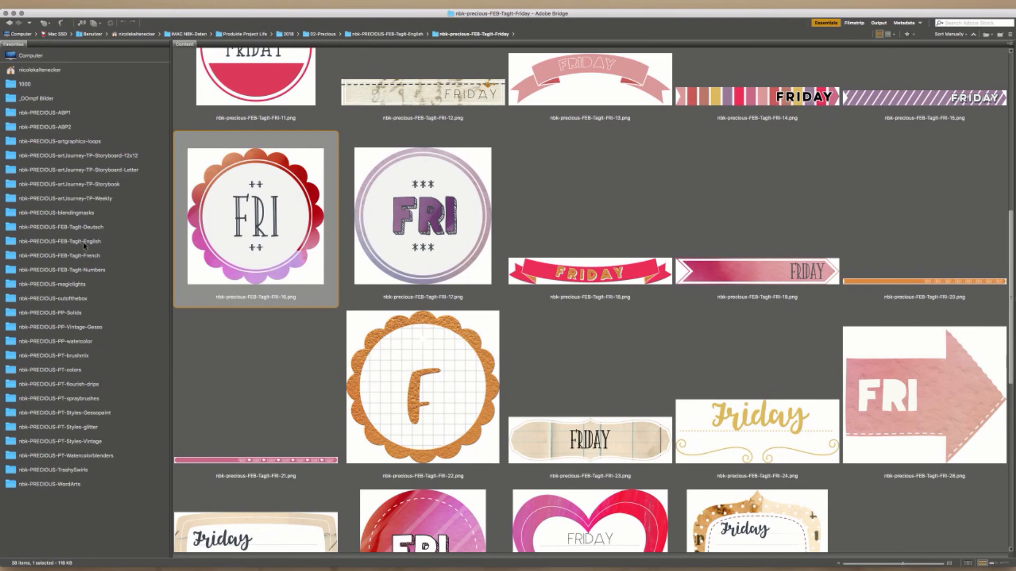
- Open the gold screw image nbk-PRECIOUS-ABP2-screw.png from the nbk-PRECIOUS-ABP2 folder in Bridge
left_click(80, 127)
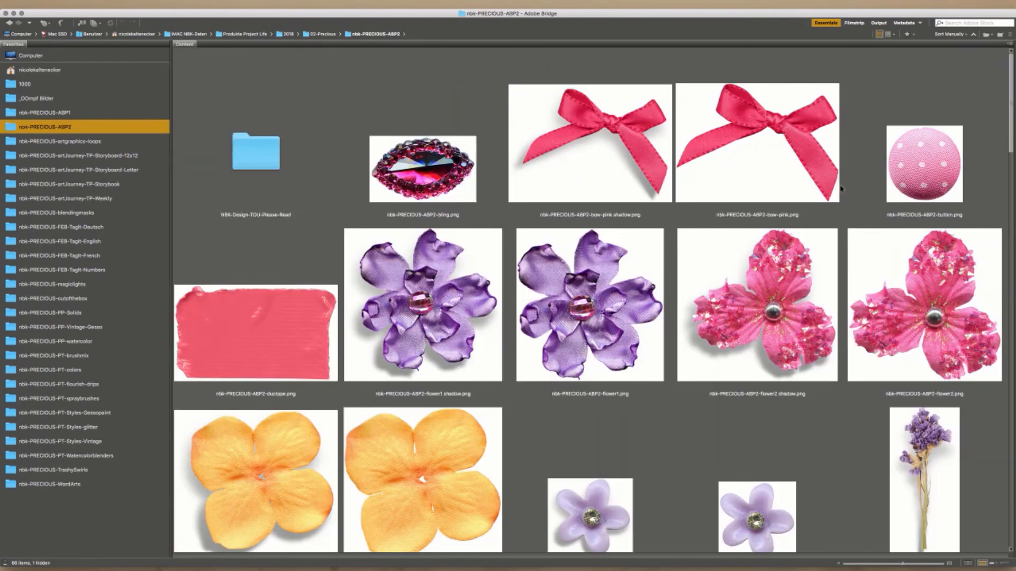
scroll(841, 189, "down", 15)
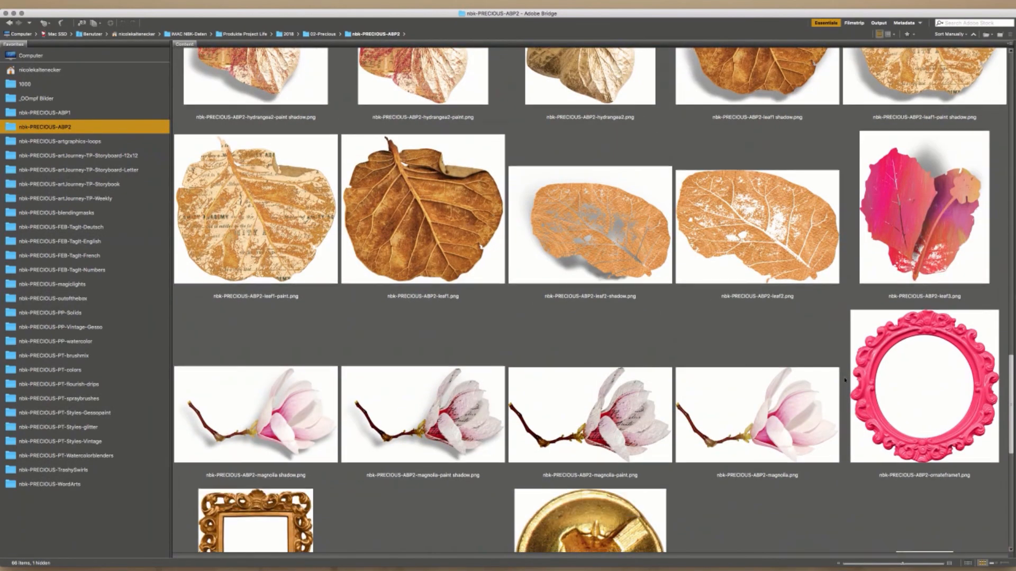
scroll(845, 380, "down", 5)
double_click(625, 267)
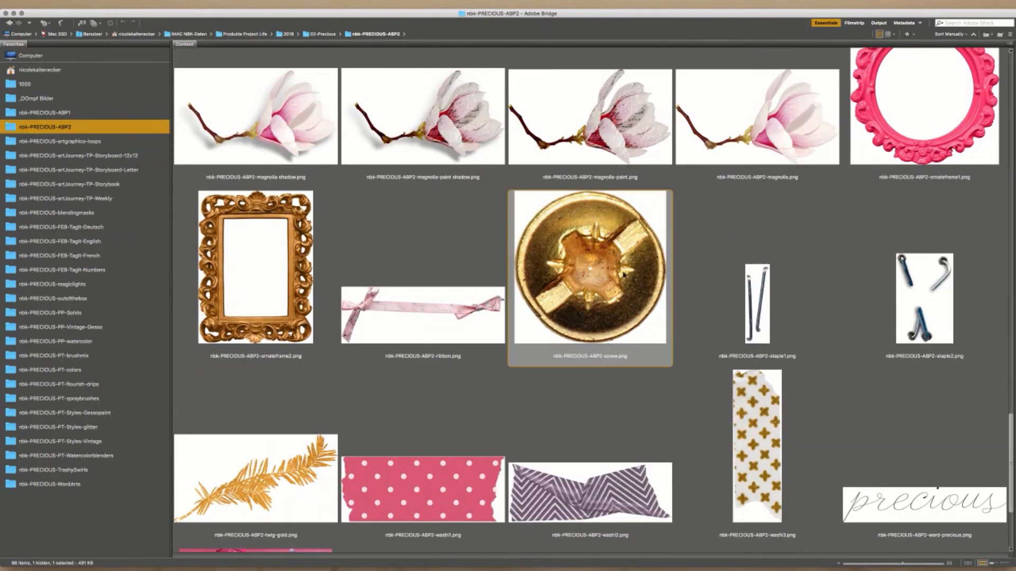
- Copy the whole screw image, close its file and paste it into the storyboard layout
key("super+a")
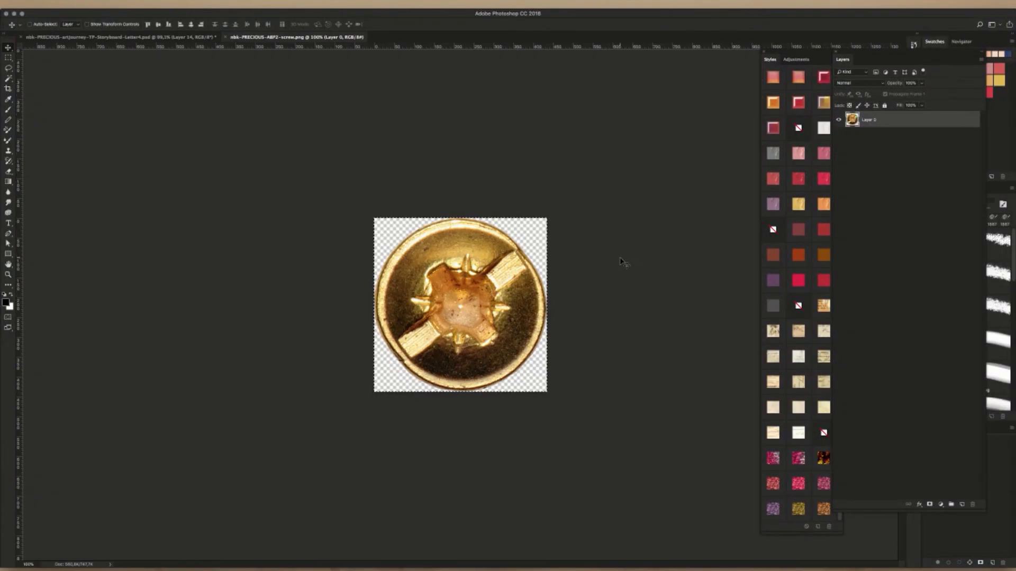
key("super+c")
key("super+w")
key("super+v")
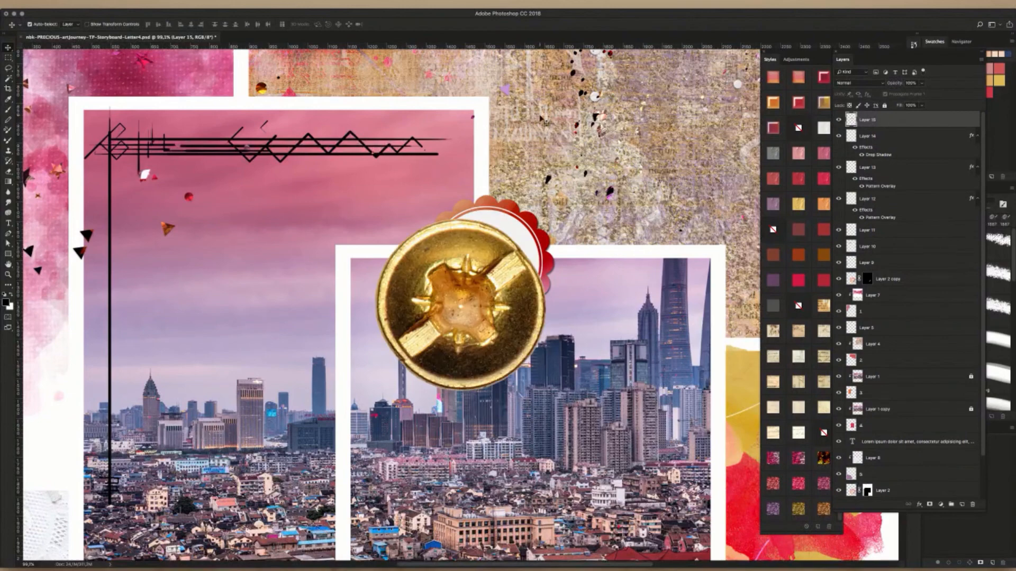
- Scale the gold screw down to a small pin and place it on the upper scalloped edge of the FRI tag
key("super+t")
left_click_drag(547, 221, 487, 212)
key("Return")
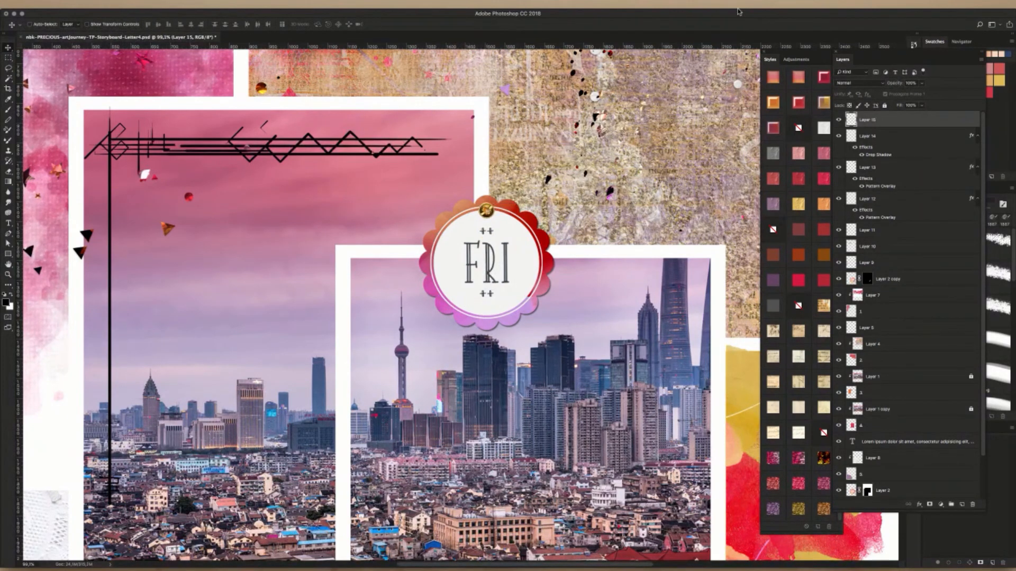
key("super+0")
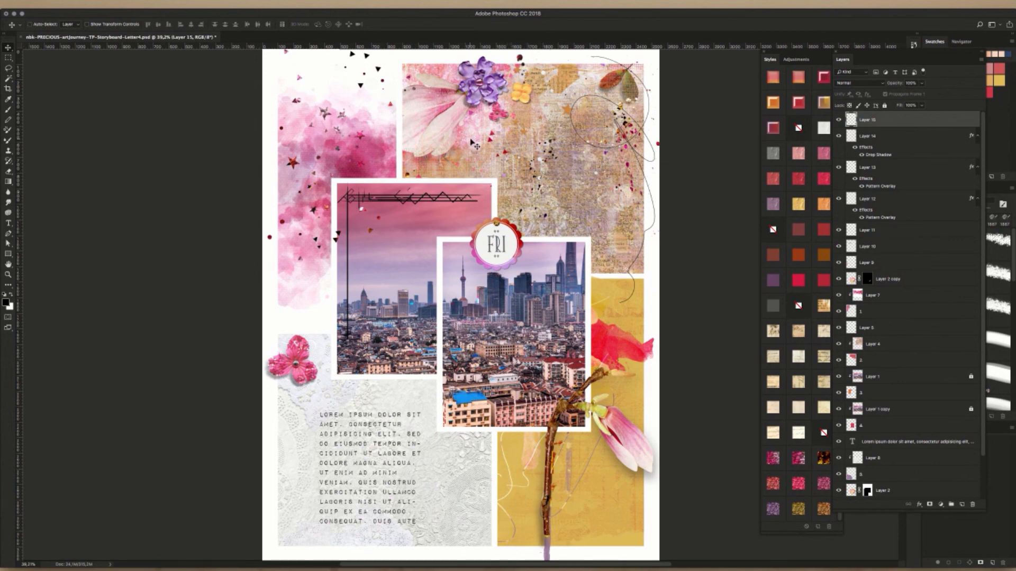
key("super+o")
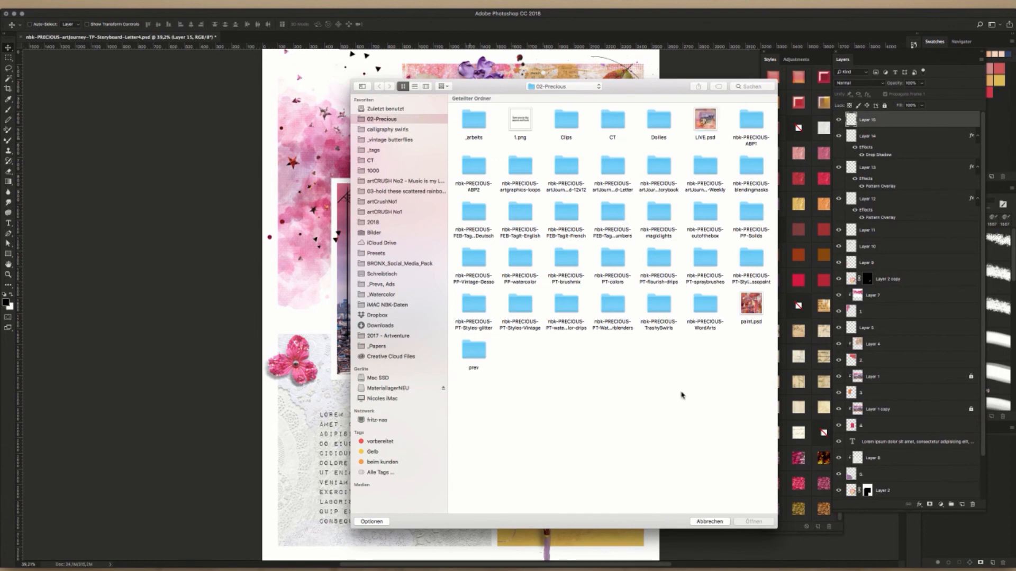
left_click(712, 522)
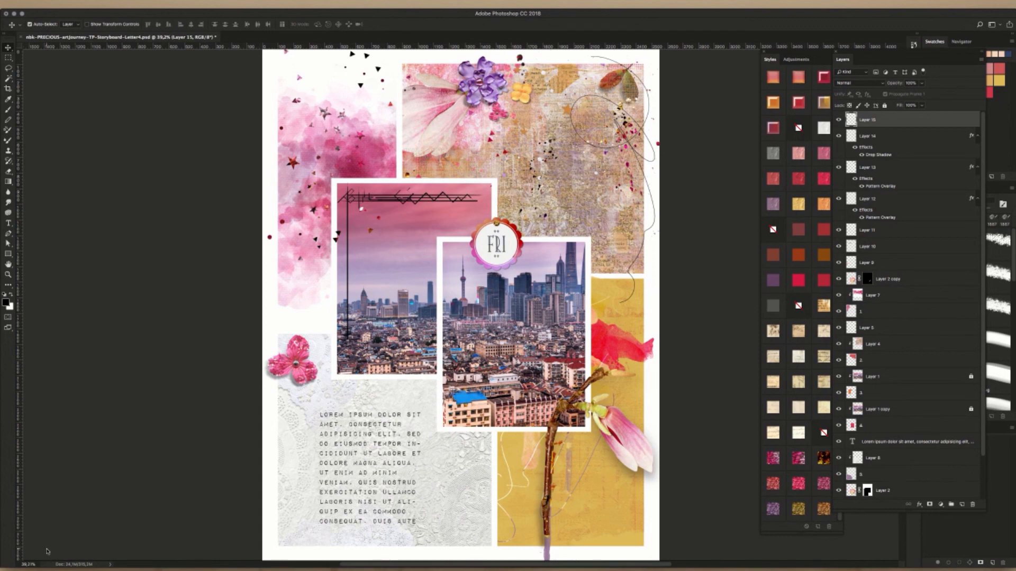
key("super+Tab")
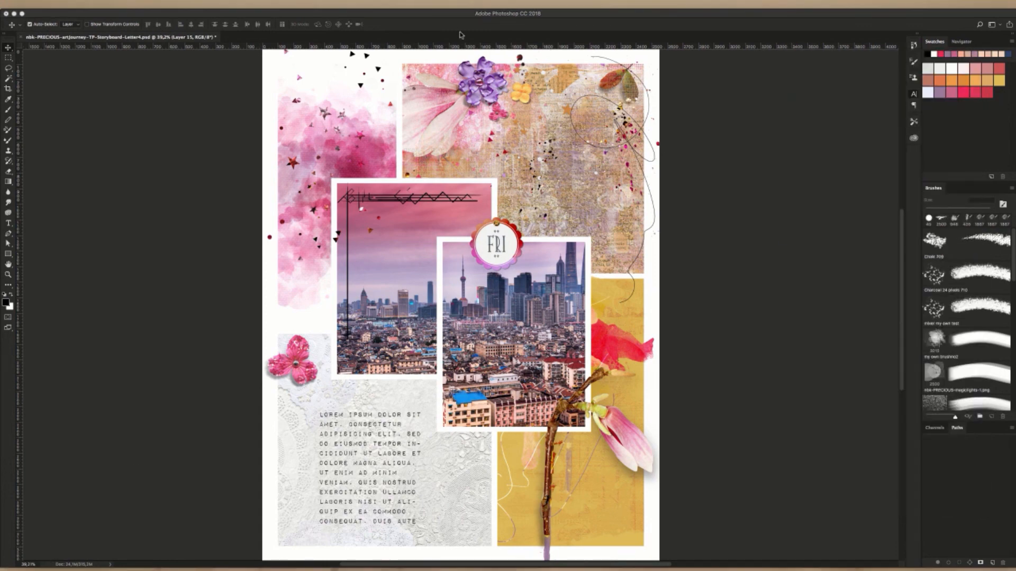